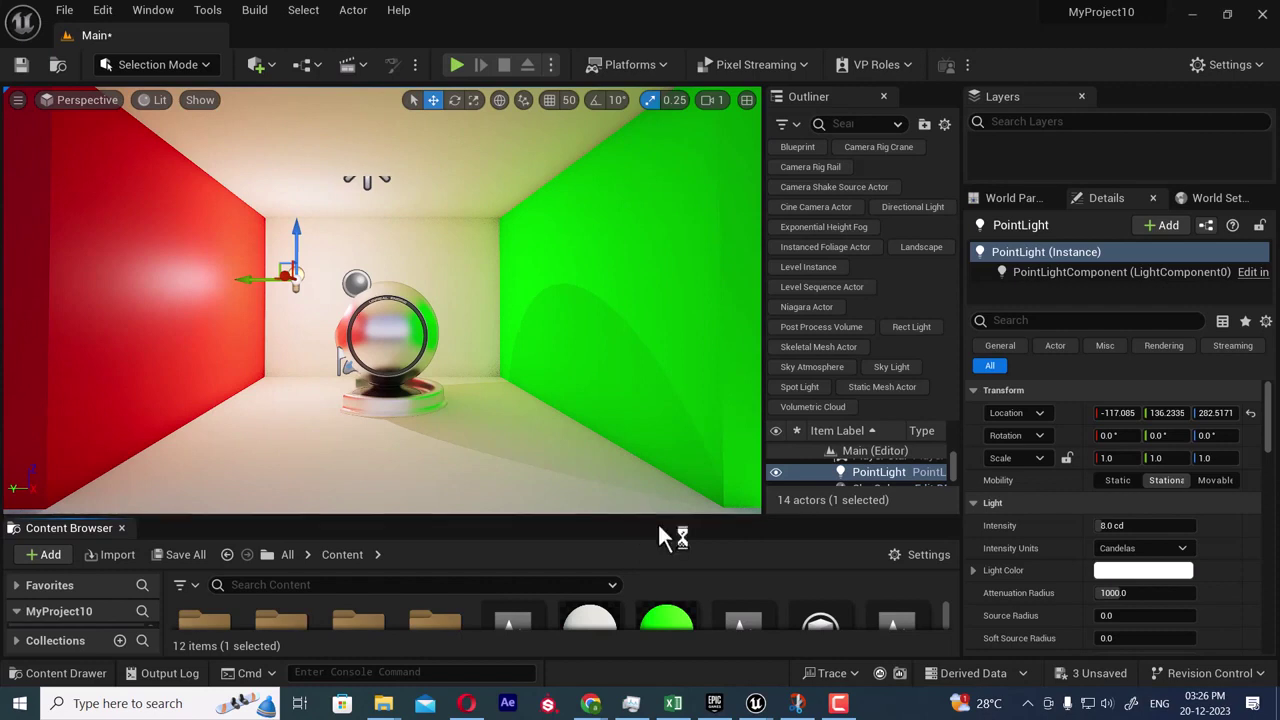
- Switch to the CG Artist All Rounder website in Chrome and look through its home page down to the latest news
mouse_move(591, 700)
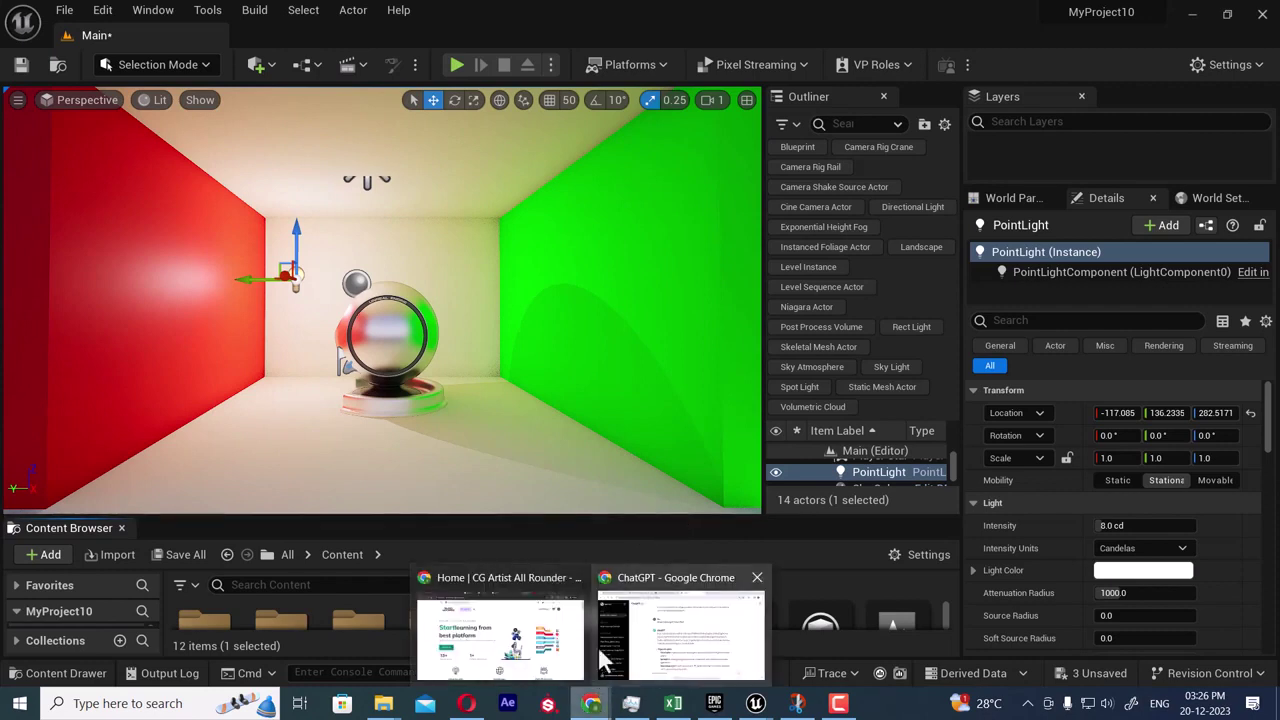
left_click(514, 648)
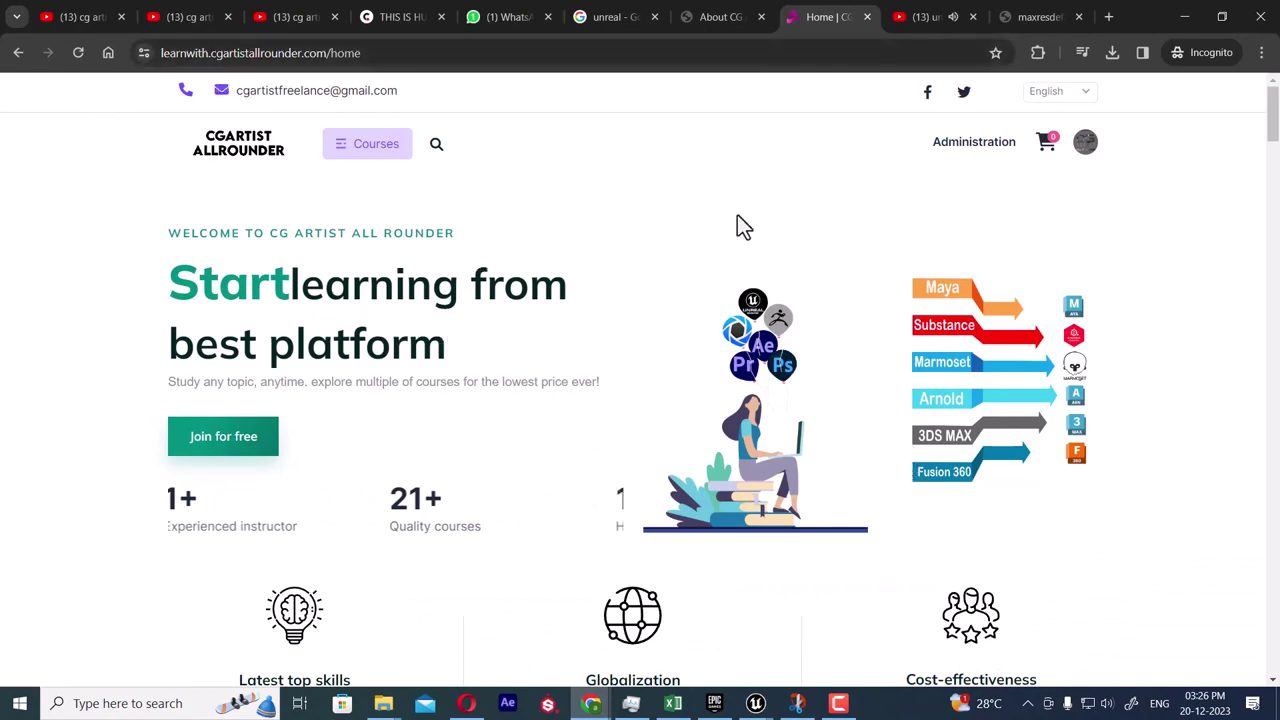
left_click(18, 52)
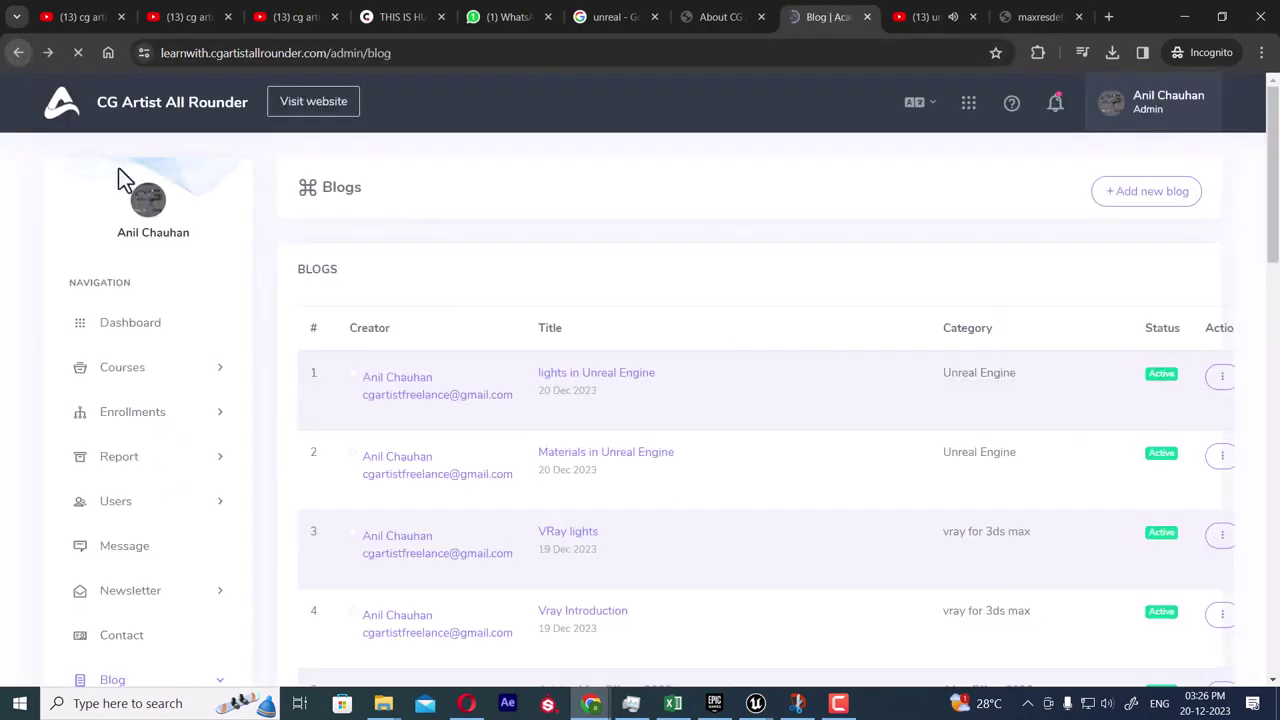
left_click(48, 52)
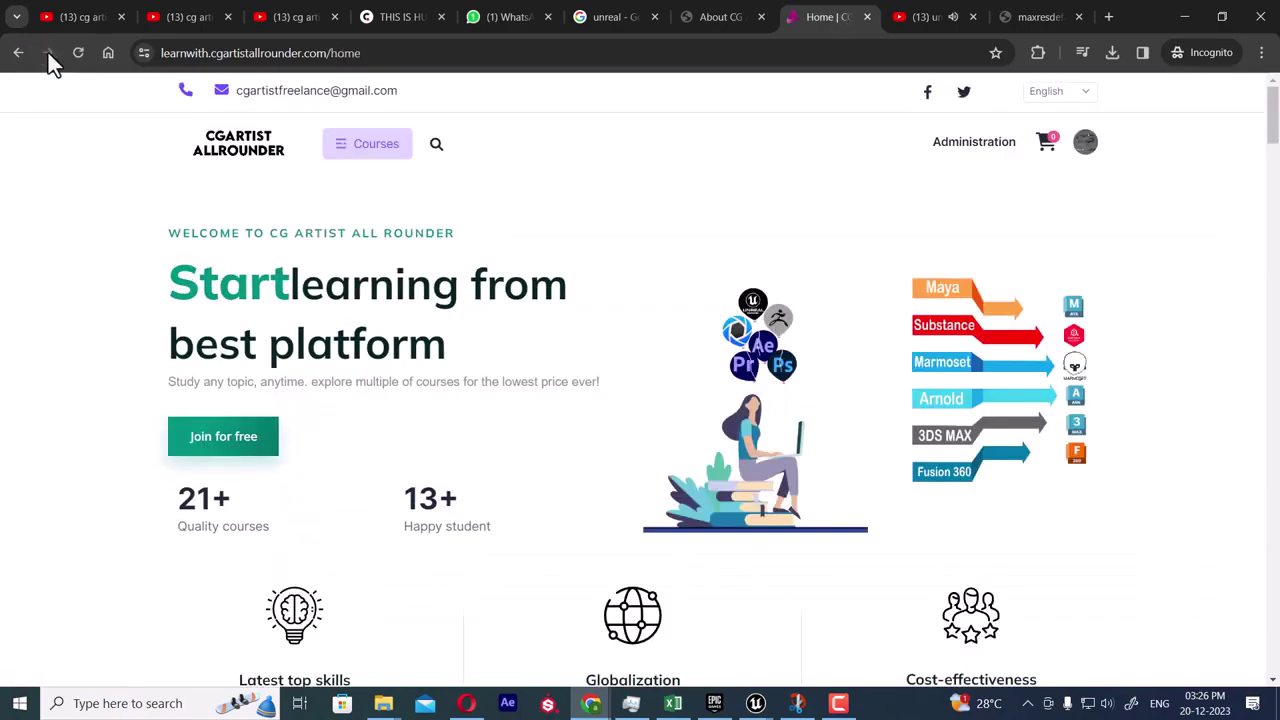
scroll(449, 369, "down", 12)
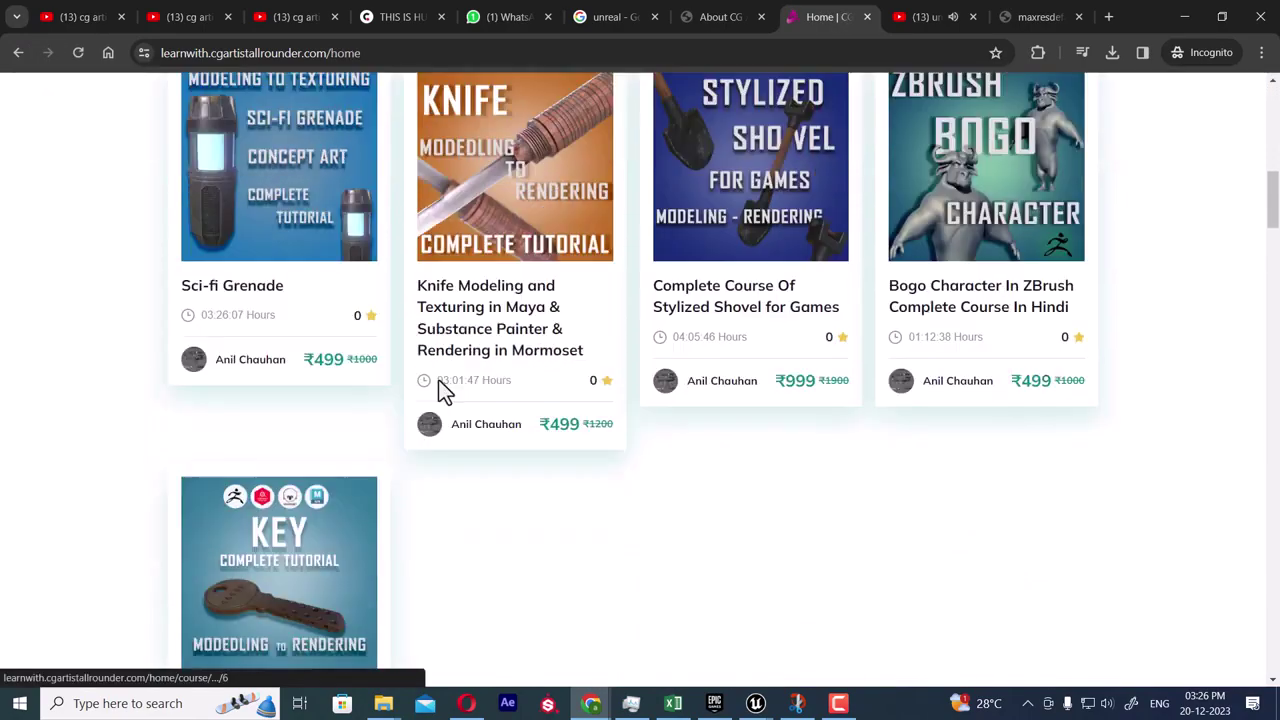
scroll(437, 388, "down", 8)
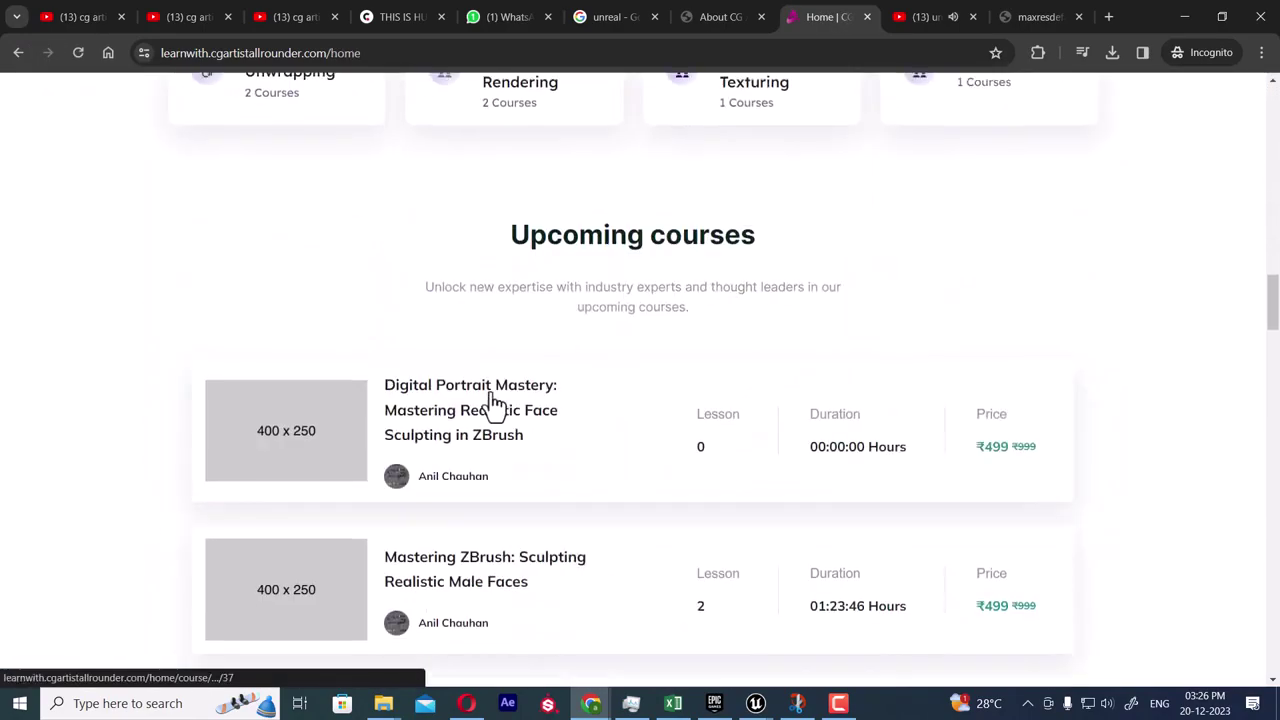
scroll(549, 422, "down", 7)
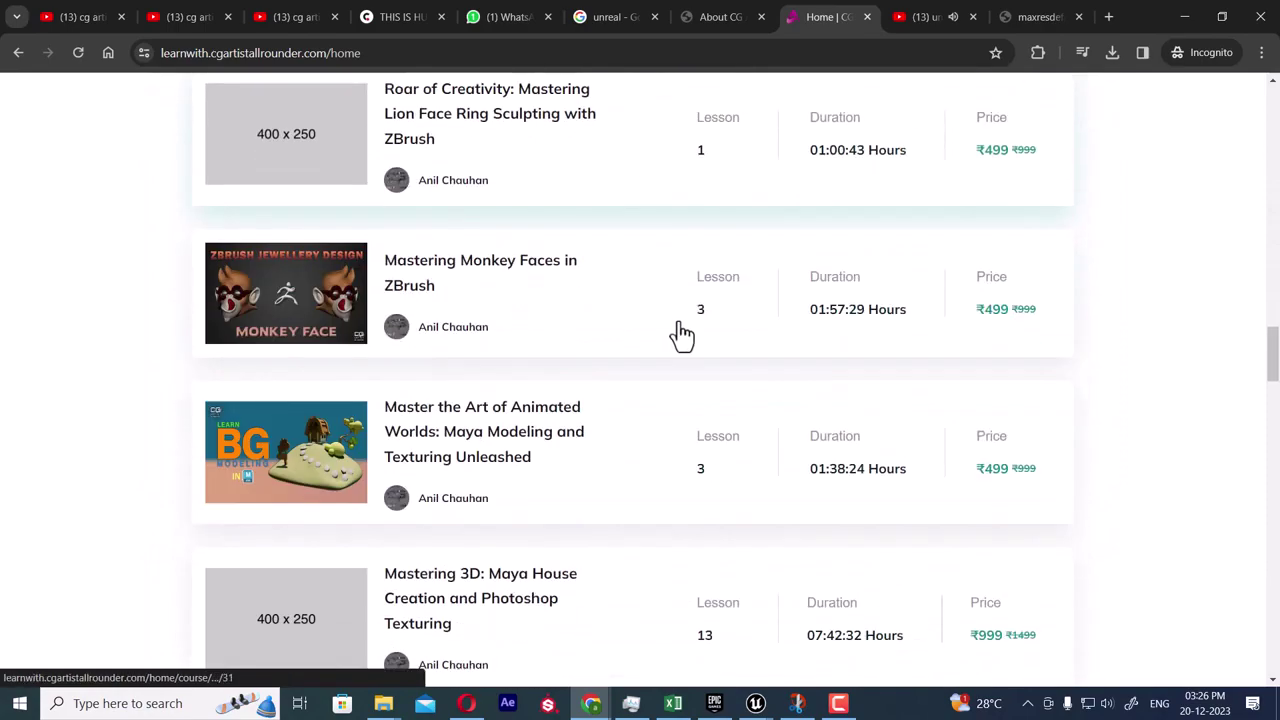
scroll(955, 377, "down", 12)
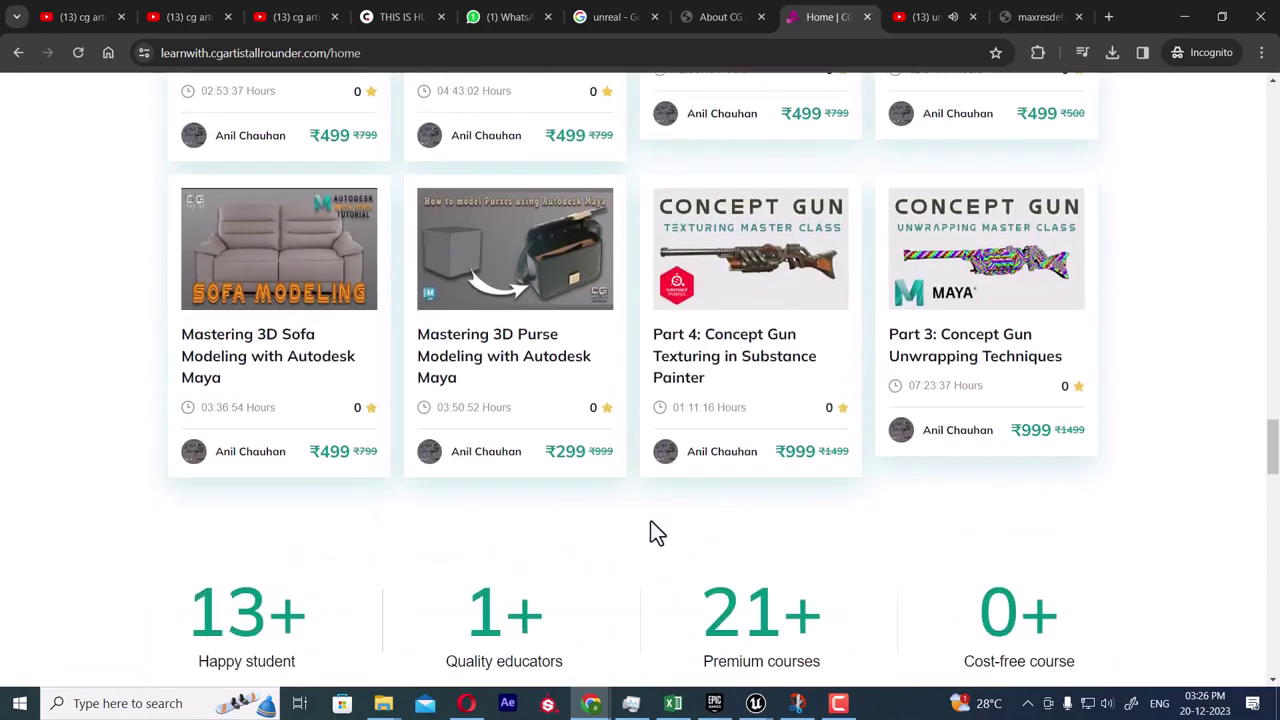
scroll(432, 530, "down", 9)
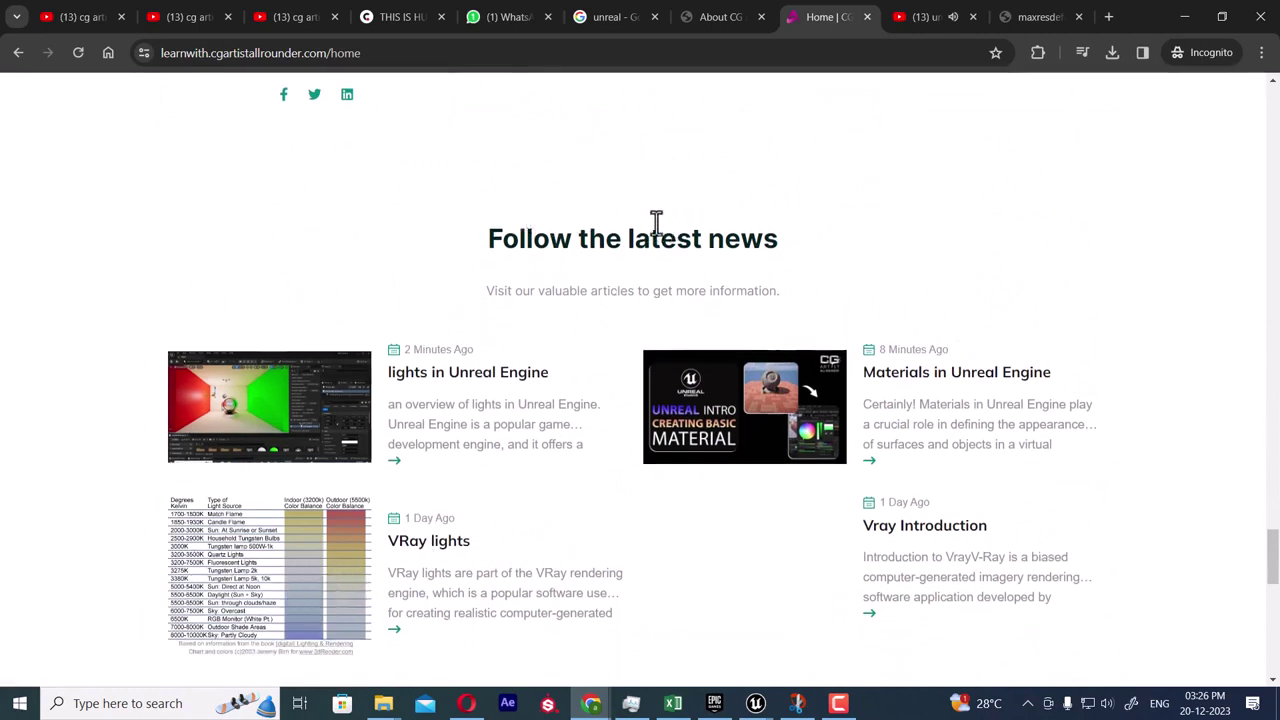
- Open the "lights in Unreal Engine" article and read down to its Types of Lights section
left_click(441, 378)
scroll(450, 370, "down", 3)
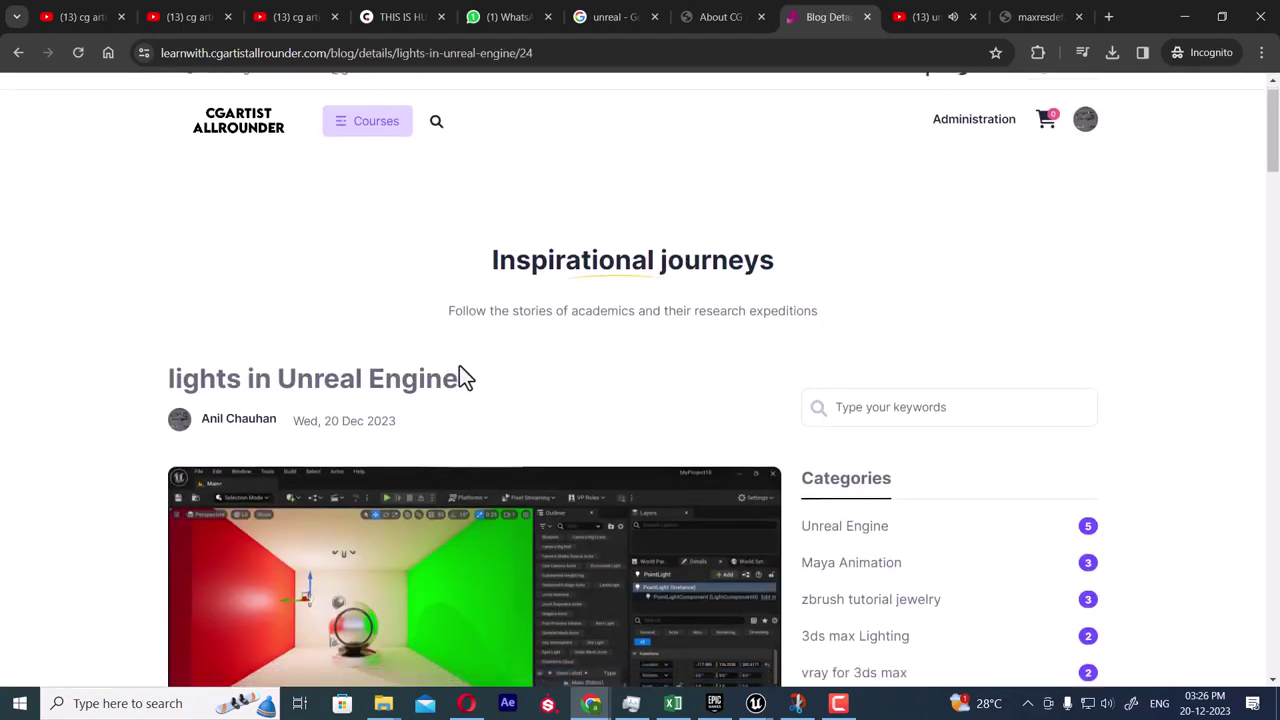
scroll(495, 442, "down", 2)
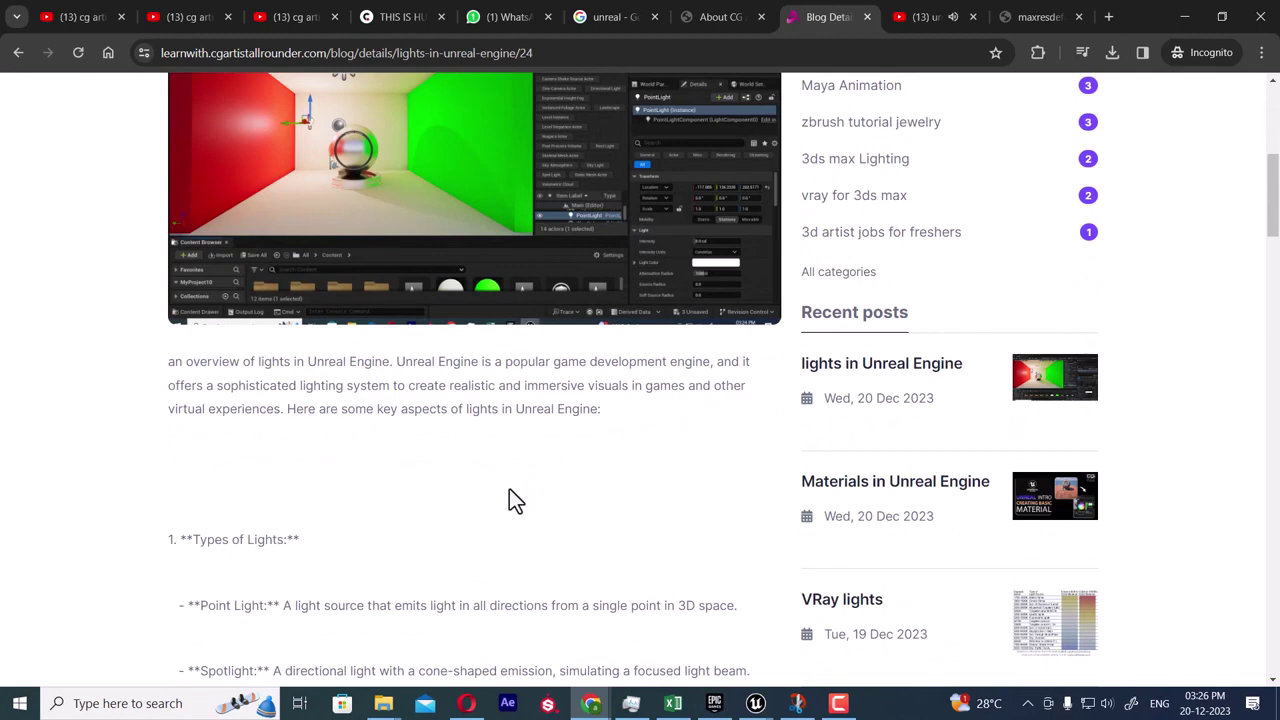
scroll(495, 490, "down", 2)
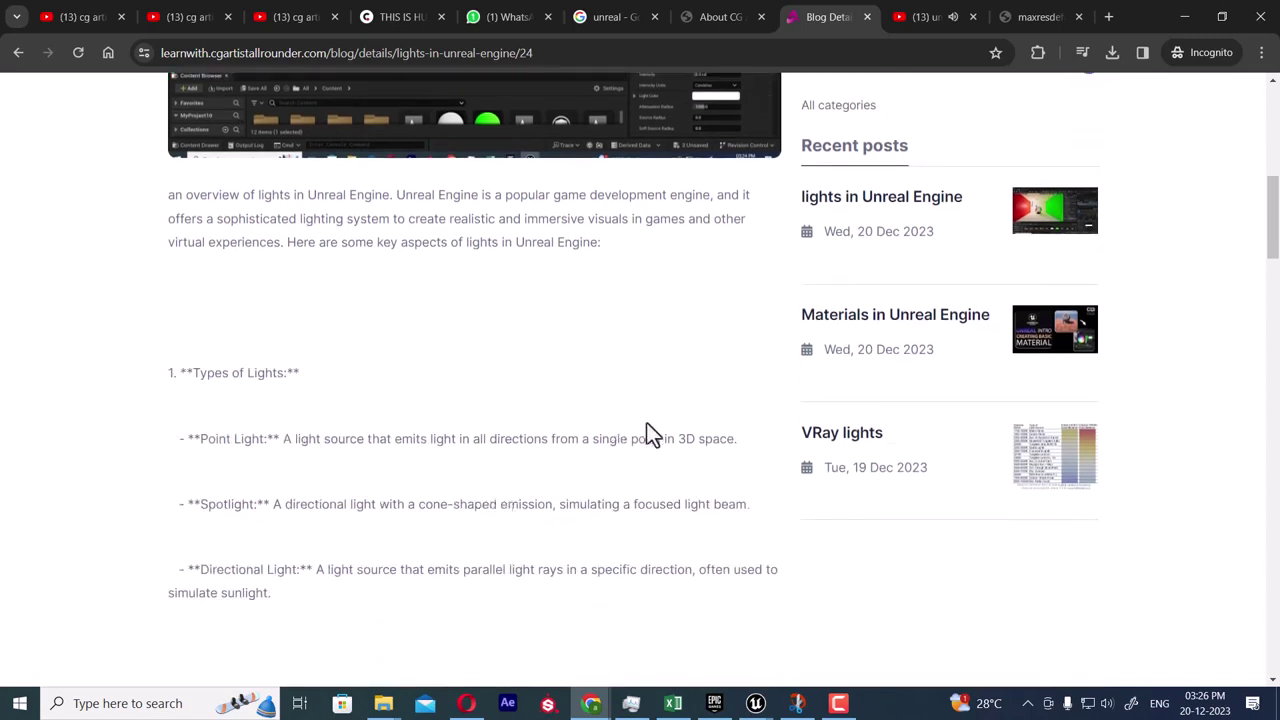
- Switch to the MyProject10 window in Unreal Editor and show the list of light types that can be placed
mouse_move(760, 705)
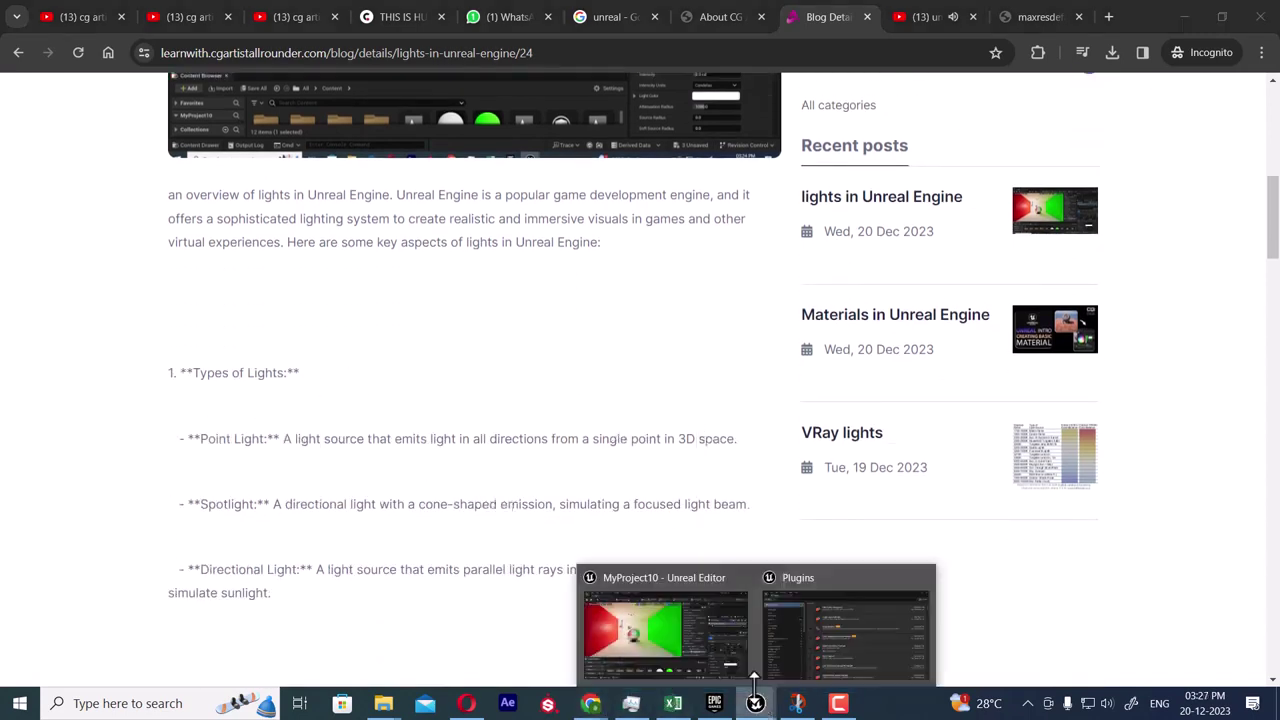
left_click(665, 640)
left_click(263, 63)
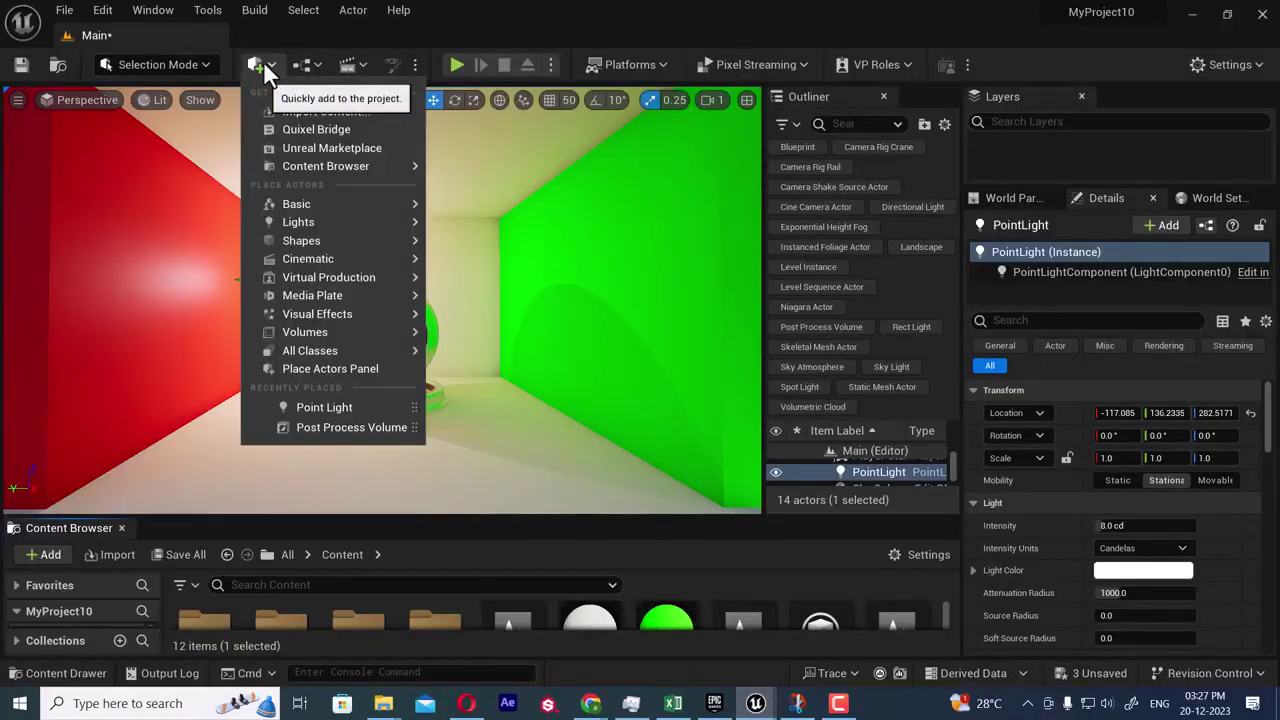
mouse_move(307, 221)
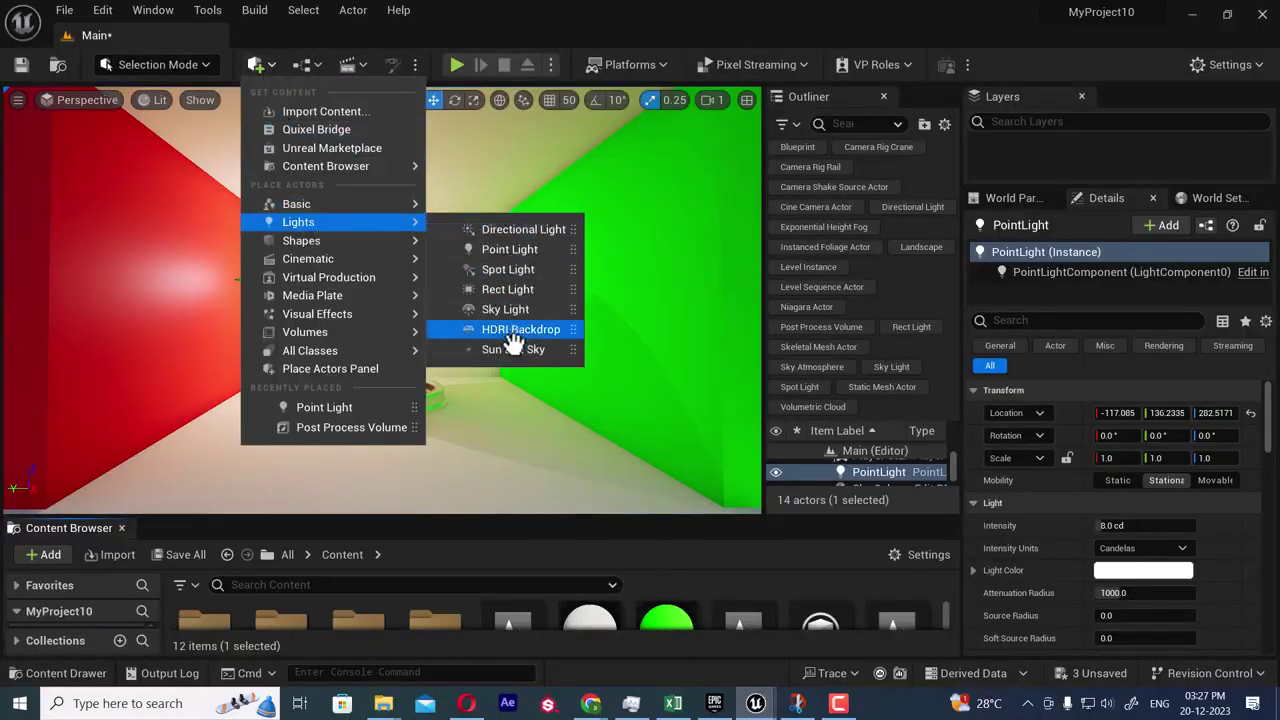
- Return to the article in Chrome and highlight the Point Light definition
left_click(1193, 12)
left_click(1197, 20)
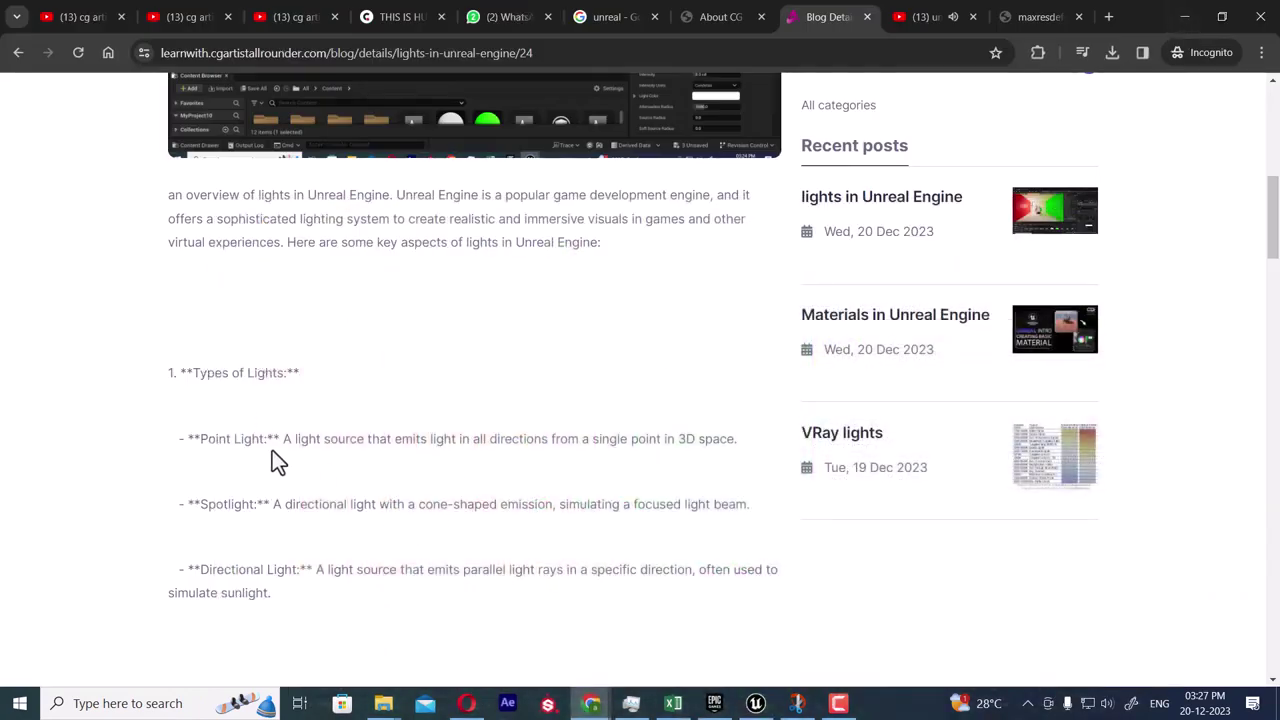
left_click_drag(285, 443, 437, 436)
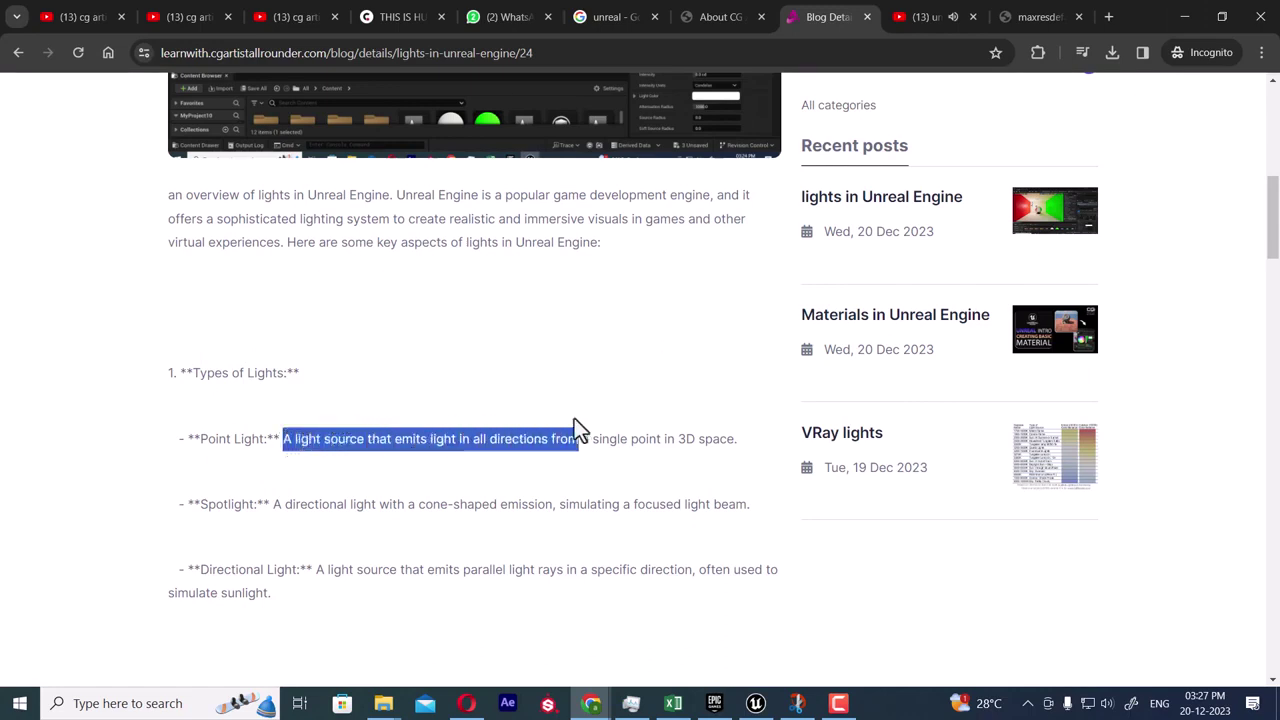
left_click_drag(583, 430, 632, 432)
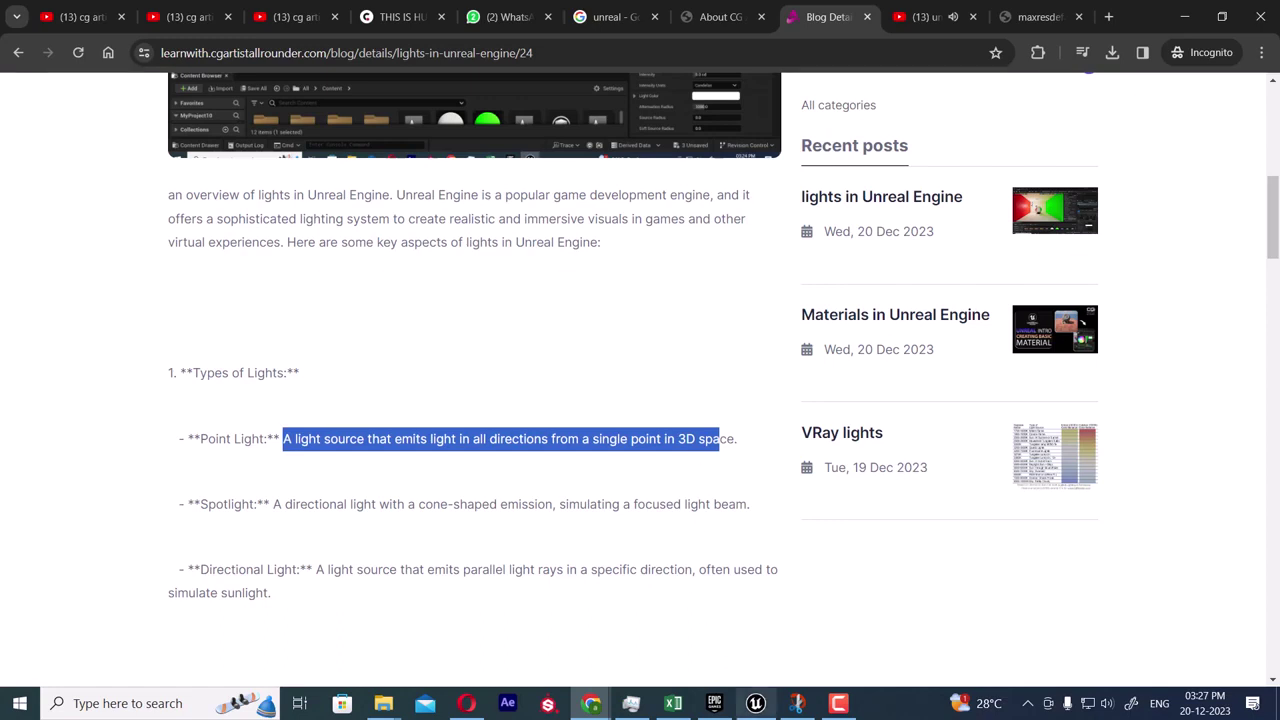
- Switch to Unreal Editor, add another point light and move it to about X 401, Y 153 in the room
left_click(755, 703)
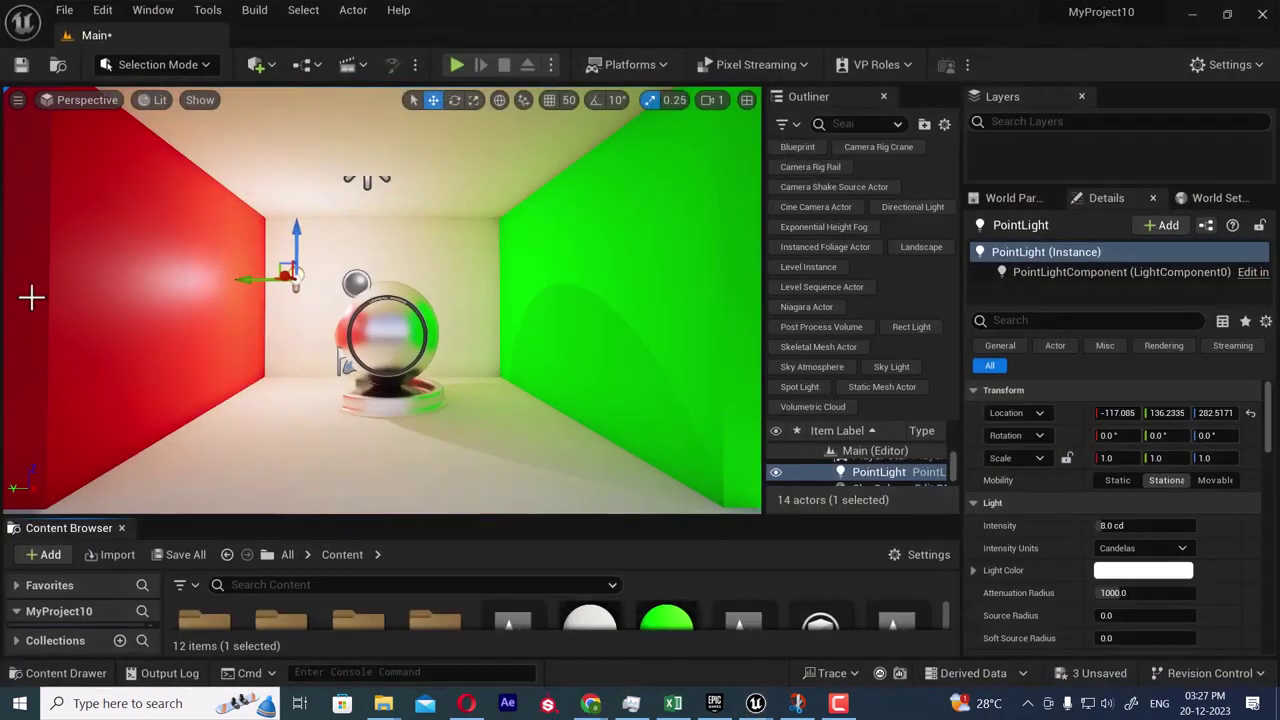
left_click(268, 67)
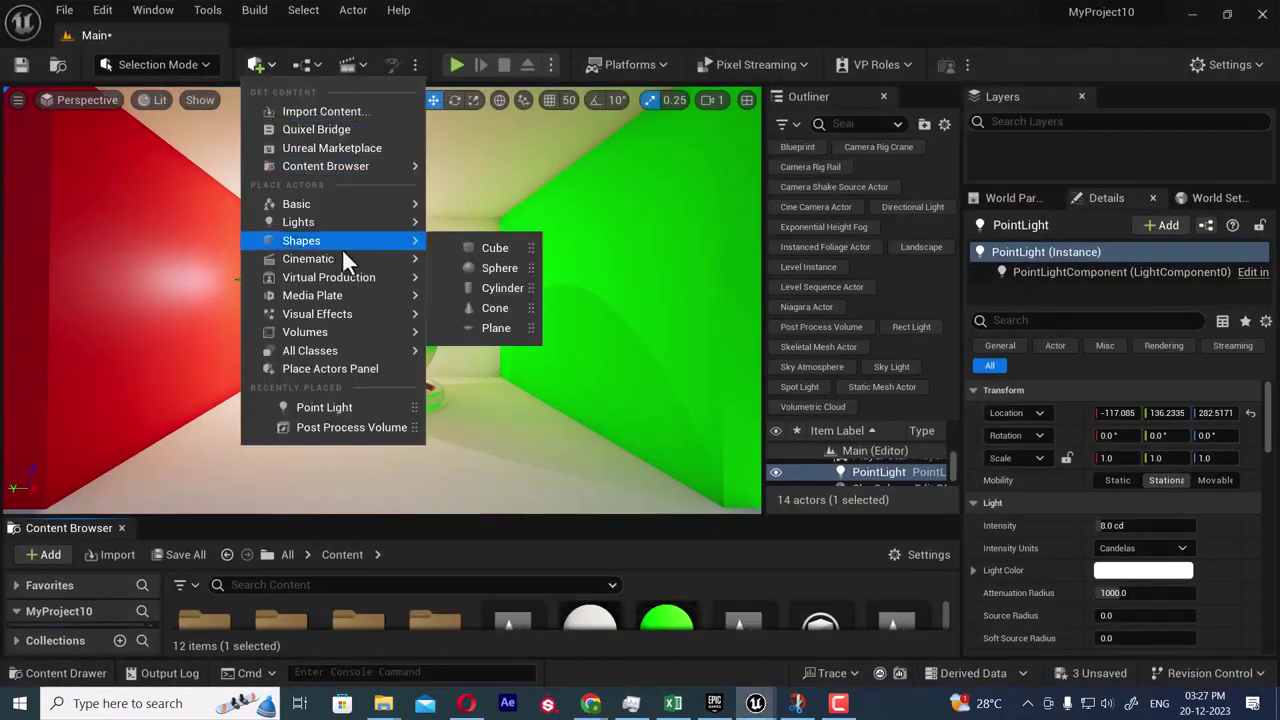
mouse_move(375, 221)
left_click(510, 249)
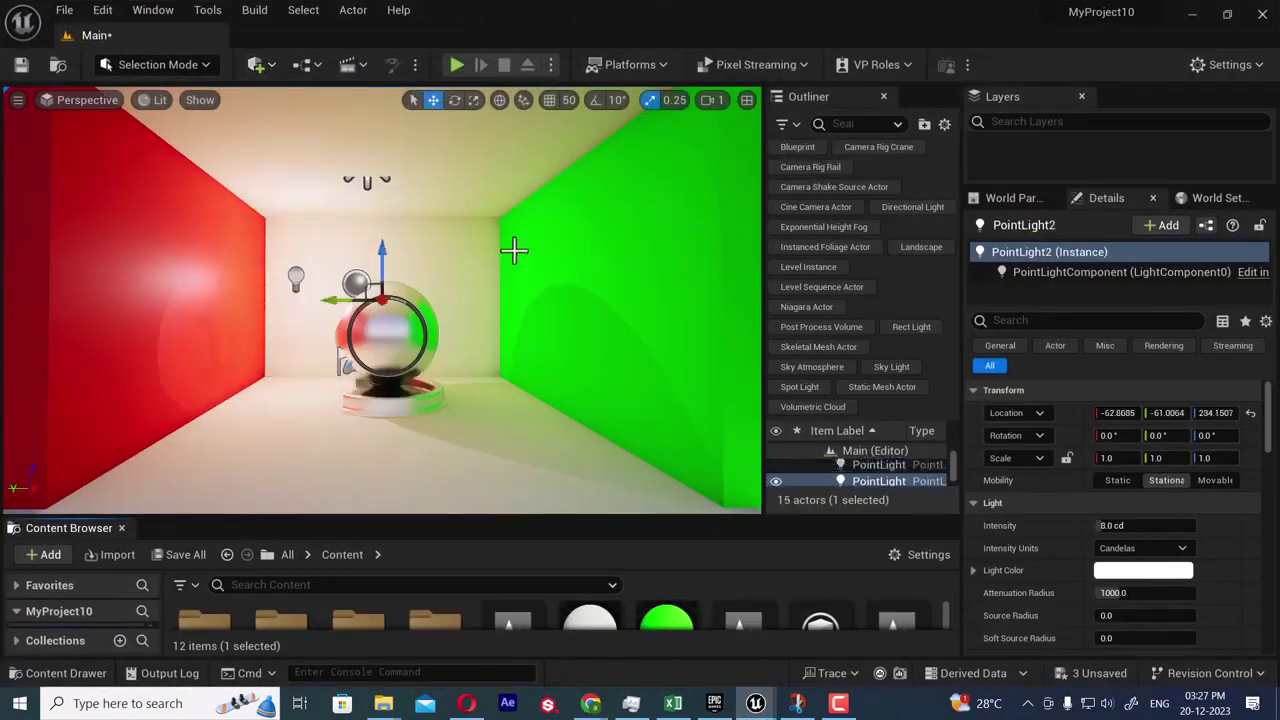
left_click_drag(258, 300, 233, 300)
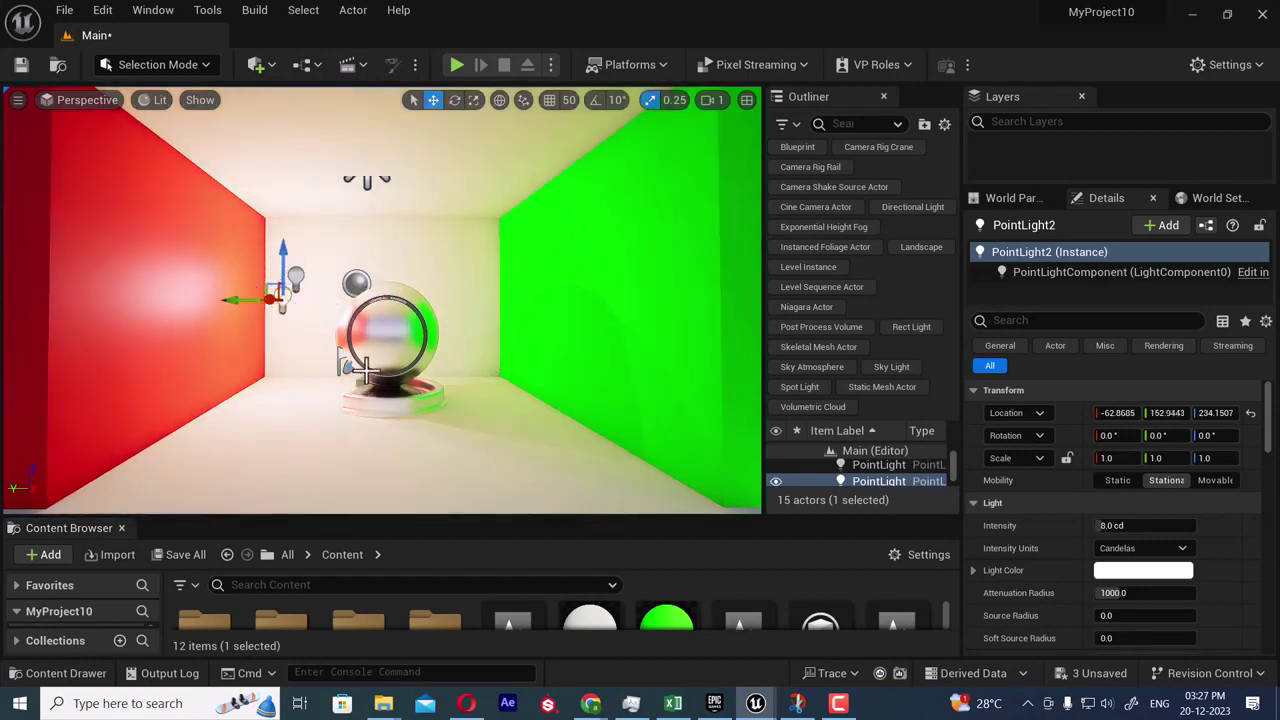
left_click_drag(328, 373, 430, 448, "alt")
left_click_drag(98, 266, 222, 376)
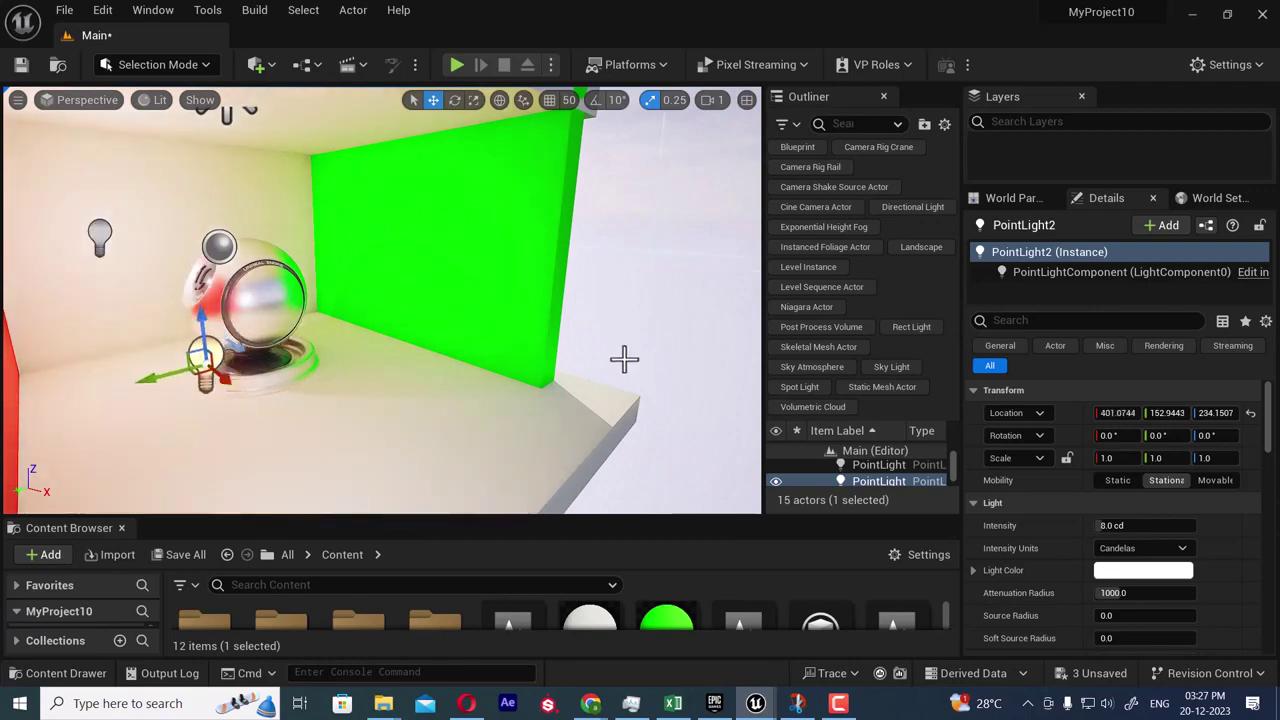
- Inspect the second point light's light component, then delete that light from the level
left_click(1060, 273)
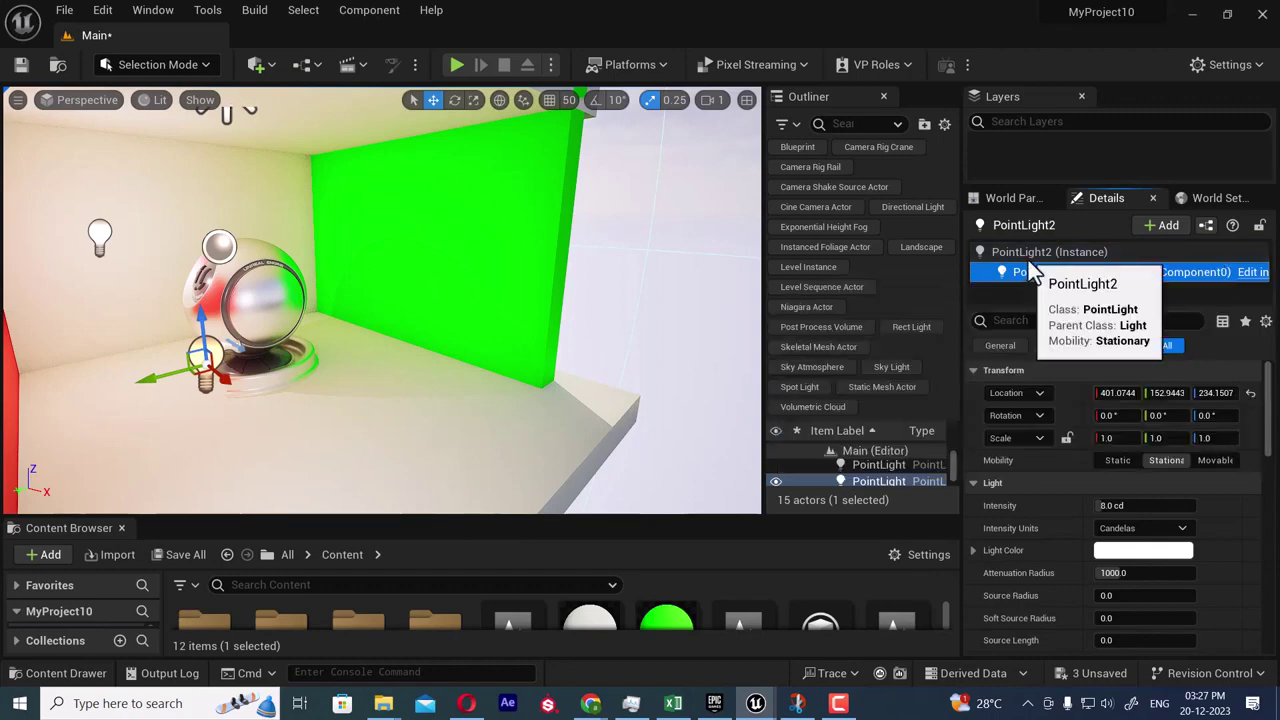
left_click(1027, 254)
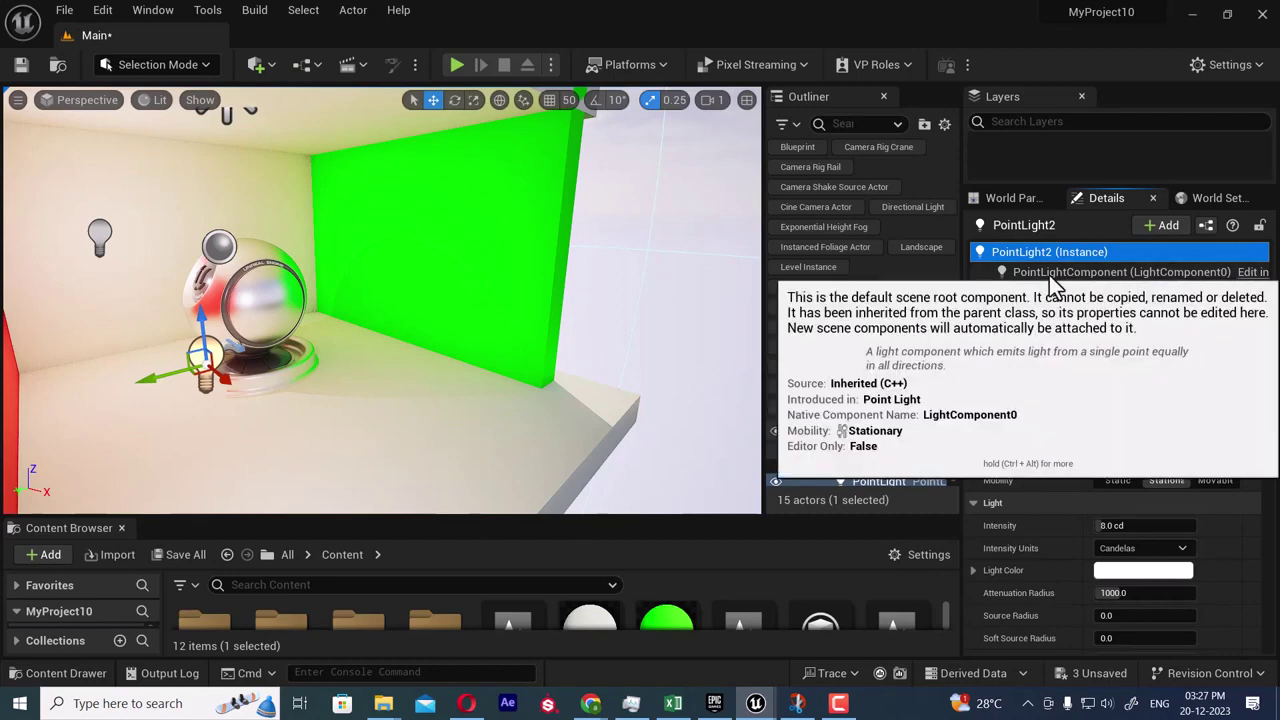
key("Delete")
right_click_drag(640, 383, 520, 350)
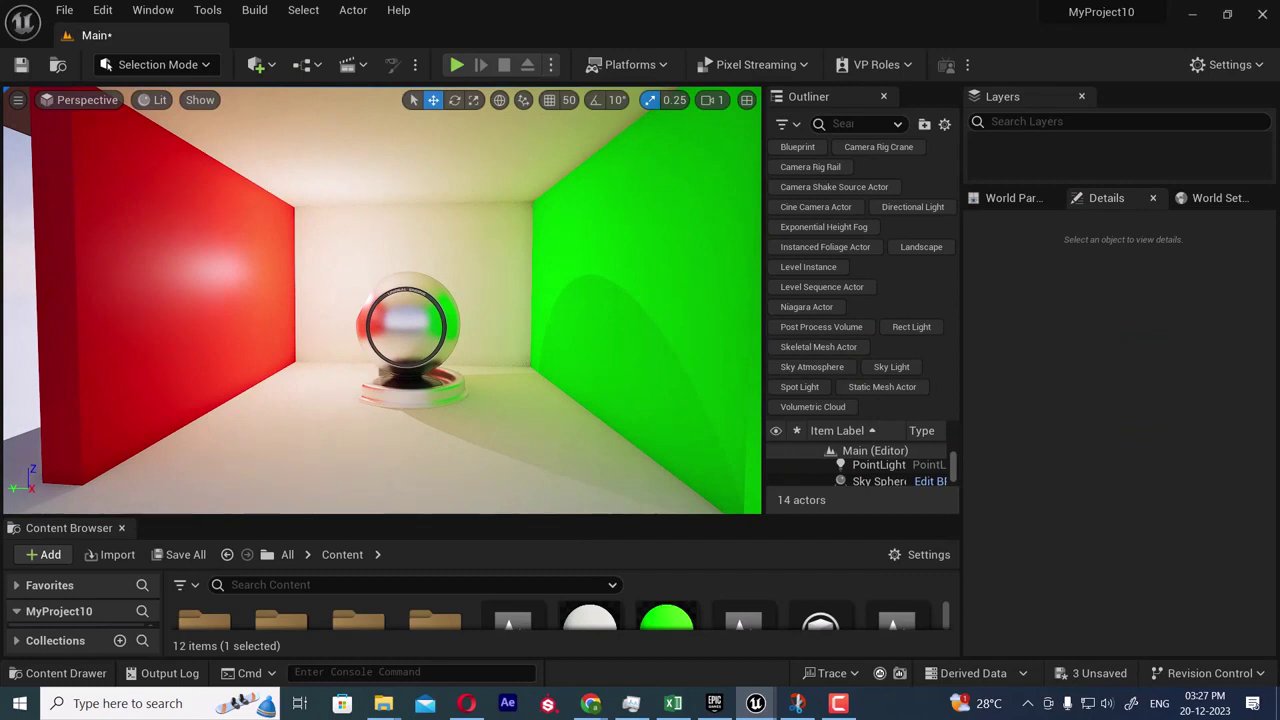
- Create a new level from the Empty Open World template, saving the changes to the Main level
left_click(64, 12)
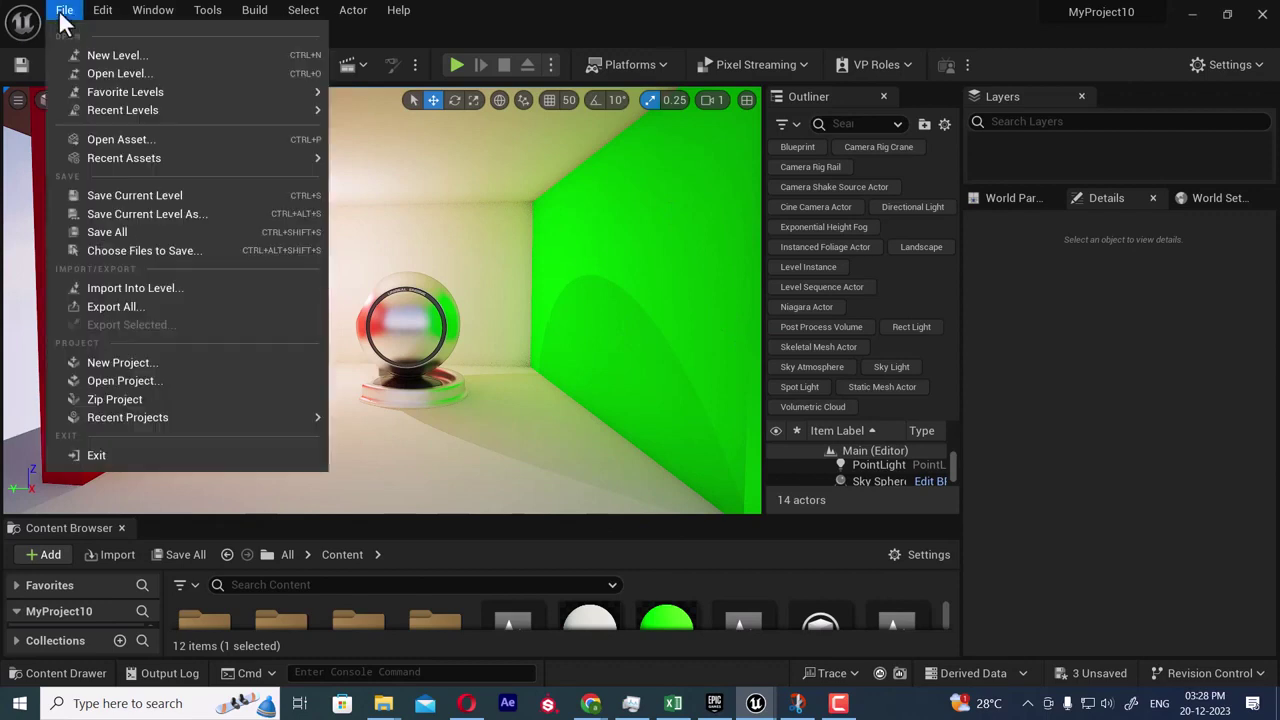
left_click(105, 61)
left_click(553, 254)
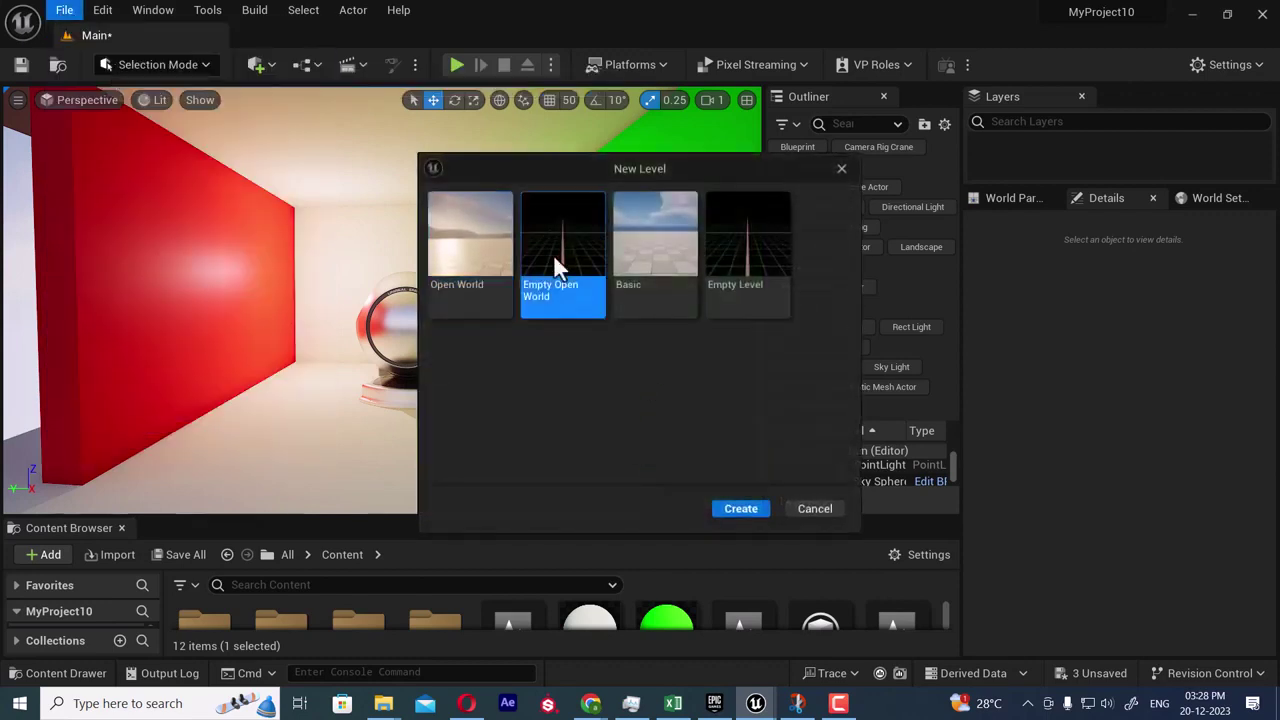
left_click(651, 268)
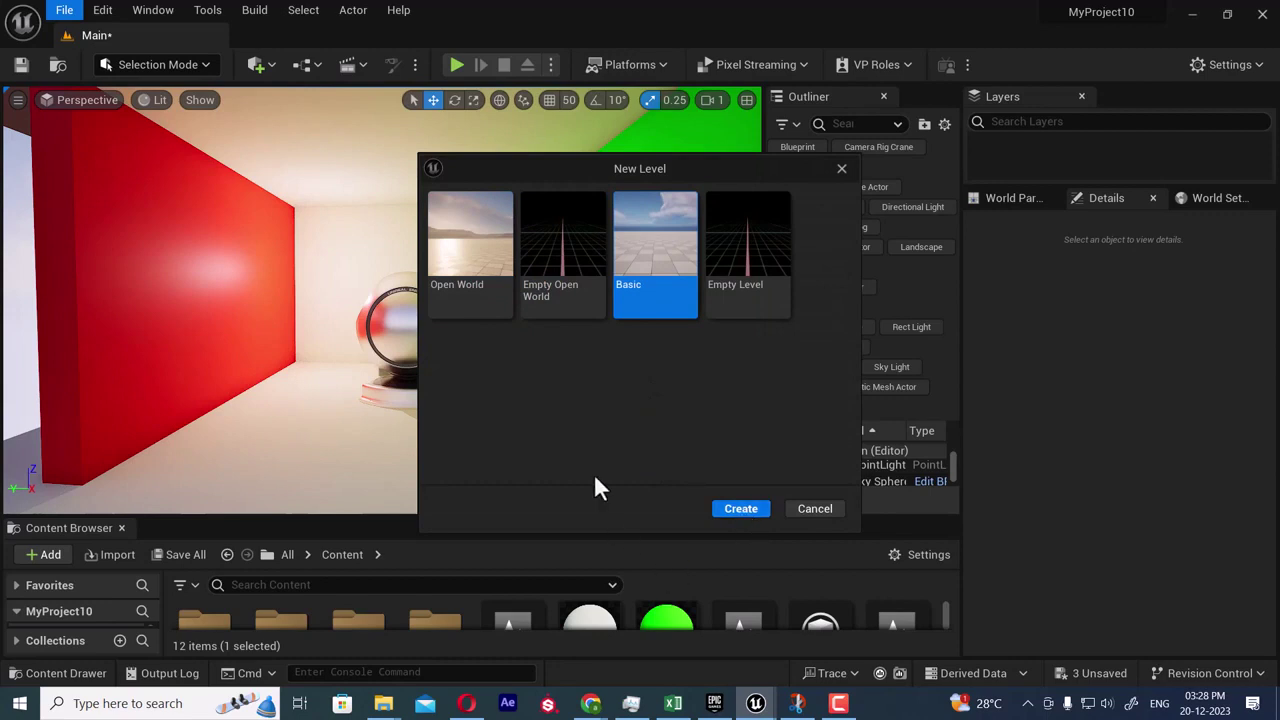
left_click(555, 280)
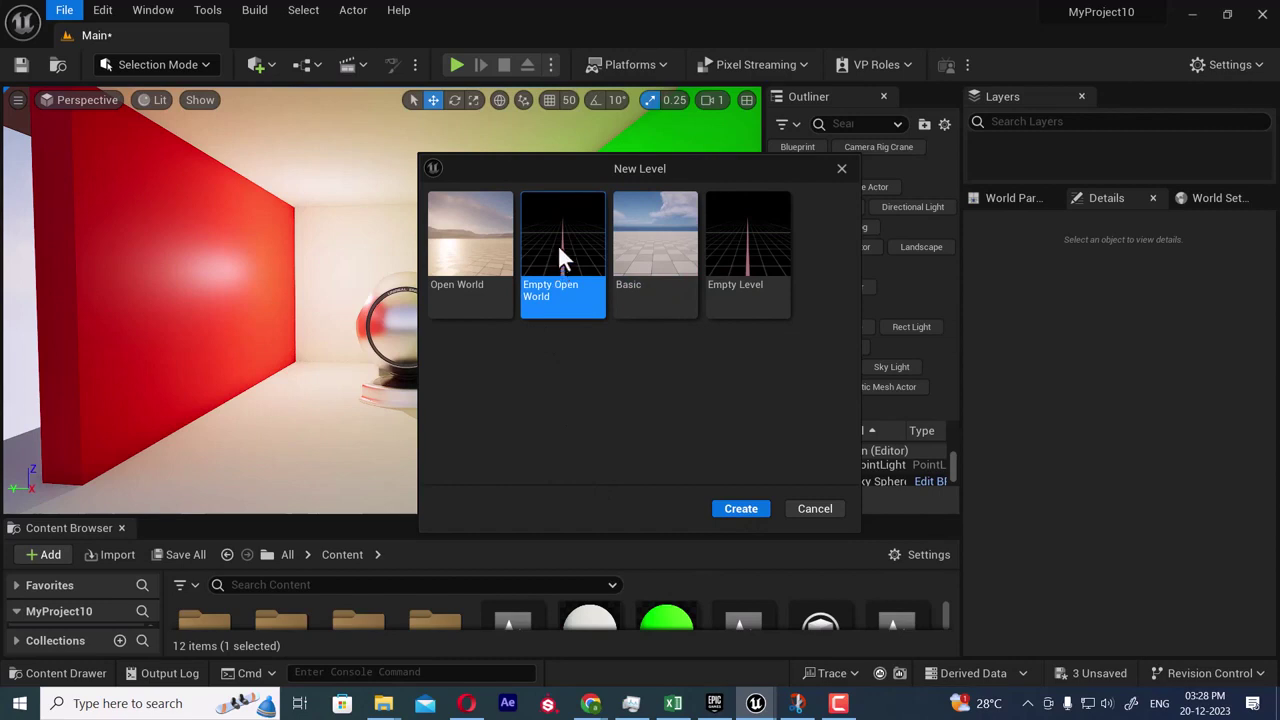
left_click(656, 246)
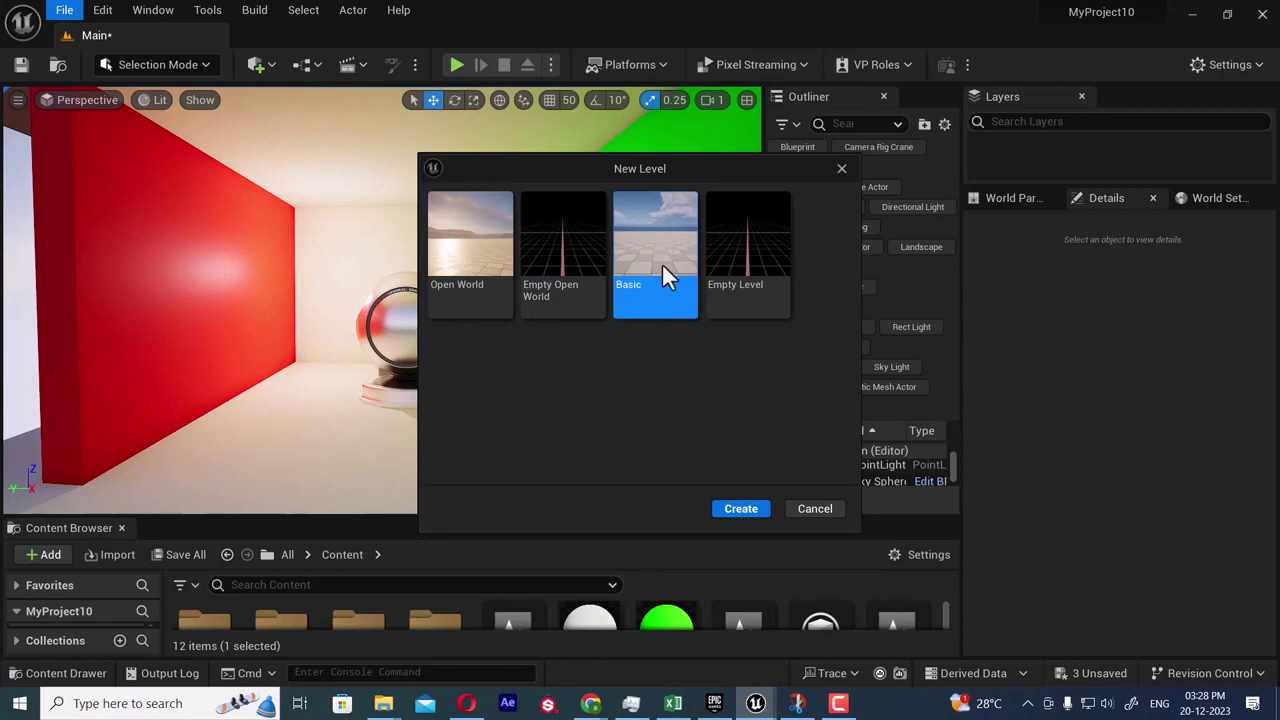
left_click(578, 277)
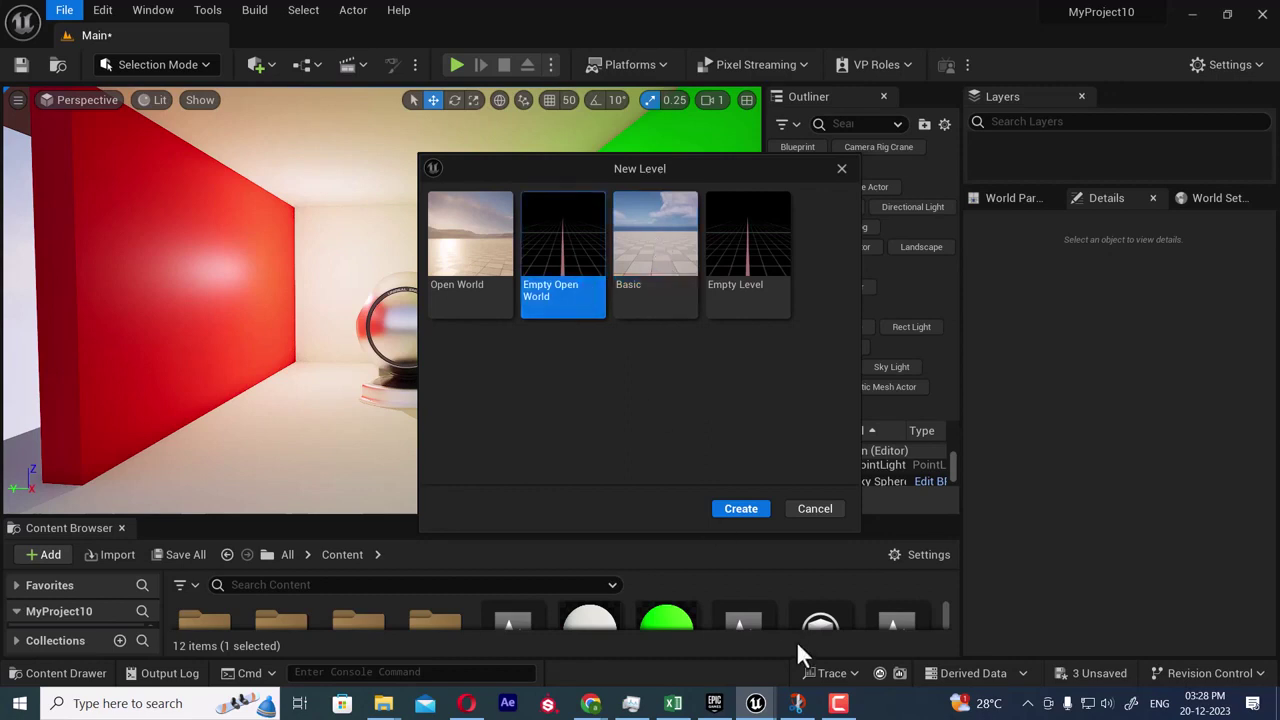
left_click(757, 509)
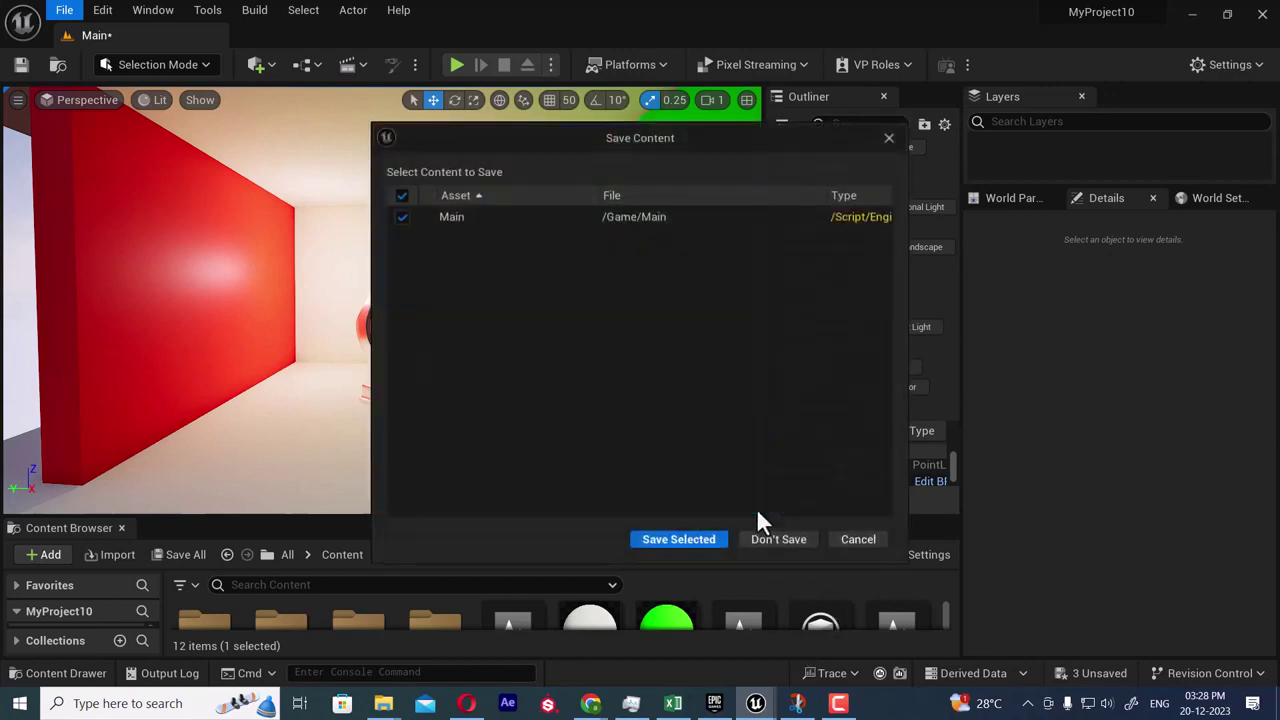
left_click(700, 538)
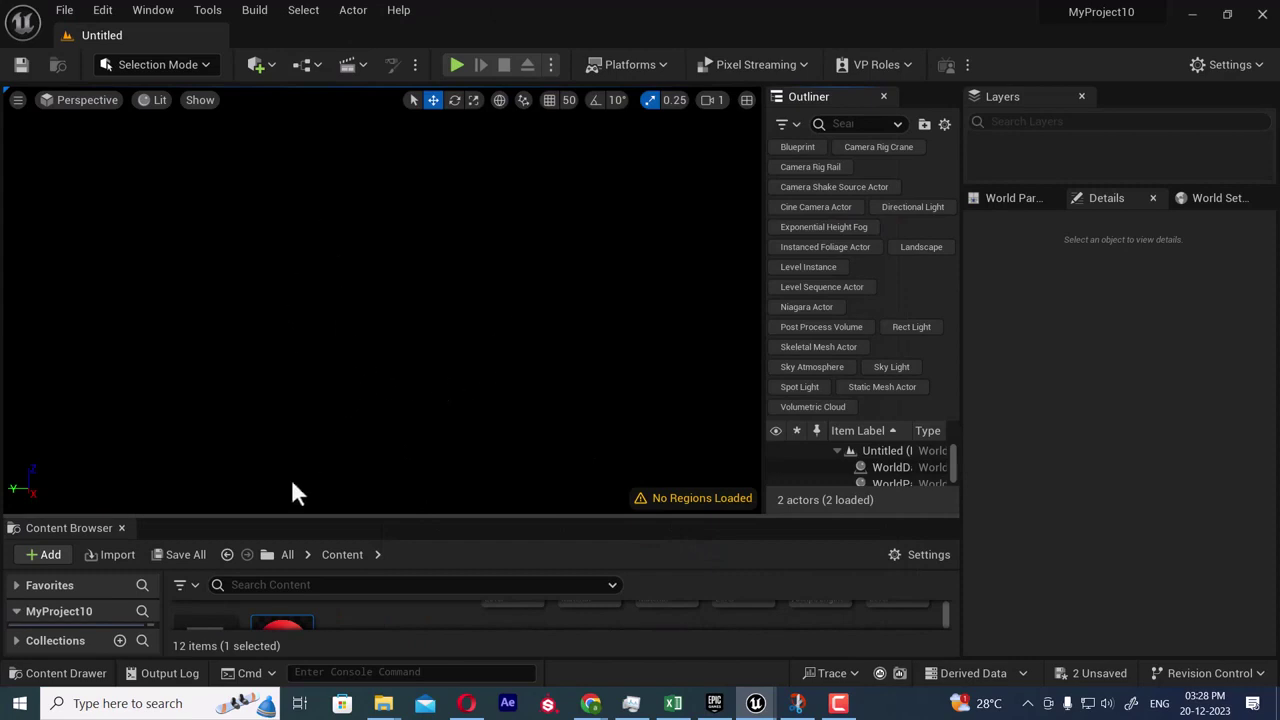
- Enlarge the Content Browser area so that more of its assets fit in view
left_click_drag(288, 517, 300, 403)
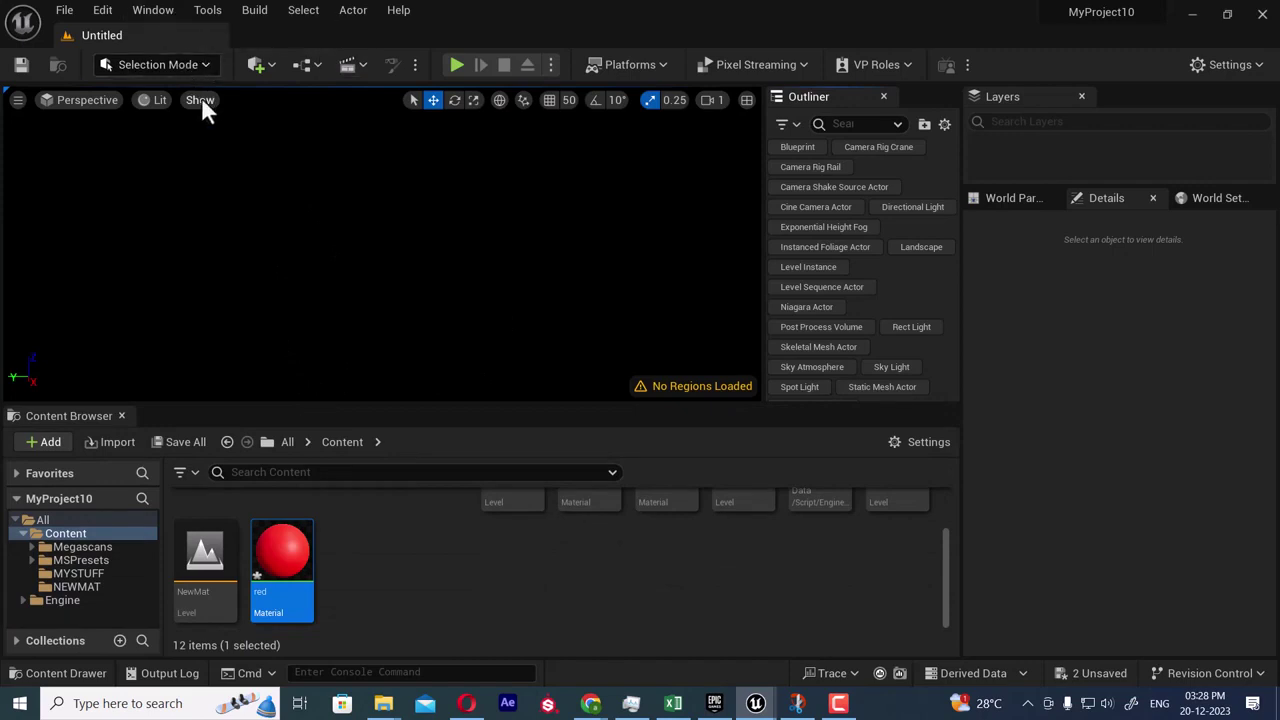
- Add a Cube shape to the empty level
left_click(255, 66)
mouse_move(346, 210)
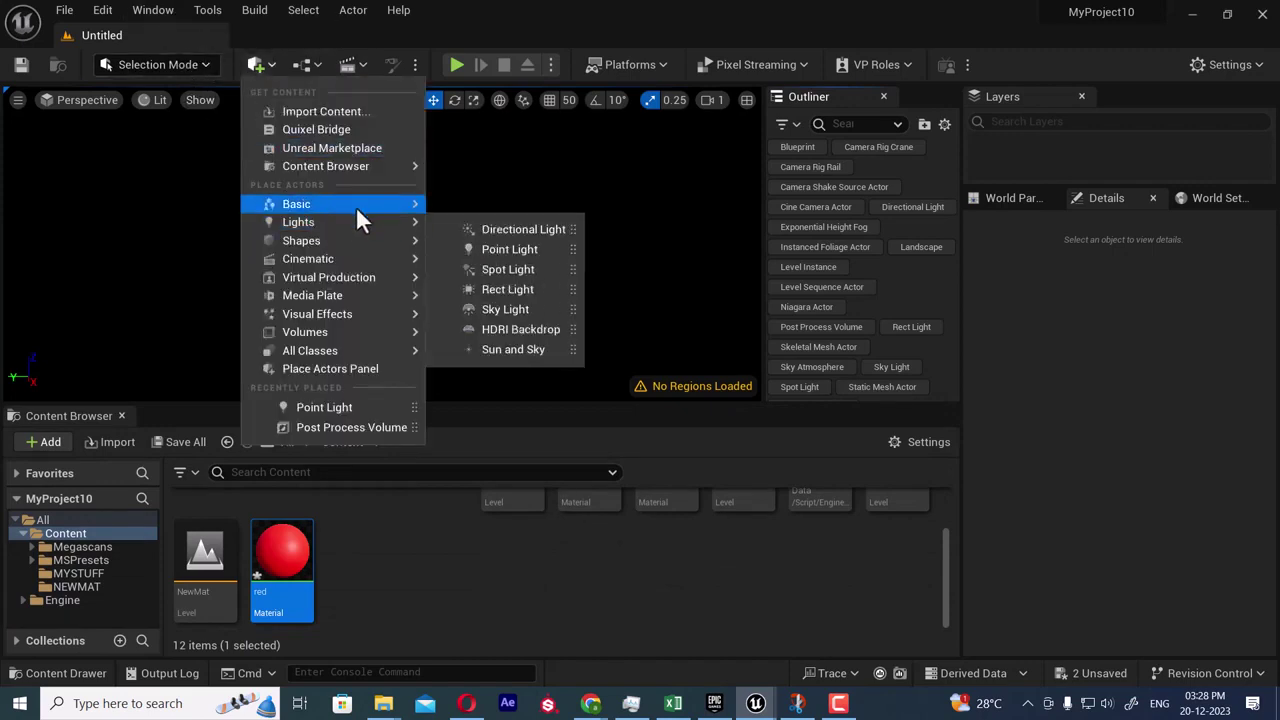
mouse_move(352, 242)
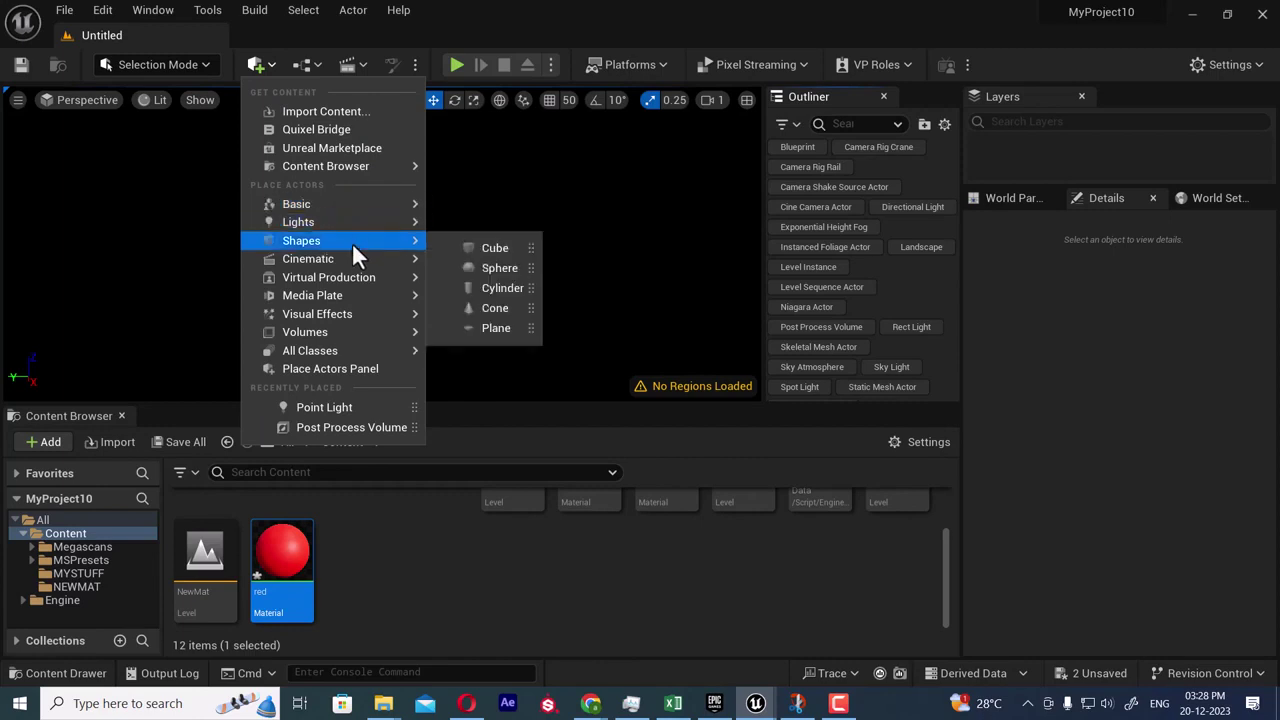
left_click(473, 248)
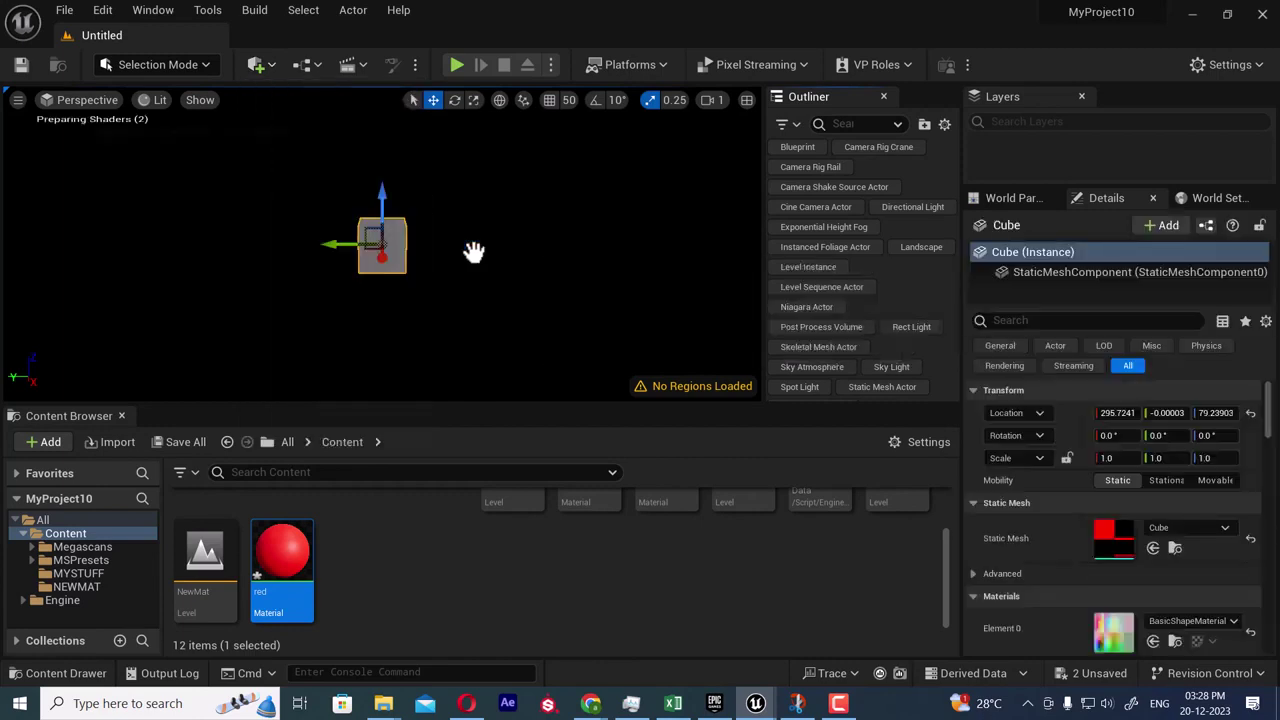
left_click_drag(397, 248, 455, 250, "alt")
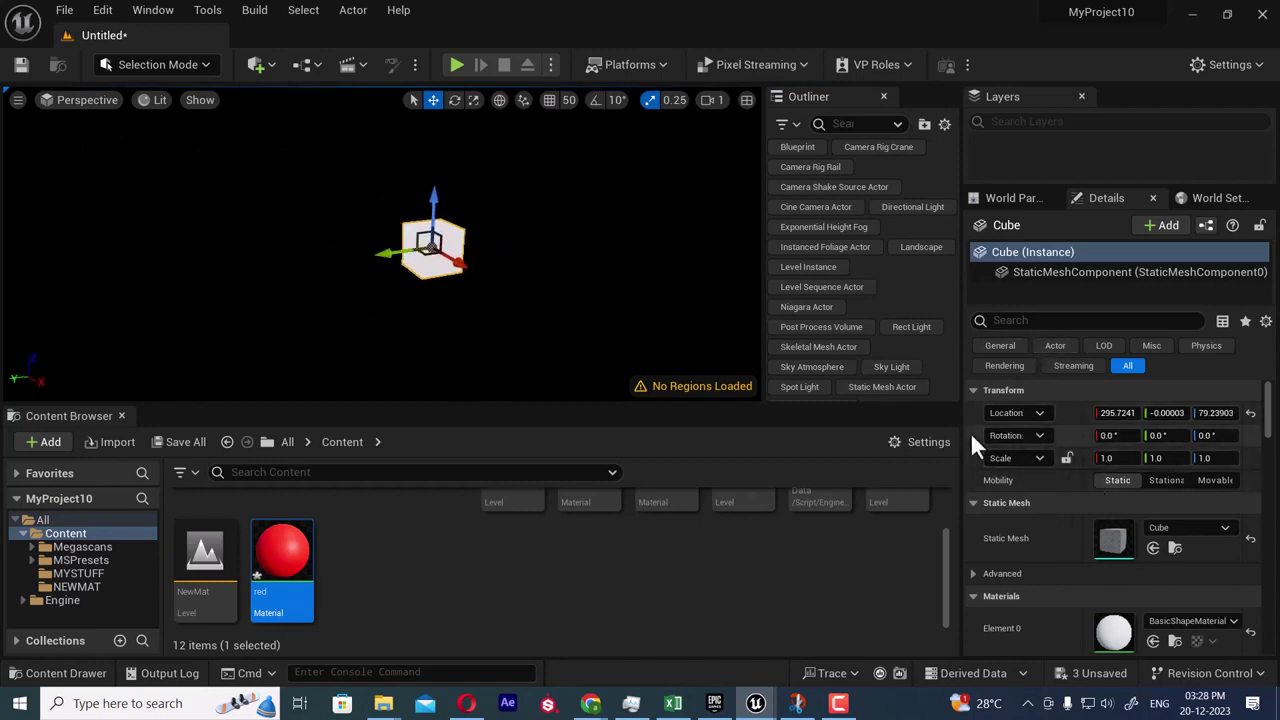
- Widen the cube into a floor slab by setting both its X scale and Y scale to 10
left_click(1116, 458)
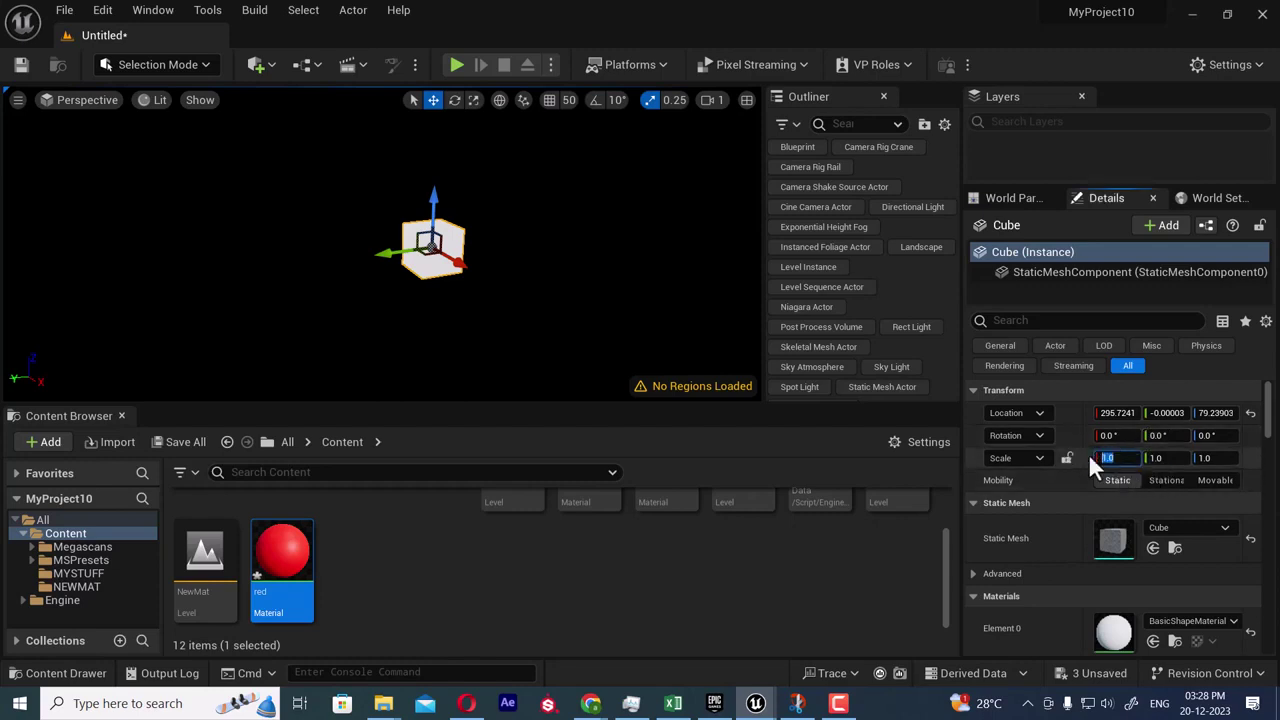
type("10")
key("Return")
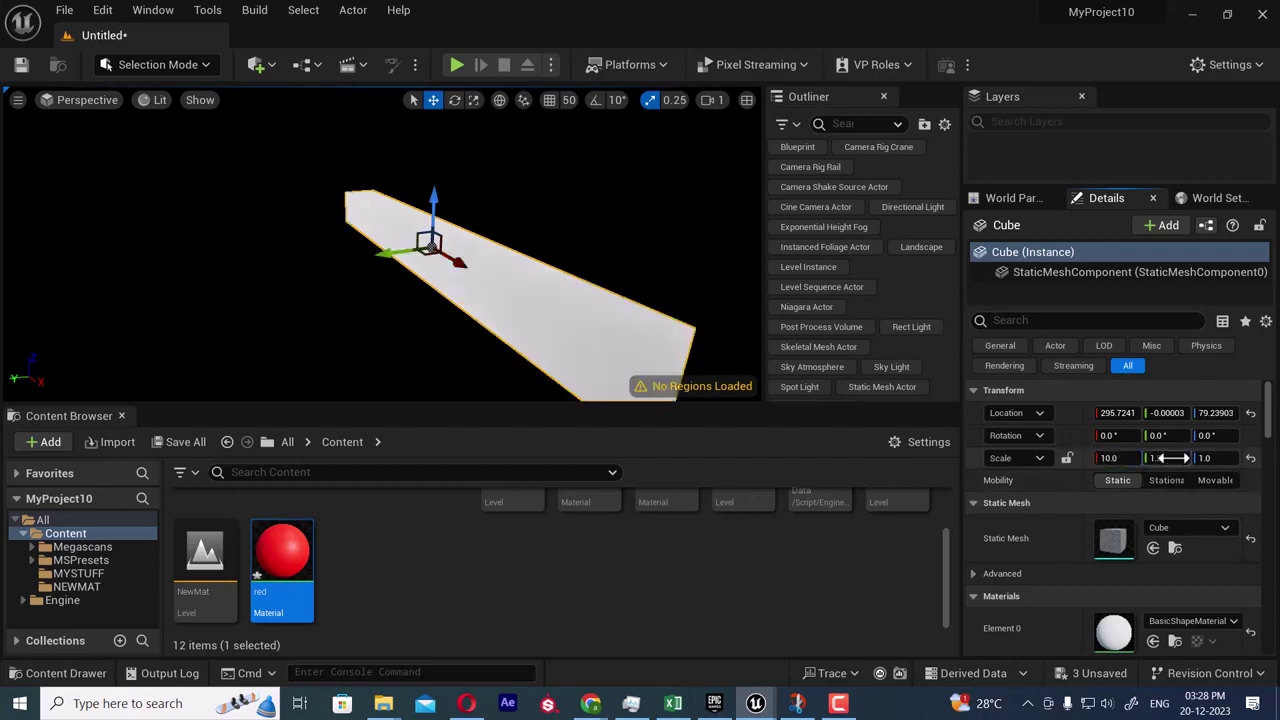
left_click(1172, 458)
type("10")
key("Return")
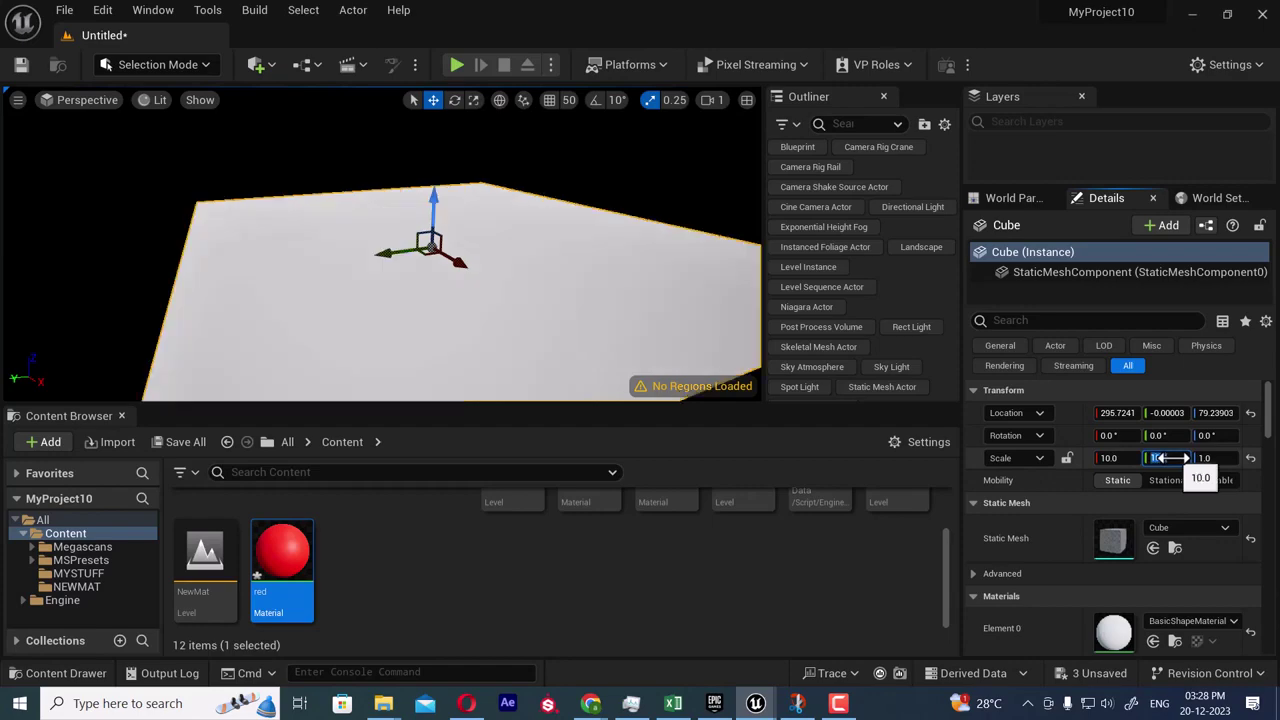
- Adjust the floor slab's Y scale to about 10.05 and thin it by setting its Z scale to 0.5
scroll(570, 330, "down", 3)
left_click_drag(552, 414, 605, 420)
left_click(1090, 20)
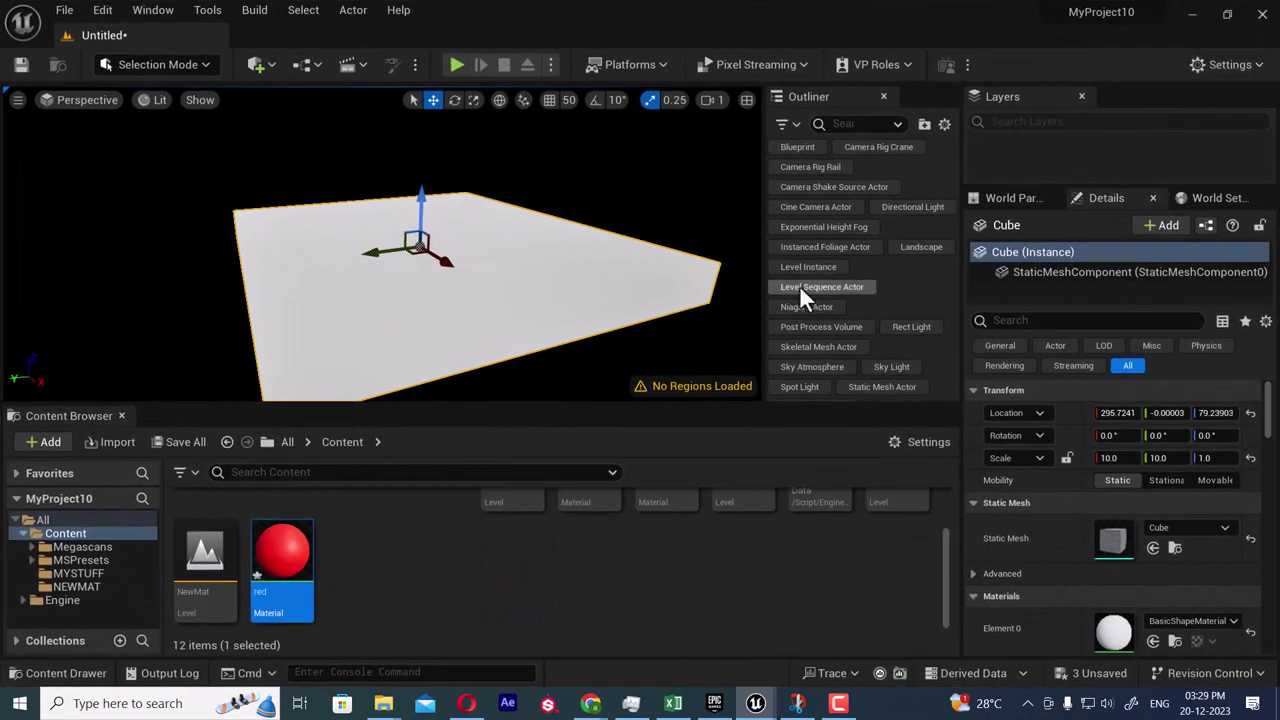
left_click_drag(642, 346, 545, 315, "alt")
left_click_drag(620, 364, 620, 380, "alt")
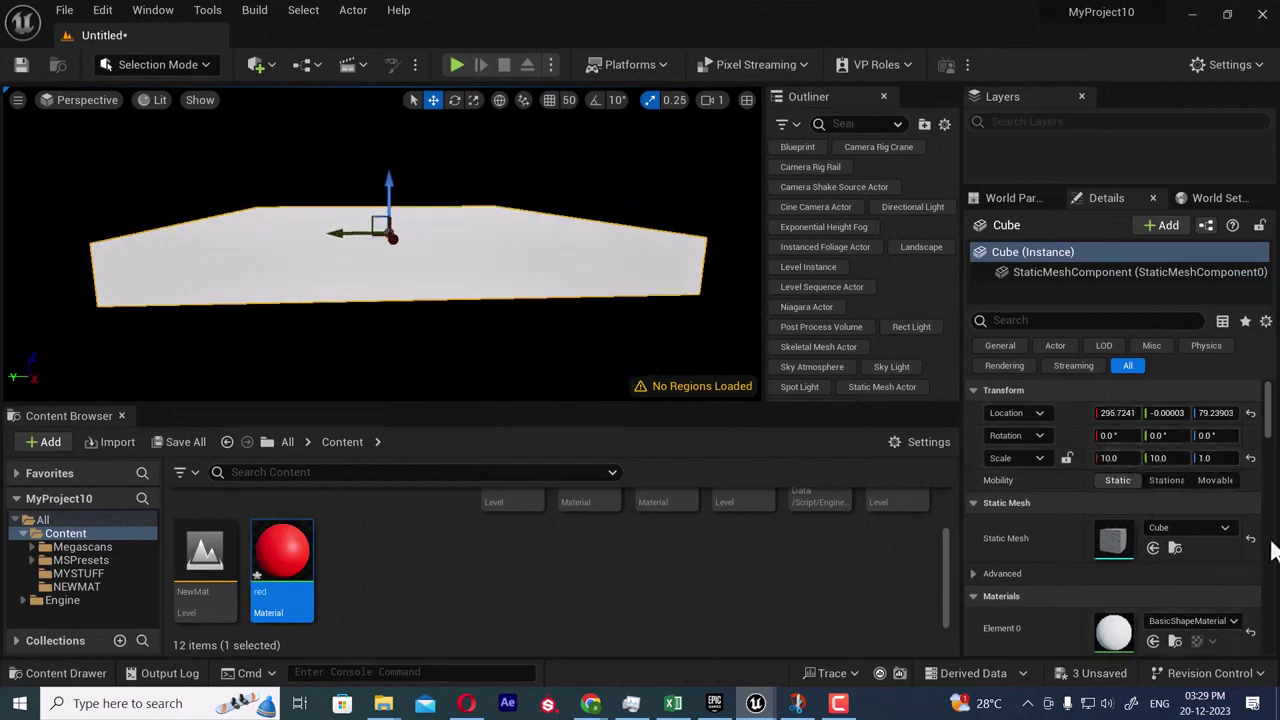
left_click(1125, 457)
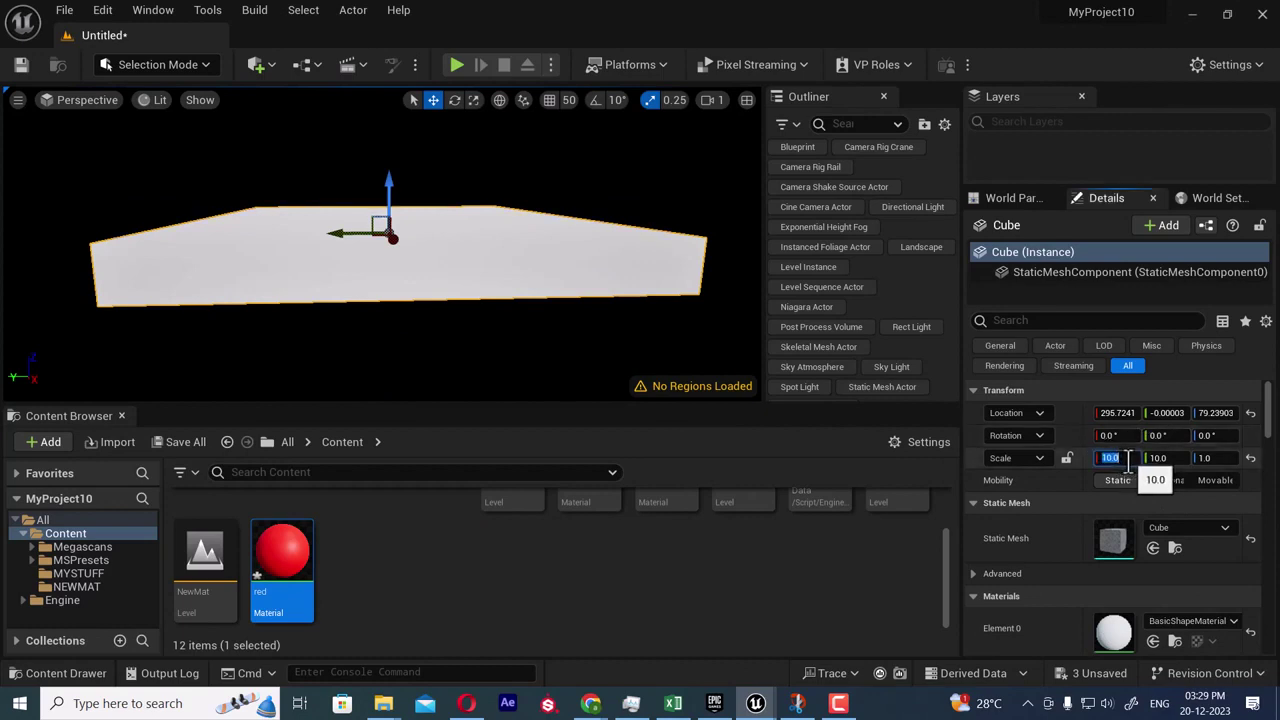
left_click_drag(1171, 457, 1095, 457)
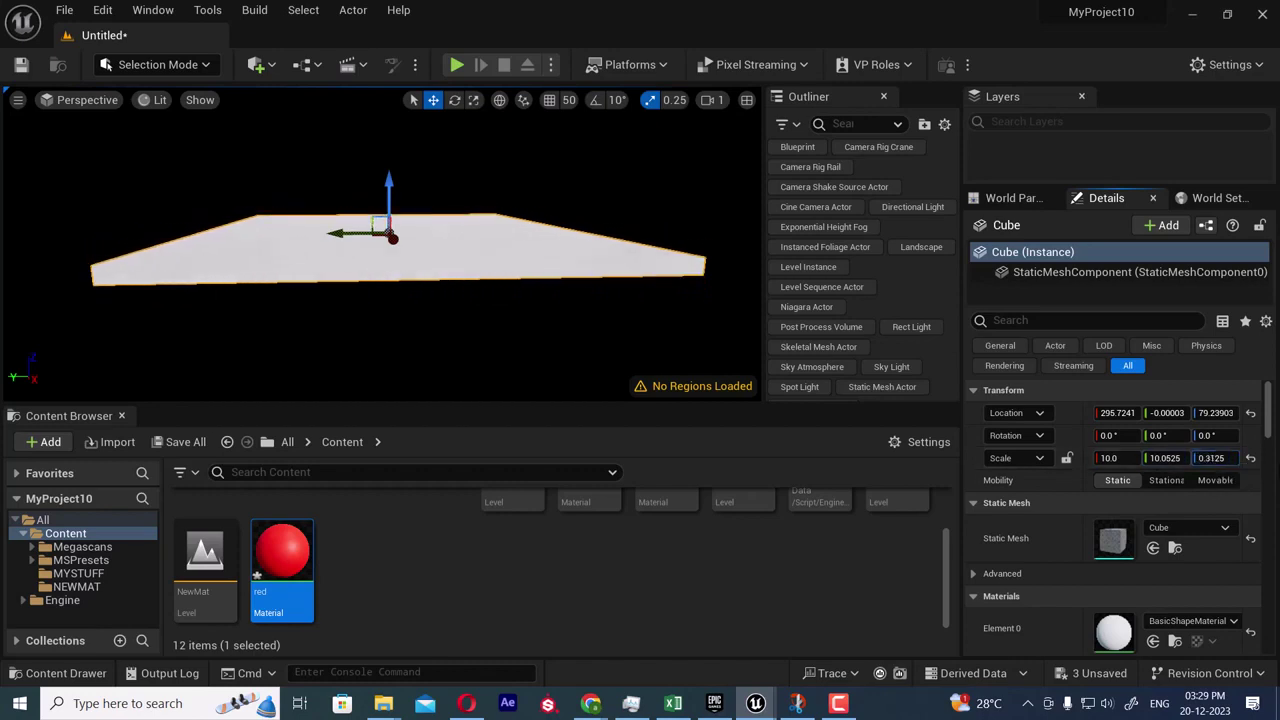
left_click(1215, 458)
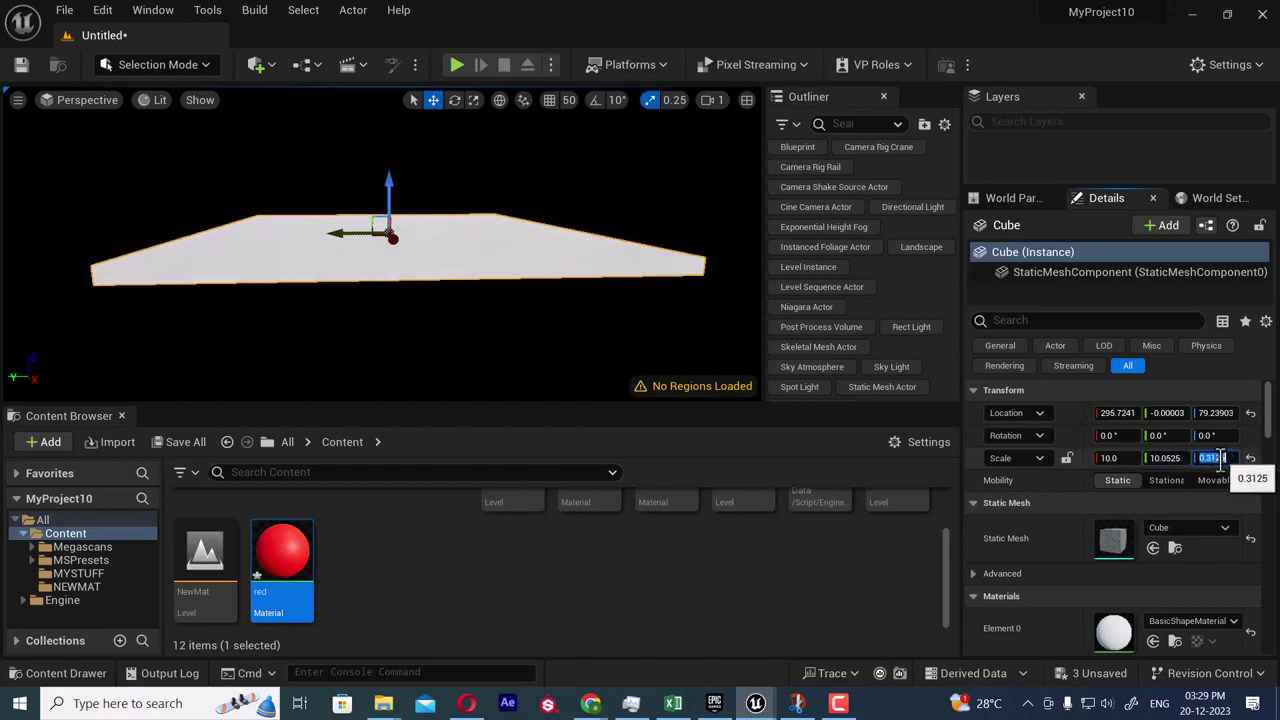
type("0.5")
key("Return")
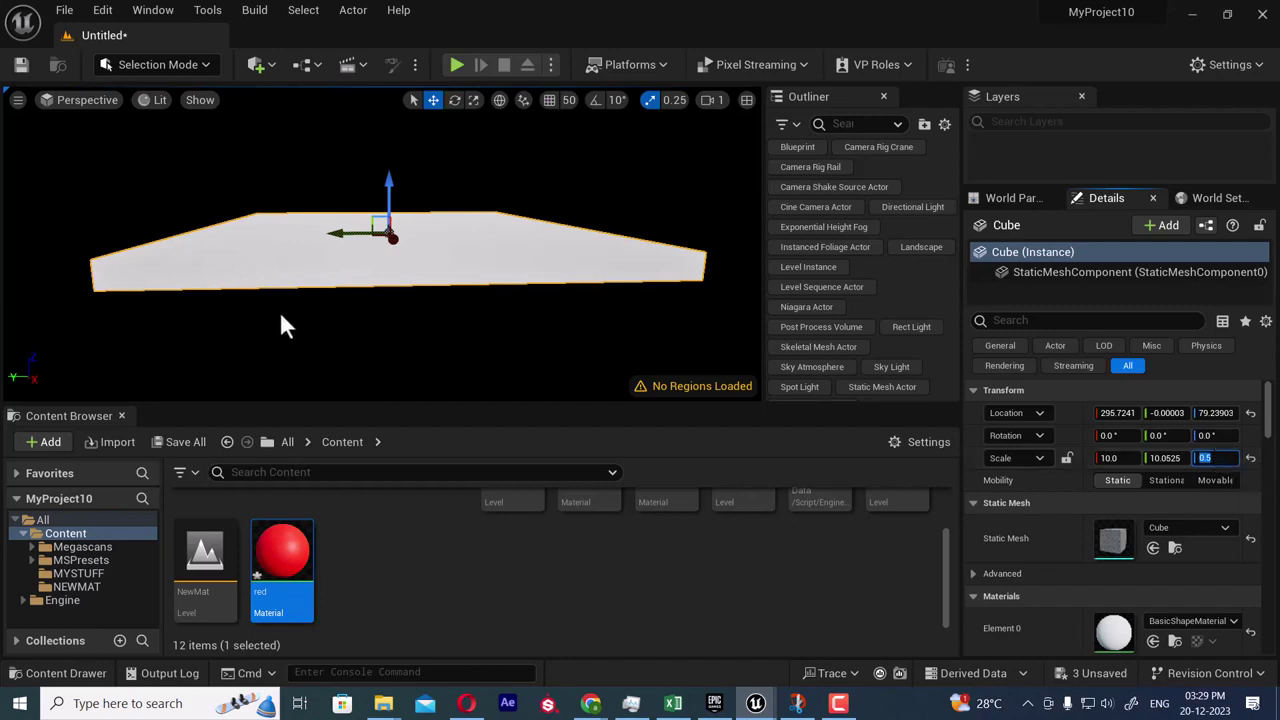
- Duplicate the floor slab straight upward, placing the copy at about Z 514
left_click_drag(283, 325, 390, 253, "alt")
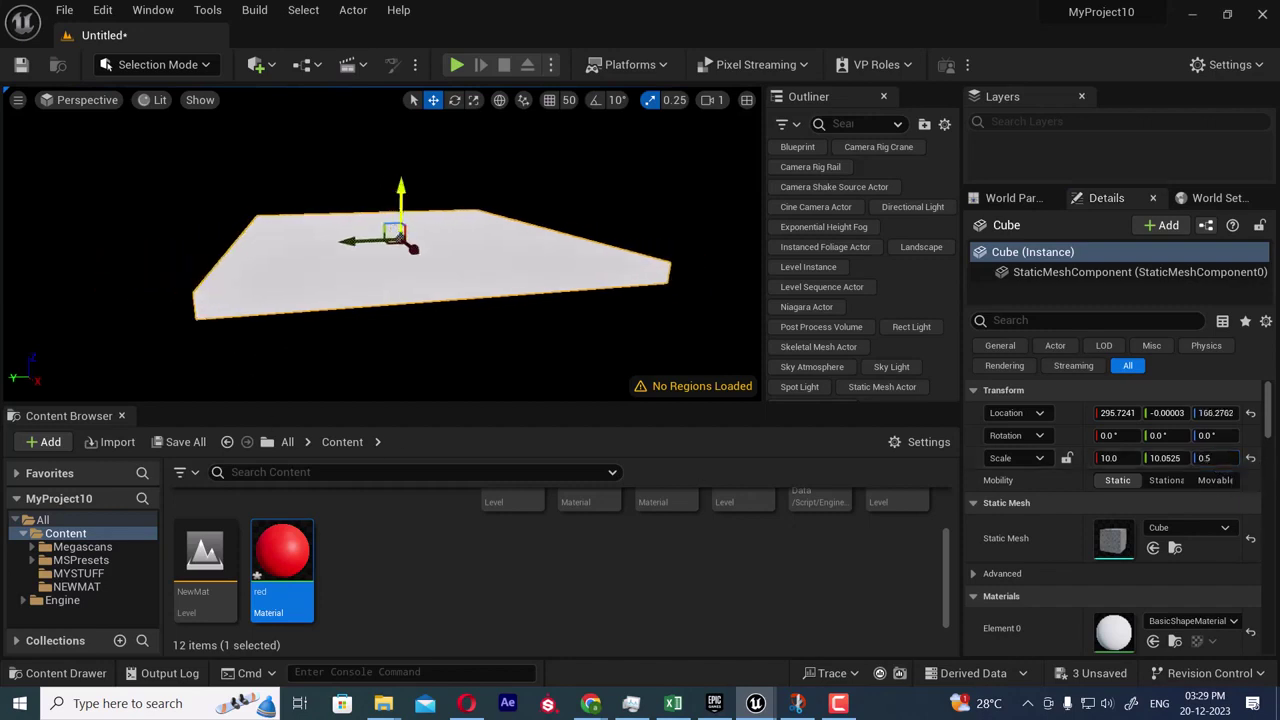
left_click_drag(403, 191, 402, 98)
key("ctrl+z")
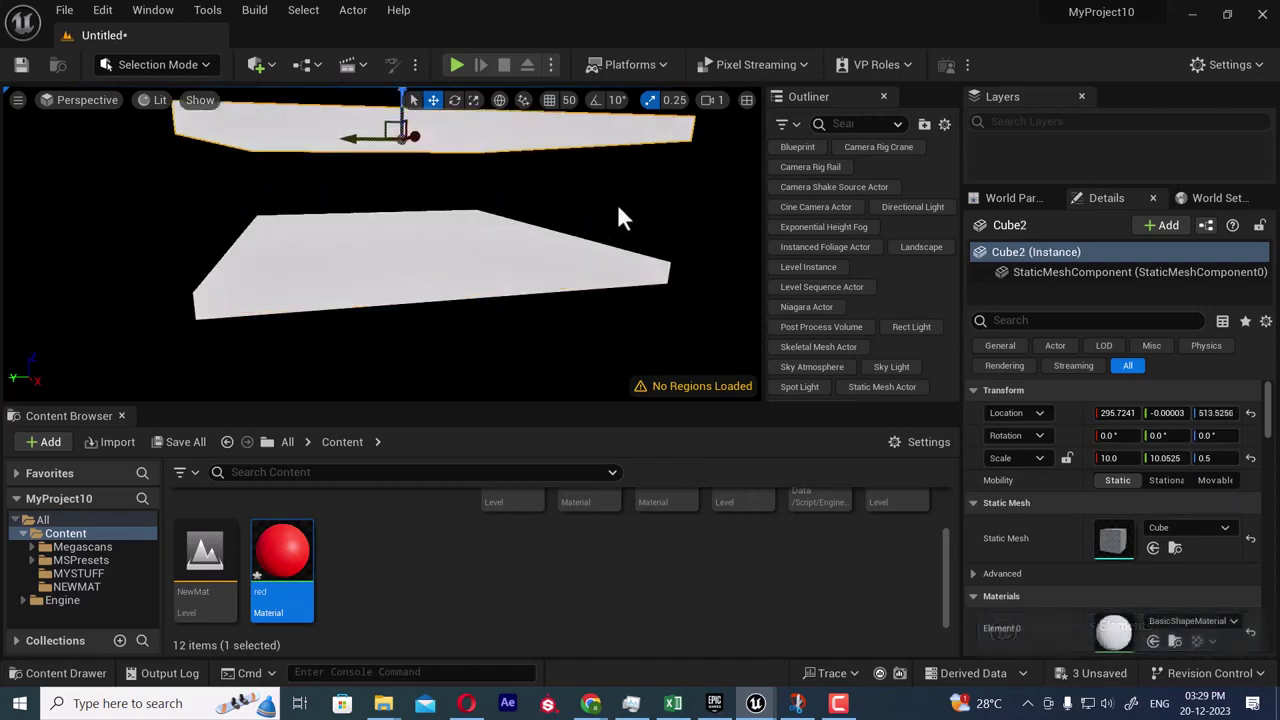
mouse_move(618, 208)
left_mouse_down("alt")
mouse_move(606, 262)
mouse_move(618, 208)
left_mouse_up("alt")
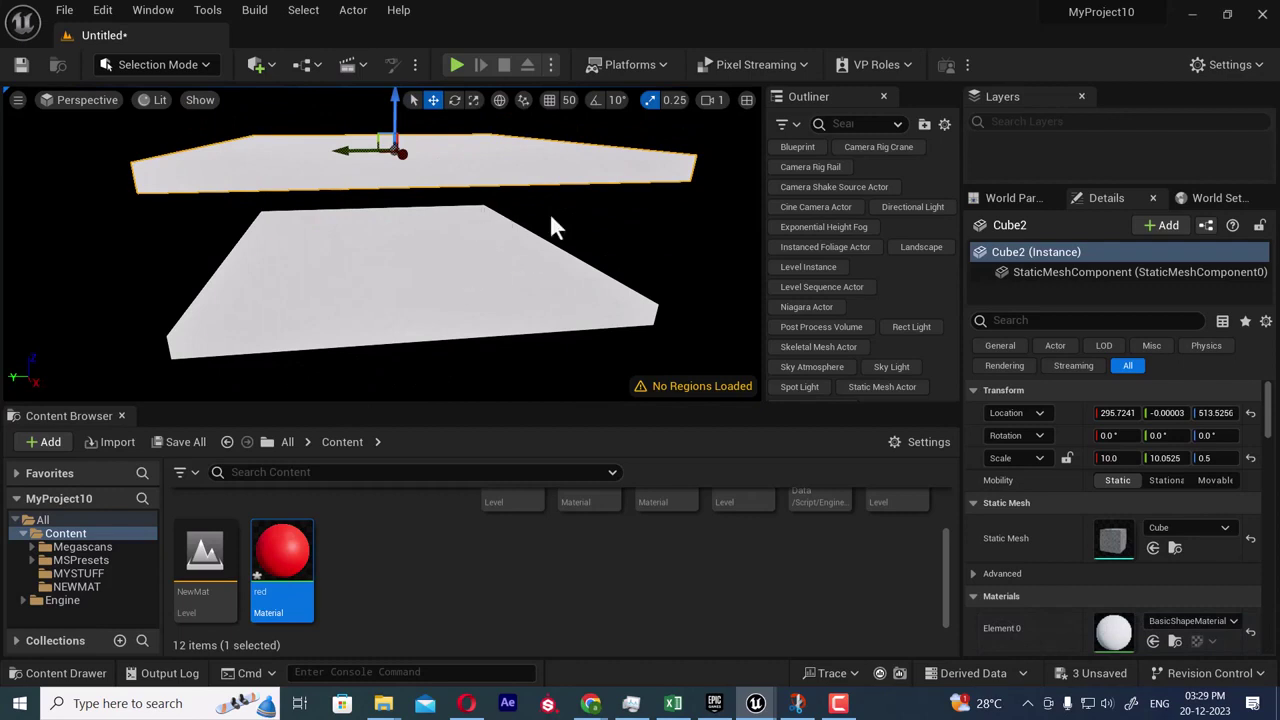
- Narrow the upper slab by setting its Y scale to 5
left_click_drag(492, 236, 410, 232, "alt")
left_click_drag(600, 238, 572, 288, "alt")
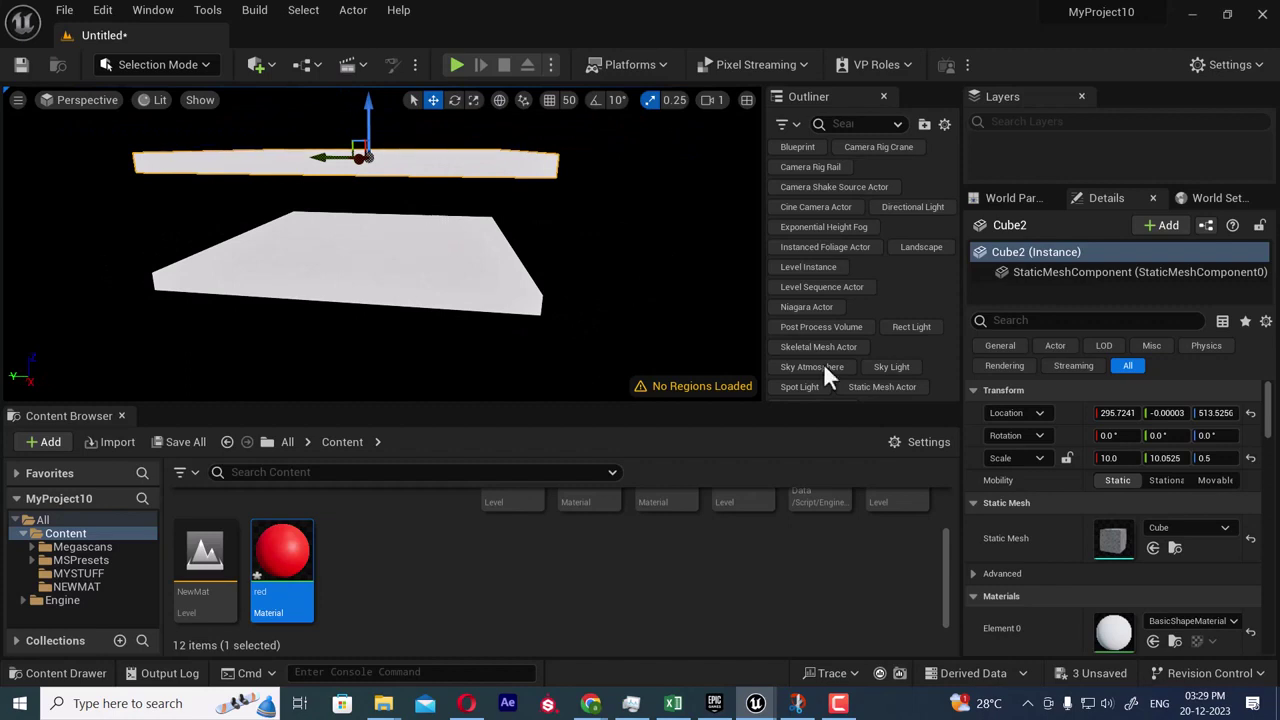
left_click(1150, 459)
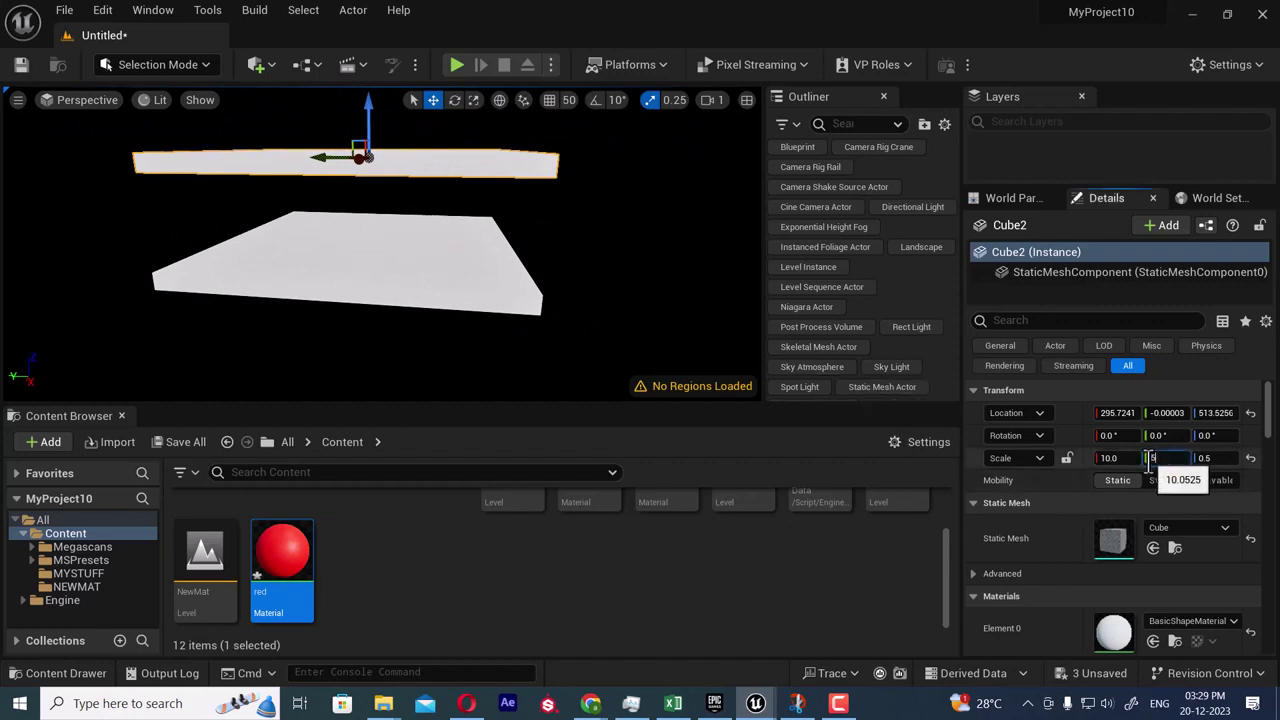
key("Return")
left_click_drag(358, 236, 354, 166, "alt")
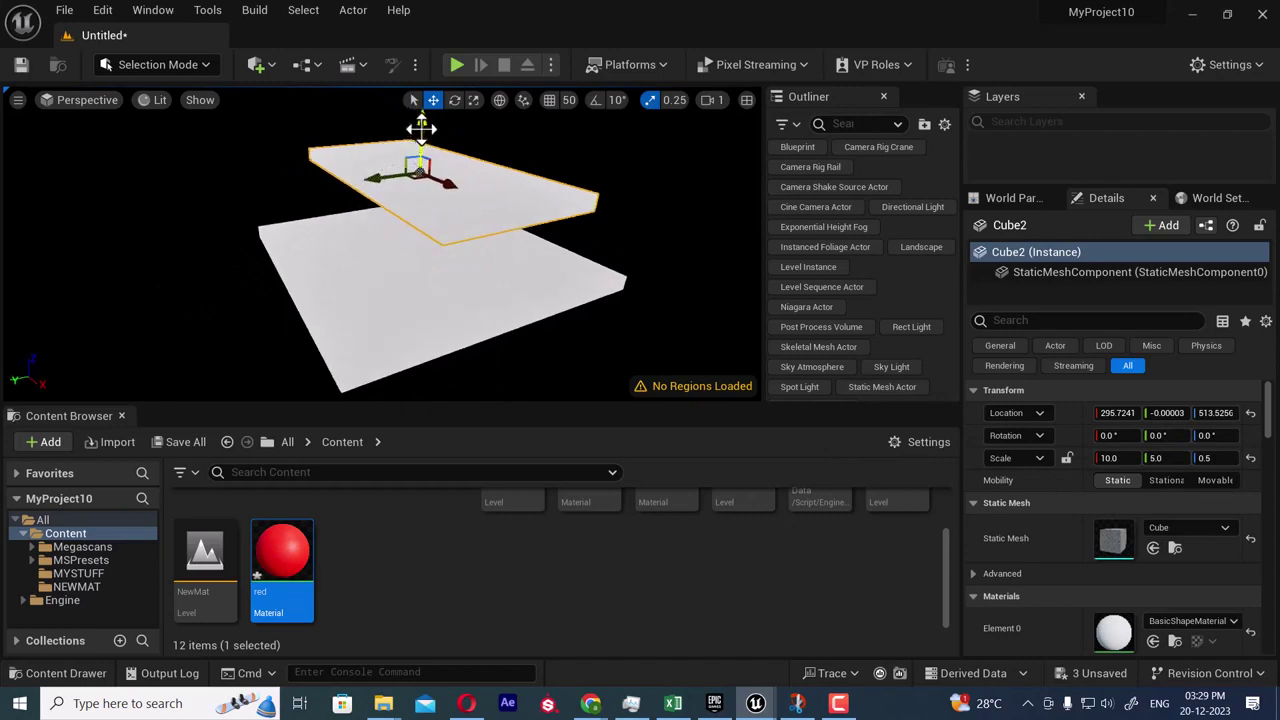
left_click_drag(421, 129, 421, 140, "shift")
key("ctrl+z")
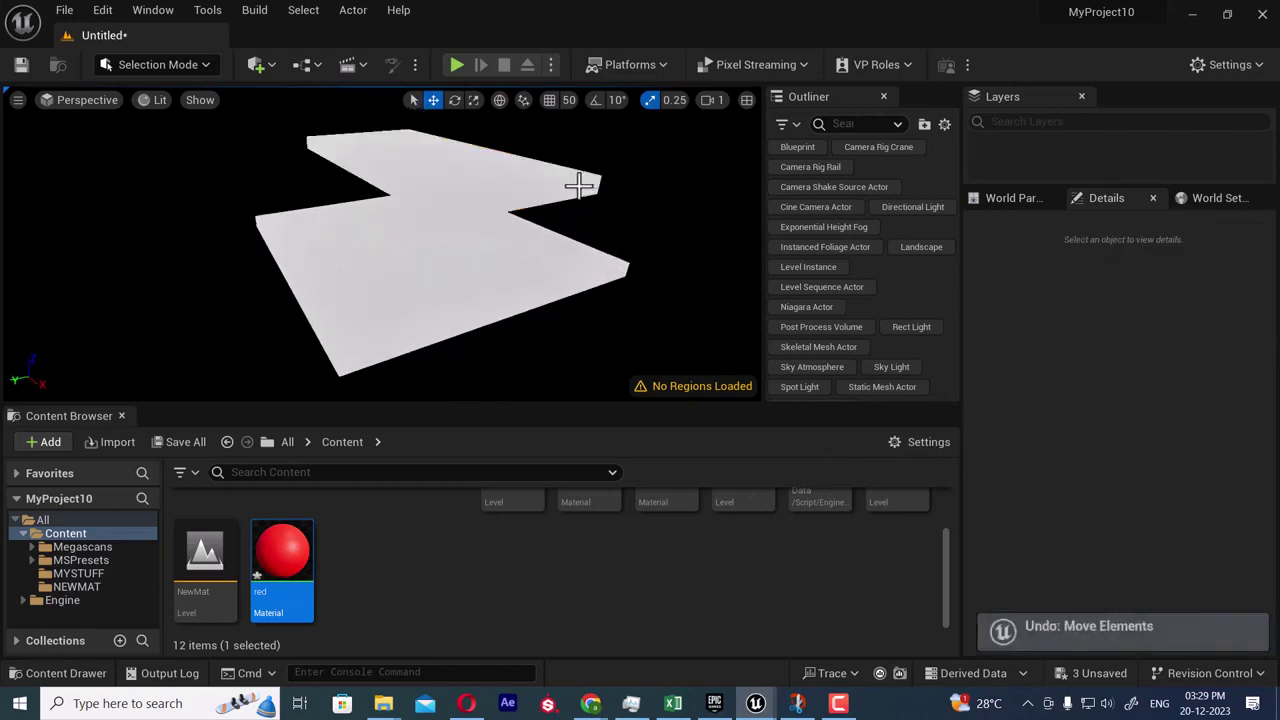
- Duplicate the upper slab downward to about Z 338 and stand the copy upright with an X rotation of 90°
left_click(578, 185)
mouse_move(421, 128)
left_mouse_down("alt")
mouse_move(420, 177)
mouse_move(416, 128)
left_mouse_up("alt")
key("e")
left_click(1115, 435)
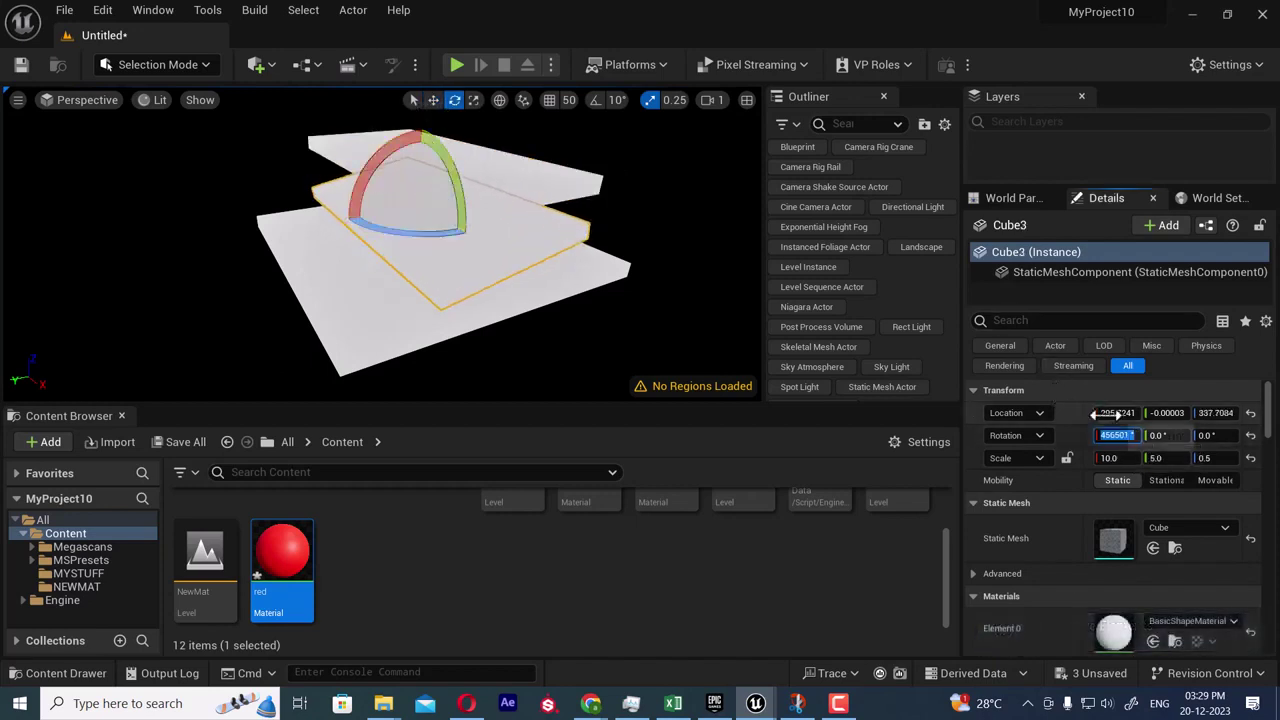
type("90")
key("Return")
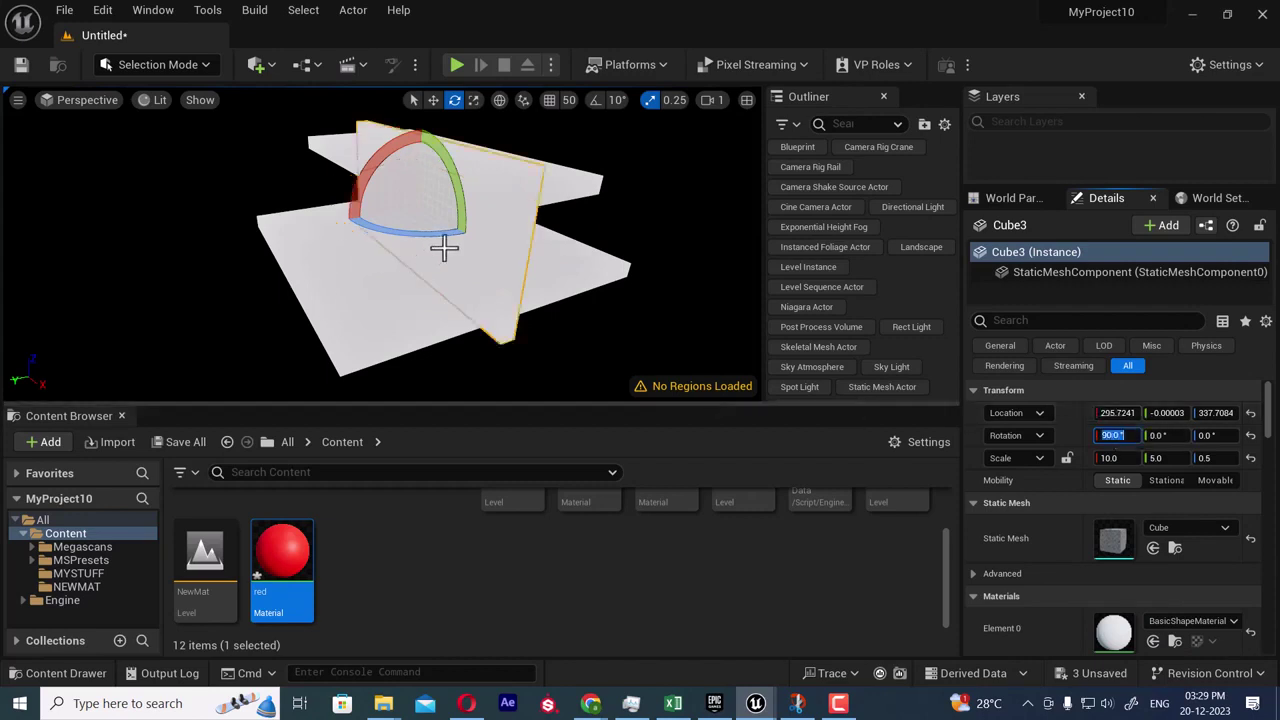
- Show the level in four enlarged viewports and frame the upright slab in the orthographic views
left_click_drag(444, 248, 326, 272, "alt")
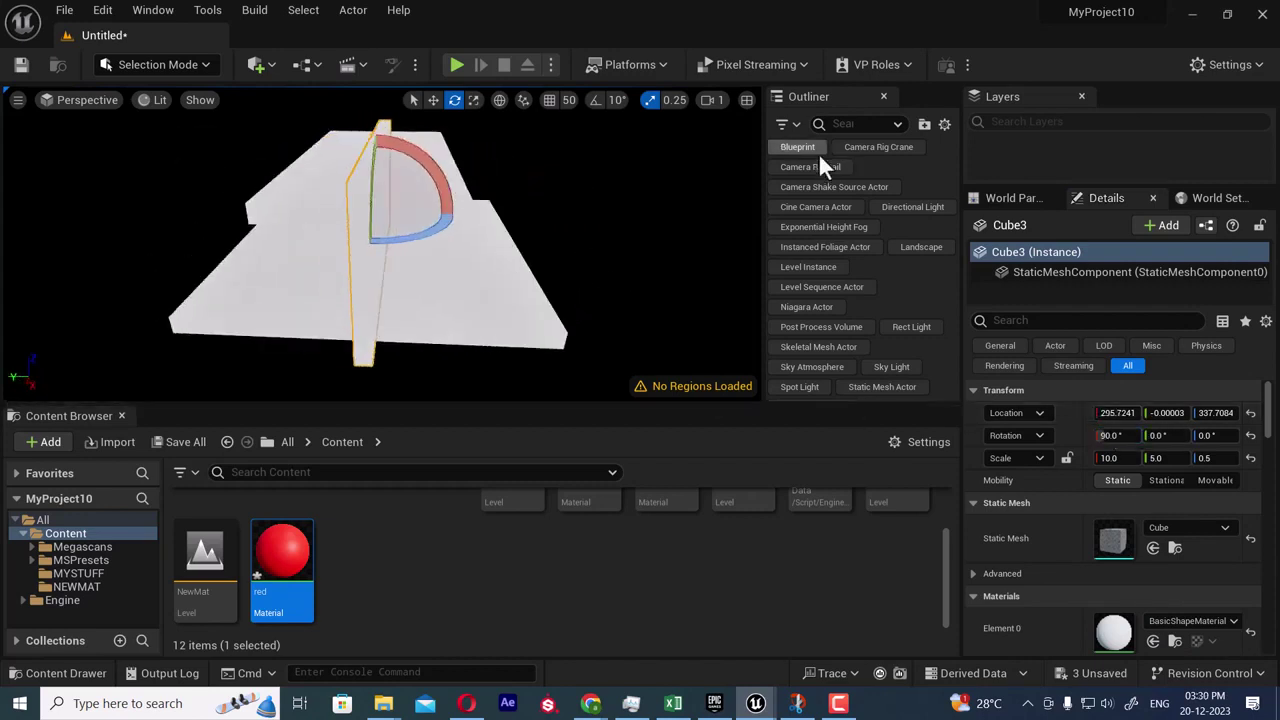
left_click(746, 100)
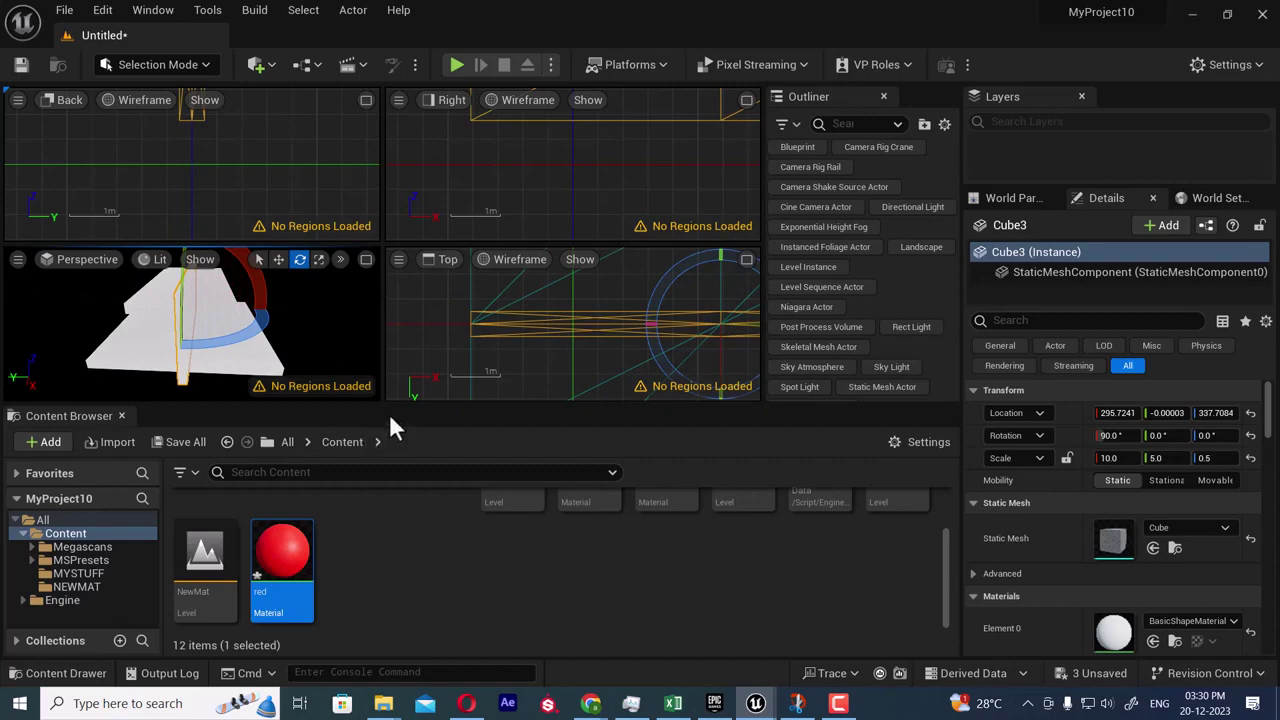
left_click_drag(408, 406, 420, 553)
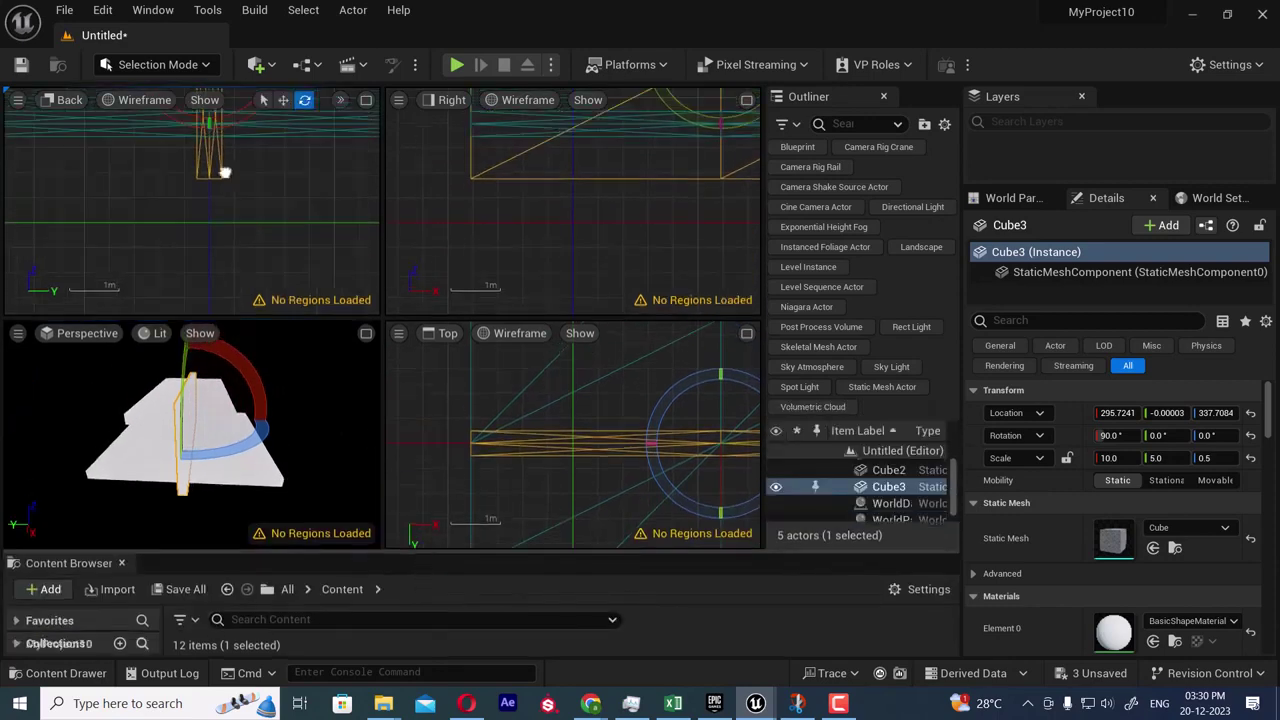
right_click_drag(225, 172, 204, 149)
key("f")
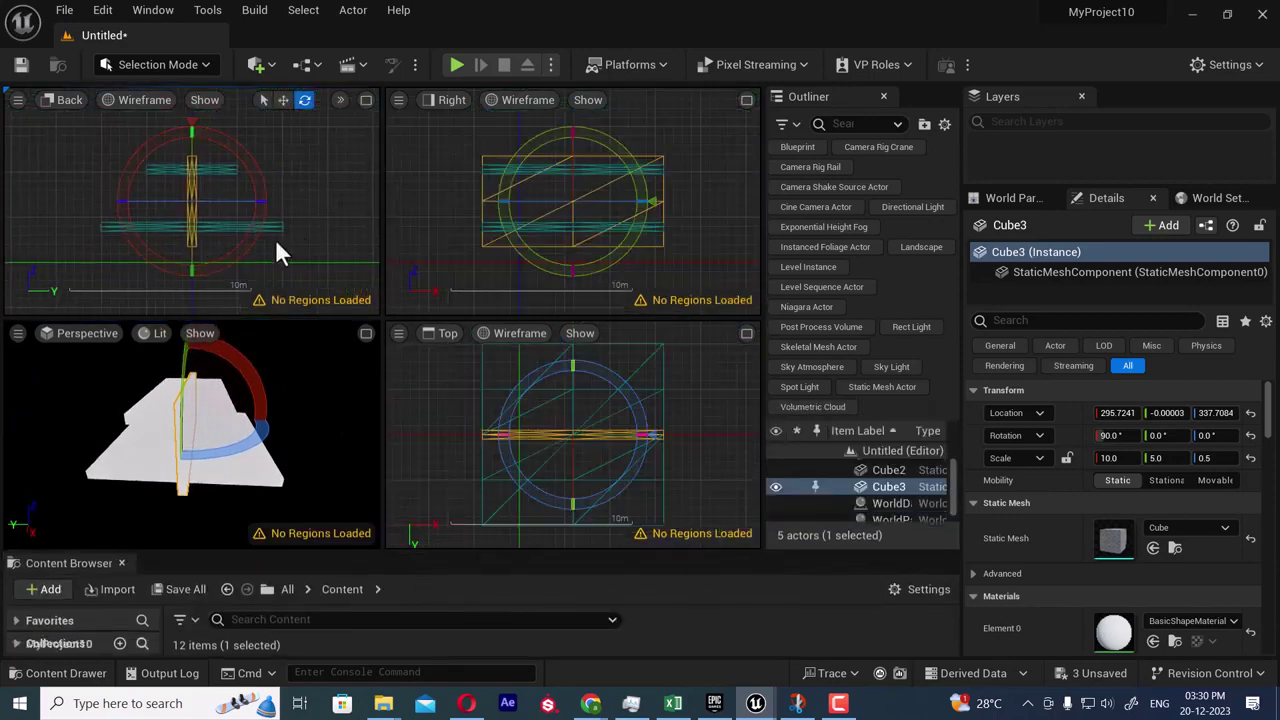
- Move the upright slab to about Y -239, Z 445 so it stands on the floor as a side wall
key("w")
left_click_drag(243, 200, 200, 203)
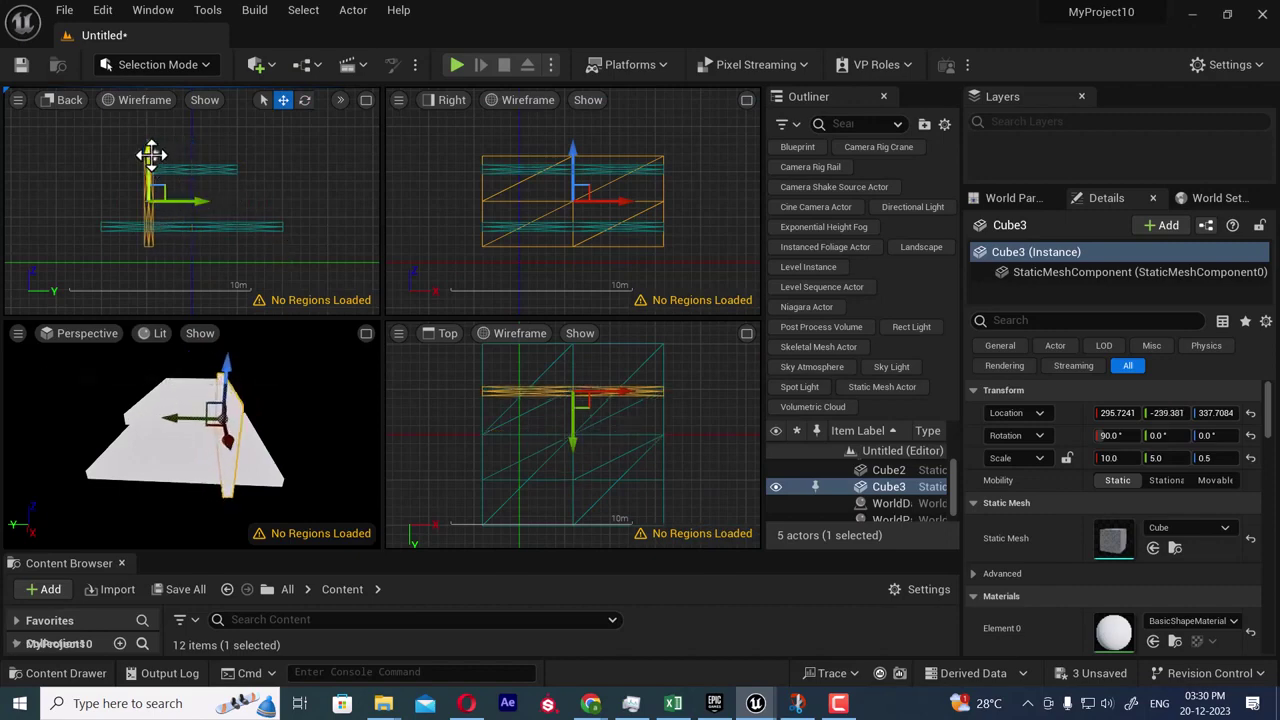
left_click_drag(148, 160, 146, 136)
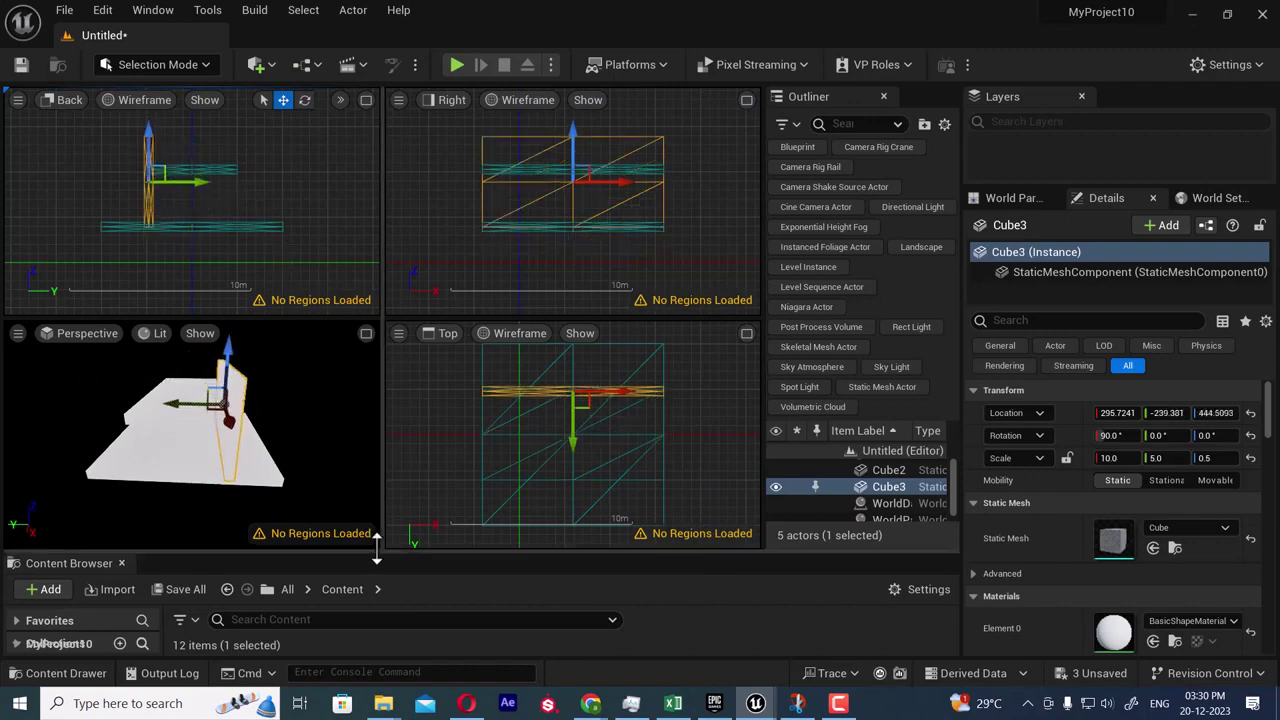
- Raise the upper slab to about Z 679 so it sits as a roof level with the wall's upper edge
left_click_drag(306, 432, 360, 415, "alt")
left_click(170, 390)
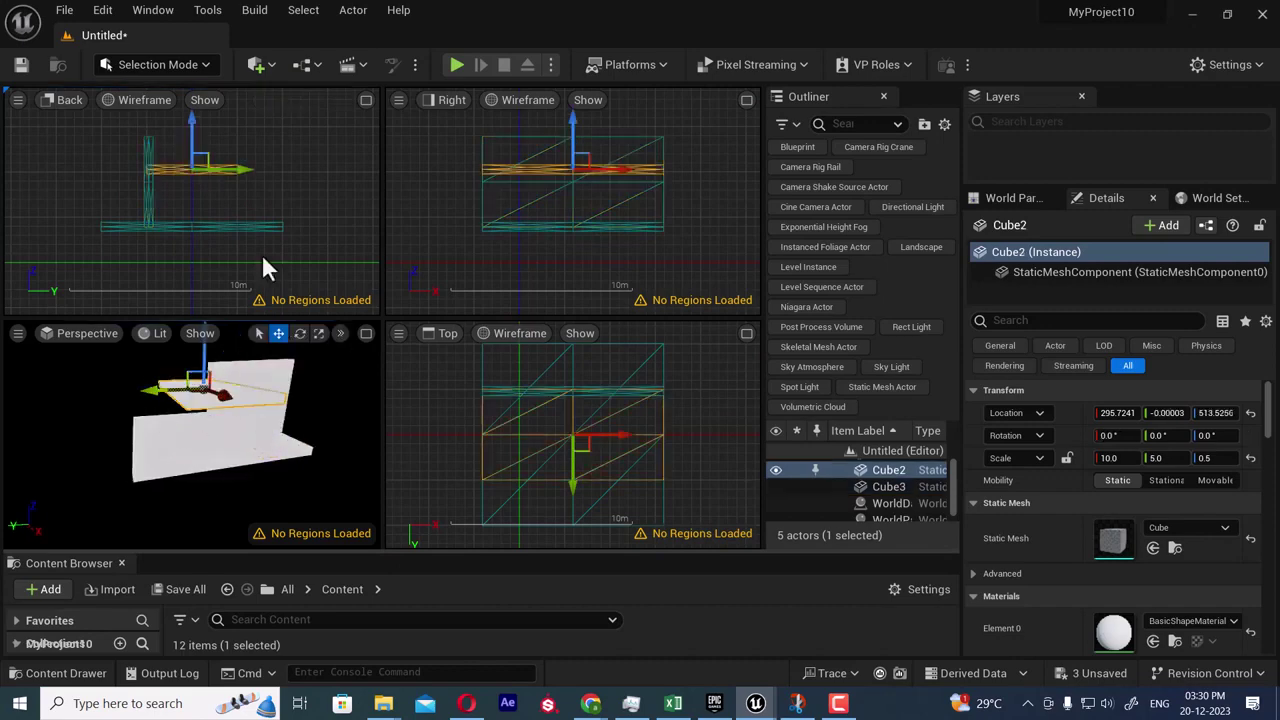
left_click_drag(200, 160, 198, 131)
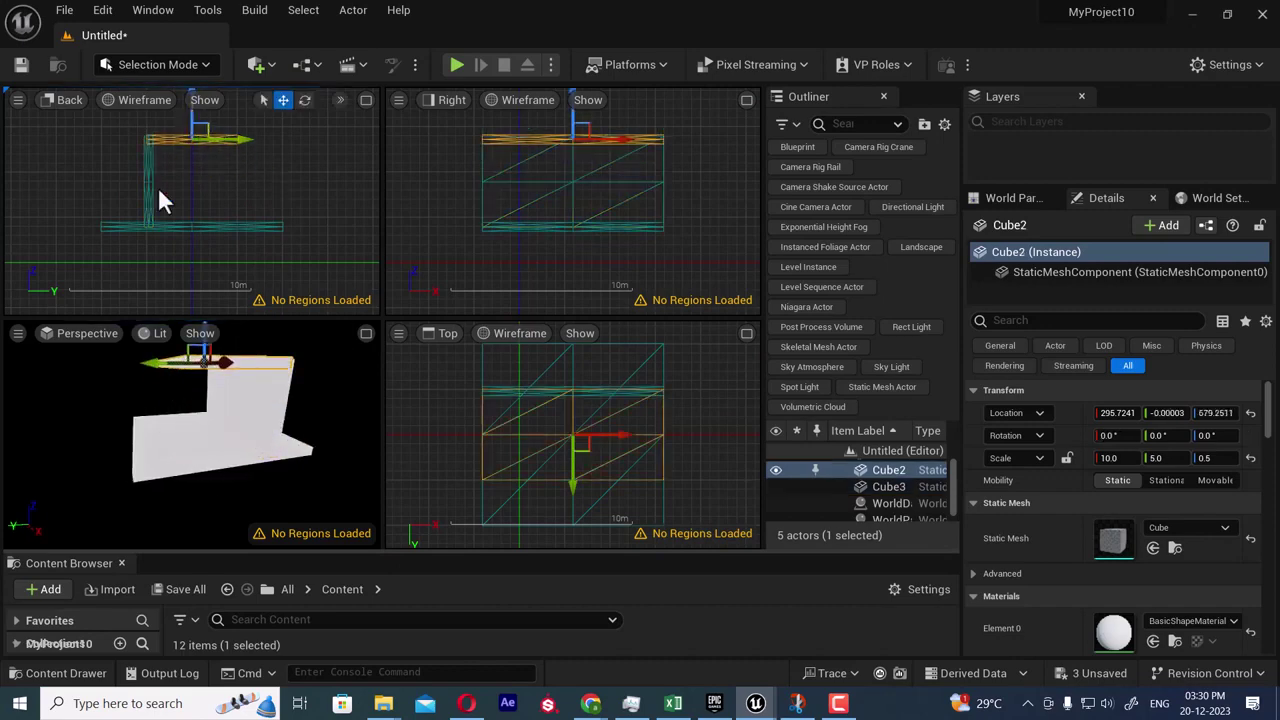
- Duplicate the side wall along Y to about Y 225, under the roof's opposite edge
left_click(148, 175)
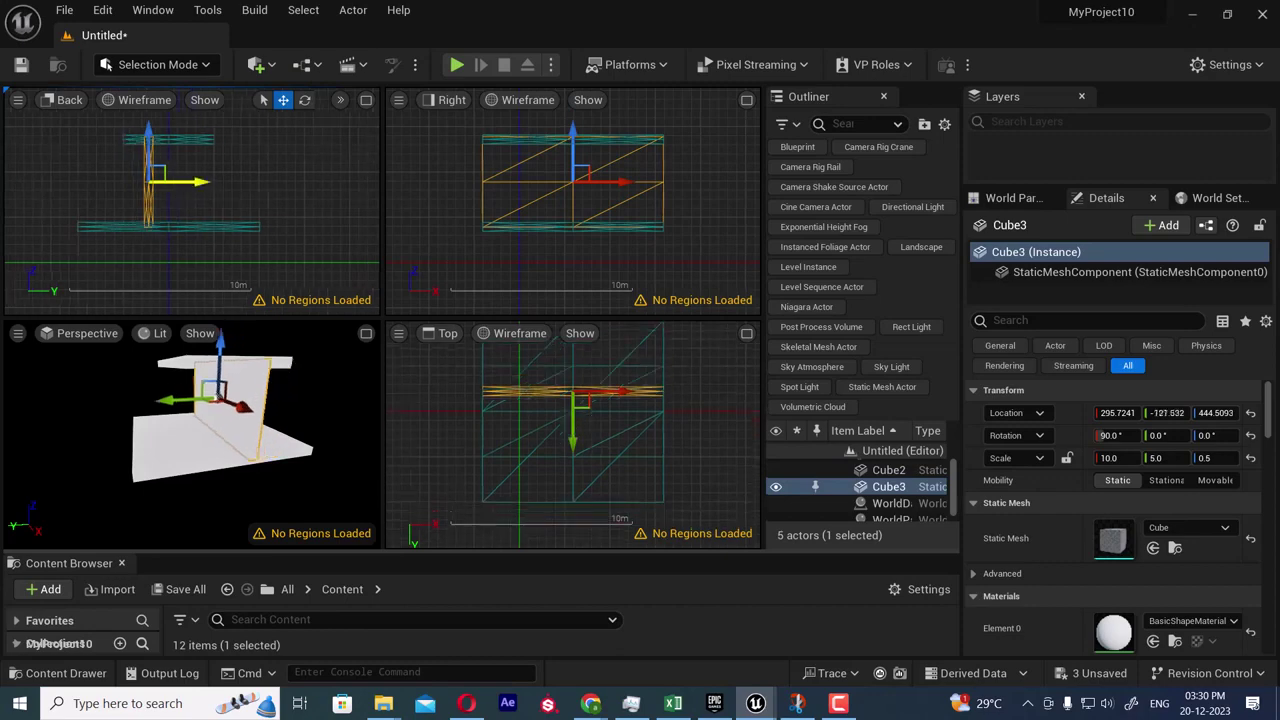
key("ctrl+z")
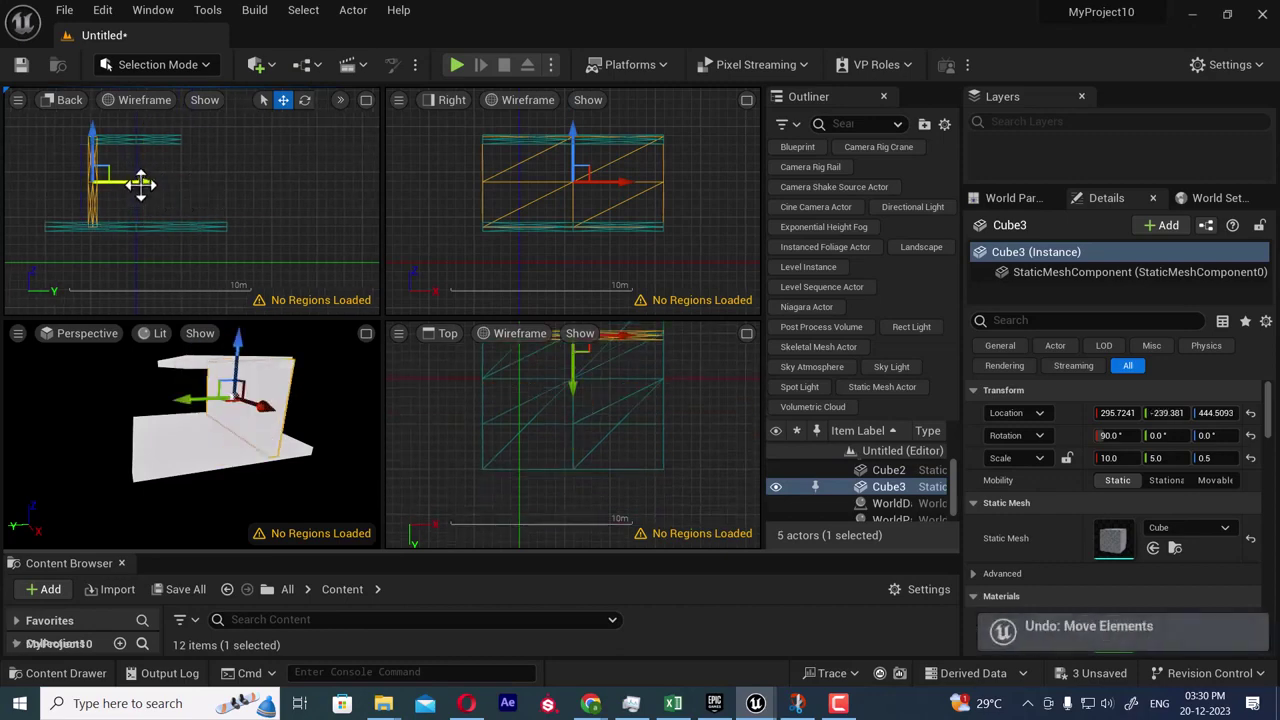
left_click_drag(141, 184, 225, 184, "alt")
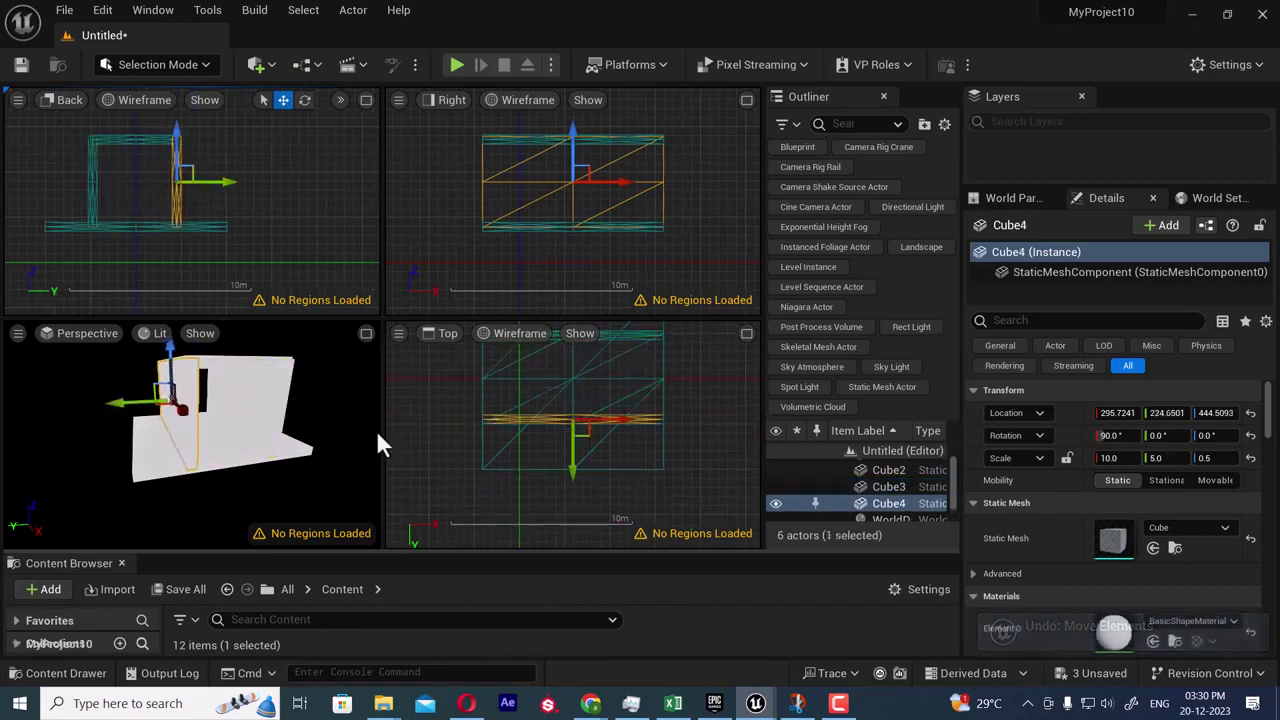
- Duplicate the side wall at Y -239 along Y to about Y -33, between the two side walls
left_click_drag(230, 456, 222, 488, "alt")
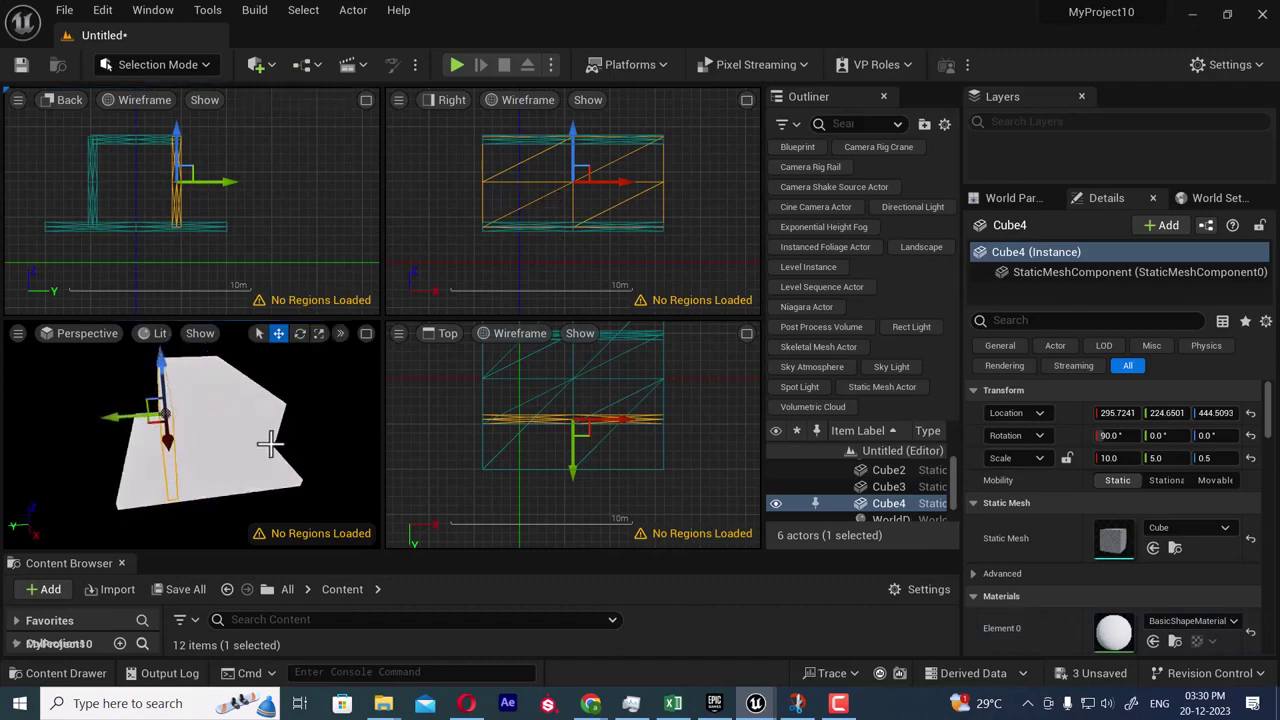
left_click(272, 445)
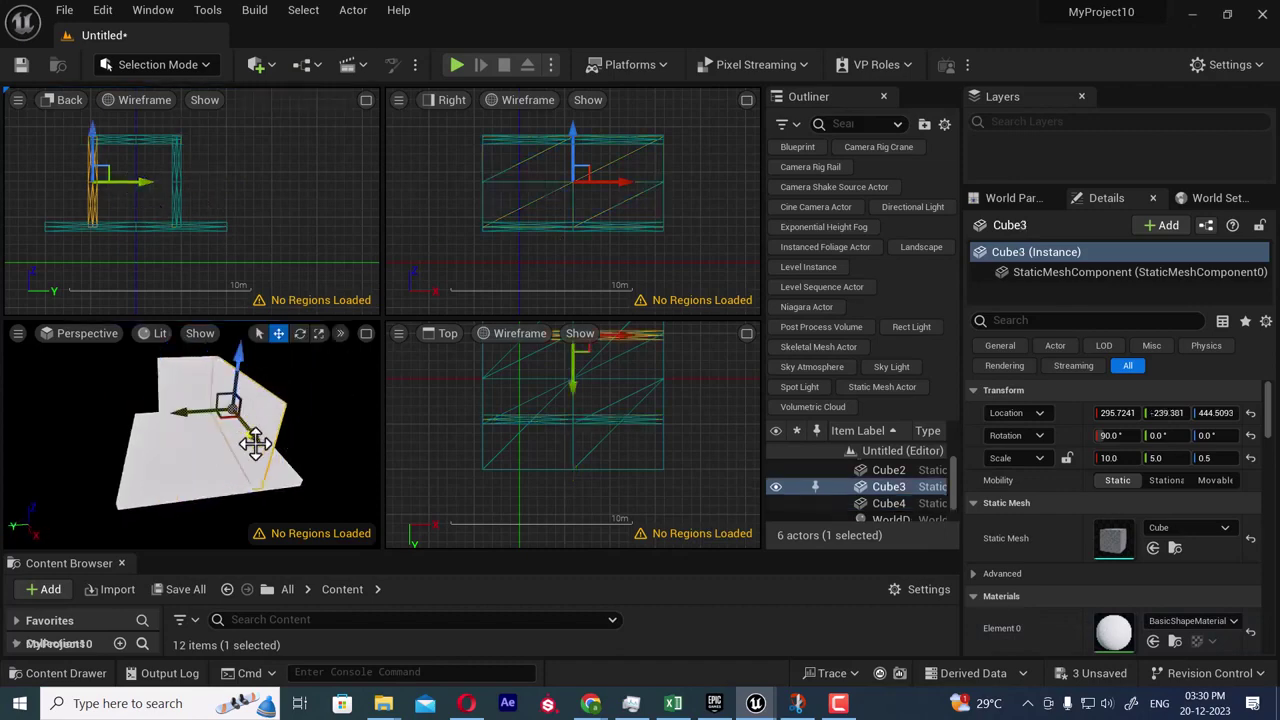
right_click_drag(631, 213, 598, 205)
right_click_drag(461, 418, 488, 348)
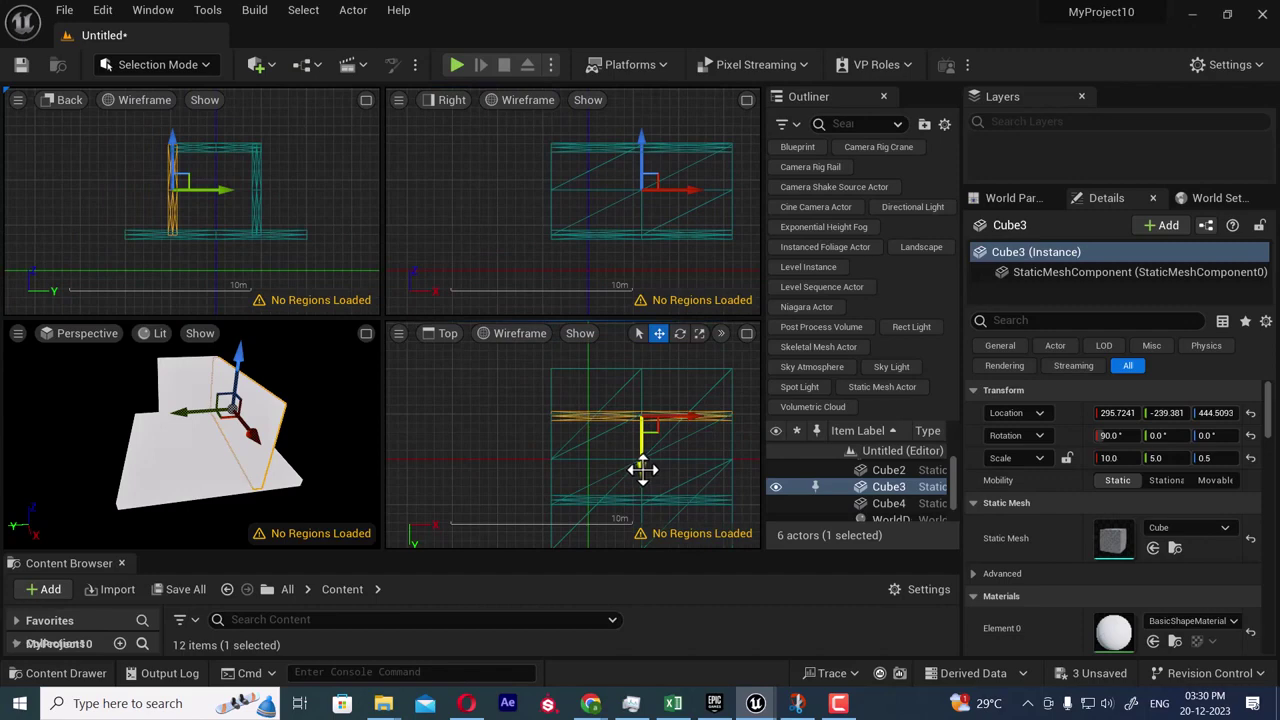
left_click_drag(643, 470, 643, 508, "alt")
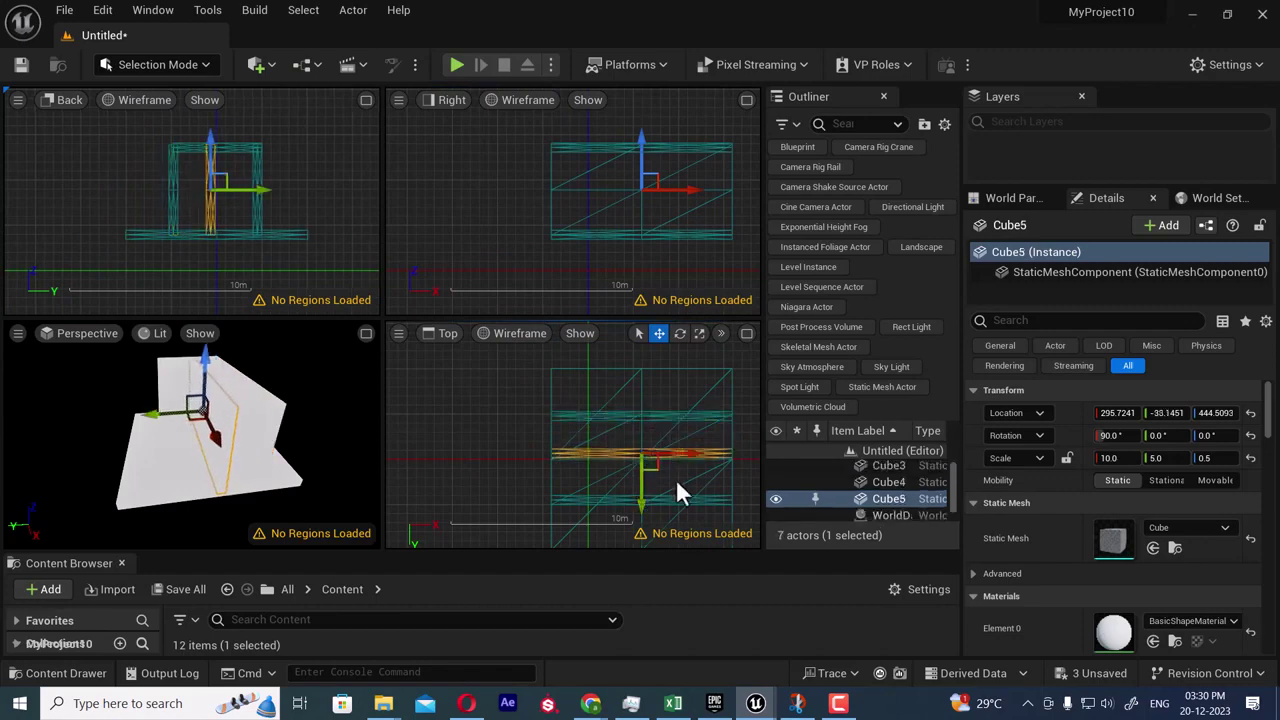
- Rotate the duplicated wall to 90° about Z so it stands perpendicular to the side walls
key("e")
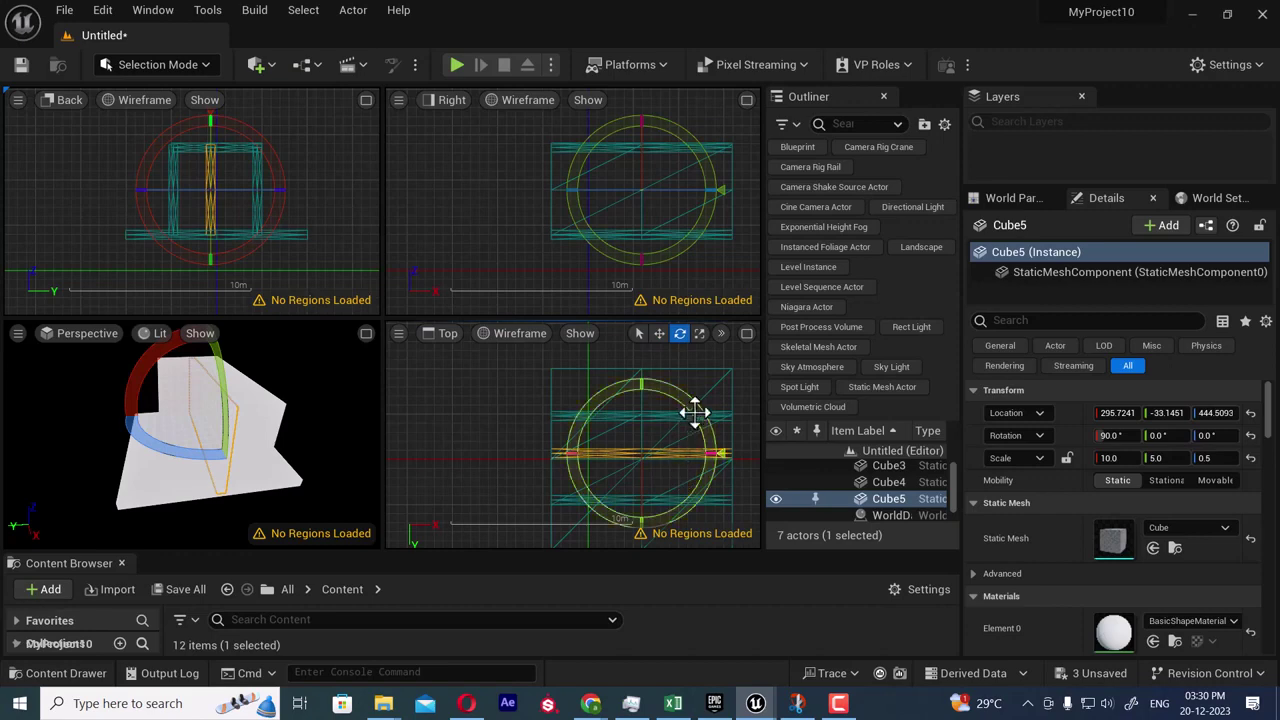
left_click_drag(694, 418, 708, 440)
left_click(1214, 436)
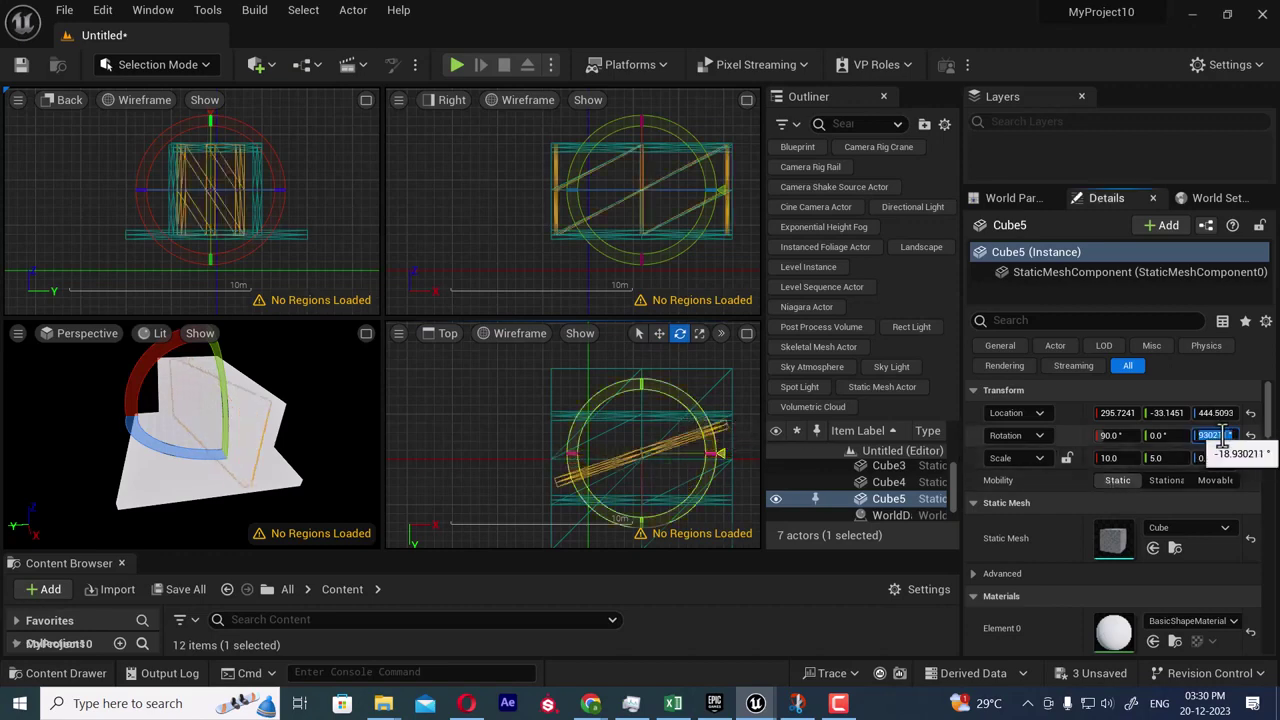
type("9")
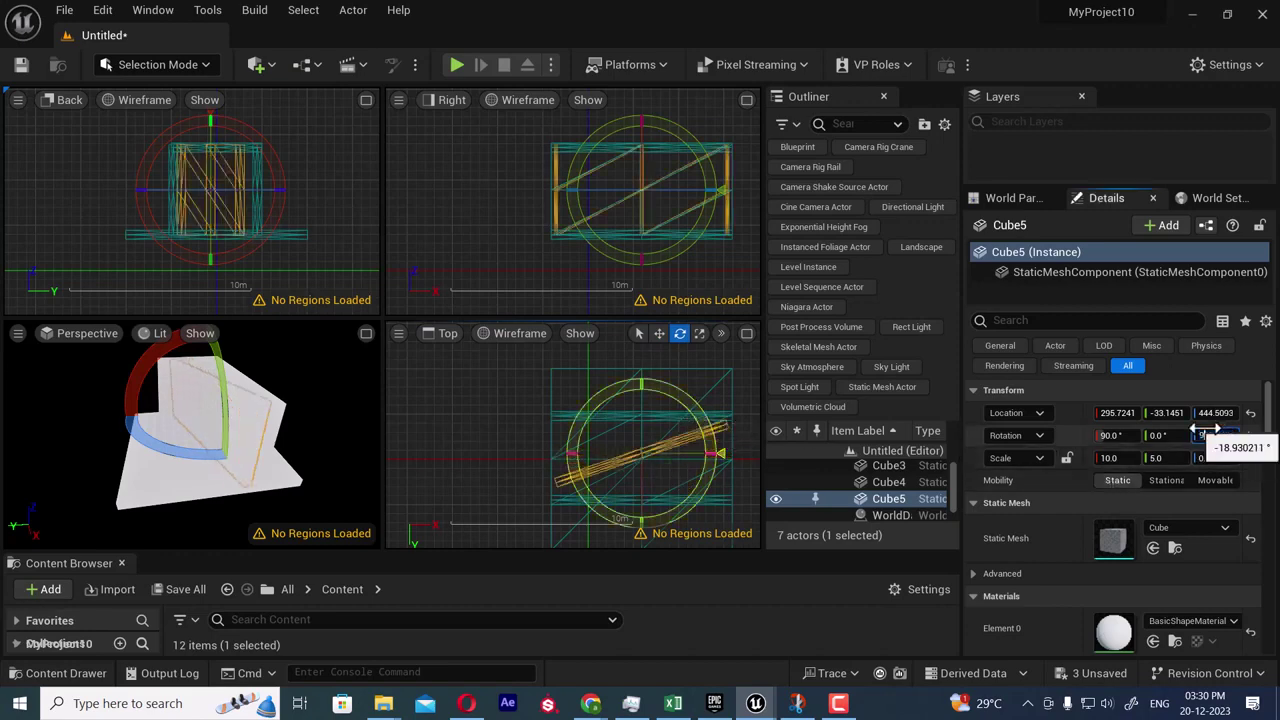
type("0")
key("Return")
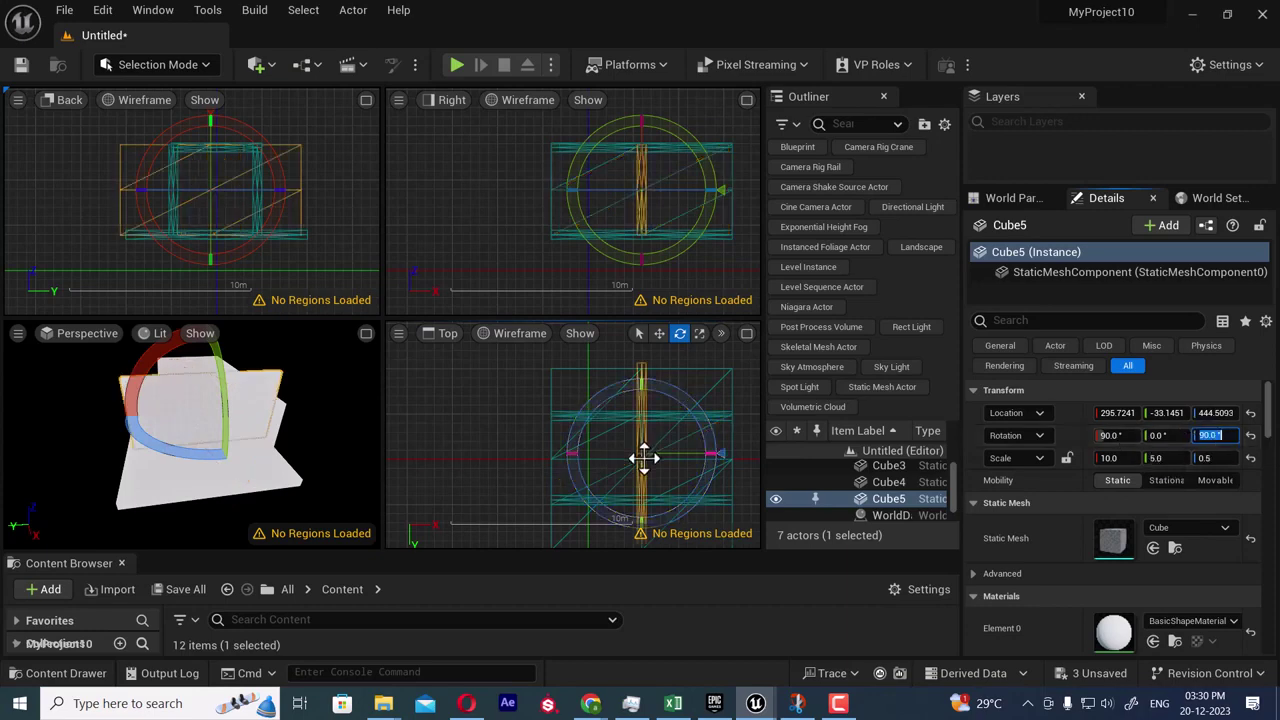
- Move the rotated wall along X to about -36 so it closes the rear of the room
key("w")
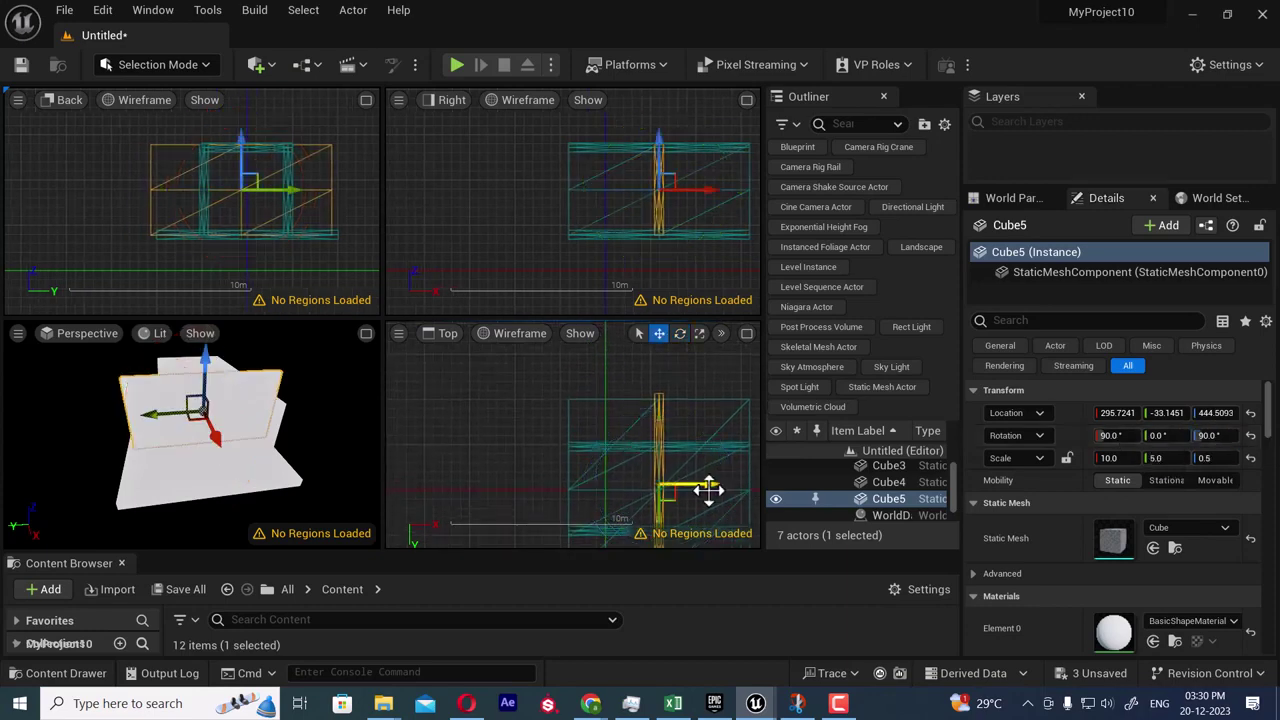
left_click_drag(707, 488, 647, 488)
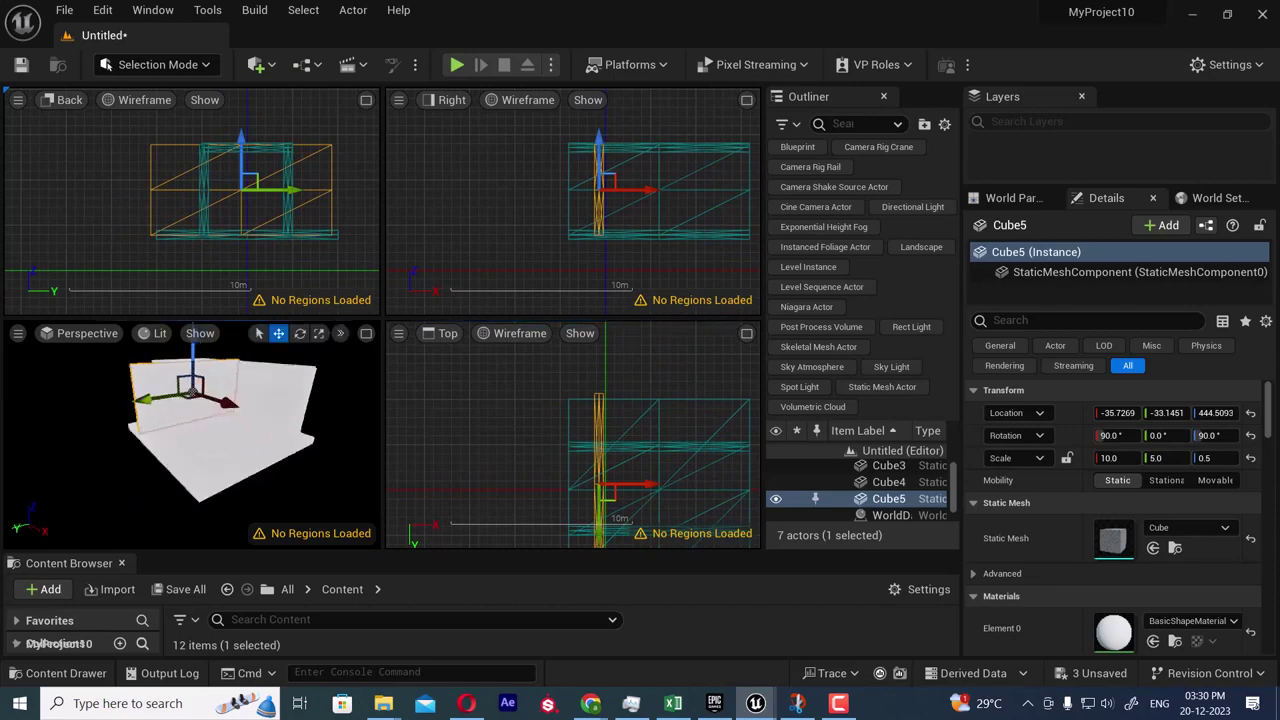
mouse_move(230, 450)
left_mouse_down("alt")
mouse_move(310, 440)
mouse_move(250, 455)
mouse_move(180, 435)
mouse_move(230, 435)
left_mouse_up("alt")
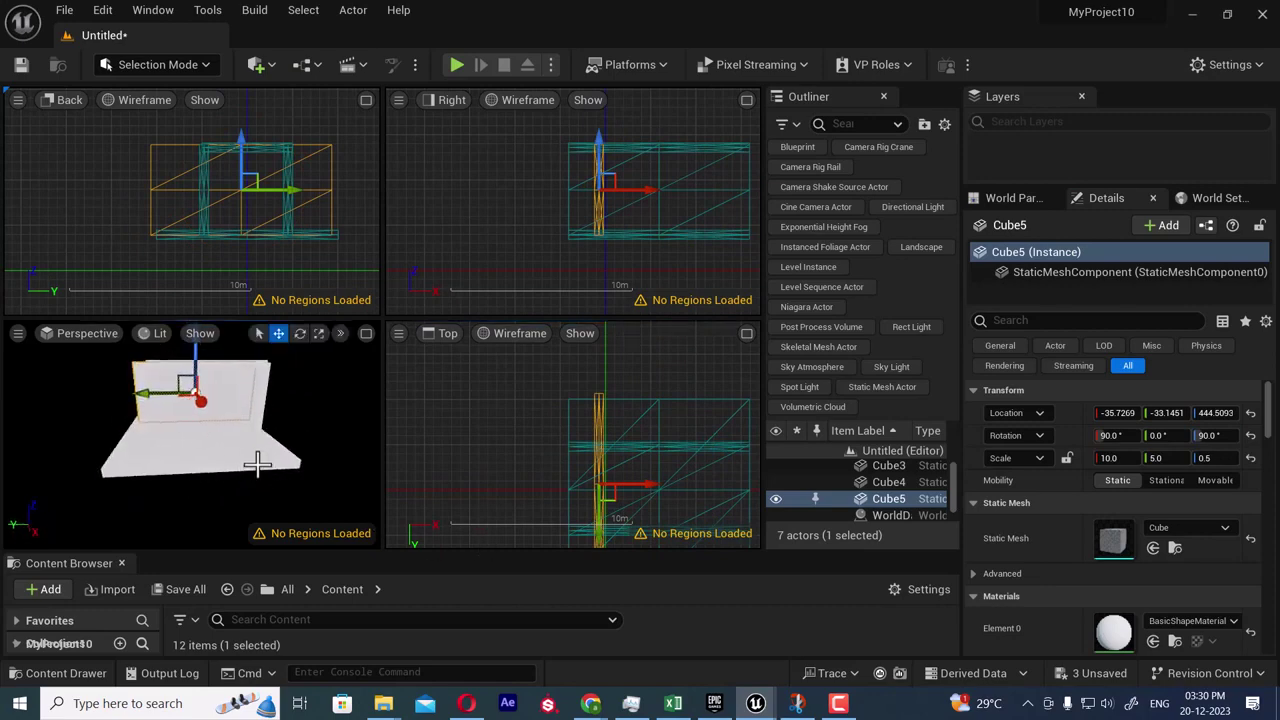
- Add a Point Light and move it inside the room to about X 368, Y -23, Z 403
left_click(266, 65)
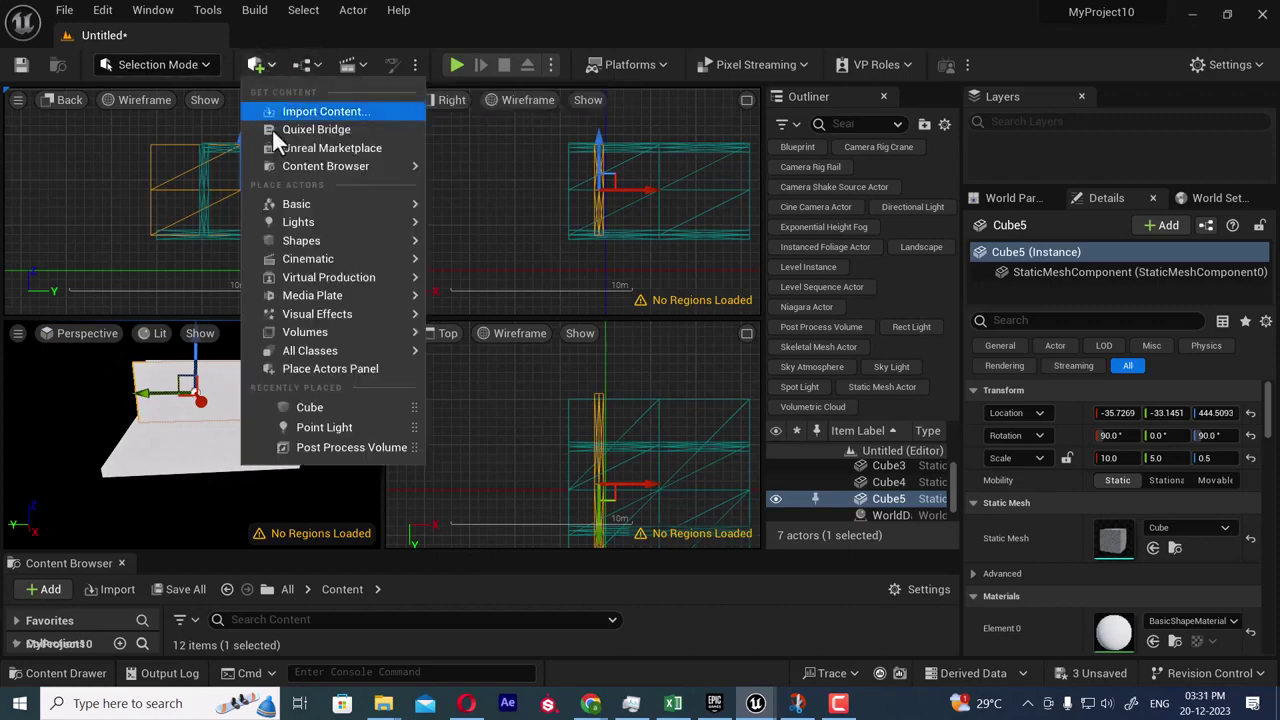
mouse_move(312, 222)
left_click(520, 251)
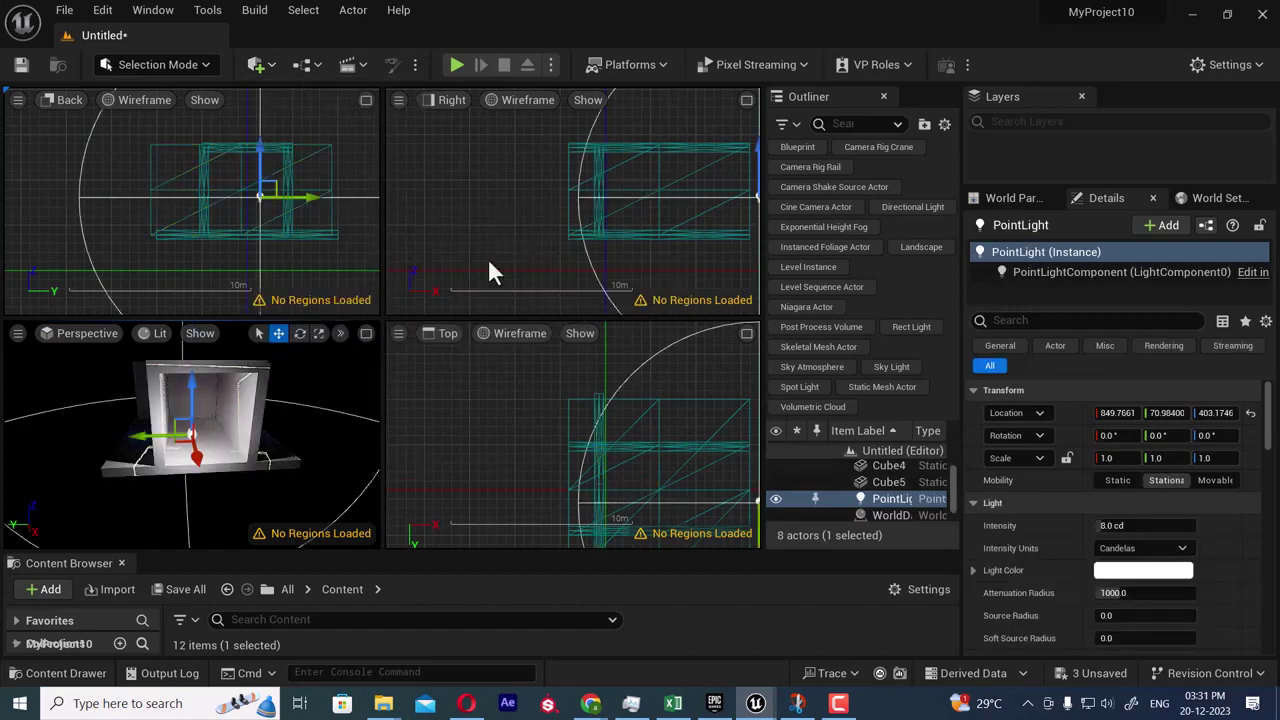
right_click_drag(284, 501, 268, 494)
left_click_drag(284, 481, 193, 438)
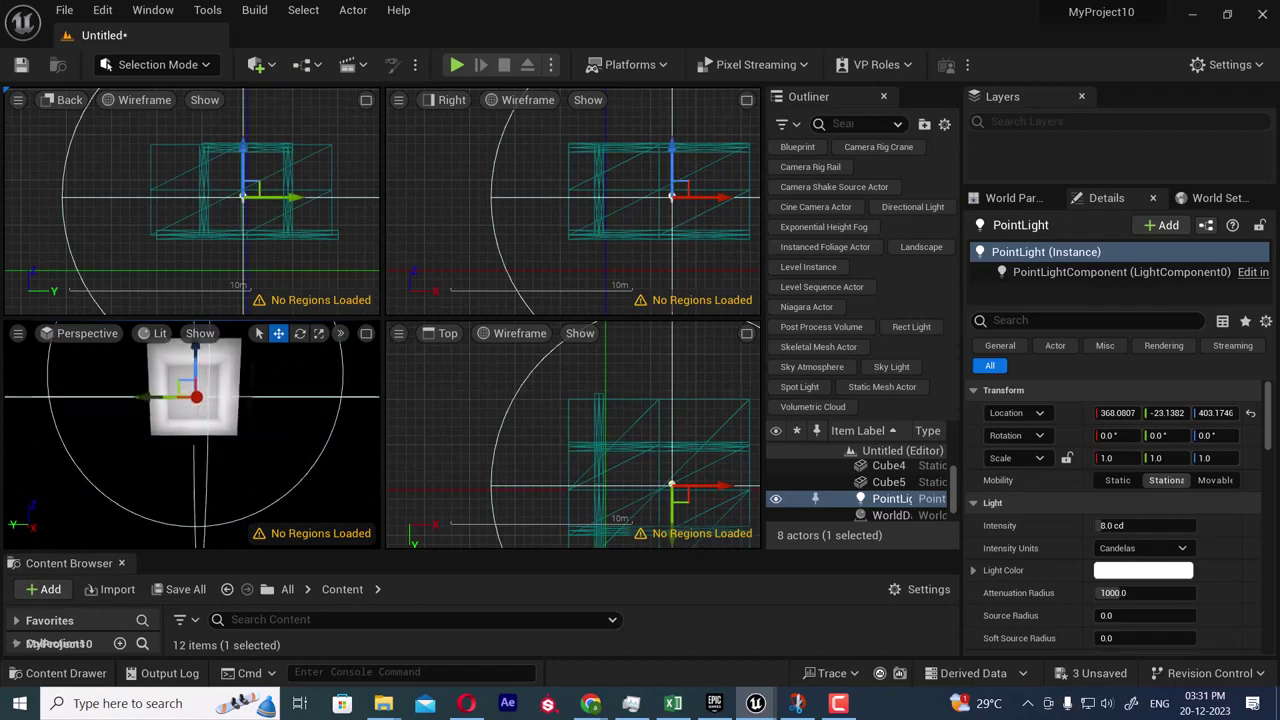
- Maximize the perspective view and shift the point light deeper into the room, to about X 319
left_click(366, 333)
left_click_drag(490, 286, 476, 310, "alt")
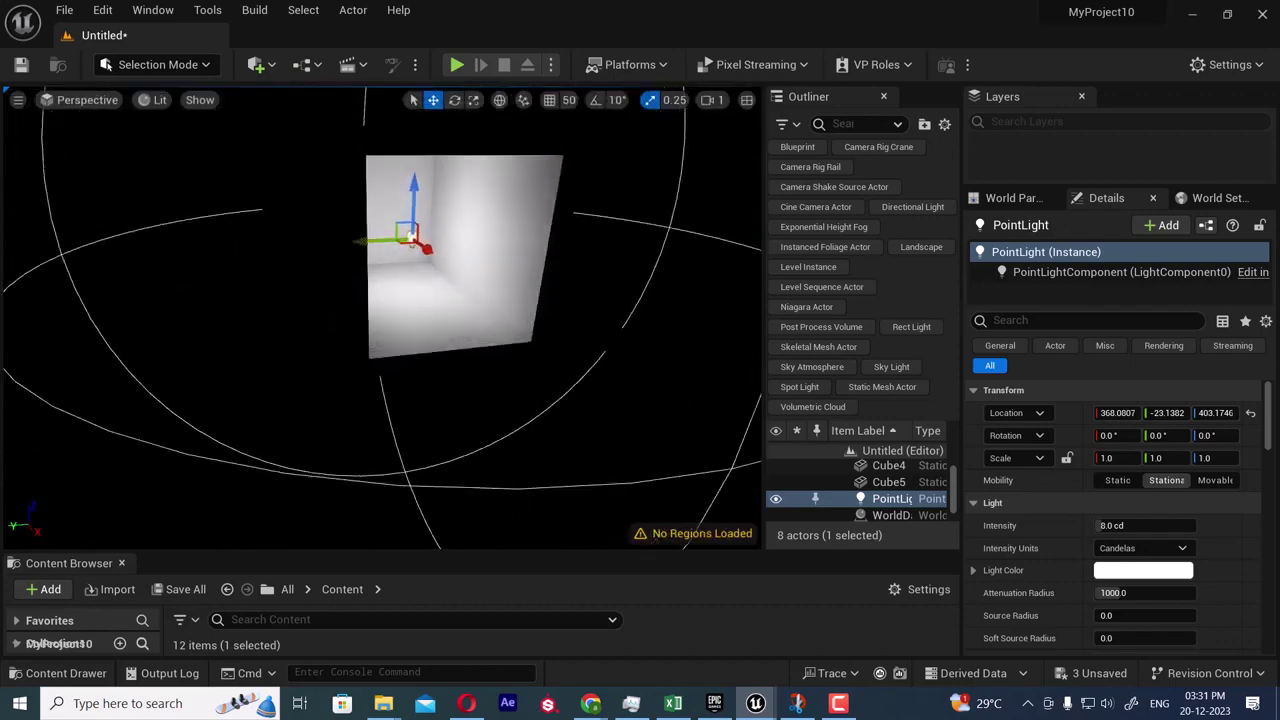
left_click_drag(436, 190, 449, 172, "alt")
mouse_move(425, 240)
left_mouse_down()
mouse_move(385, 212)
mouse_move(430, 236)
left_mouse_up()
mouse_move(430, 236)
left_mouse_down("alt")
mouse_move(380, 238)
mouse_move(430, 230)
left_mouse_up("alt")
mouse_move(497, 334)
left_mouse_down("alt")
mouse_move(508, 348)
mouse_move(482, 338)
left_mouse_up("alt")
right_click_drag(482, 338, 485, 336, "alt")
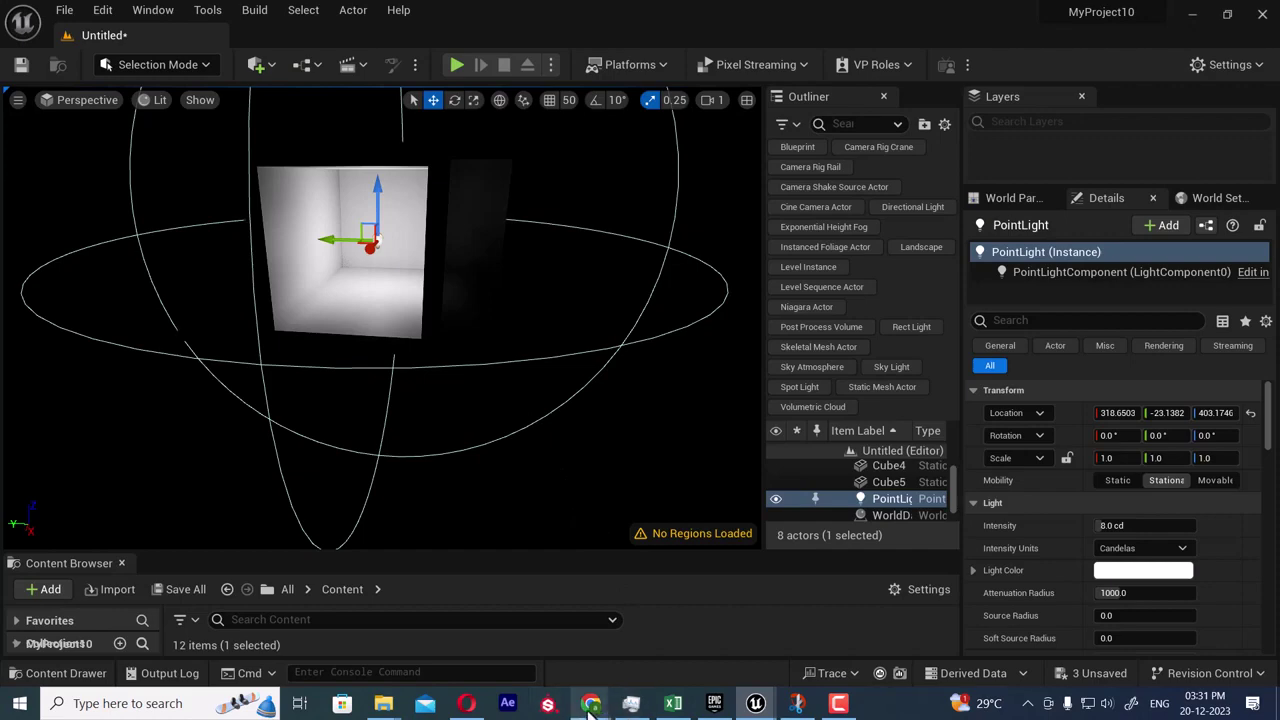
- Switch to Chrome, highlight the Point Light definition in the lights blog article, and return to Unreal Editor
mouse_move(589, 705)
left_click(500, 650)
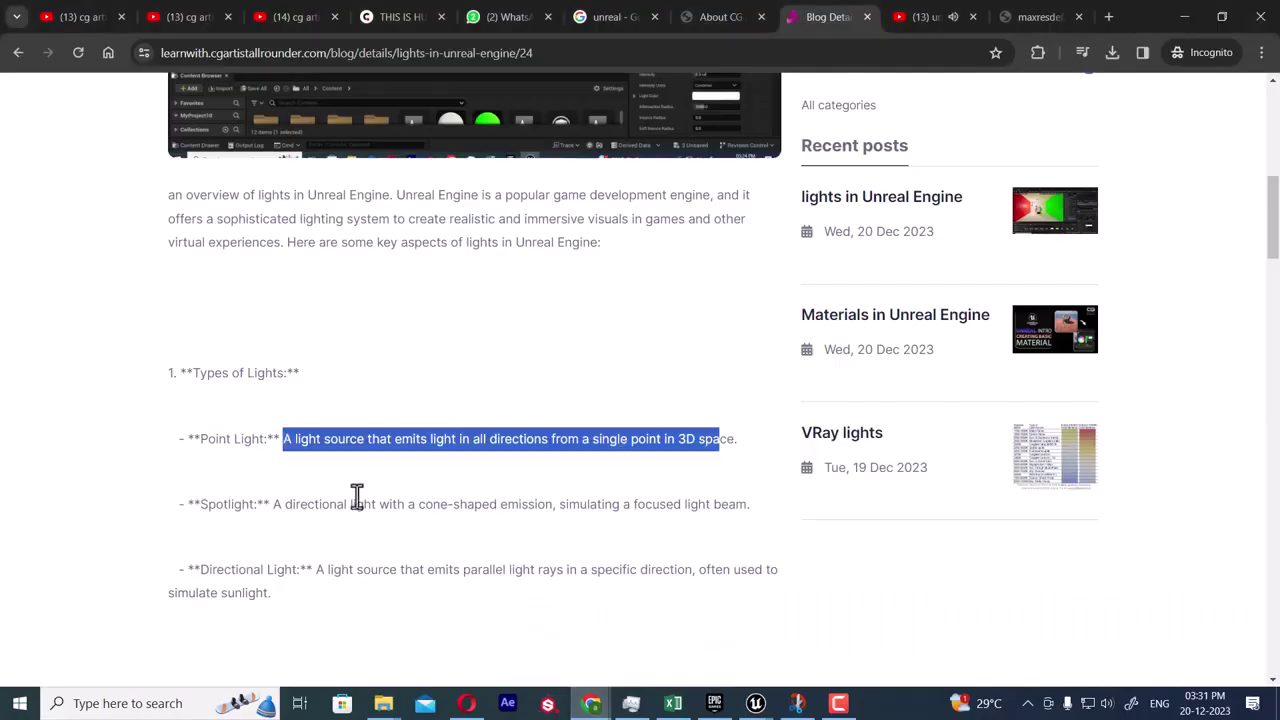
left_click(340, 443)
left_click_drag(297, 439, 528, 440)
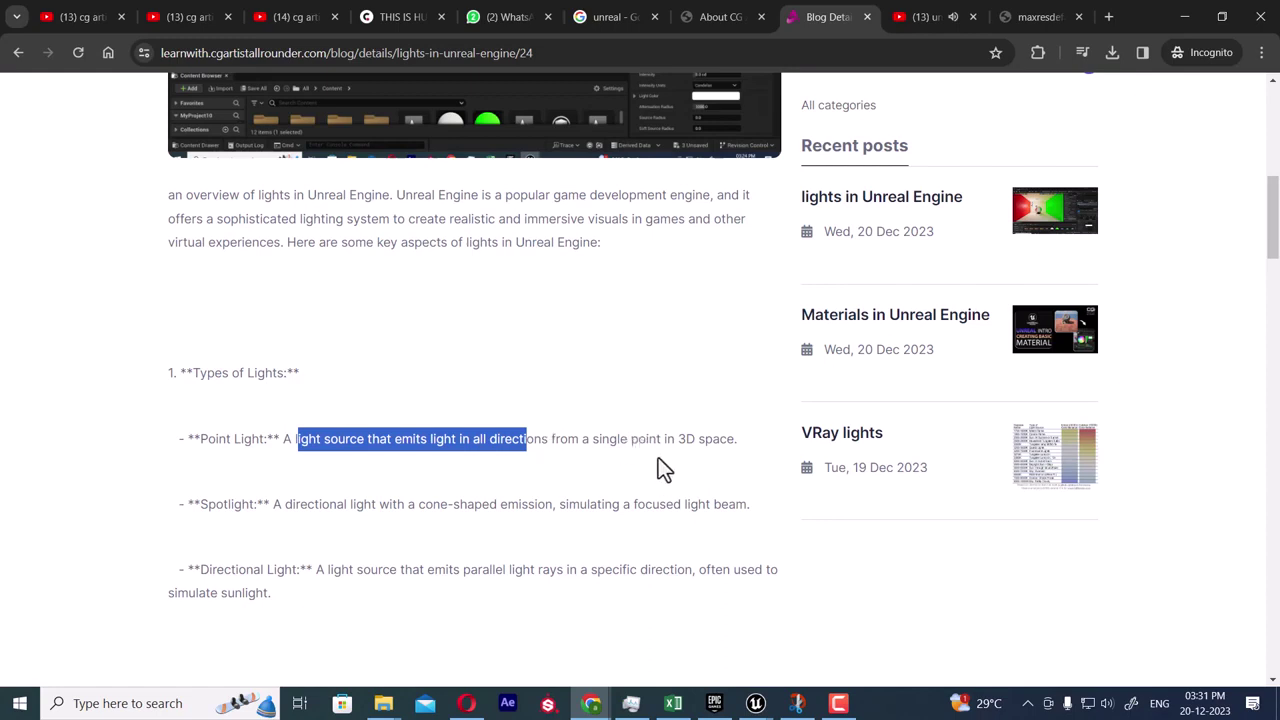
left_click(1186, 17)
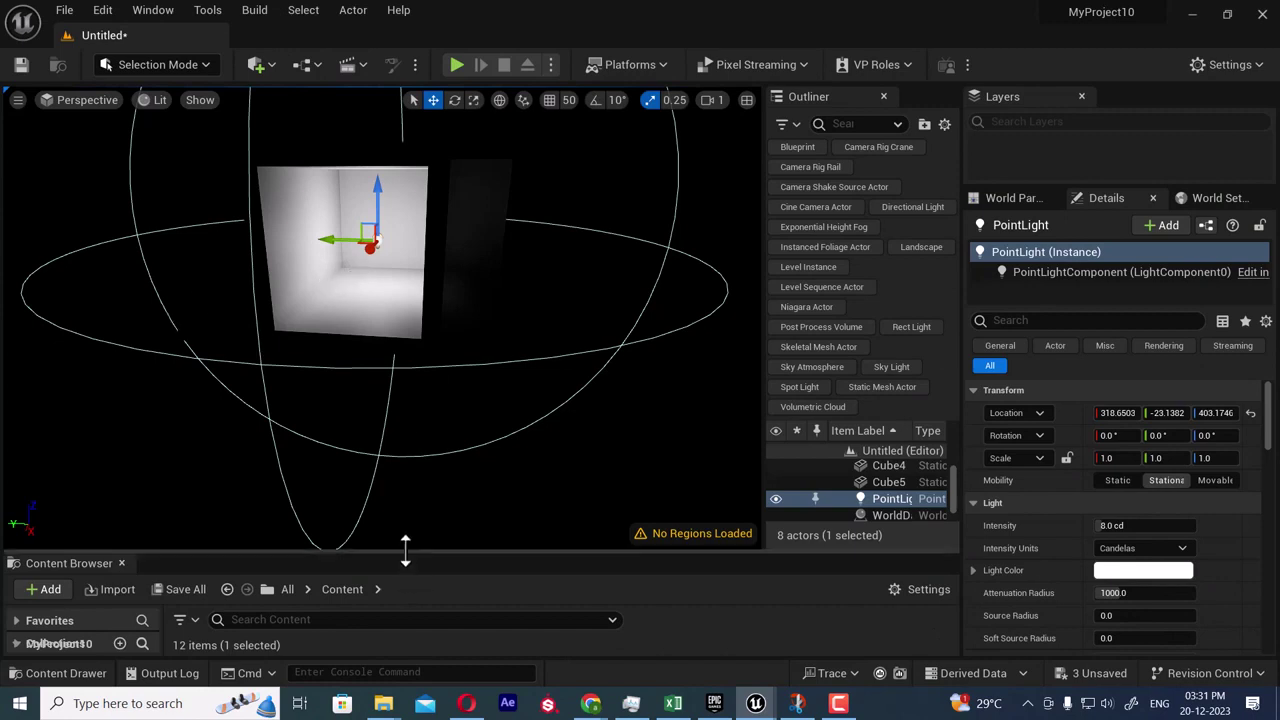
- Enlarge the Content Browser until the full asset rows of the Content folder can be seen
left_click_drag(406, 551, 411, 492)
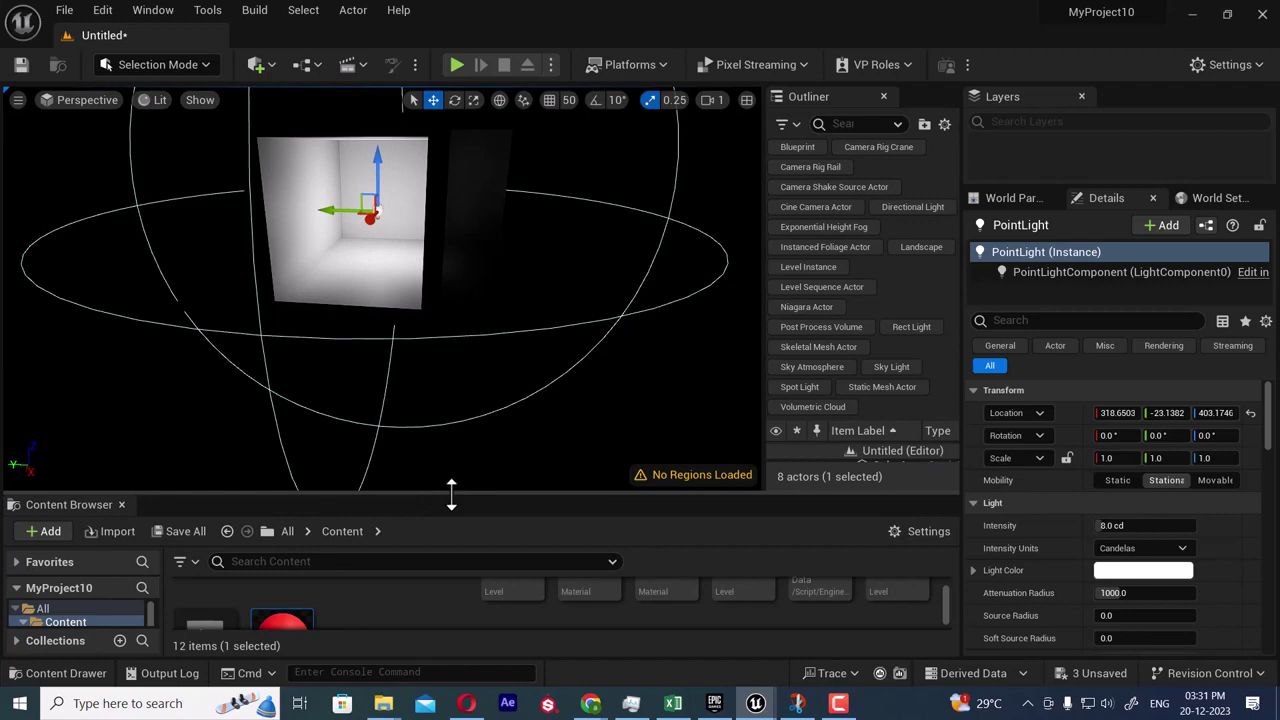
left_click_drag(451, 492, 451, 374)
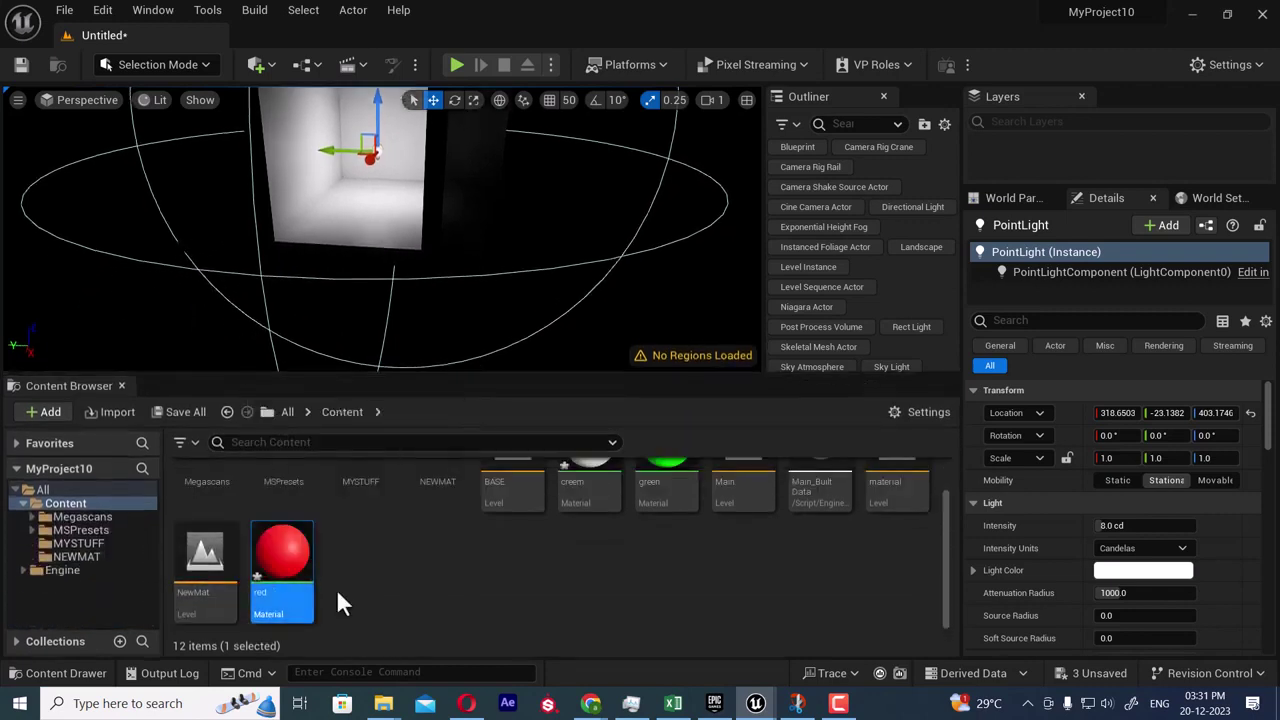
left_click_drag(560, 374, 574, 340)
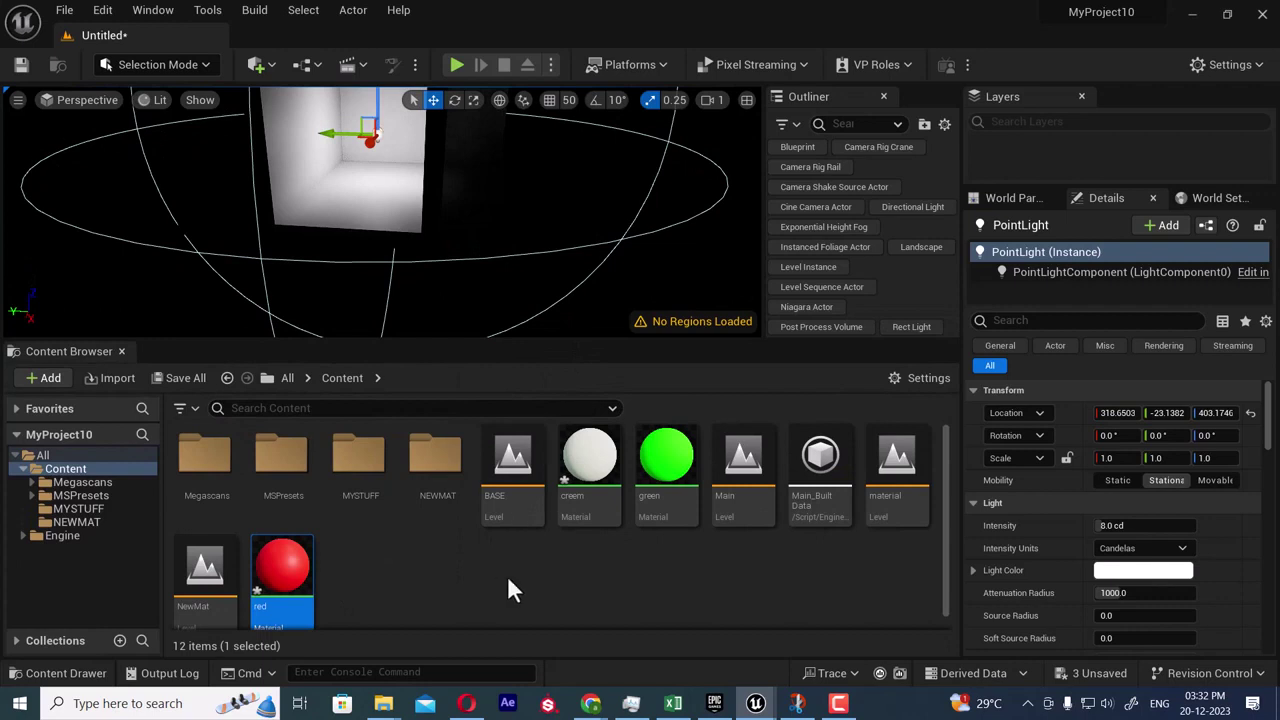
- Create a folder named lighting inside the Content folder and open it
left_click(44, 456)
left_click(58, 474)
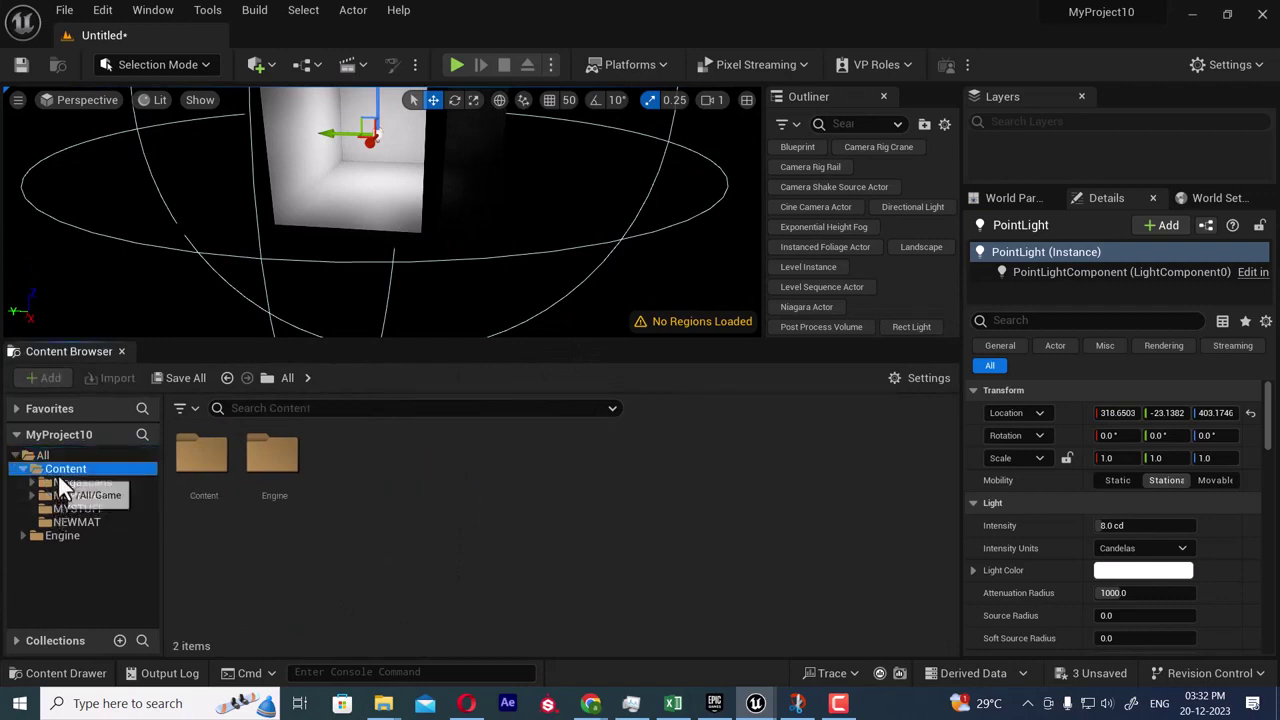
right_click(445, 599)
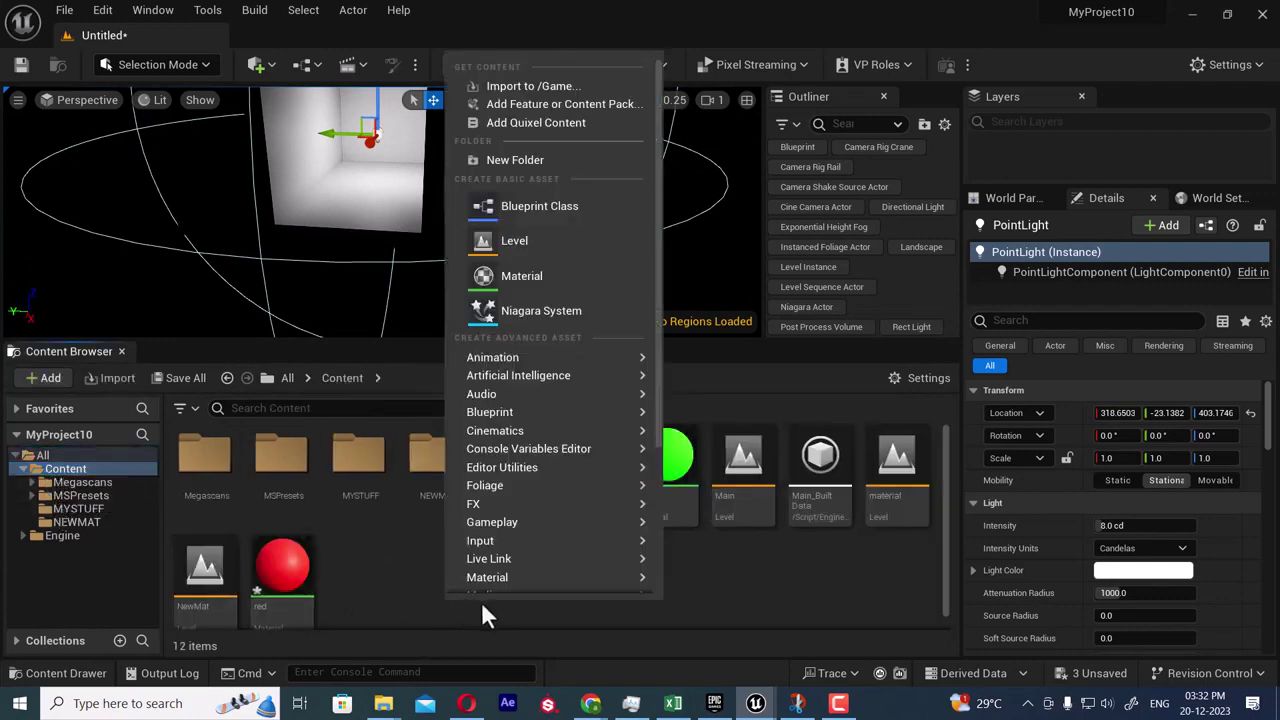
left_click(599, 155)
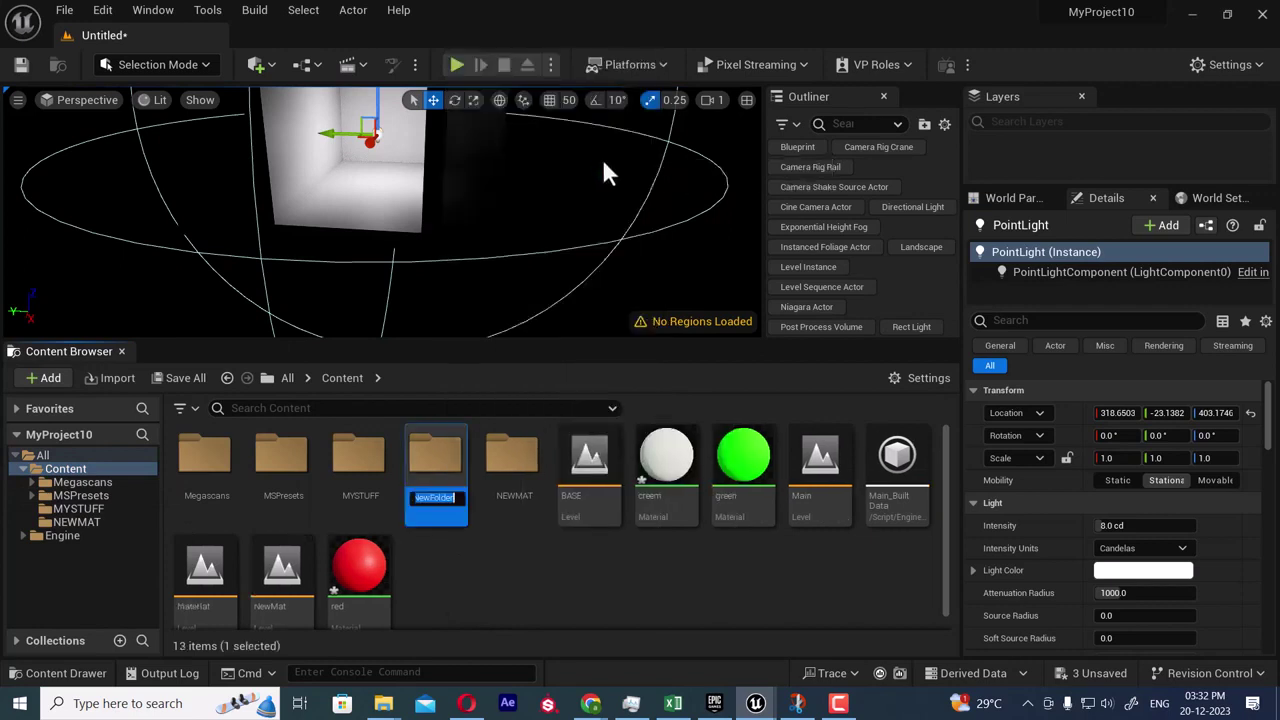
type("lighting")
key("Return")
key("Return")
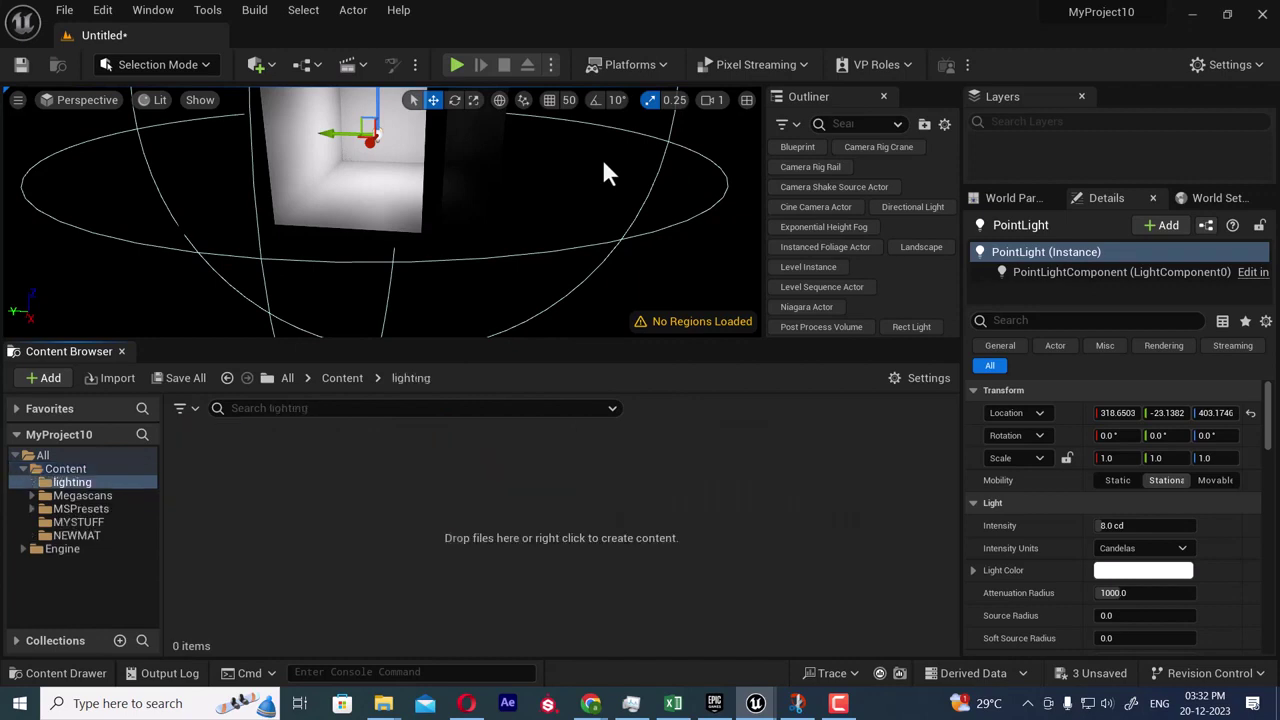
- Create a material named red in the lighting folder
right_click(289, 550)
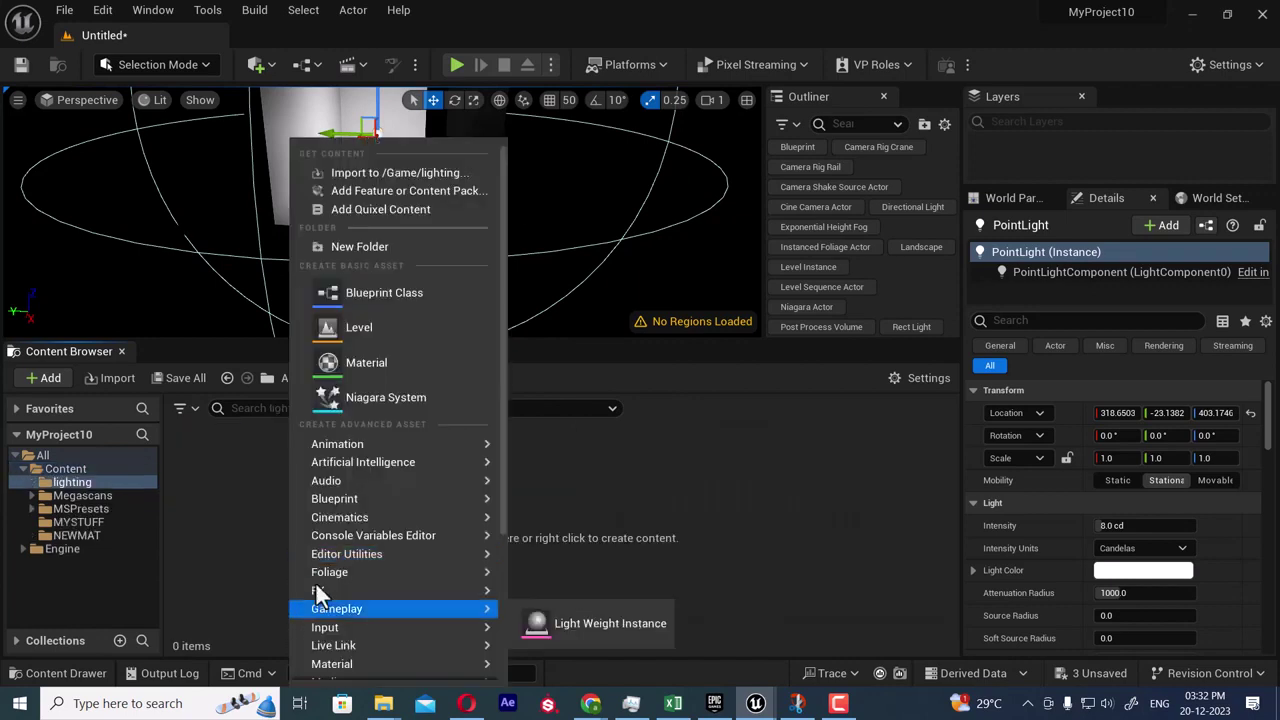
left_click(343, 365)
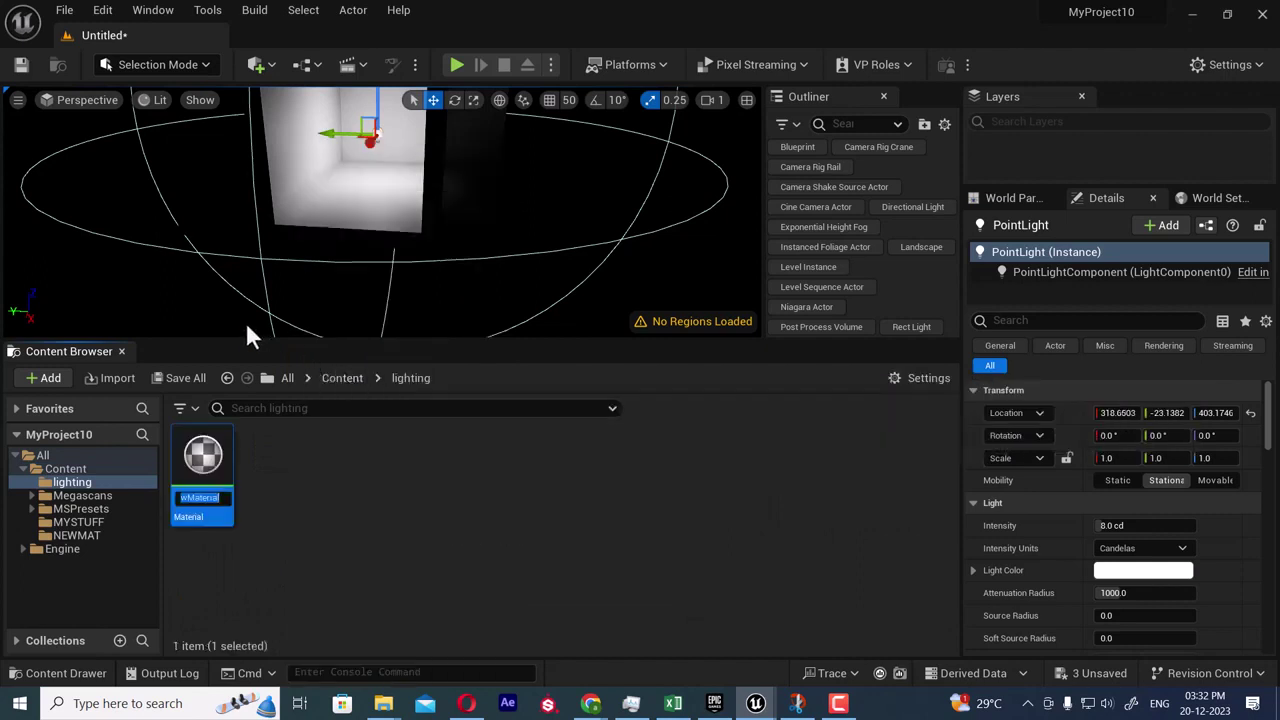
type("red")
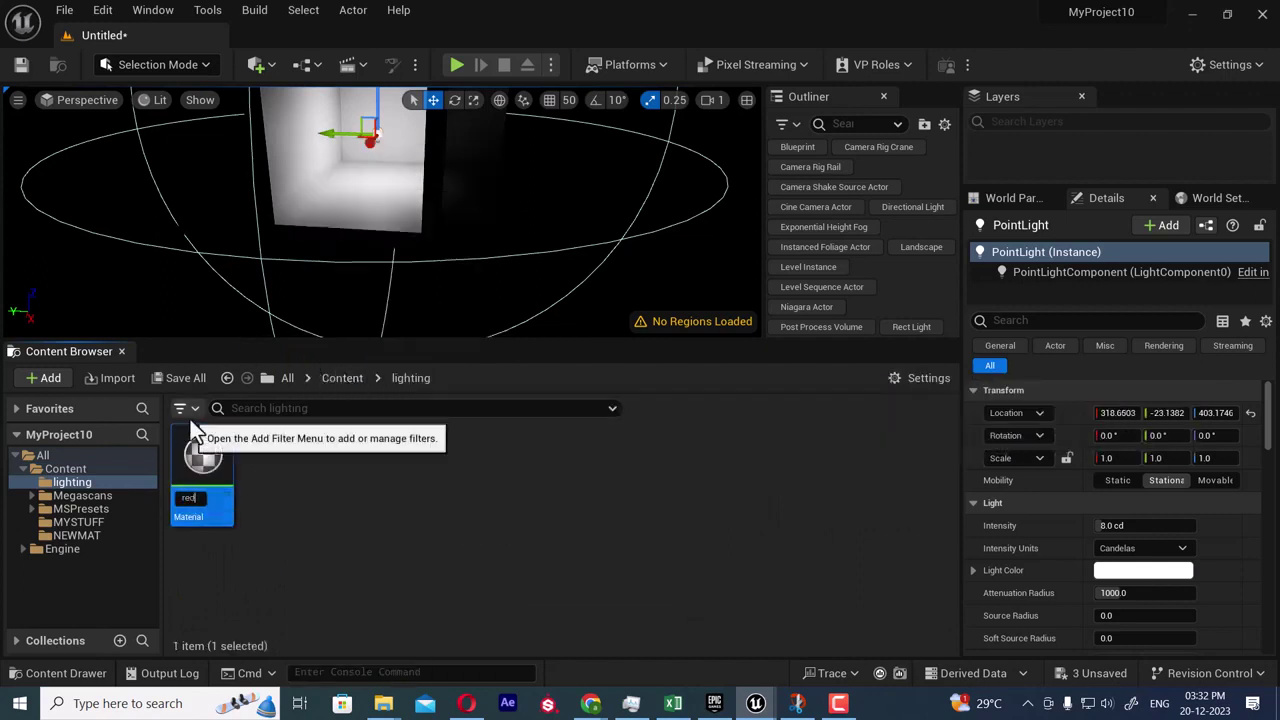
key("Return")
- Create a material named green in the lighting folder
right_click(318, 500)
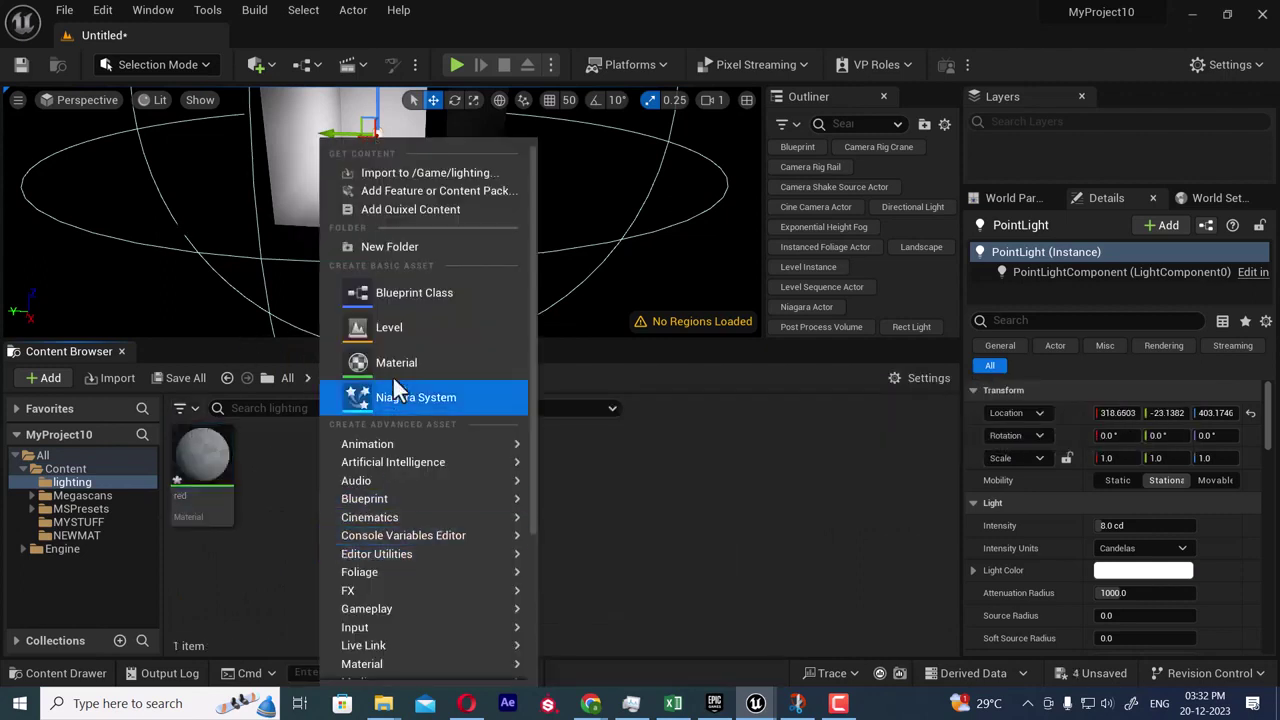
left_click(414, 362)
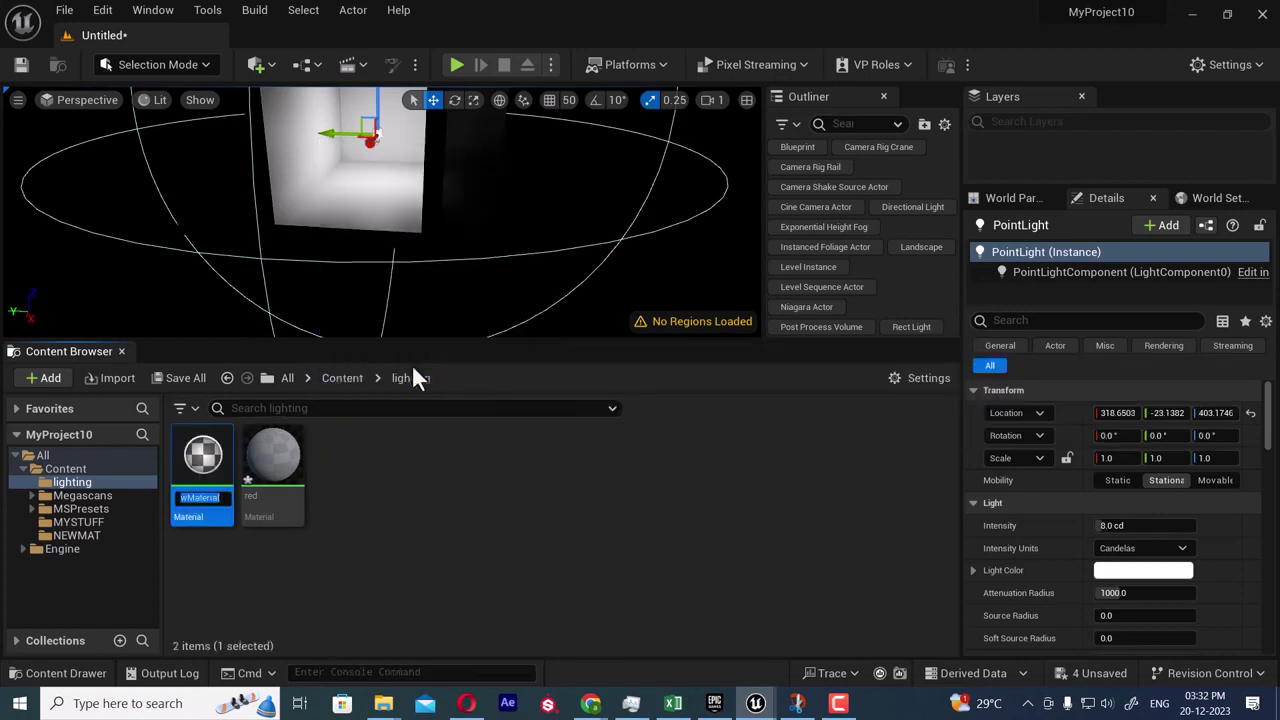
type("green")
key("Return")
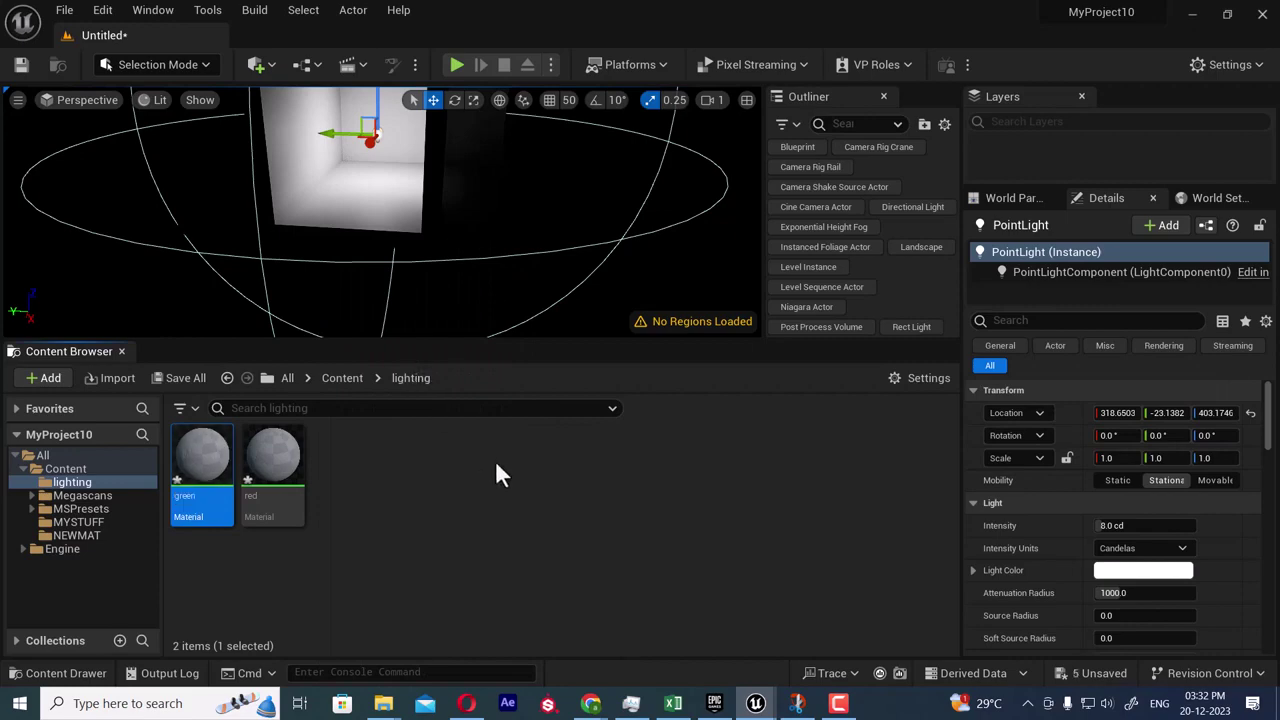
- Create a material named blue in the lighting folder
right_click(393, 494)
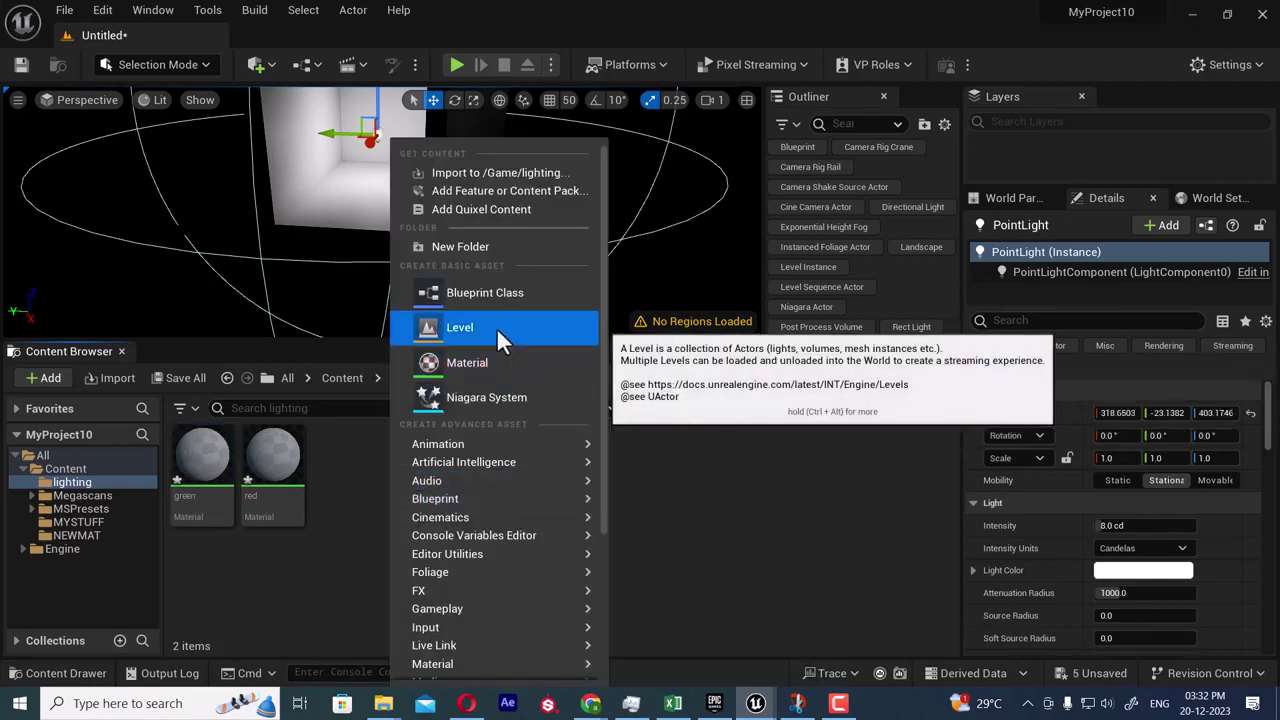
left_click(484, 362)
type("blue")
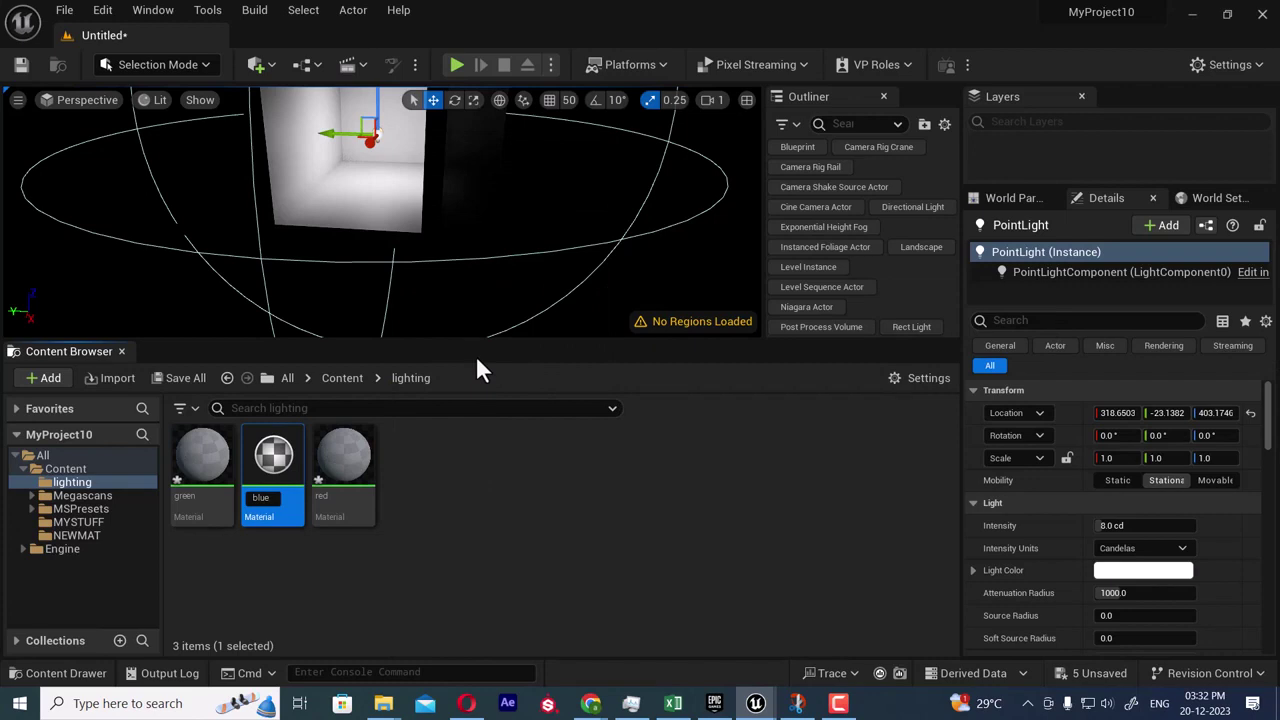
key("Return")
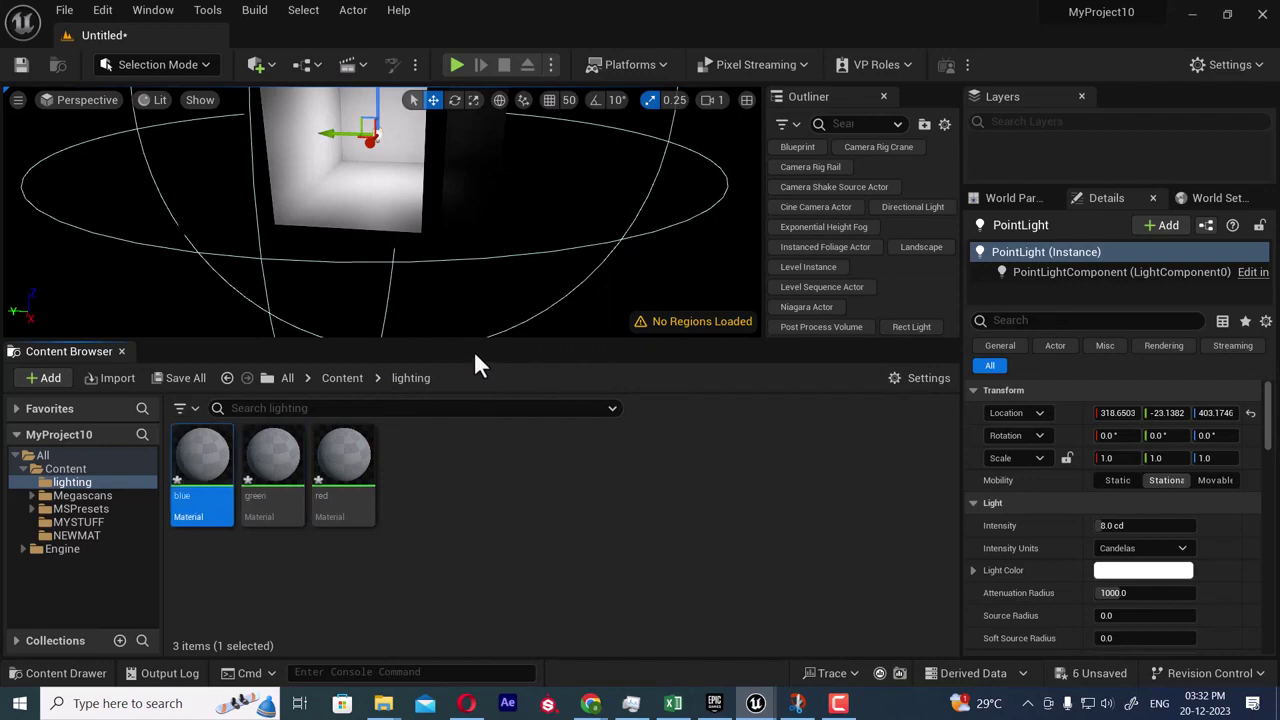
- Create a material named light_yellow in the lighting folder
right_click(426, 475)
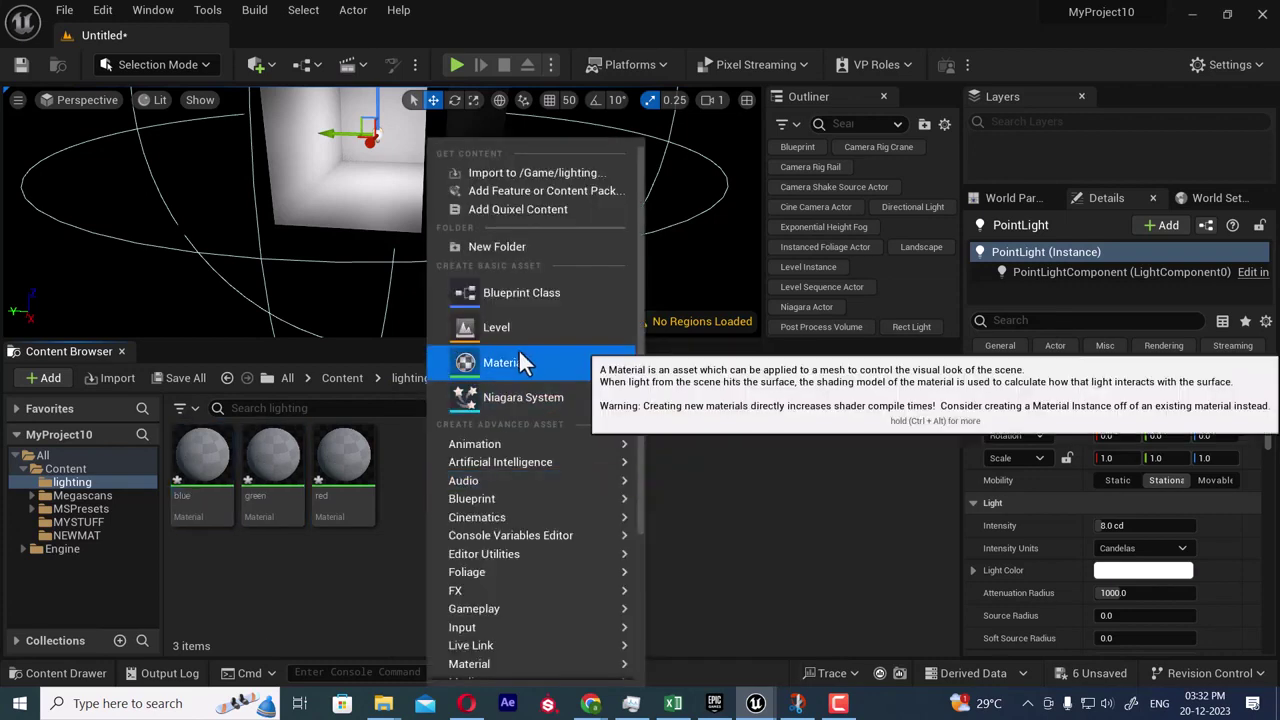
left_click(515, 362)
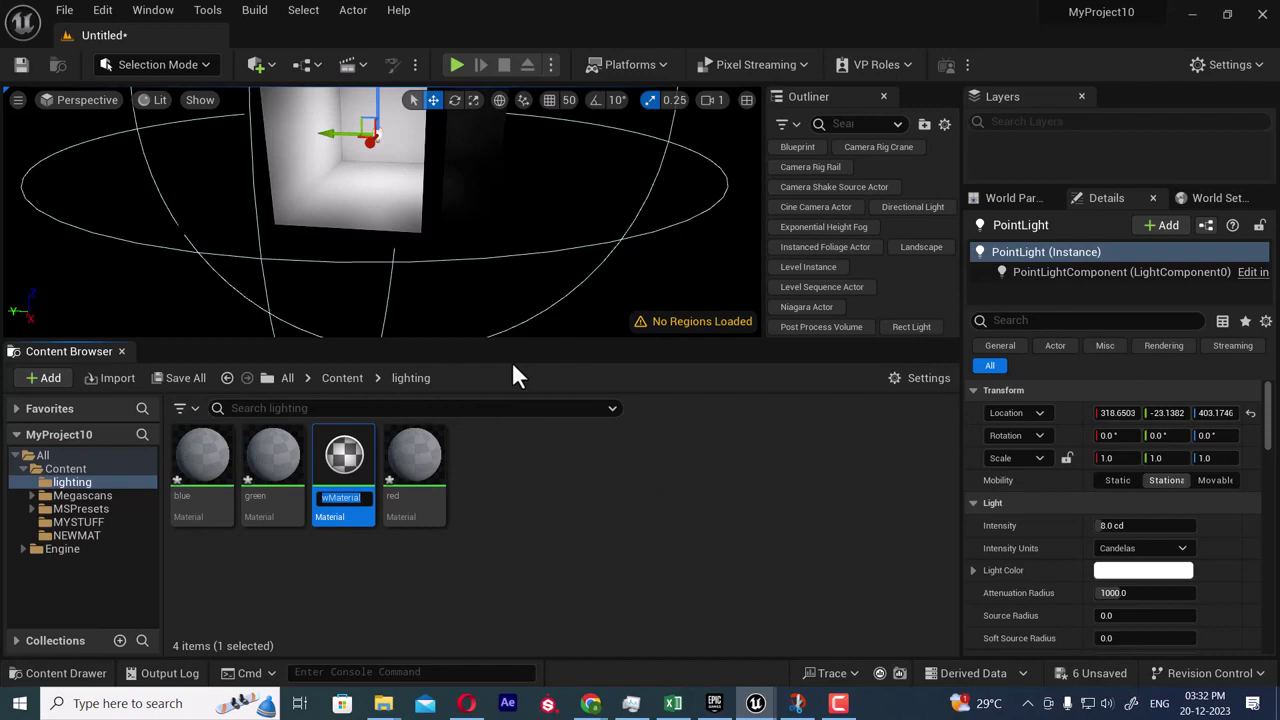
type("l")
type("llow")
key("Return")
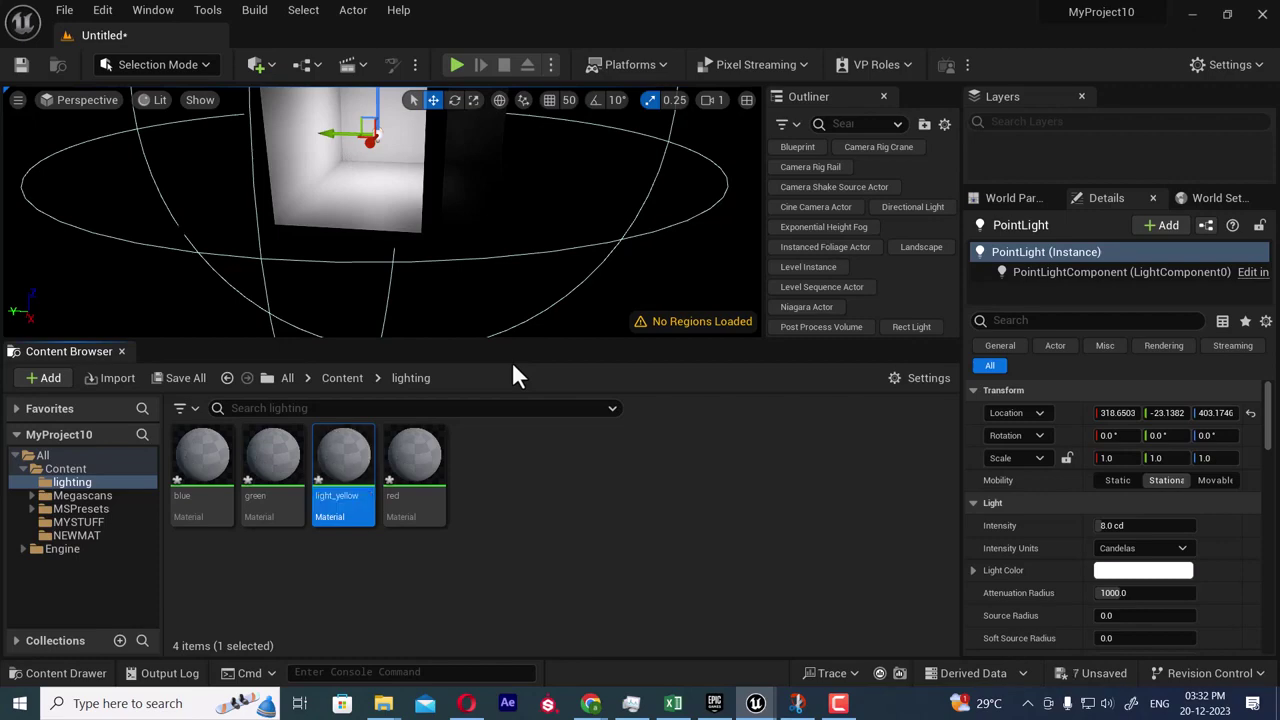
- Open the light_yellow material and add a Constant3Vector node beside its result node
double_click(342, 458)
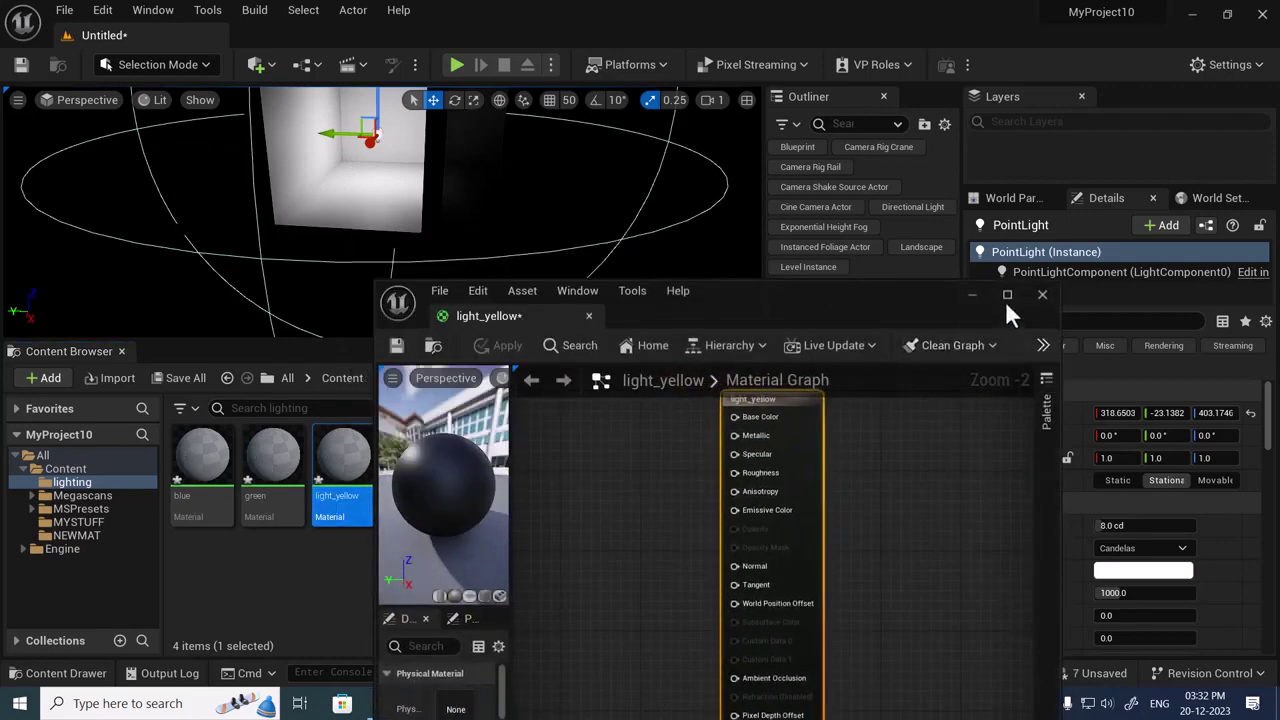
left_click(1006, 296)
right_click_drag(690, 253, 865, 282)
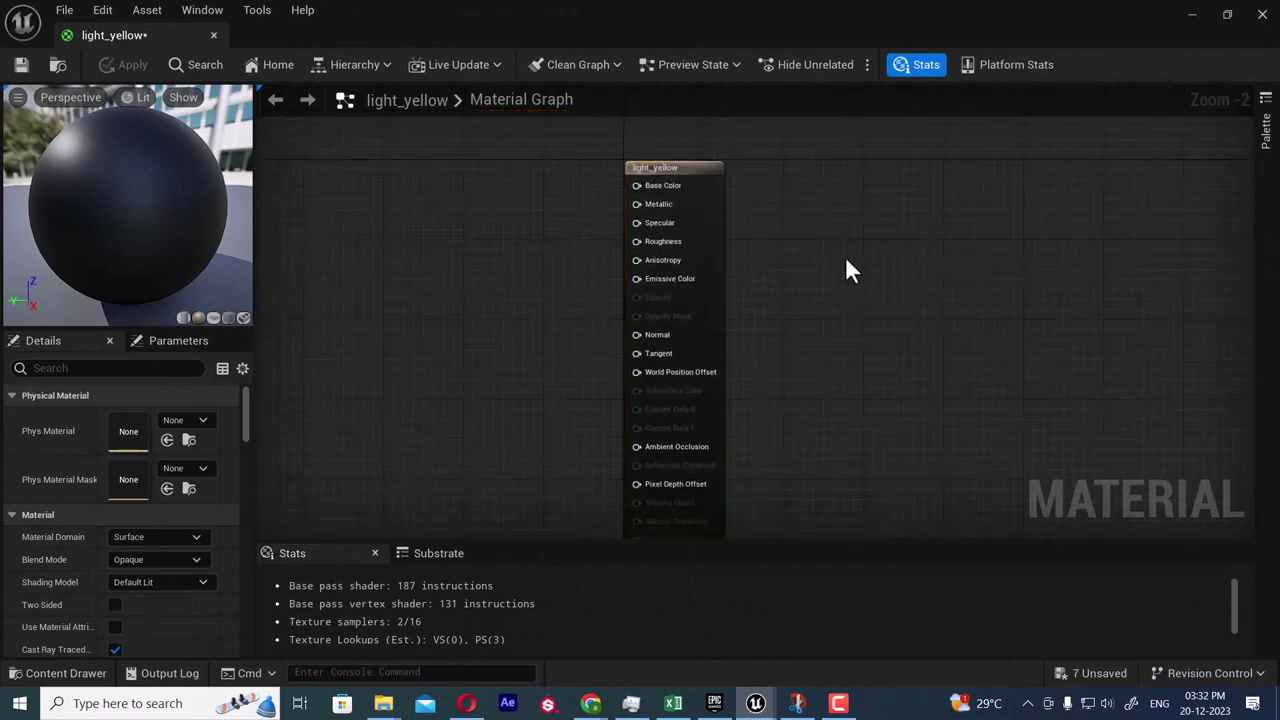
left_click(845, 256)
left_click_drag(897, 272, 455, 175)
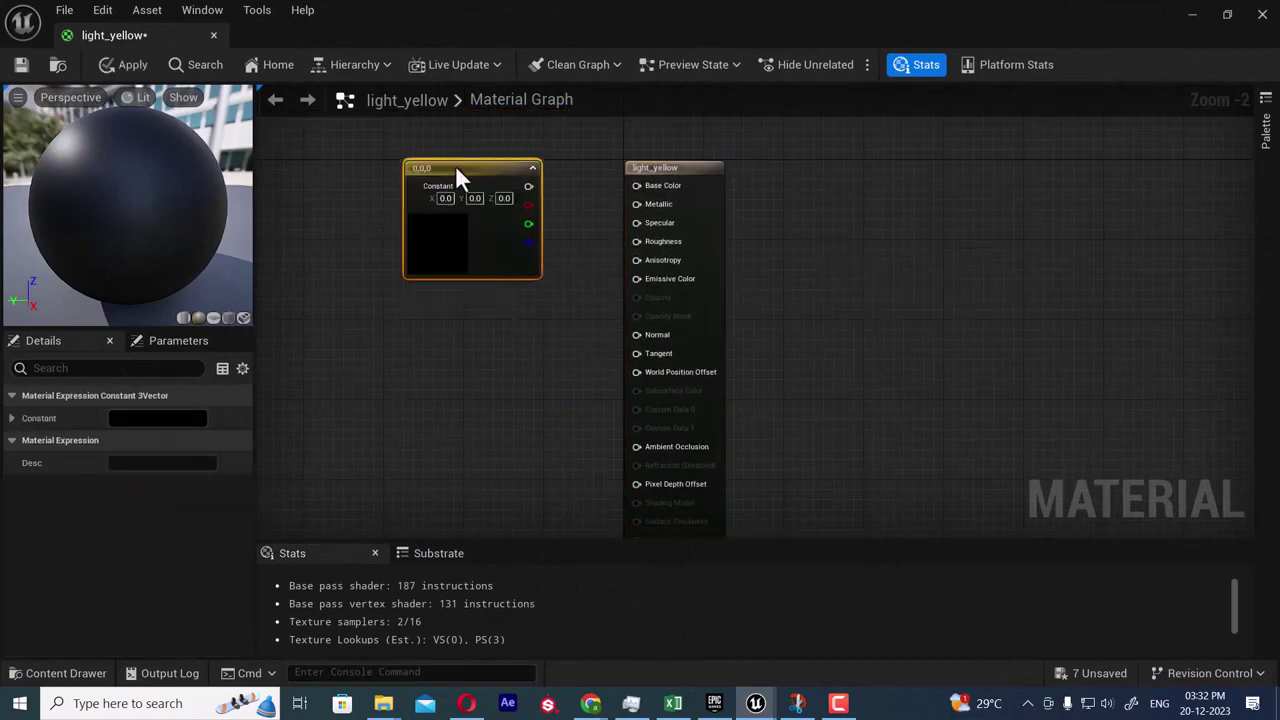
- Set the Constant3Vector colour to a pale yellow with R 1.0, G 0.987413 and B 0.929167
left_click(157, 420)
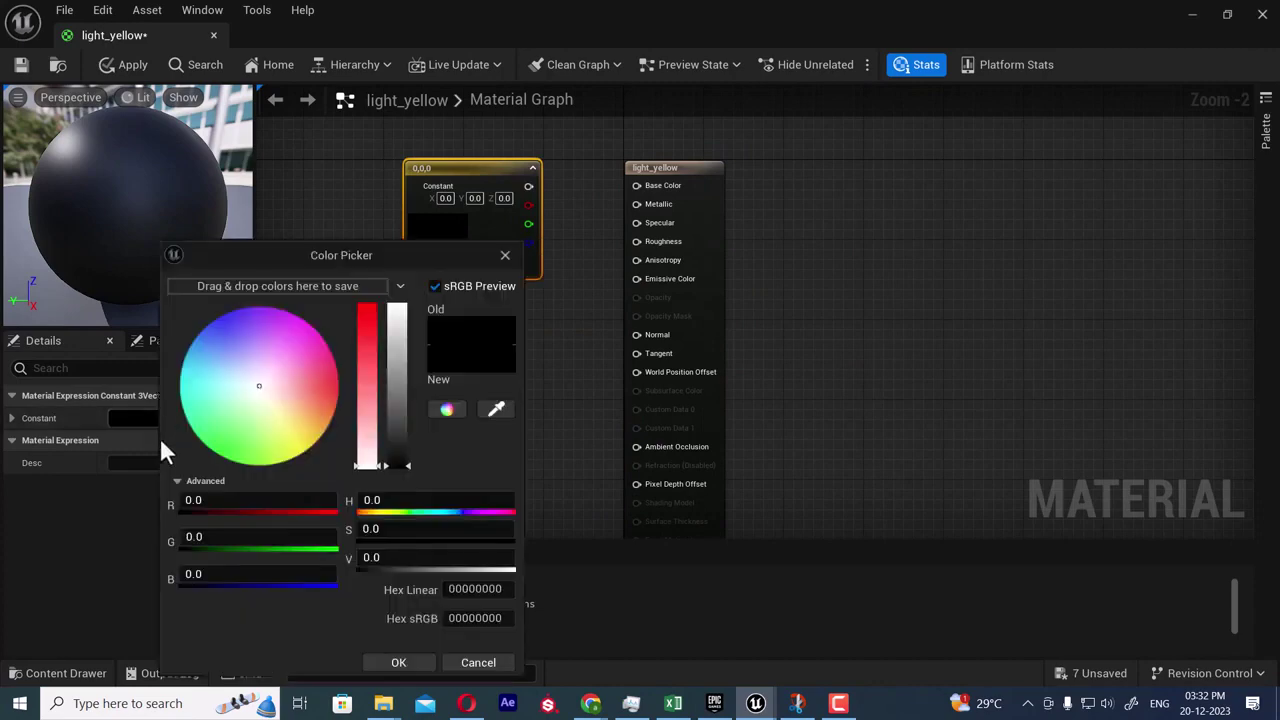
left_click(285, 420)
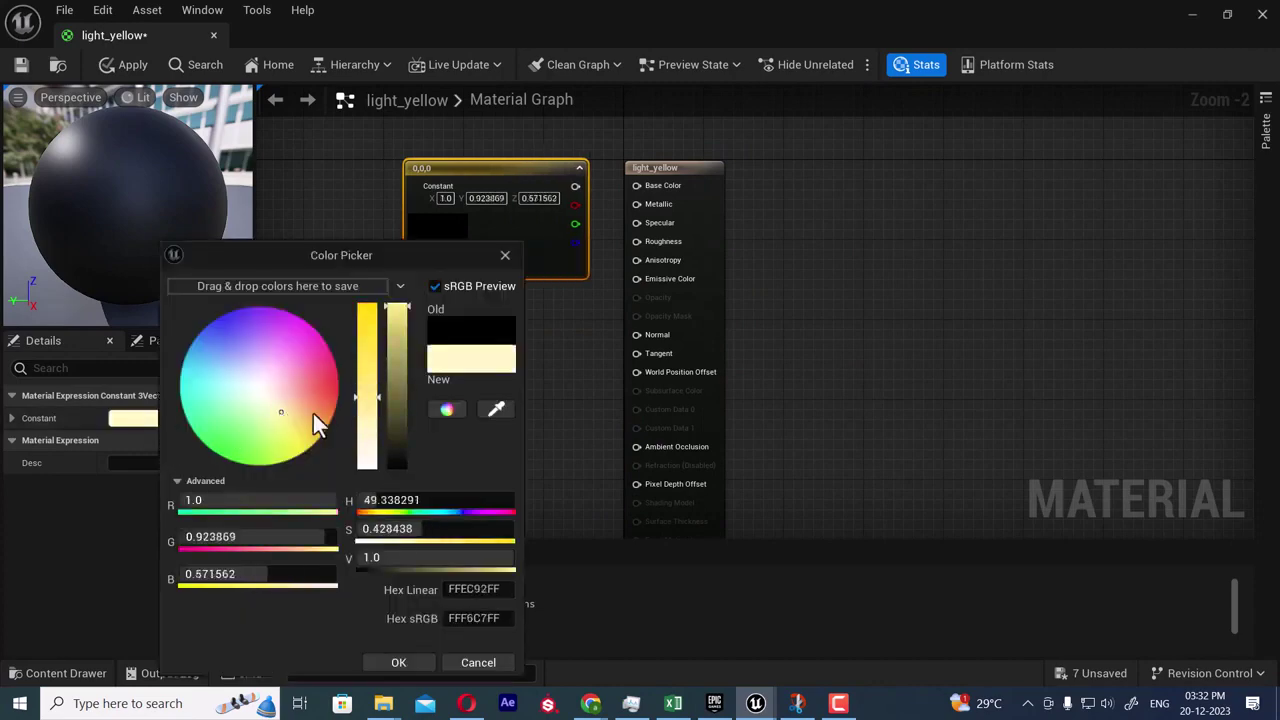
left_click_drag(369, 437, 370, 457)
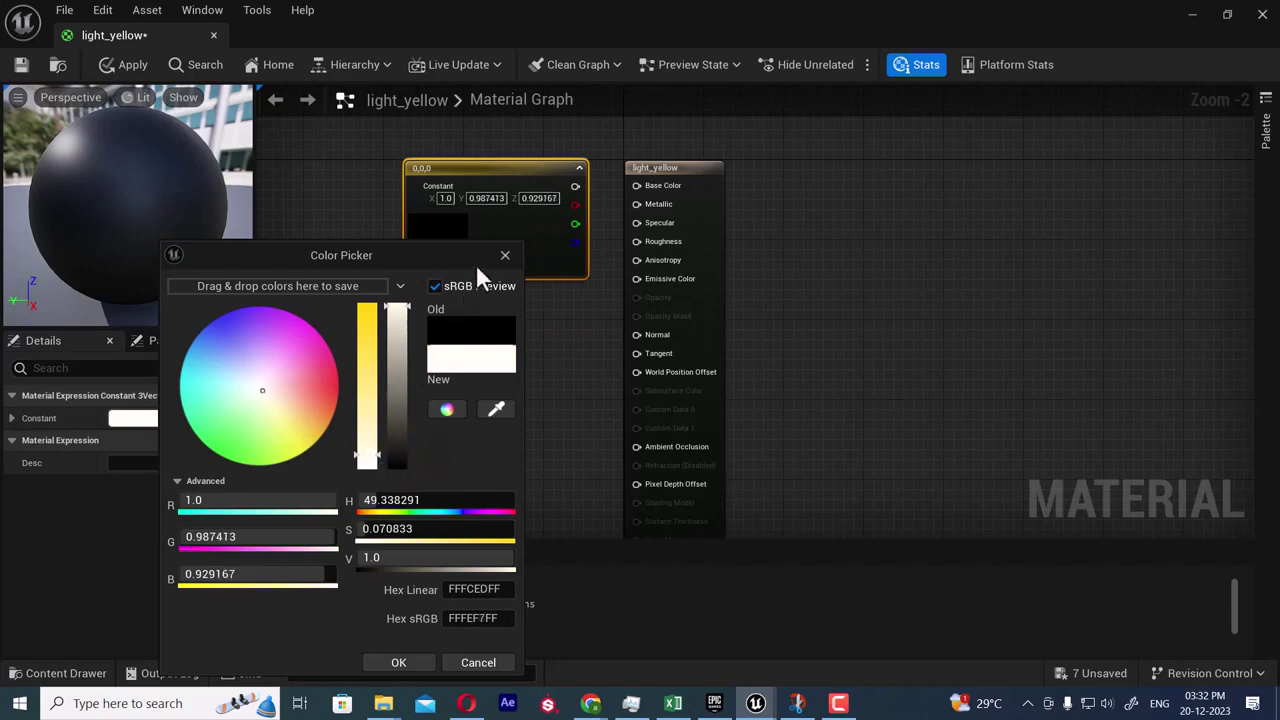
left_click(506, 254)
- Connect the pale yellow node to light_yellow's Base Color, then apply and save the material
left_click_drag(574, 186, 757, 173)
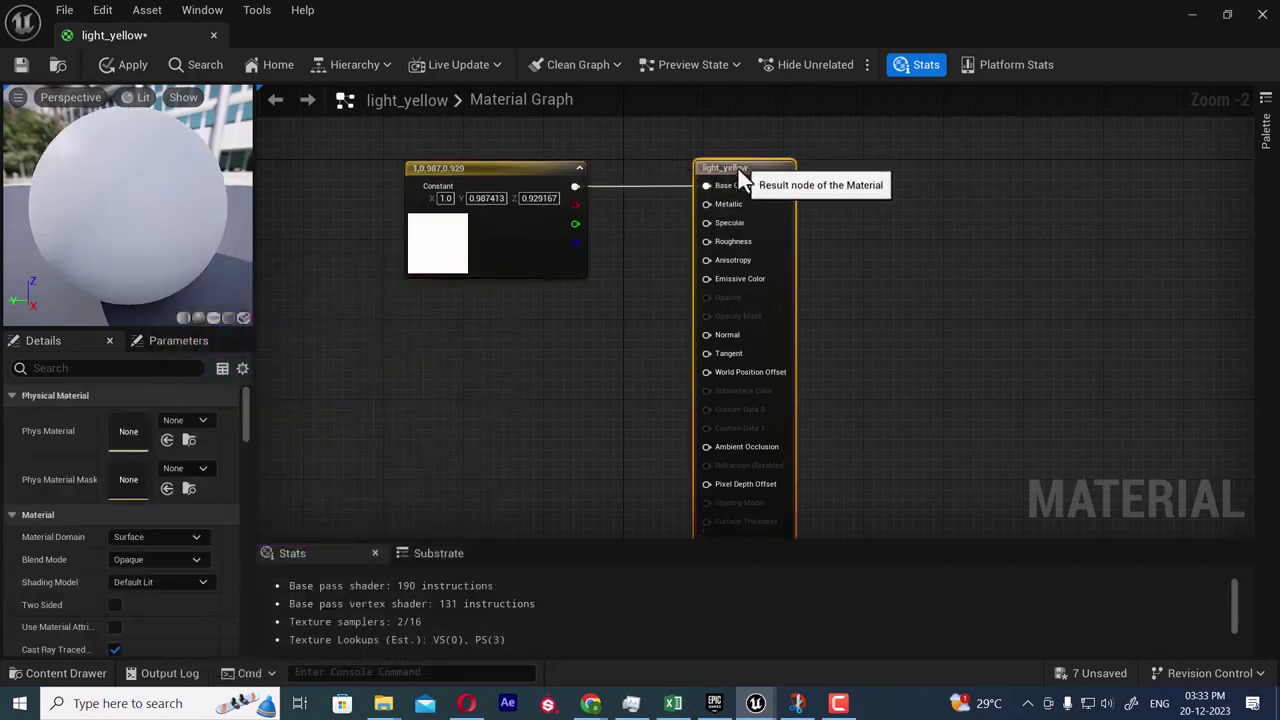
left_click(109, 66)
left_click(21, 66)
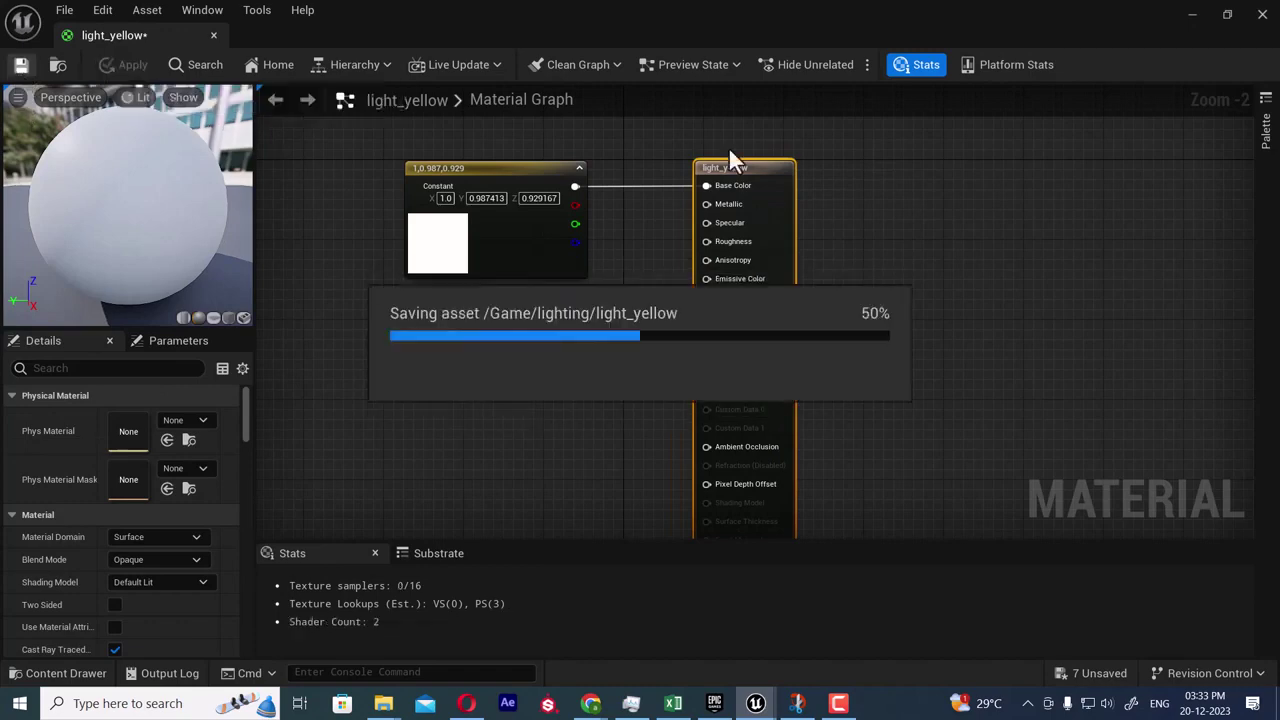
left_click(1191, 15)
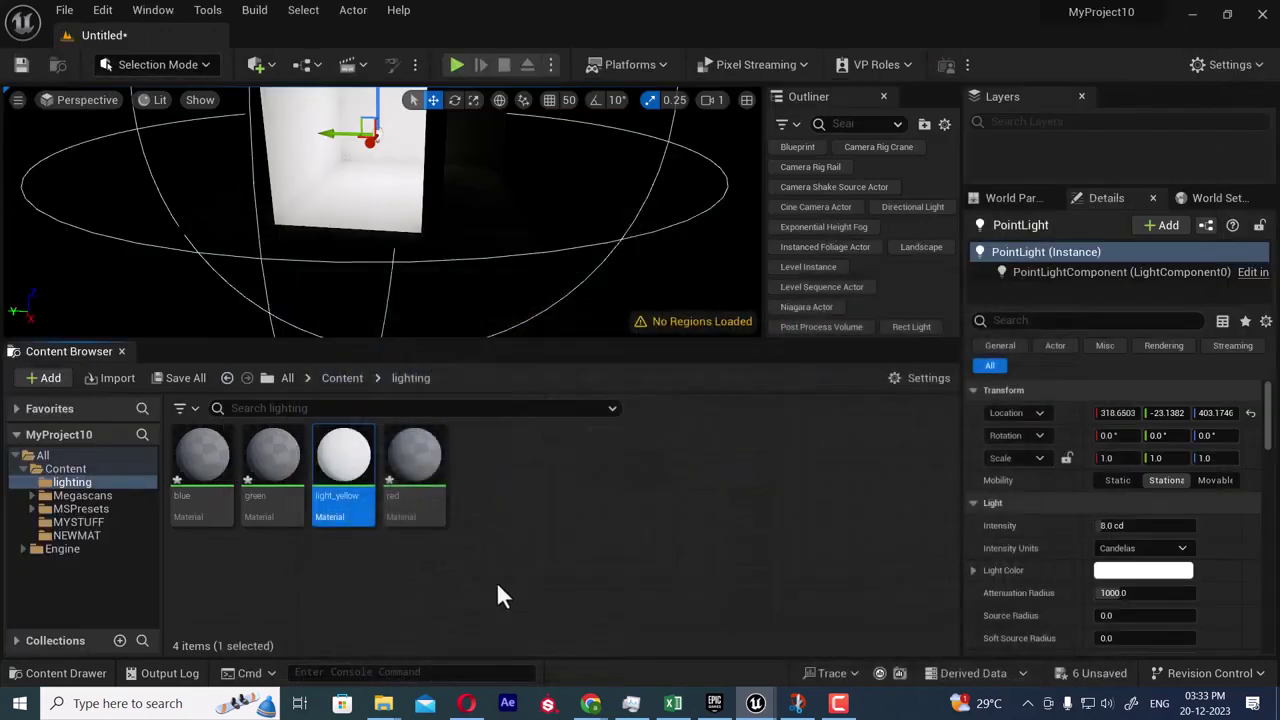
- Assign the light_yellow material to the room's cube surfaces, including the floor
left_click(502, 561)
left_click_drag(560, 217, 625, 209, "alt")
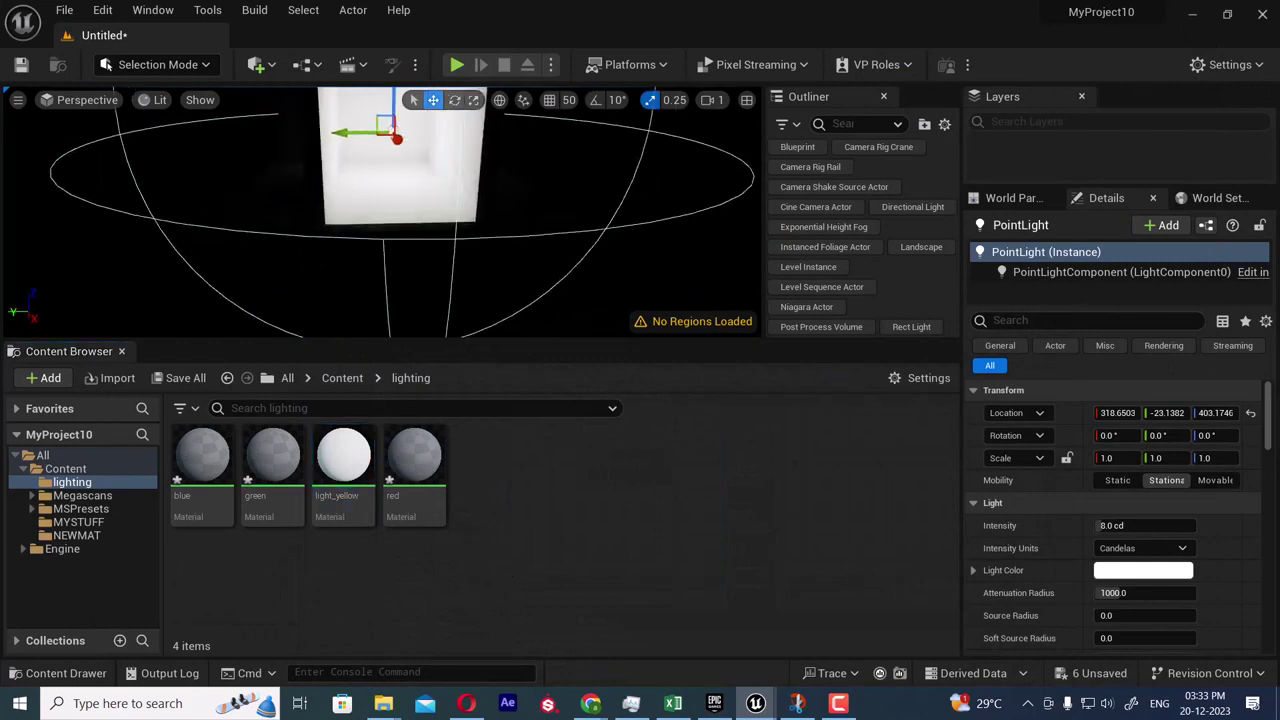
left_click_drag(347, 478, 370, 217)
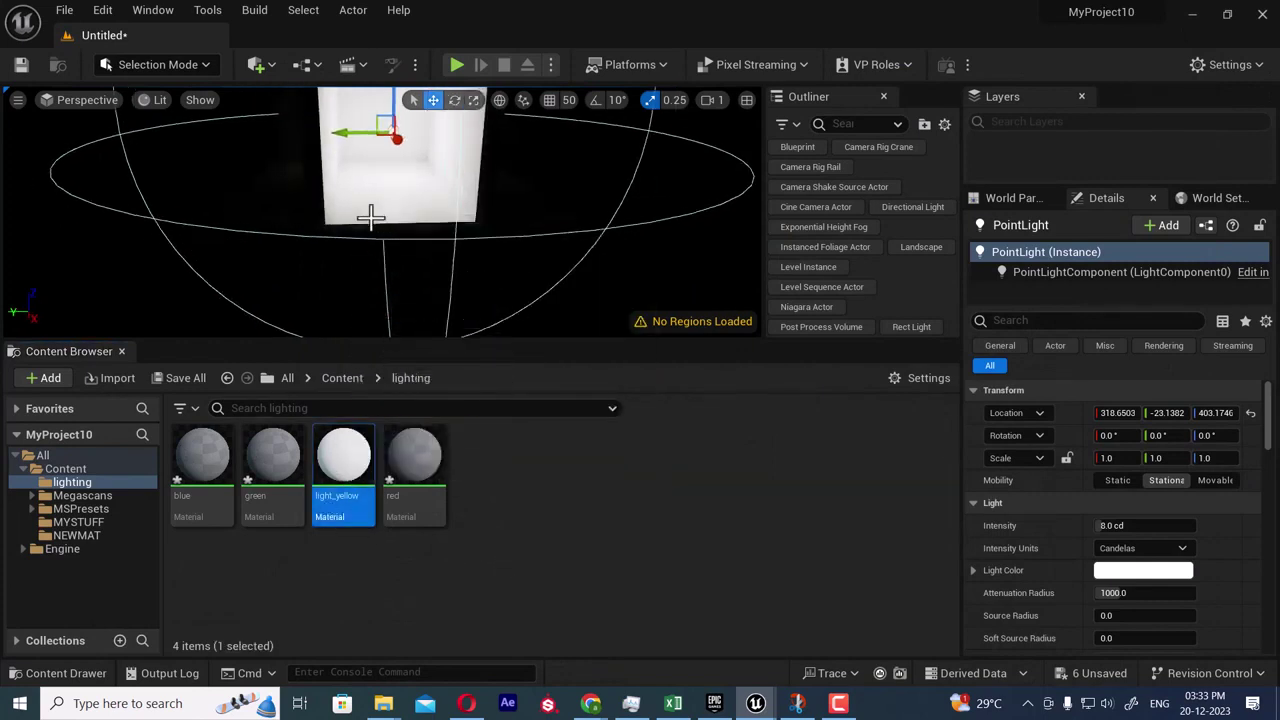
left_click_drag(541, 303, 562, 292, "alt")
left_click(459, 237)
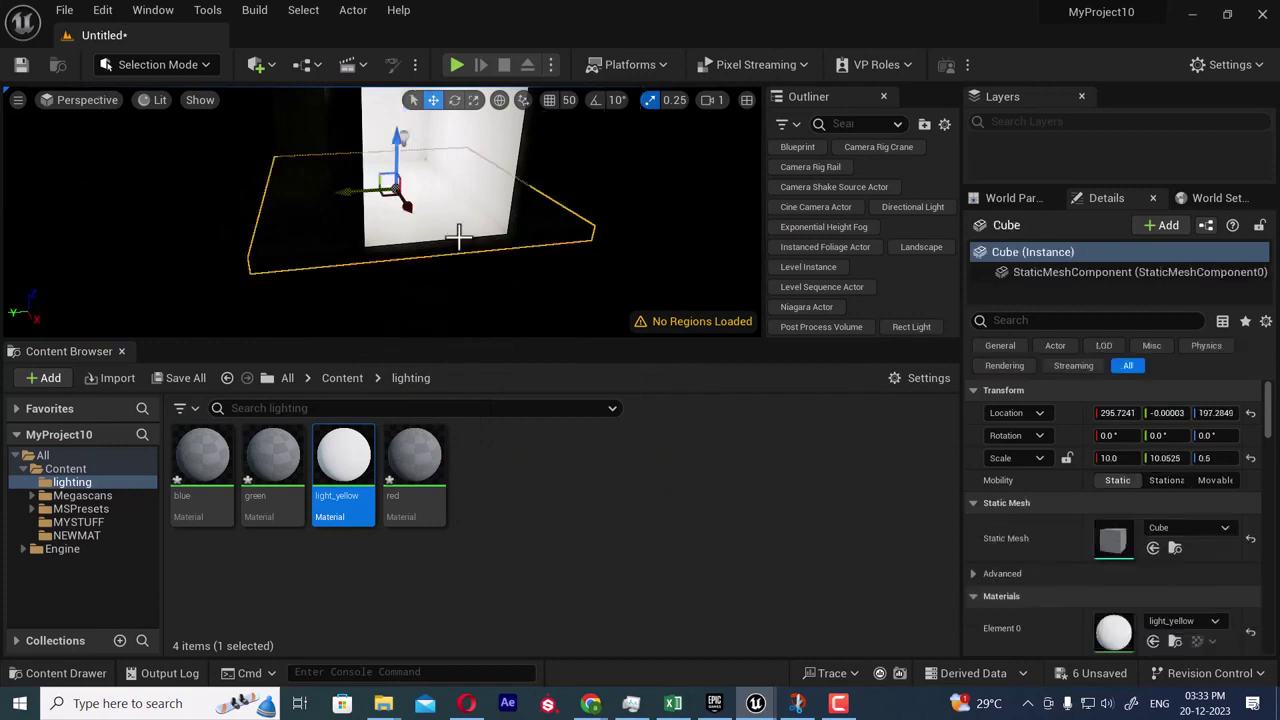
left_click_drag(362, 464, 402, 199)
left_click_drag(535, 290, 480, 300, "alt")
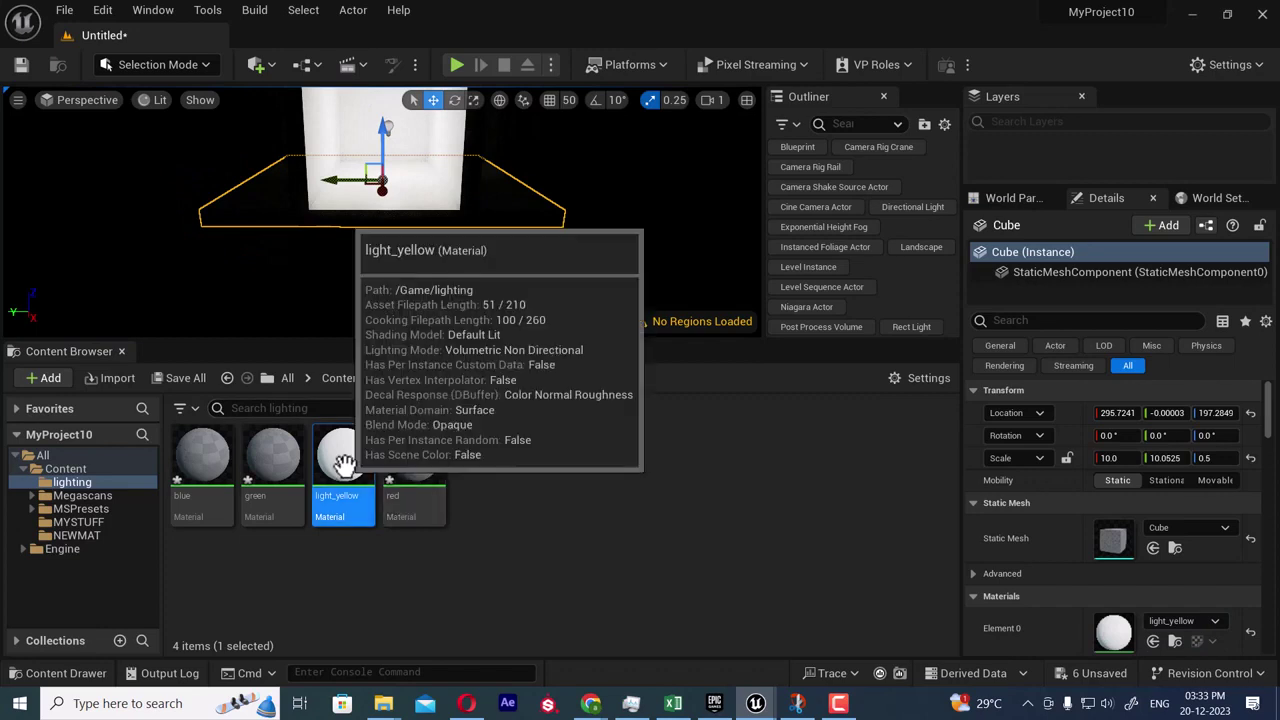
left_click_drag(500, 212, 494, 254, "alt")
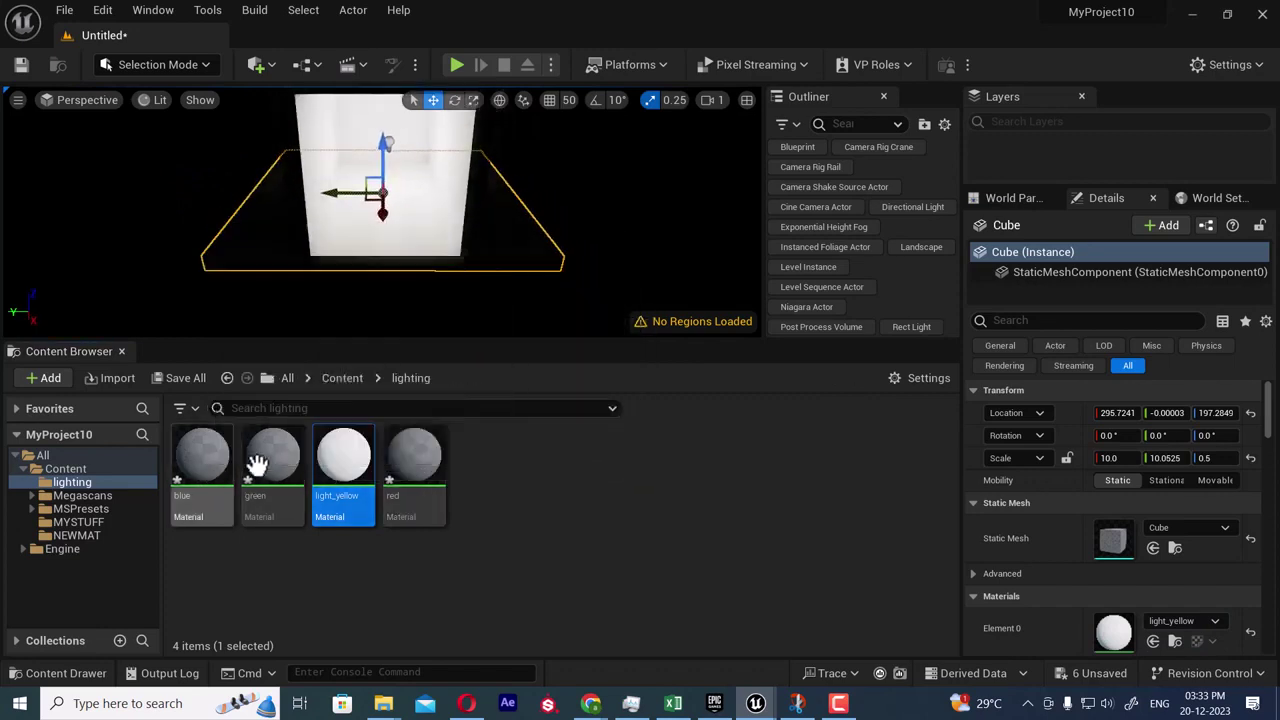
- Open the red material and add a Constant3Vector node coloured R 1.0, G 0.0, B 0.0
double_click(412, 466)
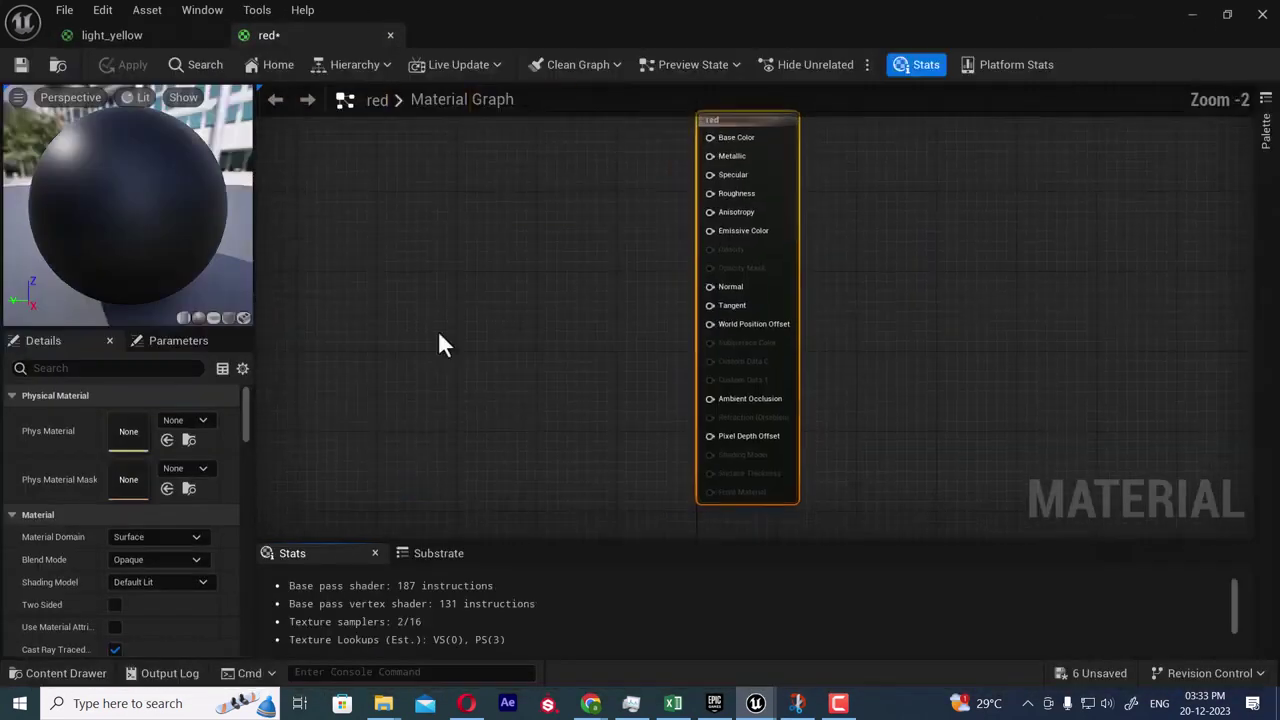
left_click(535, 250)
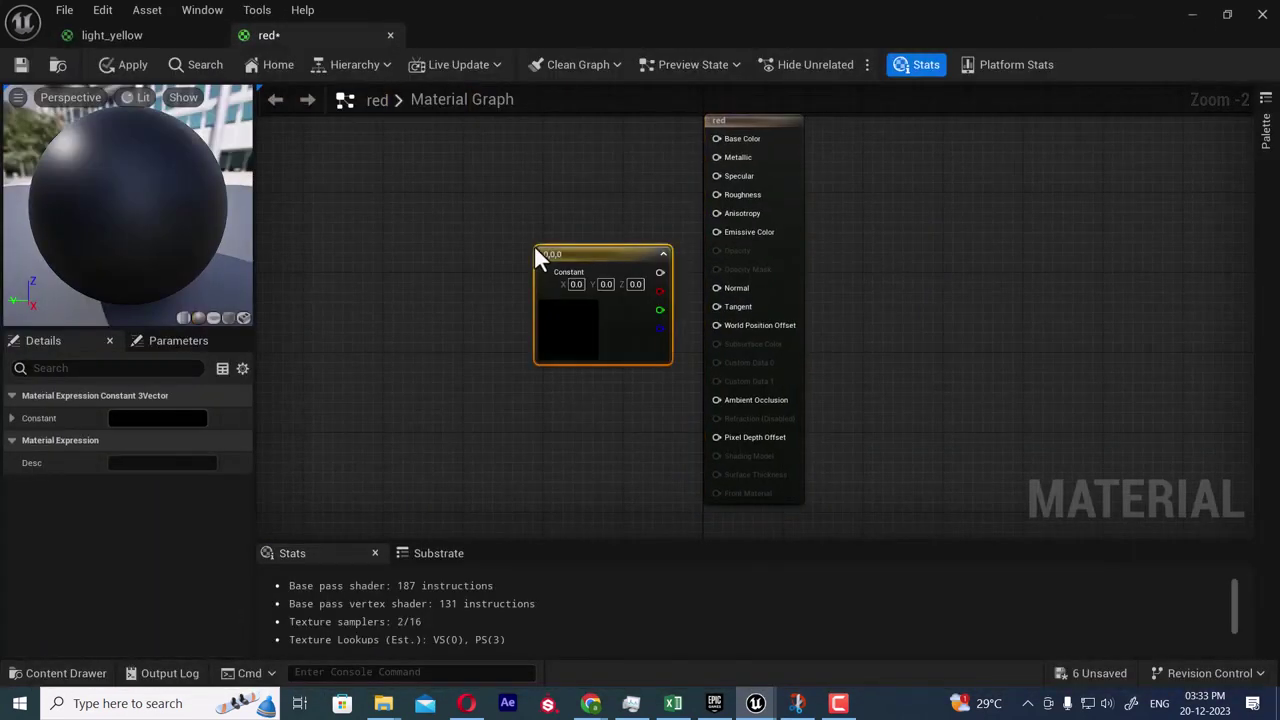
double_click(565, 334)
left_click_drag(705, 380, 749, 359)
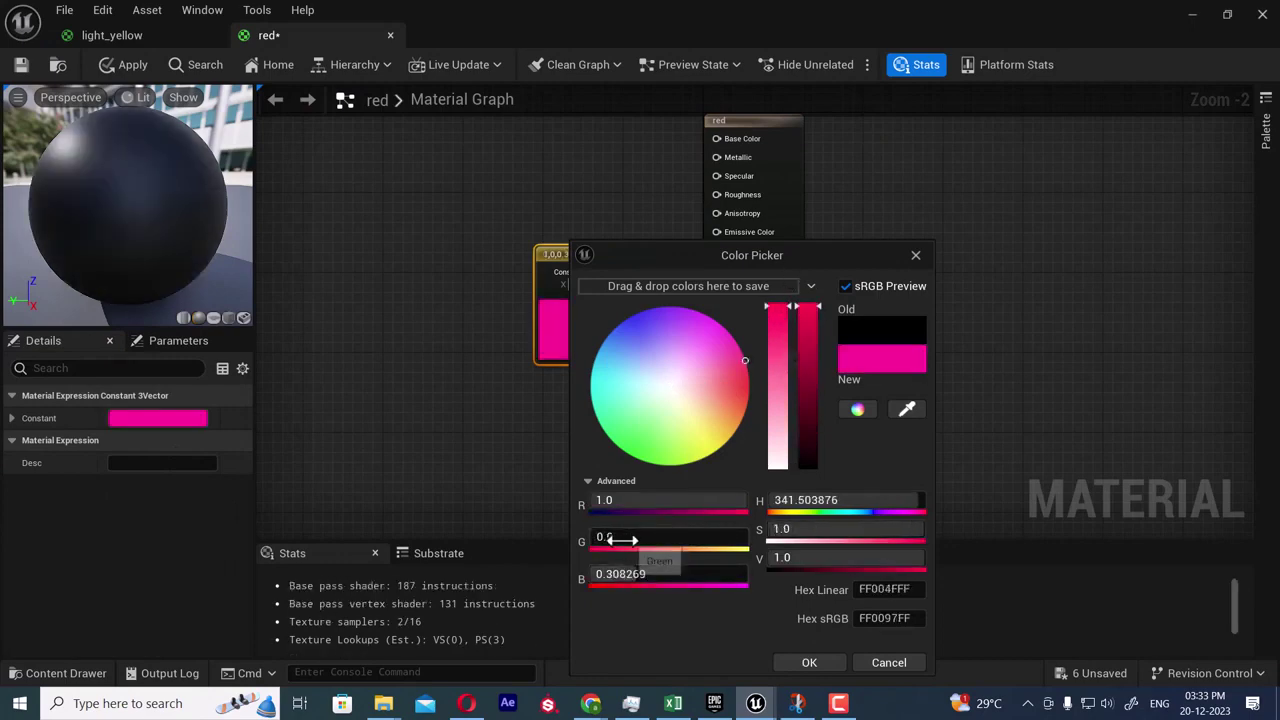
type("0")
key("Return")
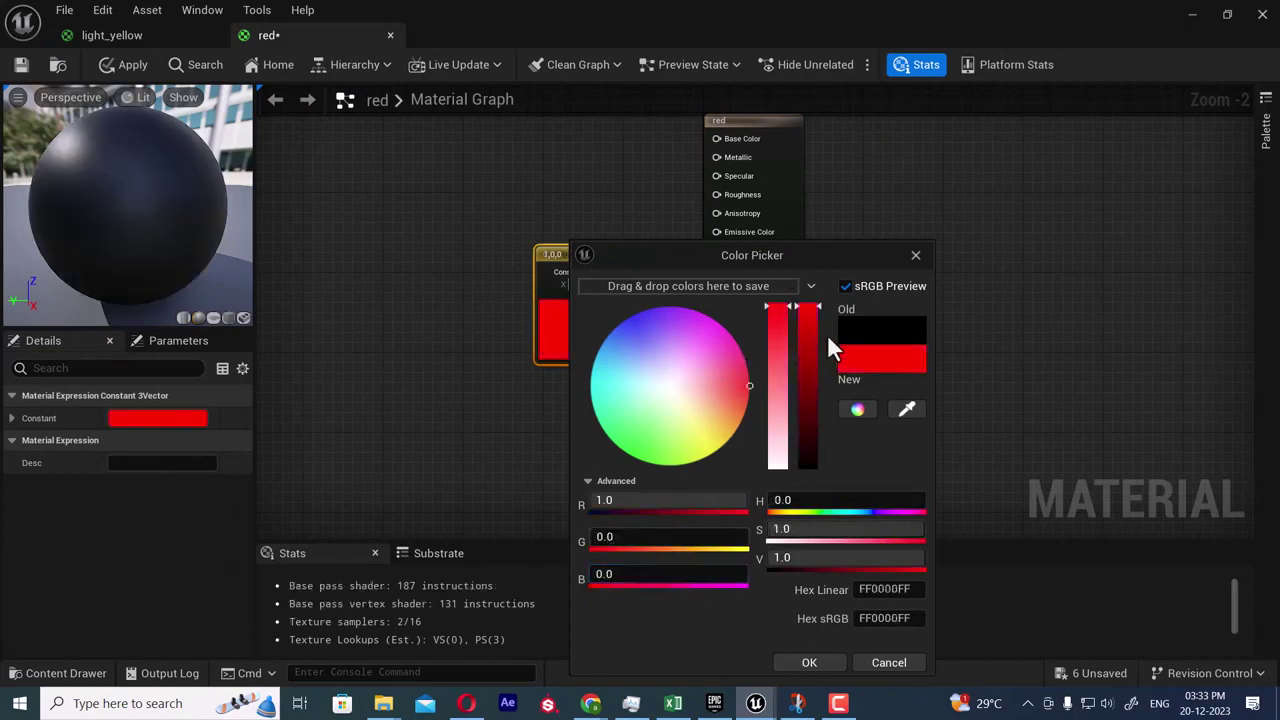
left_click(915, 256)
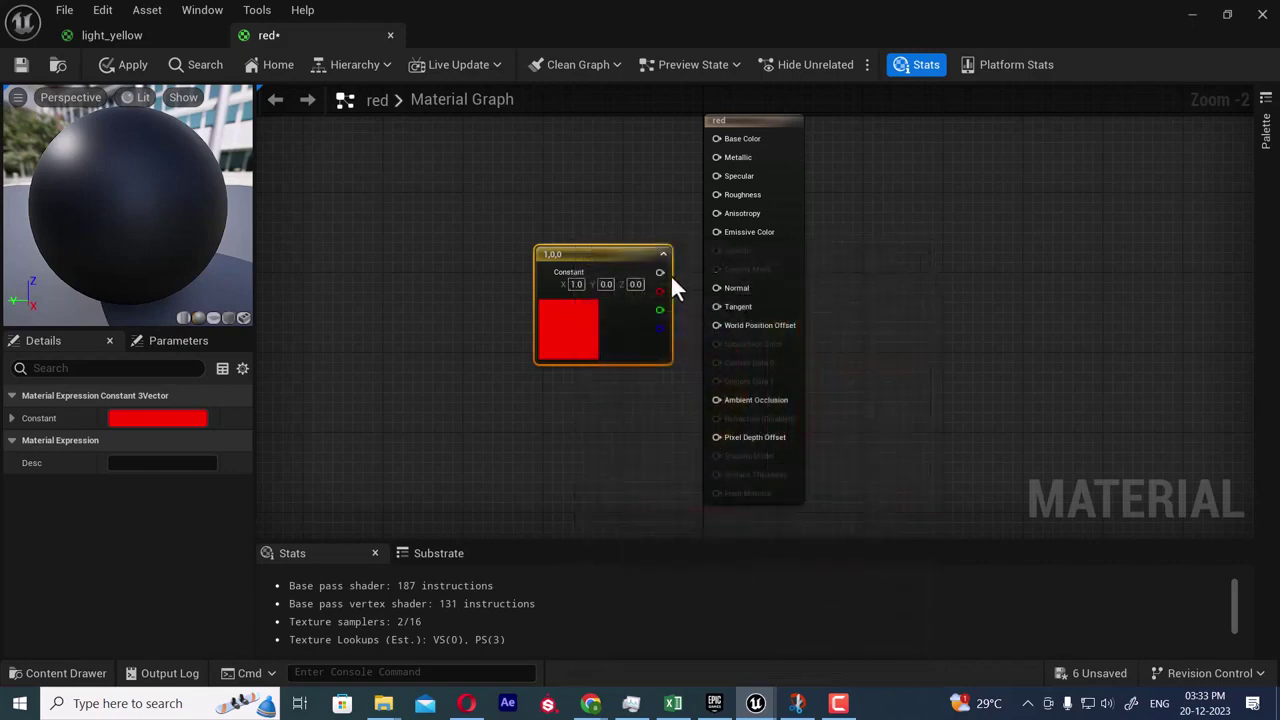
- Connect the red colour node to Base Color and move it farther from the result node
left_click_drag(714, 139, 714, 139)
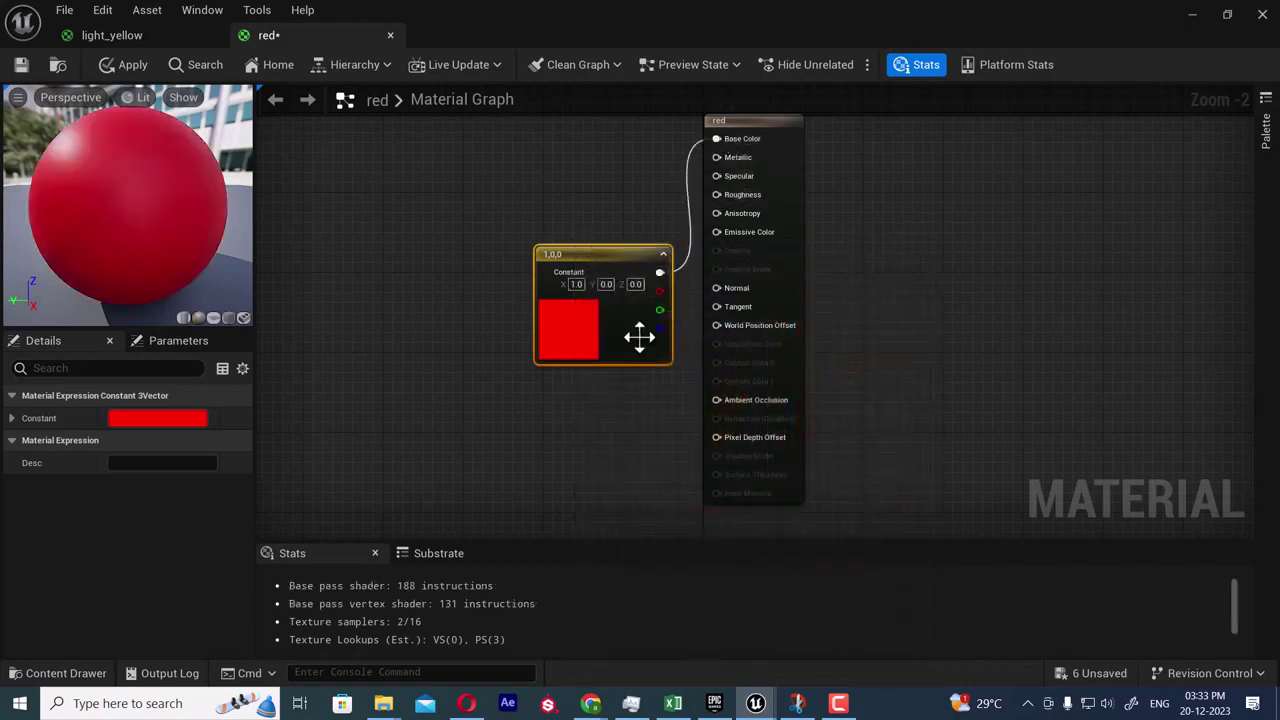
left_click_drag(599, 250, 520, 175)
left_click(576, 359)
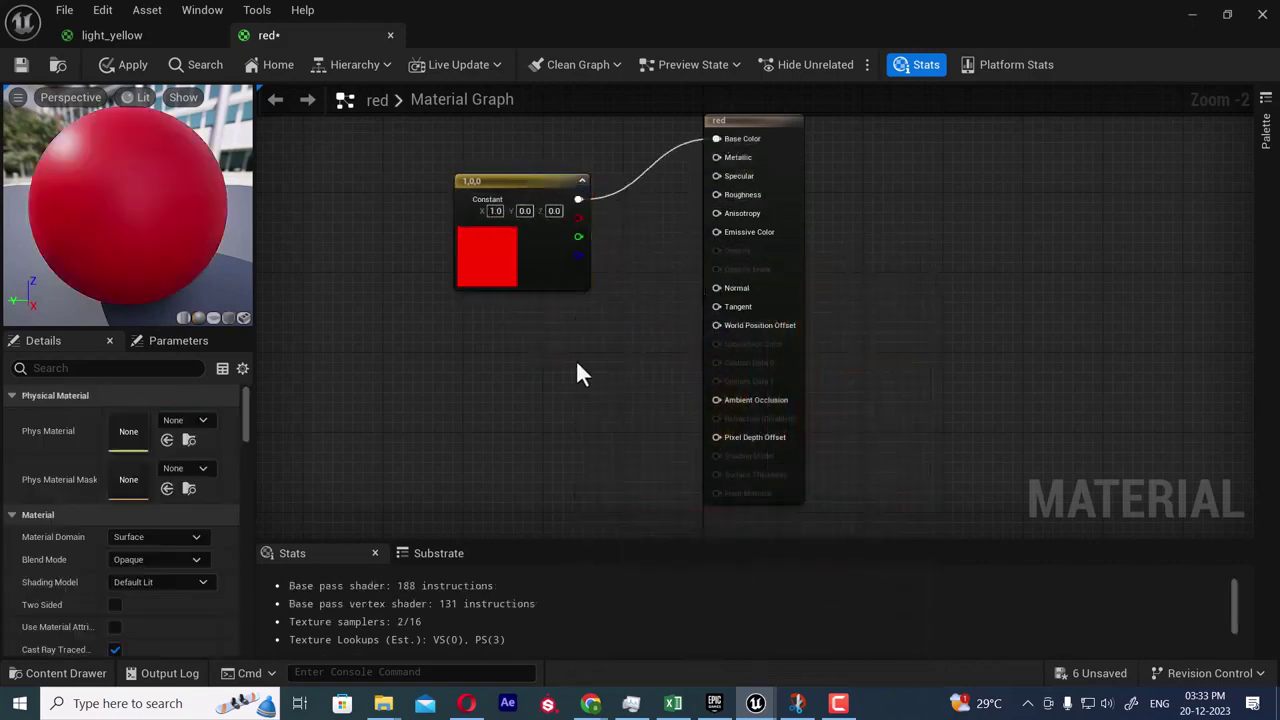
- Add a Constant node with value 0.0, wire it to the red material's Specular input and save the material
left_click(576, 359)
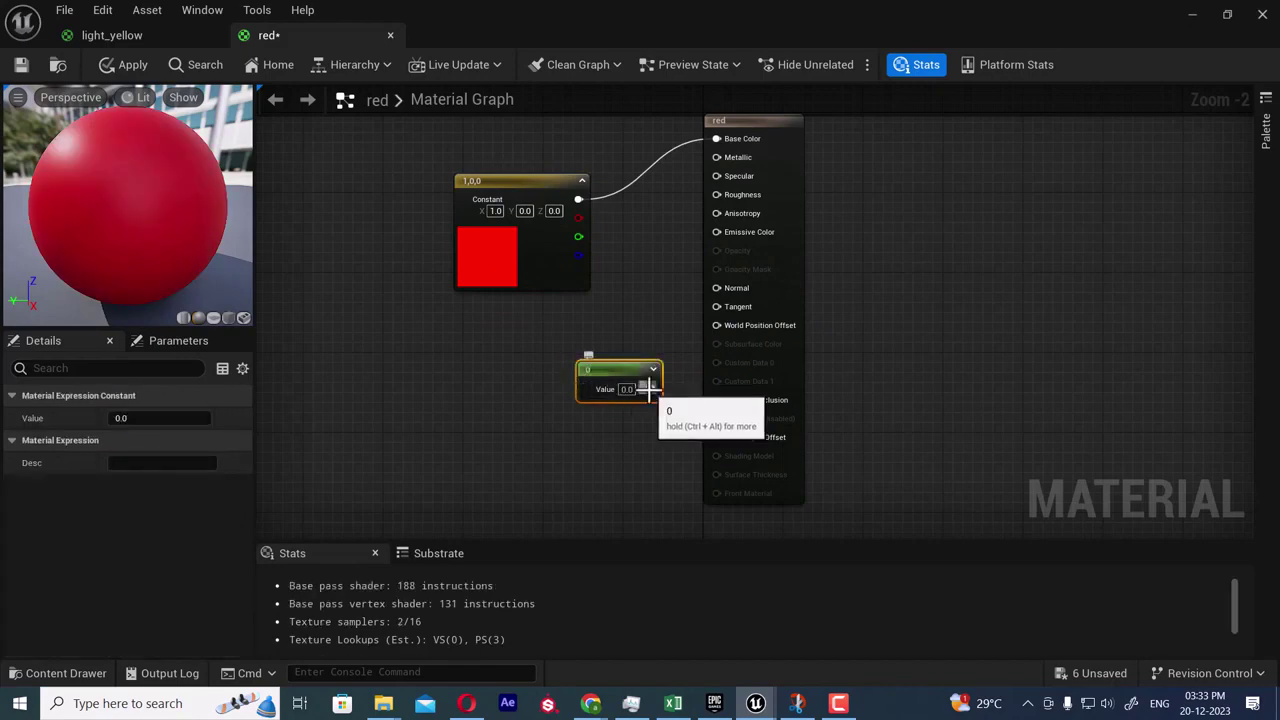
left_click_drag(650, 389, 714, 231)
left_click_drag(725, 175, 725, 175)
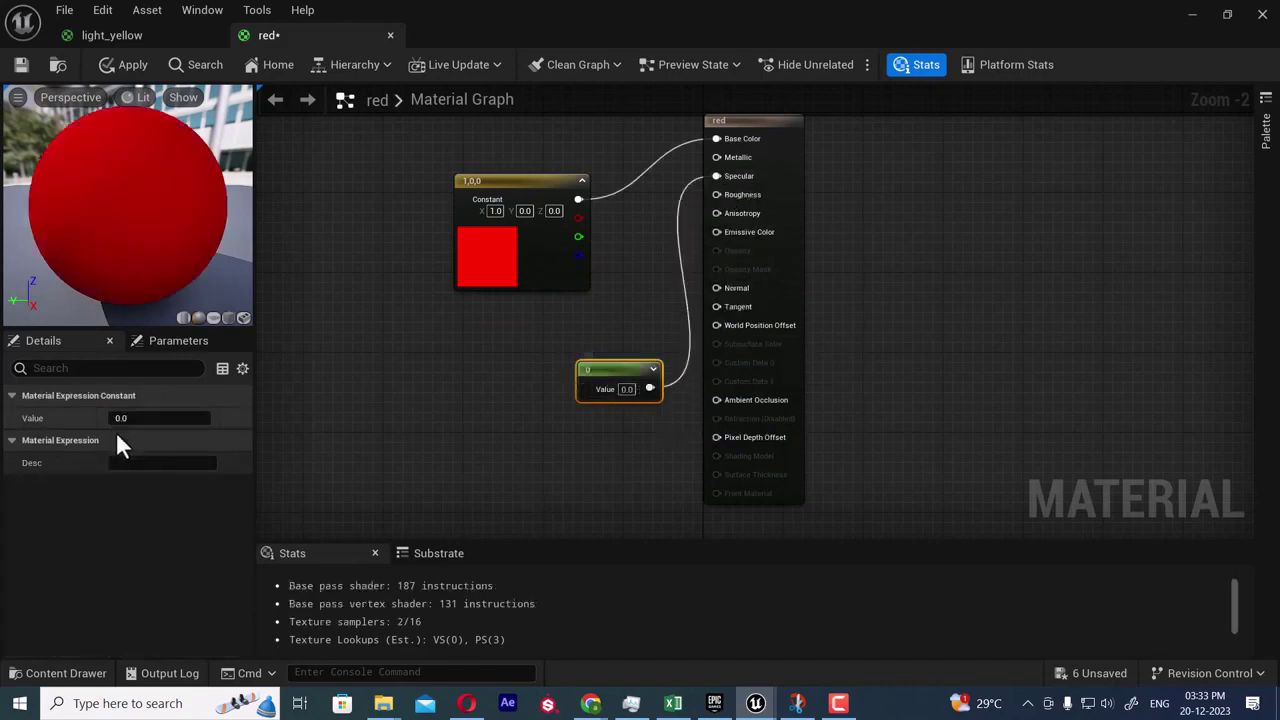
left_click_drag(617, 360, 563, 352)
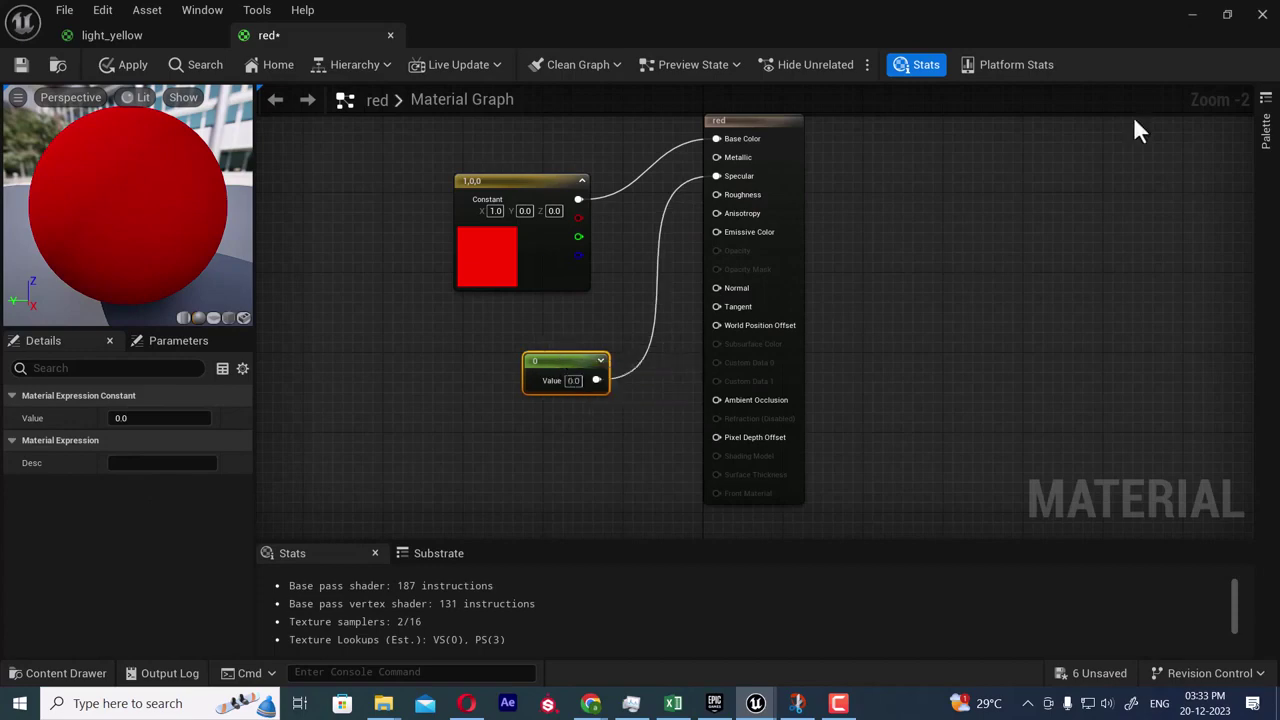
left_click(21, 65)
- Return to the level and assign the red material to the room's right wall
left_click(1191, 15)
left_click_drag(415, 455, 458, 176)
left_click_drag(555, 223, 560, 192, "alt")
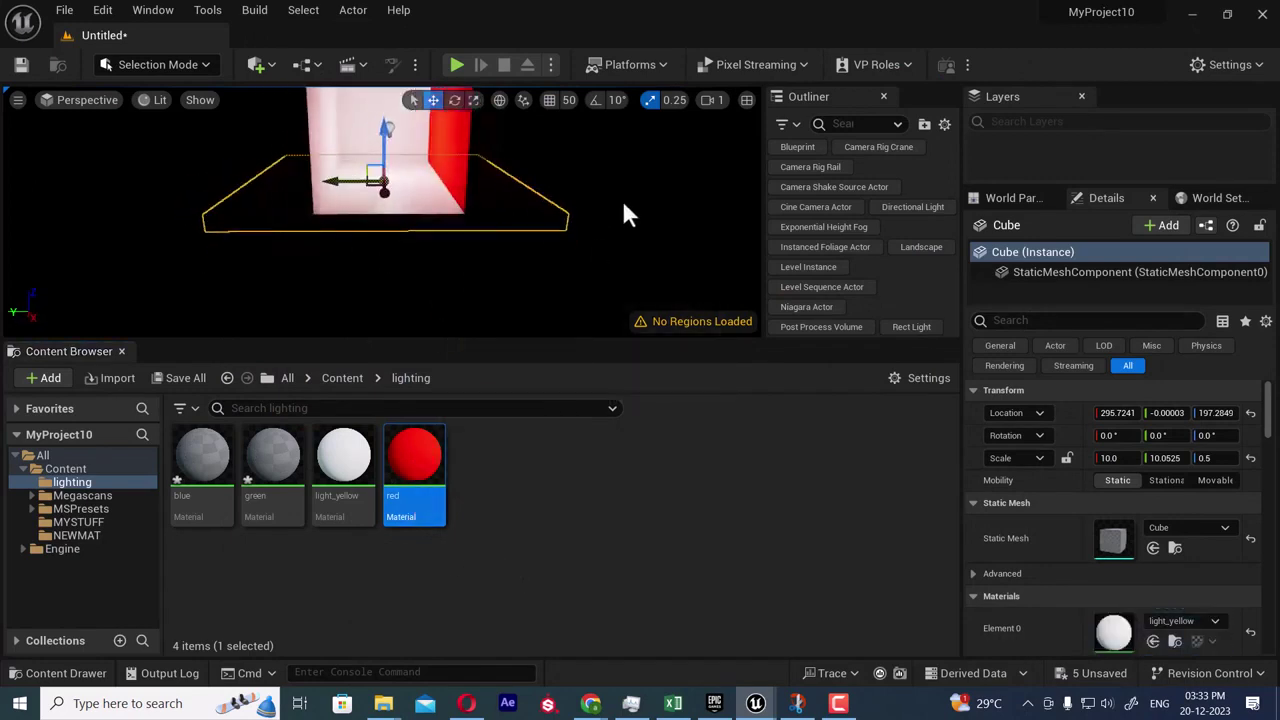
- Examine the lit room and its red wall from different angles and distances
middle_click_drag(608, 257, 608, 228)
scroll(579, 222, "up", 3)
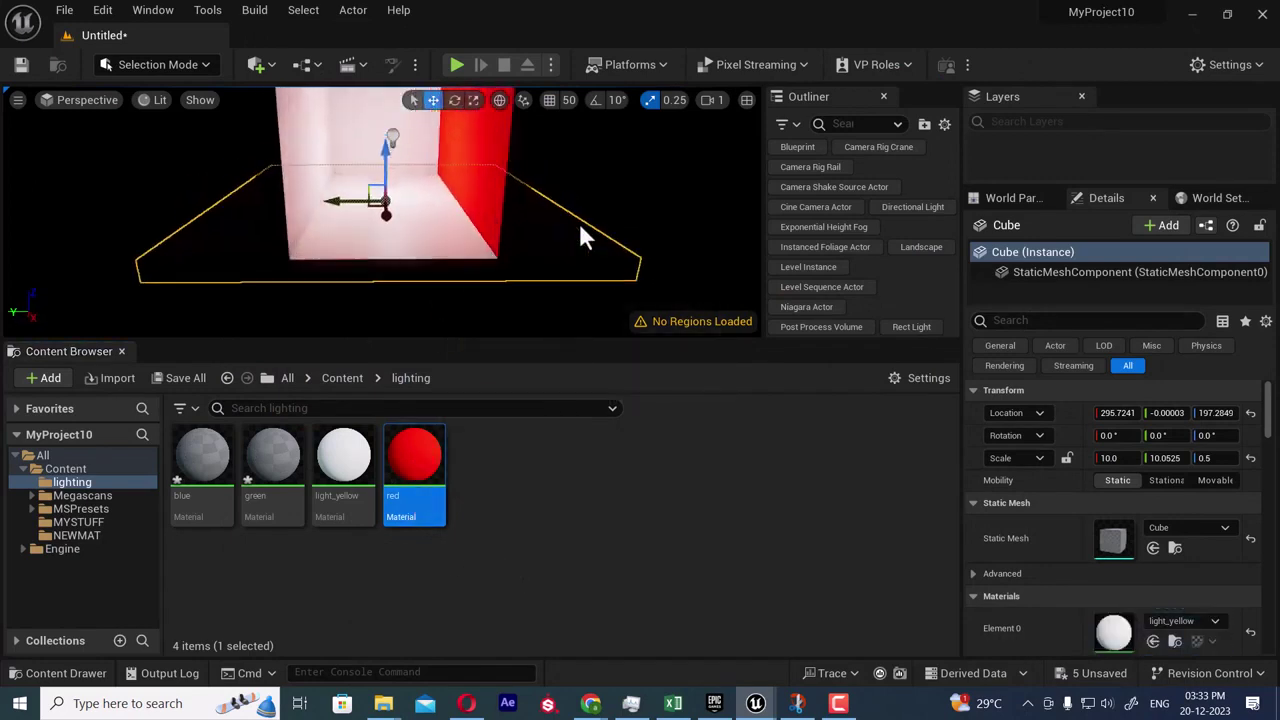
scroll(578, 220, "up", 3)
mouse_move(689, 212)
left_mouse_down("alt")
mouse_move(685, 146)
mouse_move(689, 226)
left_mouse_up("alt")
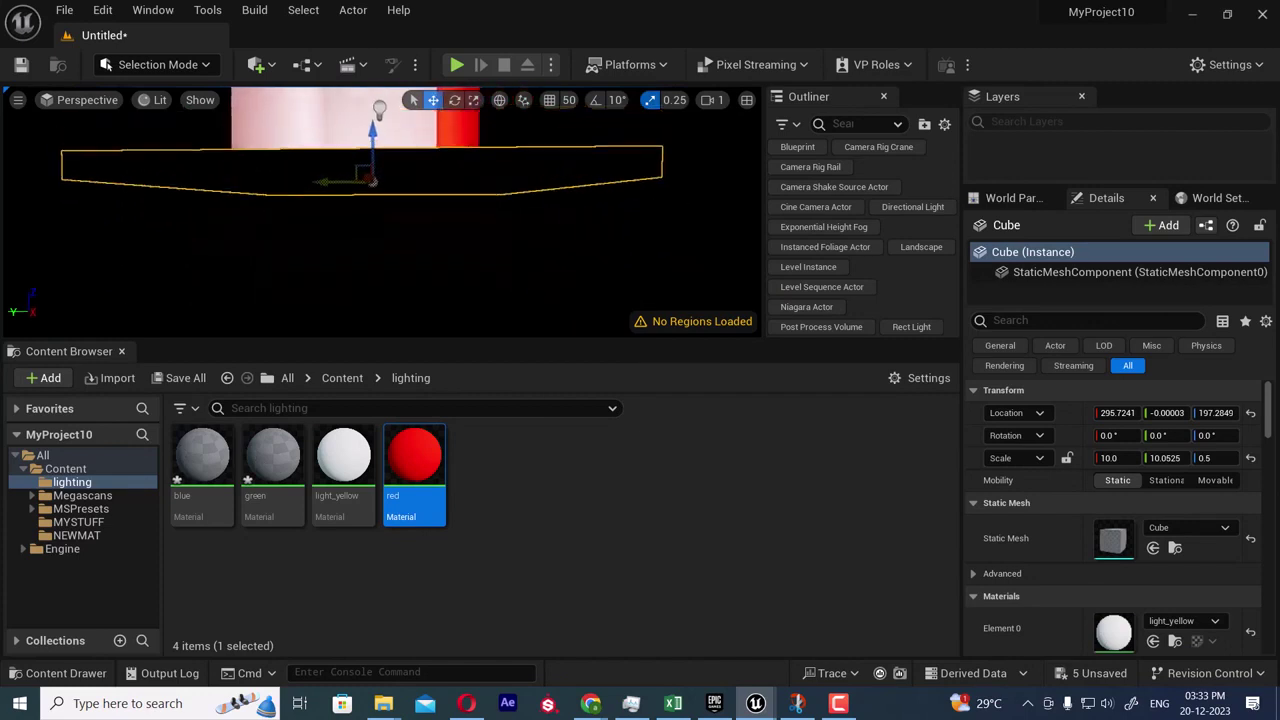
middle_click_drag(690, 216, 692, 174)
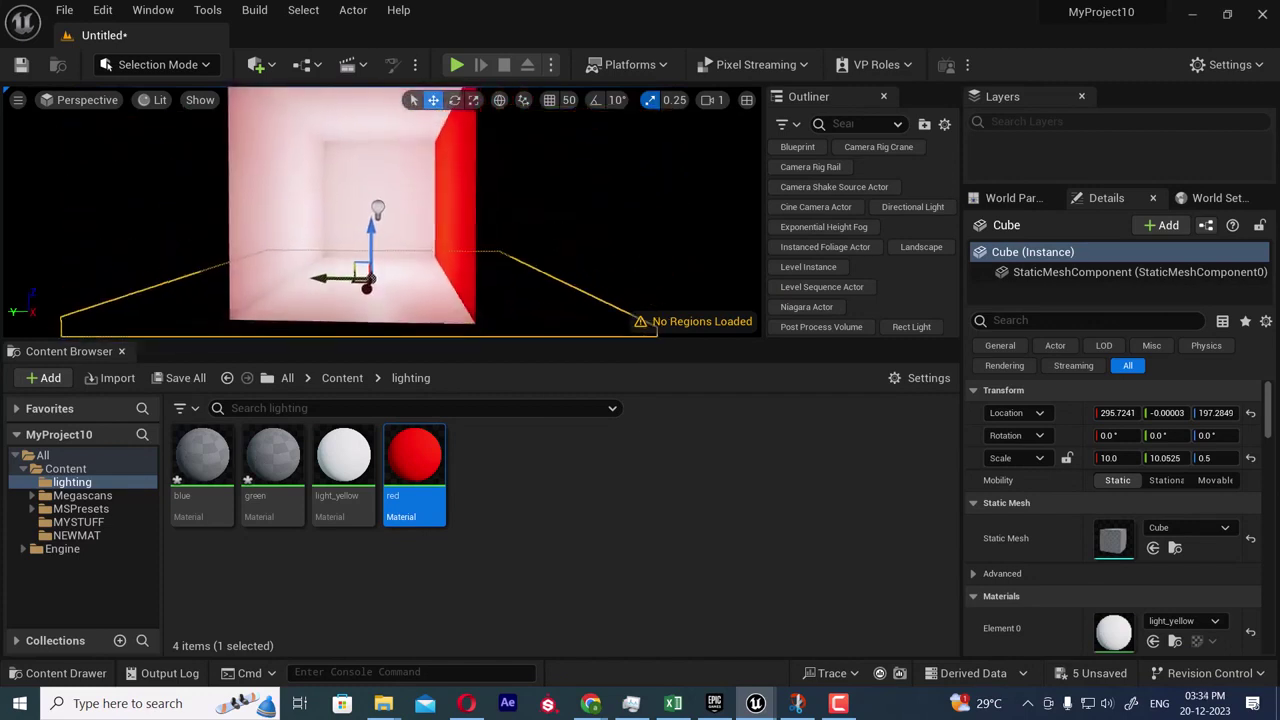
middle_click_drag(654, 240, 654, 268)
left_click_drag(643, 228, 670, 238, "alt")
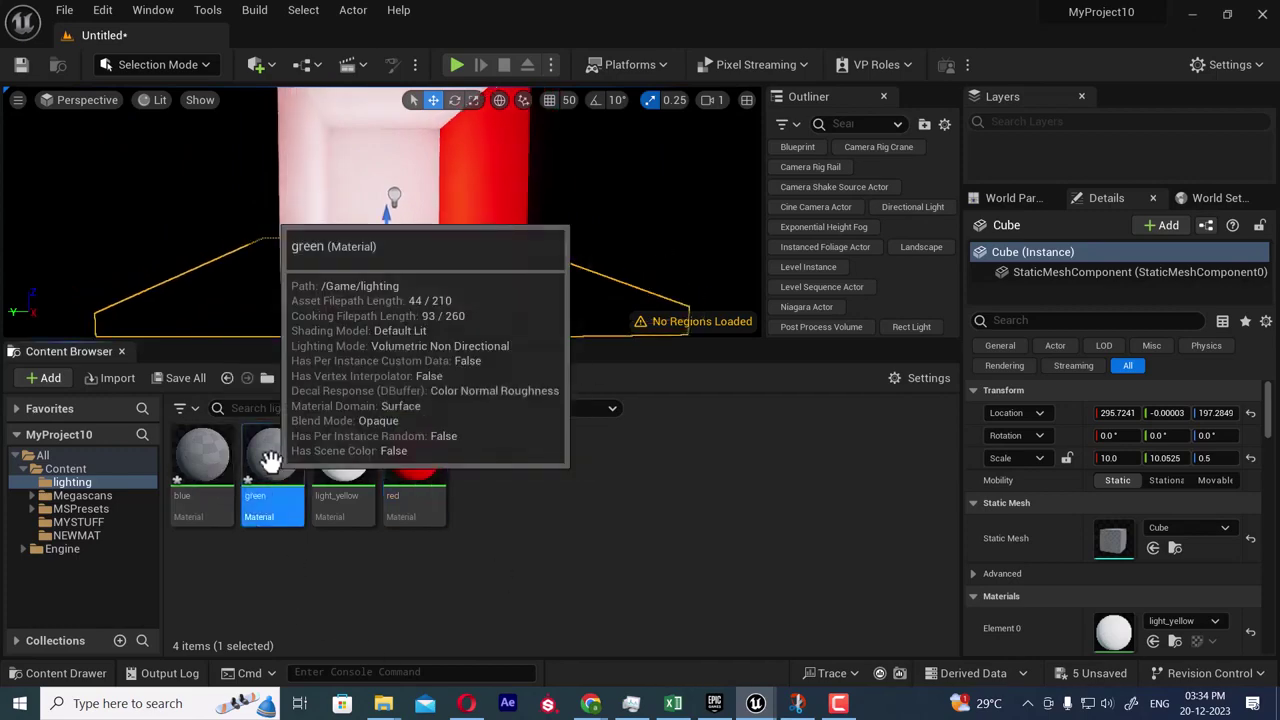
- Open the green material, add a three-channel constant node and set its colour to pure green (R 0.0, G 1.0, B 0.0)
double_click(282, 468)
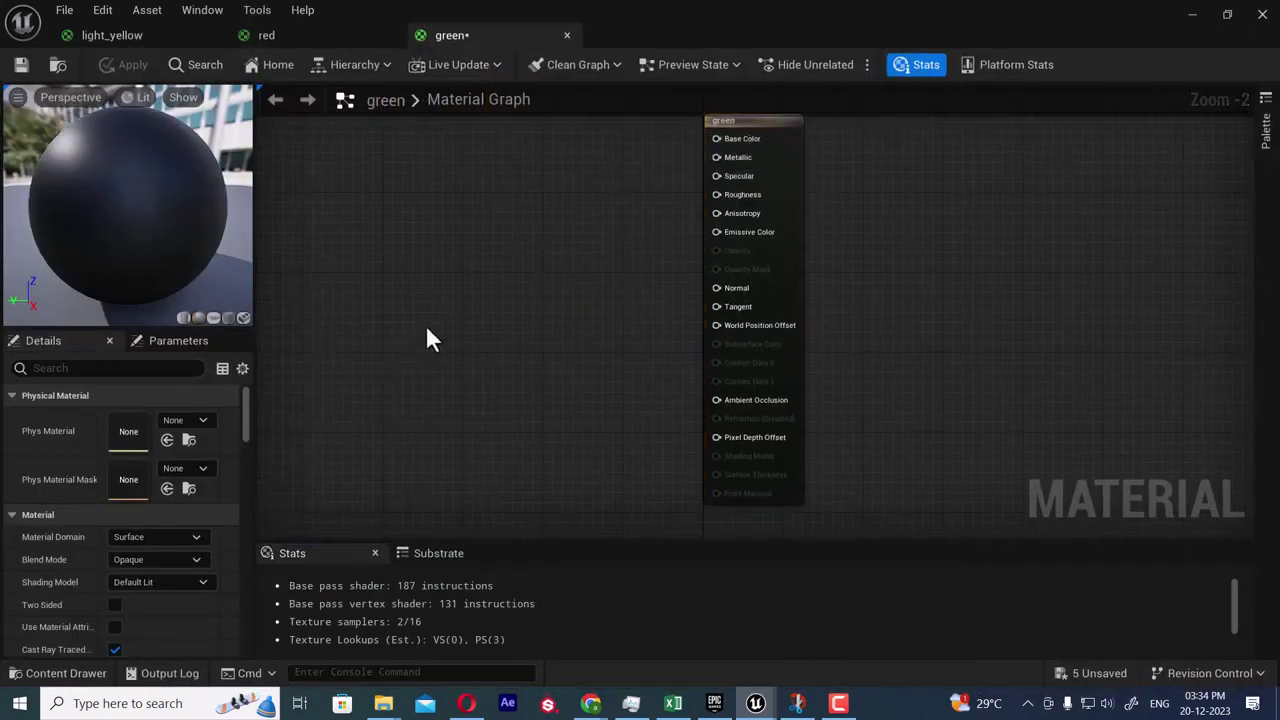
left_click(442, 272)
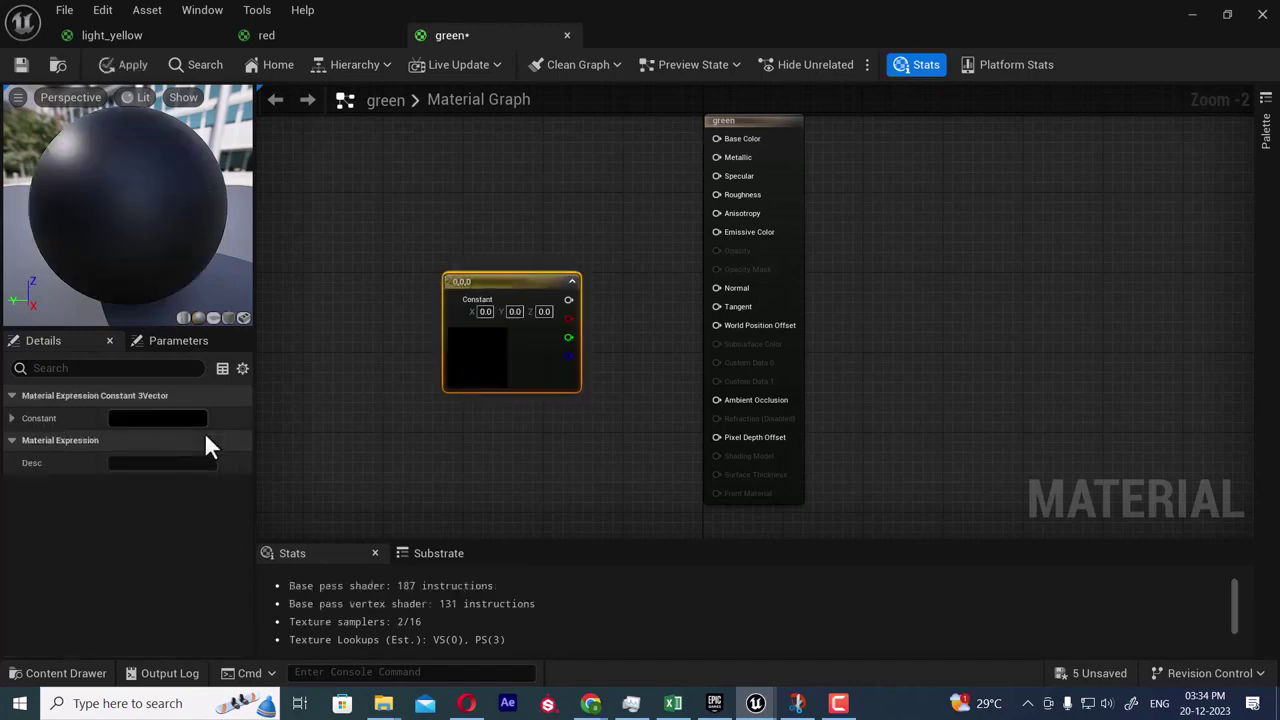
left_click(152, 425)
left_click(153, 417)
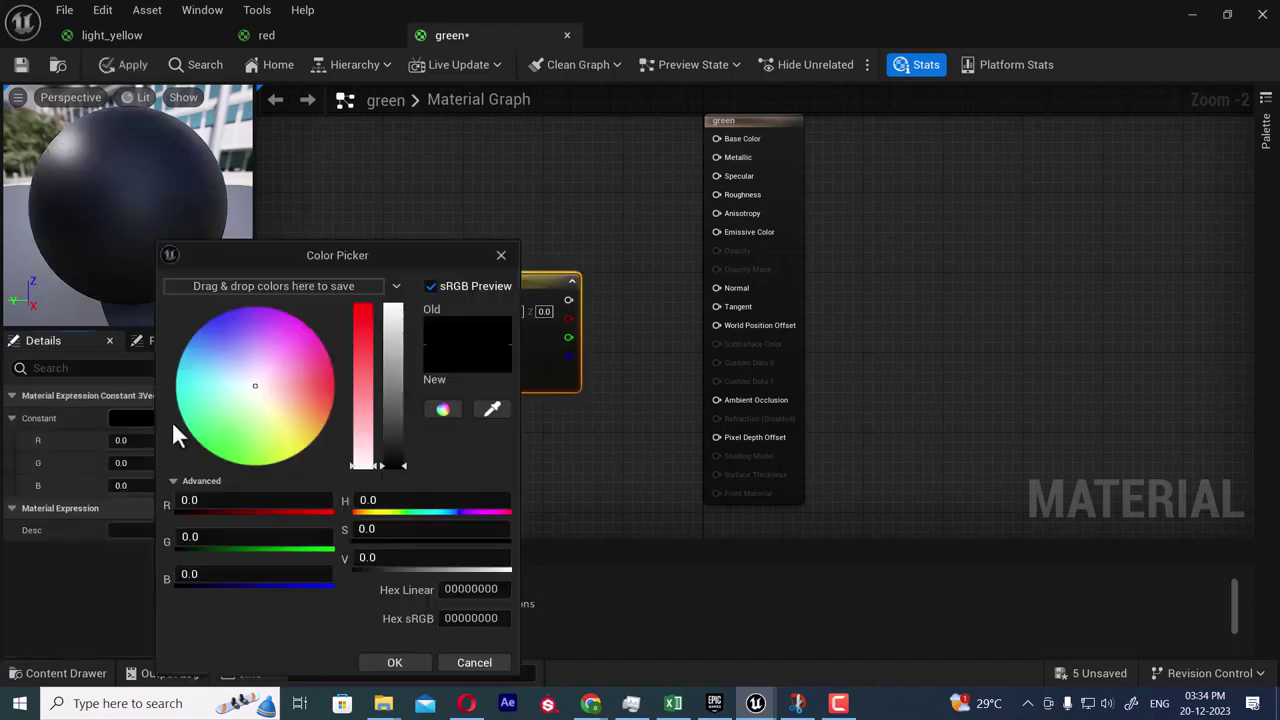
left_click(221, 424)
left_click_drag(221, 438, 208, 455)
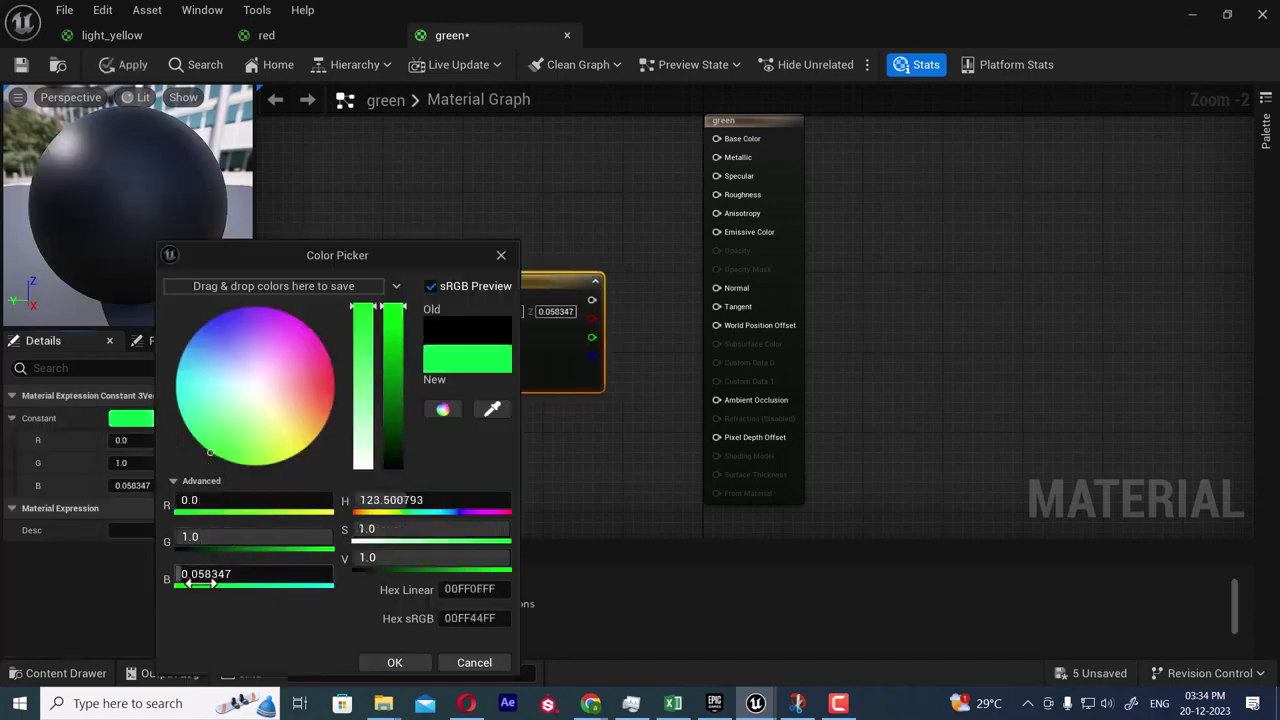
left_click_drag(207, 574, 182, 574)
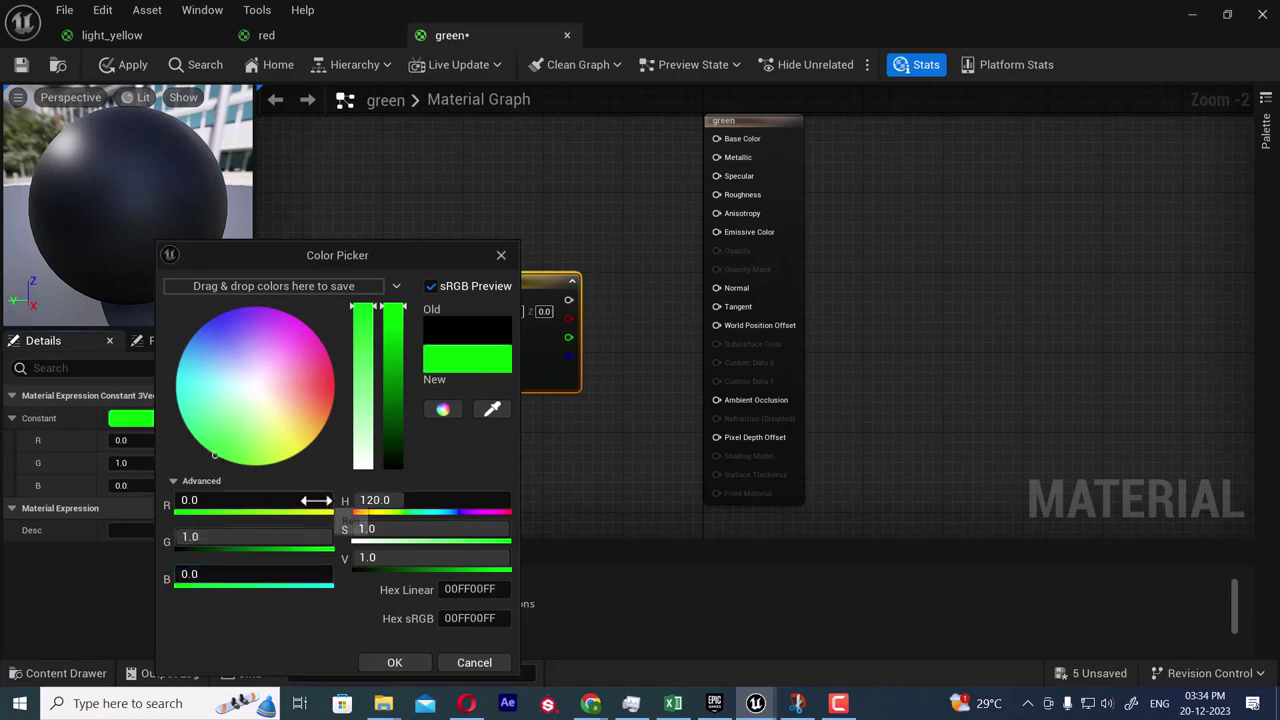
left_click(410, 665)
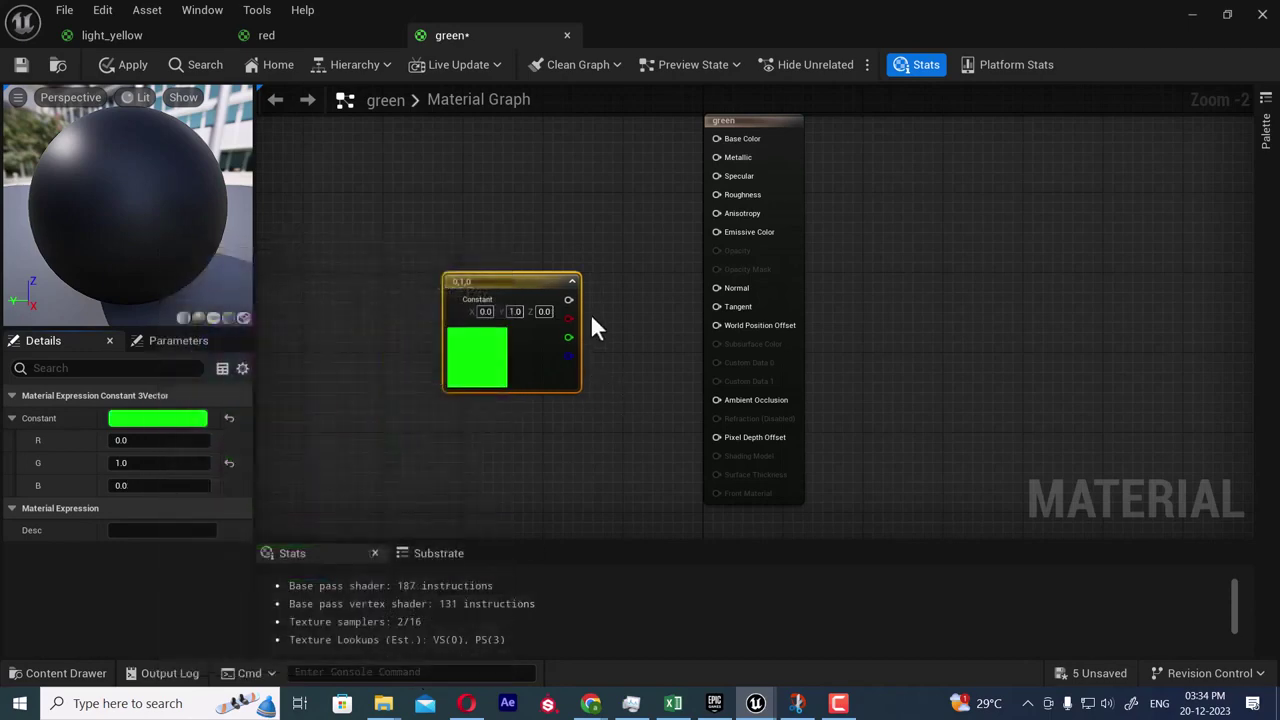
- Wire the green colour node to Base Color and a new Constant node with value 0.0 to Specular, spacing both nodes out
left_click_drag(568, 299, 714, 138)
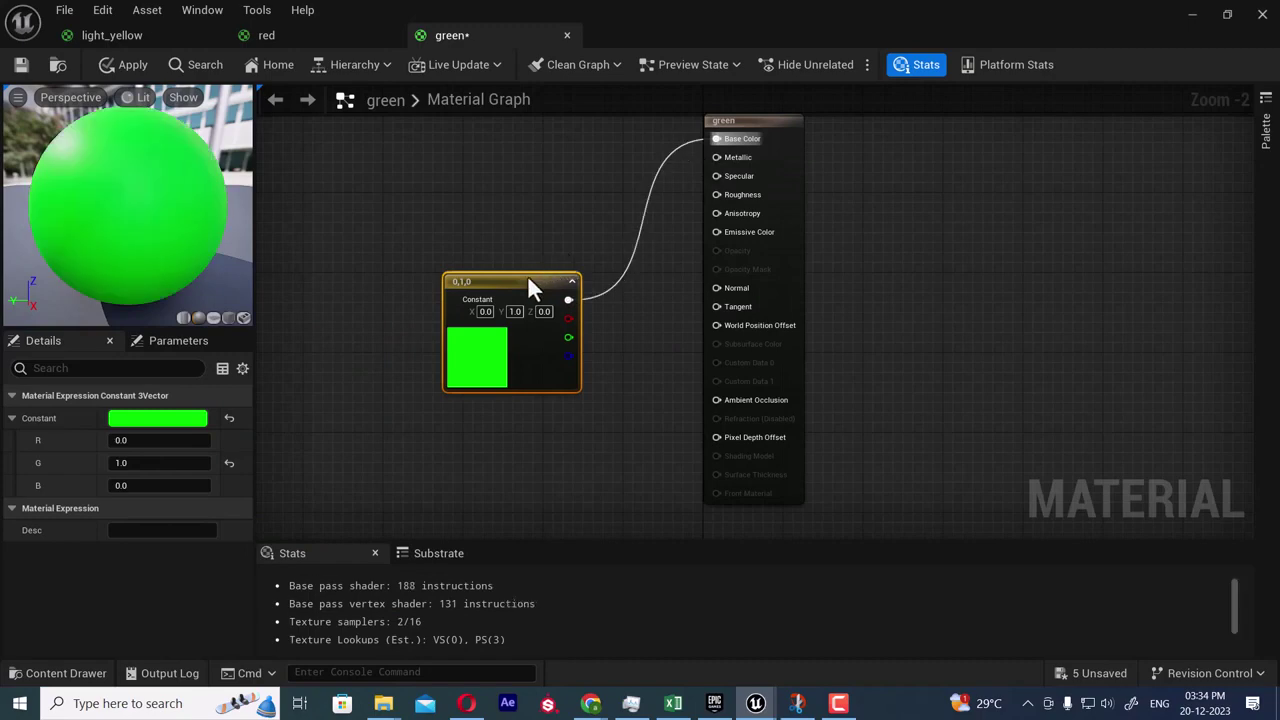
left_click_drag(527, 278, 518, 168)
left_click(627, 438)
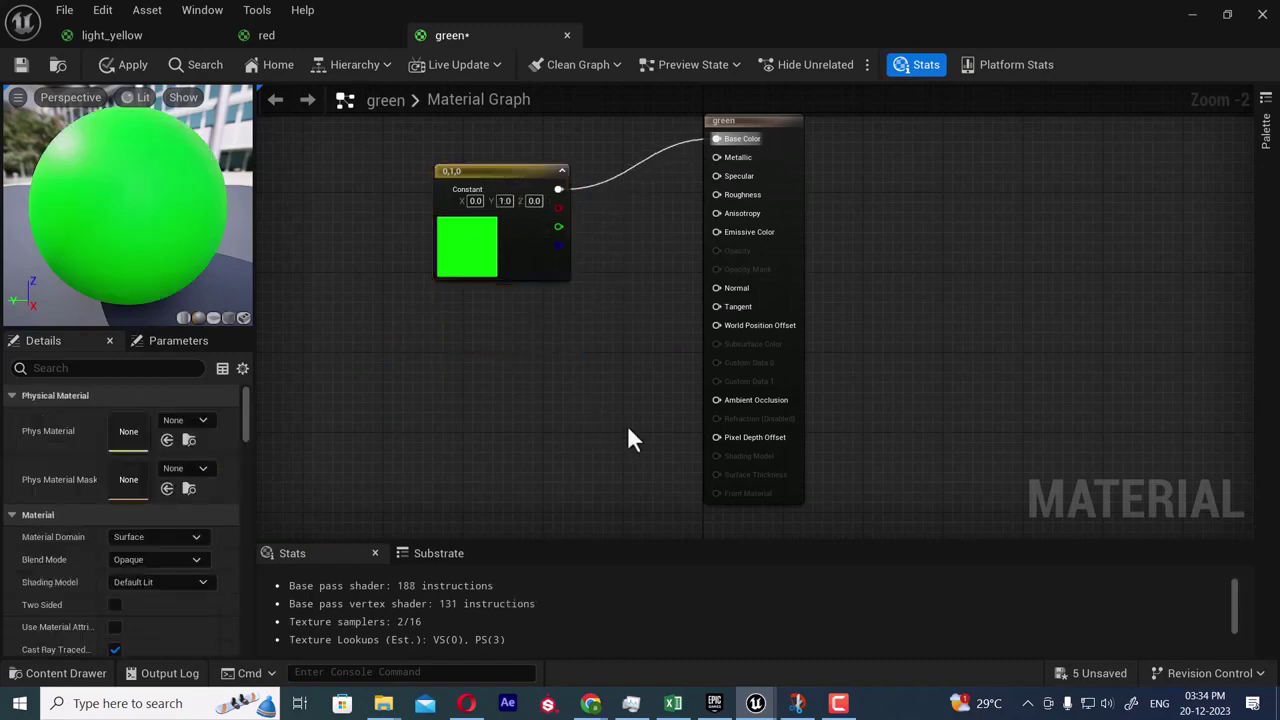
left_click(600, 365)
left_click_drag(676, 388, 722, 176)
left_click_drag(641, 374, 546, 356)
- Save the green material and assign it to the room's left wall in the level
left_click(21, 65)
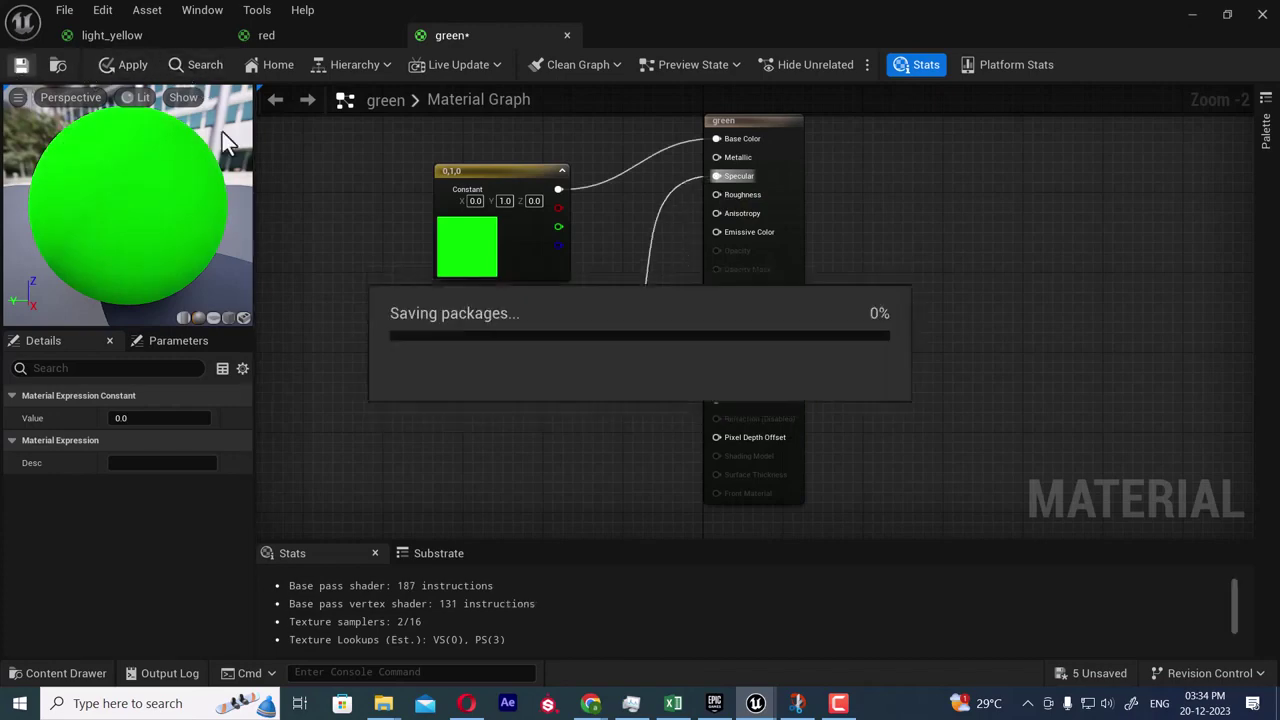
left_click(1192, 14)
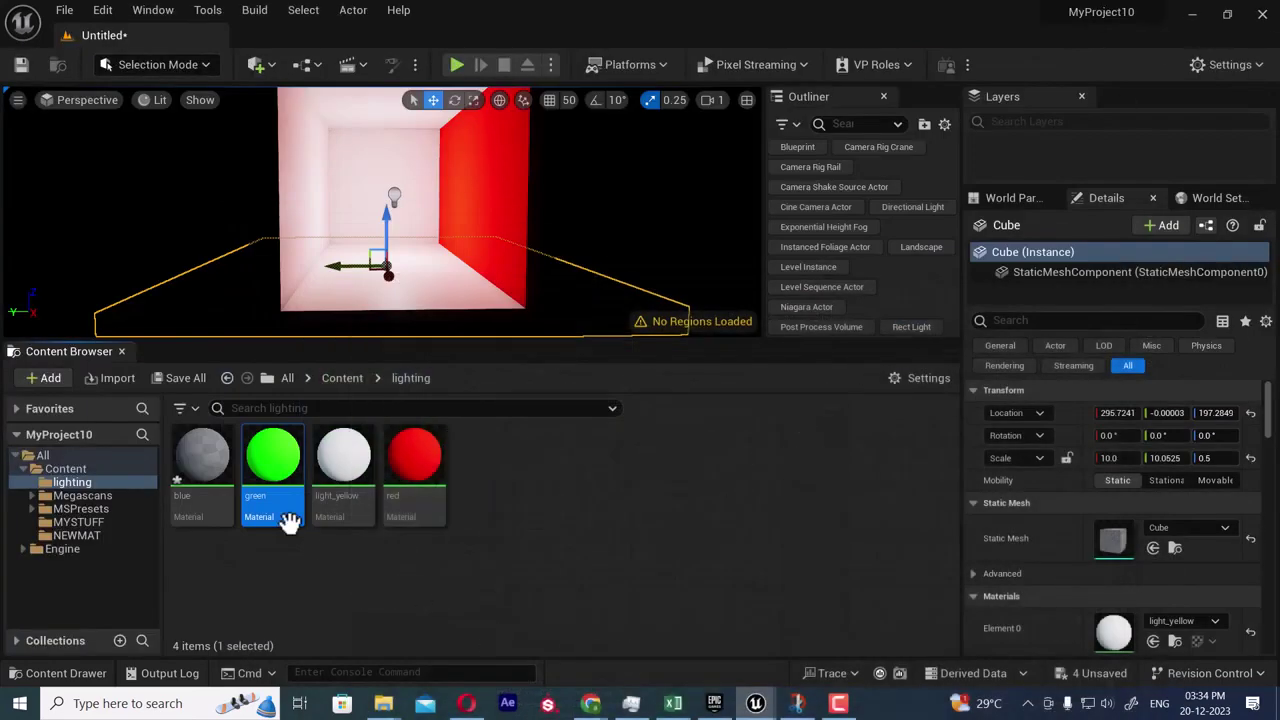
left_click_drag(270, 452, 286, 194)
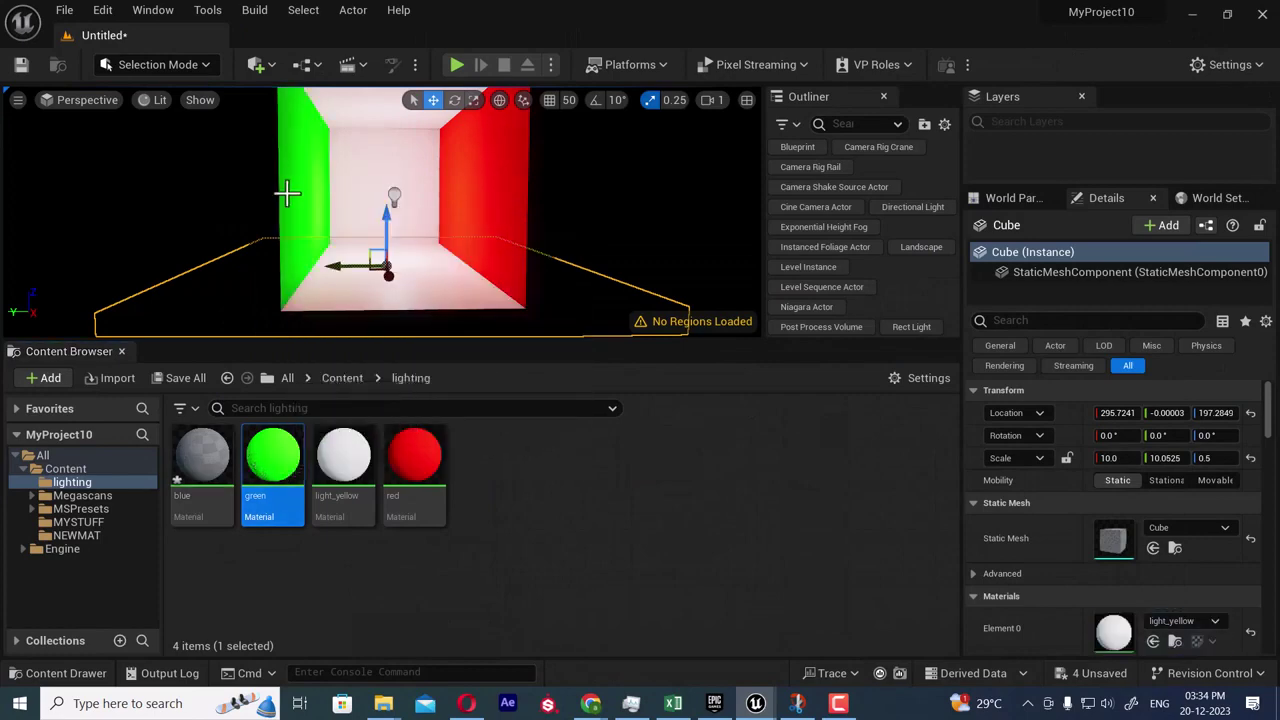
- Make the light_yellow material's colour a stronger yellow (R 1.0, G 0.988748, B 0.511931) and save the material
double_click(325, 488)
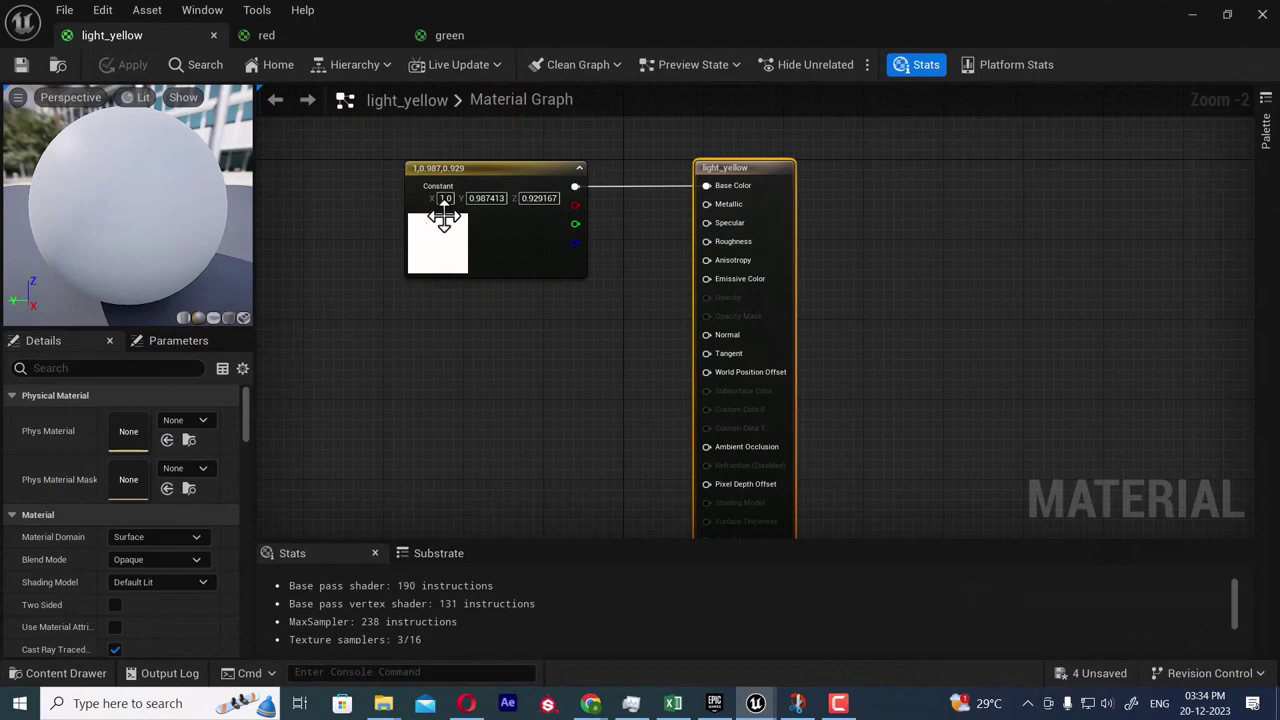
left_click(444, 218)
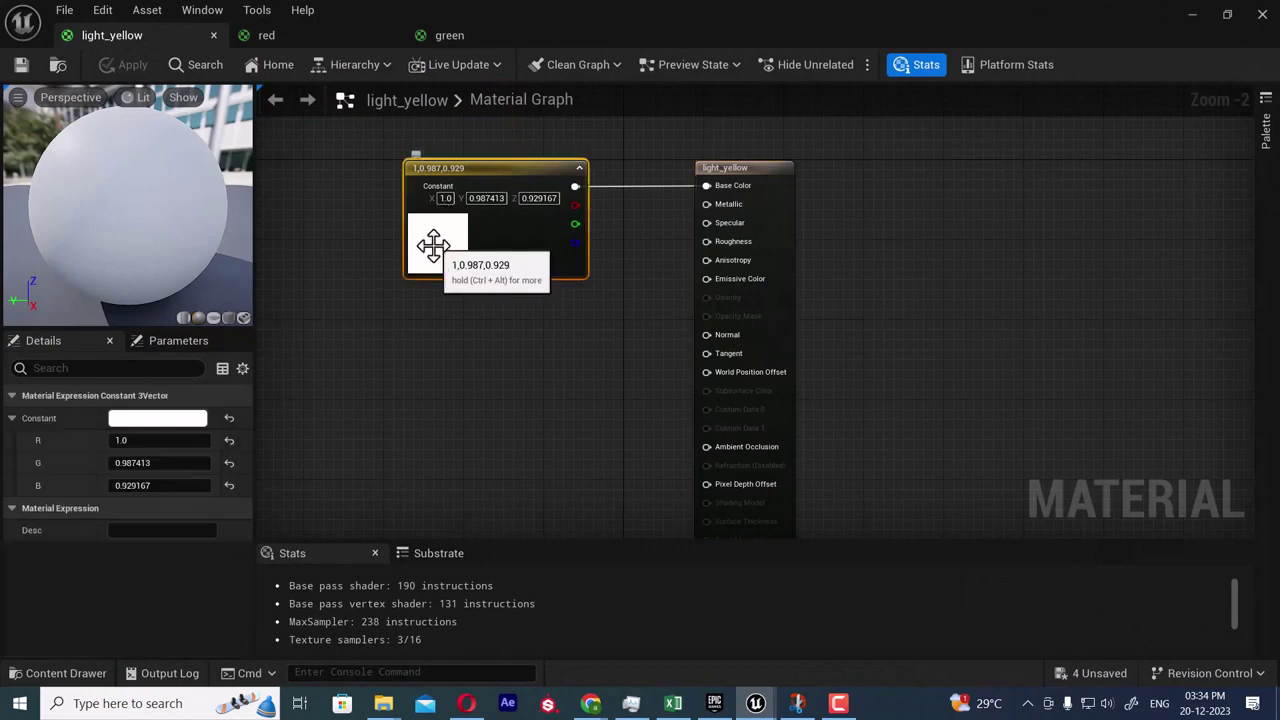
left_click(169, 418)
mouse_move(295, 406)
left_mouse_down()
mouse_move(281, 411)
mouse_move(290, 419)
left_mouse_up()
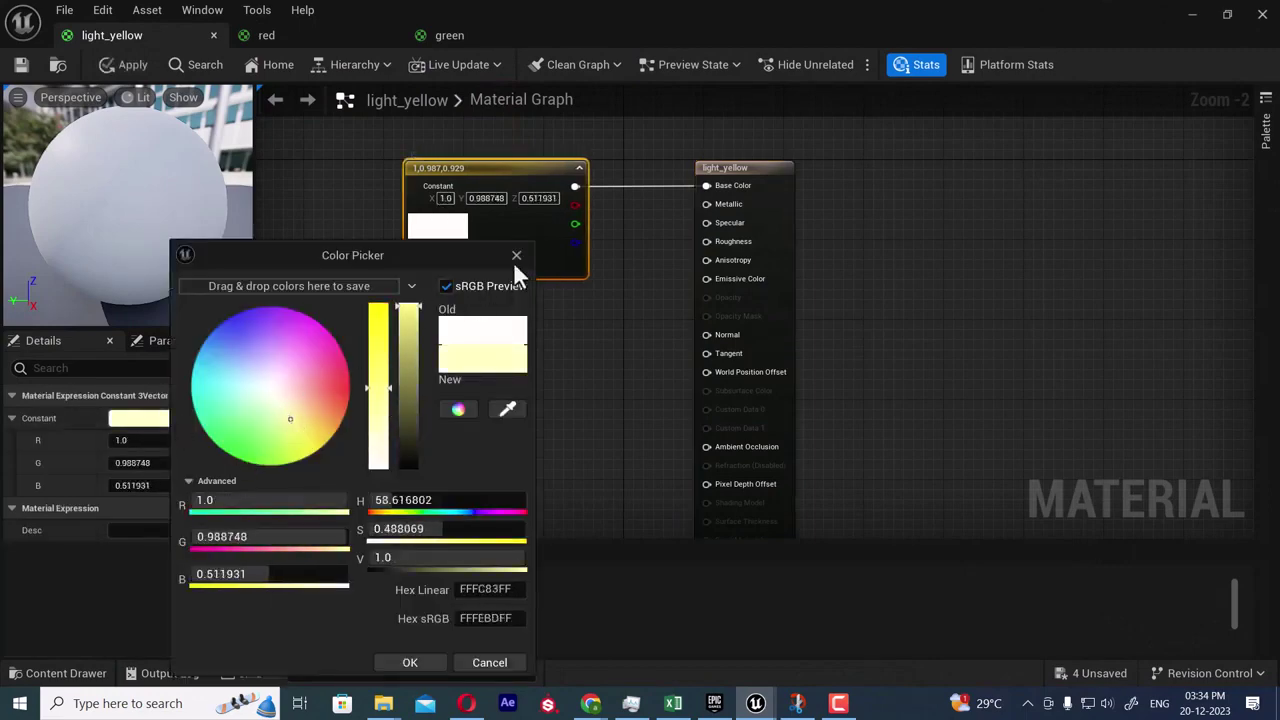
left_click(516, 255)
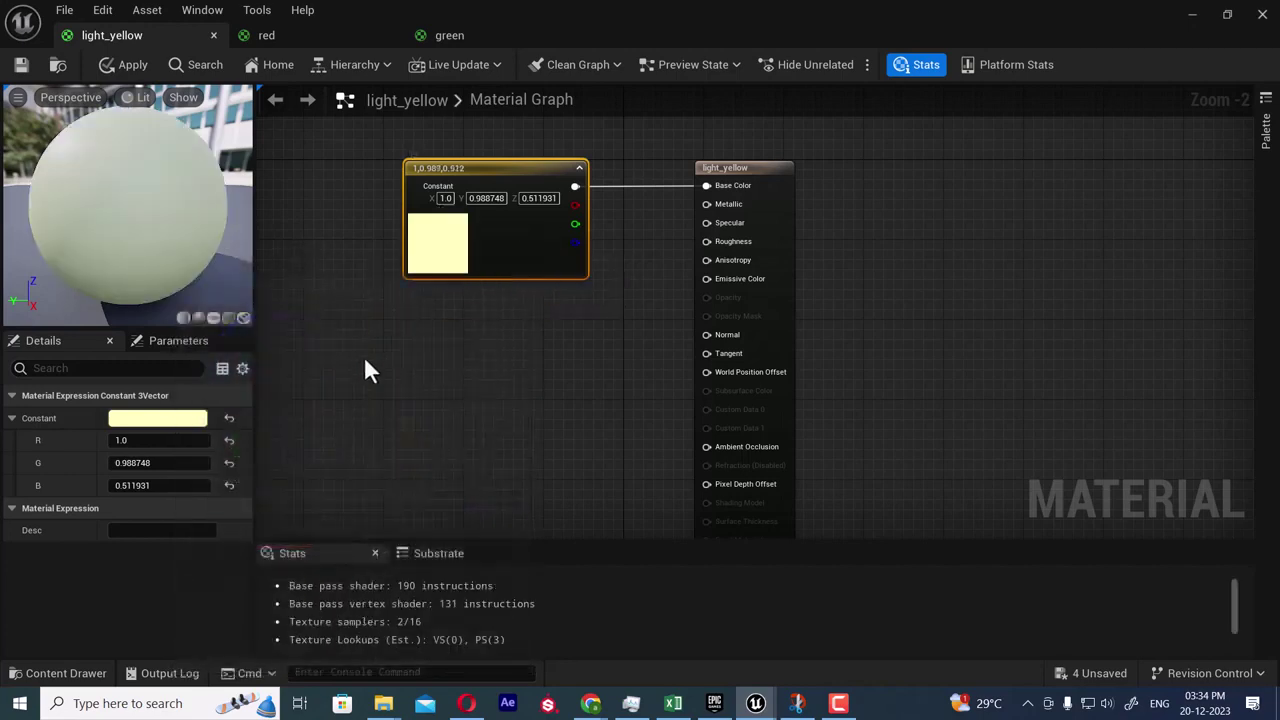
left_click(112, 67)
left_click(21, 64)
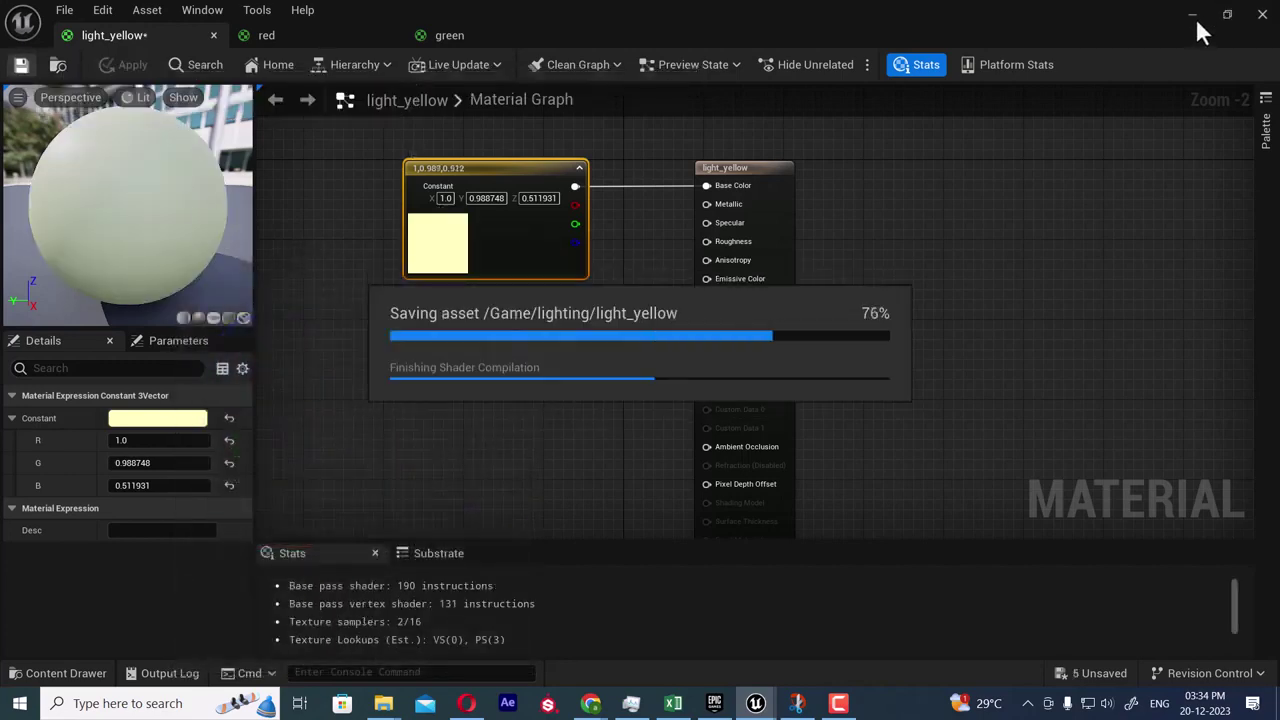
- Return to the level and reapply the light_yellow material to the room's back wall and ceiling
left_click(1193, 16)
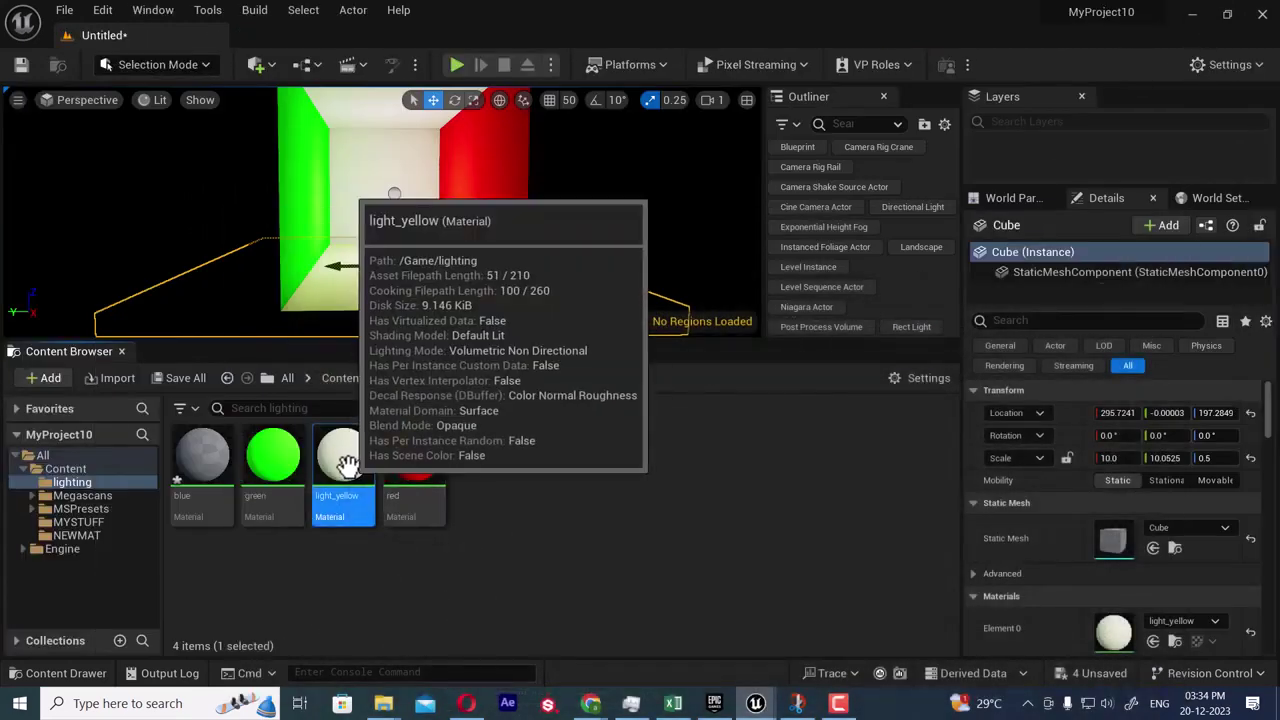
left_click_drag(343, 455, 369, 157)
left_click_drag(343, 455, 351, 81)
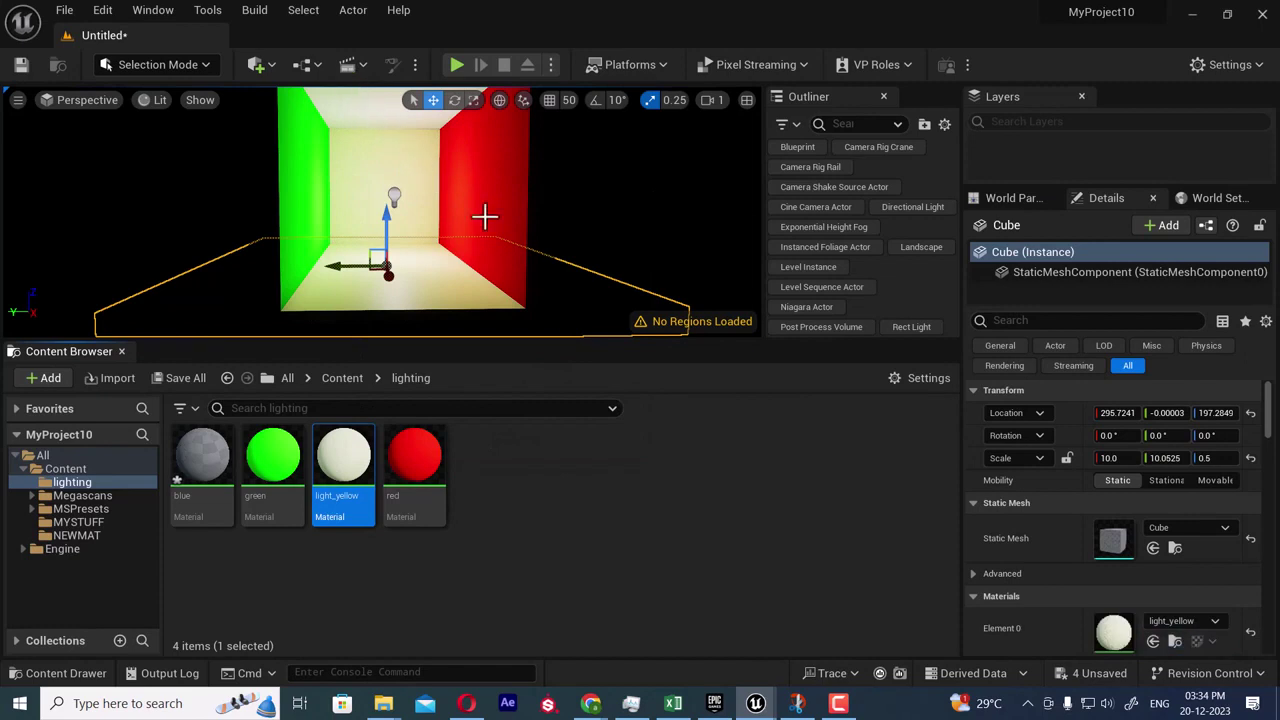
left_click_drag(670, 230, 671, 318, "alt")
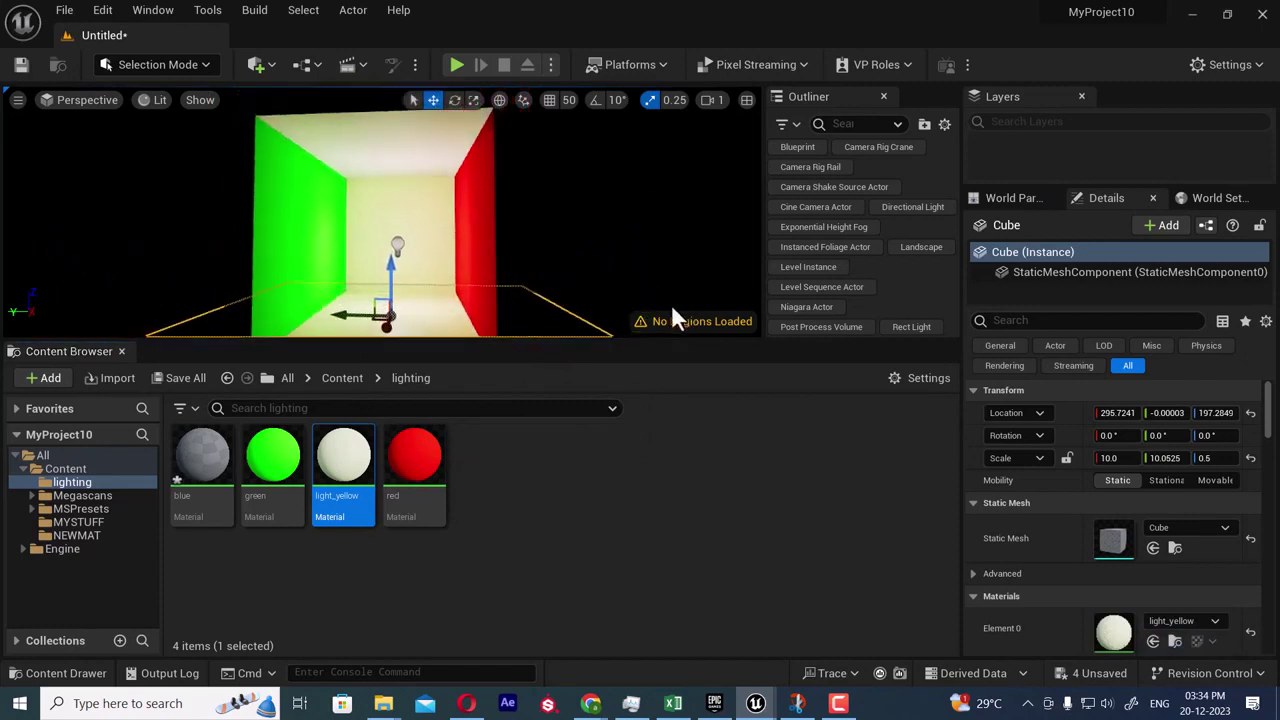
- Search all project content for sm_mat and place the SM_MatPreviewMesh_01 static mesh inside the room
left_click(44, 455)
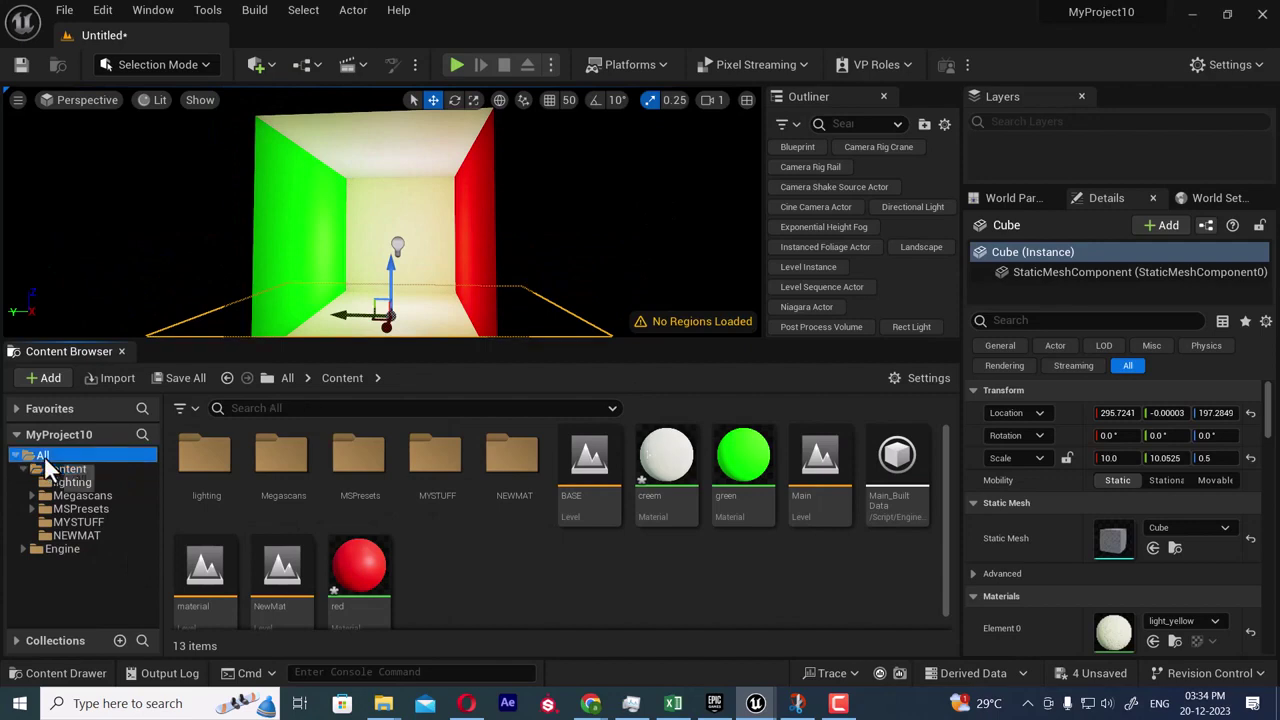
left_click(310, 408)
type("sm_mat")
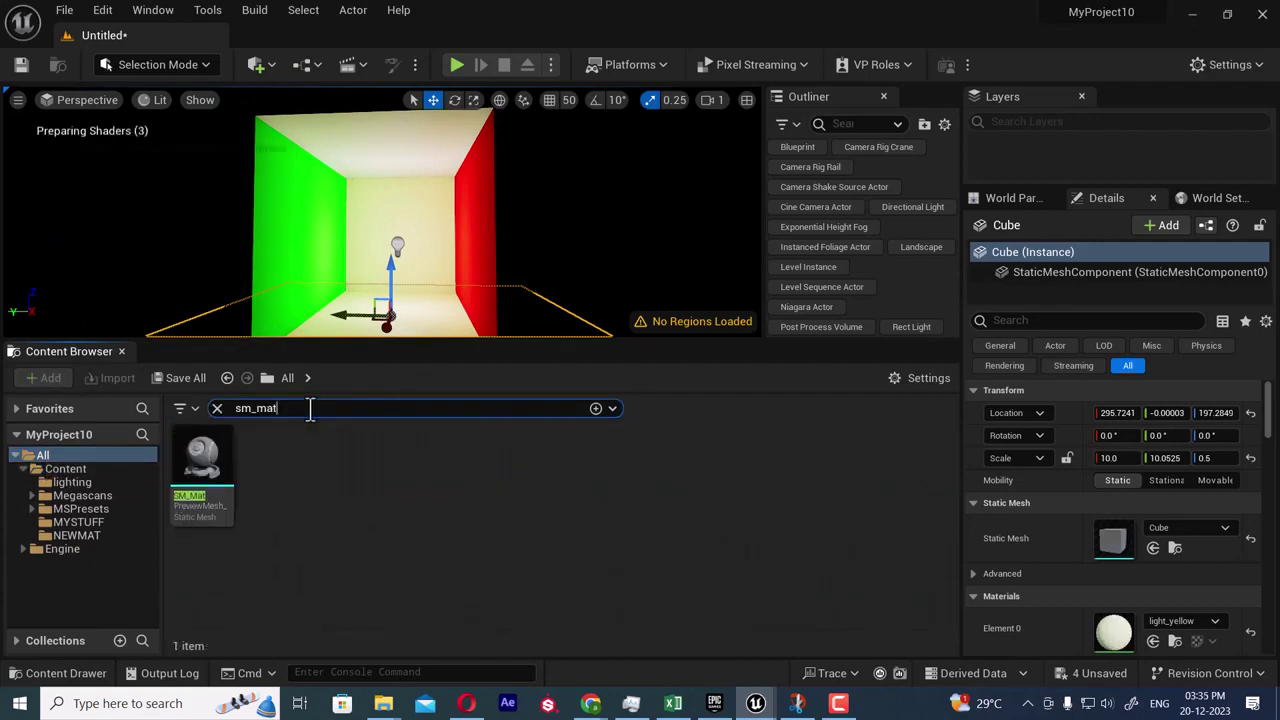
left_click_drag(188, 485, 376, 235)
key("ctrl+z")
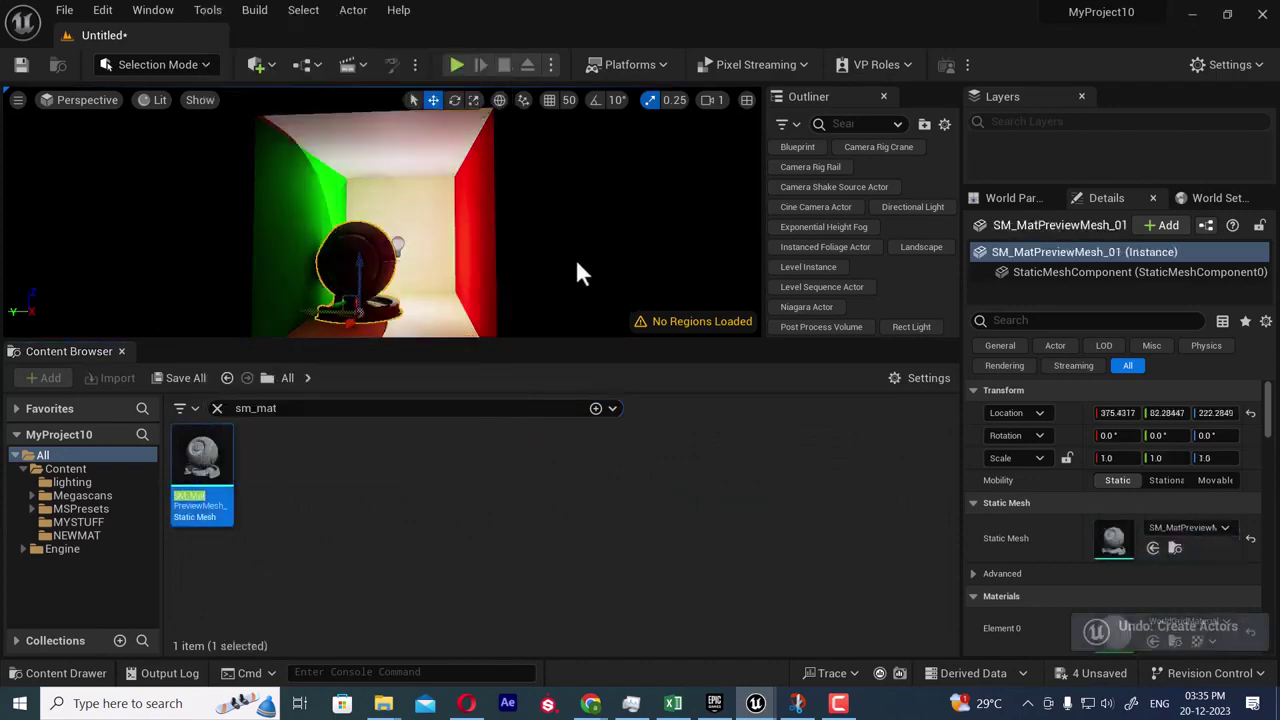
- Move the preview mesh sideways to centre it between the green and red walls, at Y about -1.29
left_click_drag(332, 314, 355, 313)
scroll(610, 273, "down", 3)
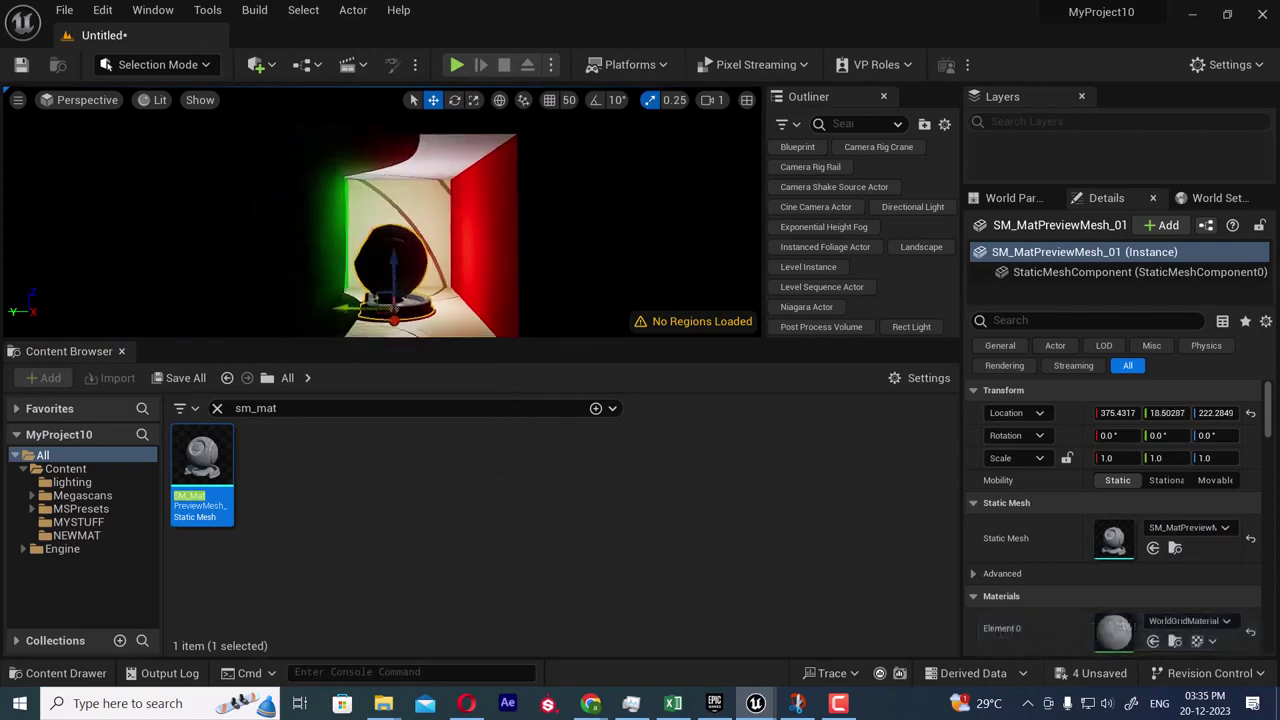
mouse_move(594, 277)
left_mouse_down("alt")
mouse_move(500, 277)
mouse_move(586, 286)
left_mouse_up("alt")
mouse_move(350, 292)
left_mouse_down()
mouse_move(363, 290)
mouse_move(351, 289)
left_mouse_up()
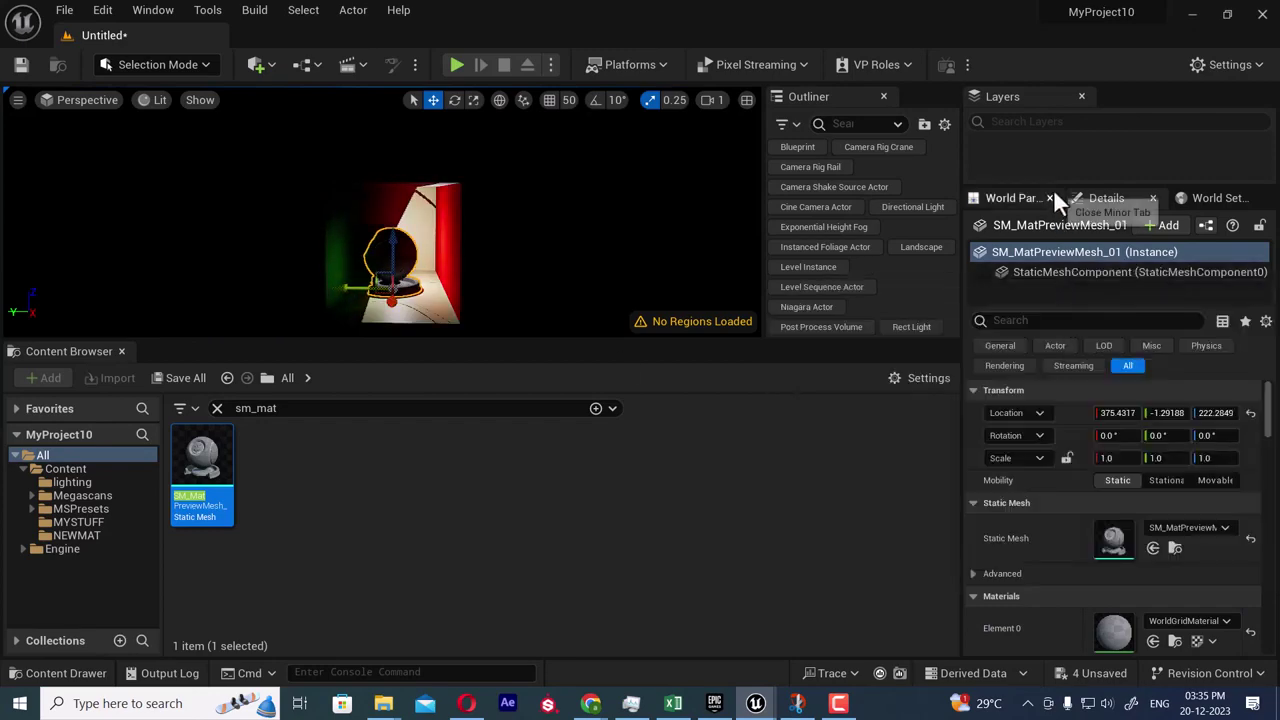
- Enlarge the Details area and its component list, and display the Content folder without the sm_mat filter
left_click_drag(1050, 187, 1044, 131)
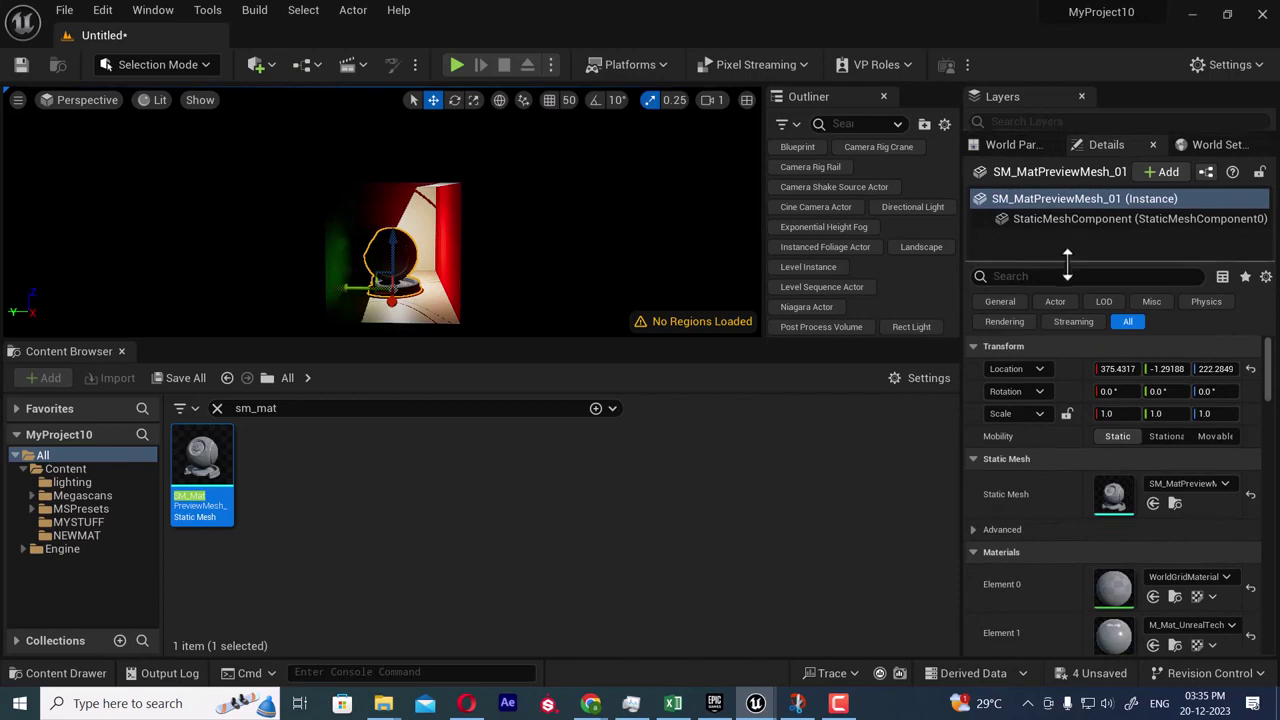
left_click_drag(1067, 262, 1067, 340)
left_click(523, 579)
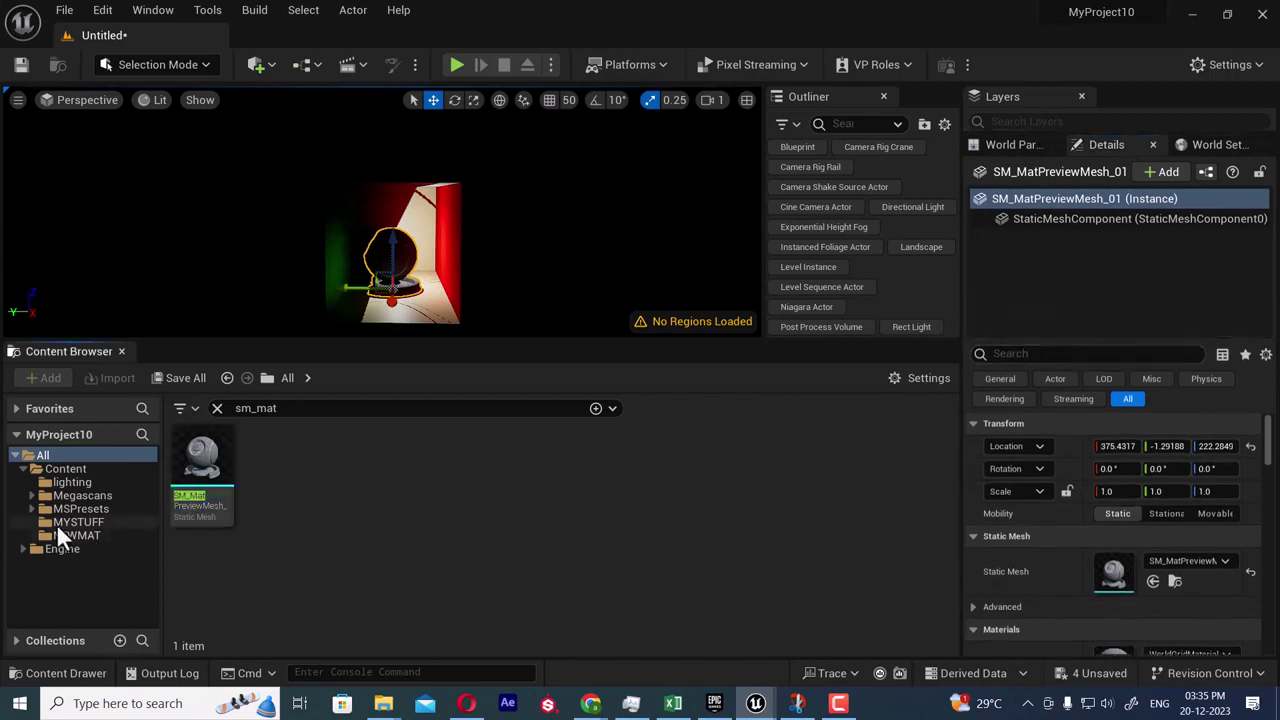
left_click(58, 470)
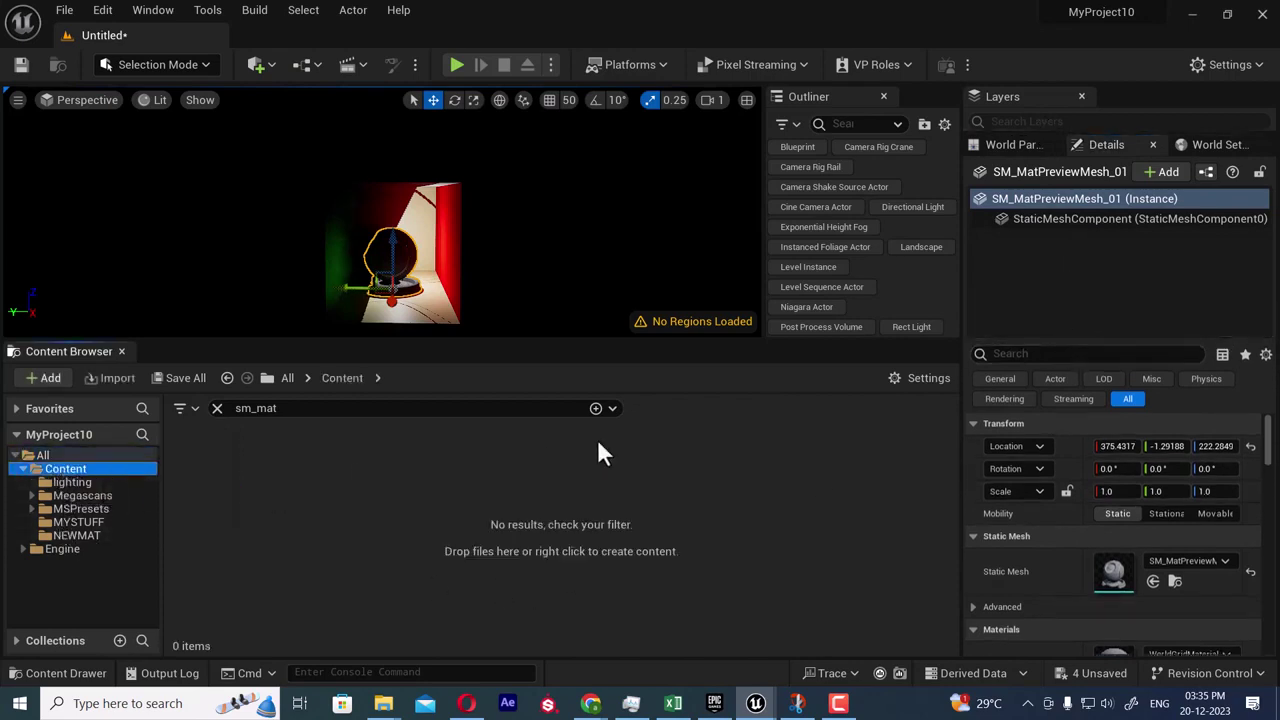
left_click(217, 409)
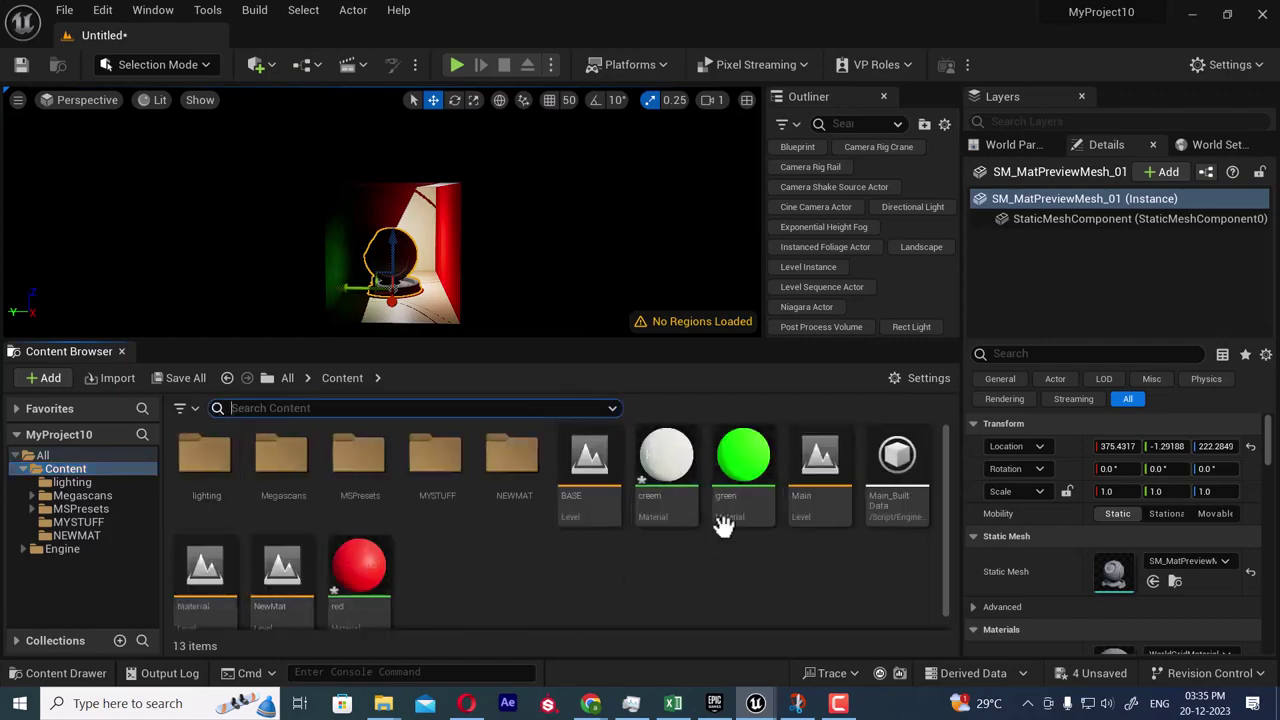
left_click(1117, 217)
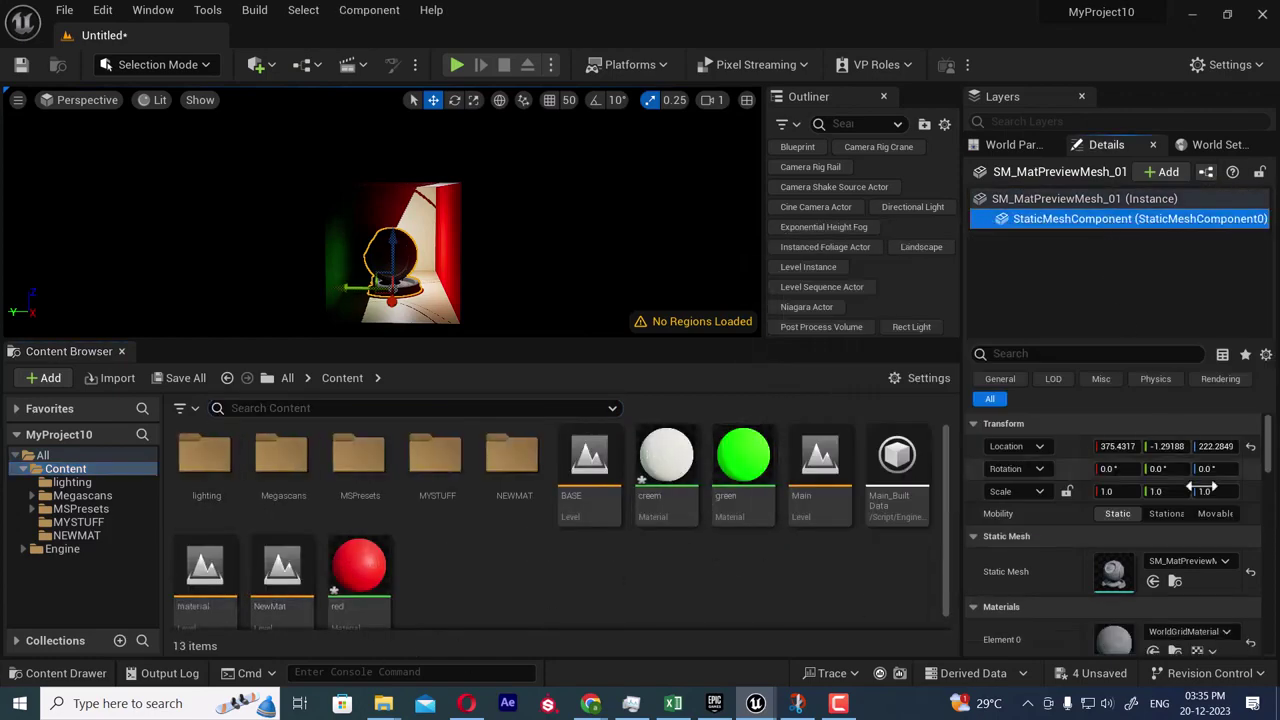
left_click(1012, 145)
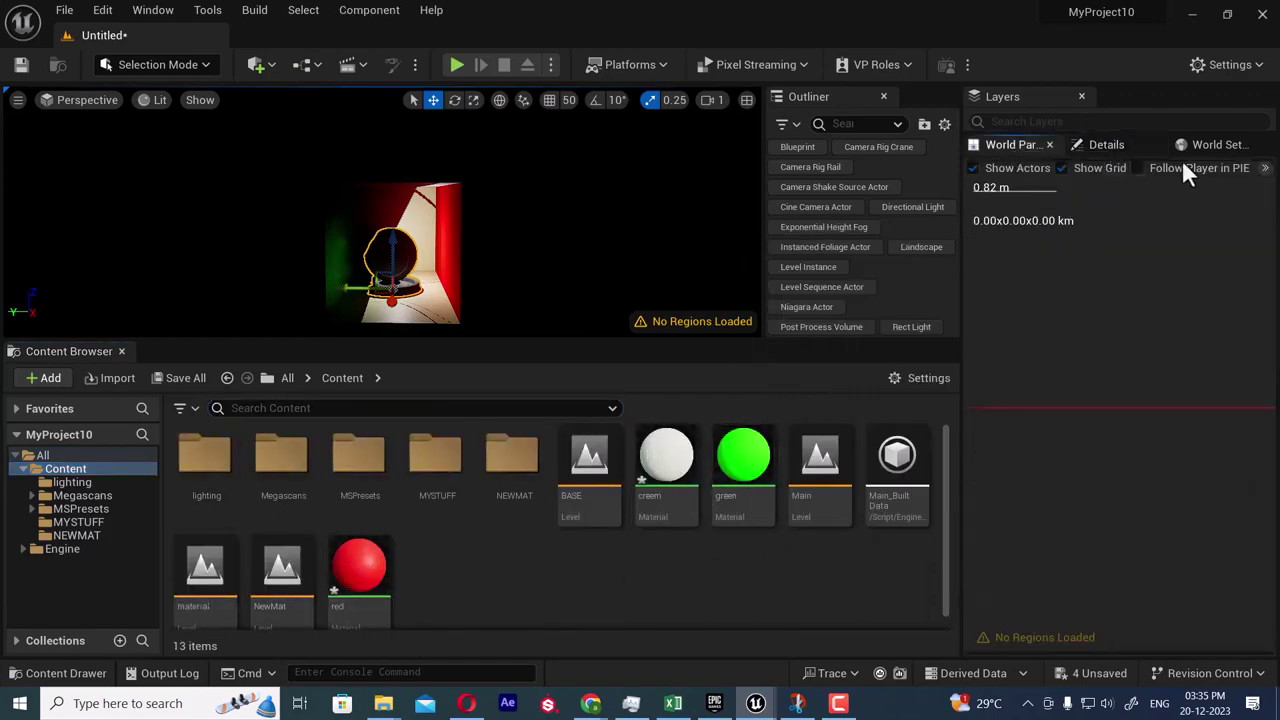
left_click(1225, 145)
left_click(1116, 145)
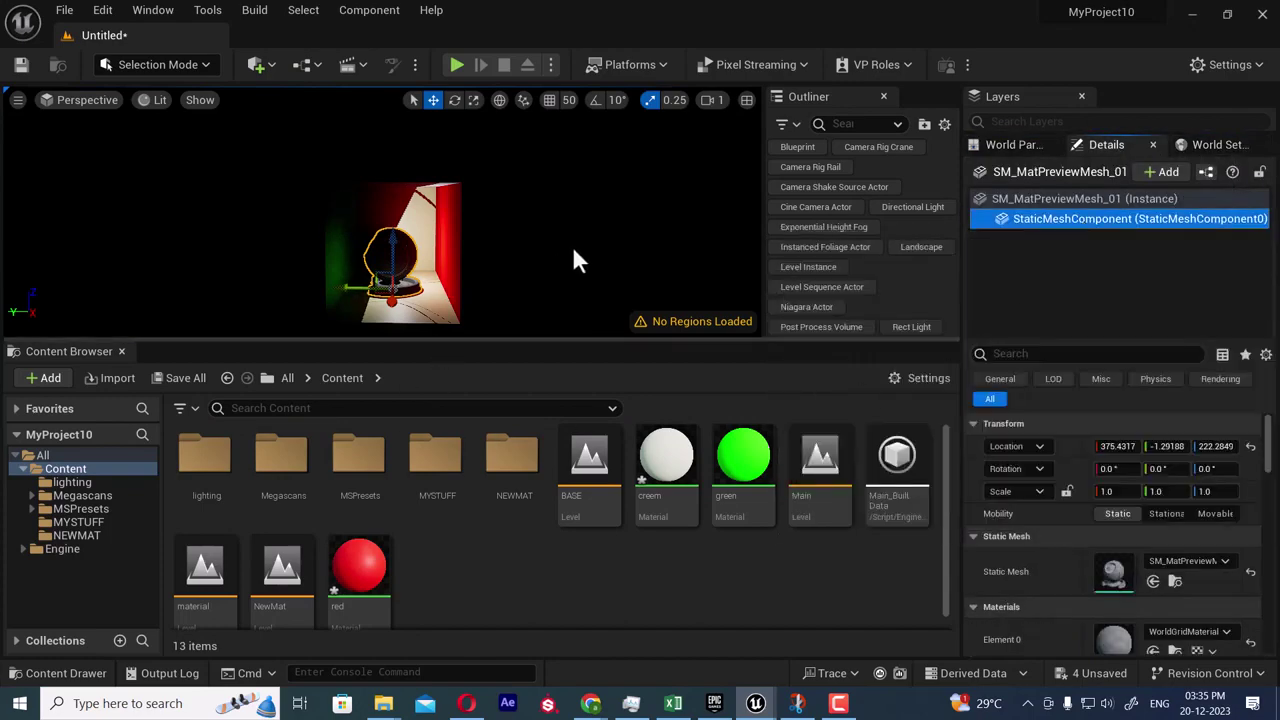
- Enlarge the viewport and move the preview mesh forward towards the room's open front, to X about 891
left_click_drag(573, 248, 537, 297, "alt")
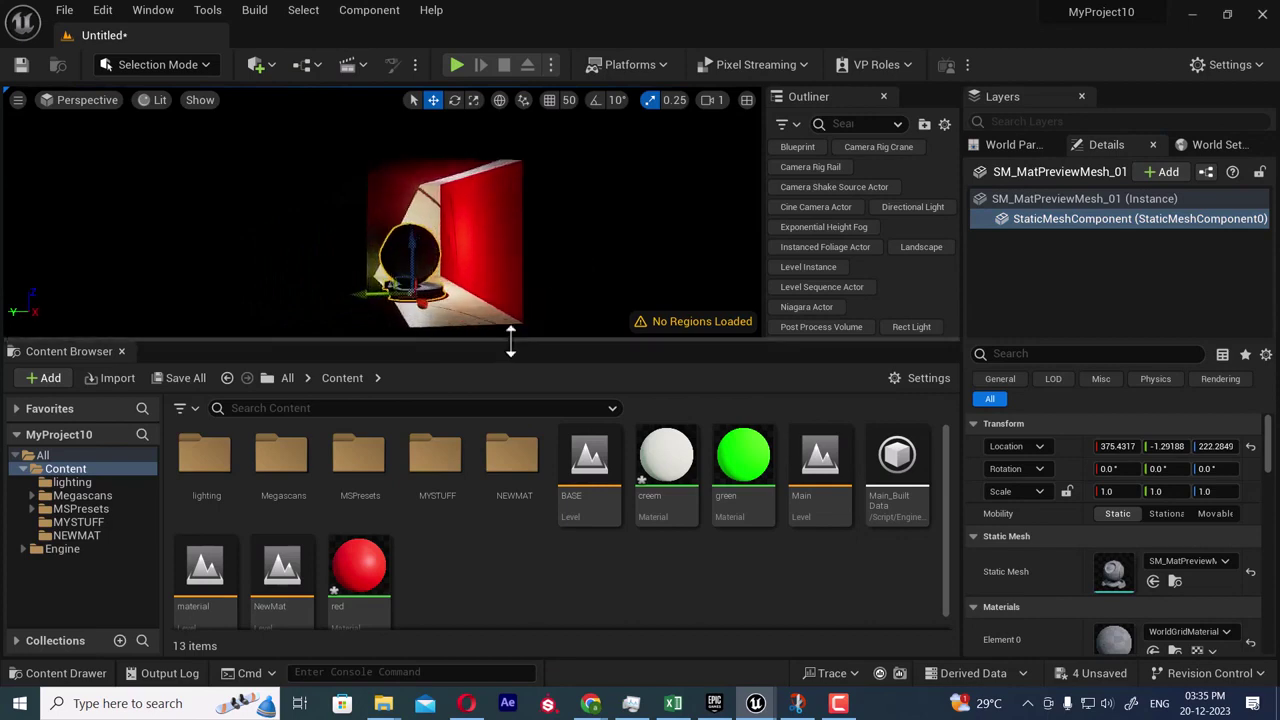
left_click_drag(510, 340, 510, 458)
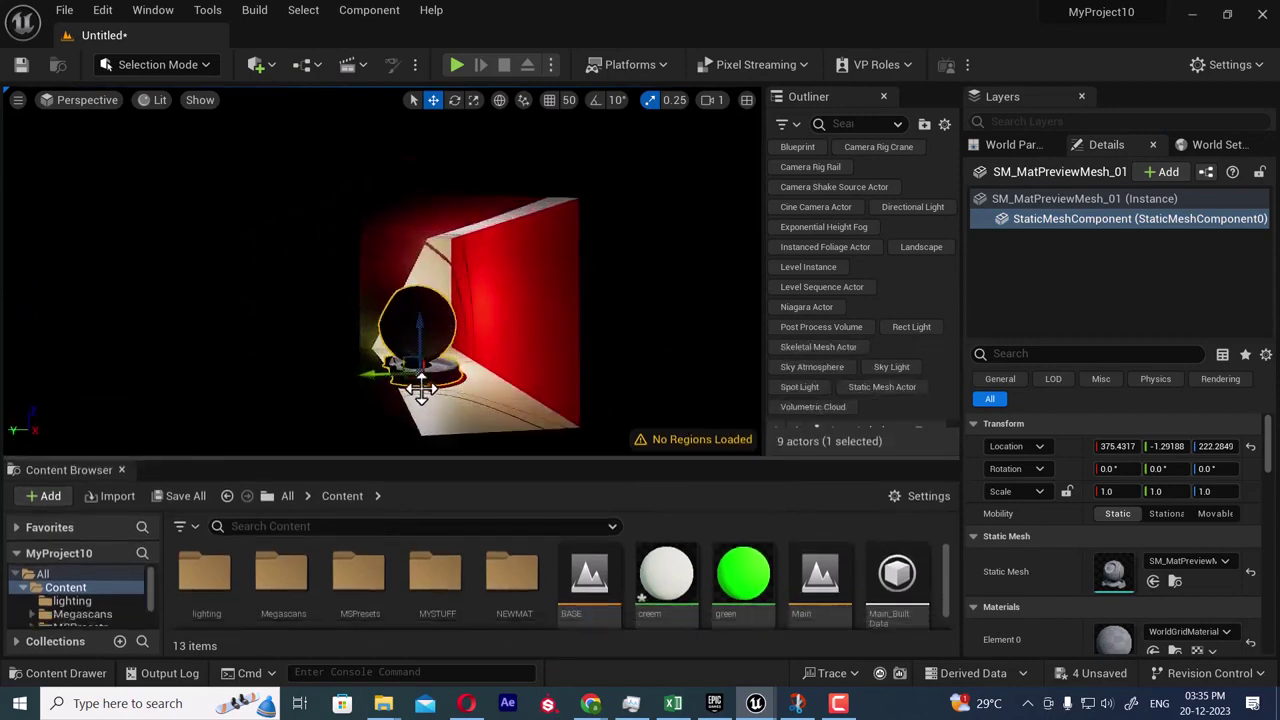
left_click_drag(420, 390, 434, 440)
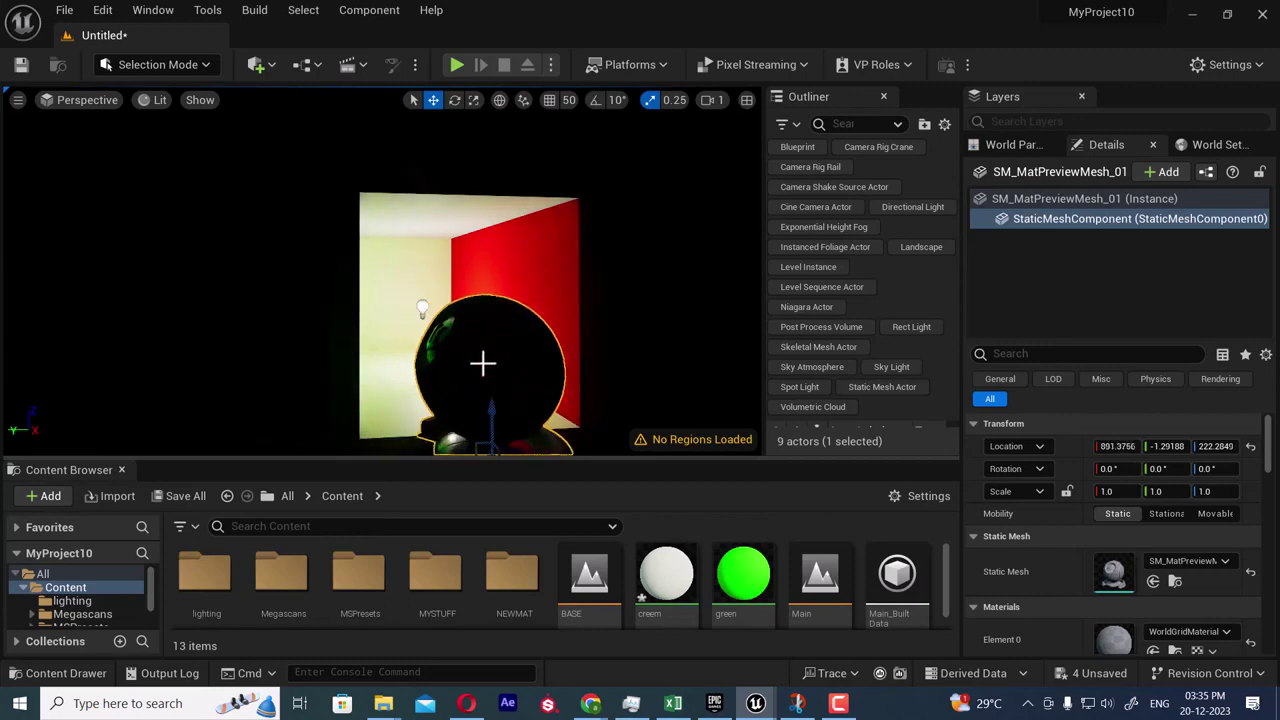
- Move the point light forward towards the preview mesh, and select the mesh again
left_click(419, 306)
left_click_drag(431, 313, 491, 373)
left_click(484, 398)
scroll(627, 335, "down", 2)
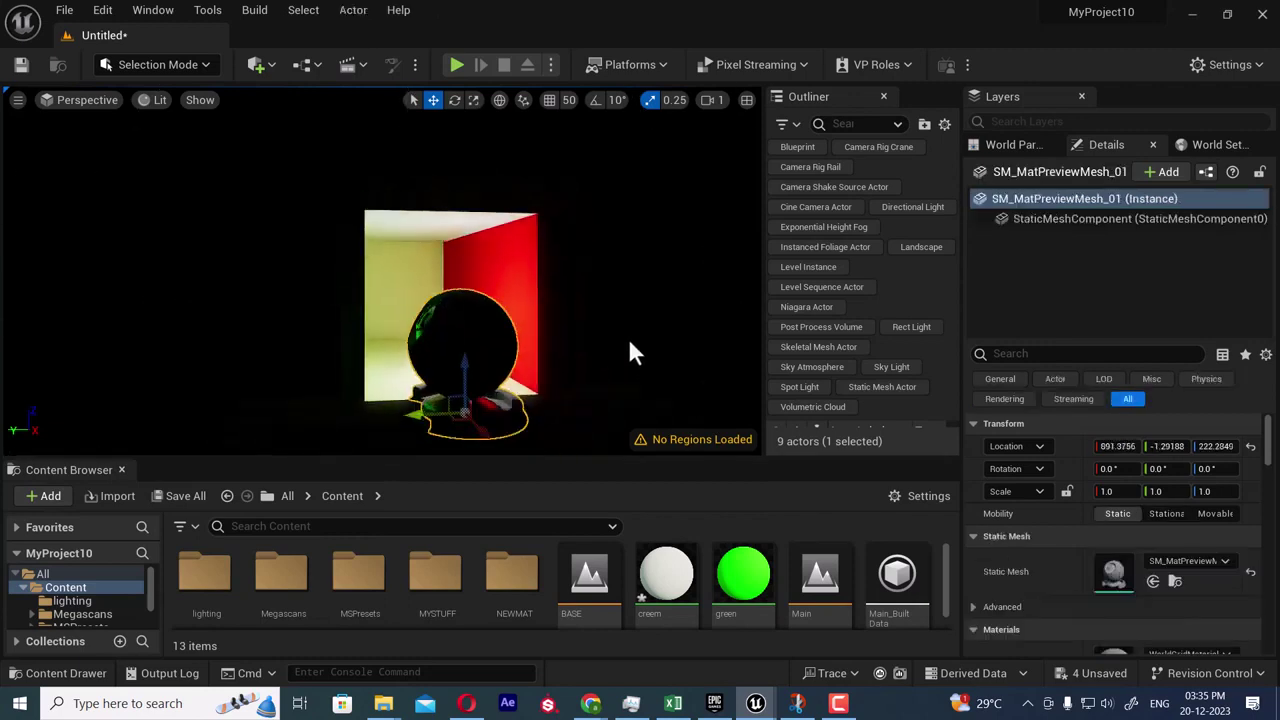
- Move the preview mesh back inside the room behind the point light, to X about 402
left_click_drag(478, 432, 424, 320)
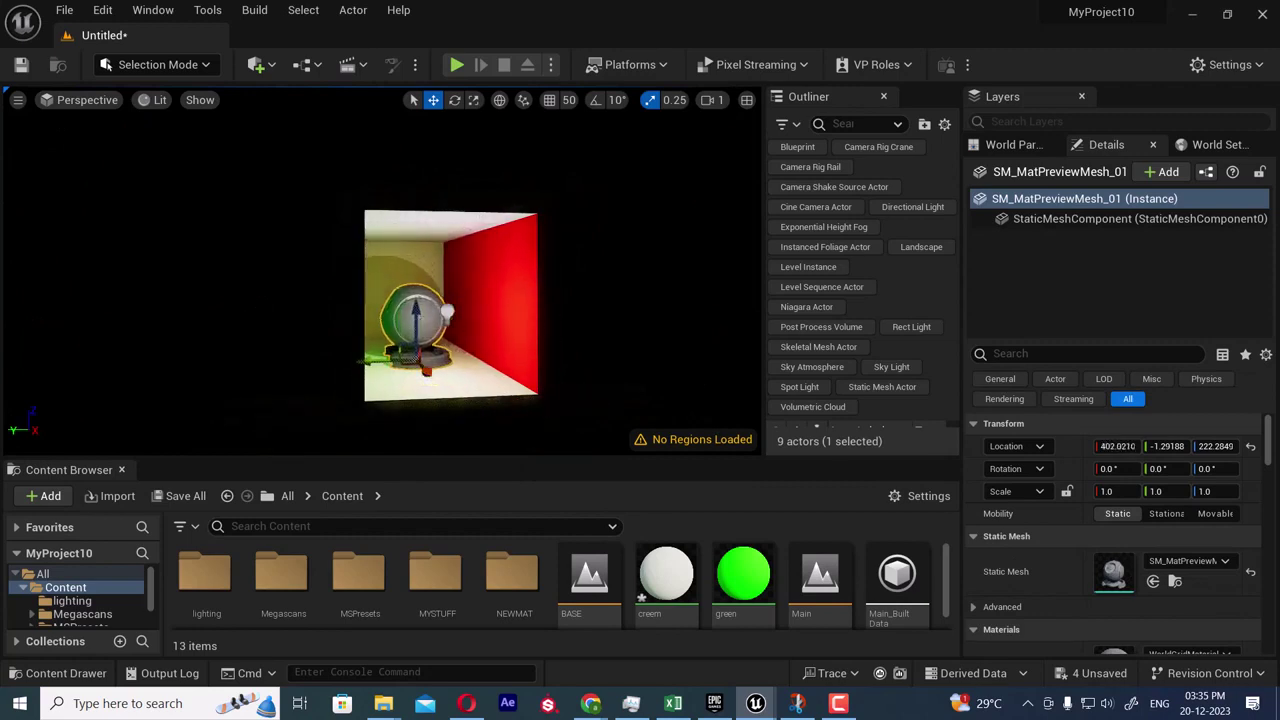
left_click_drag(644, 328, 510, 328, "alt")
scroll(644, 328, "up", 1)
left_click_drag(644, 328, 730, 328, "alt")
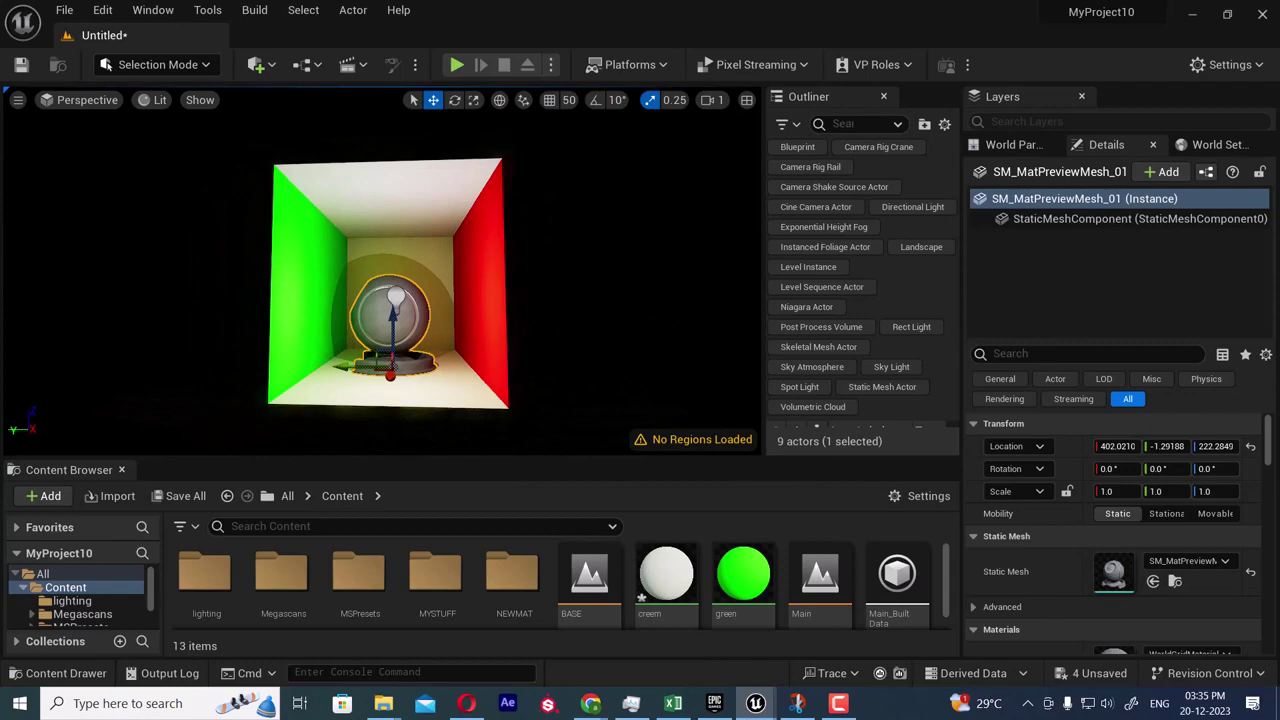
- Open the blue material from the lighting folder, add a Constant3Vector node and wire its red-channel output to Base Color
left_click(76, 601)
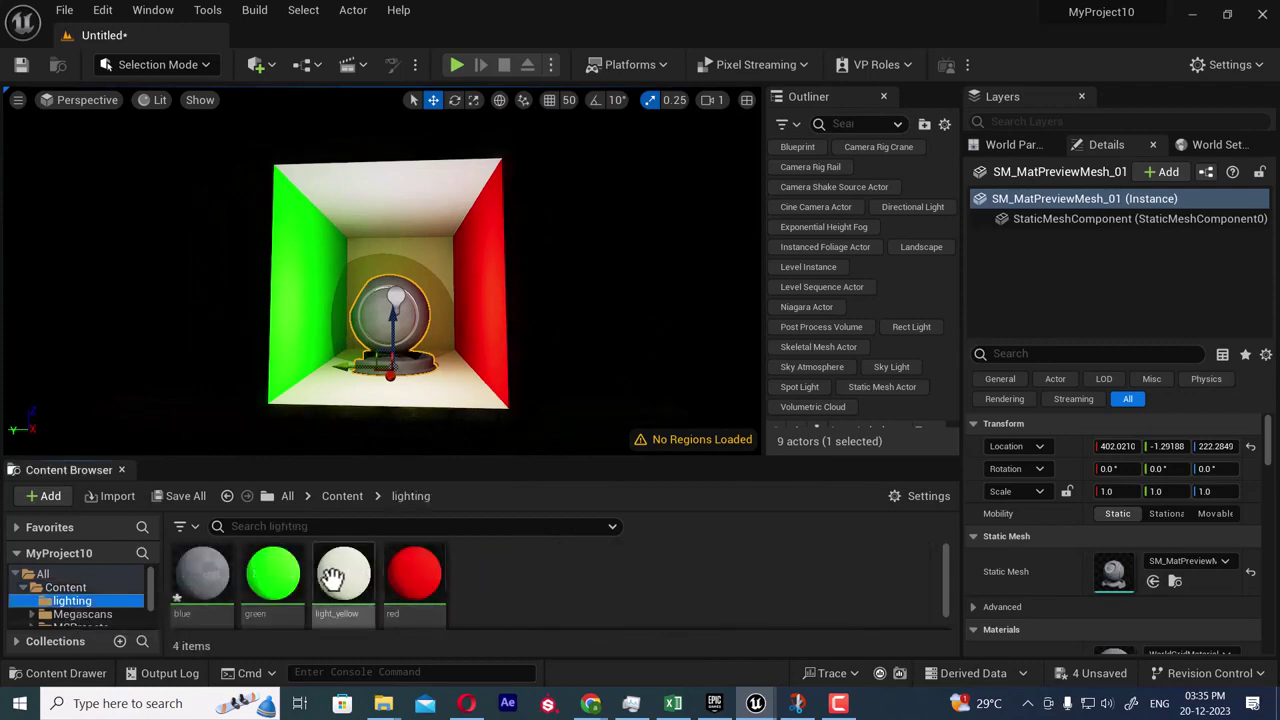
double_click(203, 573)
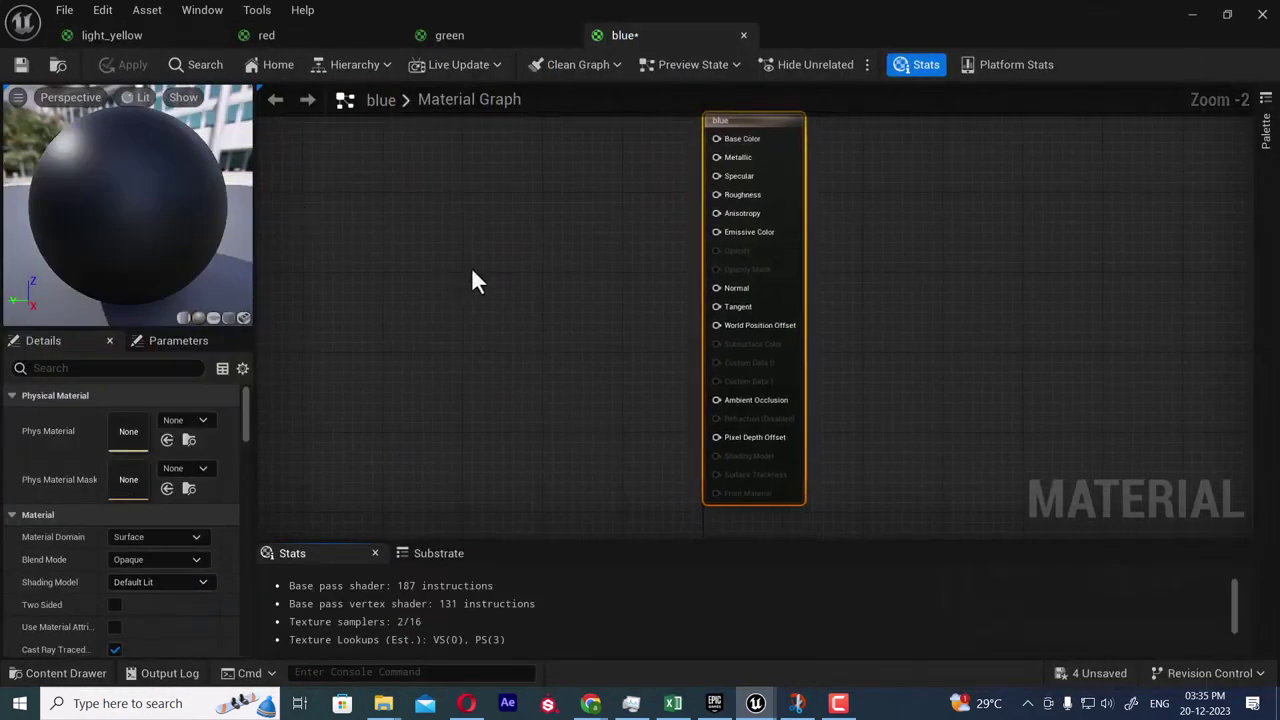
left_click(489, 234)
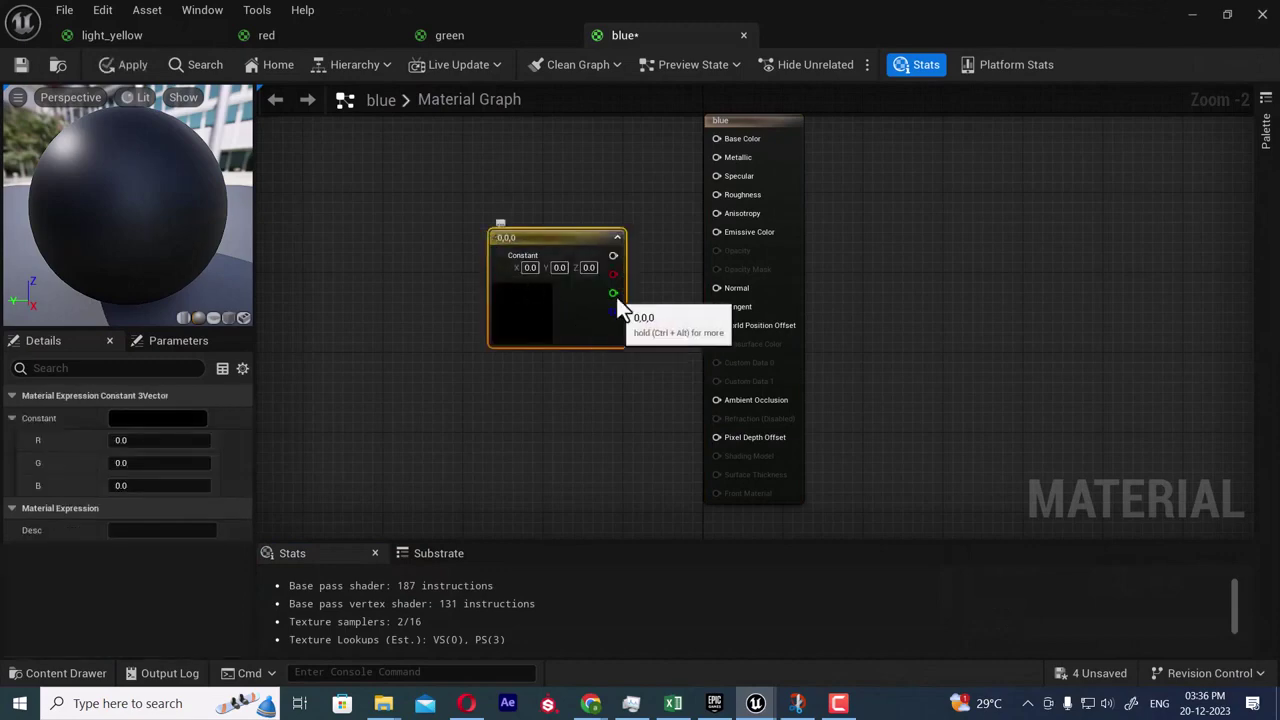
left_click_drag(688, 200, 716, 138)
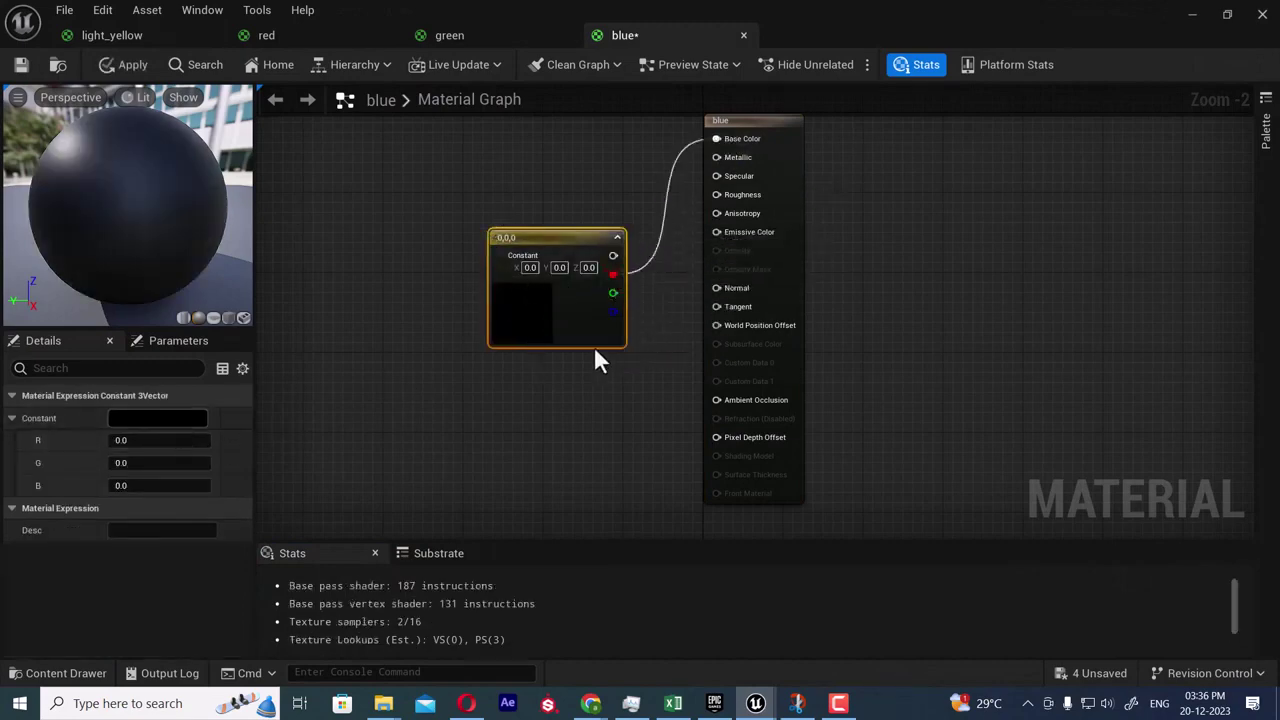
- Set the Constant3Vector's colour to pure blue with R 0.0, G 0.0 and B 1.0
double_click(531, 306)
left_click_drag(654, 383, 582, 309)
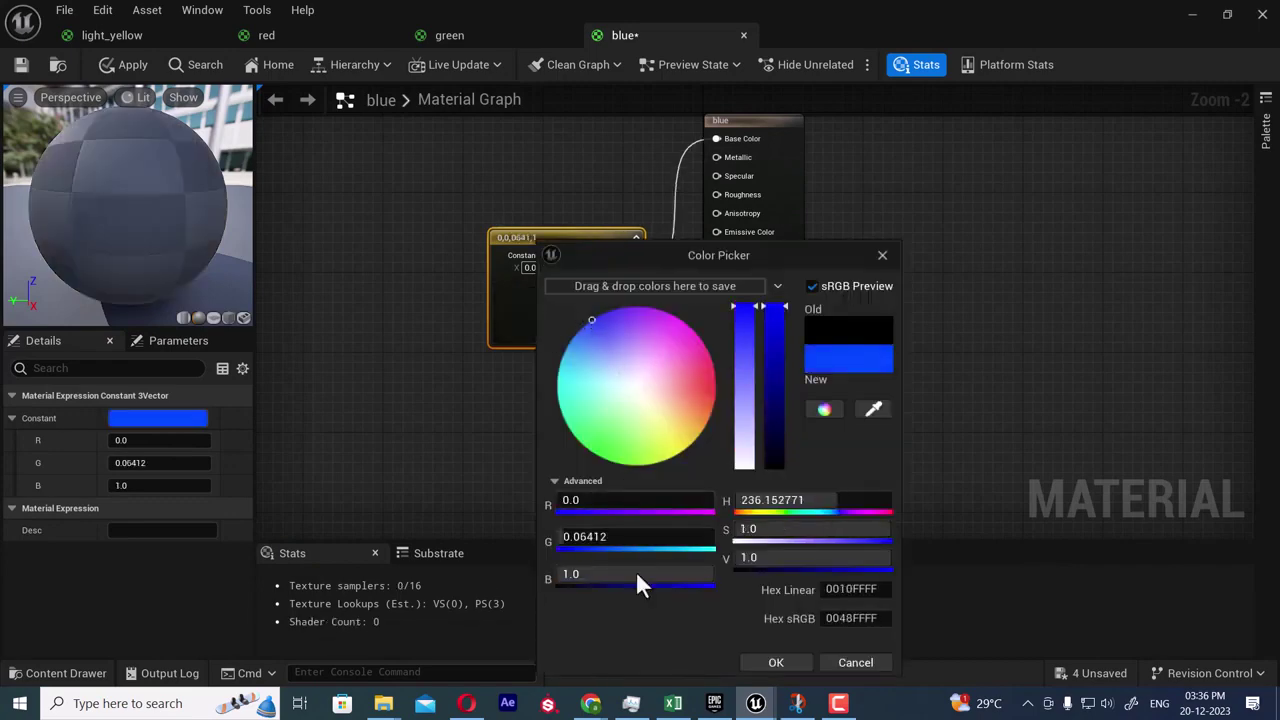
left_click_drag(680, 257, 728, 190)
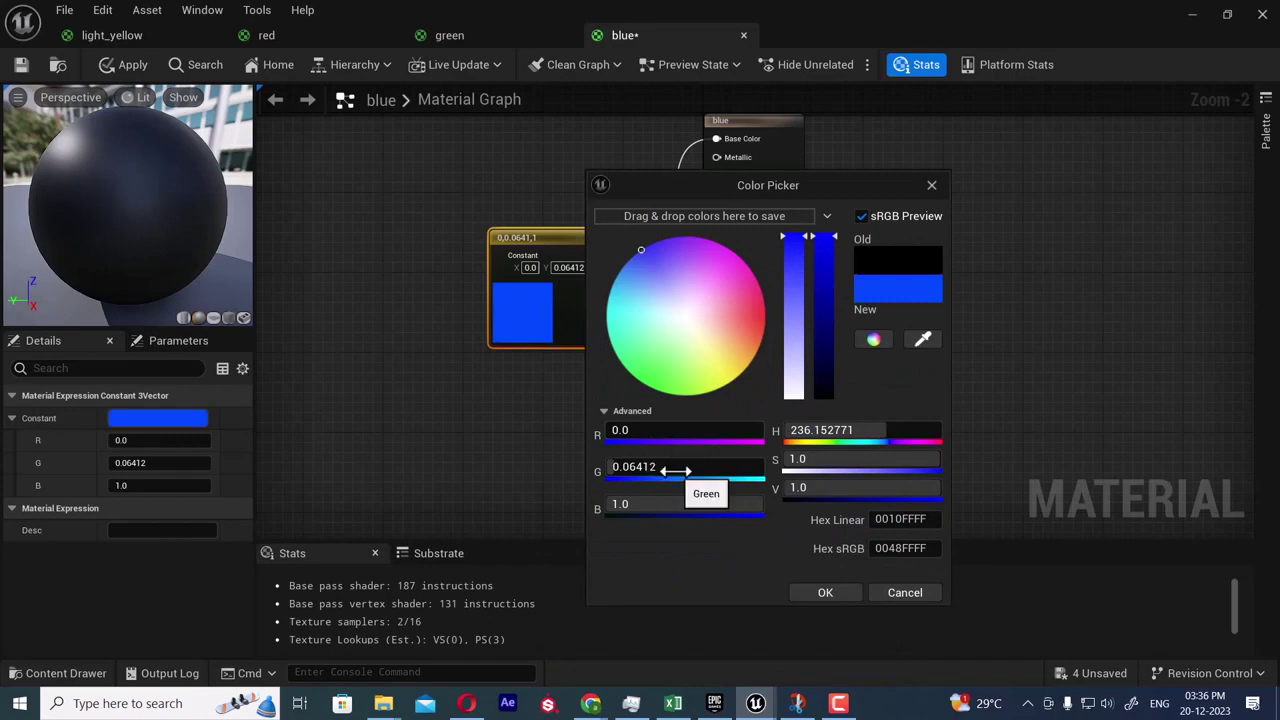
left_click_drag(673, 470, 644, 470)
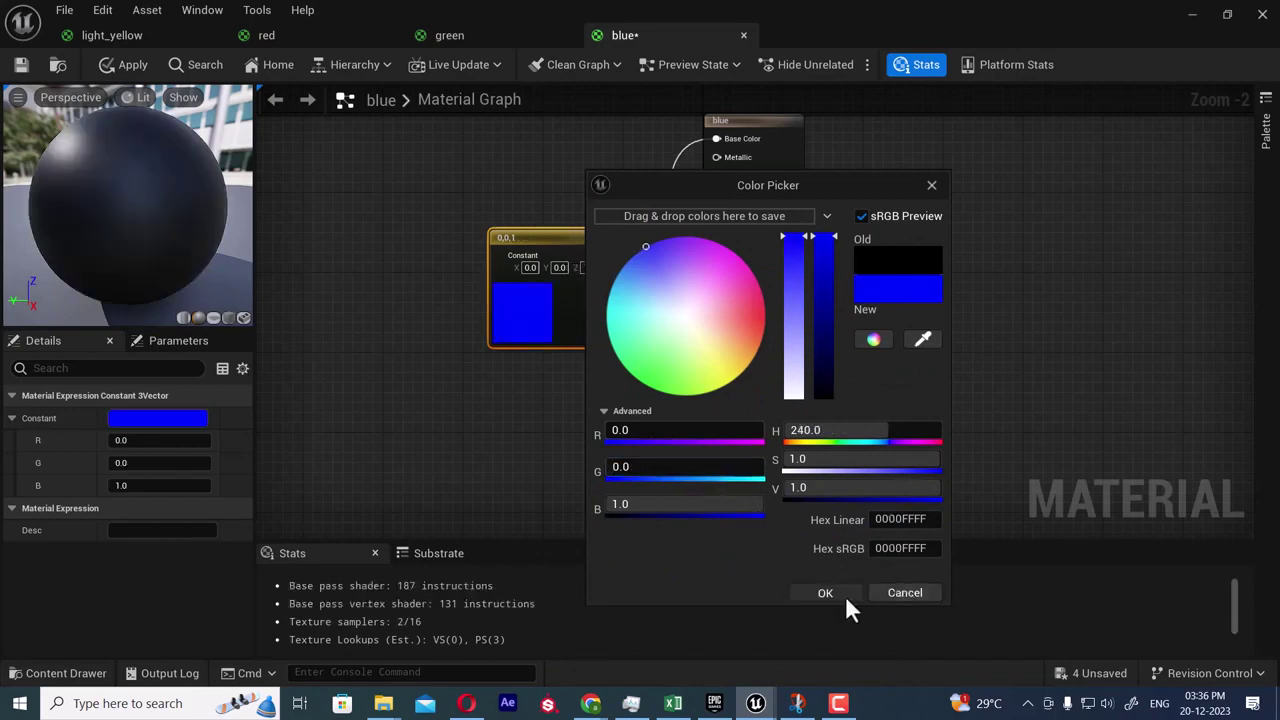
left_click(845, 595)
left_click(668, 432)
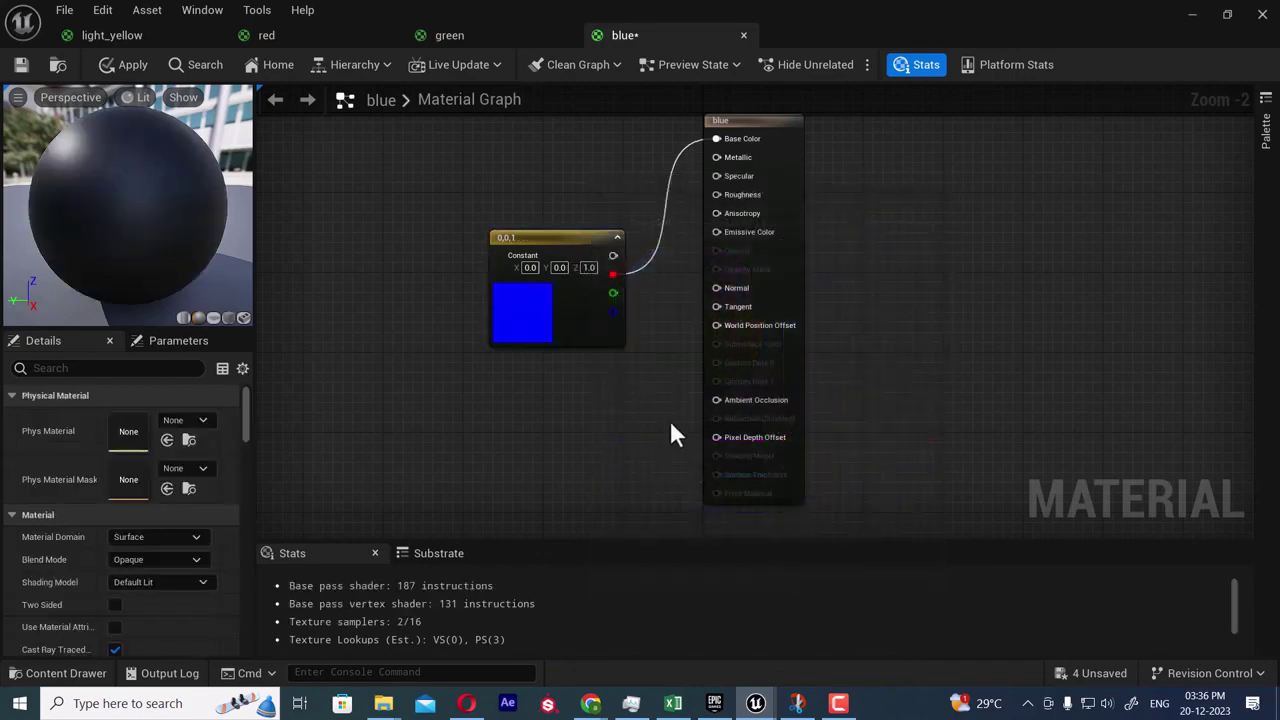
- Add a scalar Constant node below the blue vector node and space the two nodes apart
left_click(616, 394)
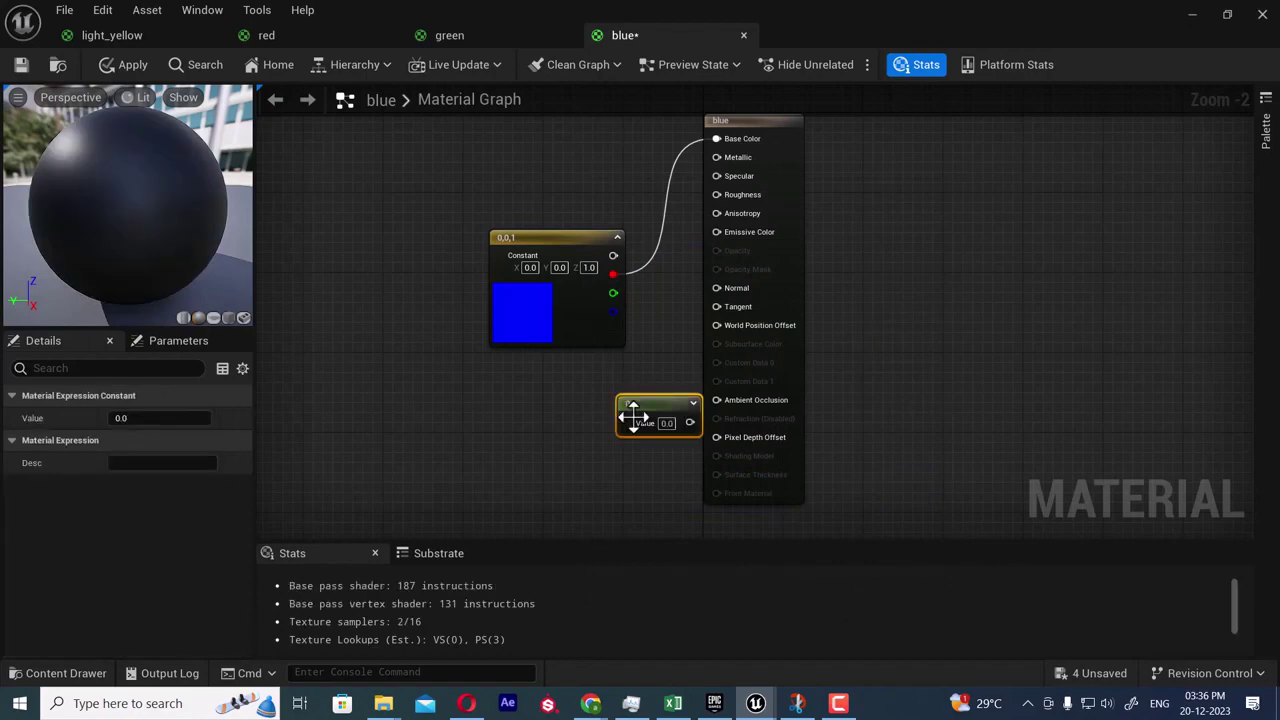
left_click_drag(660, 420, 577, 420)
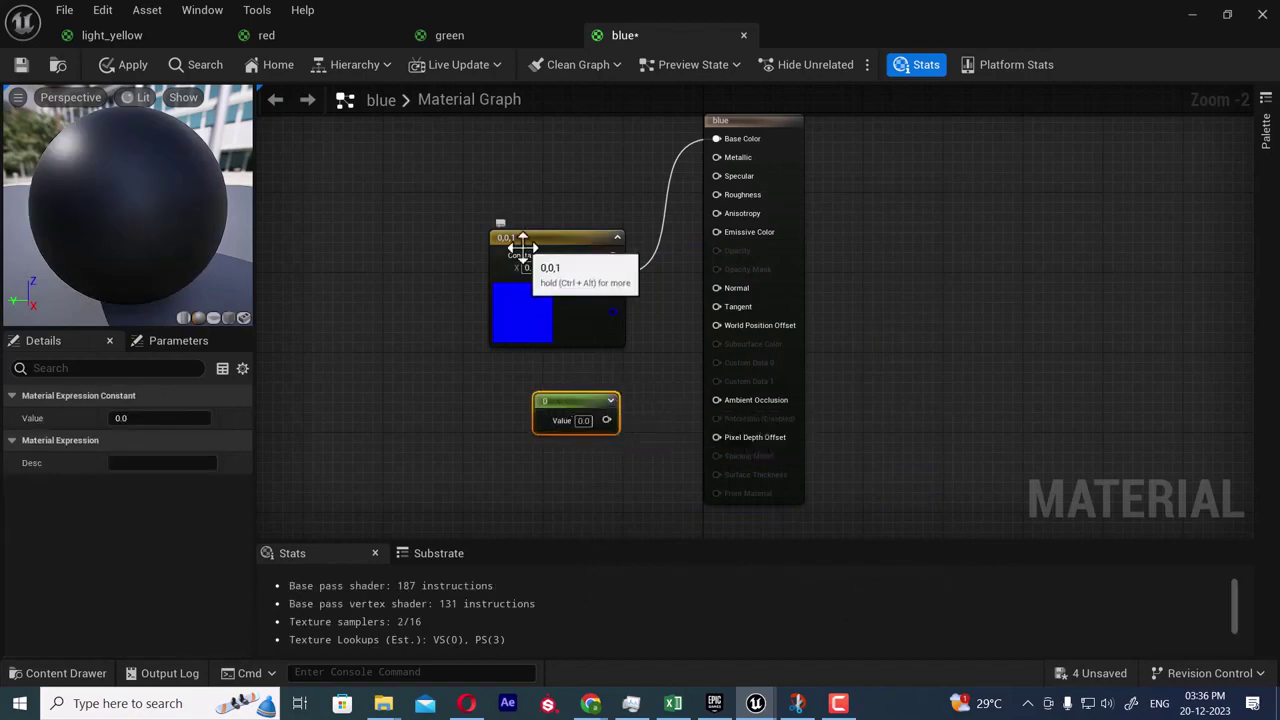
left_click_drag(523, 251, 500, 219)
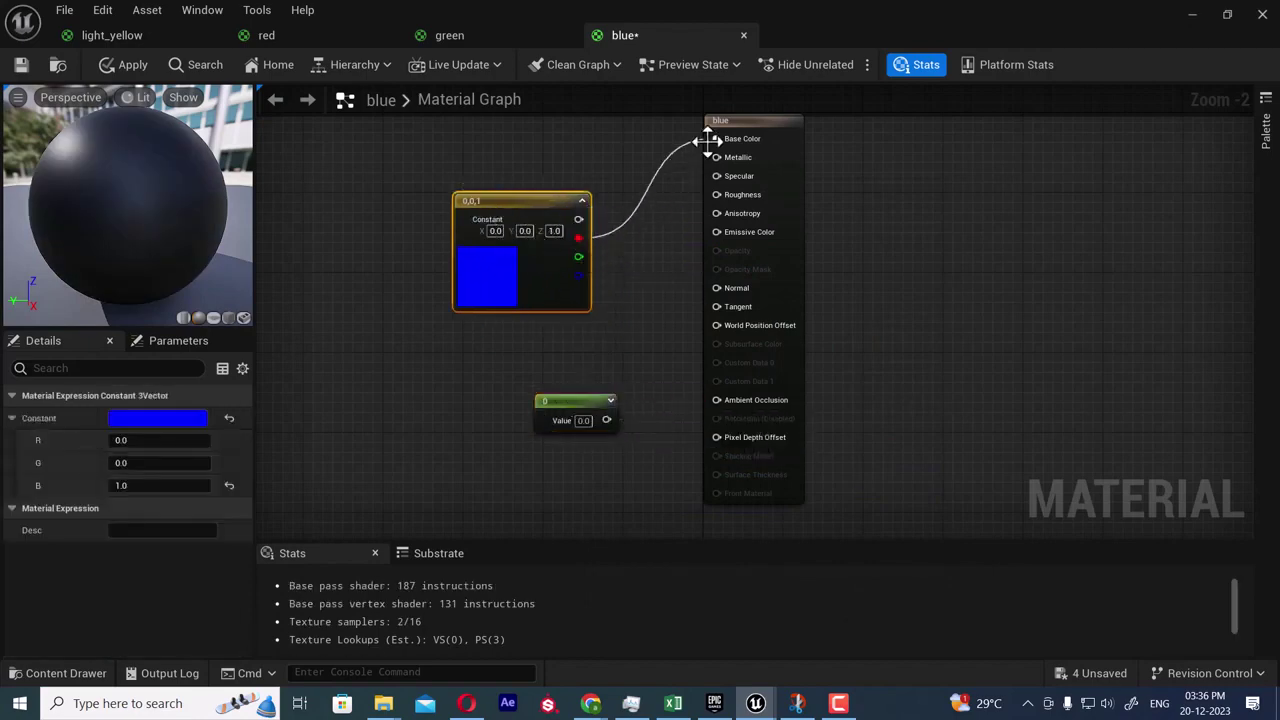
- Replace the red-channel link to Base Color with the vector's combined colour output, and save the blue material
left_click(612, 247)
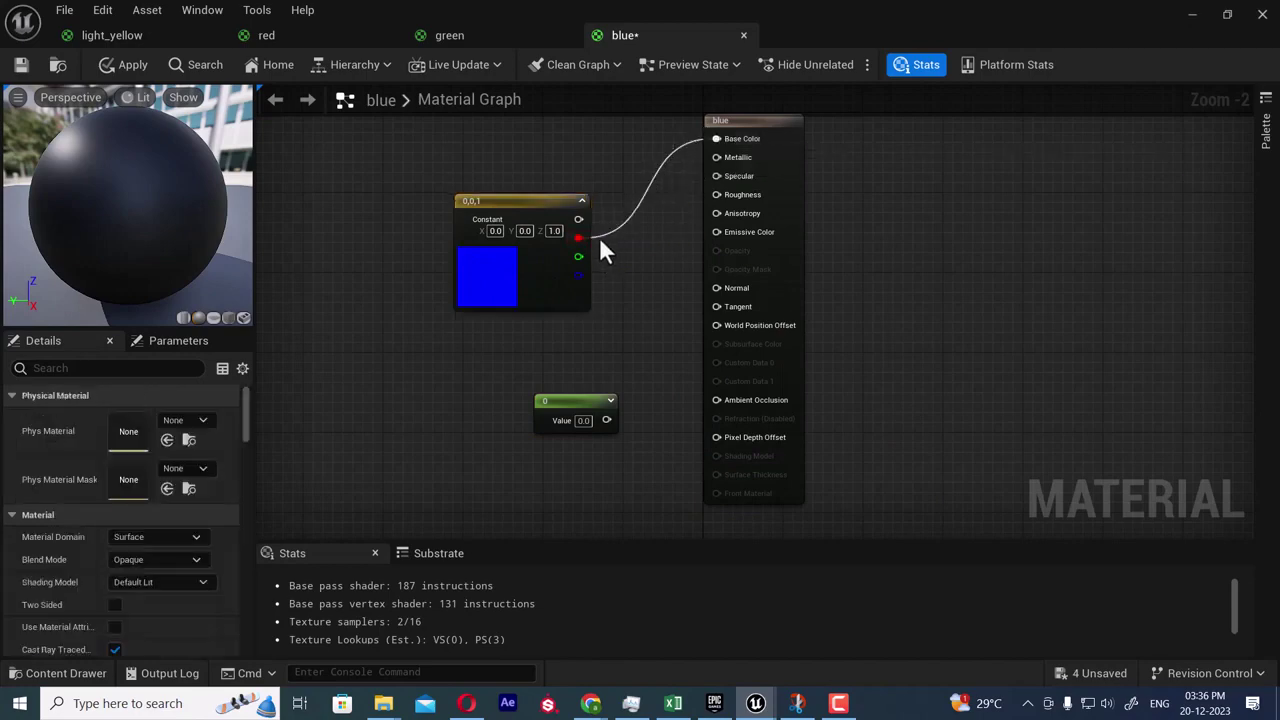
left_click(594, 236, "alt")
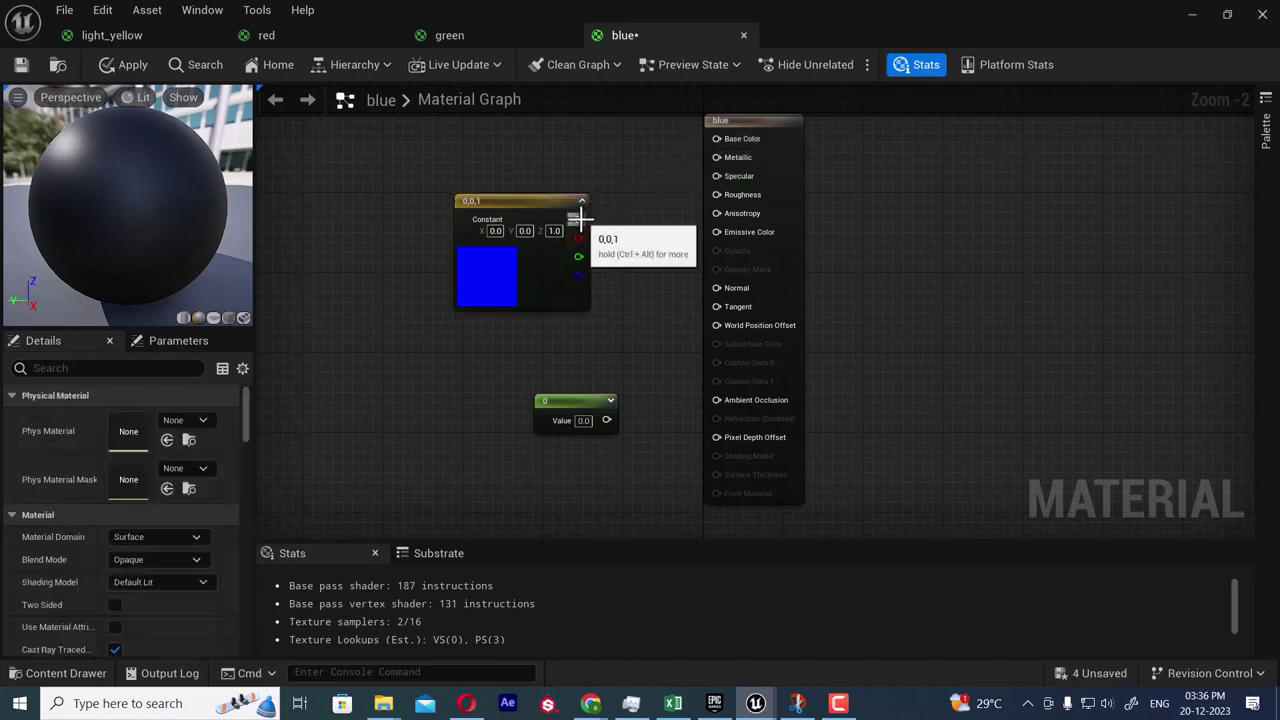
left_click_drag(578, 219, 714, 138)
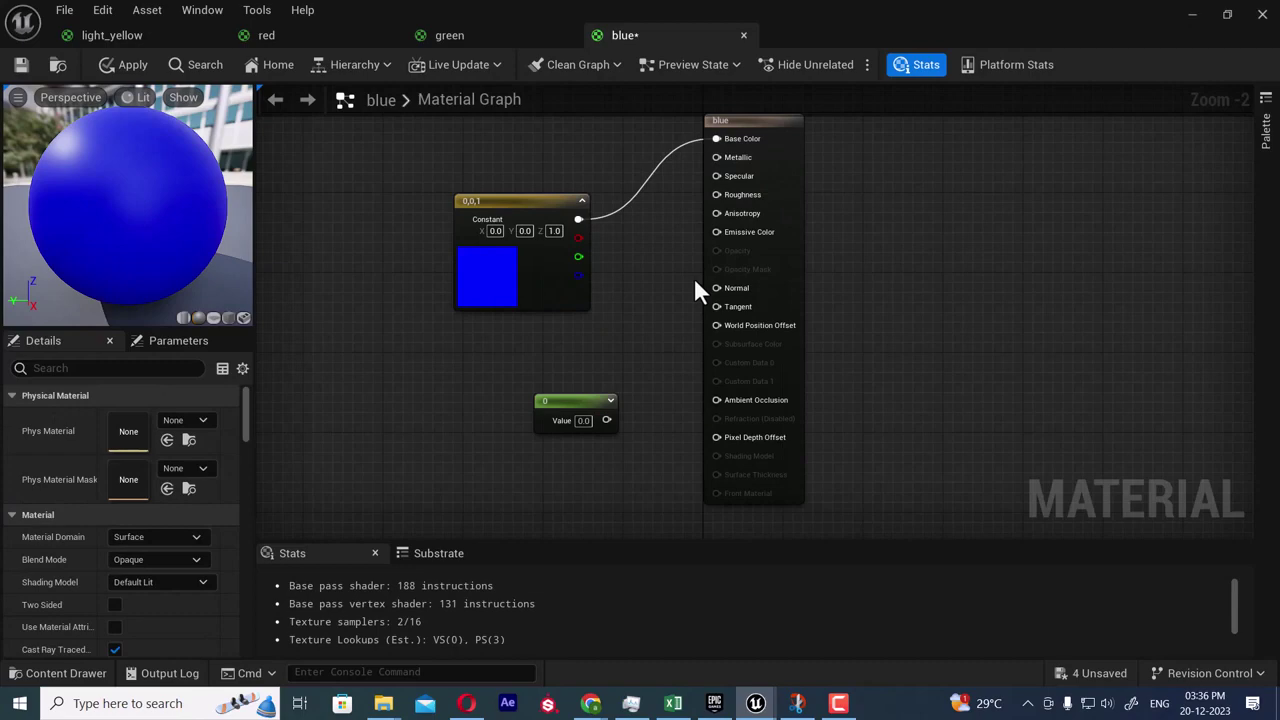
left_click(21, 64)
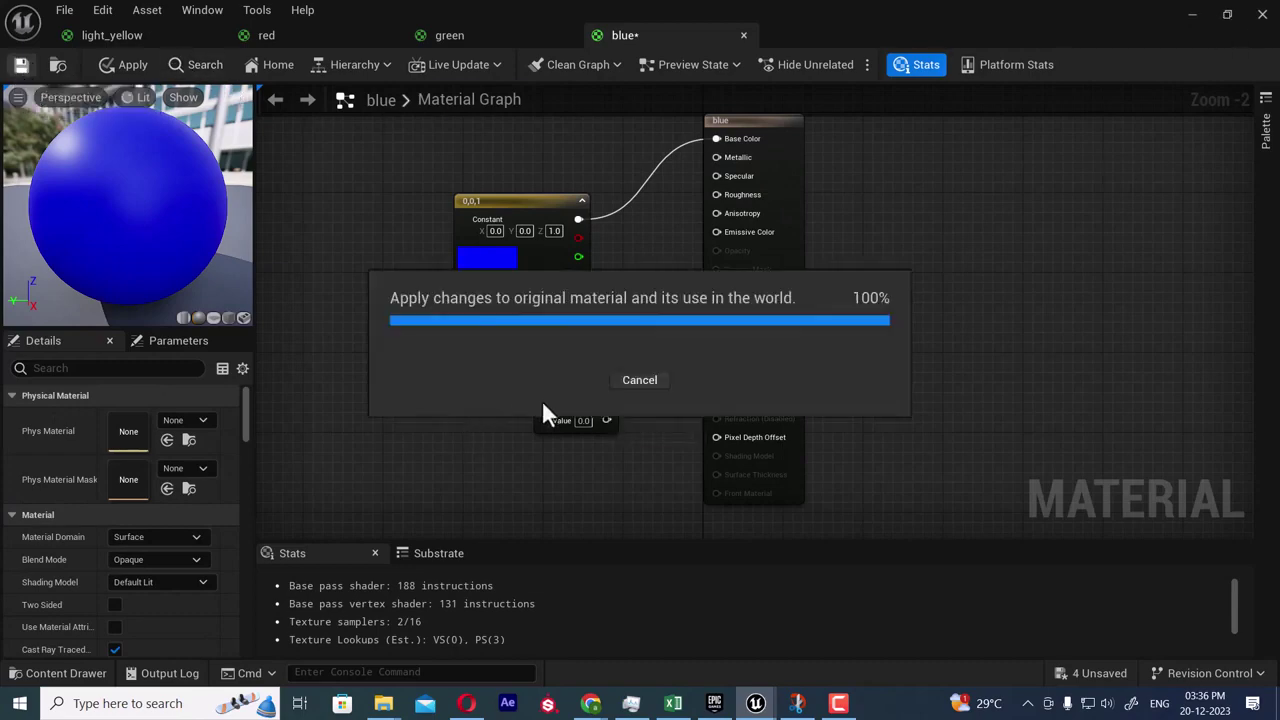
- Return to the level, apply the blue material to the preview mesh and rotate it about its vertical axis to about -90.6°
left_click(1194, 15)
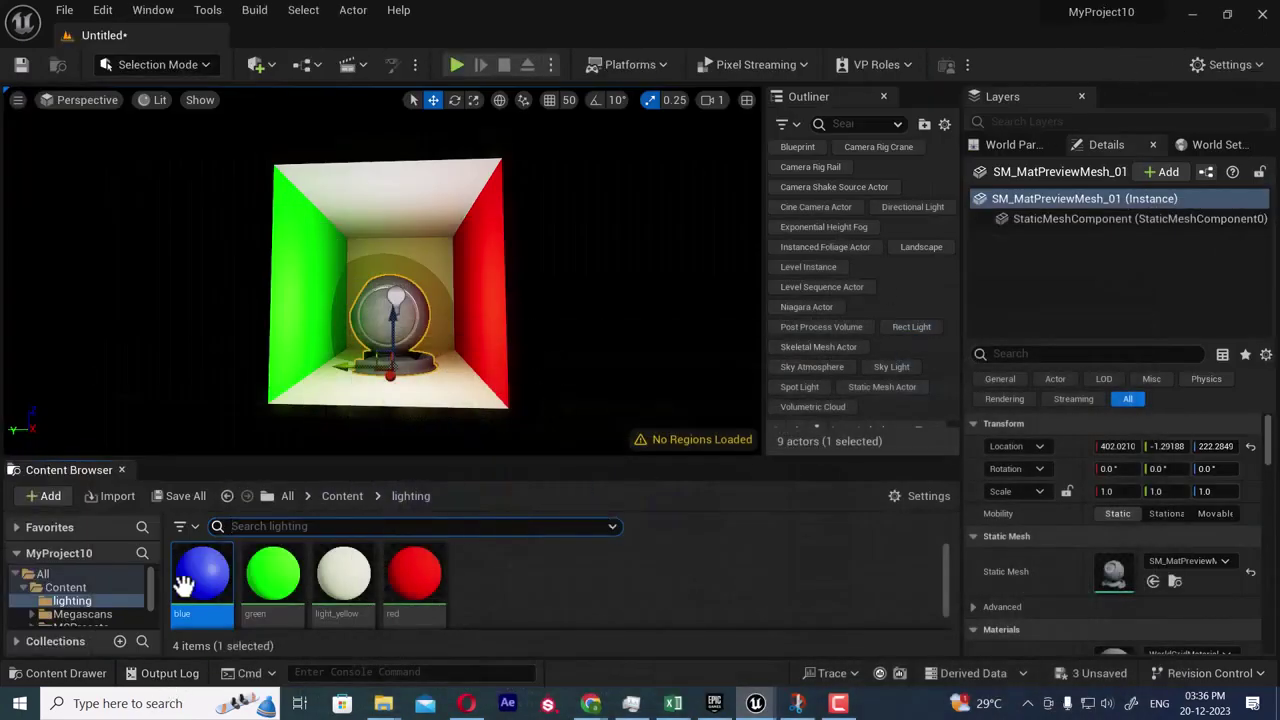
left_click_drag(275, 505, 390, 318)
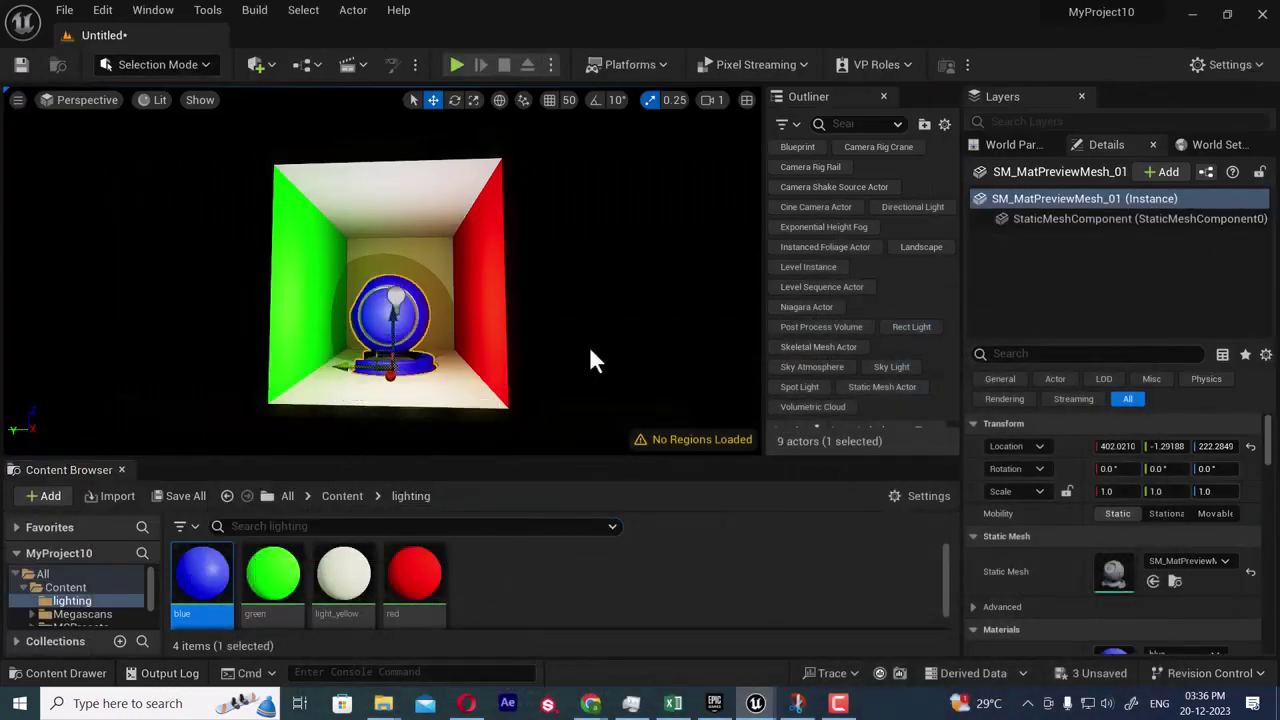
left_click_drag(598, 365, 580, 380)
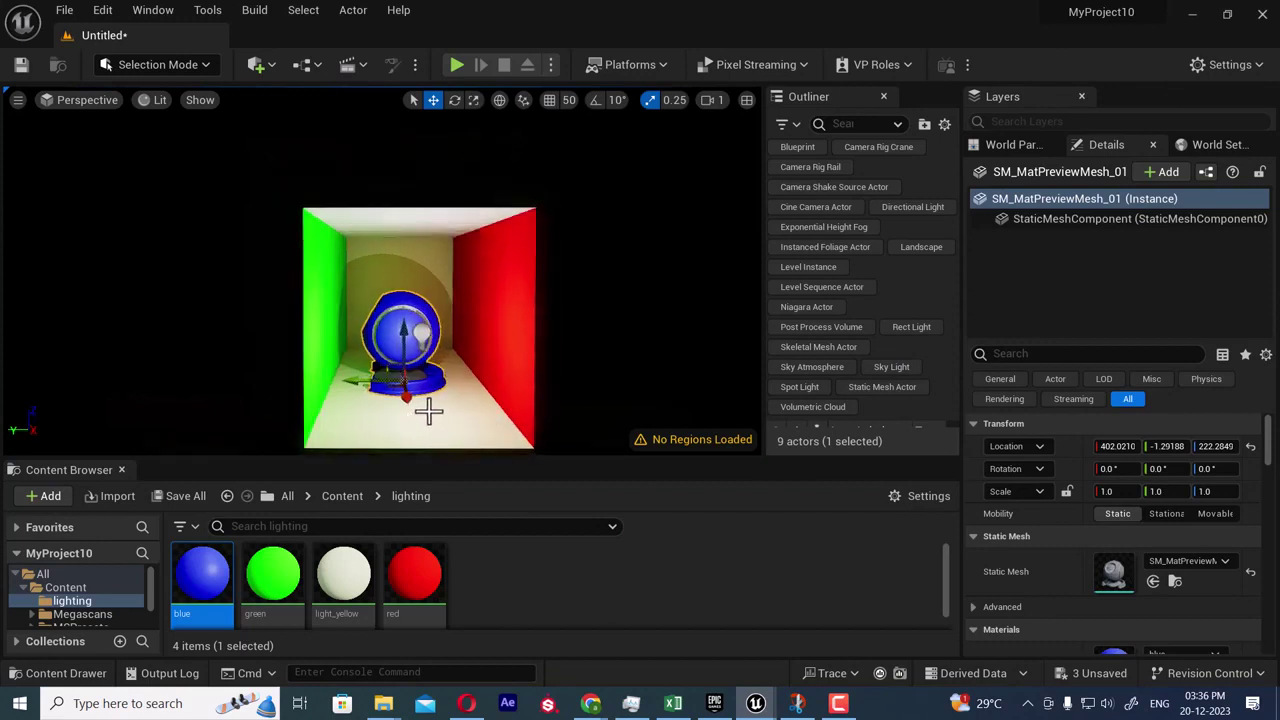
key("e")
left_click_drag(370, 404, 455, 425)
mouse_move(650, 326)
left_mouse_down("alt")
mouse_move(600, 322)
mouse_move(625, 332)
mouse_move(640, 305)
left_mouse_up("alt")
left_click_drag(636, 256, 595, 285, "alt")
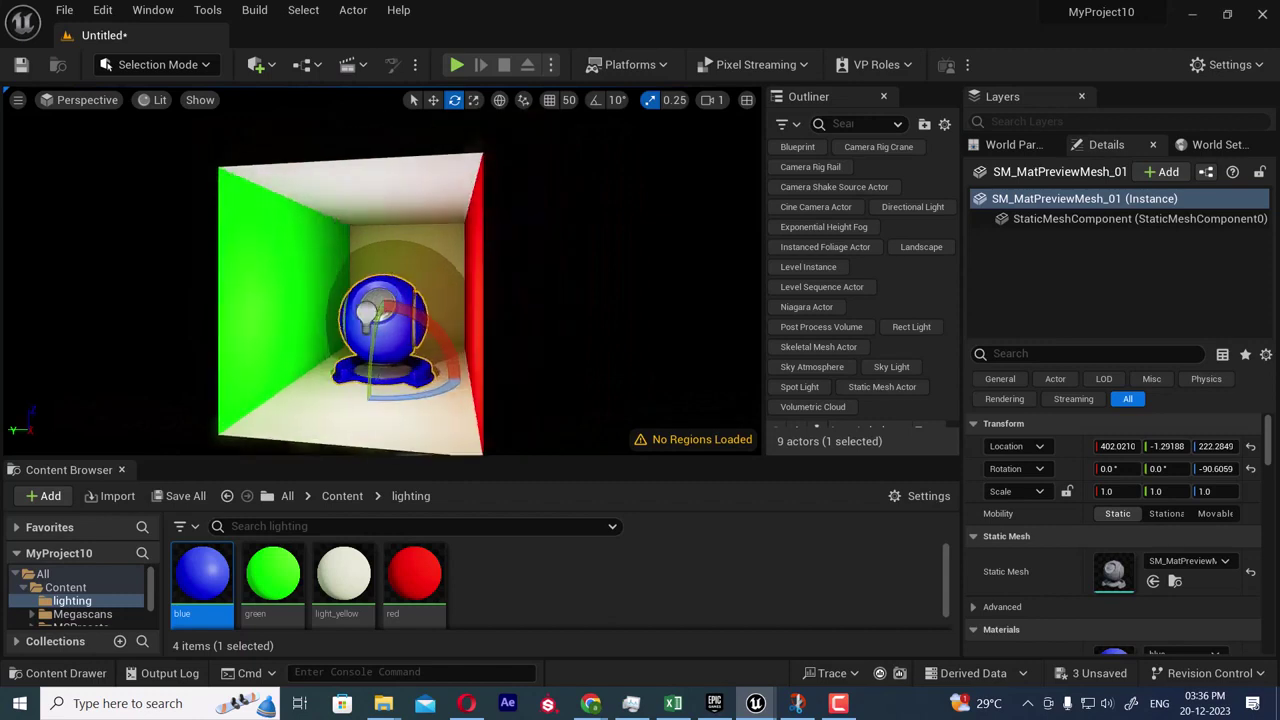
- Save the current level in the Content folder under the name UnrealLights
left_click(366, 313)
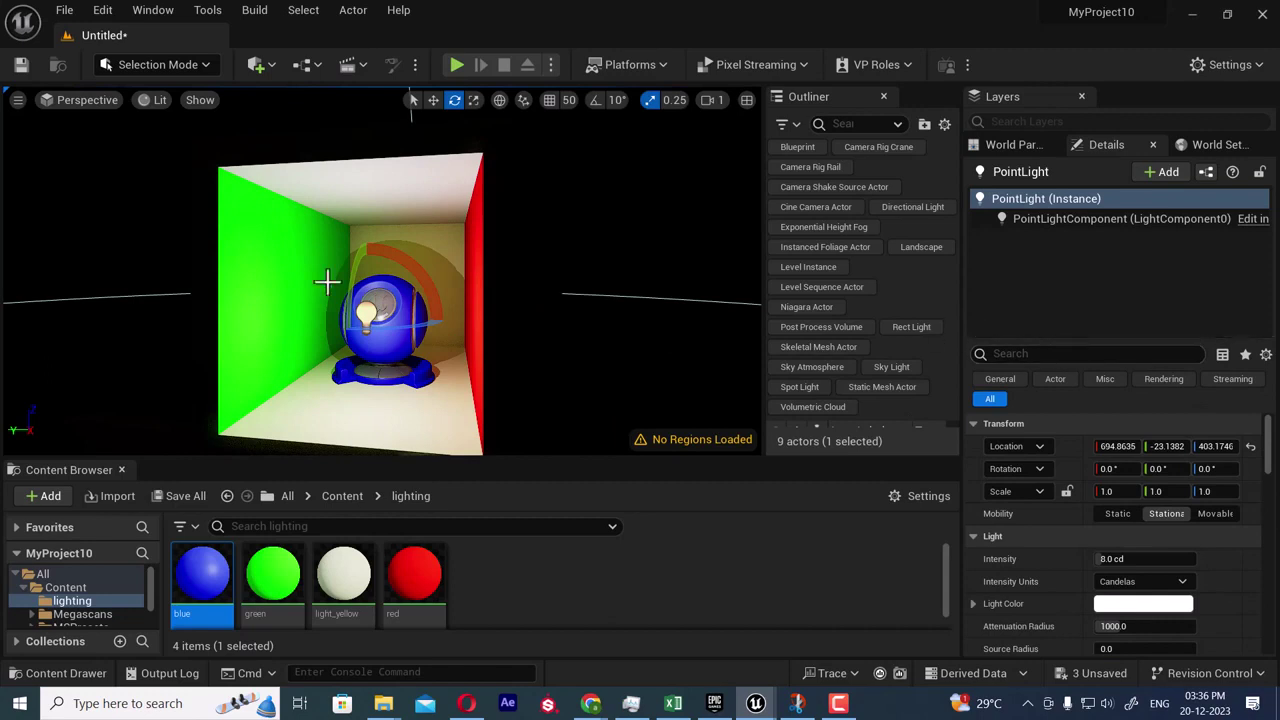
left_click(64, 11)
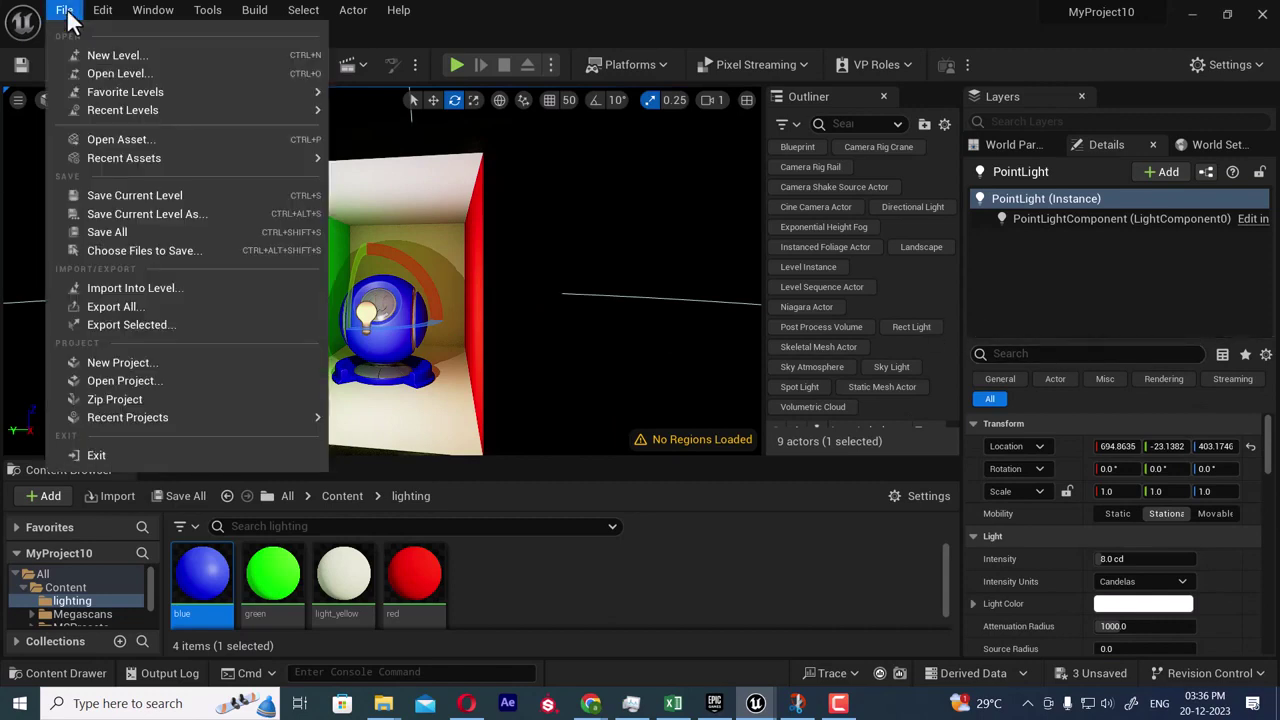
left_click(162, 195)
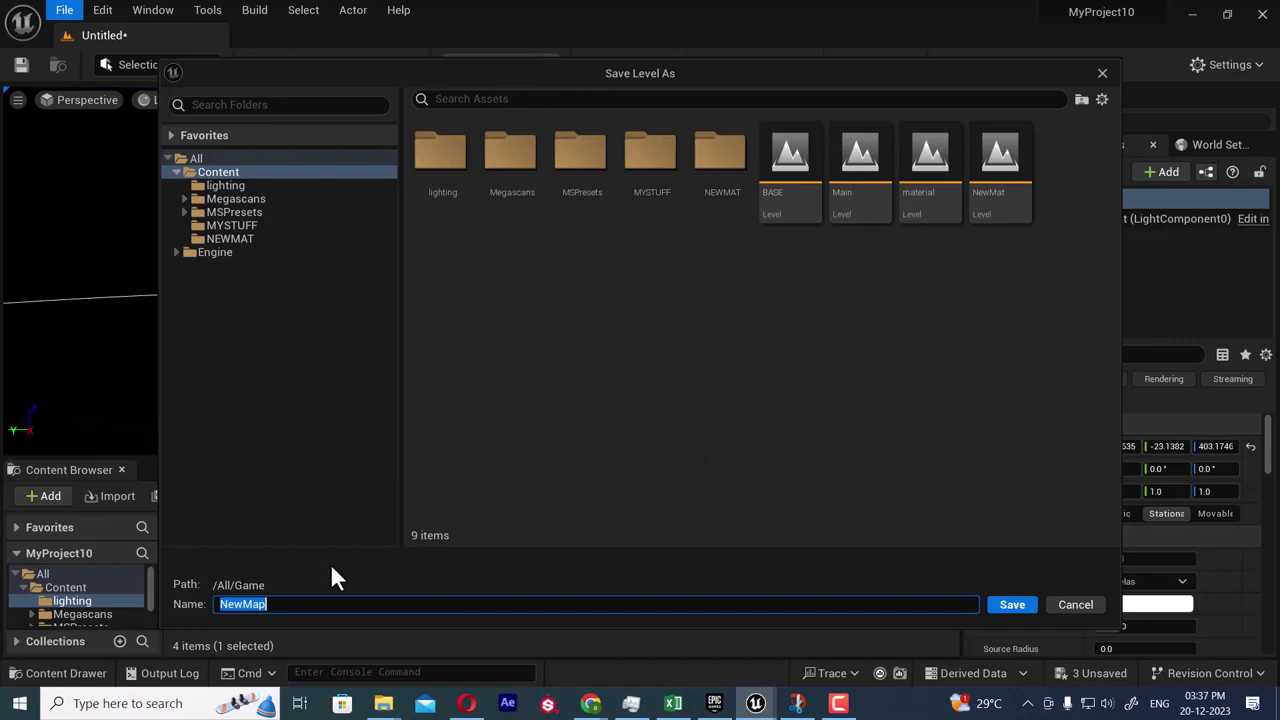
type("UnrealLights")
key("Return")
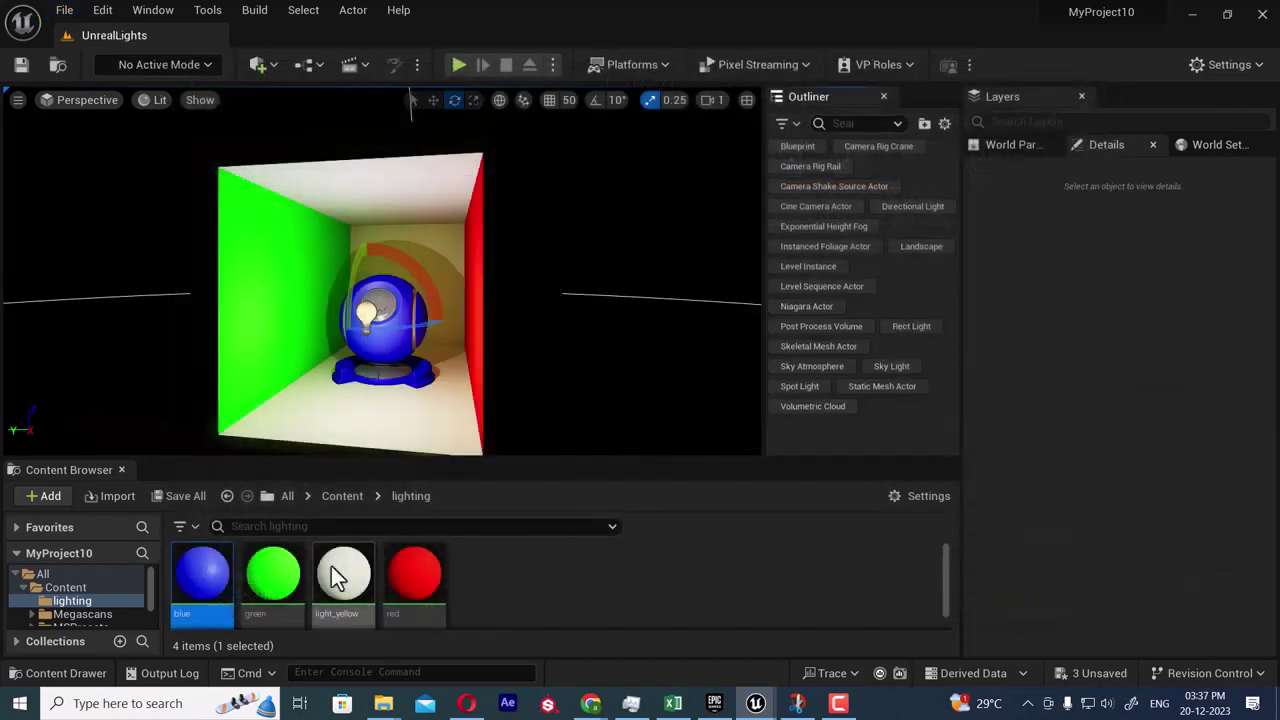
- Examine the lit room from slightly different angles and the green wall's static mesh component with its assigned material
left_click_drag(598, 353, 554, 398, "alt")
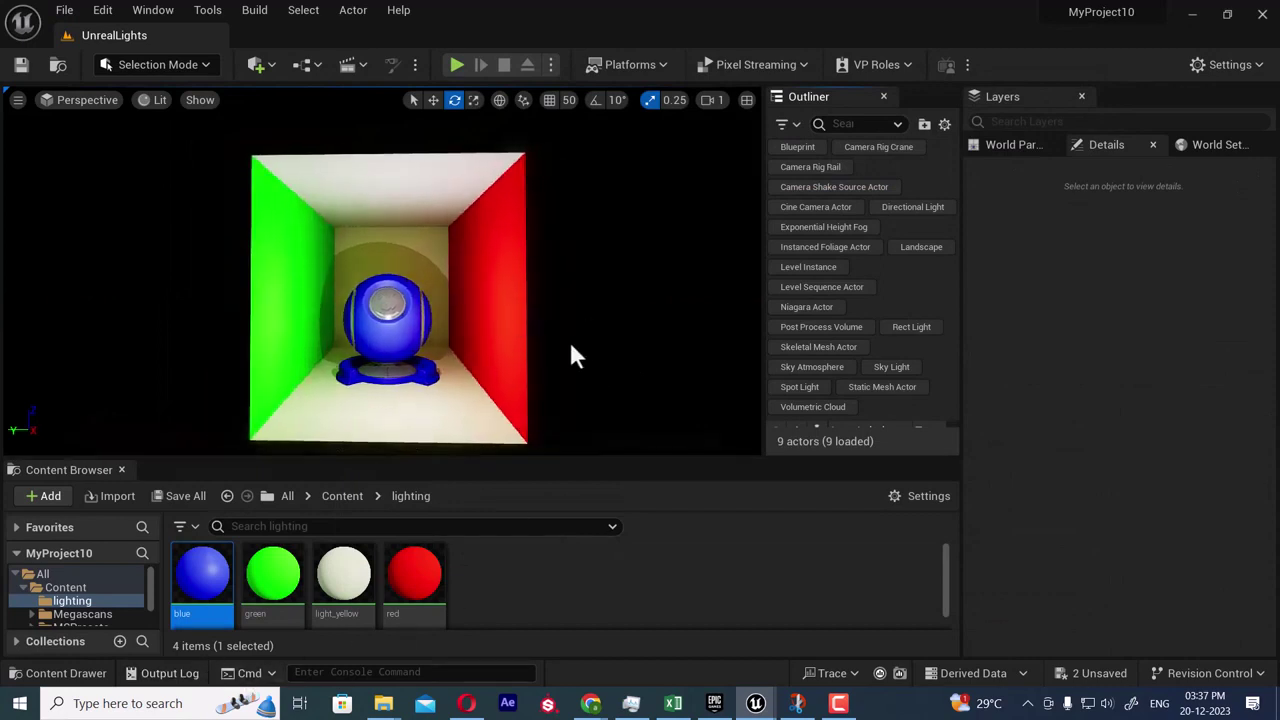
left_click_drag(645, 343, 605, 343, "alt")
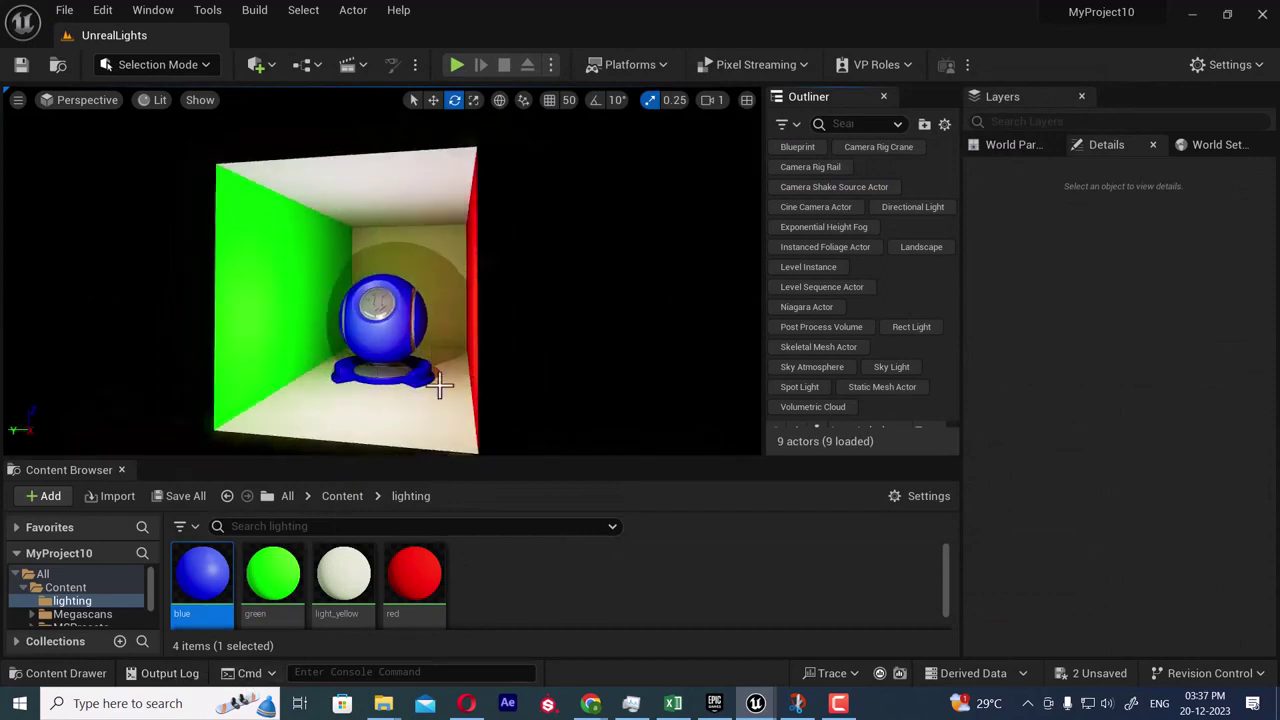
left_click(429, 266)
left_click(366, 303)
left_click(309, 326)
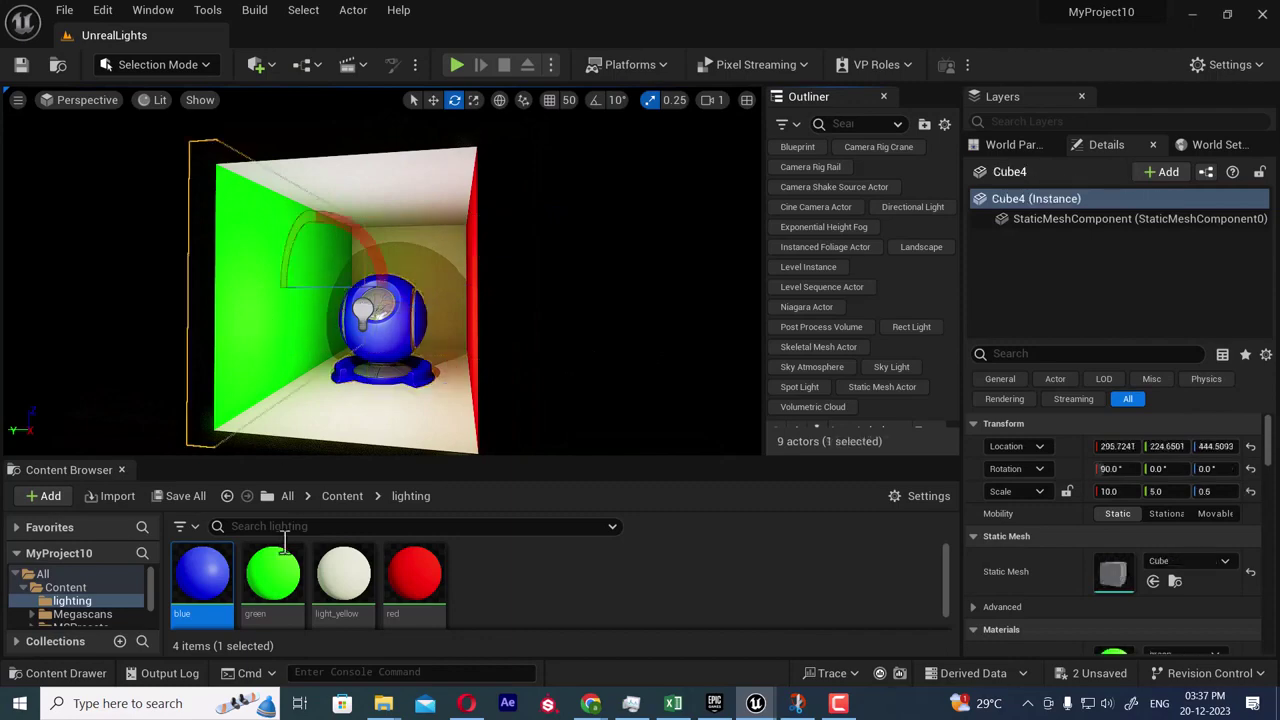
left_click(1090, 220)
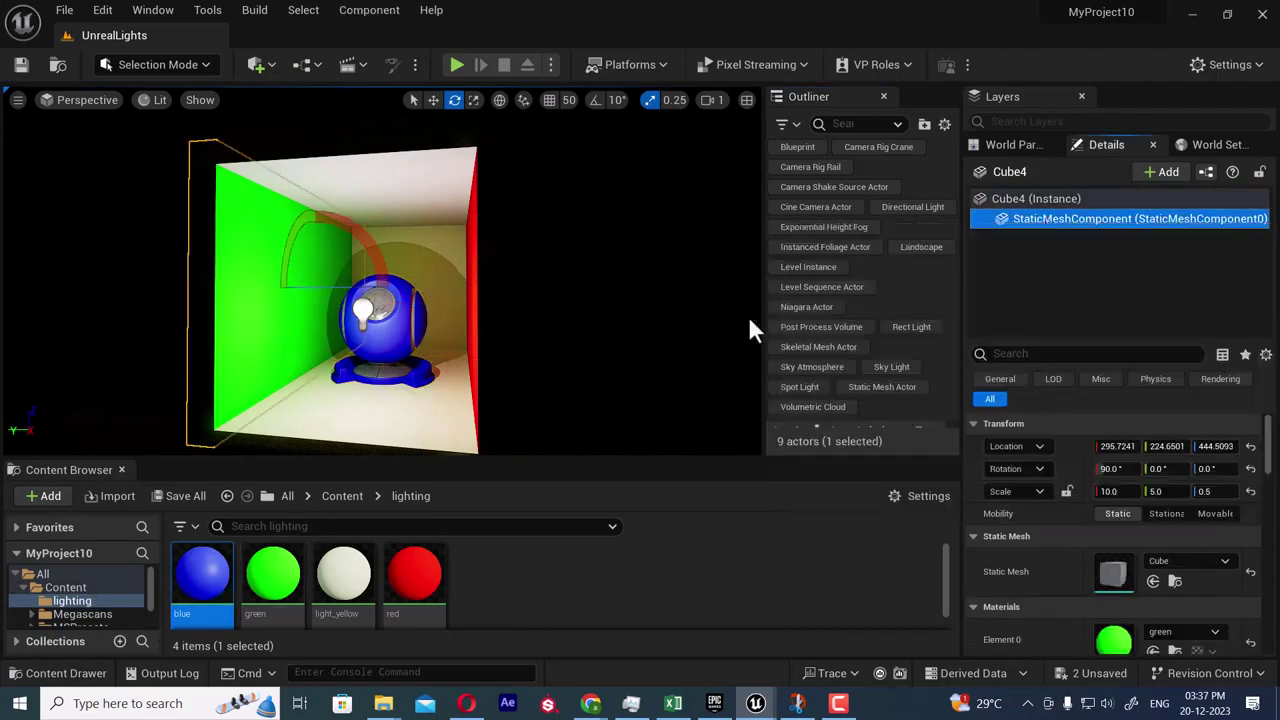
left_click(490, 380)
- Try the point light at intensities of 0, 1, 2, 5 and 10 cd to compare the room's brightness
left_click(365, 312)
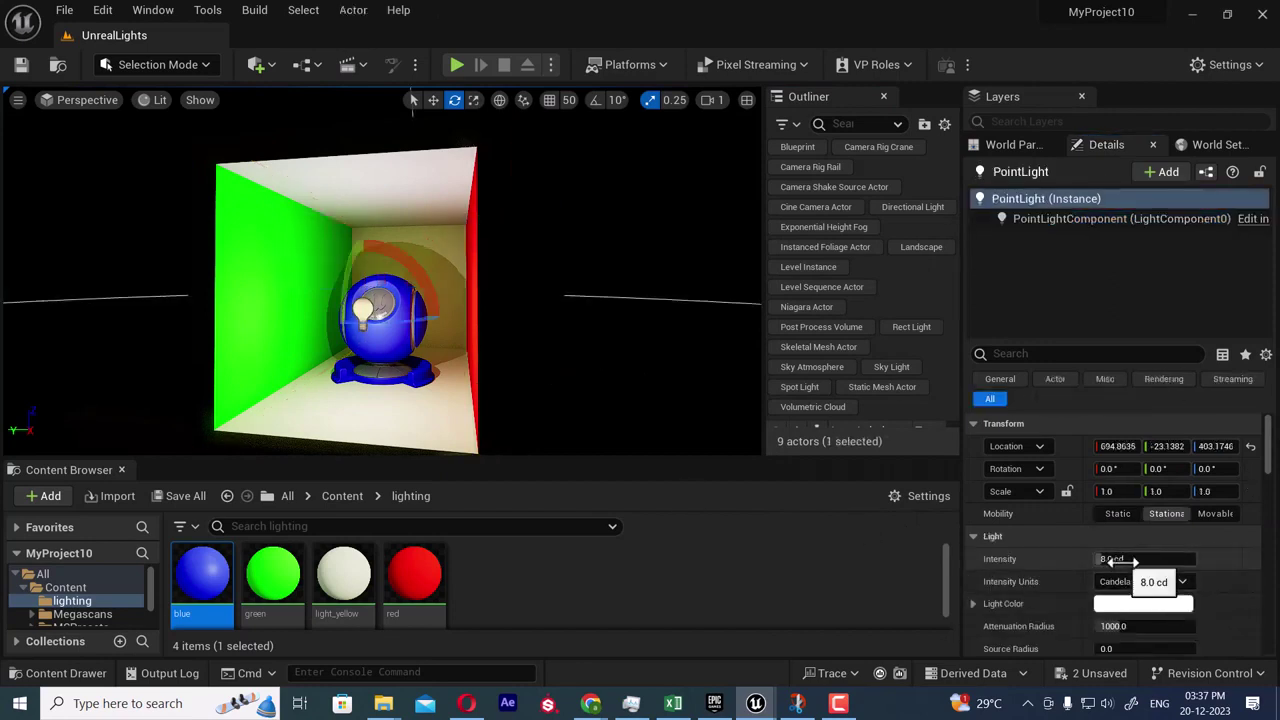
left_click_drag(1112, 560, 1060, 560)
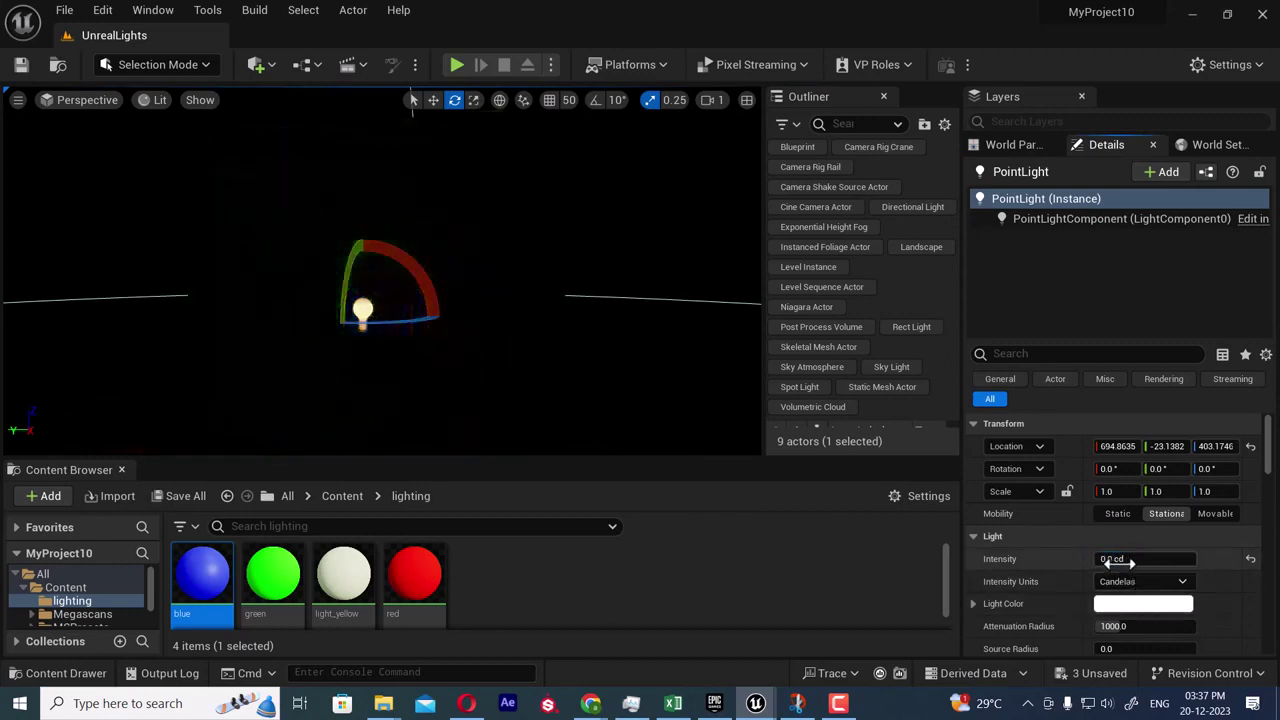
left_click(1122, 560)
type("1")
key("Return")
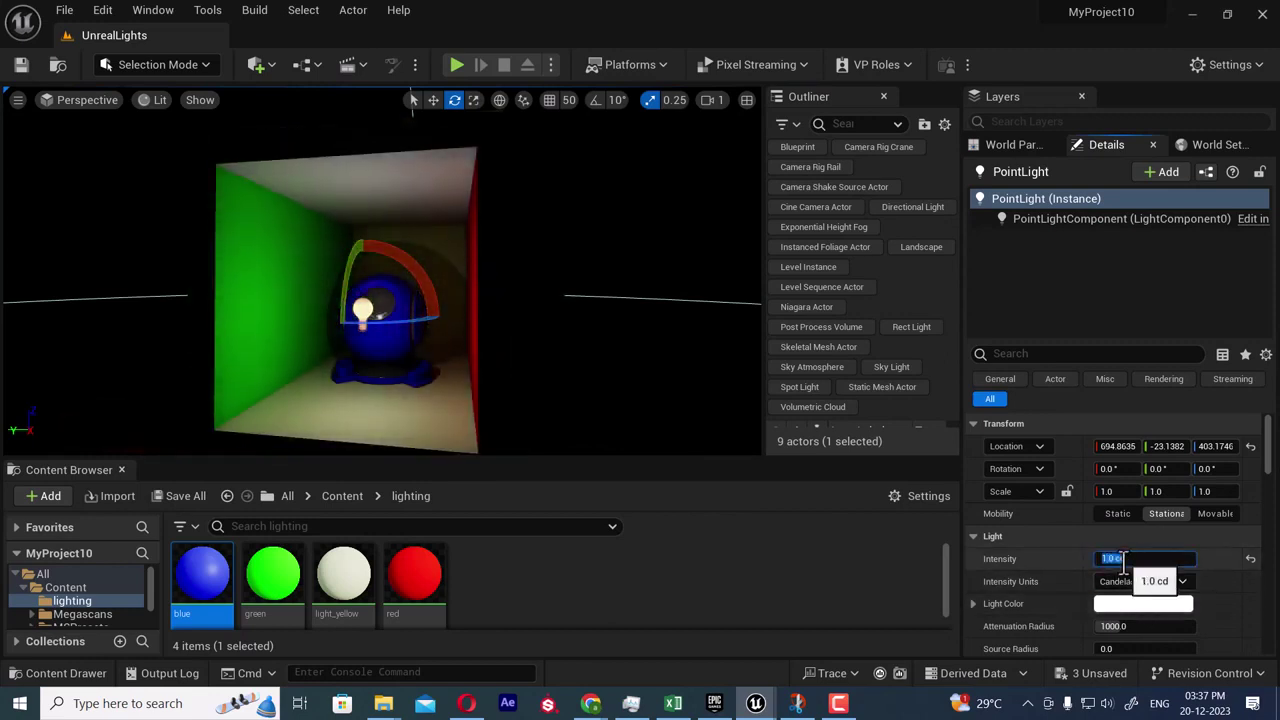
type("2")
key("Return")
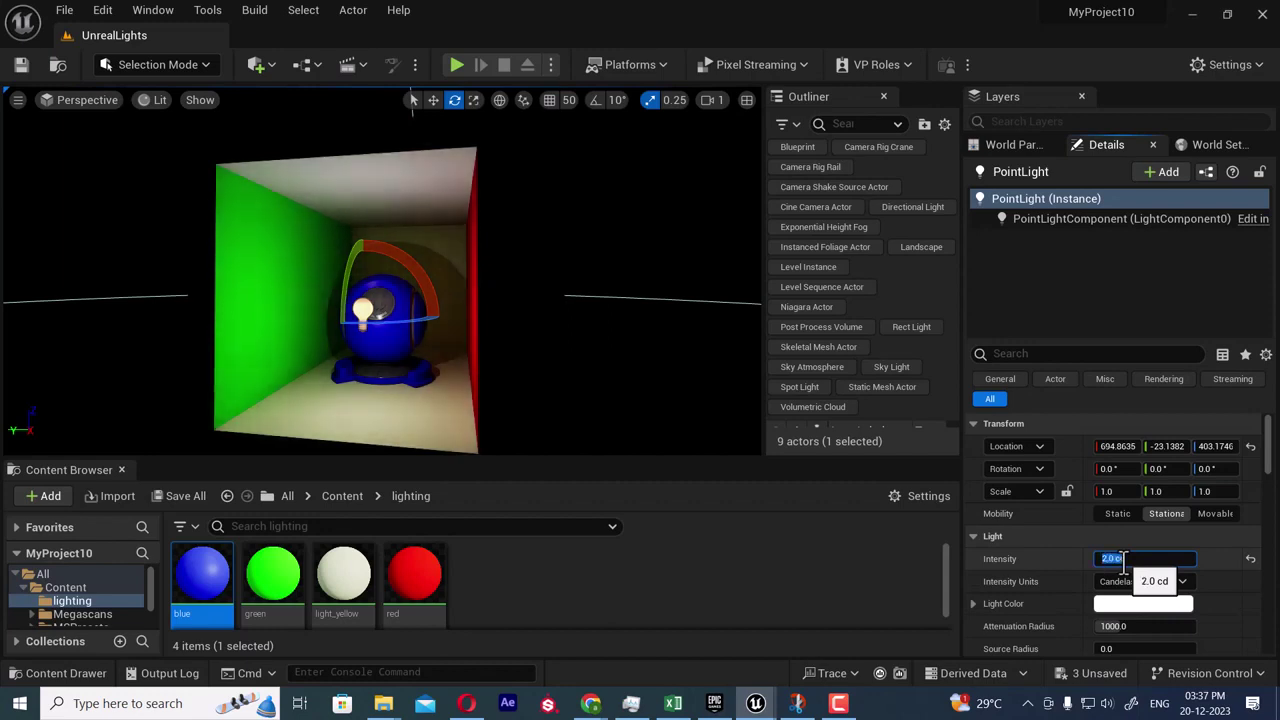
type("5")
key("Return")
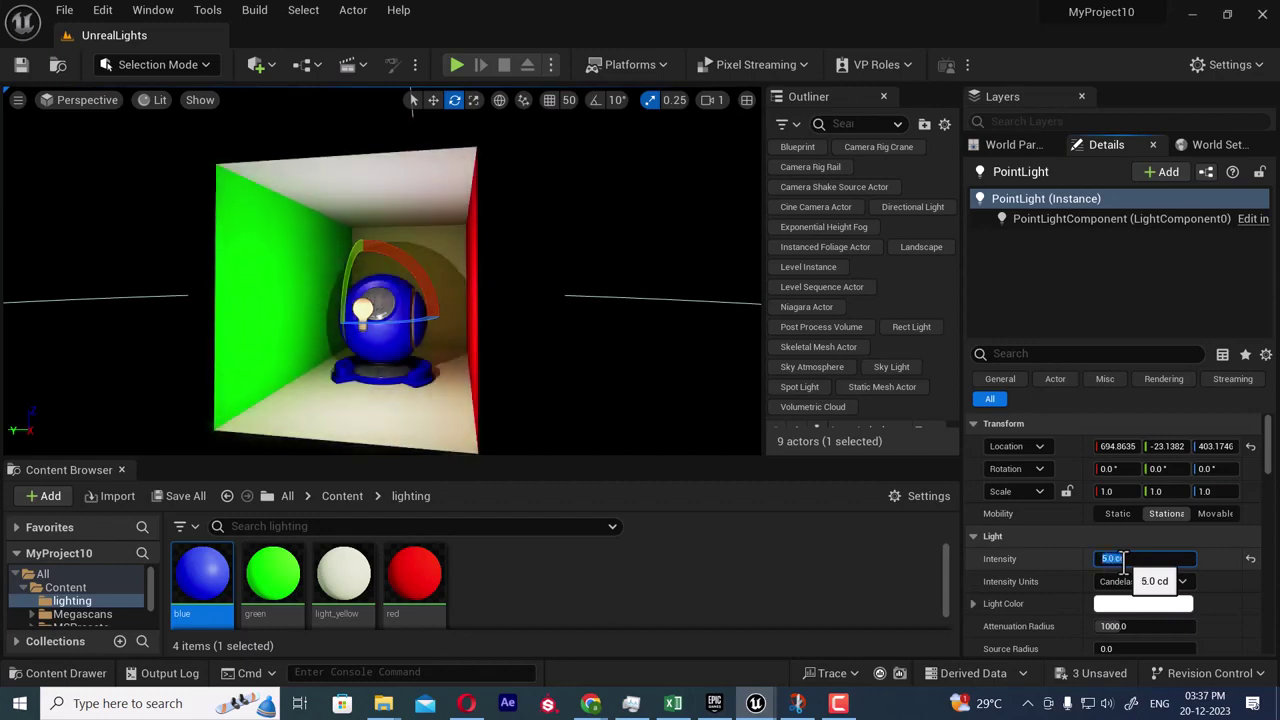
type("10")
key("Return")
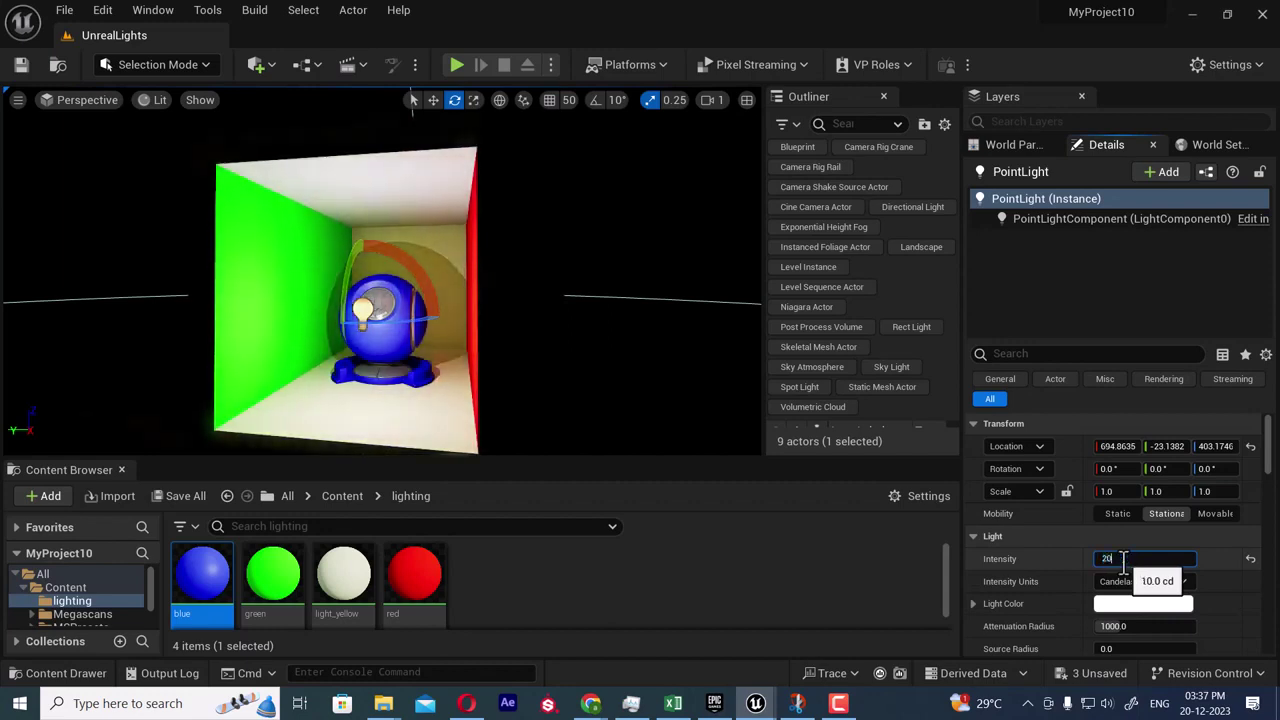
- Set the point light's intensity to 20 cd and compare the Unitless and Lumens intensity units, returning to Candelas
key("Return")
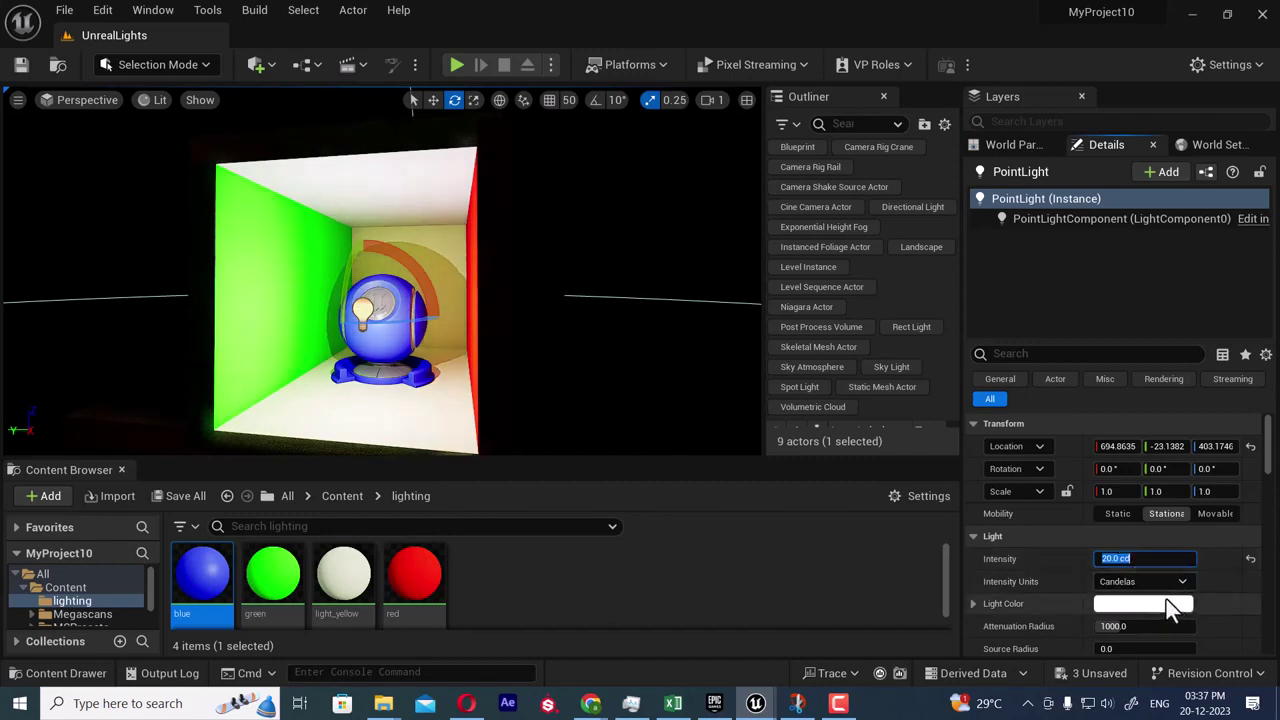
left_click(1162, 590)
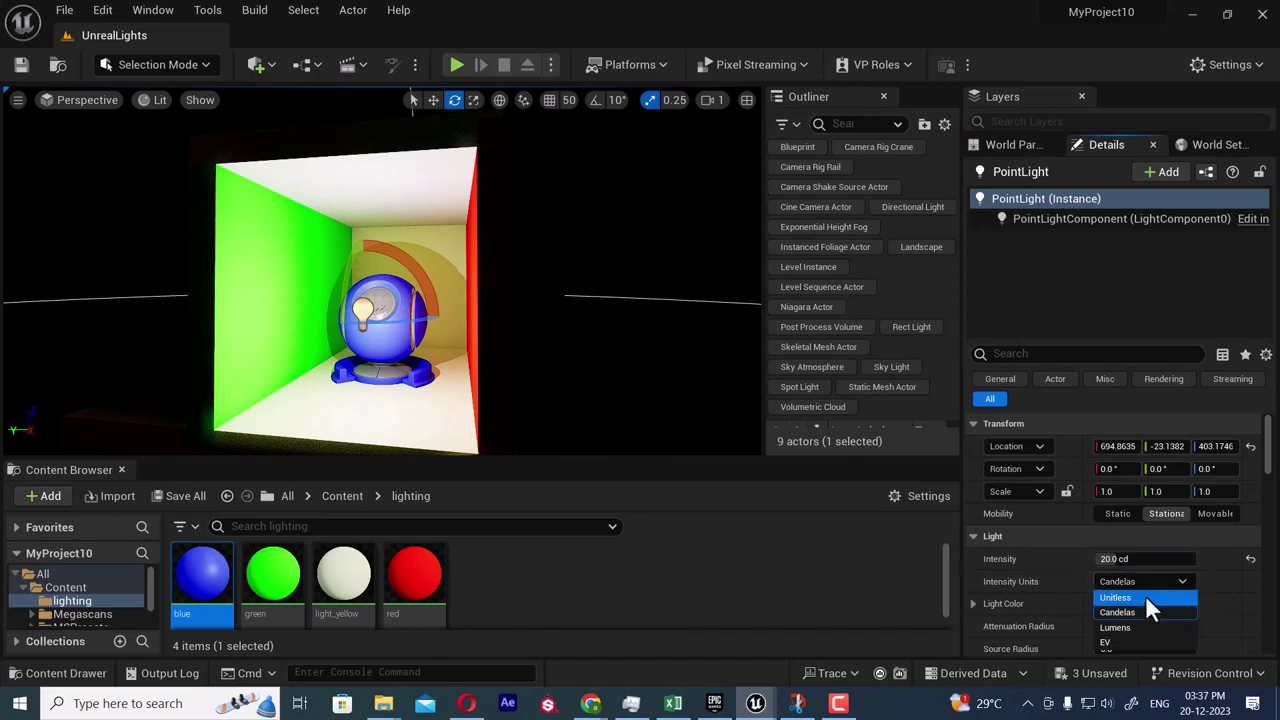
left_click(1145, 597)
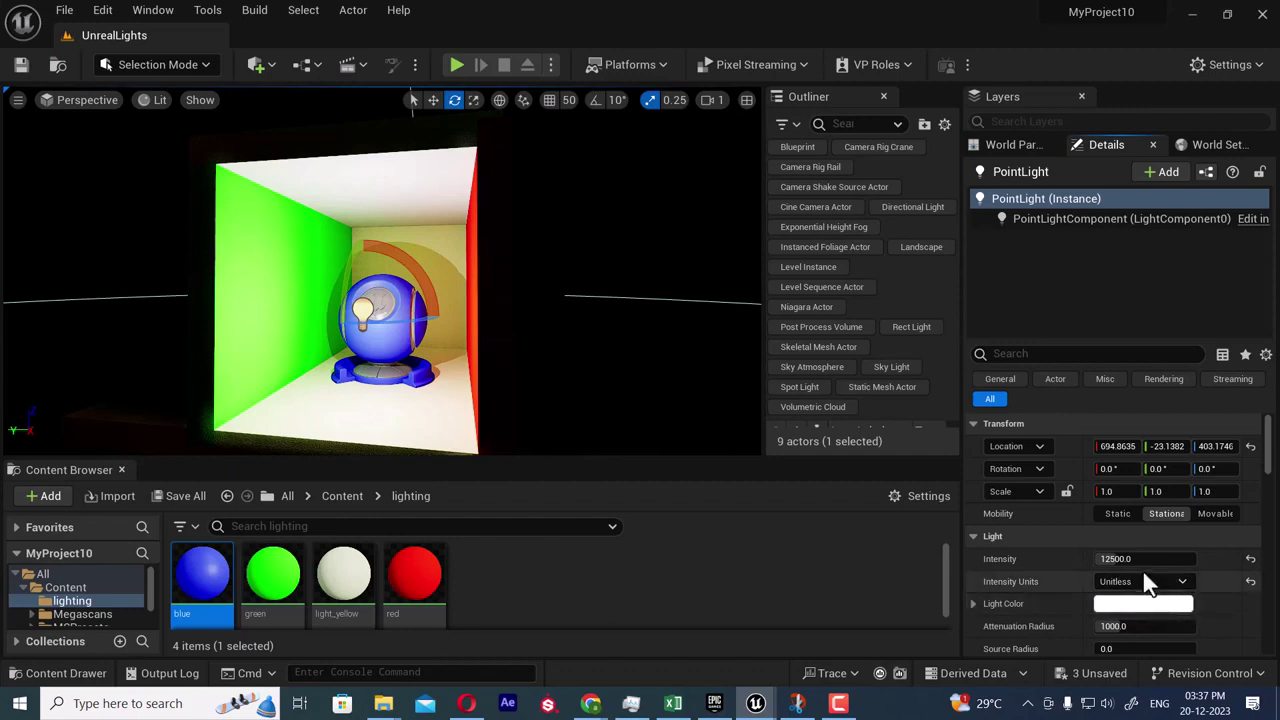
left_click(1157, 585)
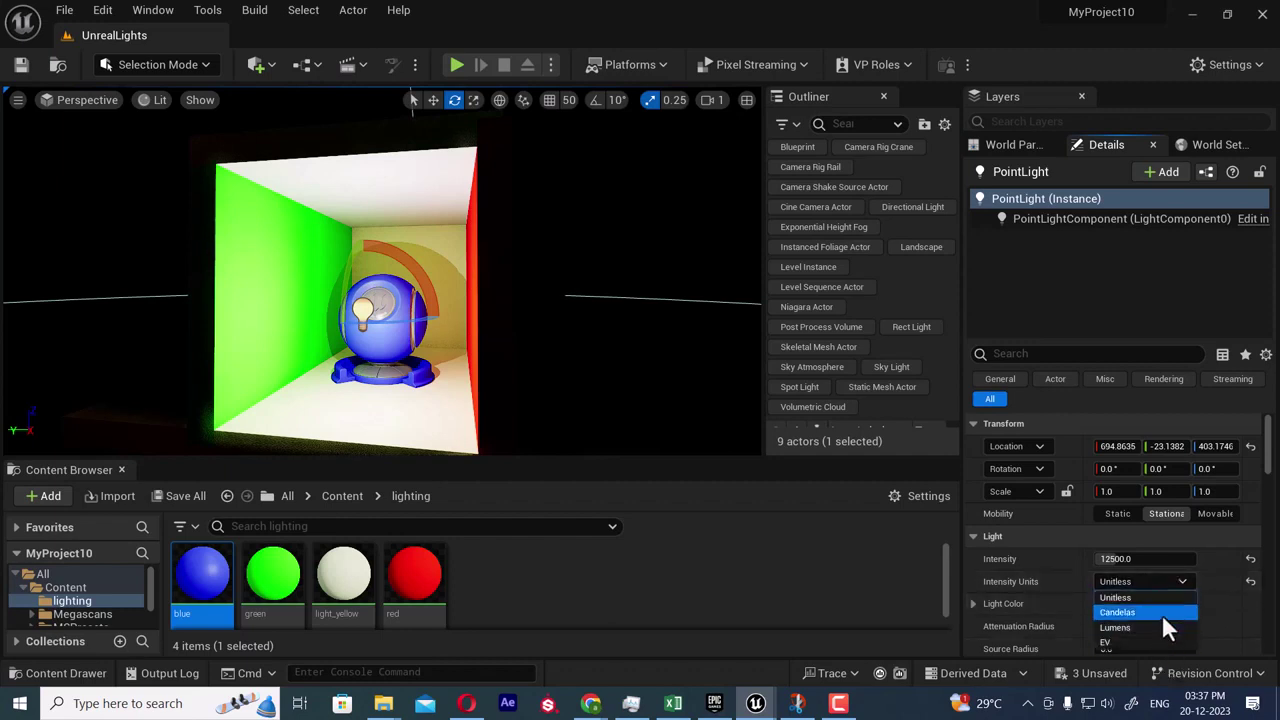
left_click(1162, 613)
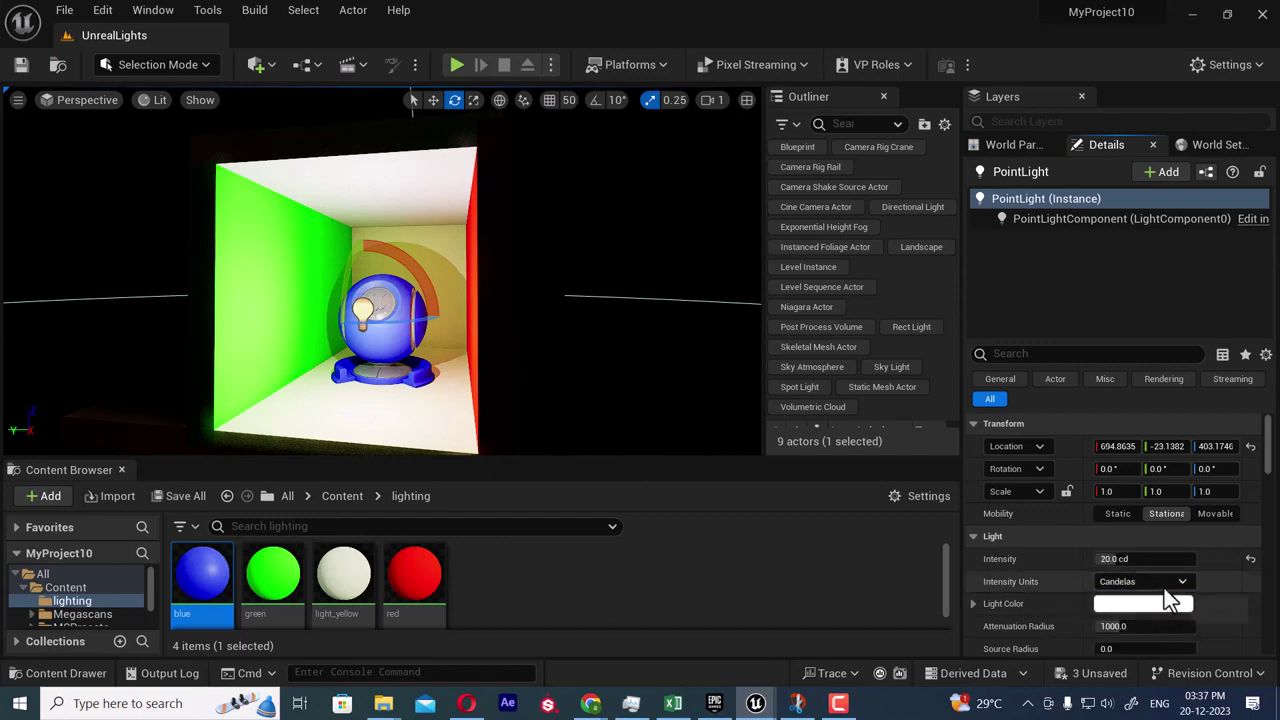
left_click(1160, 586)
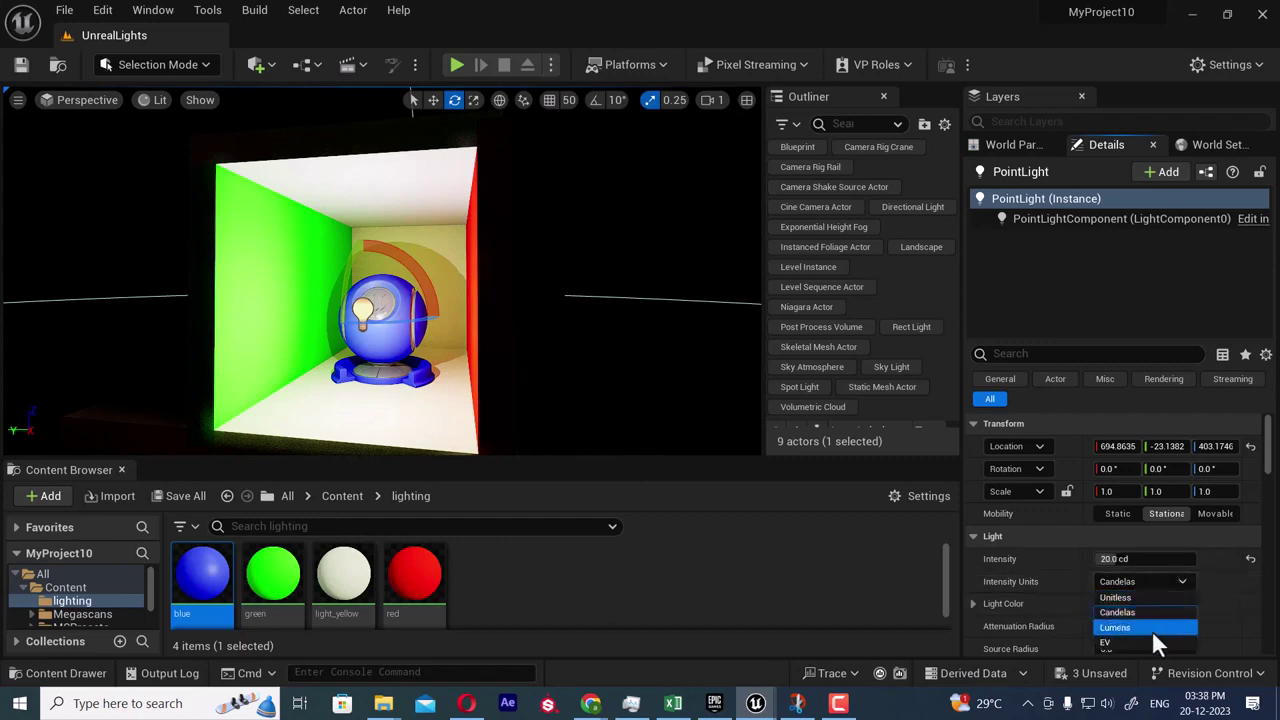
left_click(1151, 627)
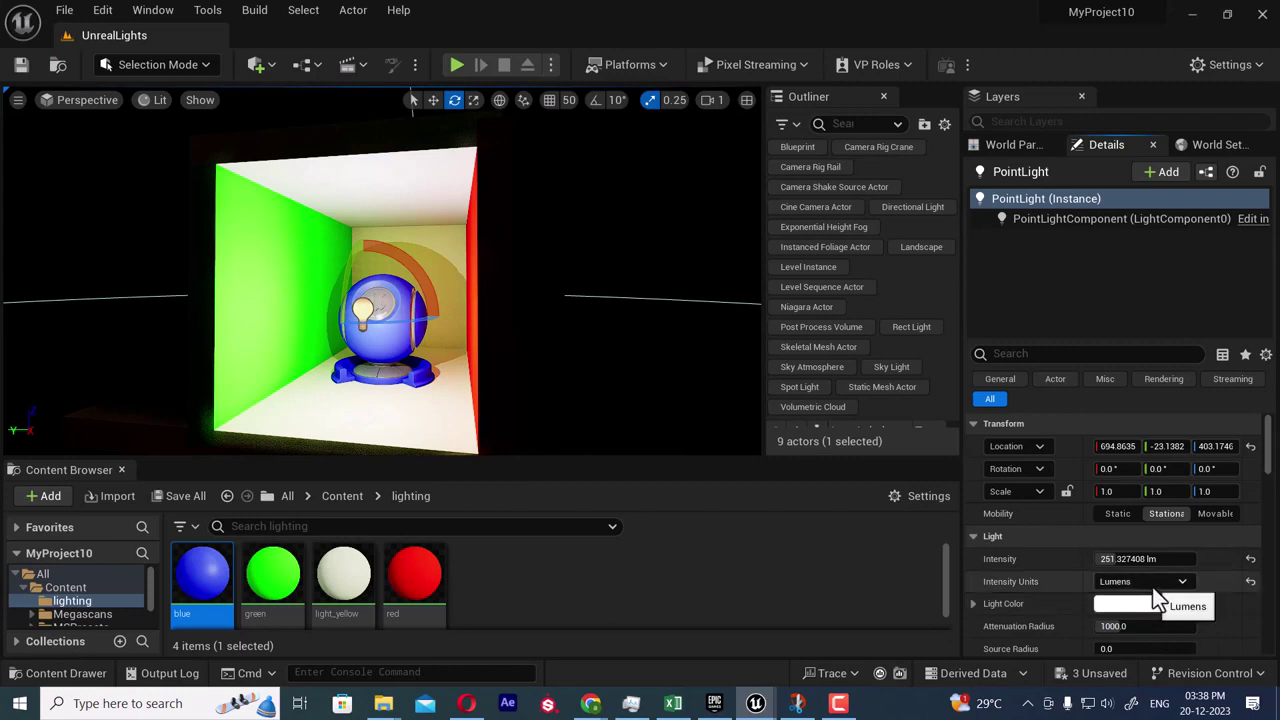
left_click(1150, 583)
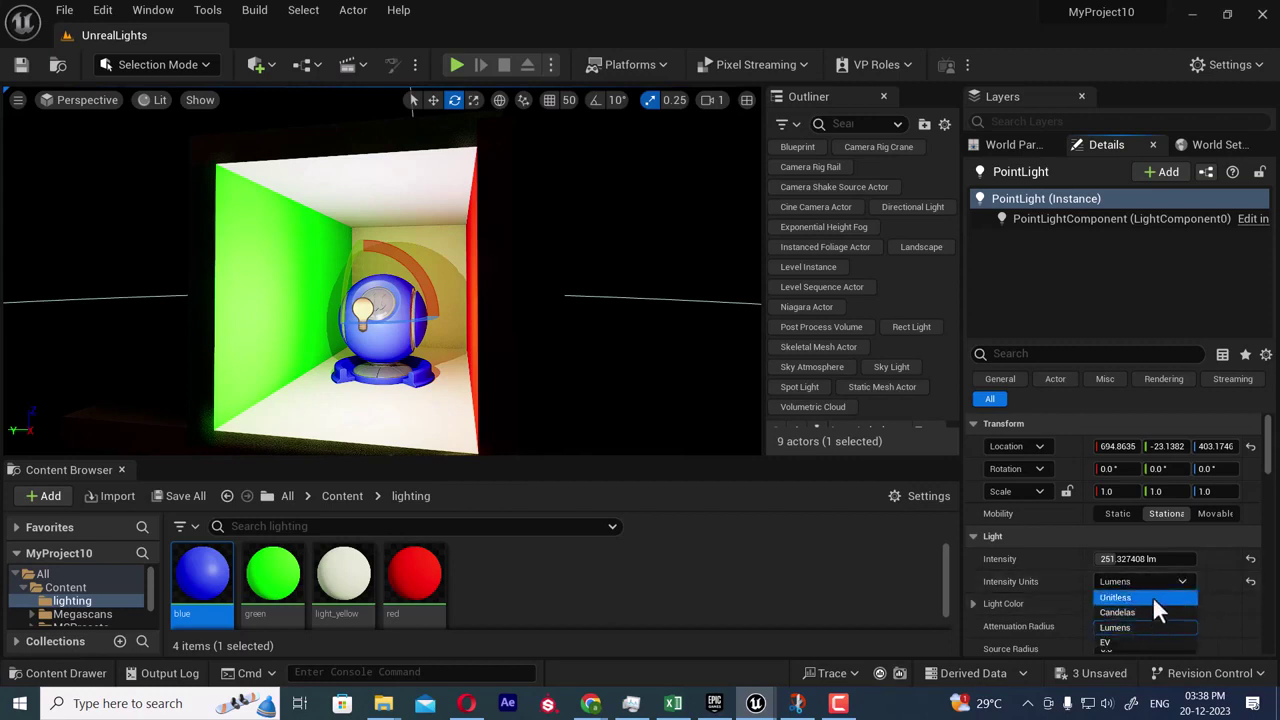
left_click(1153, 612)
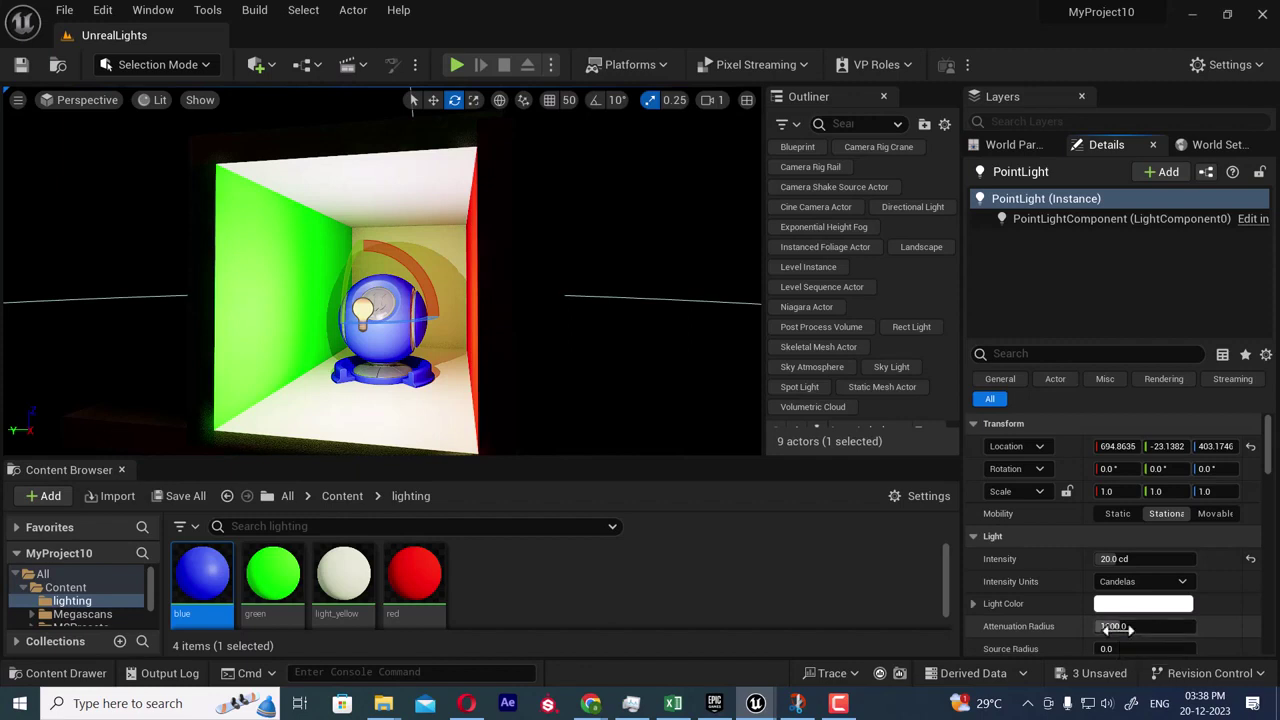
- Reduce the point light's attenuation radius to about 266 and raise it to about 288, checking its reach in the room from different angles
left_click_drag(1125, 627, 1104, 627)
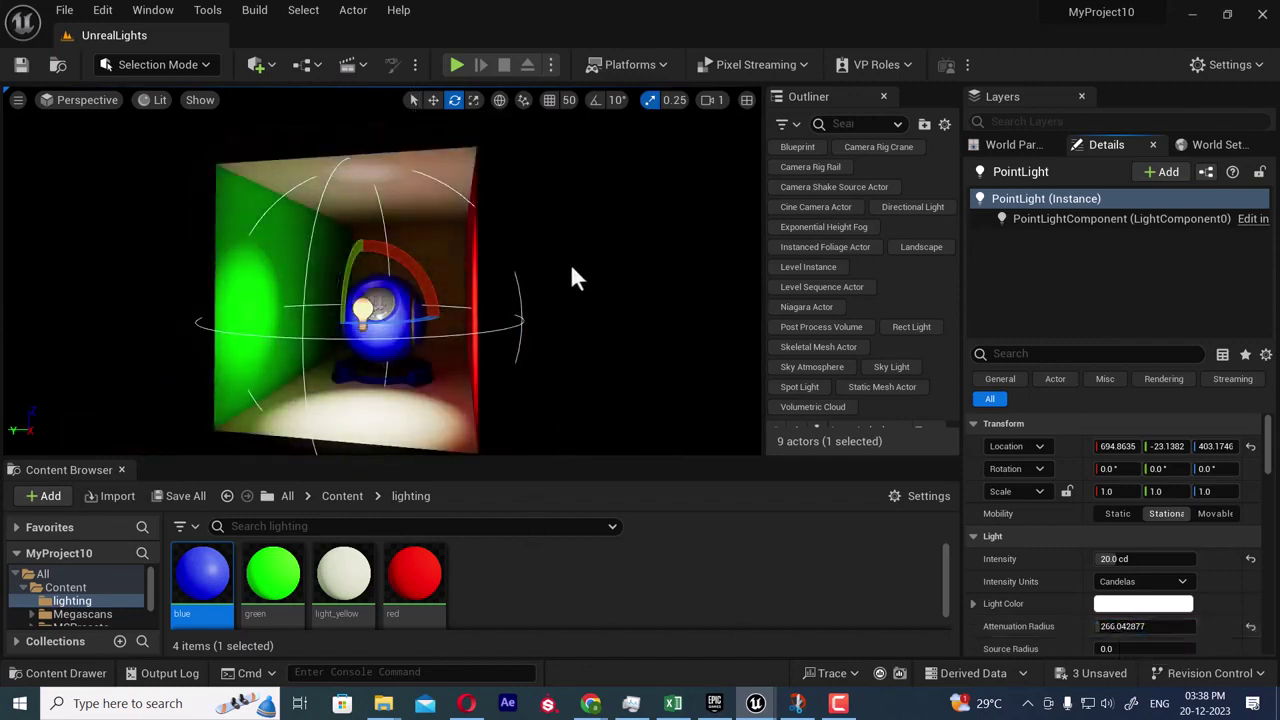
left_click_drag(616, 332, 700, 334, "alt")
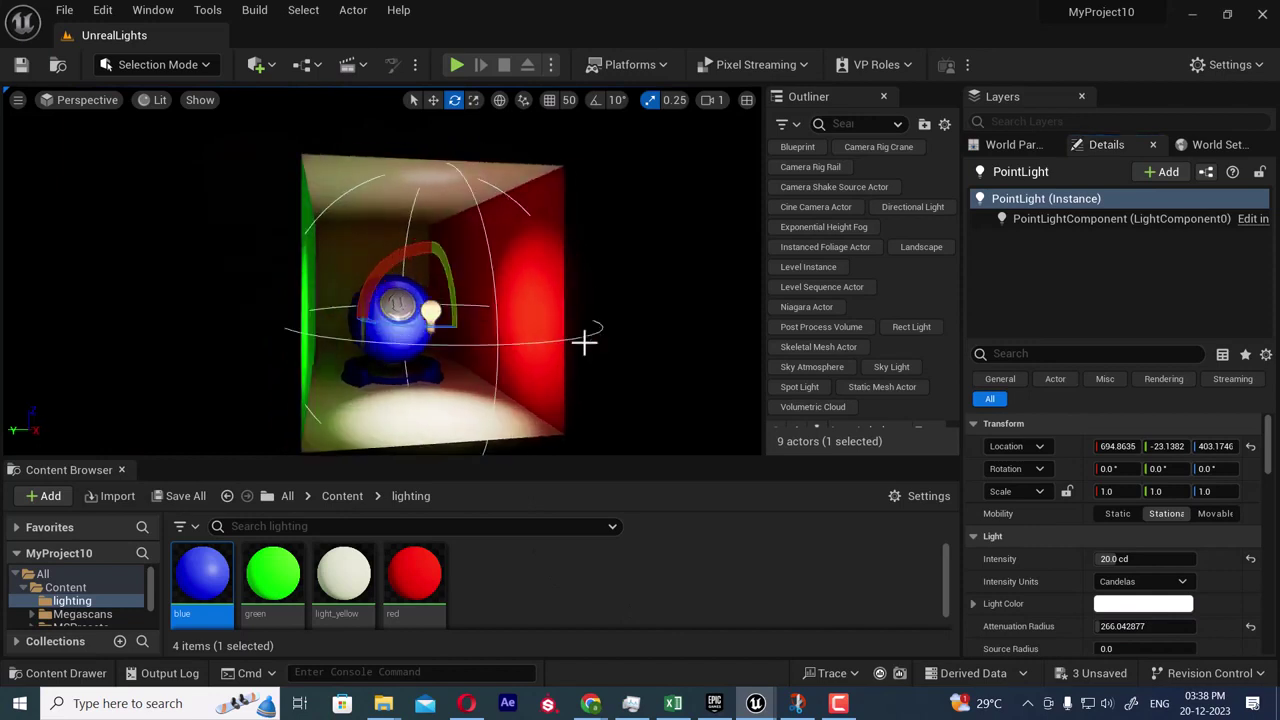
left_click_drag(1114, 626, 1158, 627)
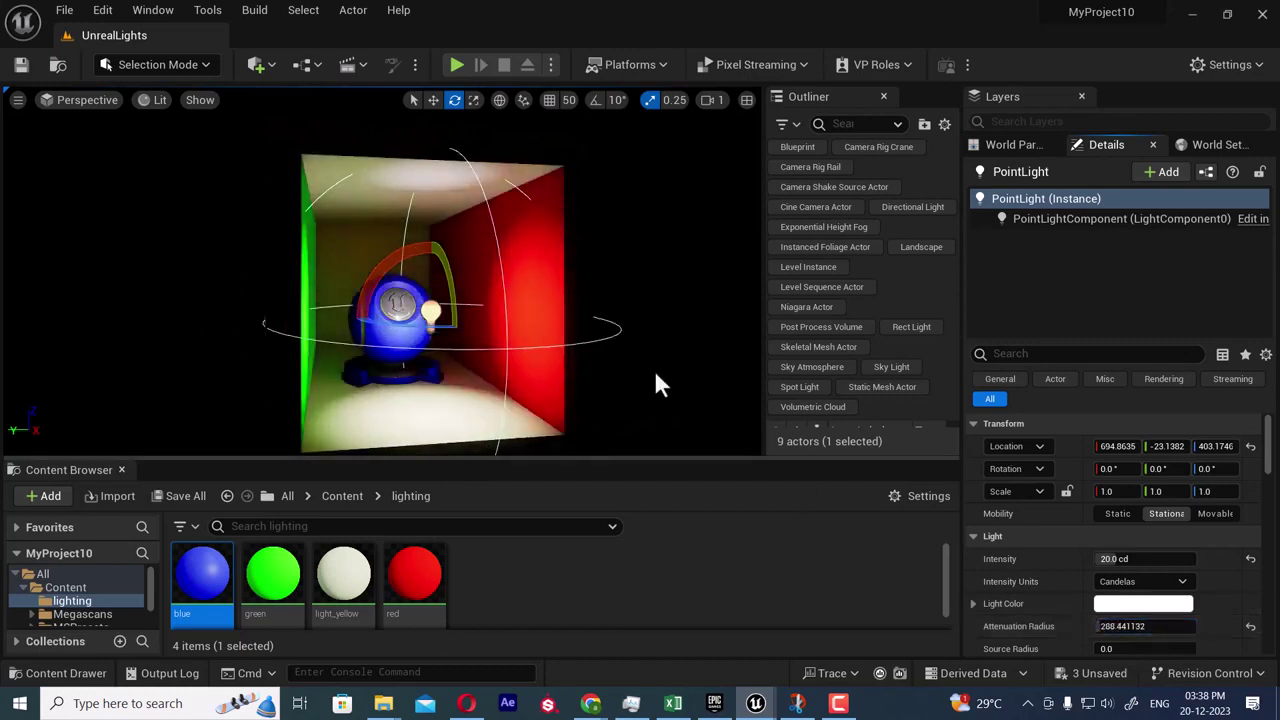
left_click_drag(669, 365, 608, 407, "alt")
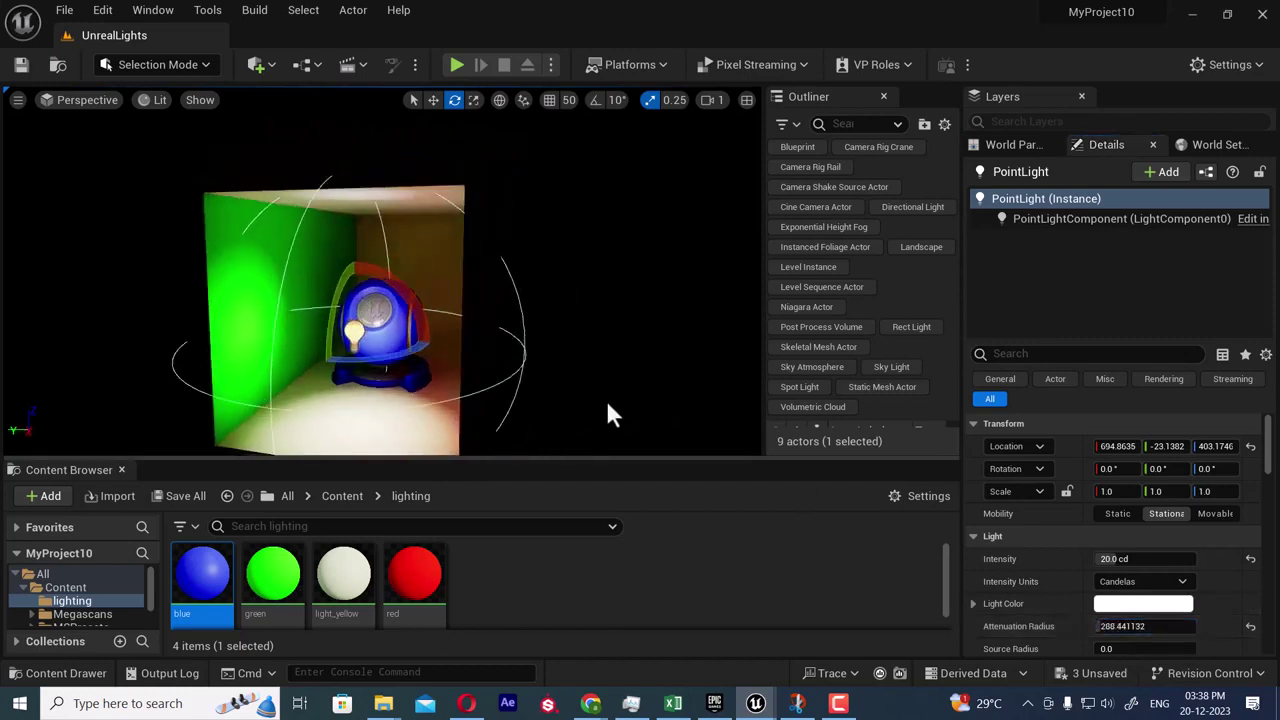
- Move the point light farther into the box and raise it to about X 524, Z 473
key("w")
mouse_move(365, 355)
left_mouse_down("alt")
mouse_move(335, 377)
mouse_move(360, 350)
left_mouse_up("alt")
left_click_drag(380, 273, 380, 241)
left_click_drag(626, 320, 680, 327, "alt")
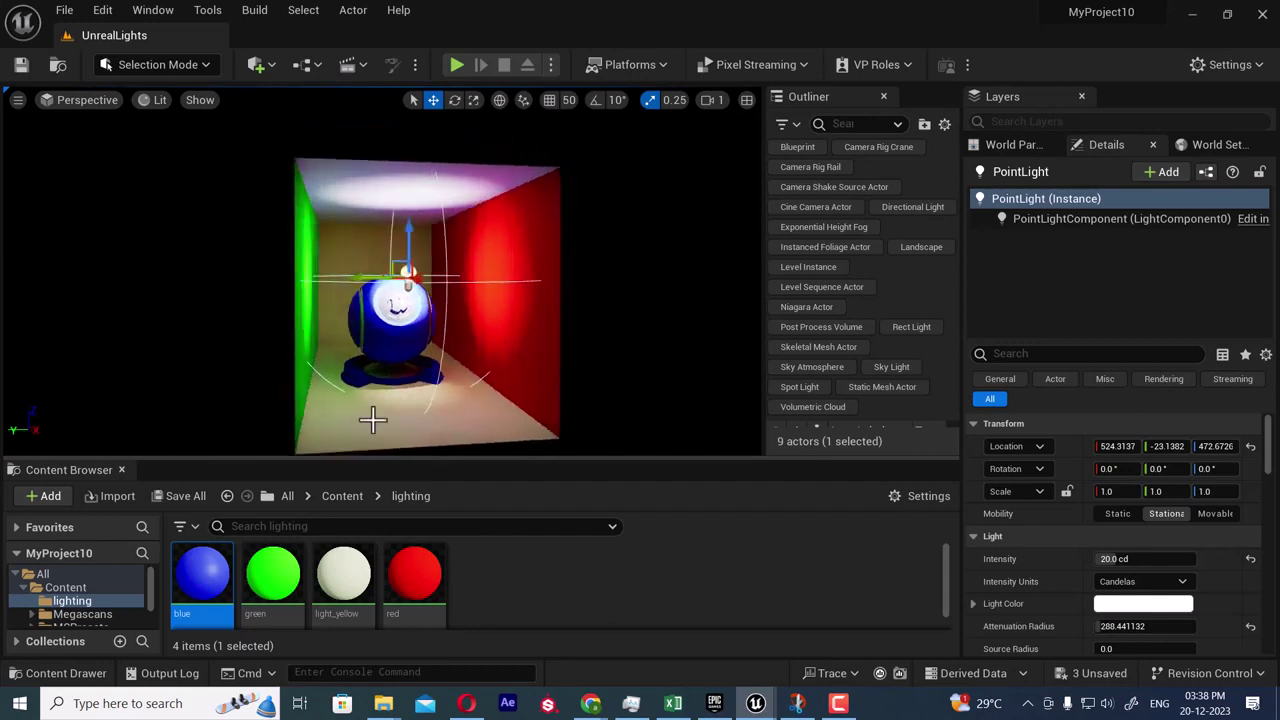
- Move the point light sideways to the green wall, at about Y 180
left_click_drag(455, 310, 415, 316, "alt")
left_click_drag(354, 287, 262, 284)
left_click_drag(624, 336, 484, 318, "alt")
left_click_drag(630, 312, 570, 314, "alt")
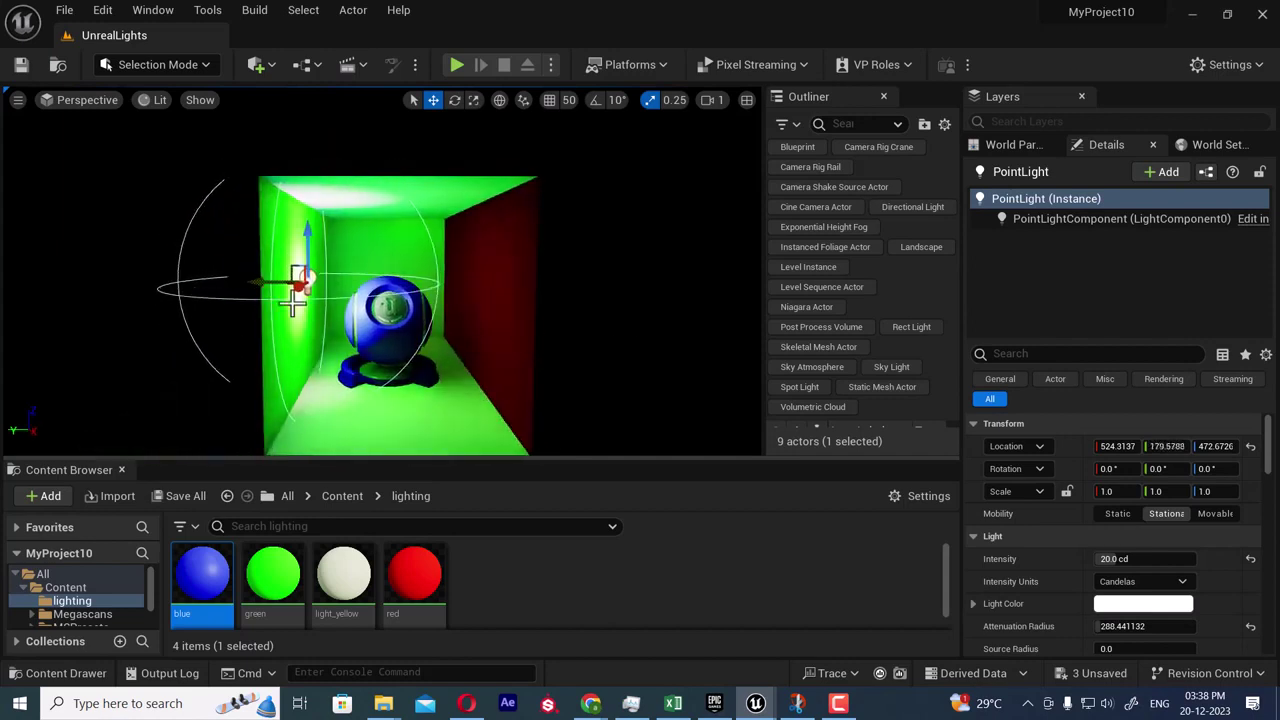
- Move the point light back toward the middle at about Y 10 and snap it down to the floor
left_click_drag(257, 286, 364, 268)
key("End")
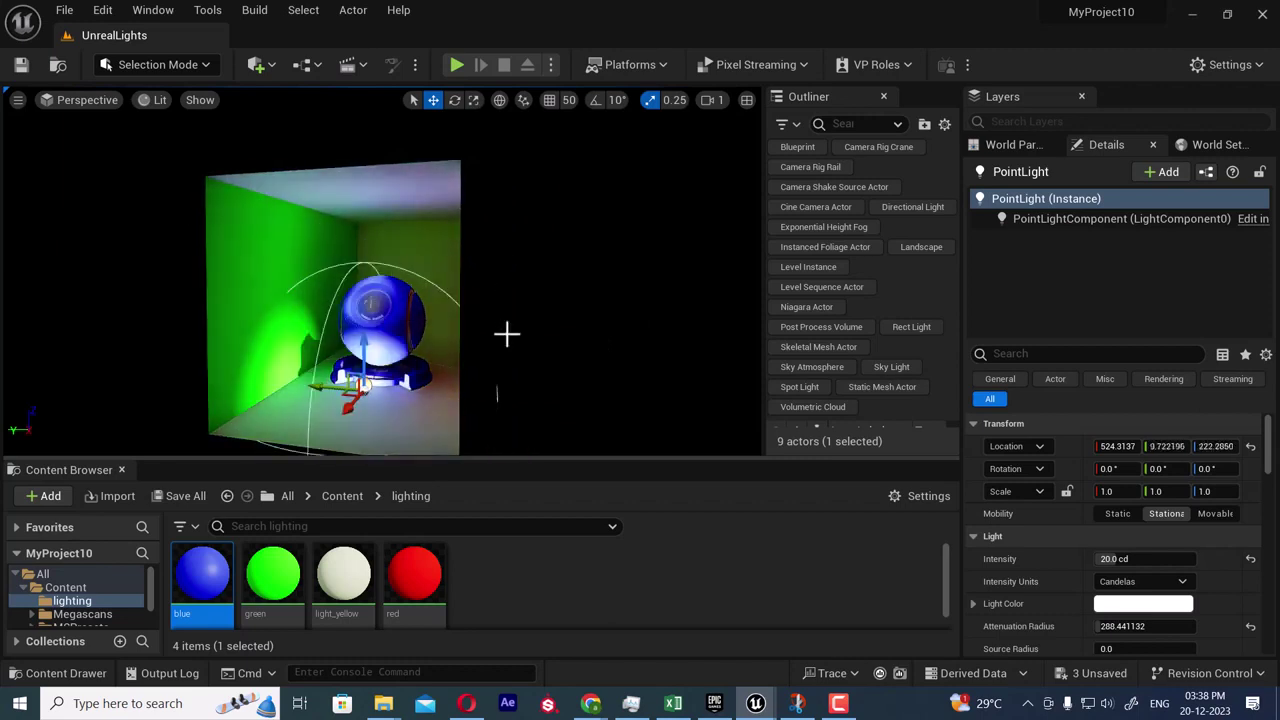
left_click_drag(618, 379, 423, 406, "alt")
- Reselect the point light at the ball's base and raise it to about Z 428
left_click(640, 365)
left_click(372, 360)
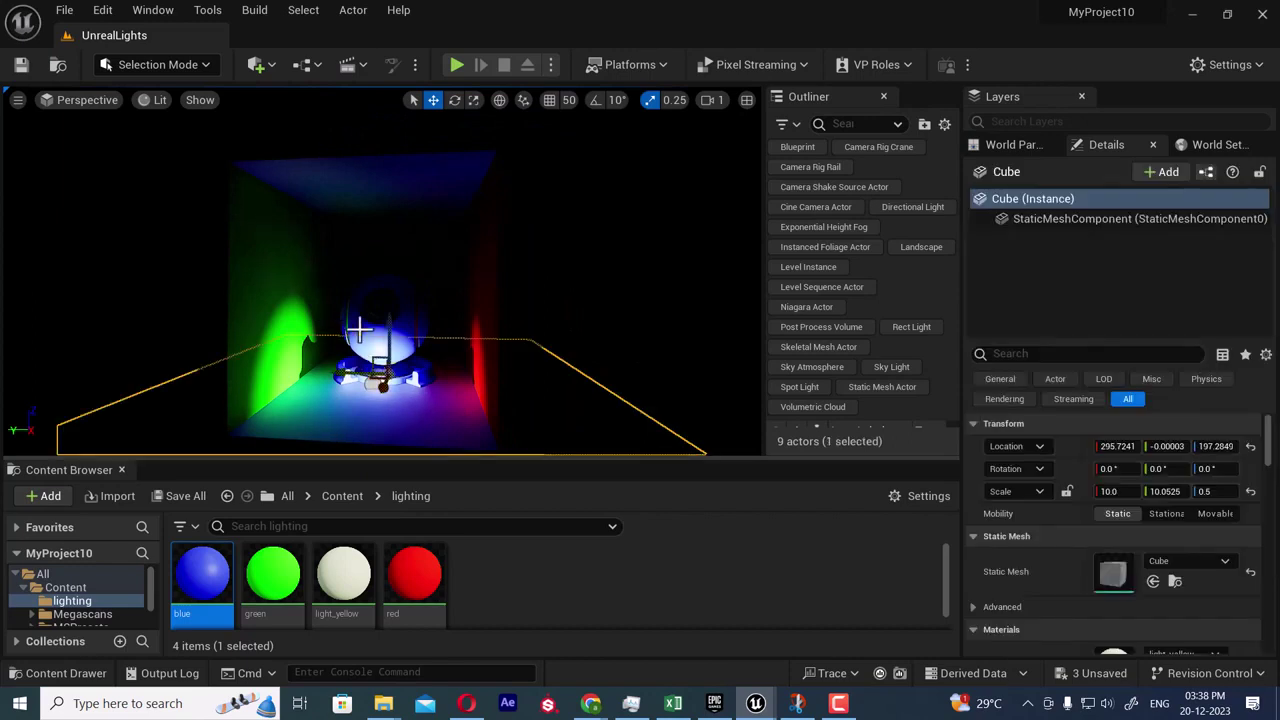
left_click(445, 367)
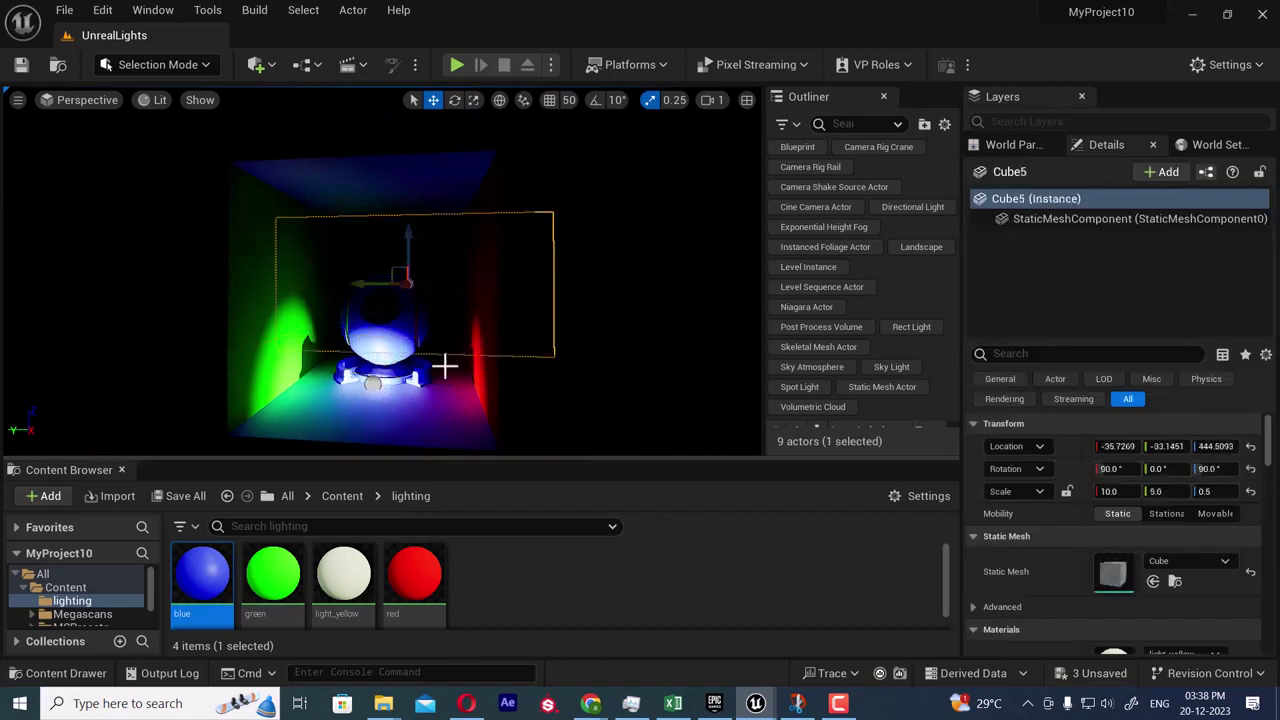
left_click(371, 381)
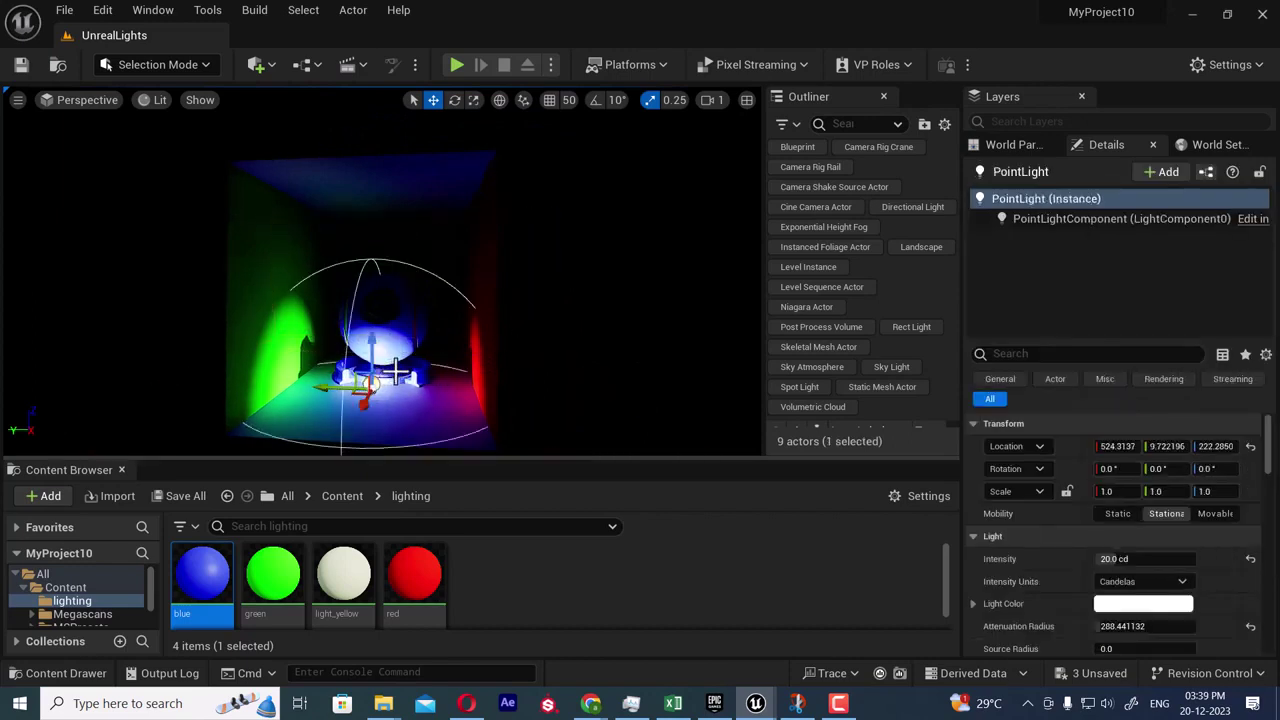
key("ctrl+z")
left_click(371, 381)
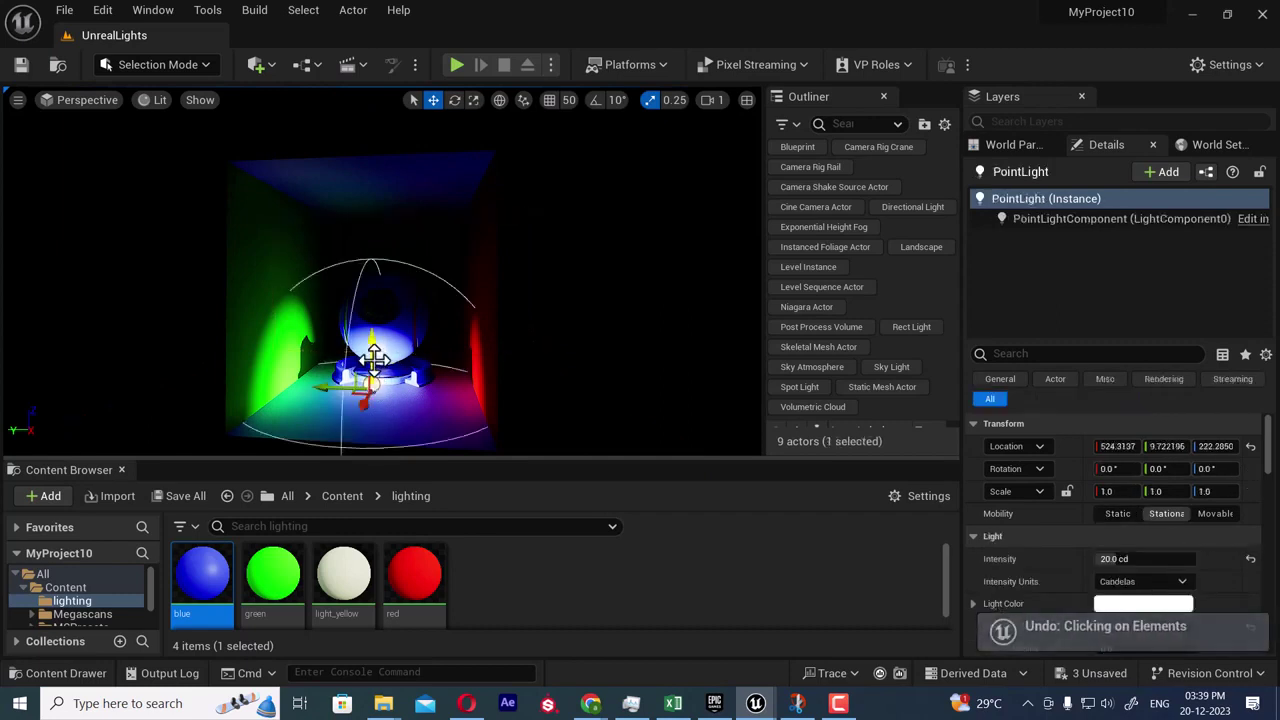
left_click_drag(371, 345, 372, 248)
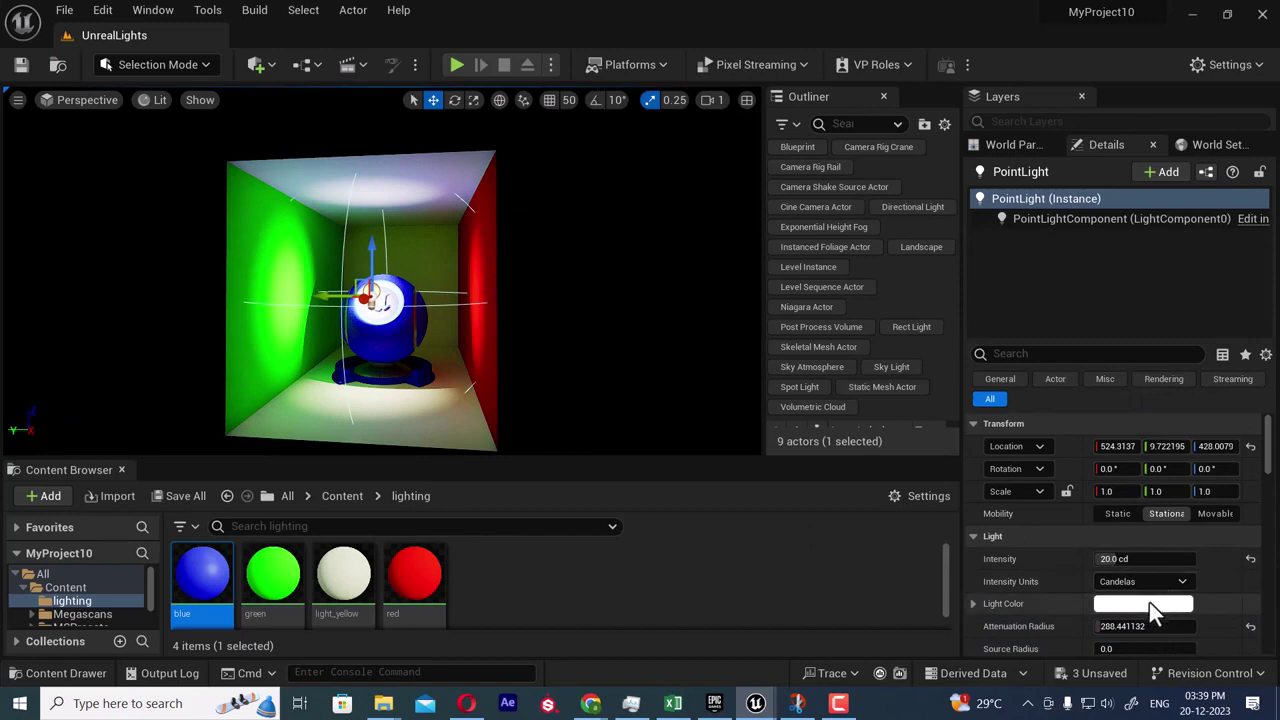
- Change the point light's colour to light purple, hex sRGB 9780FFFF, and inspect the tinted box from another angle
left_click(1148, 604)
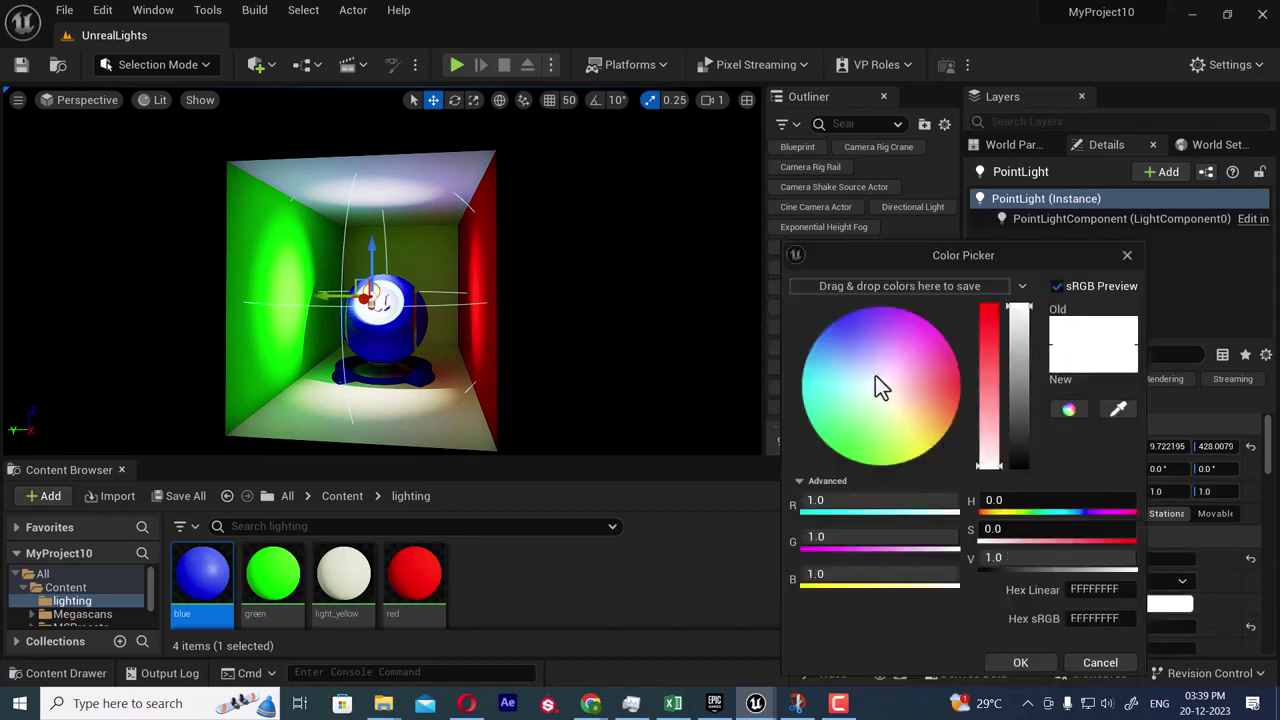
left_click_drag(876, 384, 857, 330)
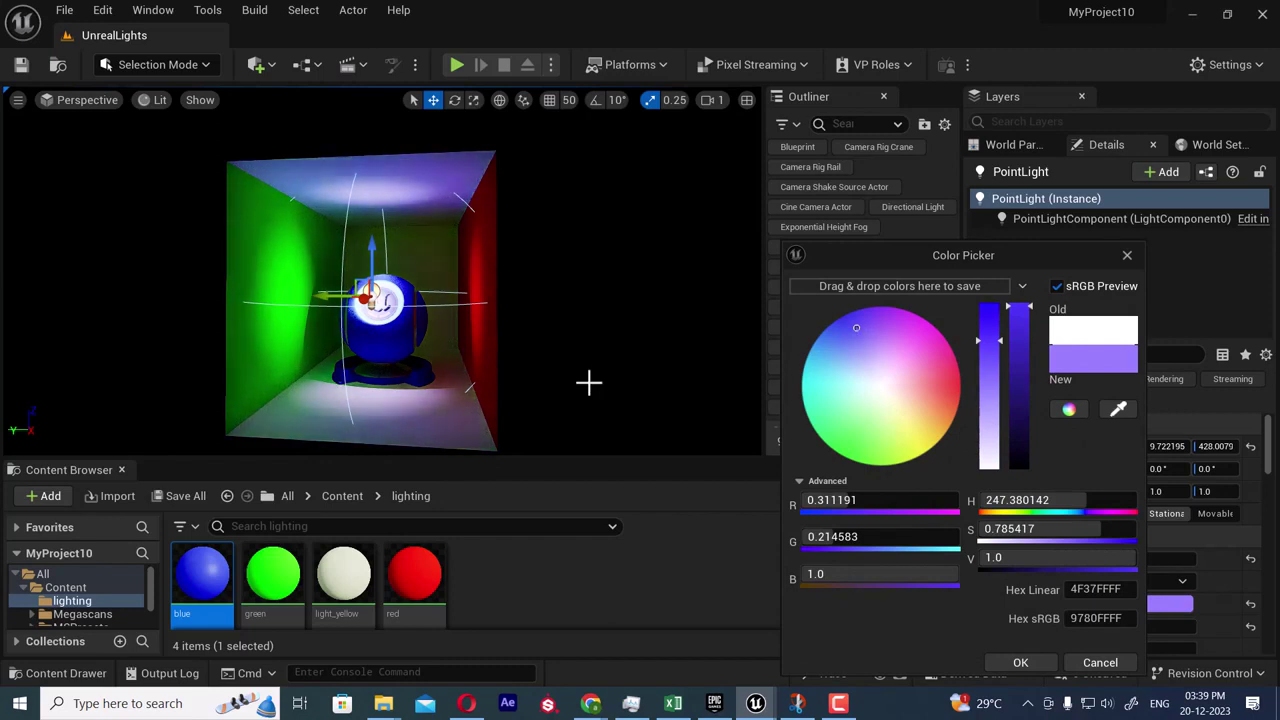
left_click_drag(589, 381, 610, 405, "alt")
left_click_drag(315, 207, 313, 211, "alt")
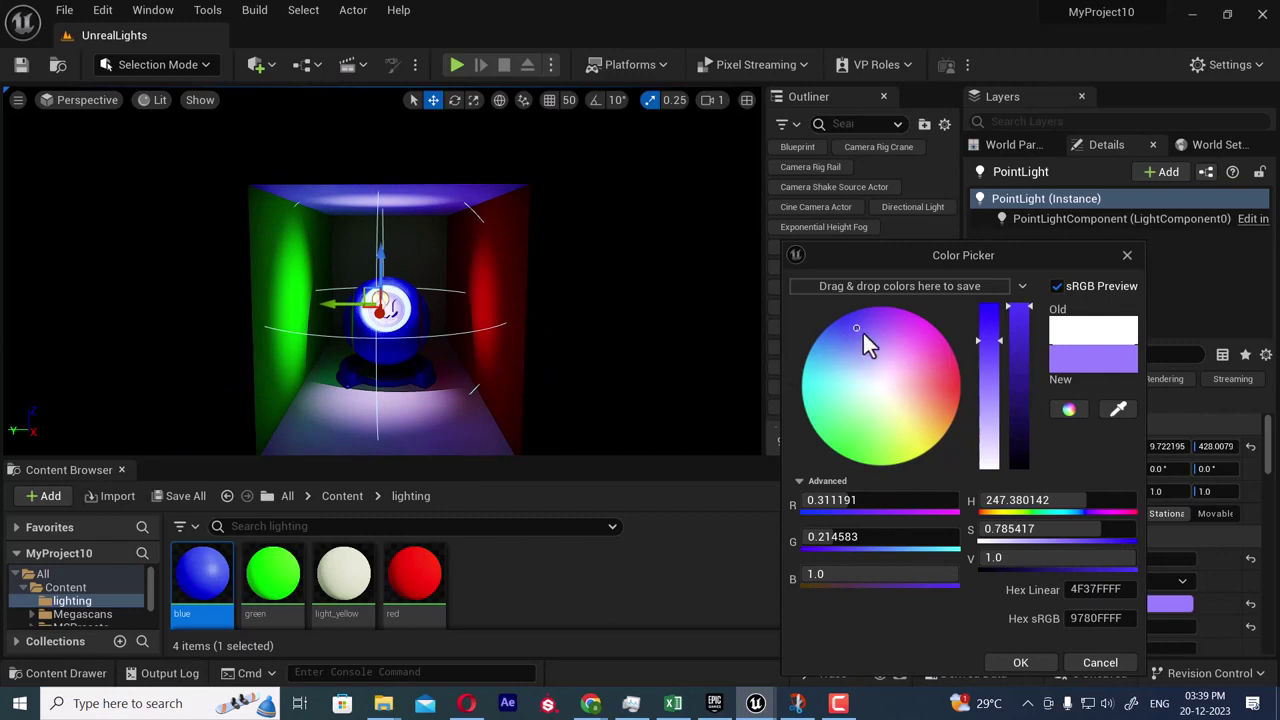
- Try deep blue and warm tints for the light colour, settling on pale pink, hex sRGB FFEEE4FF
left_click_drag(864, 334, 879, 309)
left_click_drag(878, 310, 890, 396)
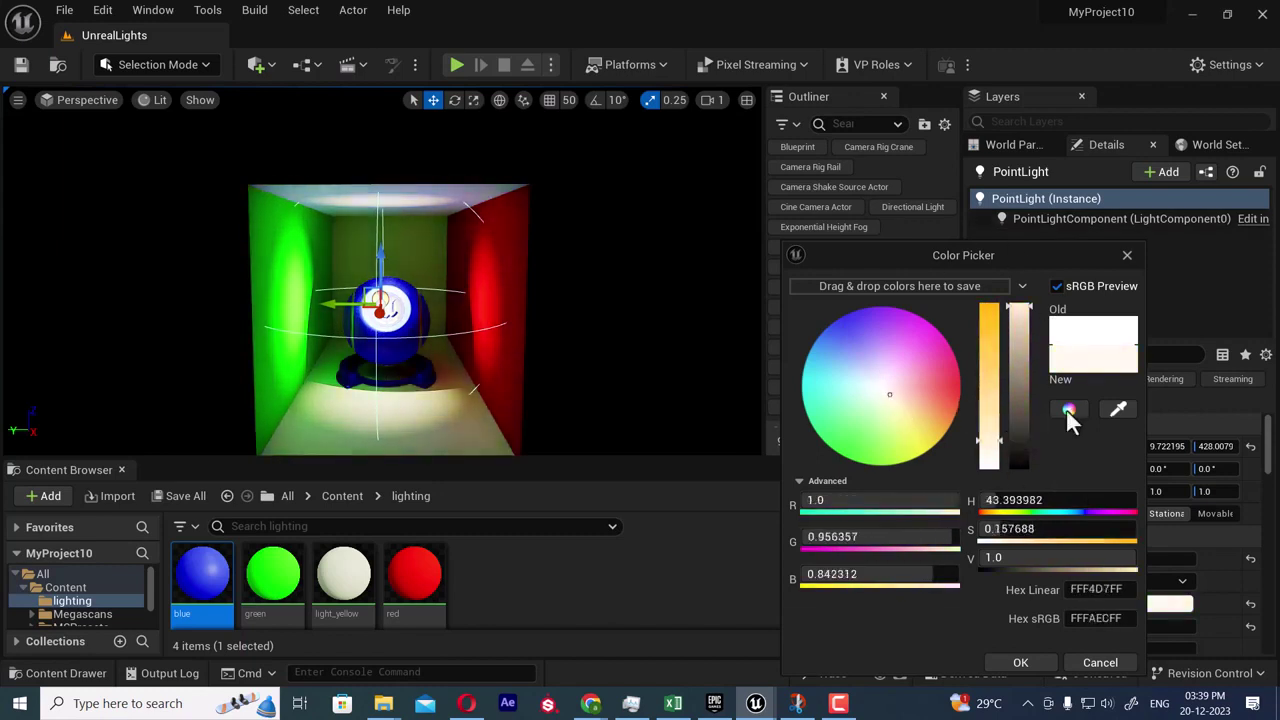
left_click(897, 393)
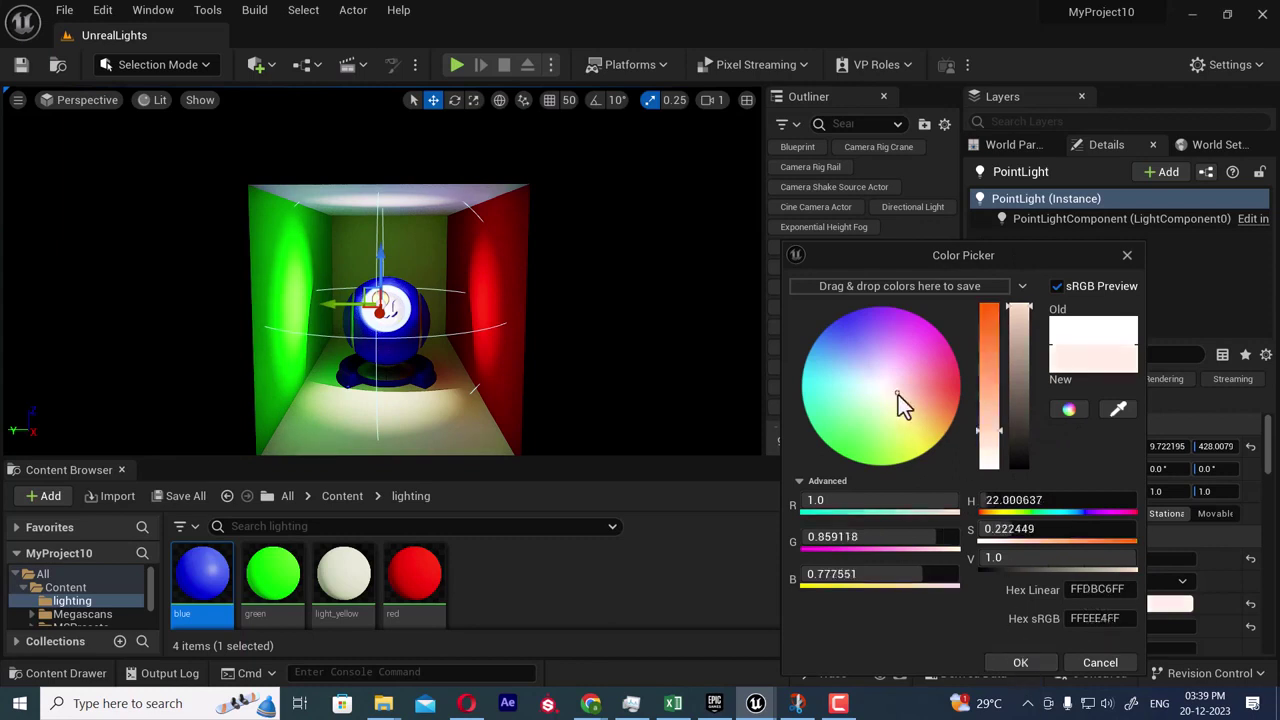
left_click(1020, 664)
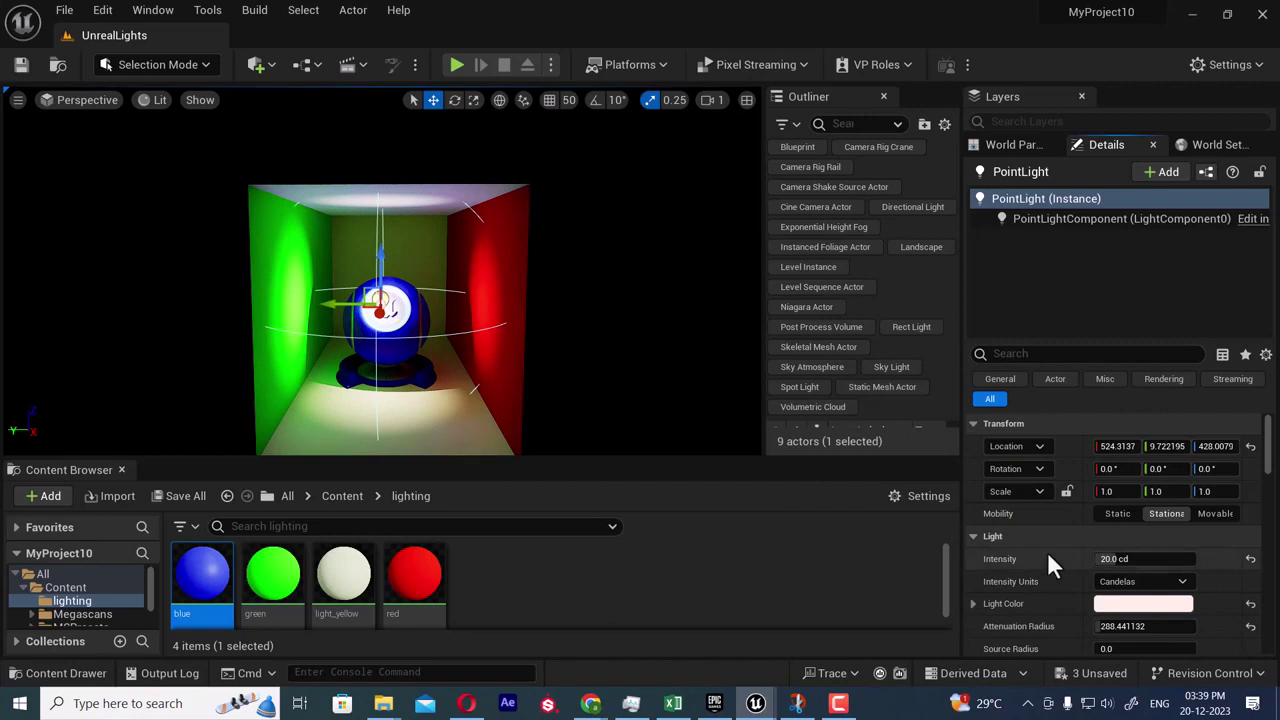
- Increase the point light's source radius to about 185.6 and inspect its extent beside the green wall
scroll(1150, 585, "down", 1)
scroll(1190, 599, "down", 3)
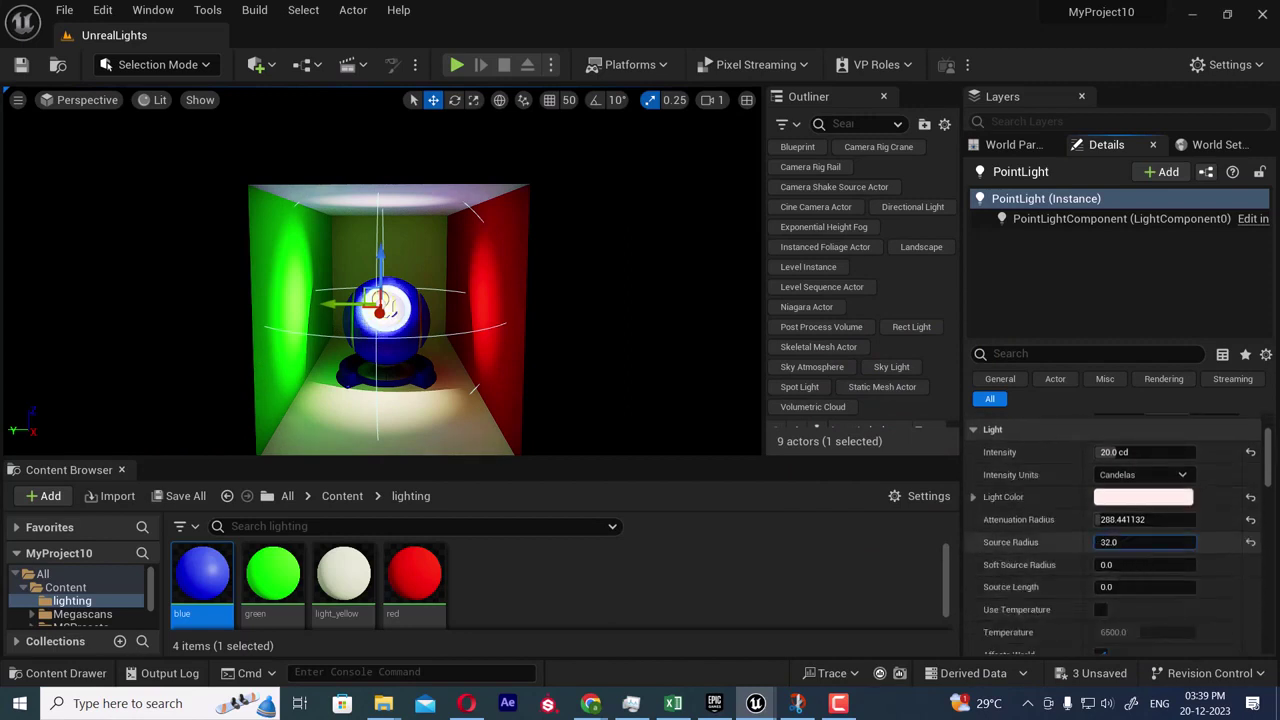
mouse_move(1125, 542)
left_mouse_down()
mouse_move(1150, 542)
mouse_move(1100, 542)
mouse_move(1170, 542)
mouse_move(1108, 542)
left_mouse_up()
left_click_drag(438, 386, 173, 303, "alt")
left_click_drag(200, 363, 242, 360, "alt")
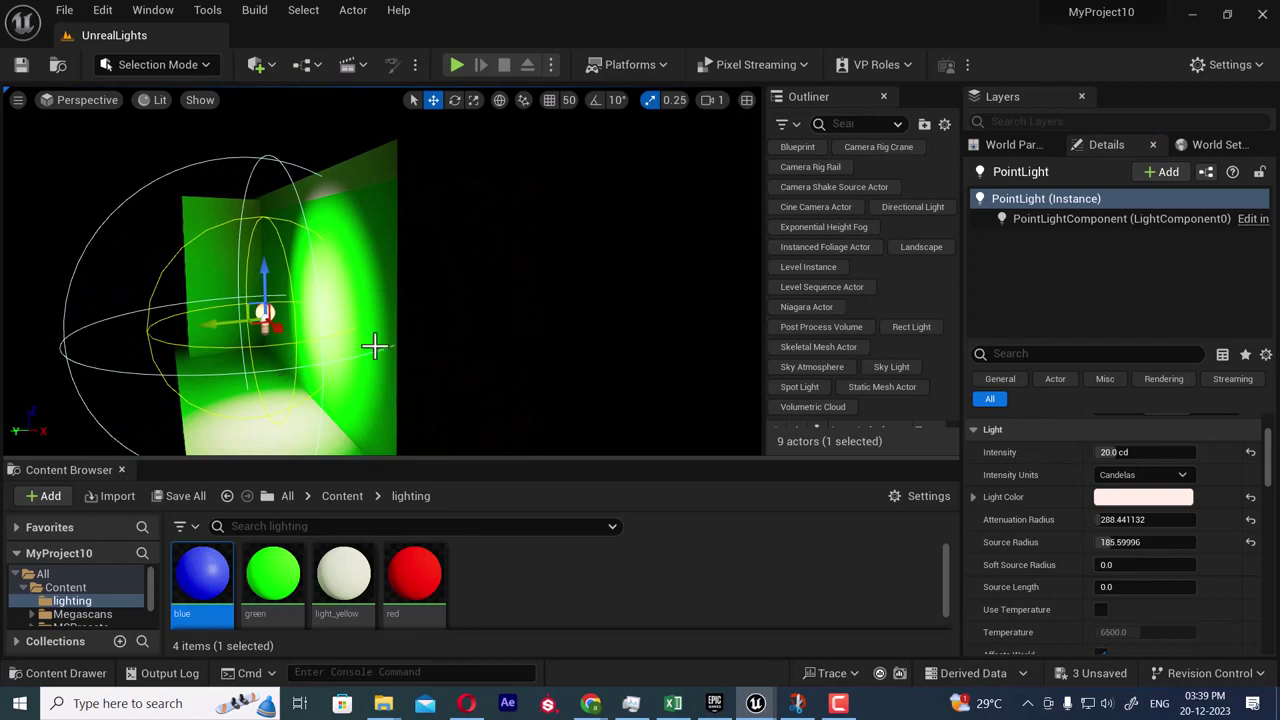
mouse_move(374, 346)
left_mouse_down("alt")
mouse_move(330, 348)
mouse_move(400, 346)
mouse_move(380, 344)
left_mouse_up("alt")
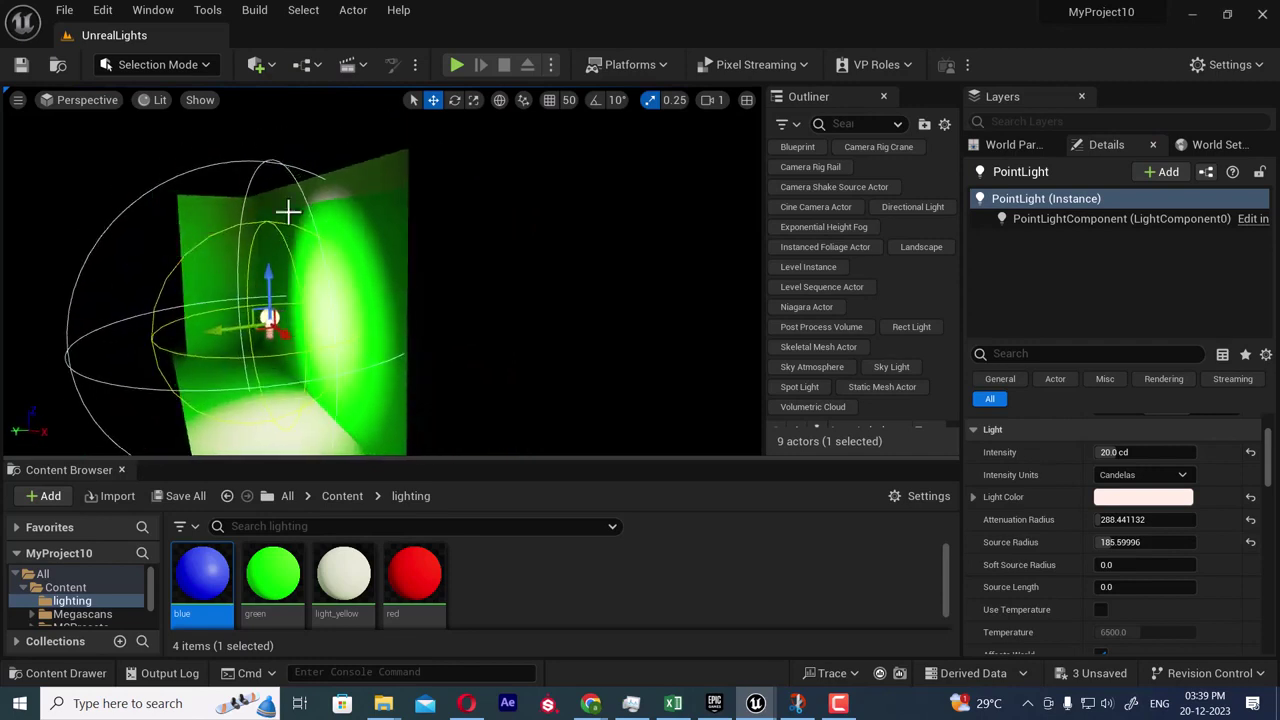
- Reduce the point light's attenuation radius to about 177.7 and its source radius to about 147.2
left_click_drag(1097, 563, 1088, 564)
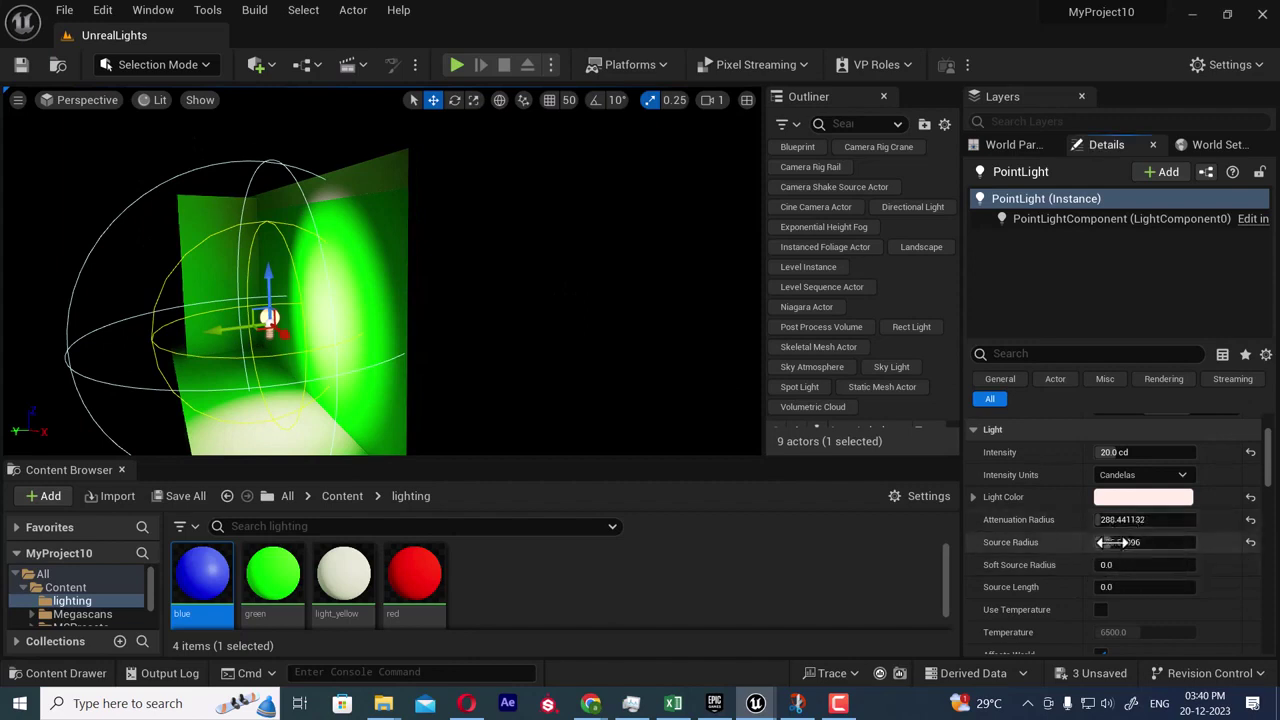
left_click_drag(1110, 542, 1084, 542)
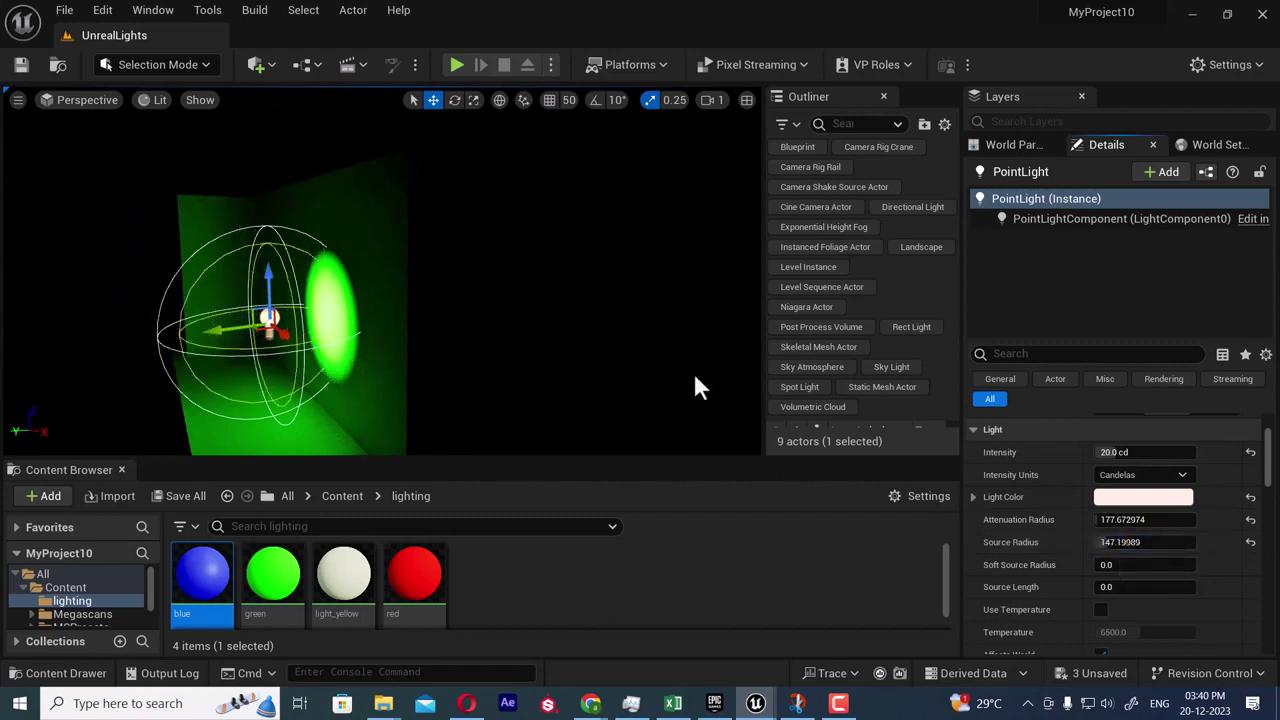
left_click_drag(622, 364, 580, 364, "alt")
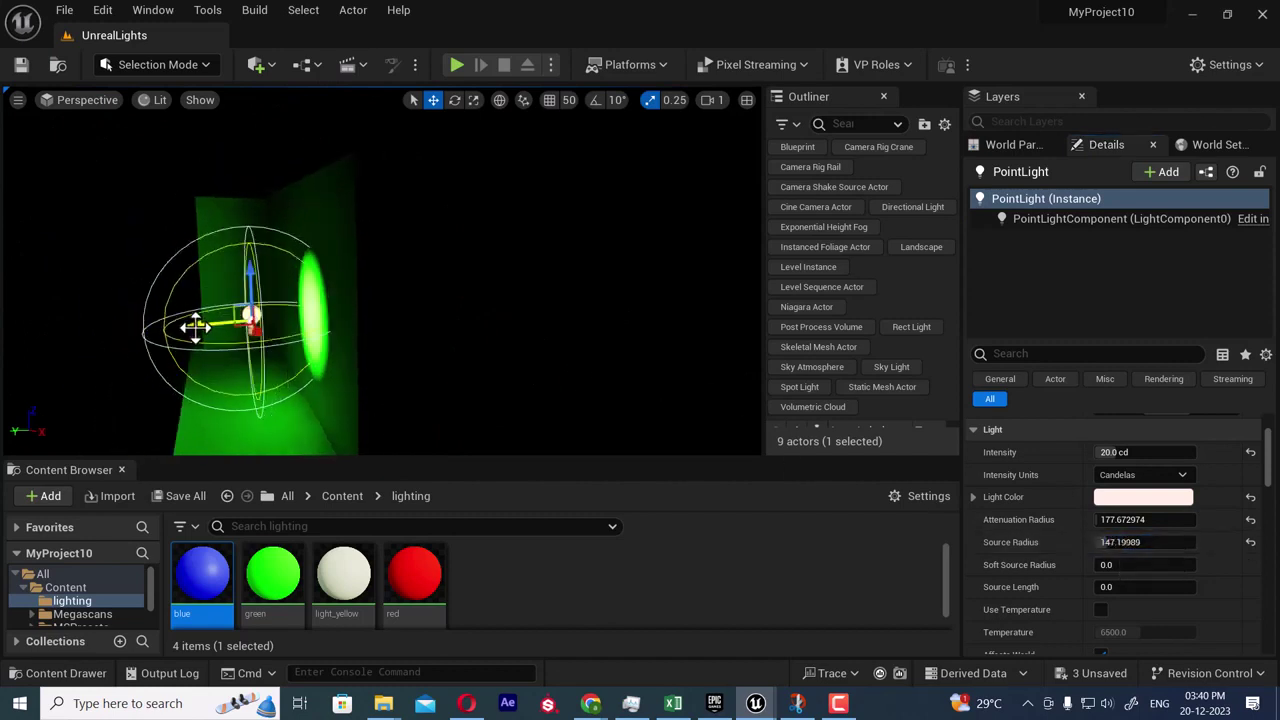
left_click_drag(195, 327, 430, 316, "alt")
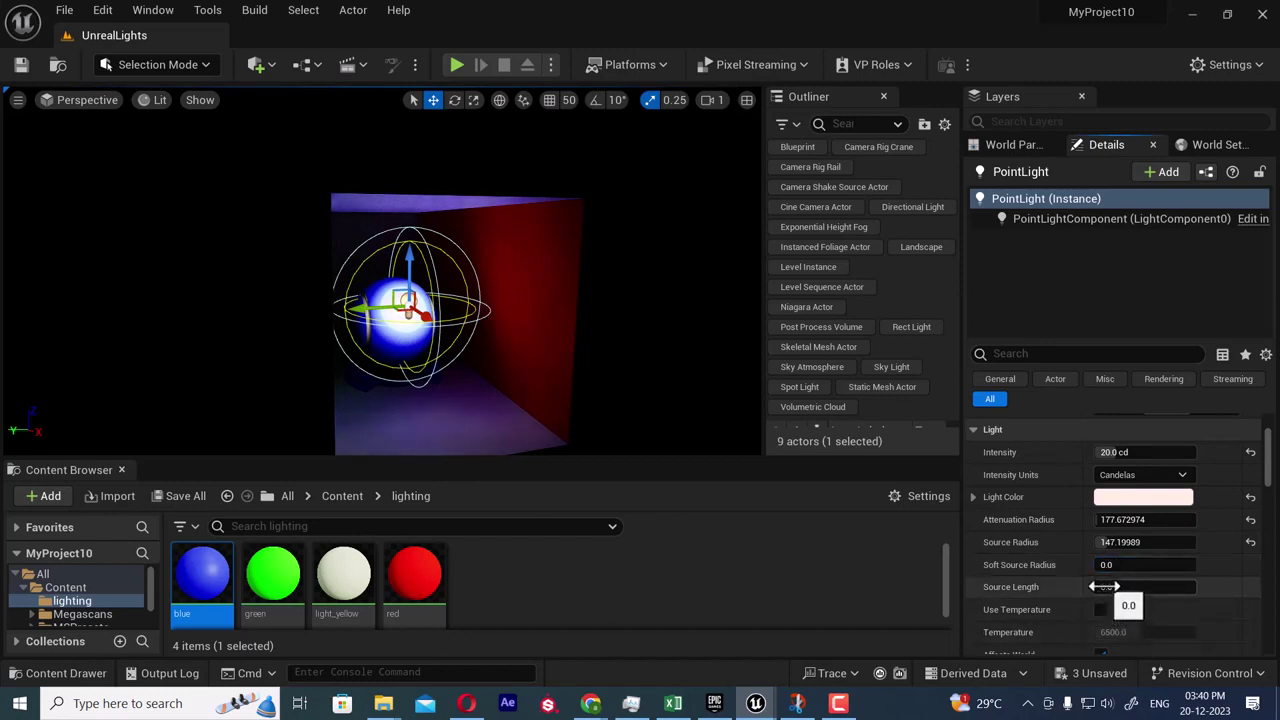
- Increase the point light's source length to about 595 and inspect the stretched source shape around the box
left_click_drag(1105, 587, 1180, 587)
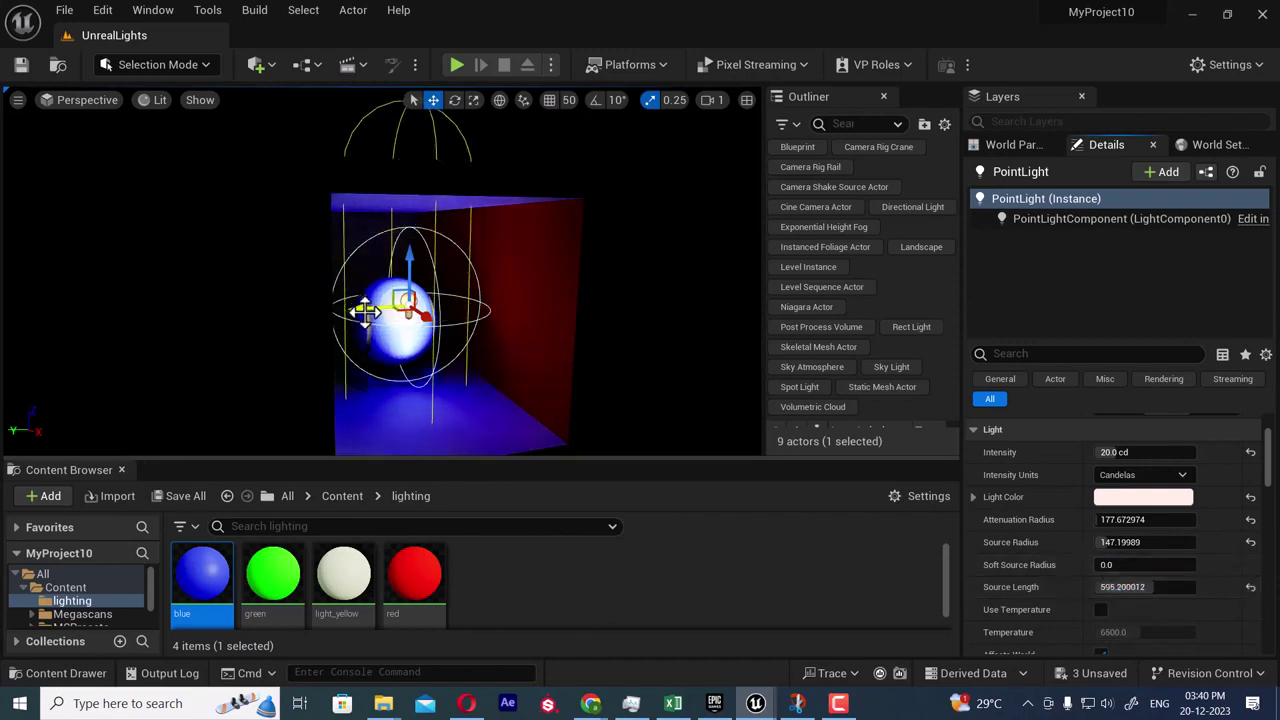
left_click_drag(365, 312, 250, 315)
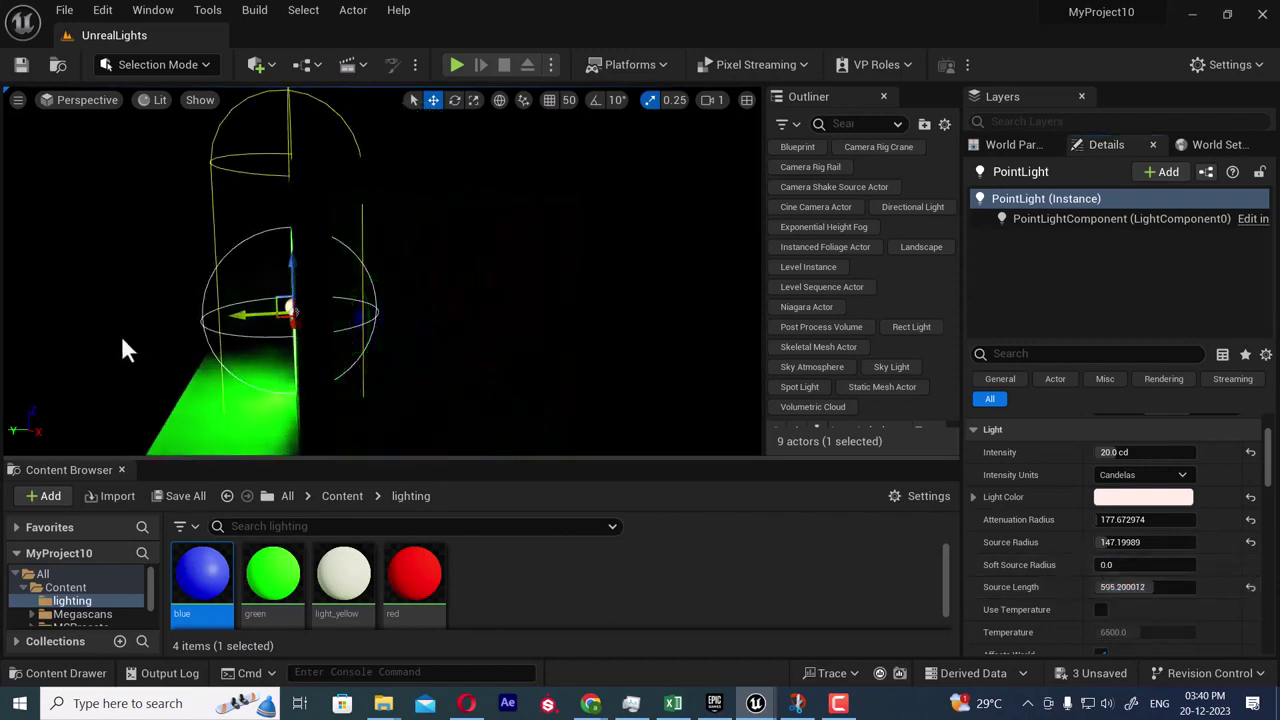
left_click_drag(122, 338, 195, 341, "alt")
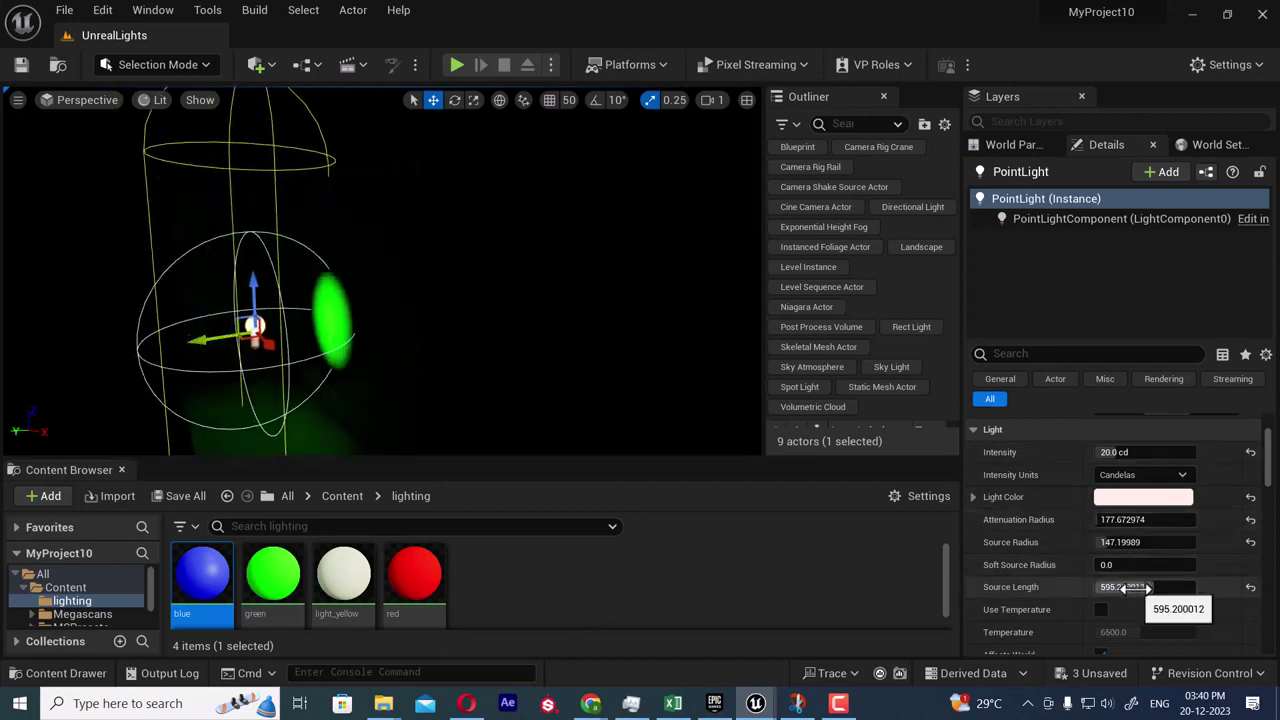
- Reduce the point light's source length to about 198.4 and enable Use Temperature
left_click_drag(1137, 588, 1100, 588)
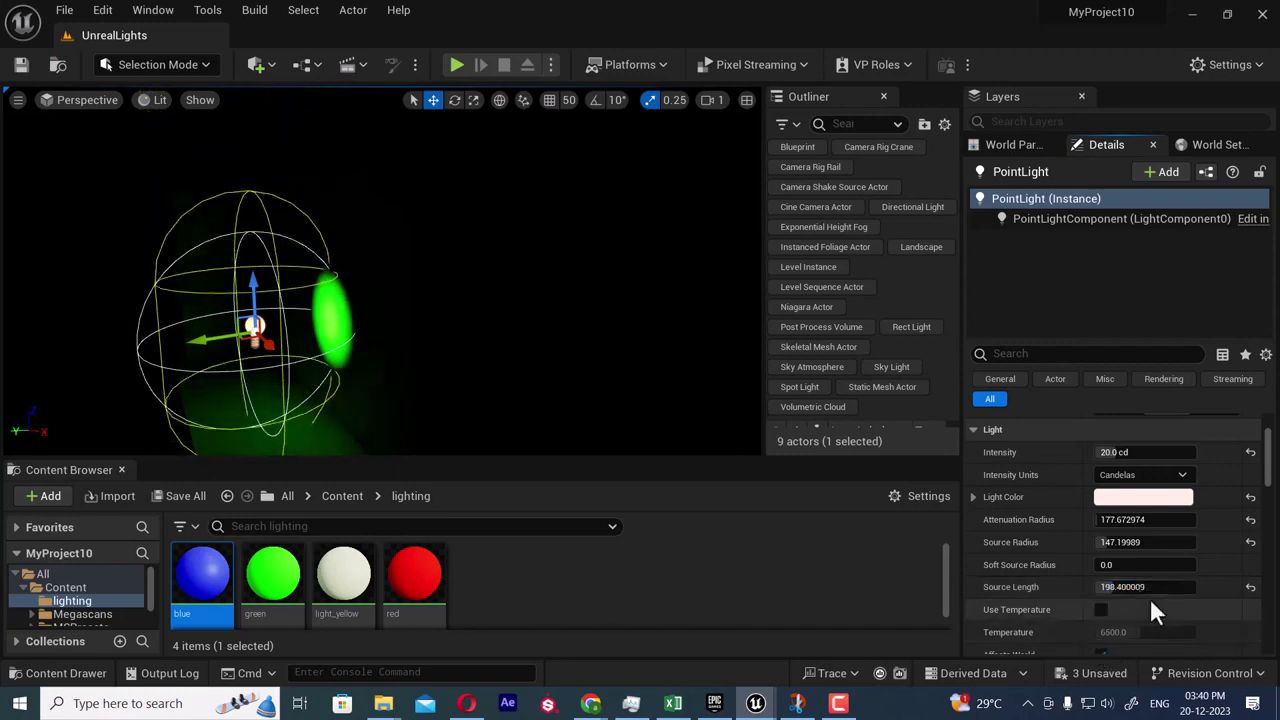
left_click(1100, 610)
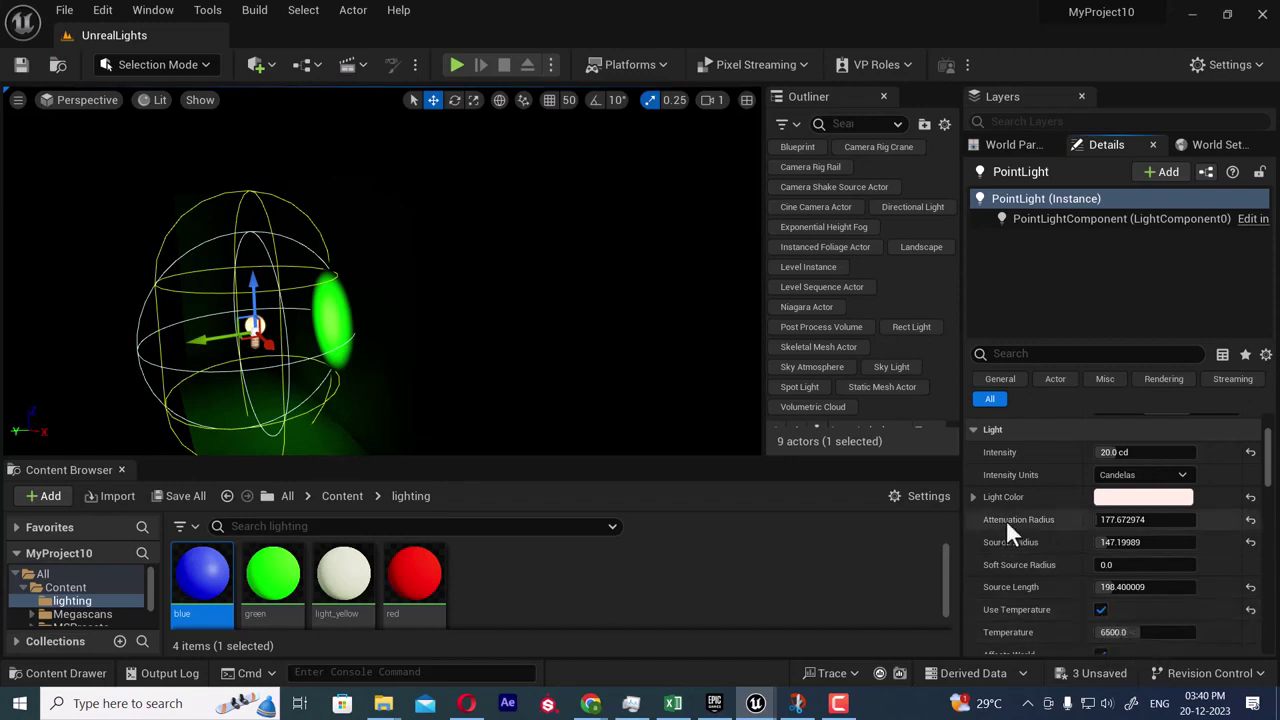
scroll(1006, 519, "down", 1)
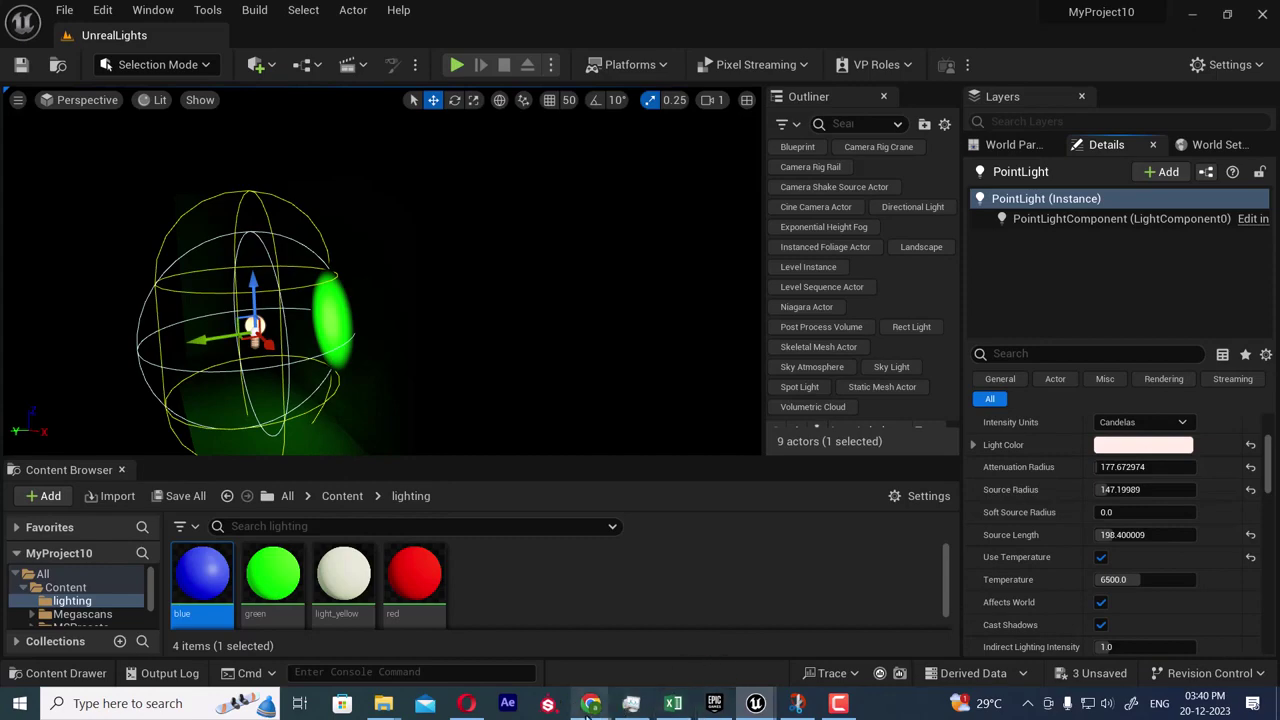
- Switch to Chrome, look through the VRay lights blog post, go back to the Unreal lights article, and return to Unreal Engine
mouse_move(590, 704)
left_click(510, 643)
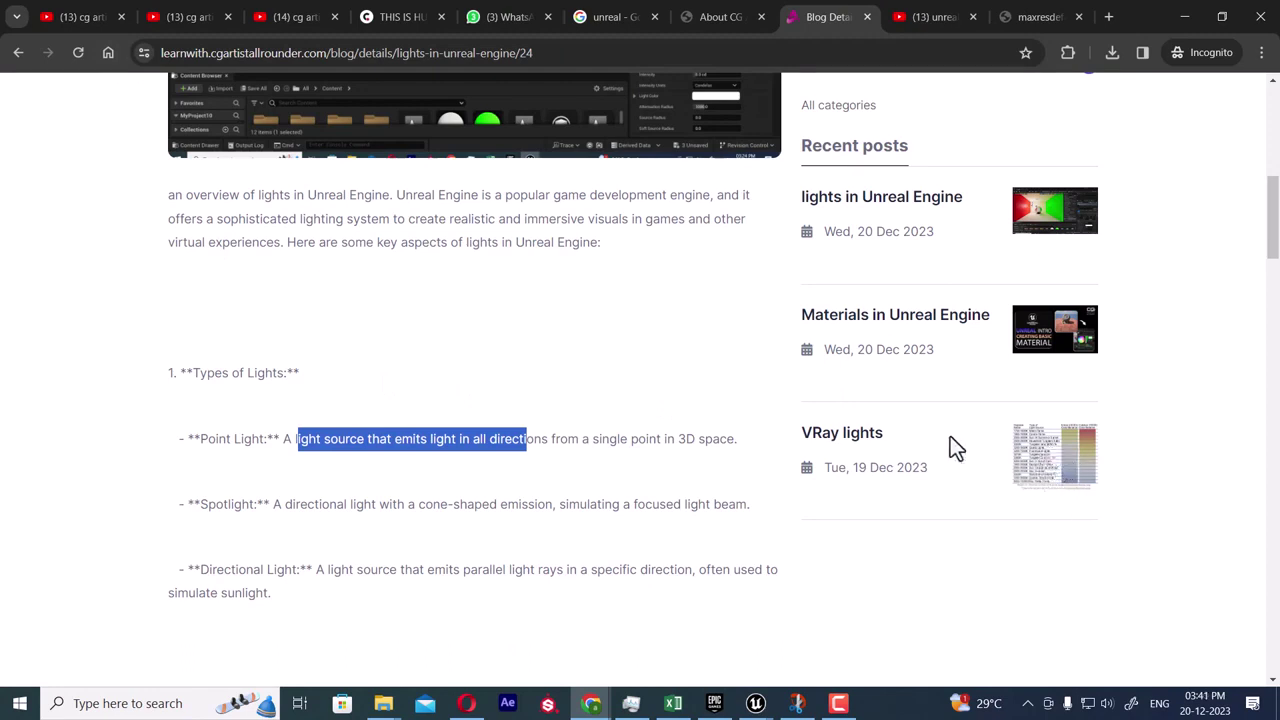
left_click(857, 450)
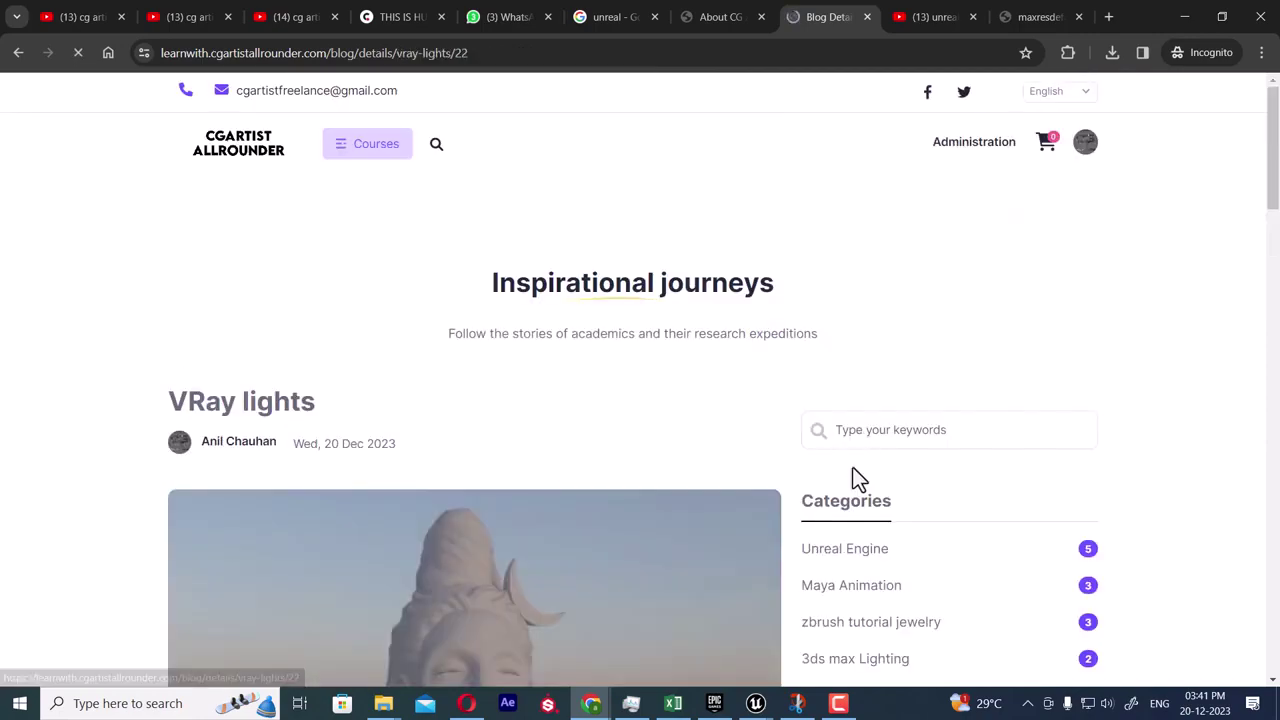
scroll(611, 443, "down", 10)
scroll(560, 465, "down", 6)
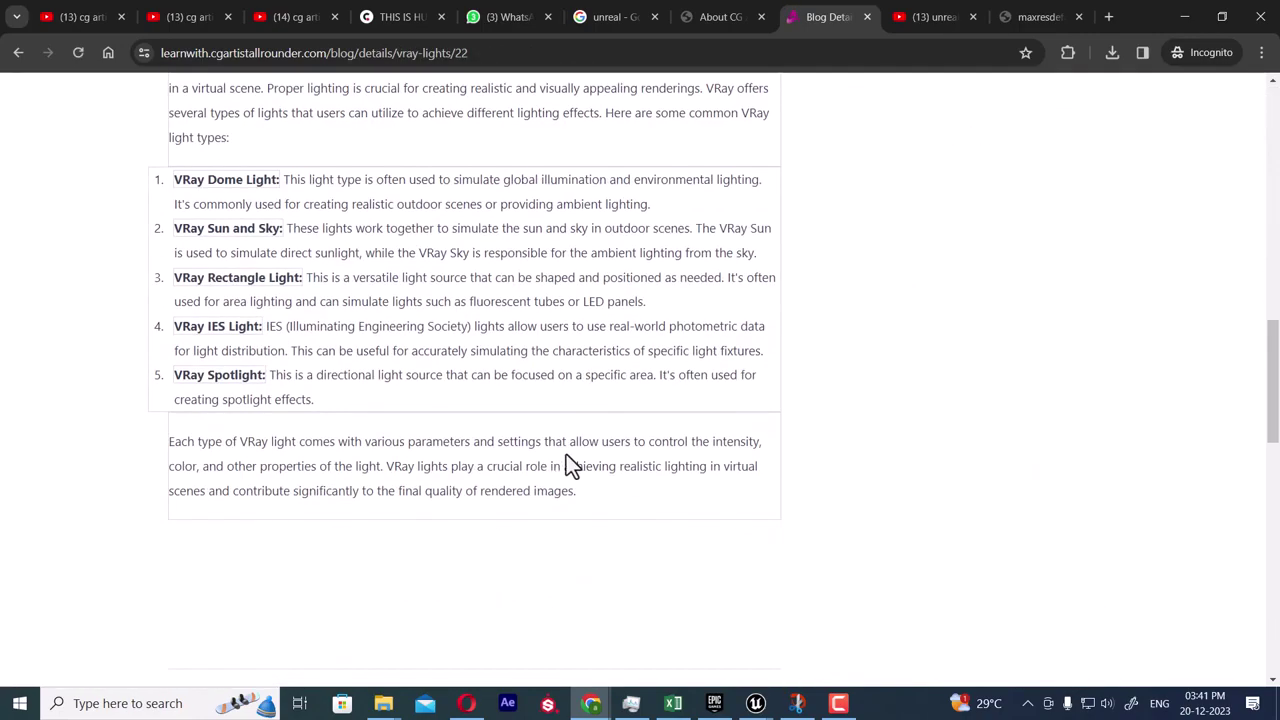
left_click(18, 53)
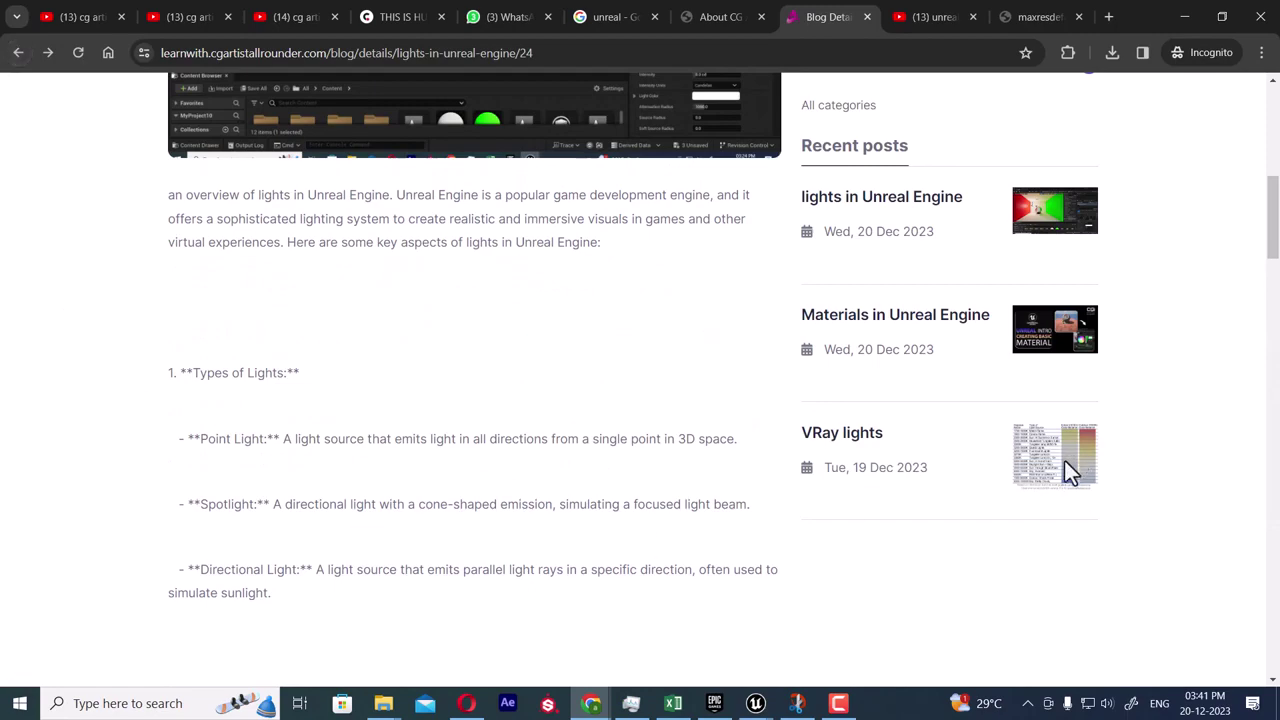
scroll(539, 500, "up", 4)
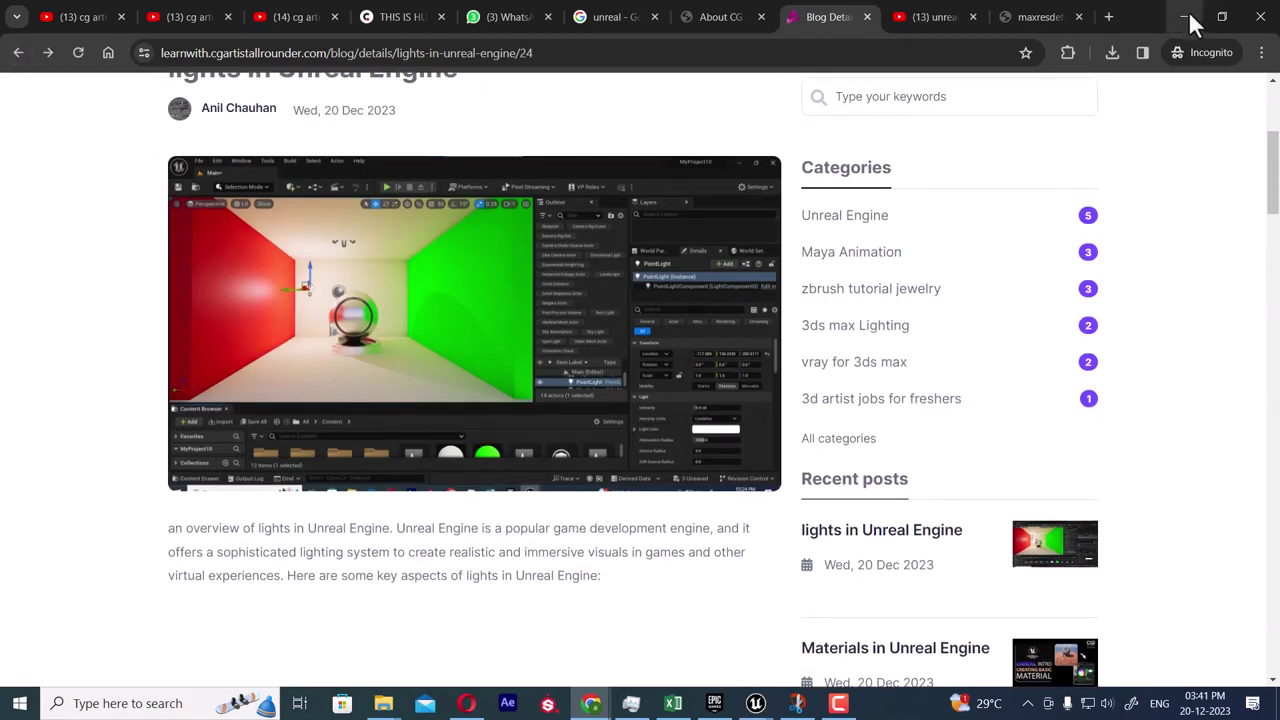
left_click(1186, 17)
- Set the point light's temperature to 3200 and review its surrounding light settings
left_click(1120, 580)
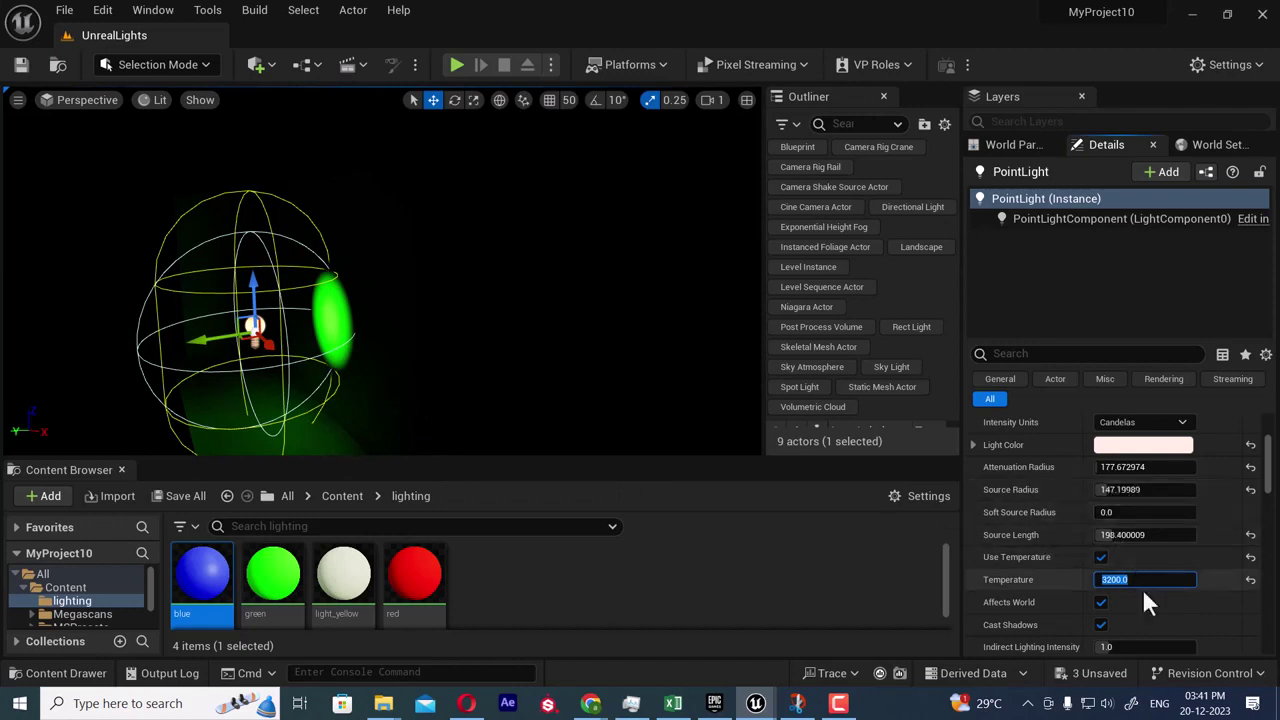
scroll(1100, 482, "up", 2)
scroll(1180, 560, "down", 3)
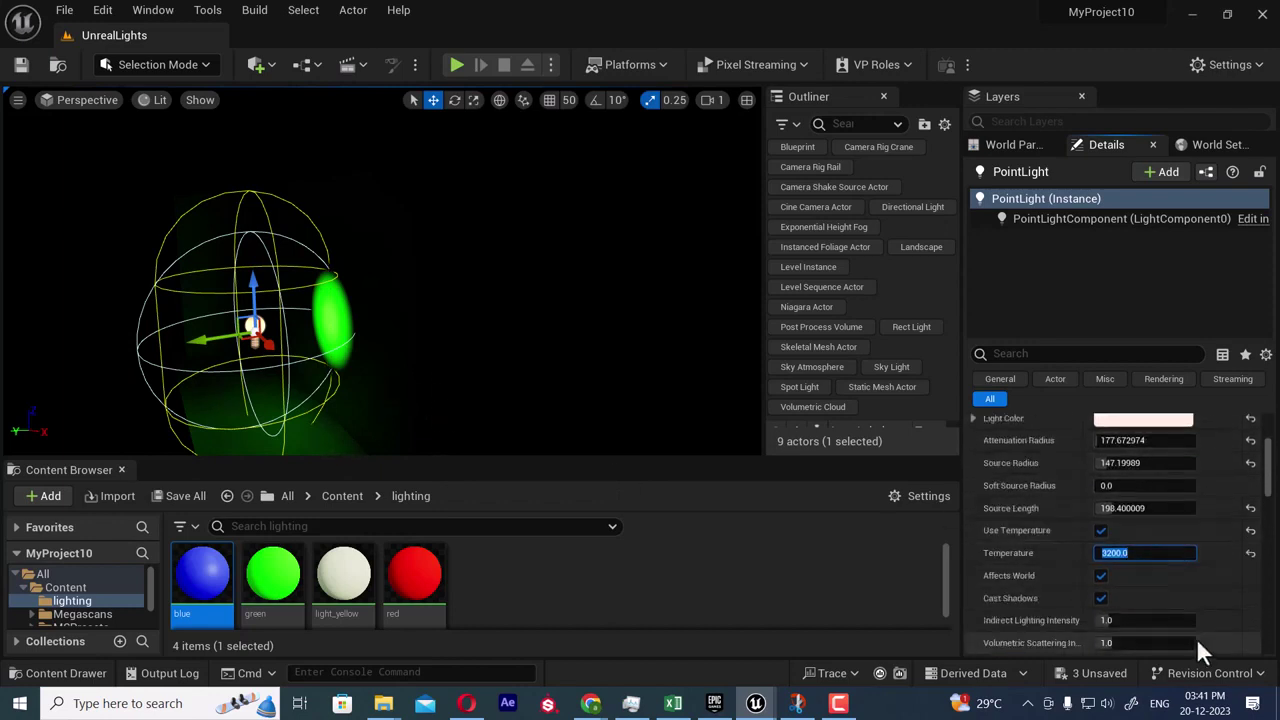
scroll(1145, 545, "up", 4)
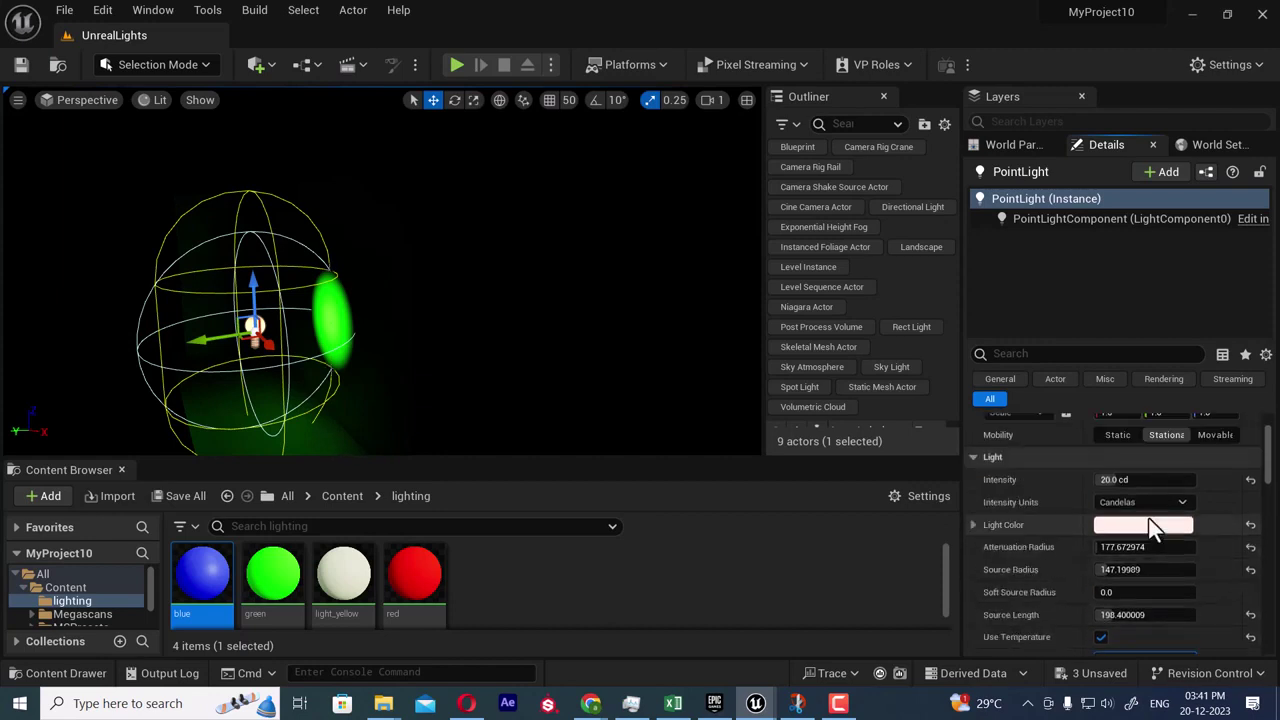
- Raise the point light's intensity to 160 cd and inspect the lit box from its open front
left_click_drag(1113, 481, 1210, 481)
left_click_drag(367, 361, 268, 342, "alt")
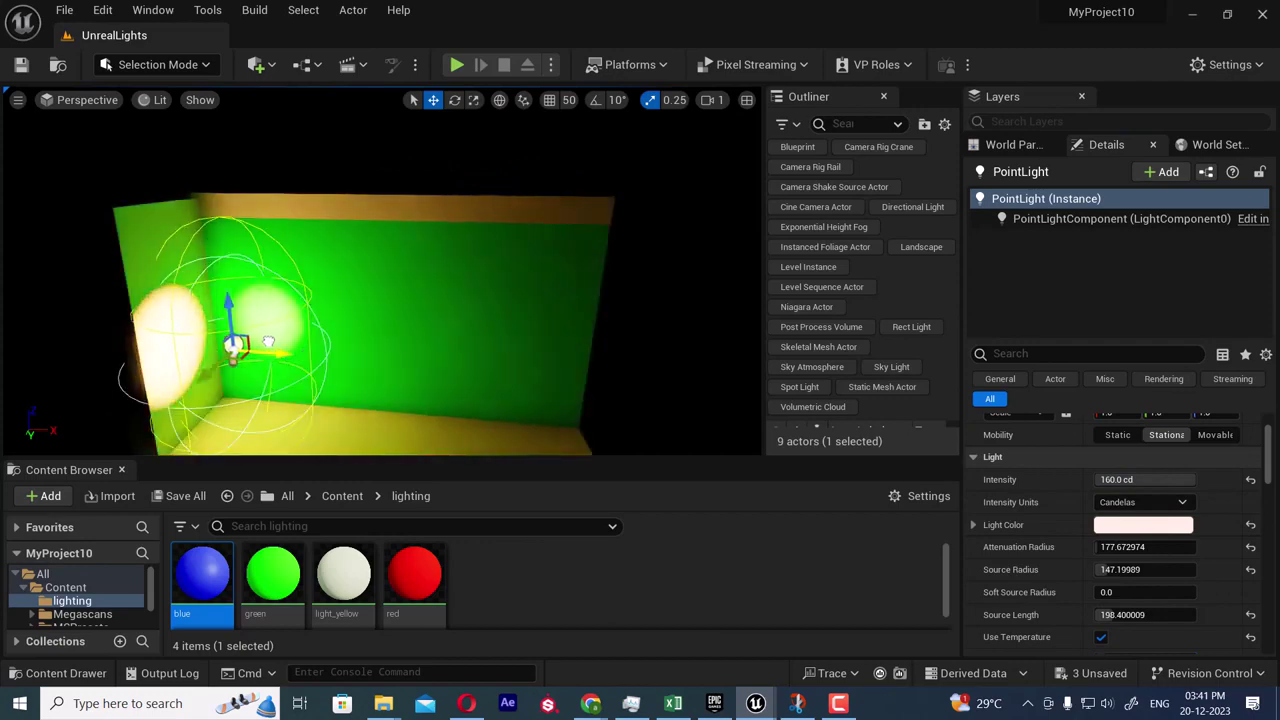
mouse_move(369, 324)
left_mouse_down("alt")
mouse_move(255, 318)
mouse_move(285, 328)
mouse_move(392, 312)
mouse_move(235, 314)
mouse_move(369, 300)
left_mouse_up("alt")
left_click_drag(162, 297, 498, 293)
mouse_move(400, 277)
left_mouse_down()
mouse_move(327, 278)
mouse_move(396, 280)
left_mouse_up()
- Set the point light's temperature to 8000 and inspect the colour change in the box
scroll(1130, 592, "down", 2)
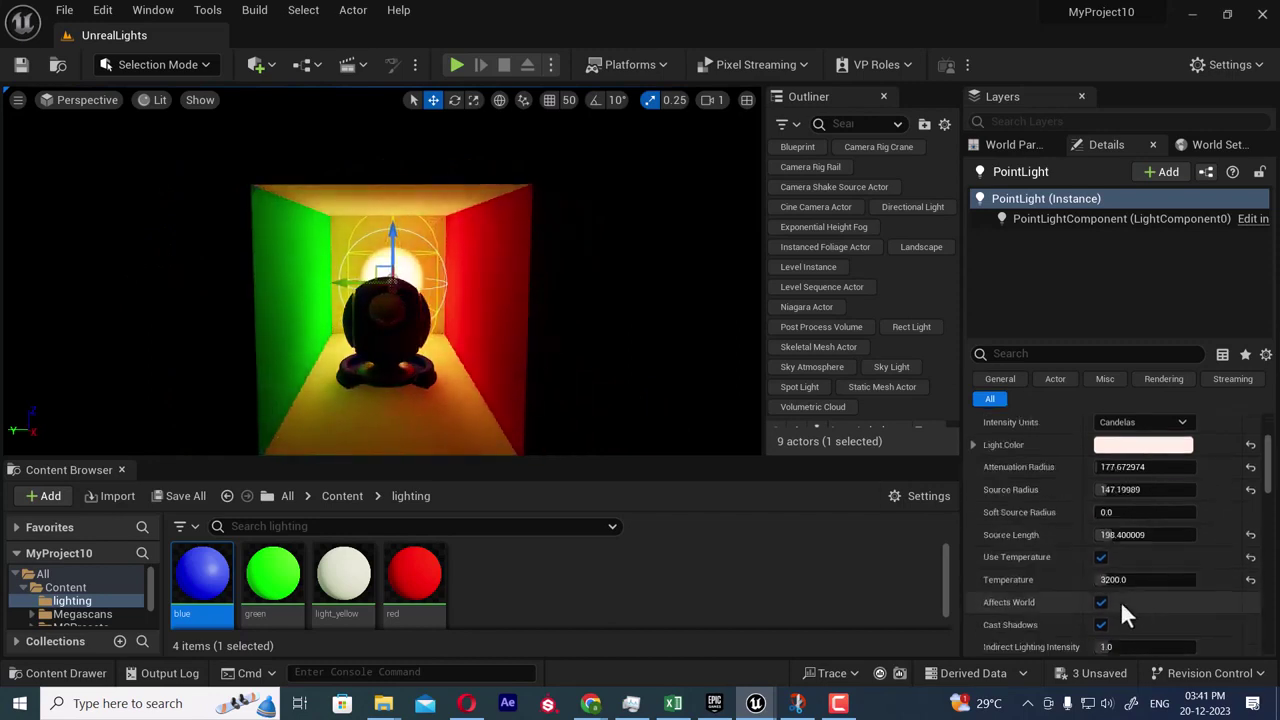
left_click(1140, 580)
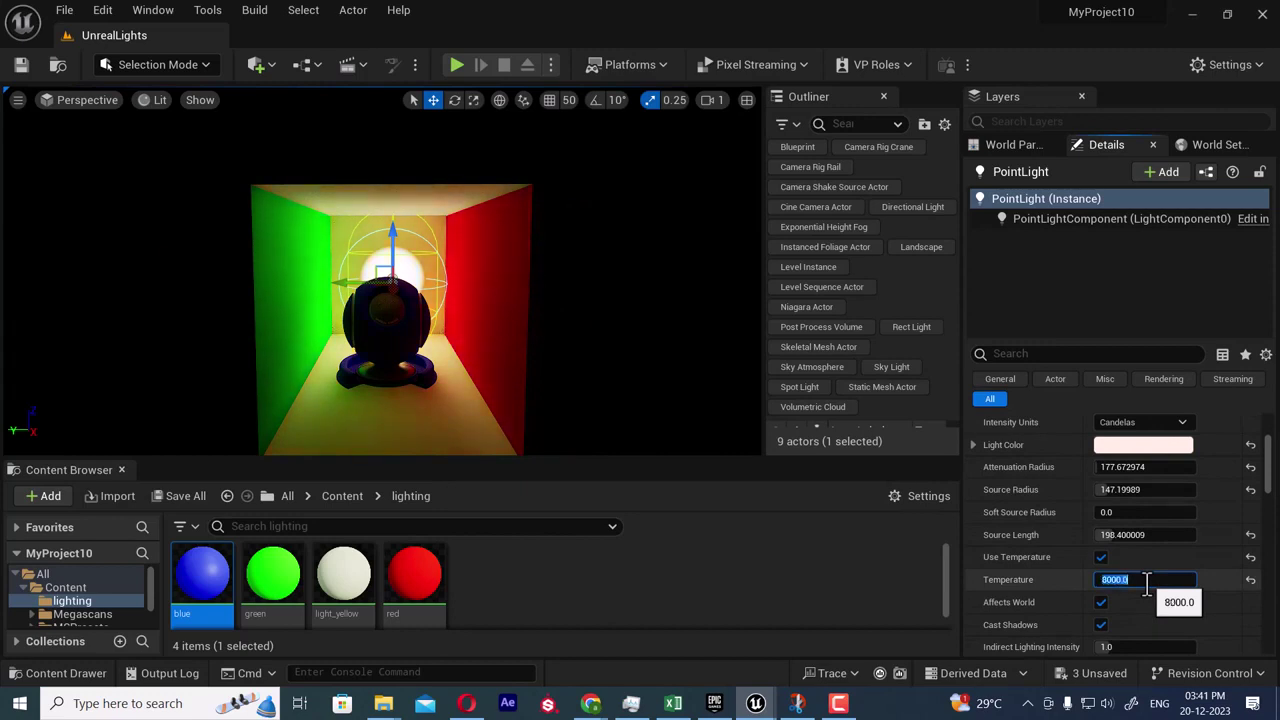
left_click_drag(457, 274, 335, 288, "alt")
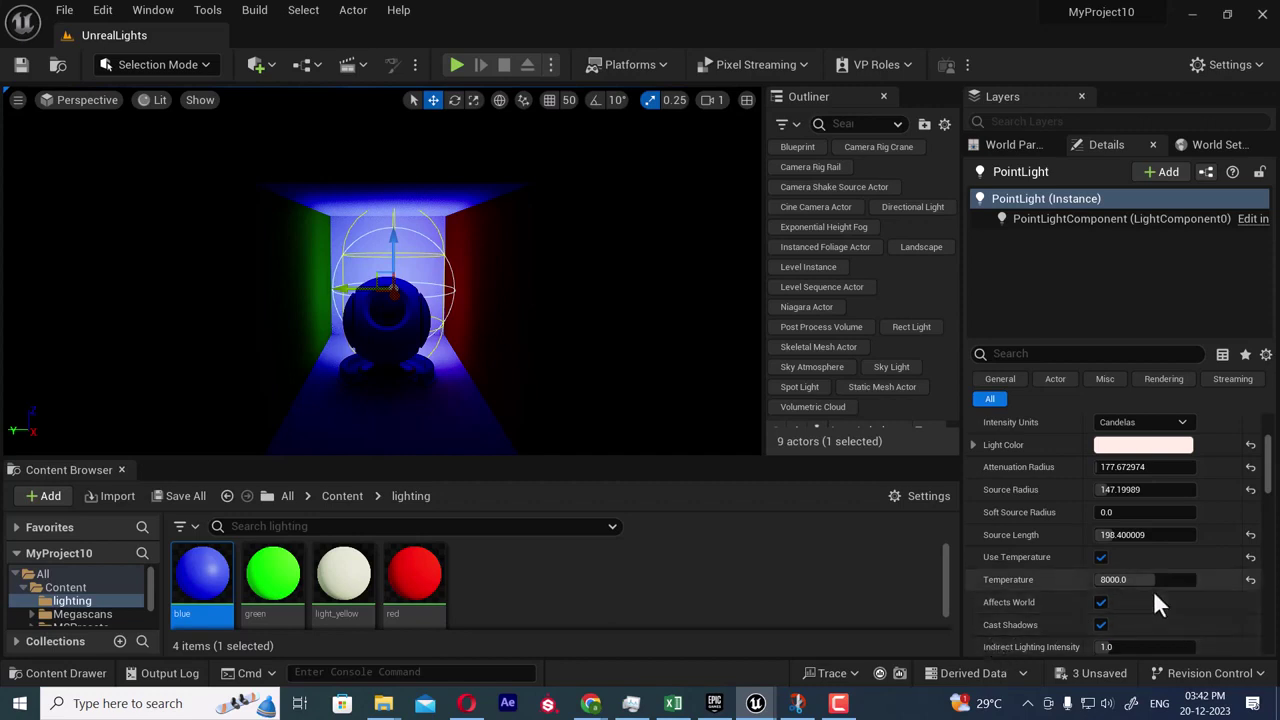
- Toggle the point light's Visible option off and on to compare the box with and without its light
scroll(1150, 595, "down", 3)
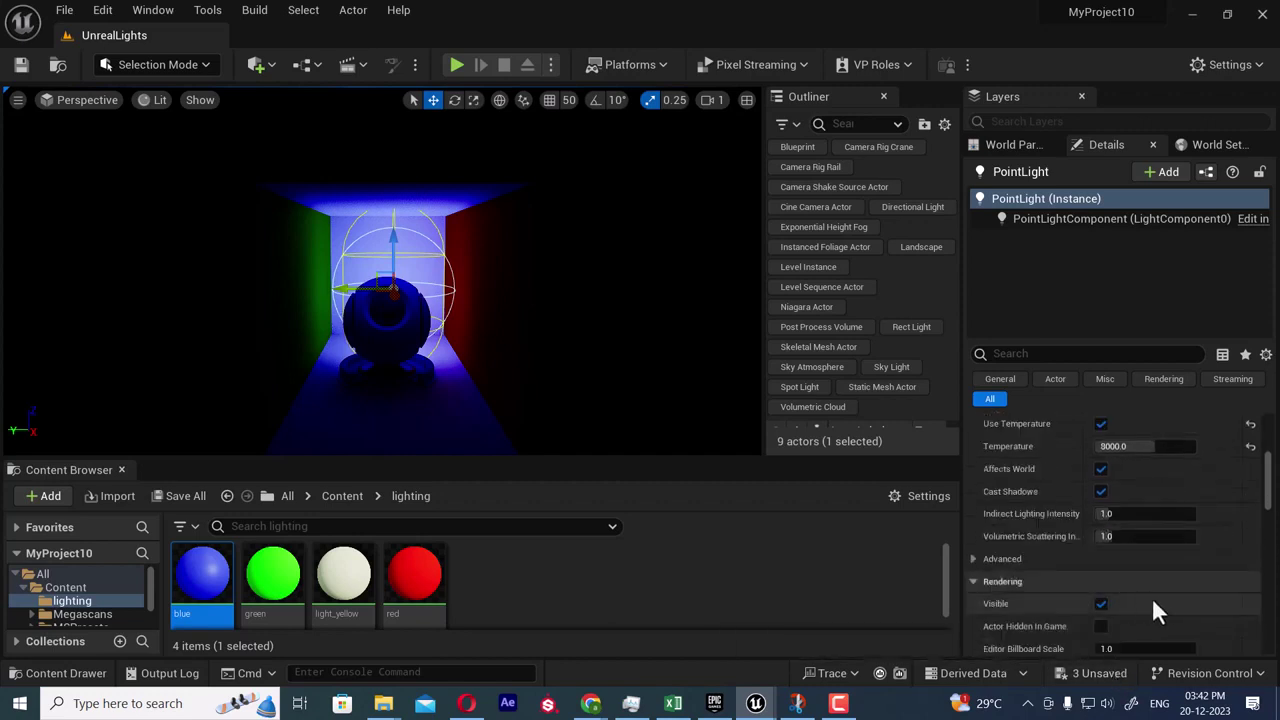
left_click(1101, 605)
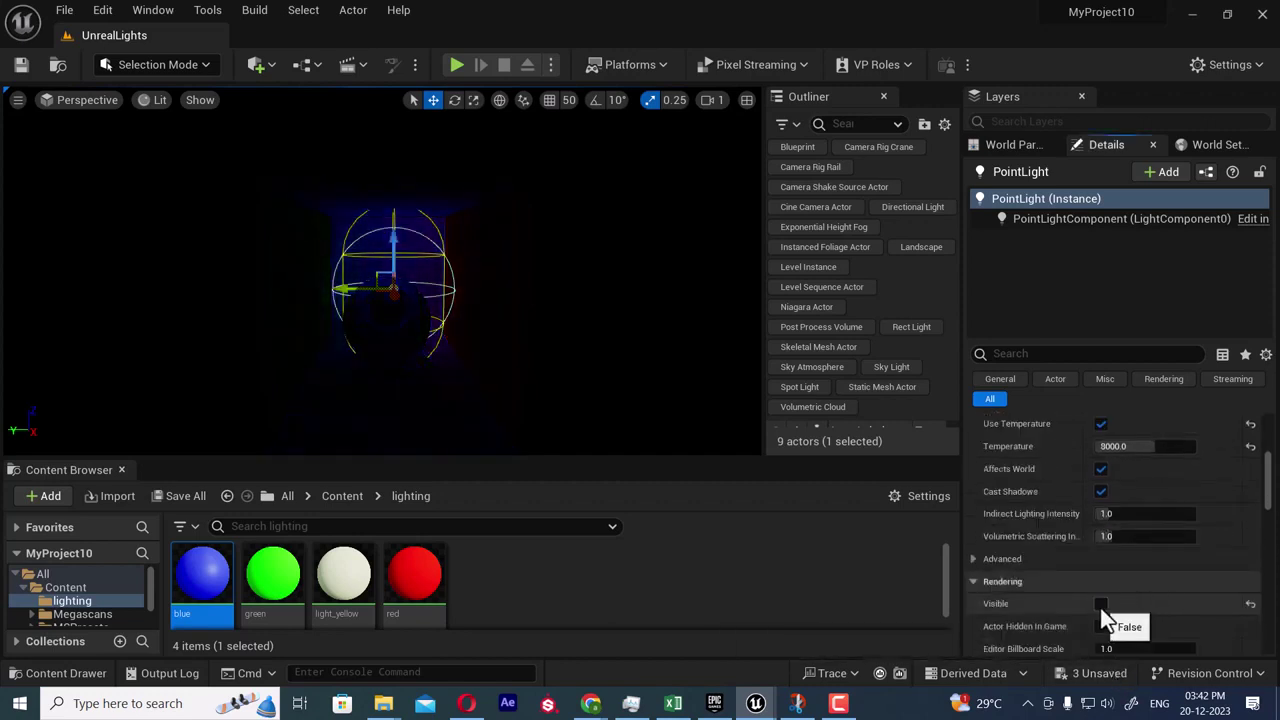
left_click(1101, 605)
left_click(1101, 605)
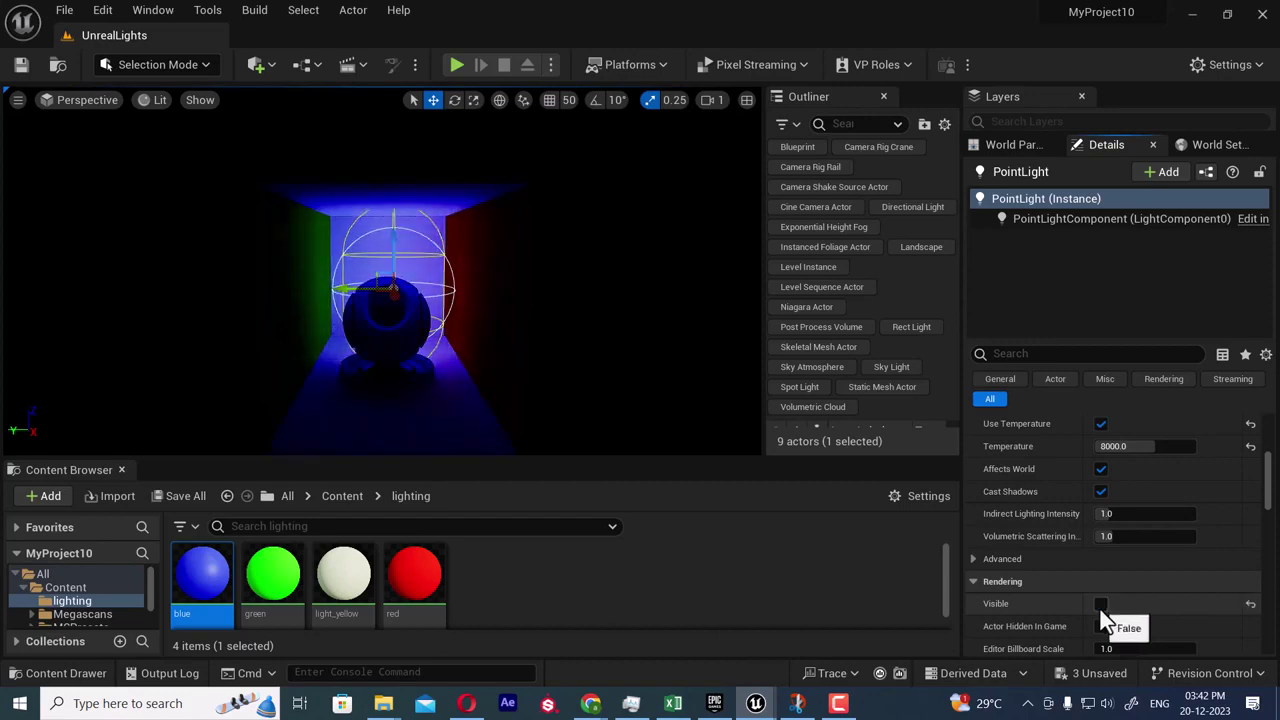
left_click(1101, 605)
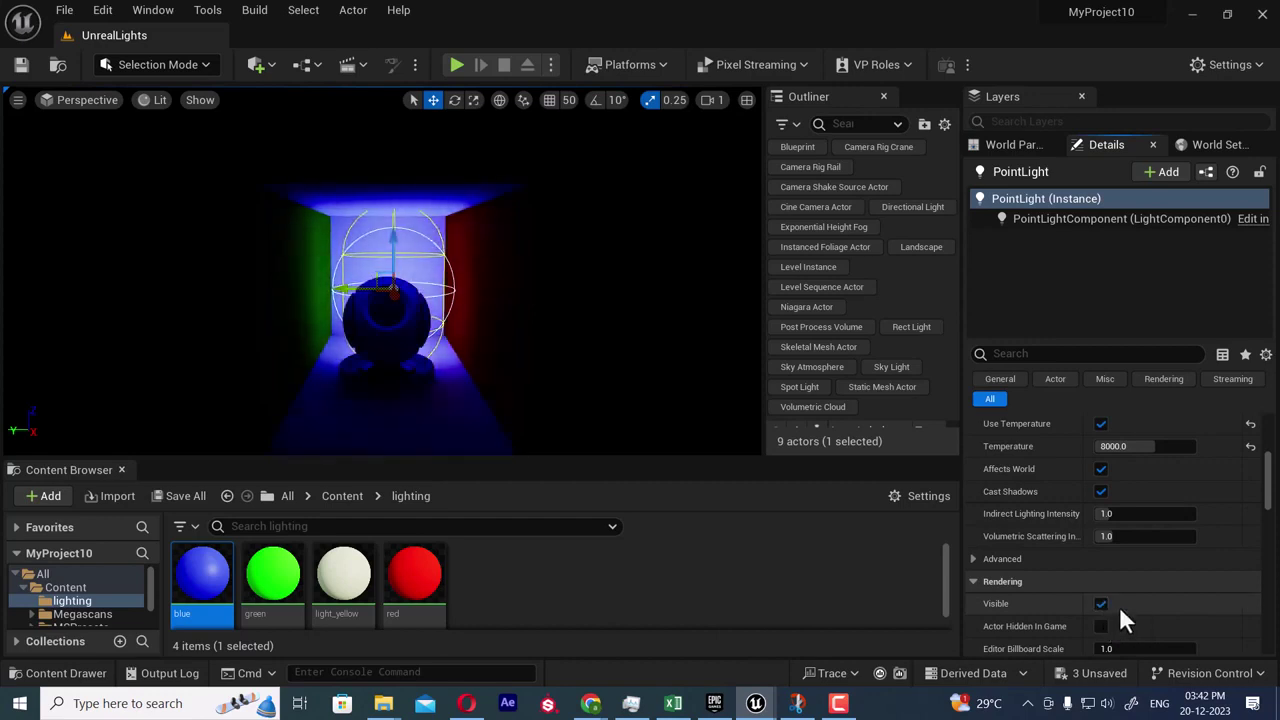
- Raise the point light's indirect lighting intensity to 3.9552, volumetric scattering intensity to 2.176 and soft source radius to about 300.8
left_click_drag(1105, 515, 1160, 515)
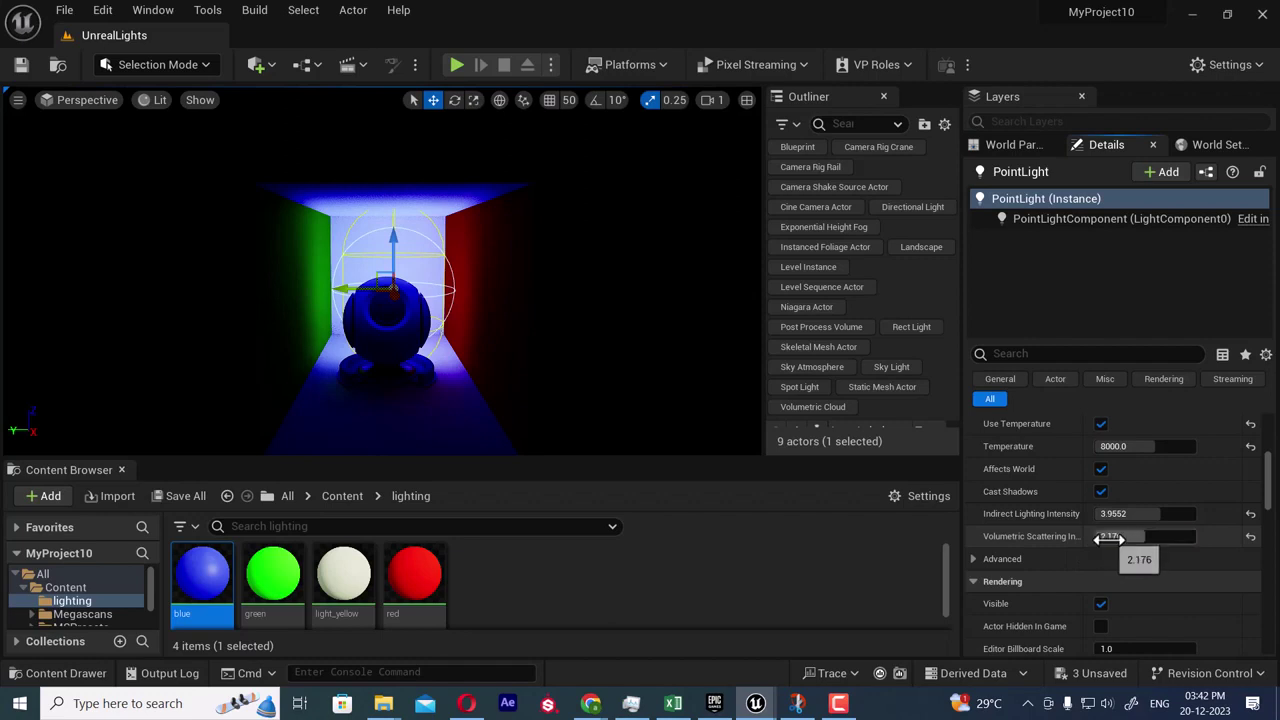
scroll(1140, 525, "up", 2)
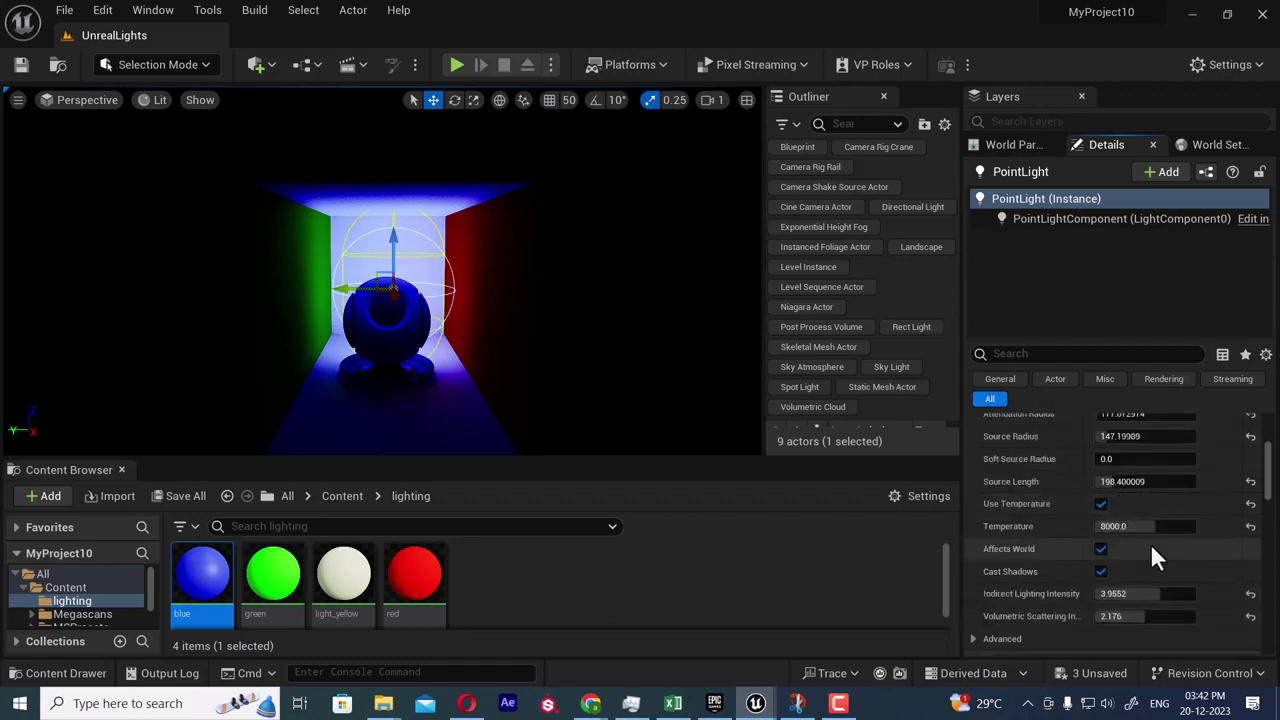
scroll(1151, 546, "up", 1)
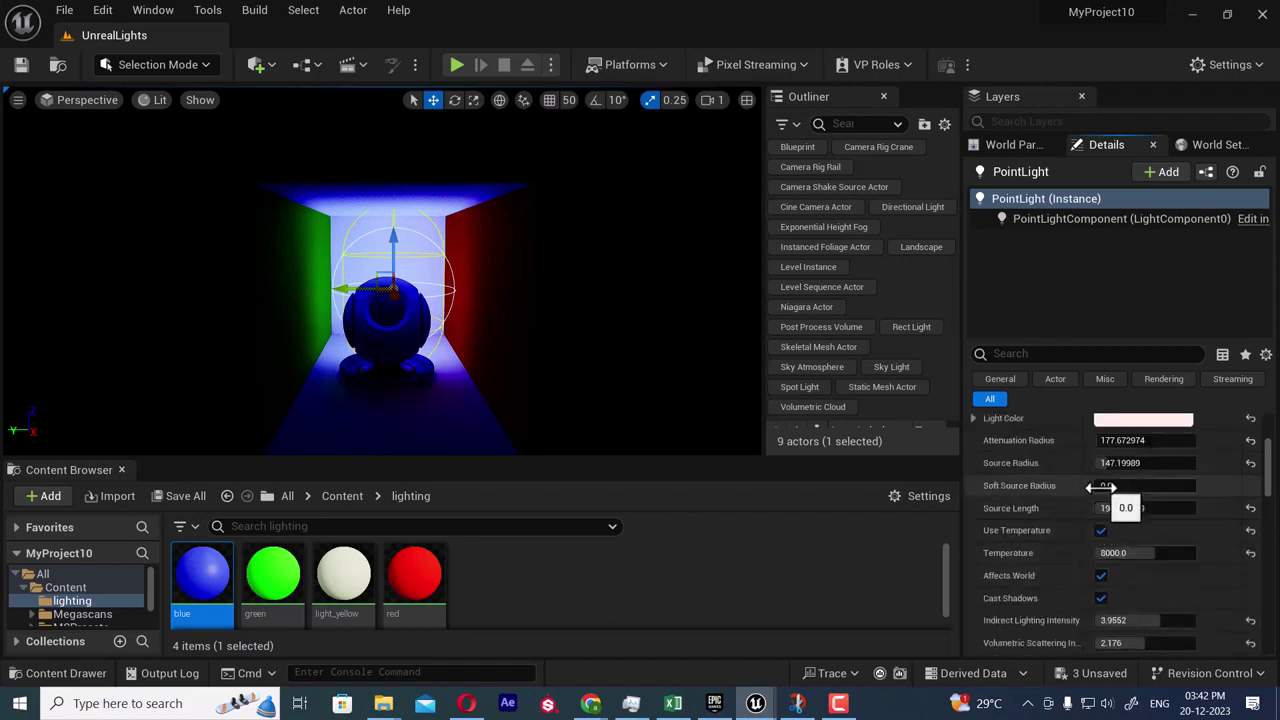
scroll(1134, 544, "up", 5)
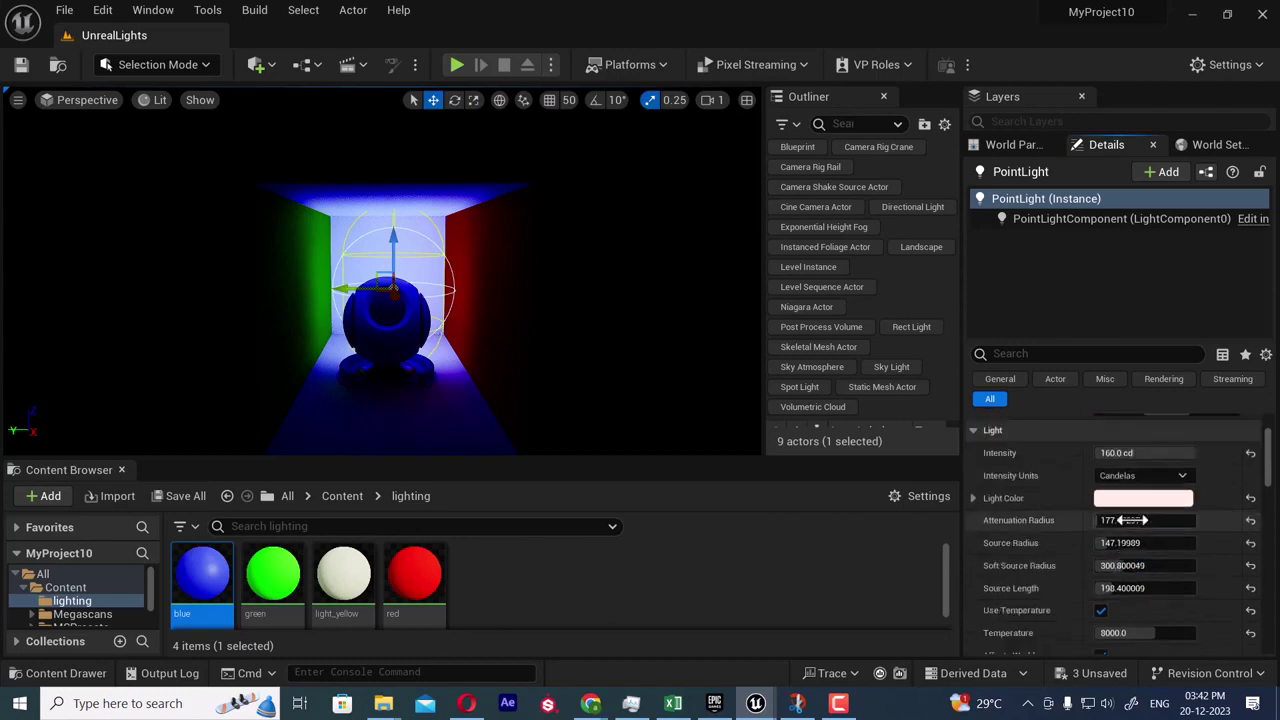
- Review the point light's Rendering, Lightmass, Performance and Light Function settings, and return to its main light settings
scroll(1090, 565, "down", 3)
scroll(1055, 590, "down", 5)
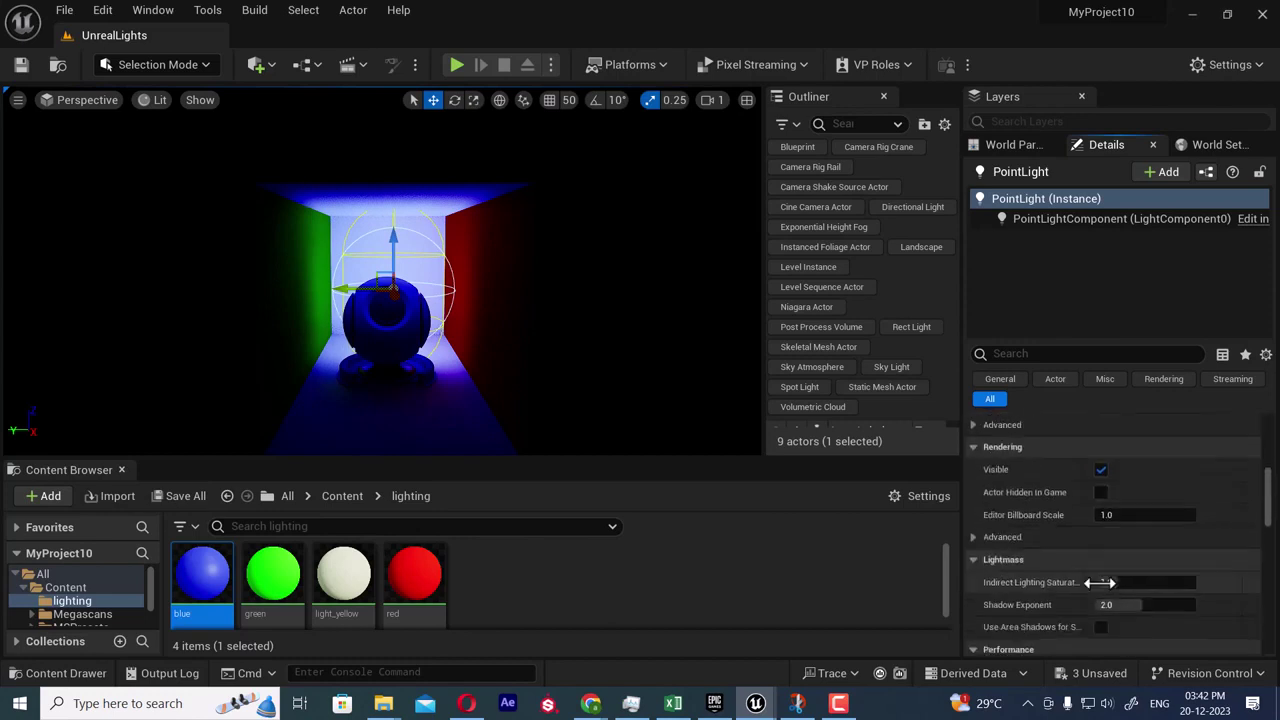
scroll(1155, 579, "down", 3)
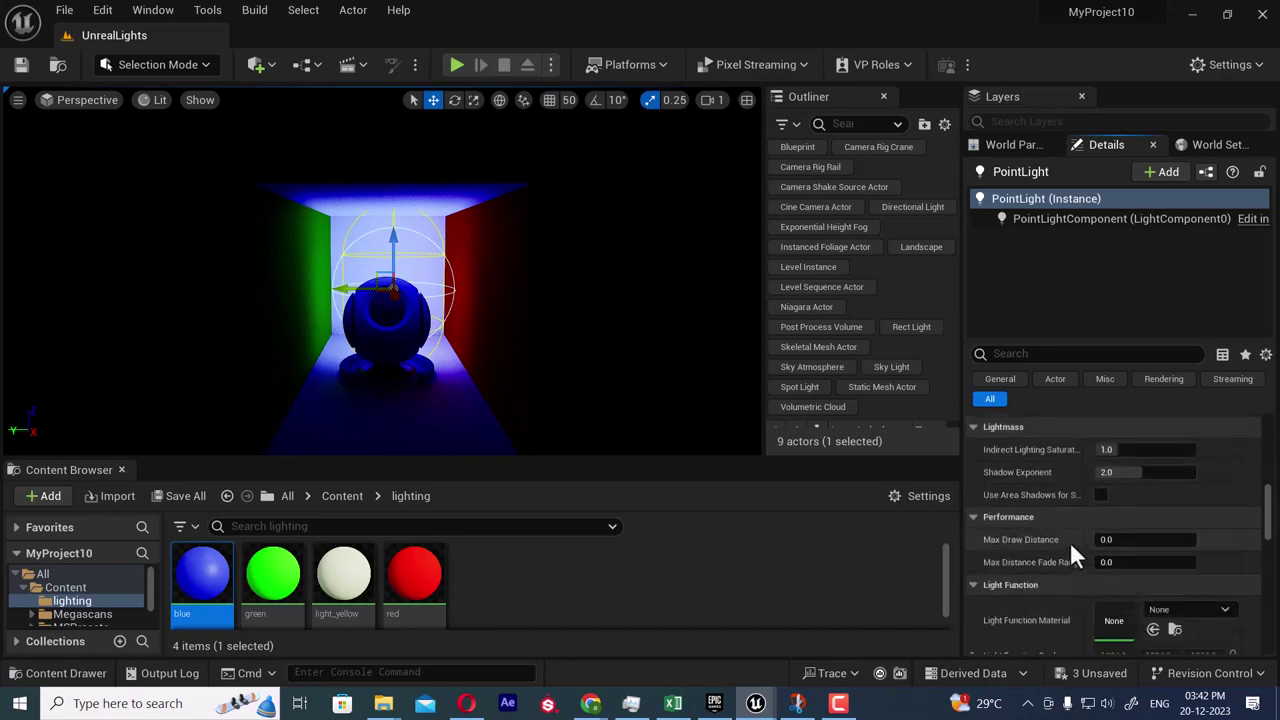
scroll(1066, 528, "up", 3)
scroll(1080, 523, "up", 1)
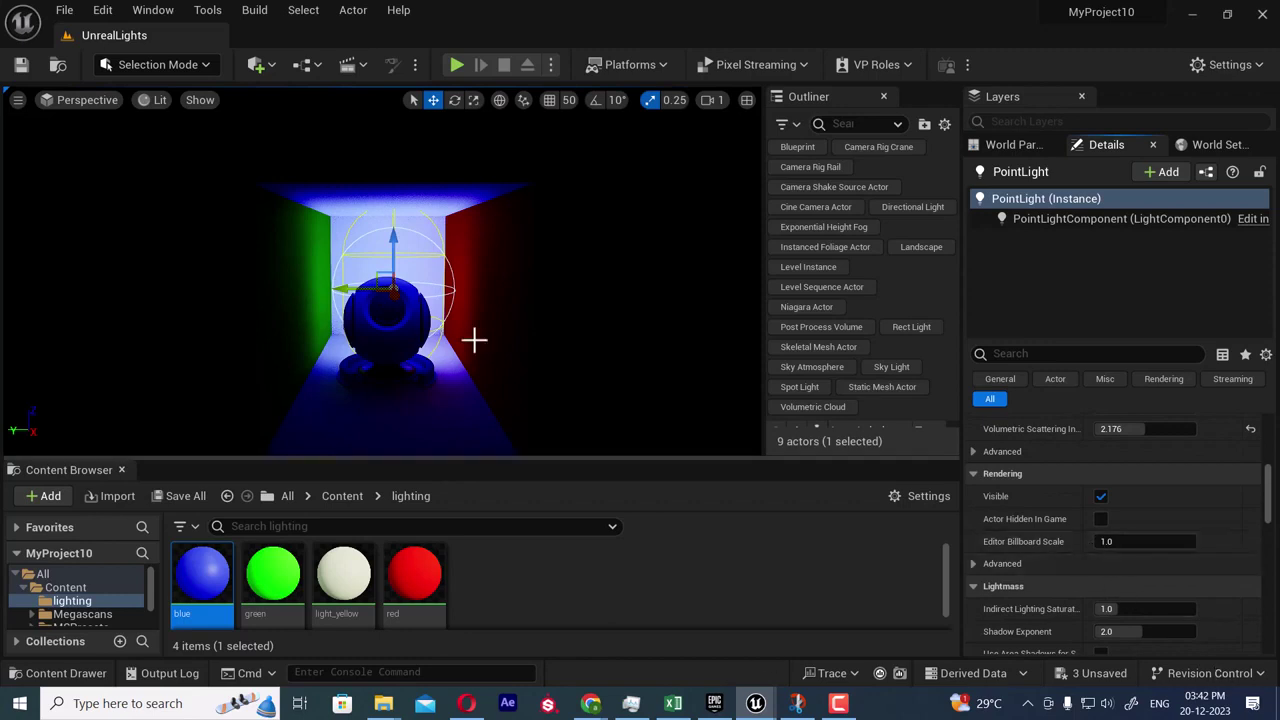
scroll(1130, 555, "up", 2)
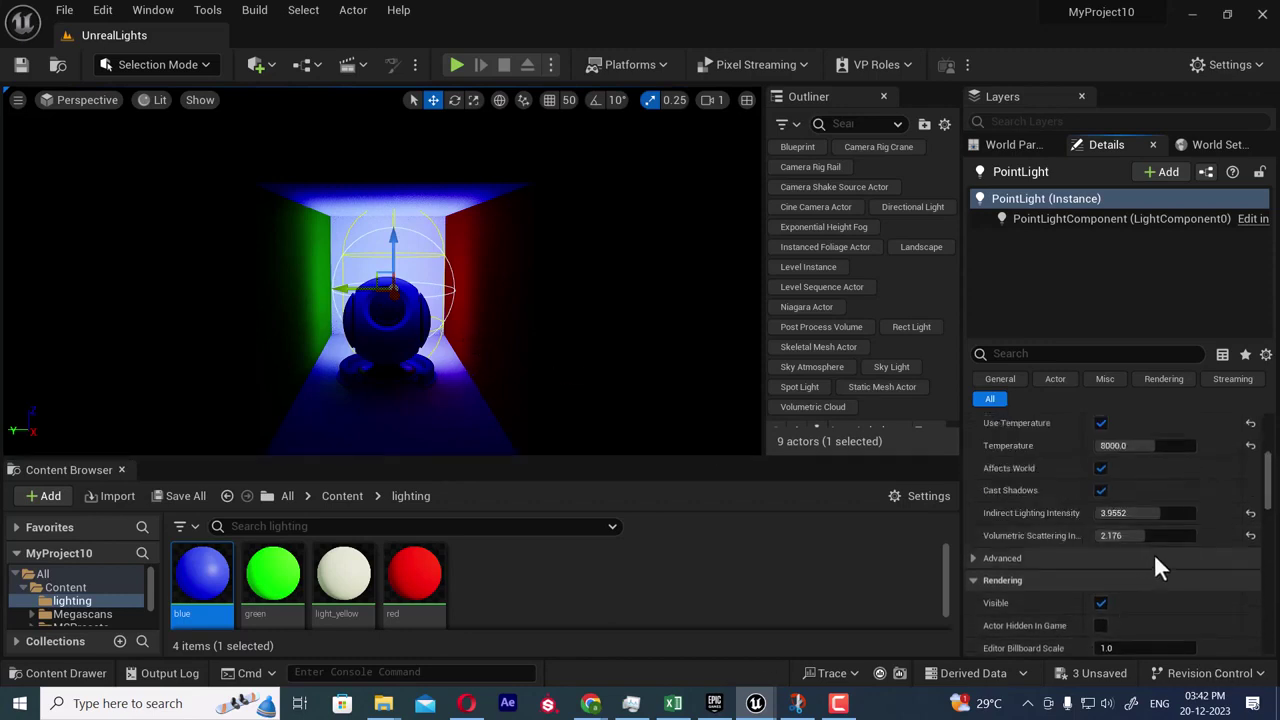
scroll(1150, 520, "up", 2)
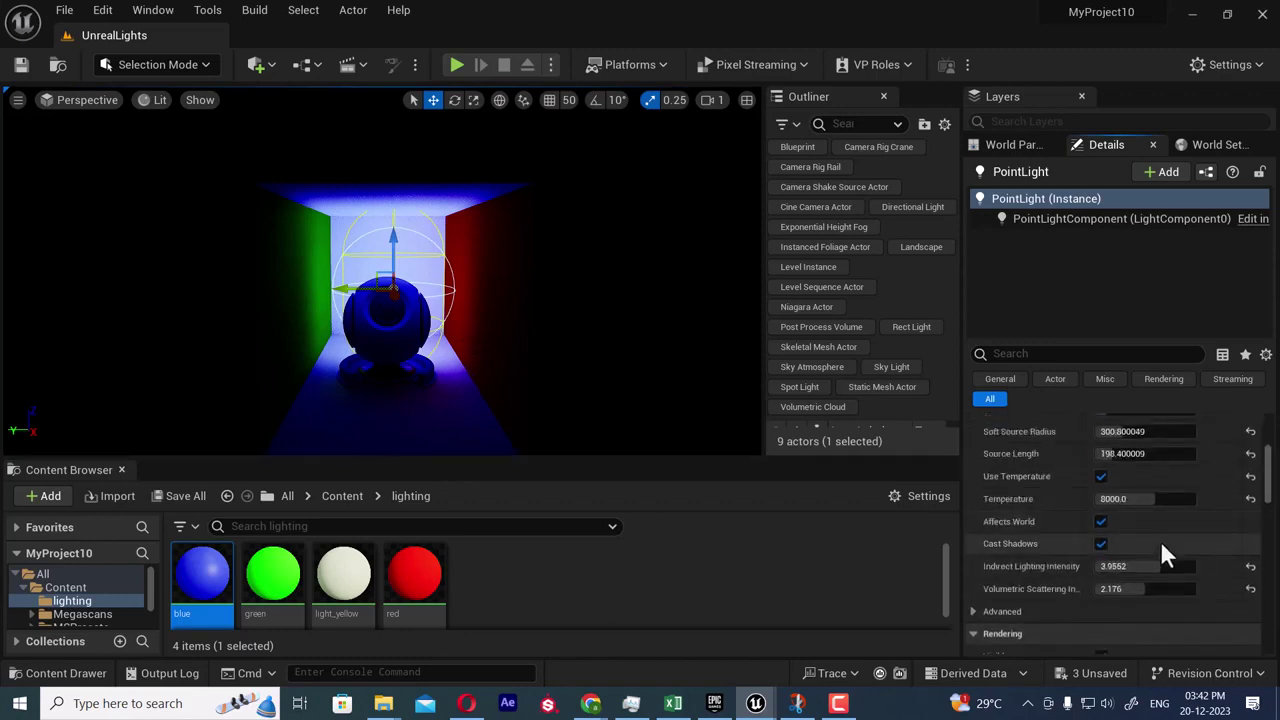
scroll(1158, 525, "up", 1)
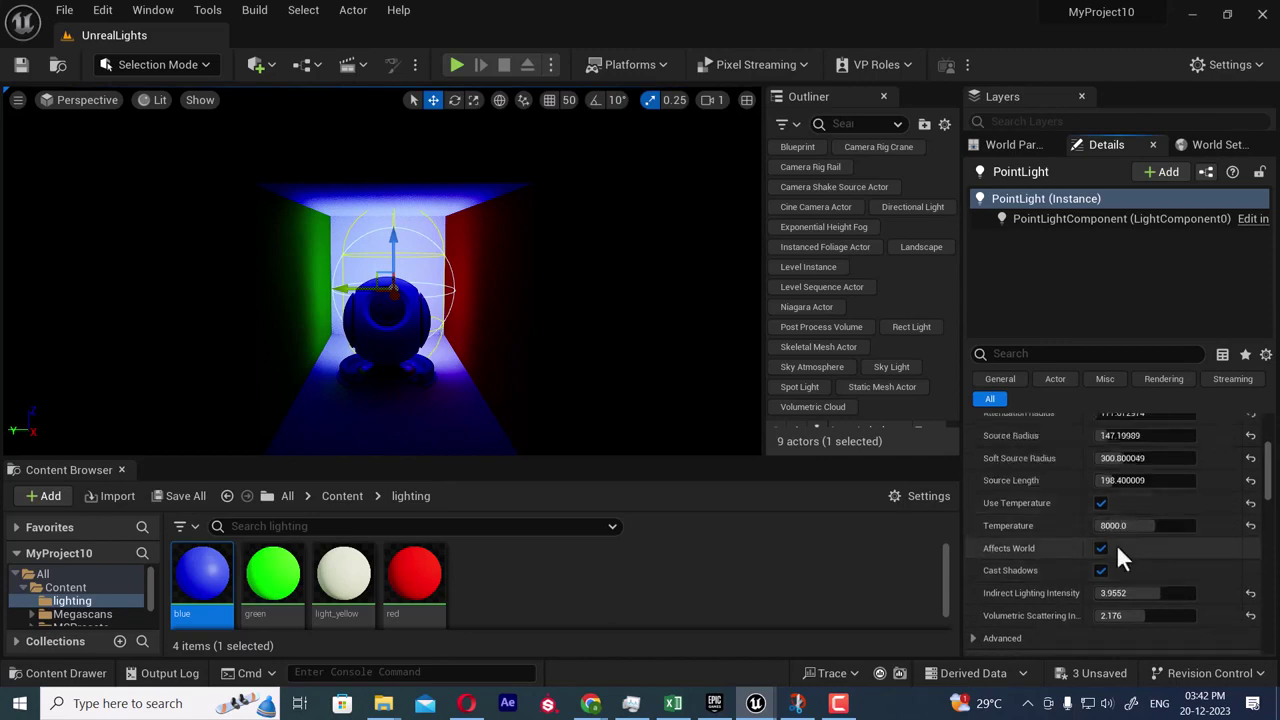
- Disable Use Temperature on the point light, reduce its source length to 0 and inspect the box at an angle
left_click(1103, 504)
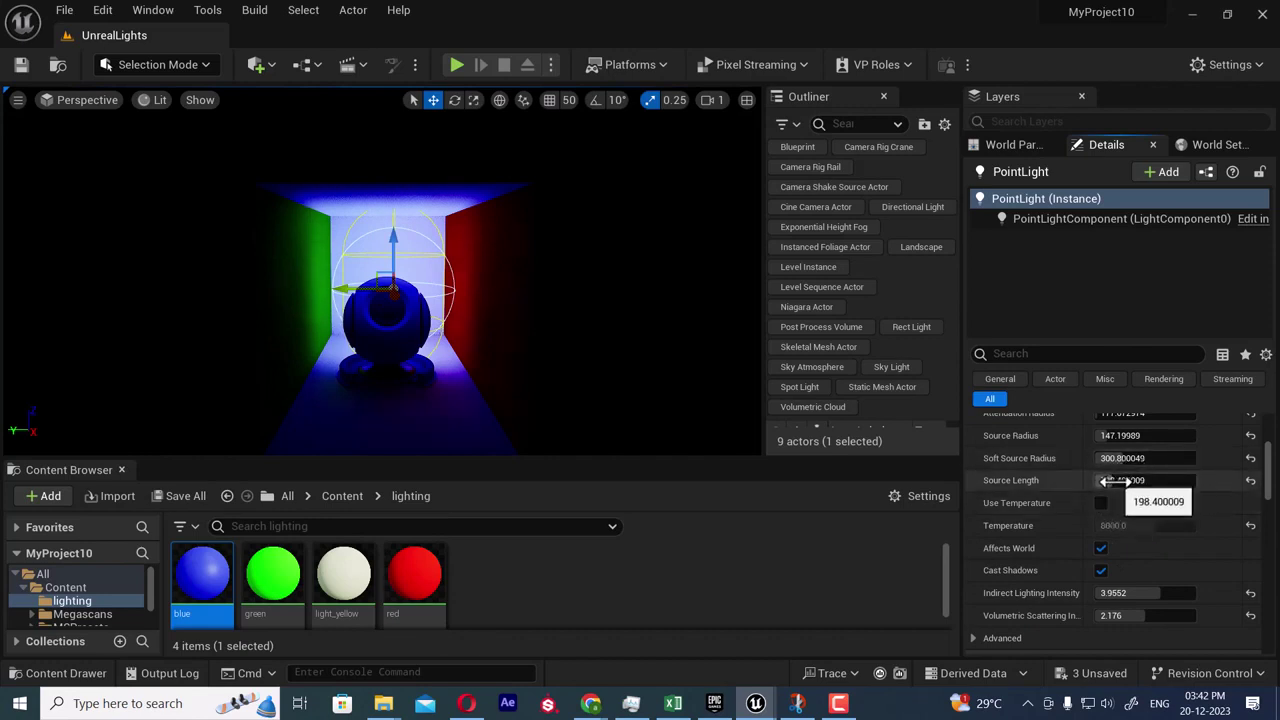
left_click_drag(1113, 481, 734, 390)
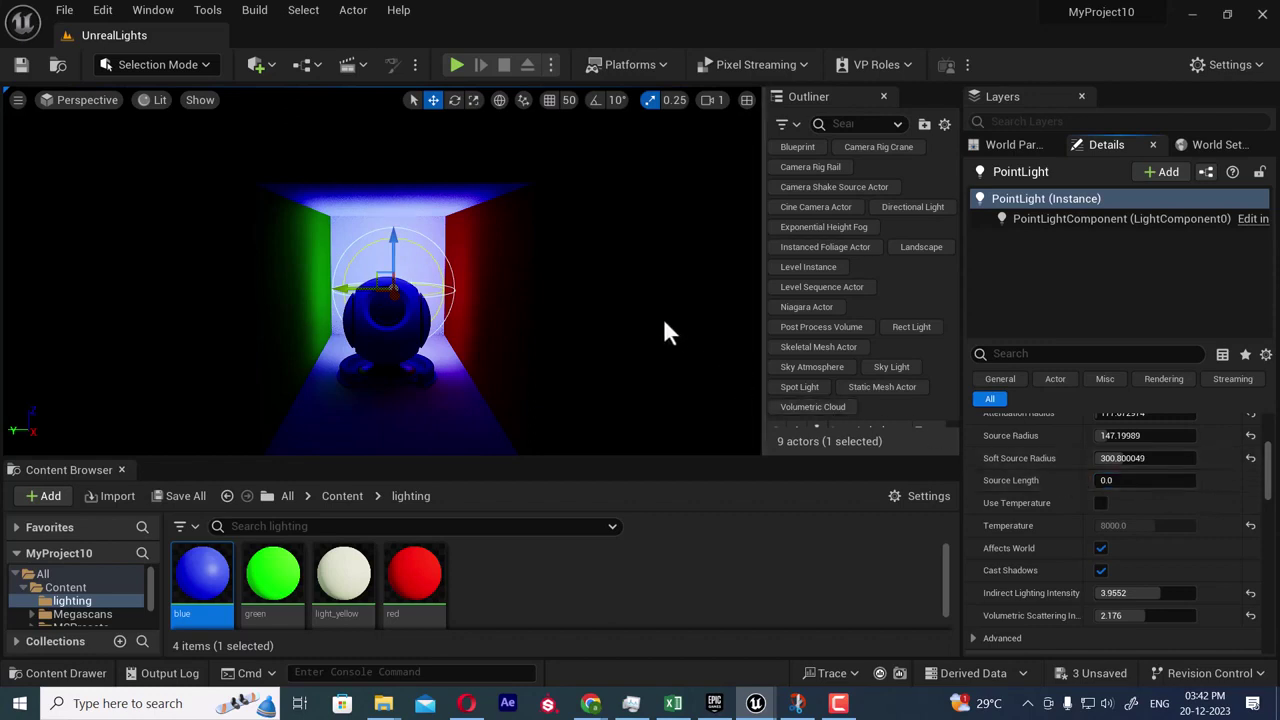
left_click_drag(648, 328, 297, 328, "alt")
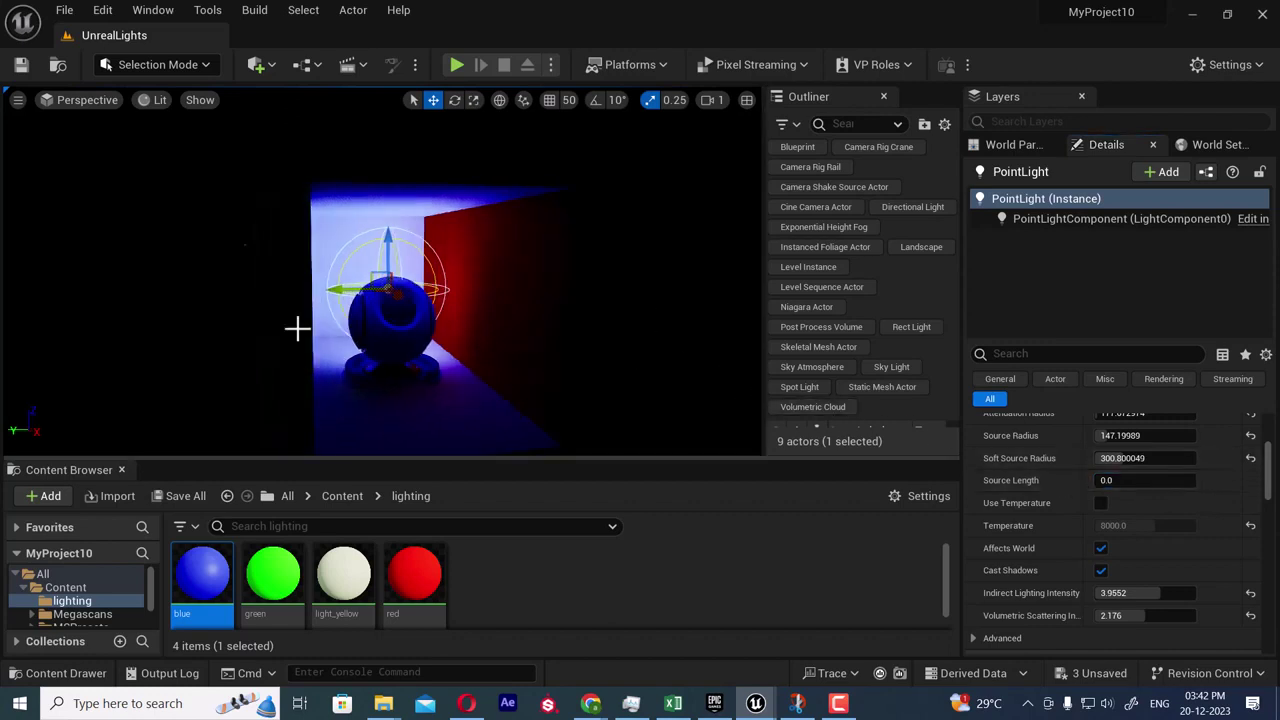
- Switch to Chrome, find the Spotlight entry in the Unreal lights article and return to Unreal Engine
left_click(258, 64)
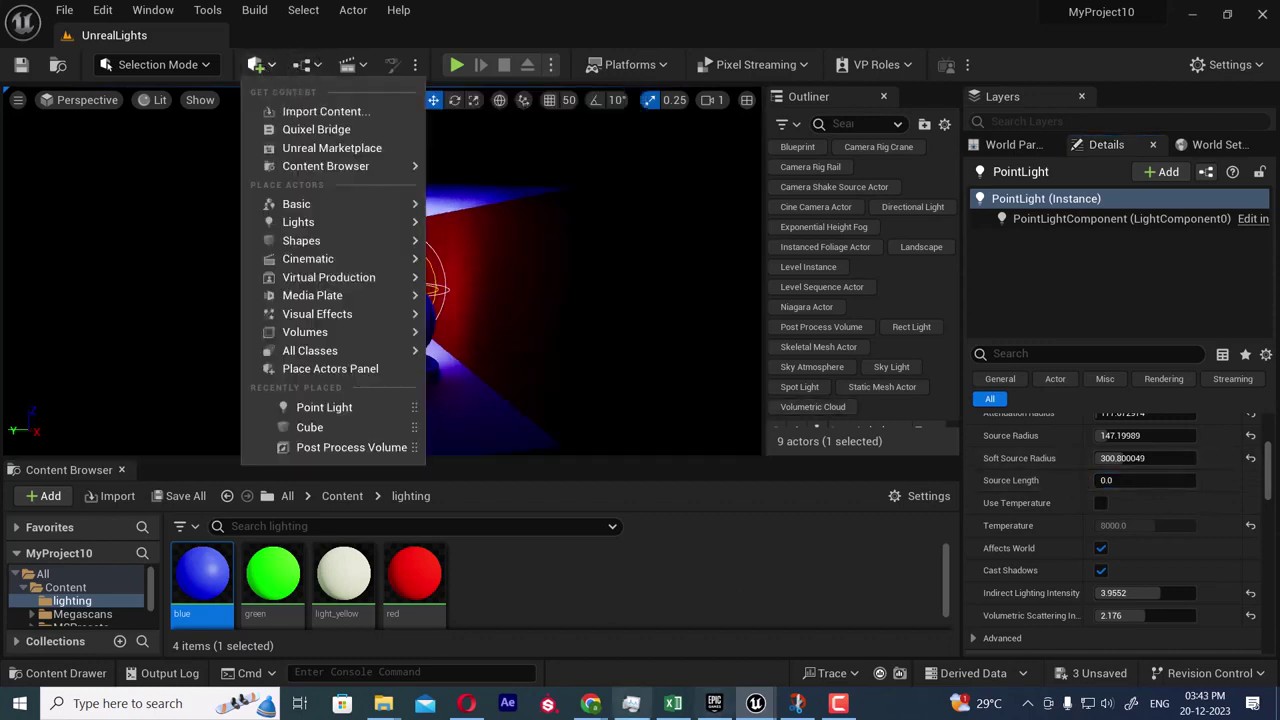
key("Escape")
mouse_move(590, 703)
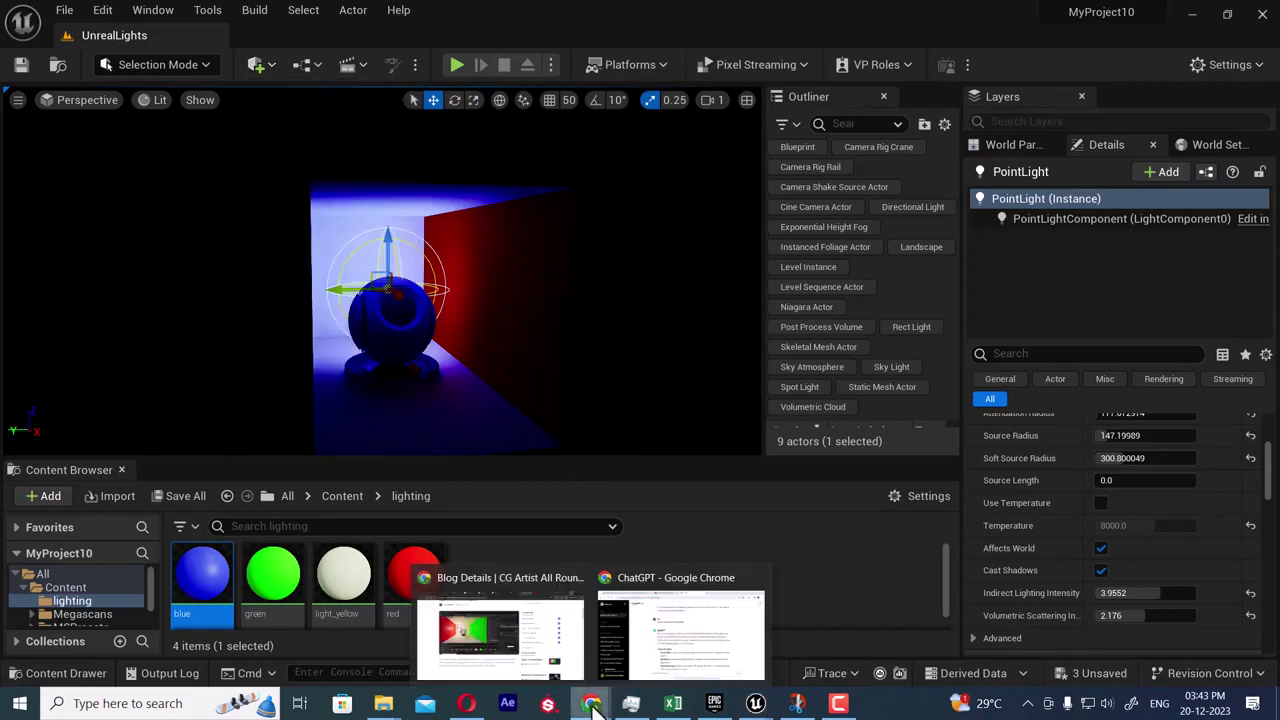
left_click(512, 661)
scroll(490, 480, "down", 7)
scroll(490, 520, "up", 3)
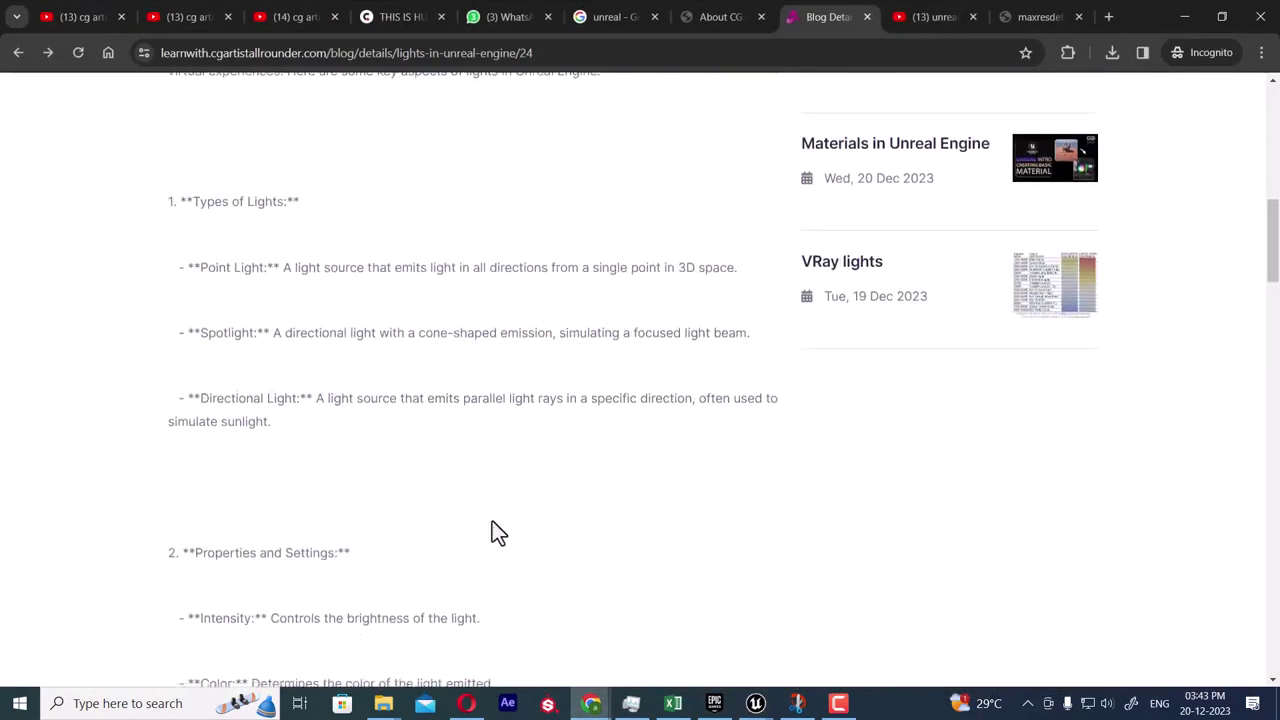
scroll(491, 521, "down", 2)
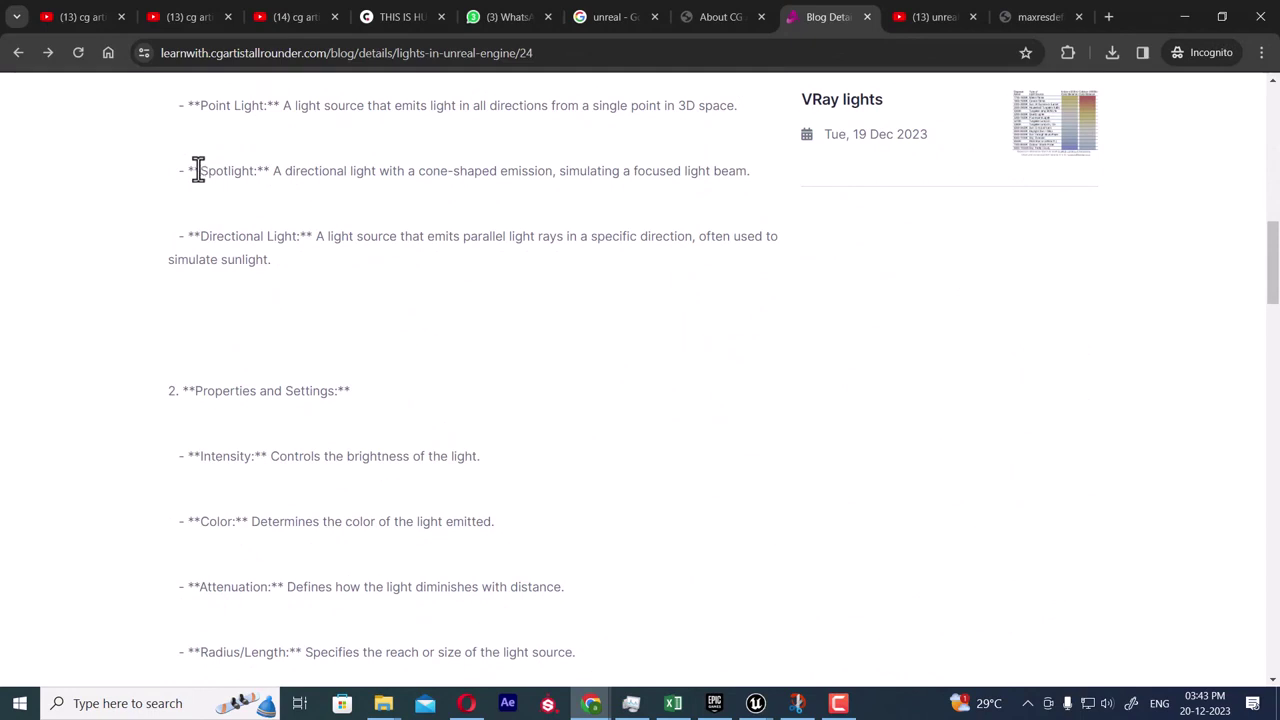
left_click_drag(198, 170, 235, 170)
left_click(755, 703)
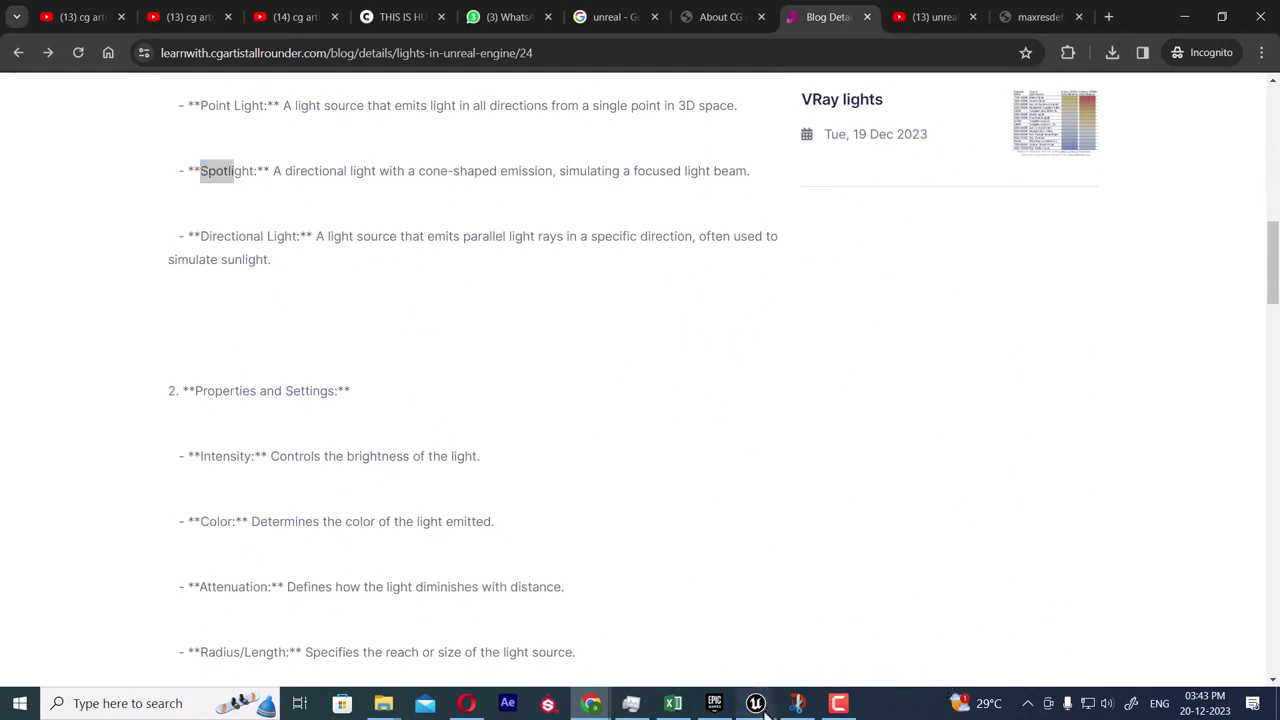
left_click(589, 661)
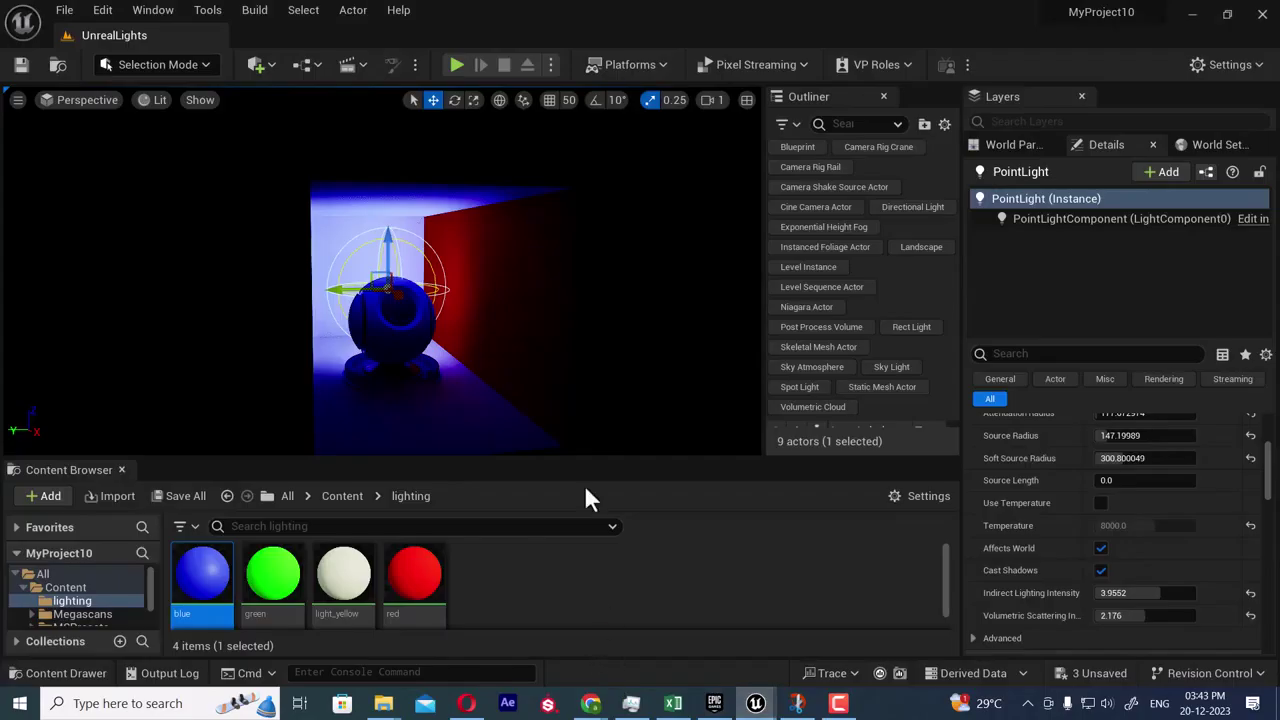
- Add a spot light to the scene and raise it higher above the ball inside the box
left_click(257, 65)
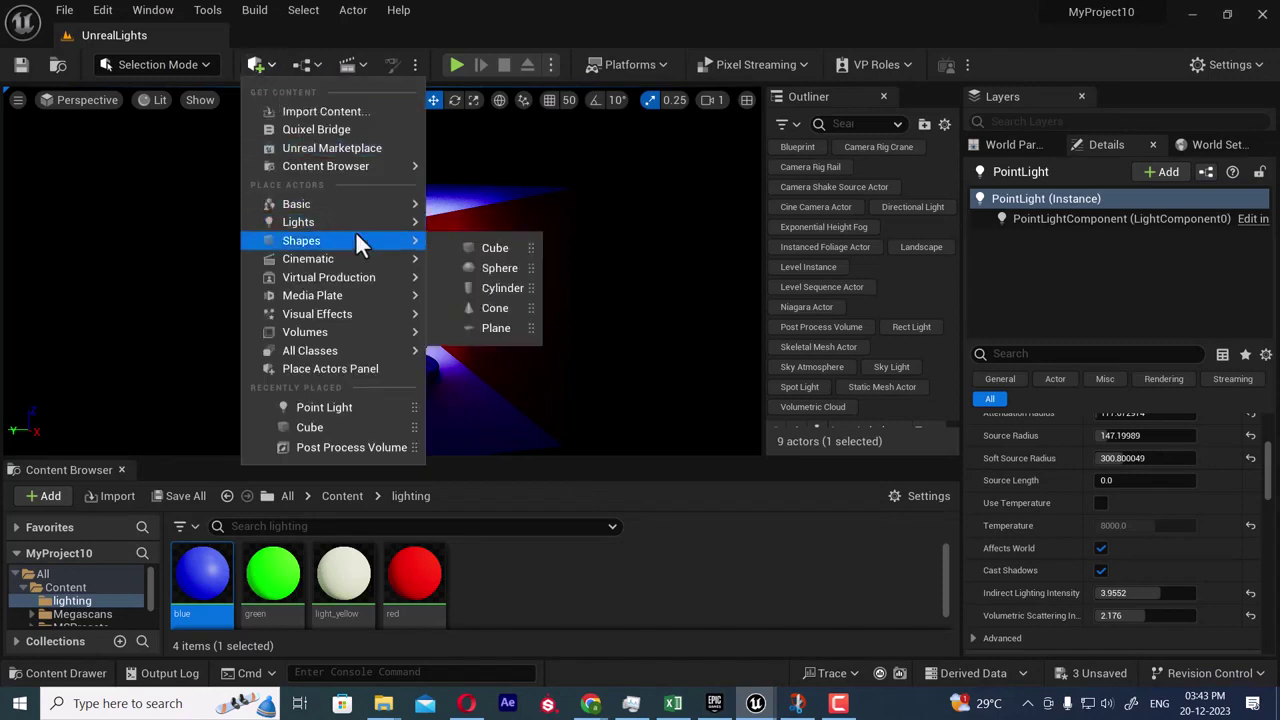
mouse_move(358, 226)
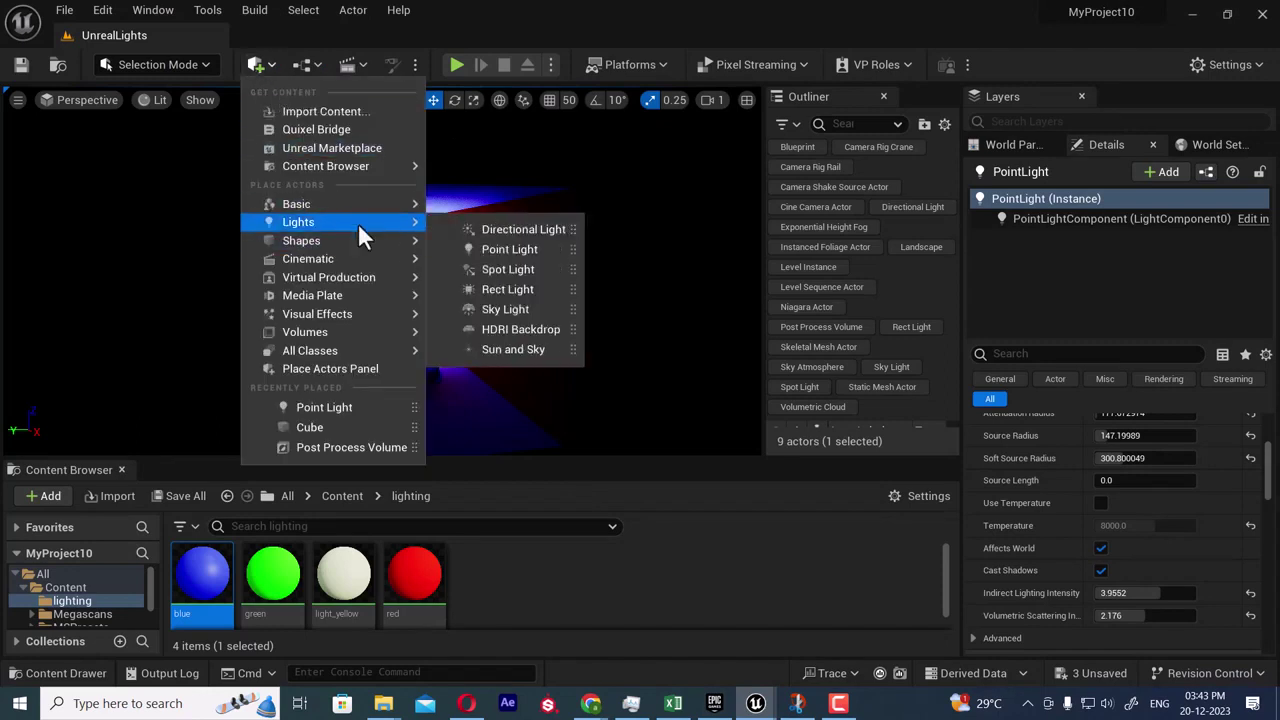
left_click(522, 270)
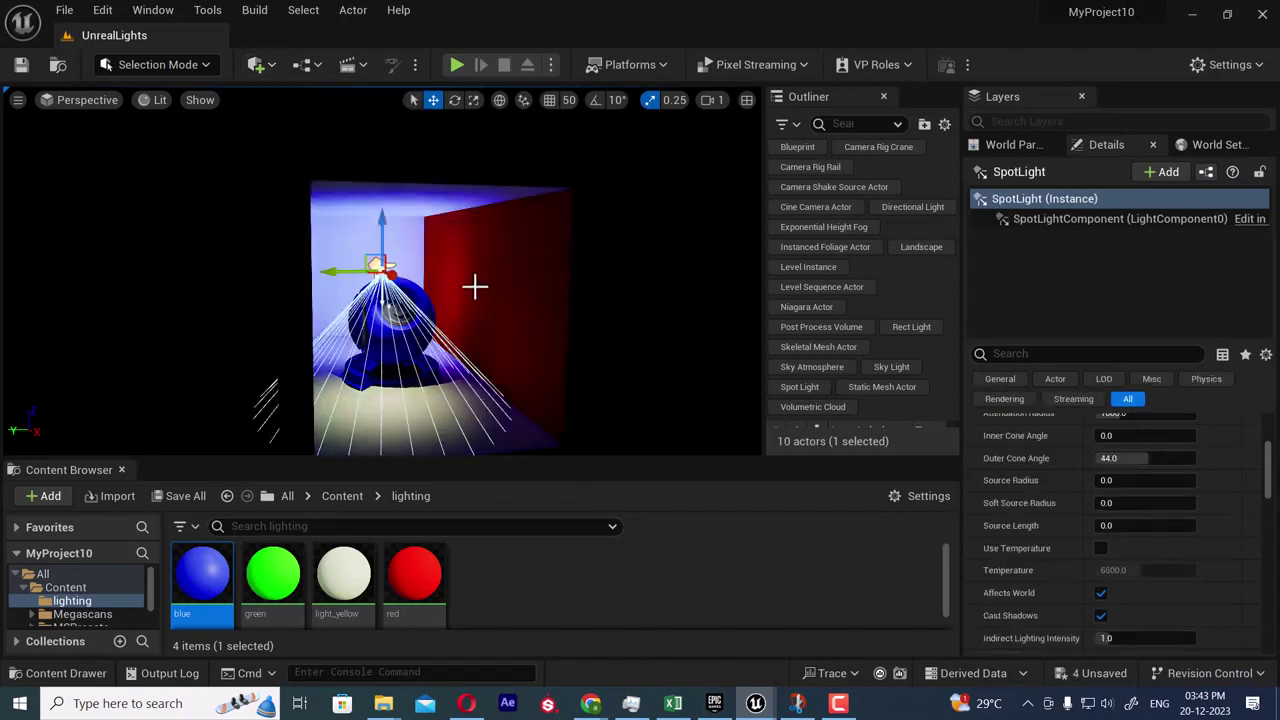
left_click_drag(383, 225, 389, 186)
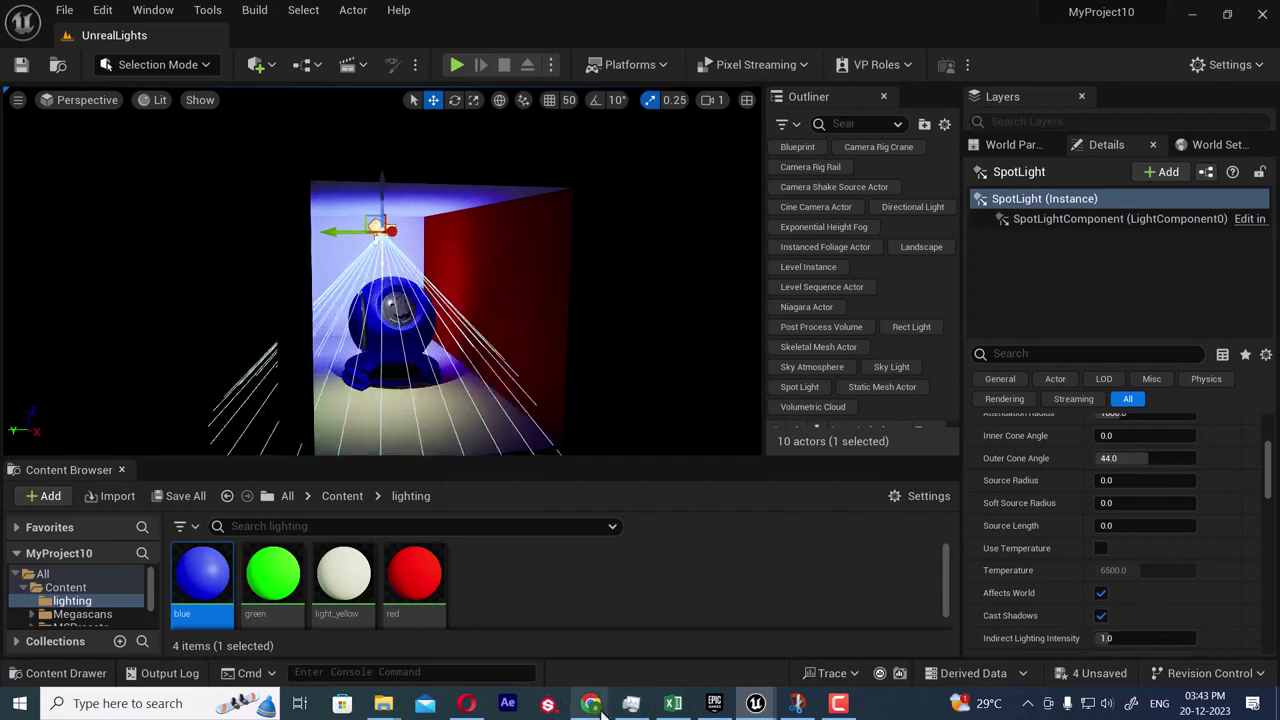
- Switch to Chrome and read the article's Spotlight description, highlighting the phrase "a cone-shaped emission"
mouse_move(592, 705)
left_click(500, 651)
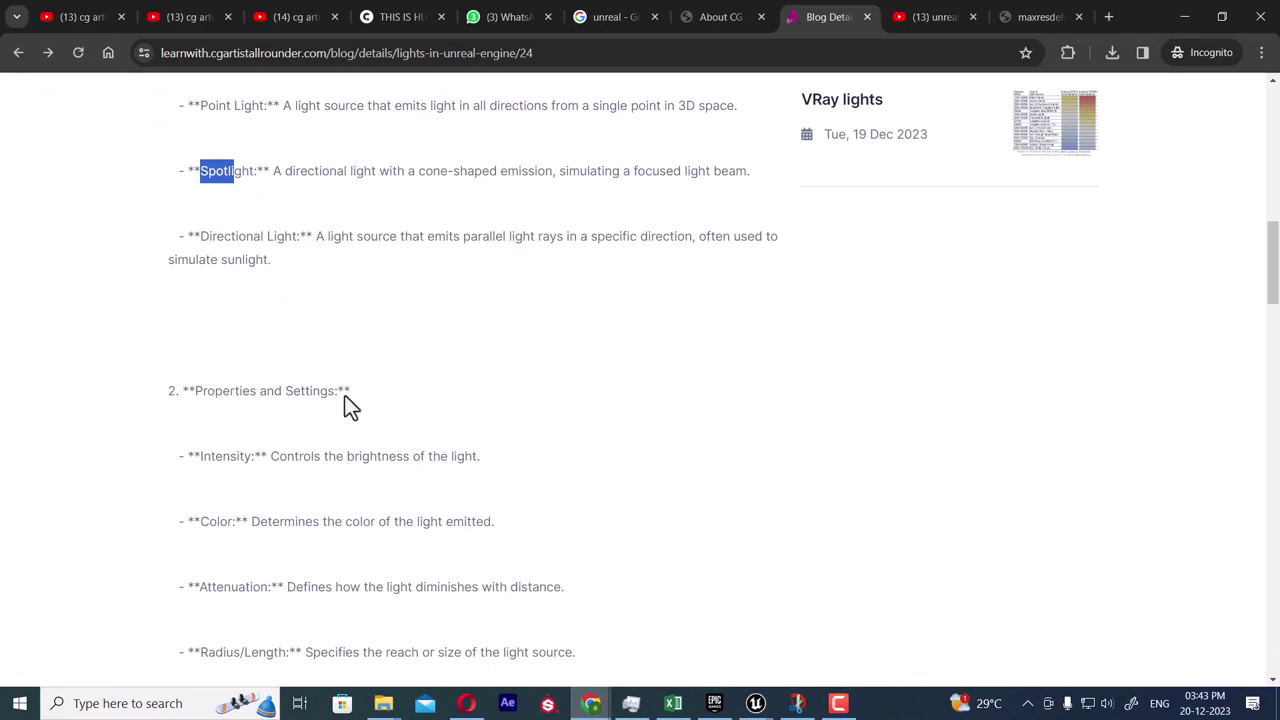
left_click(324, 302)
left_click_drag(277, 170, 479, 178)
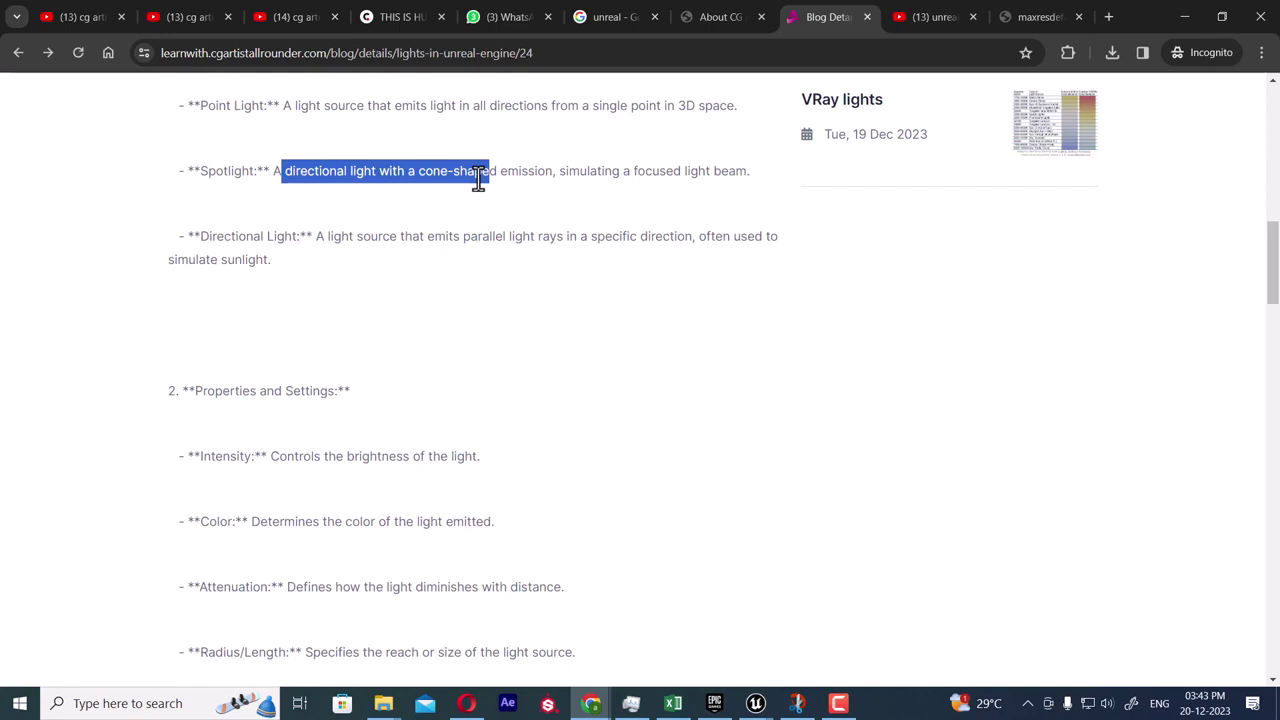
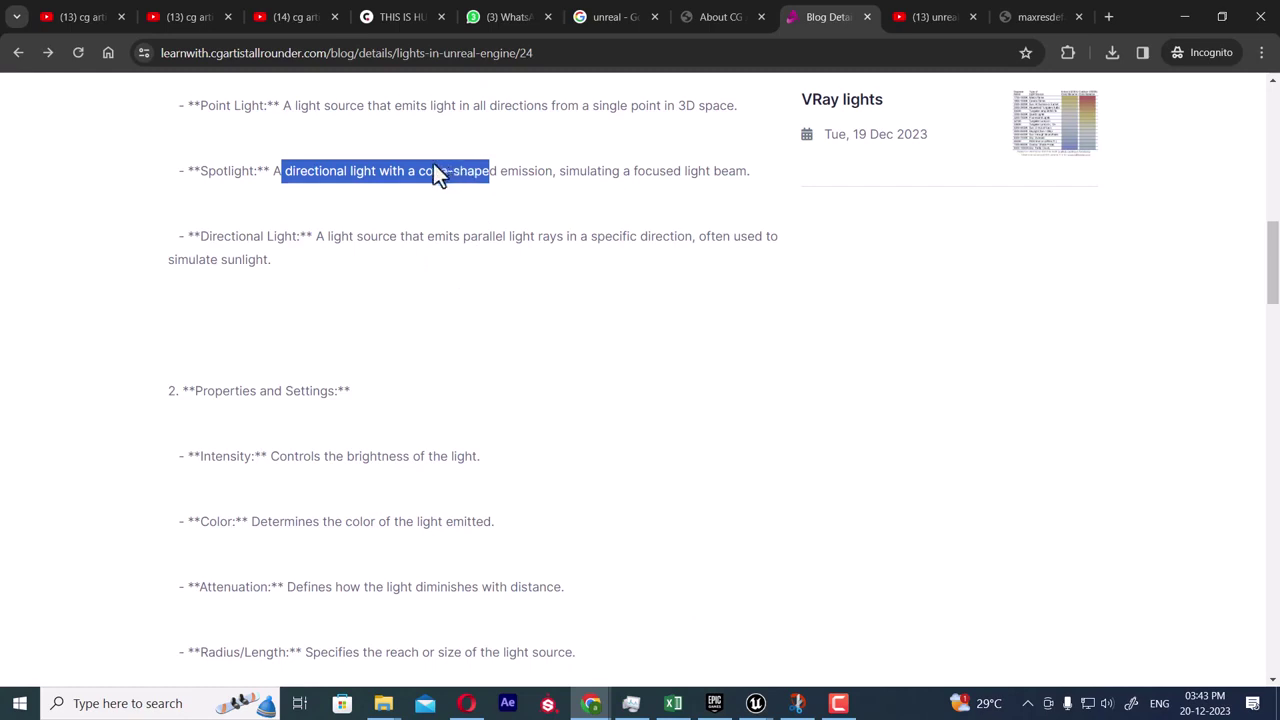
left_click(409, 179)
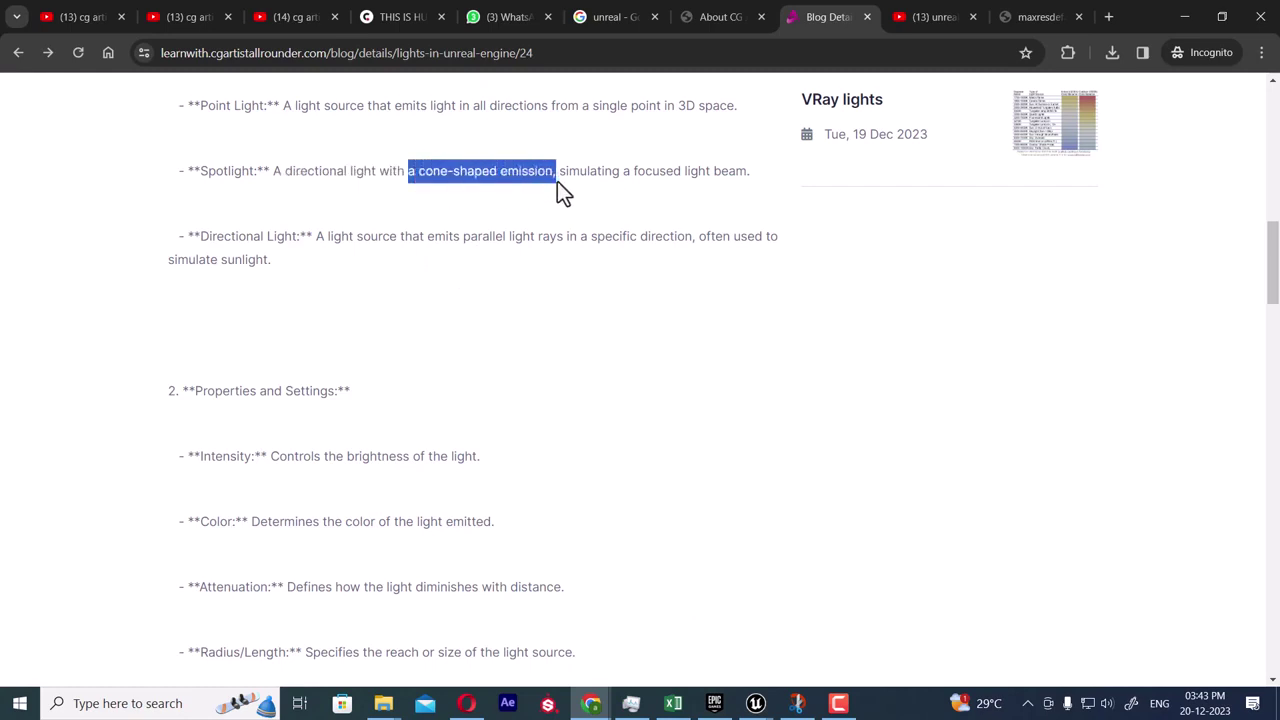
- Extend the highlighted Spotlight description through "simulating a focused light" and switch back to Unreal Engine
left_click_drag(557, 181, 712, 178)
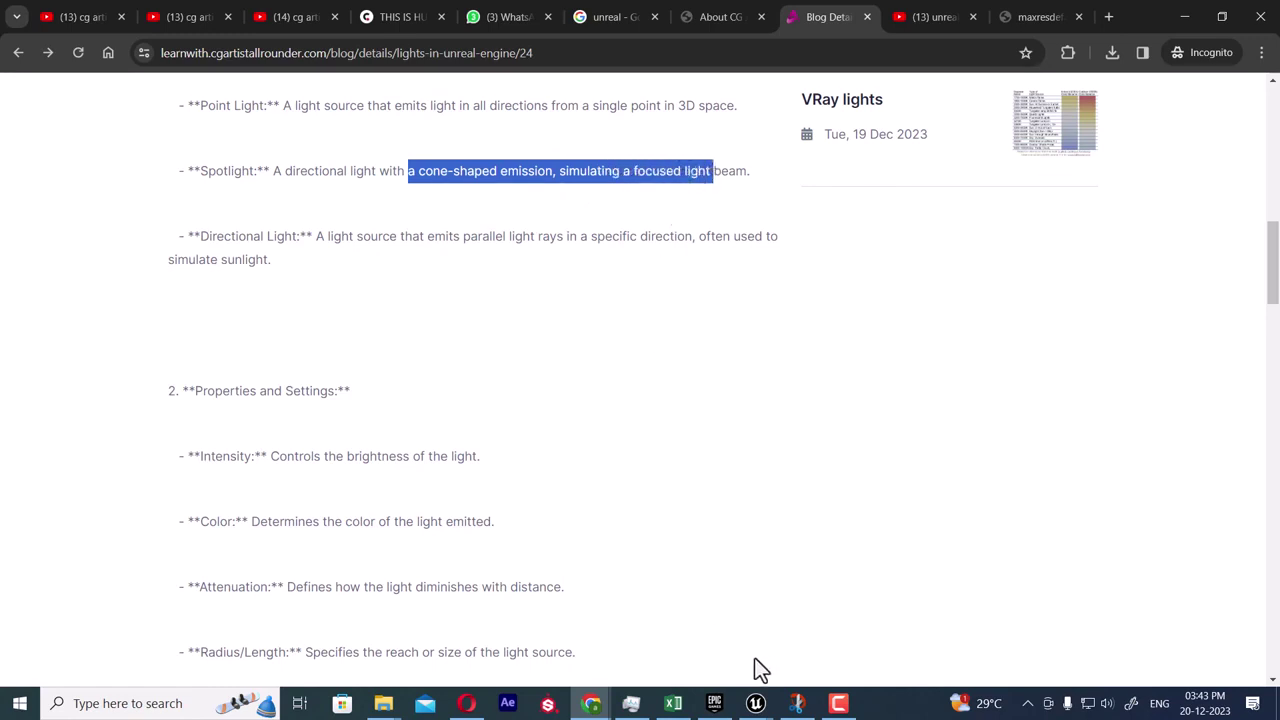
mouse_move(757, 705)
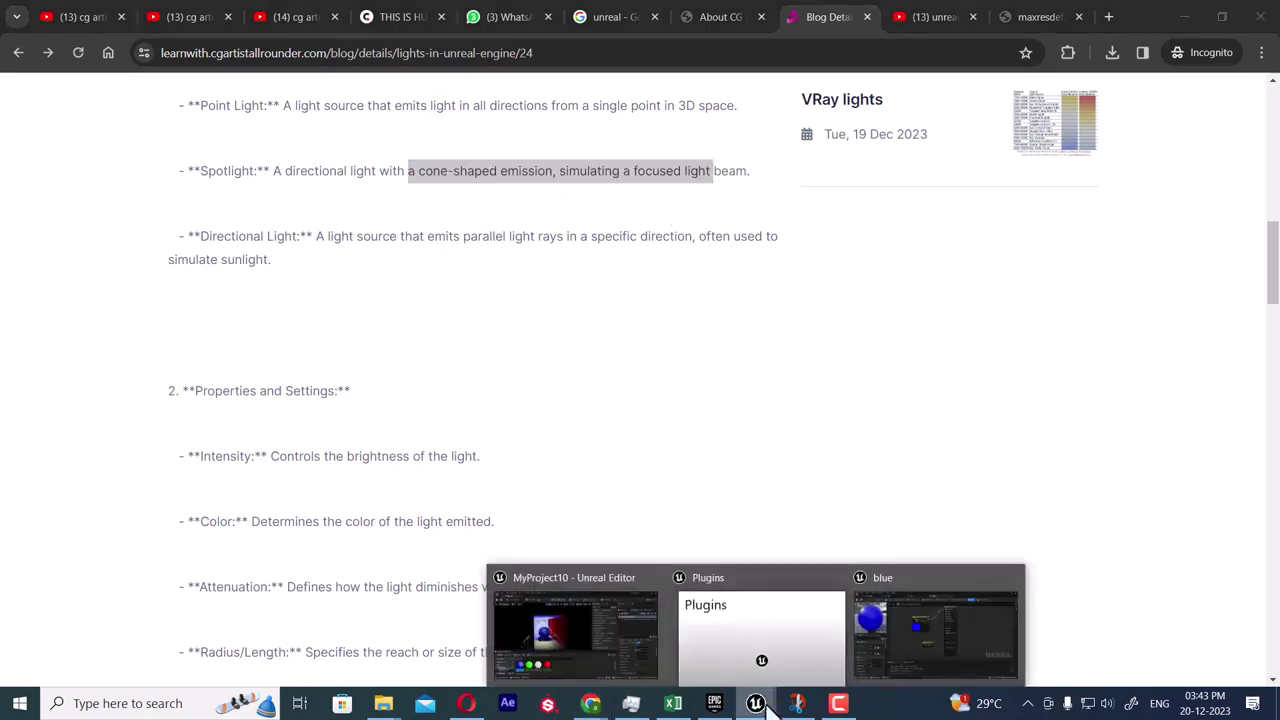
left_click(616, 649)
- Adjust the spot light's height above the ball and set its attenuation radius to about 1457
left_click_drag(381, 182, 380, 222)
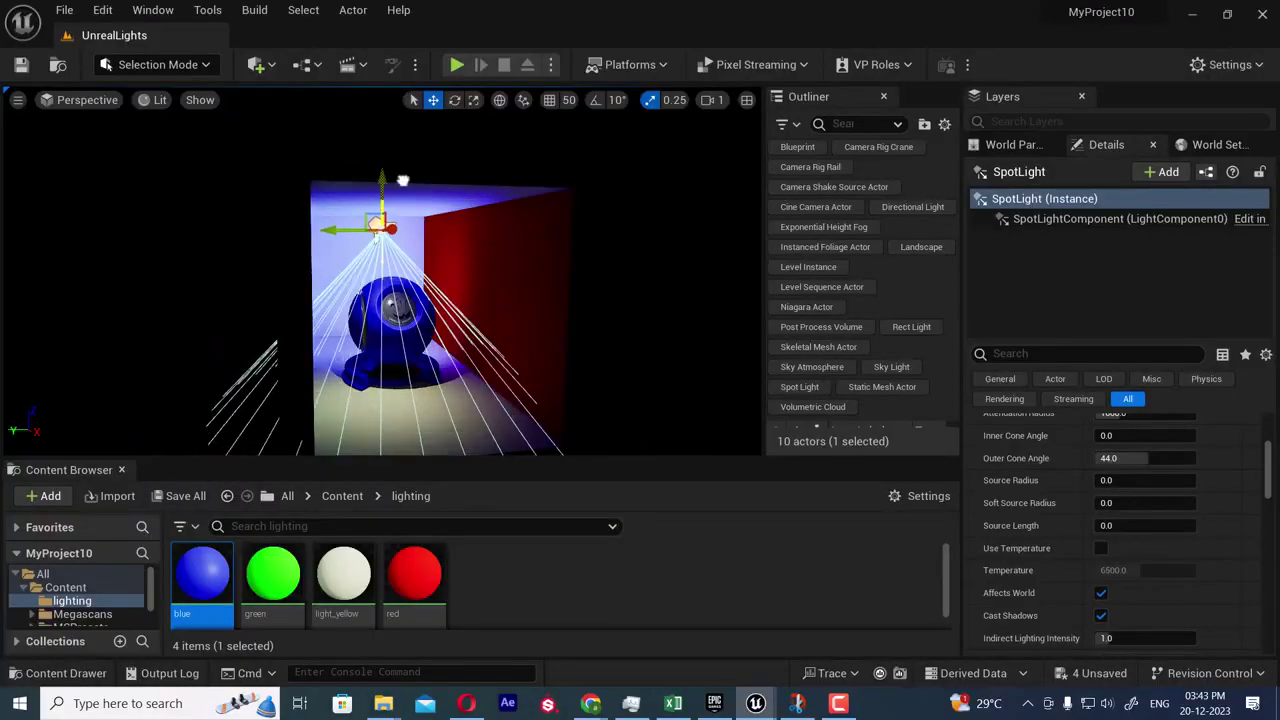
scroll(1170, 548, "up", 4)
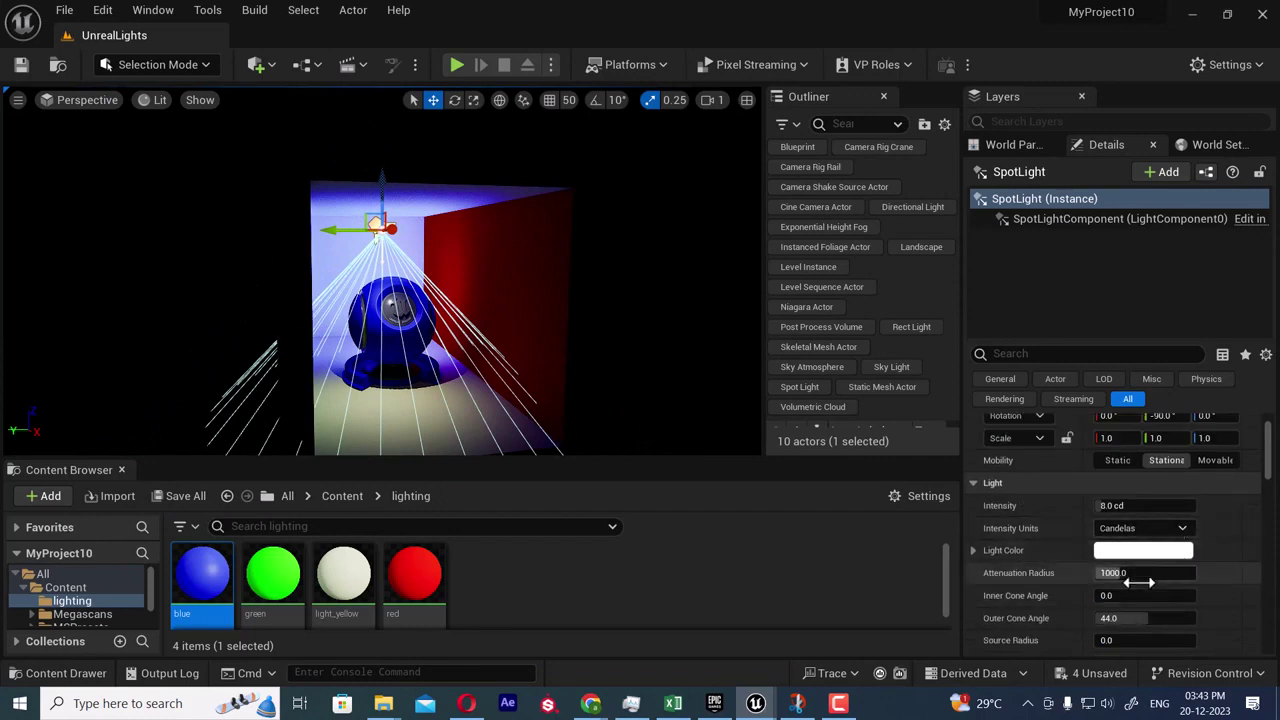
left_click_drag(1117, 578, 1160, 578)
- Set the spot light's inner cone angle to about 17.7 and outer cone angle to about 23.3
scroll(1089, 611, "down", 1)
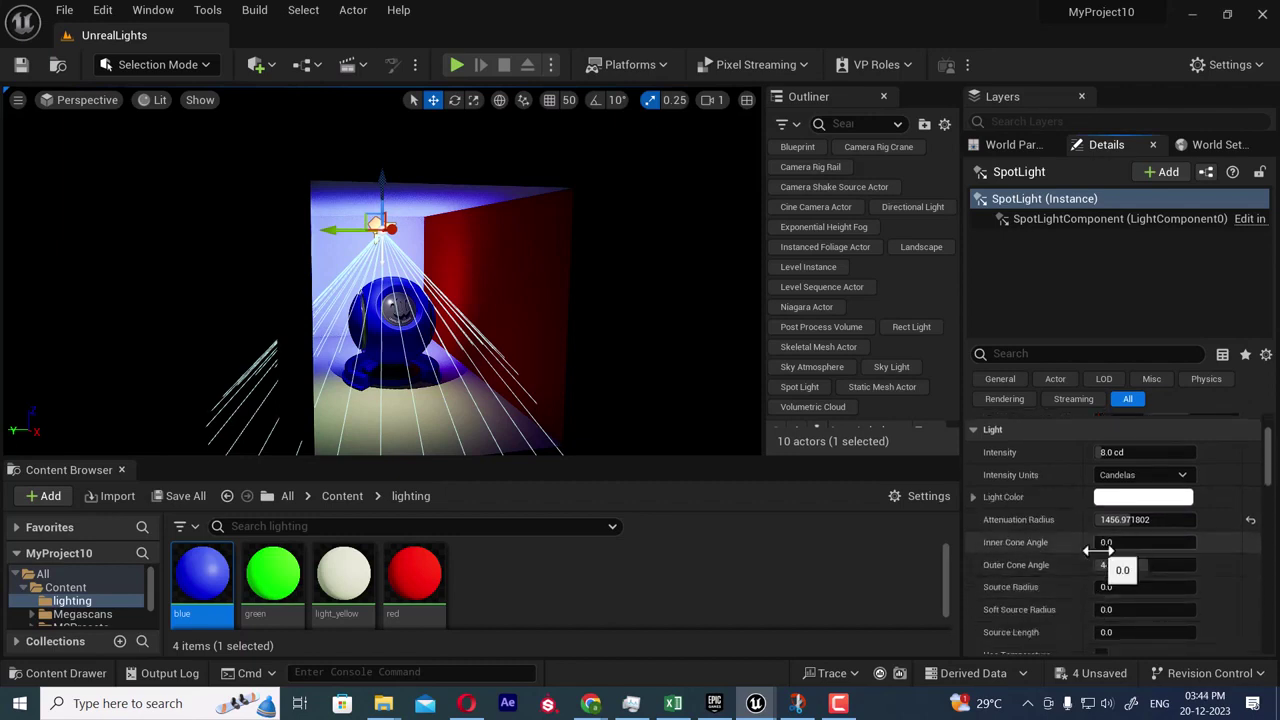
mouse_move(1097, 544)
left_mouse_down()
mouse_move(1145, 544)
mouse_move(1105, 564)
left_mouse_up()
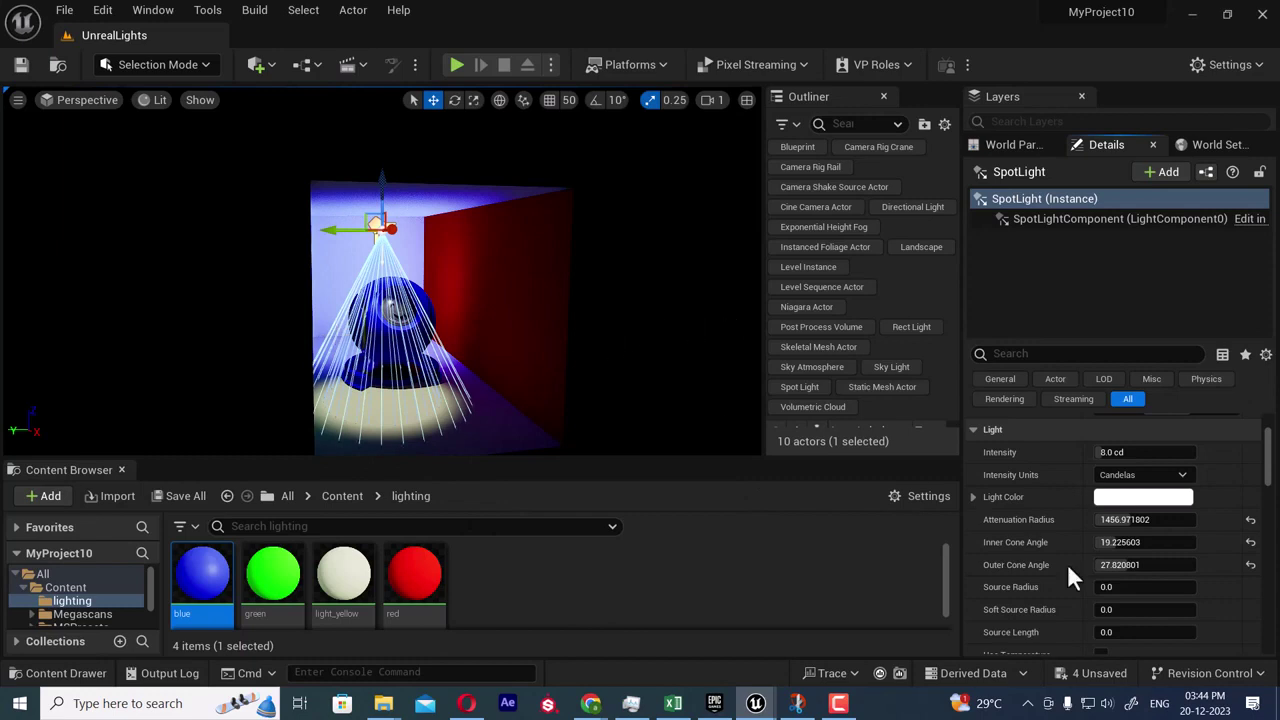
left_click_drag(1115, 564, 1107, 564)
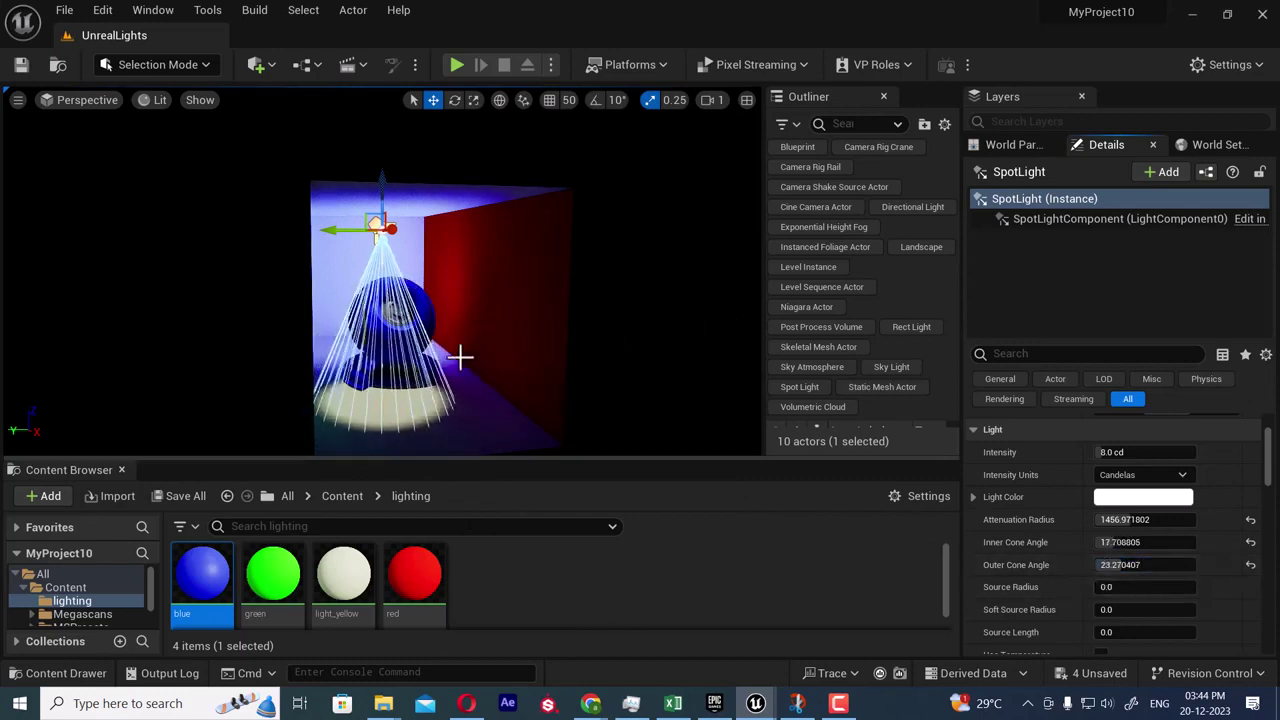
- Move the spot light forward so it shines on the floor in front of the ball
left_click_drag(460, 357, 540, 357, "alt")
left_click_drag(462, 257, 514, 272)
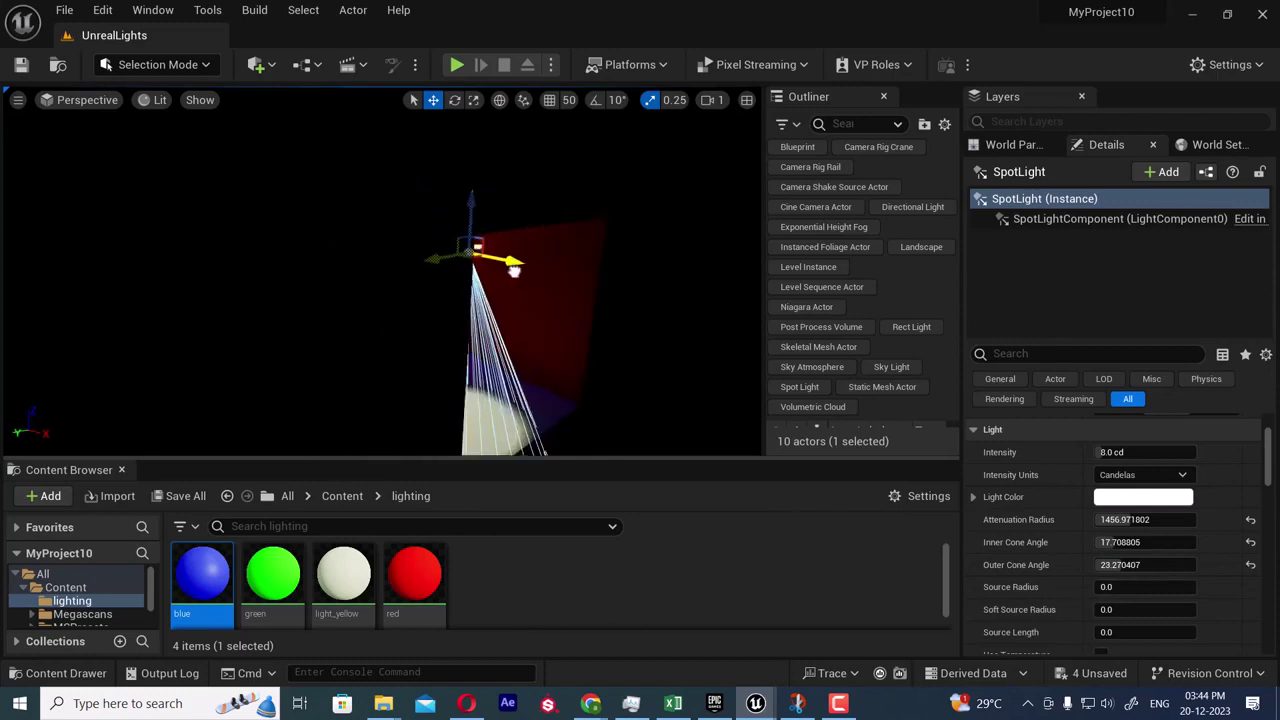
left_click_drag(583, 303, 460, 303, "alt")
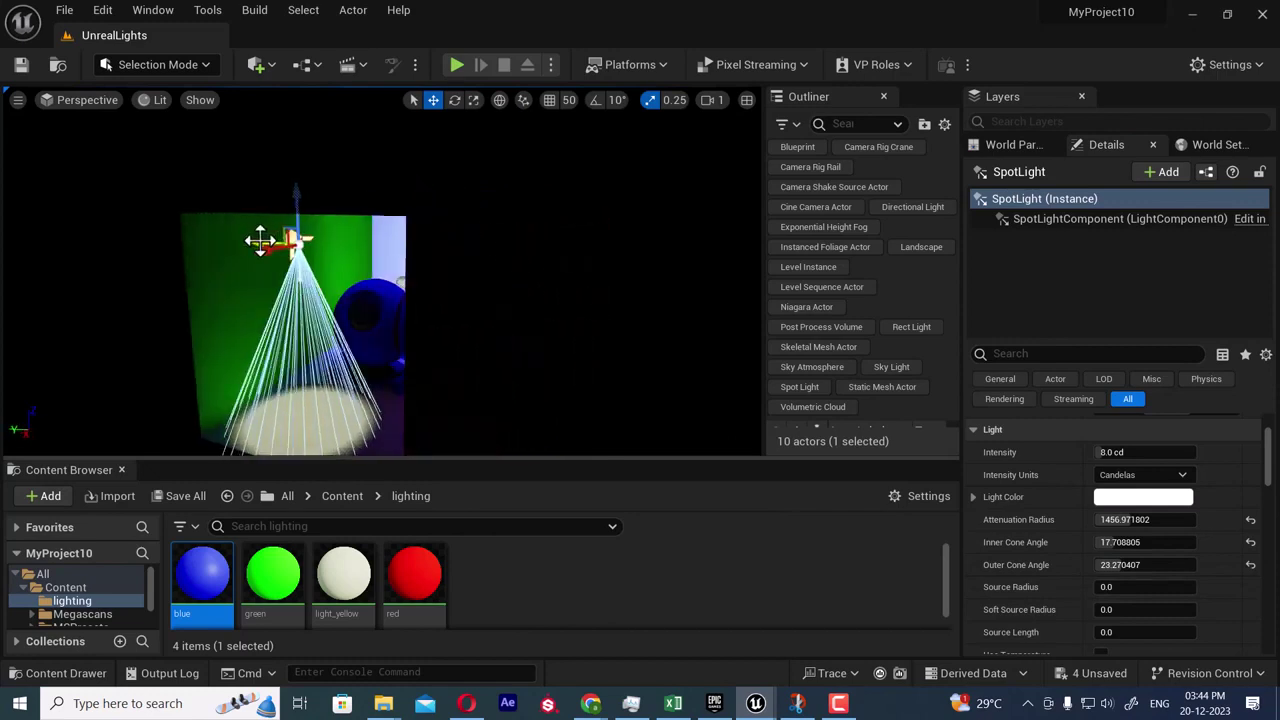
left_click_drag(260, 241, 279, 243)
left_click_drag(403, 326, 552, 326, "alt")
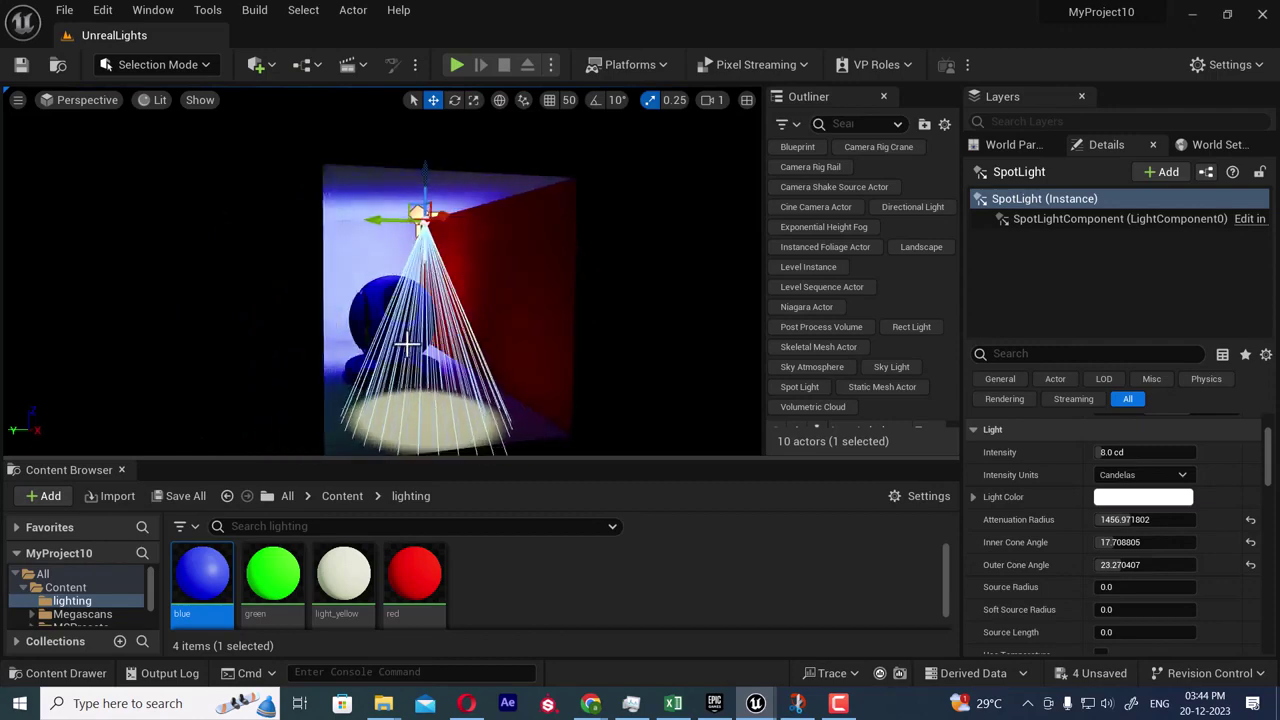
- Examine the spot light's cone and the circular pool it casts on the floor from several angles and distances
left_click_drag(471, 240, 523, 268, "alt")
left_click_drag(557, 311, 513, 268, "alt")
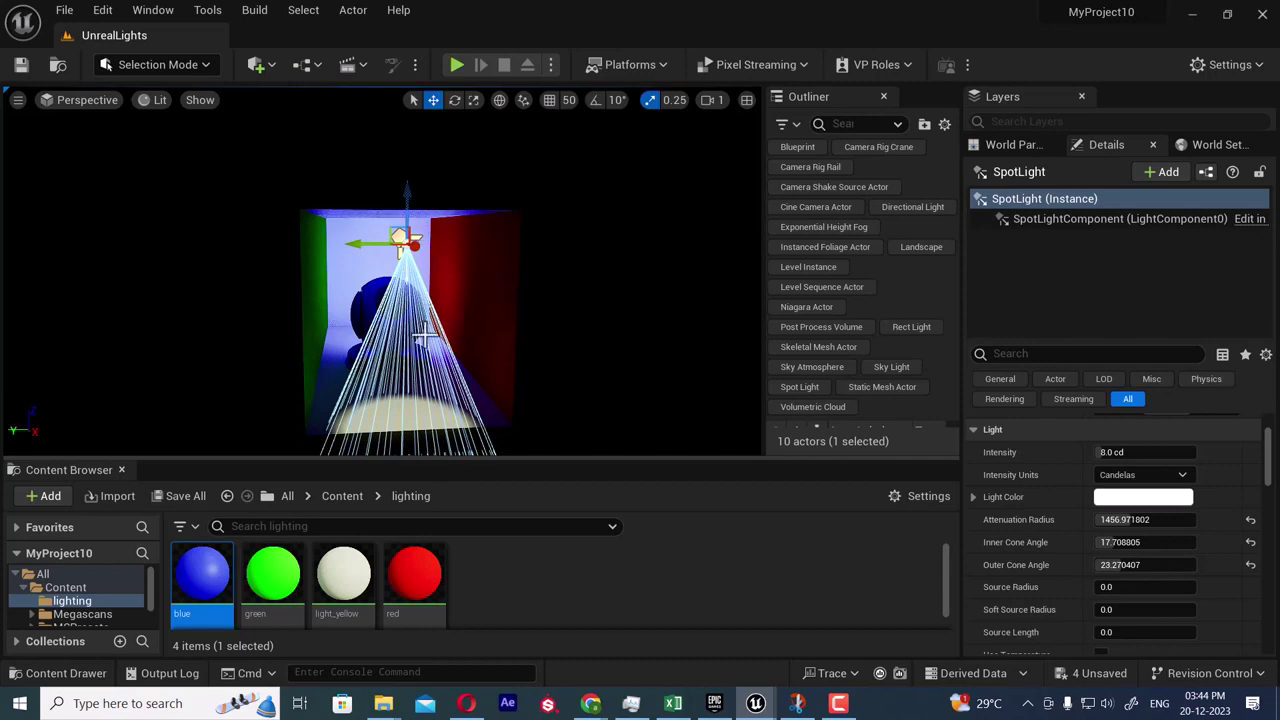
left_click_drag(425, 335, 443, 317, "alt")
right_click_drag(553, 318, 525, 318, "alt")
middle_click_drag(512, 304, 586, 286)
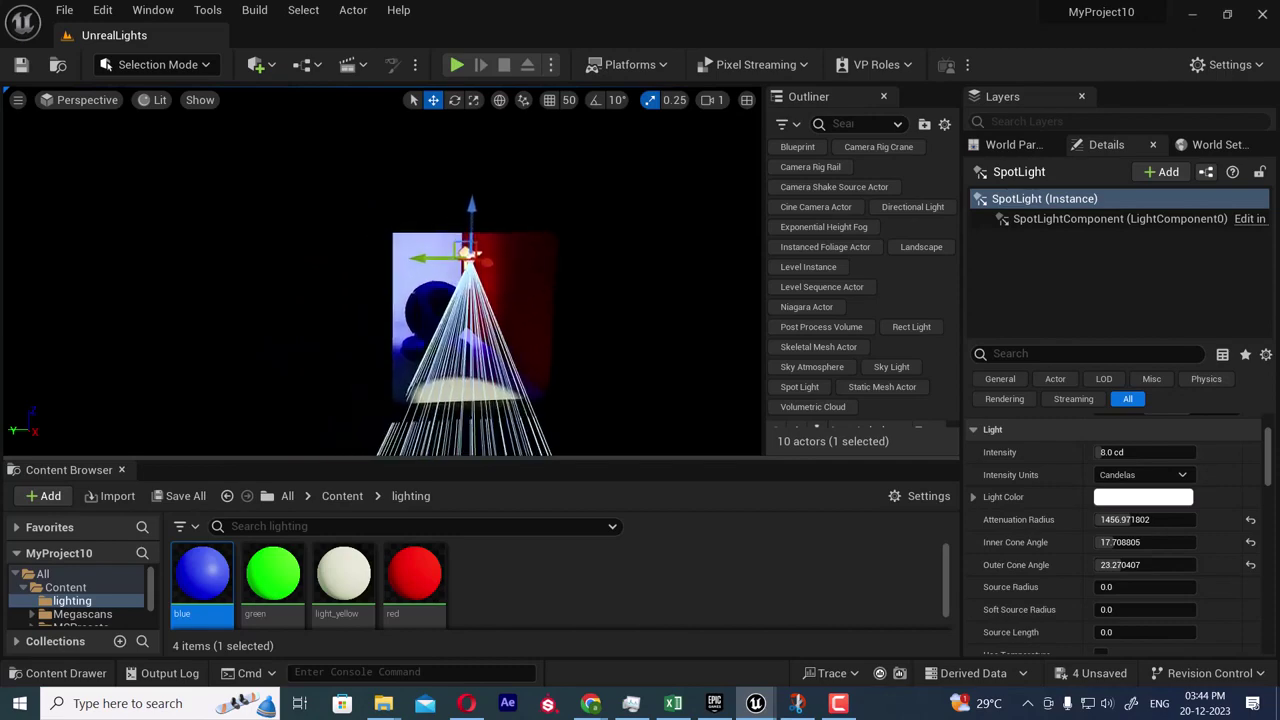
scroll(586, 286, "down", 3)
scroll(600, 300, "up", 4)
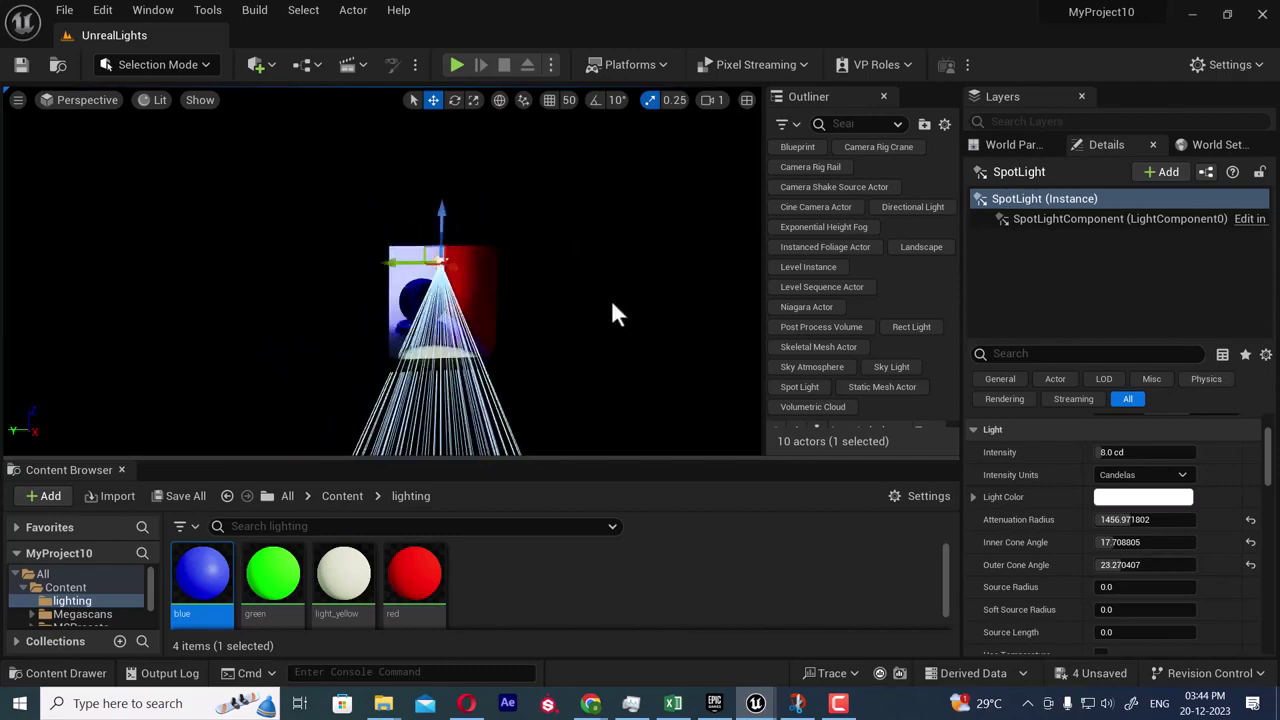
left_click_drag(531, 257, 502, 251)
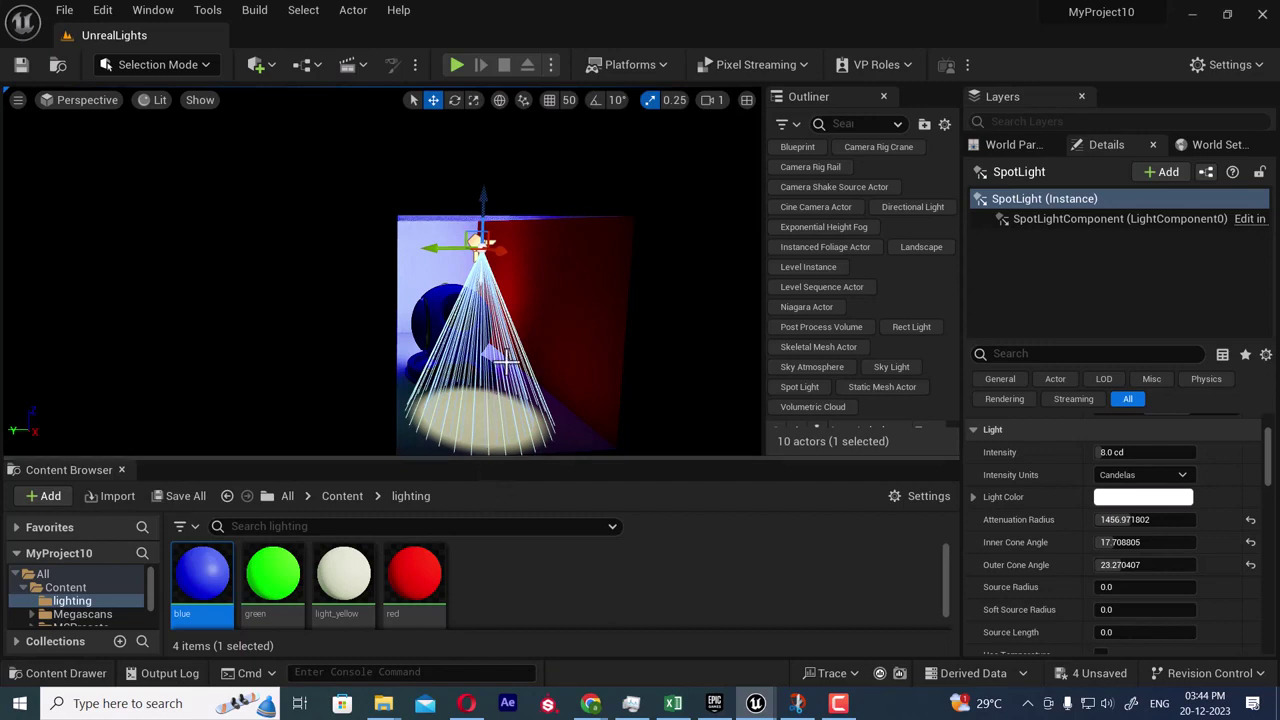
- Rotate the spot light about 85 degrees so its cone points at the green wall
left_click_drag(506, 362, 482, 362, "alt")
key("e")
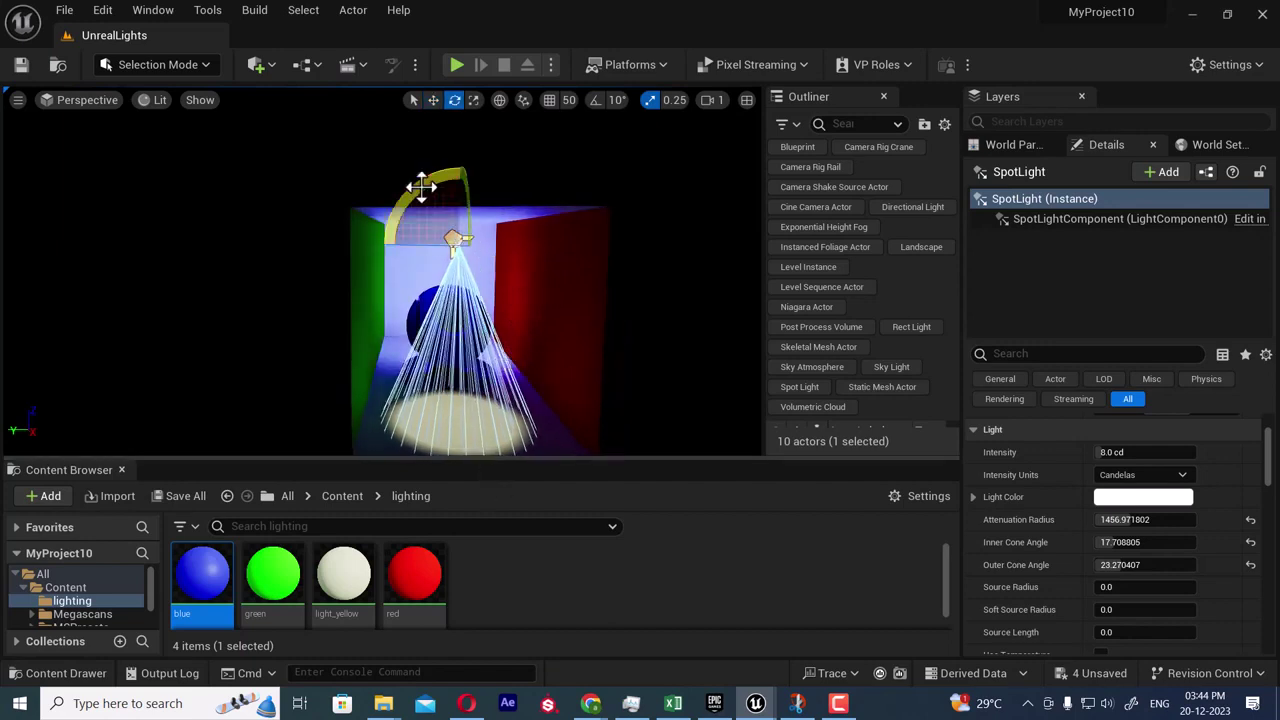
left_click_drag(452, 176, 538, 246)
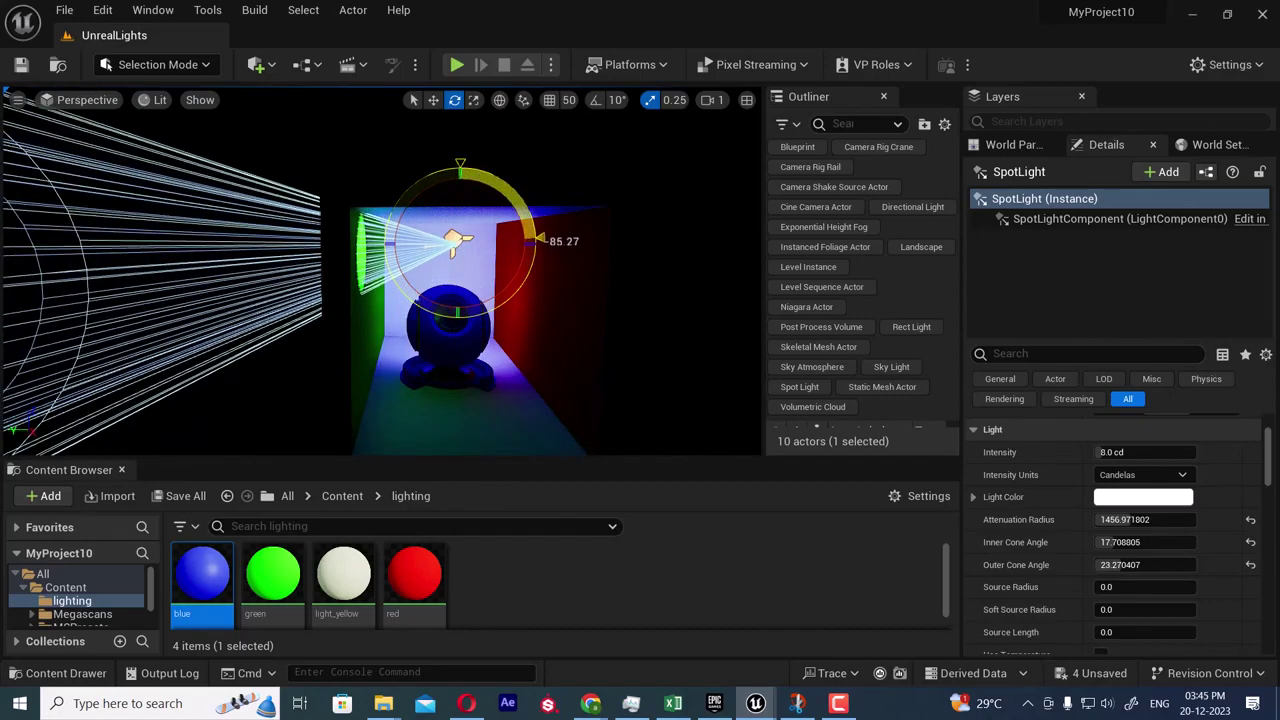
left_click_drag(283, 355, 205, 355, "alt")
- Shift the spot light slightly away from the green wall and back into the box above the ball
key("w")
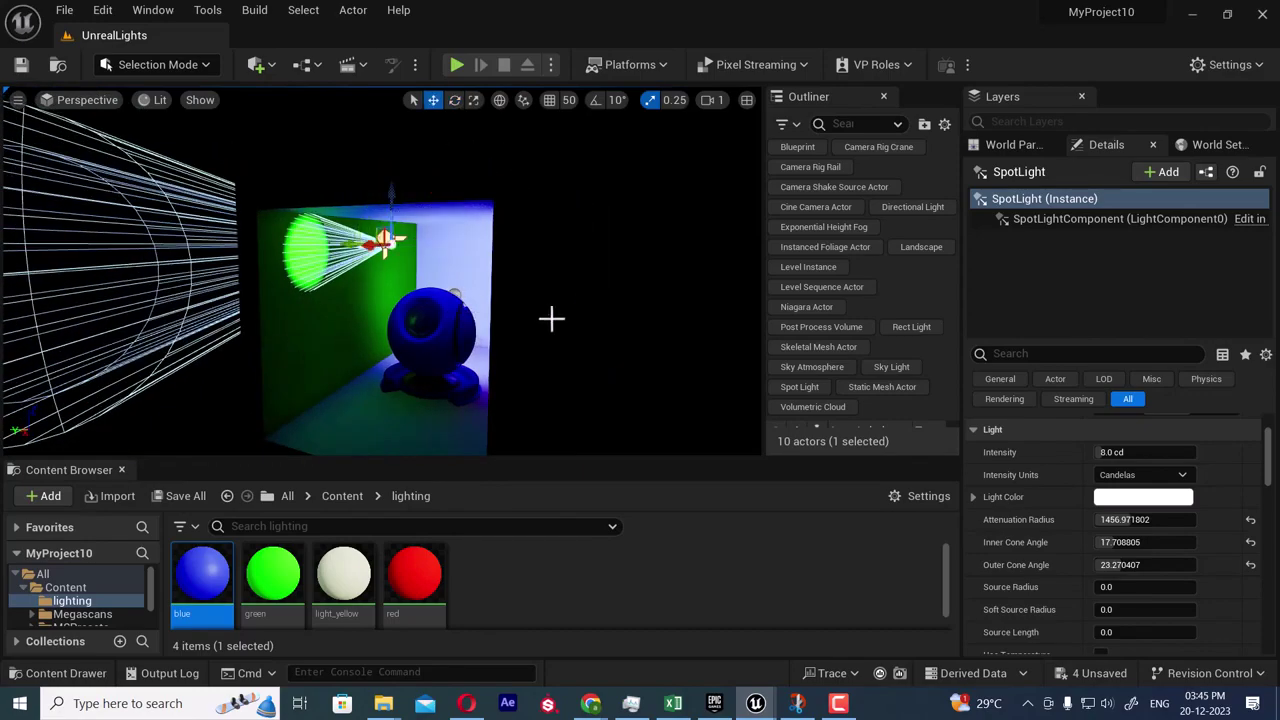
left_click_drag(551, 320, 615, 322, "alt")
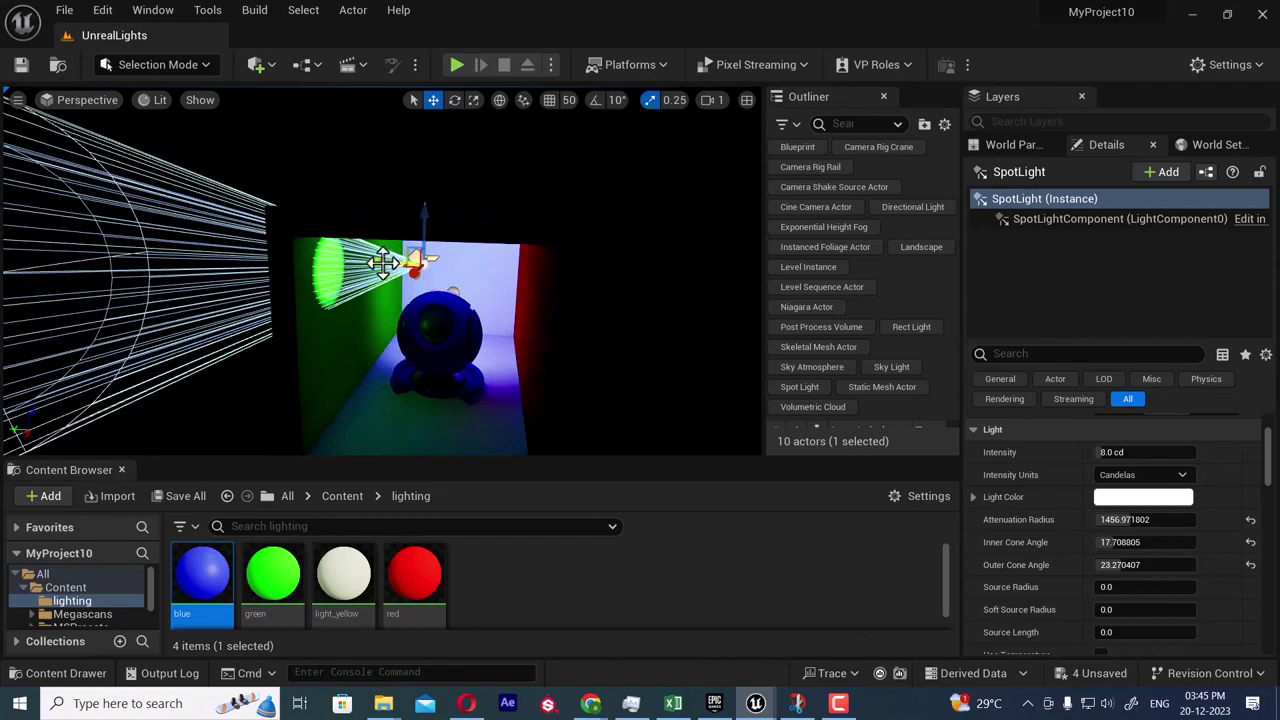
mouse_move(380, 263)
left_mouse_down()
mouse_move(440, 267)
mouse_move(395, 265)
left_mouse_up()
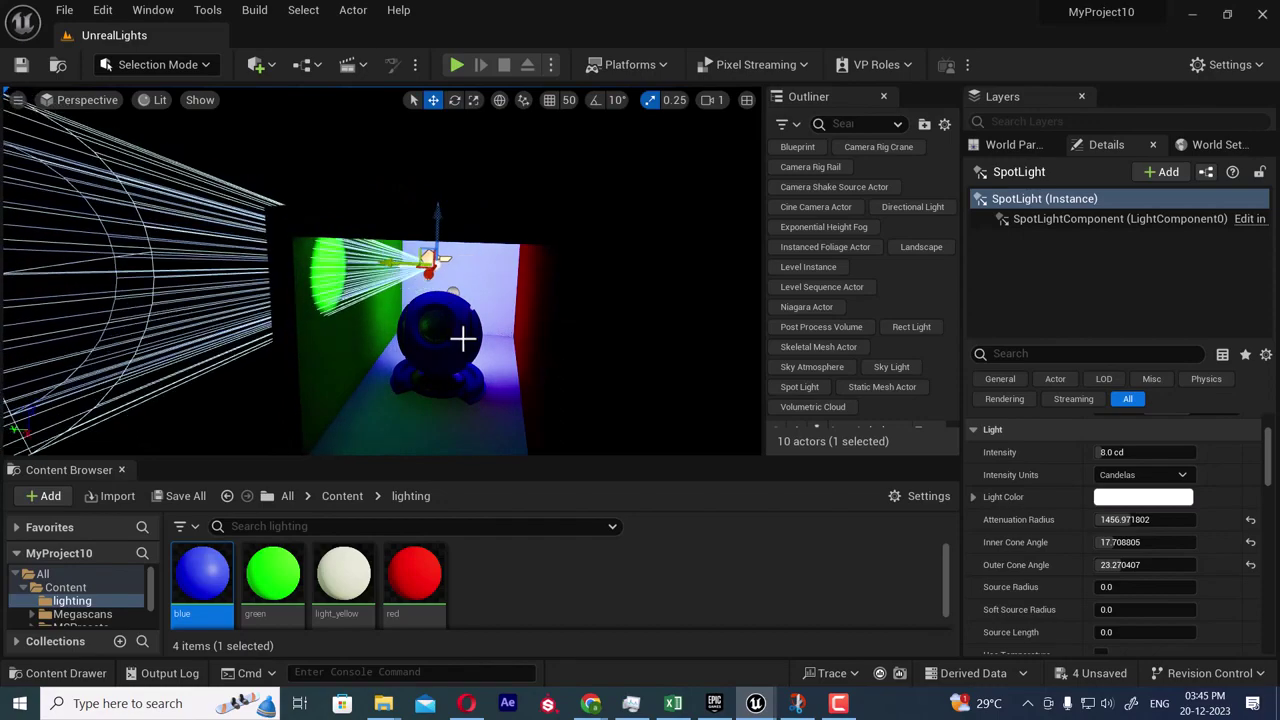
left_click_drag(463, 339, 486, 338, "alt")
left_click_drag(516, 284, 474, 257)
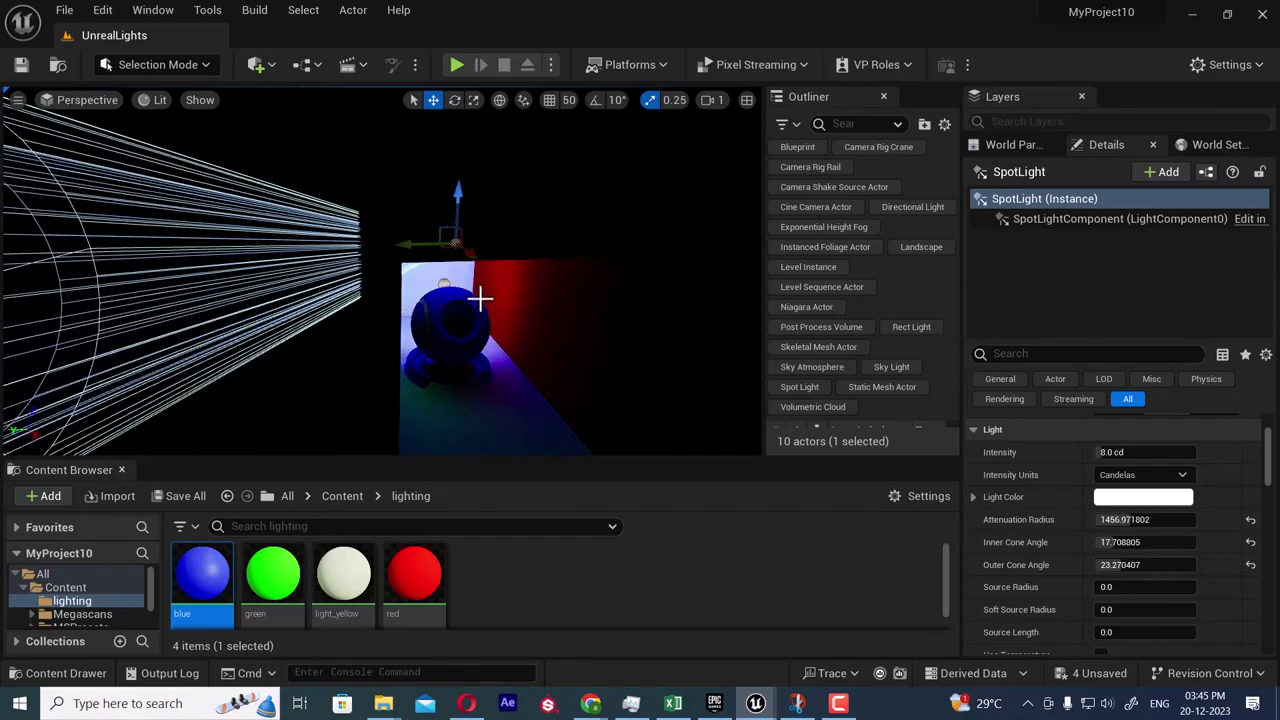
left_click_drag(500, 335, 395, 328, "alt")
- Make two copies of the spot light spaced toward the front of the box, and clear the selection to view their pools
left_click_drag(490, 299, 474, 257, "alt")
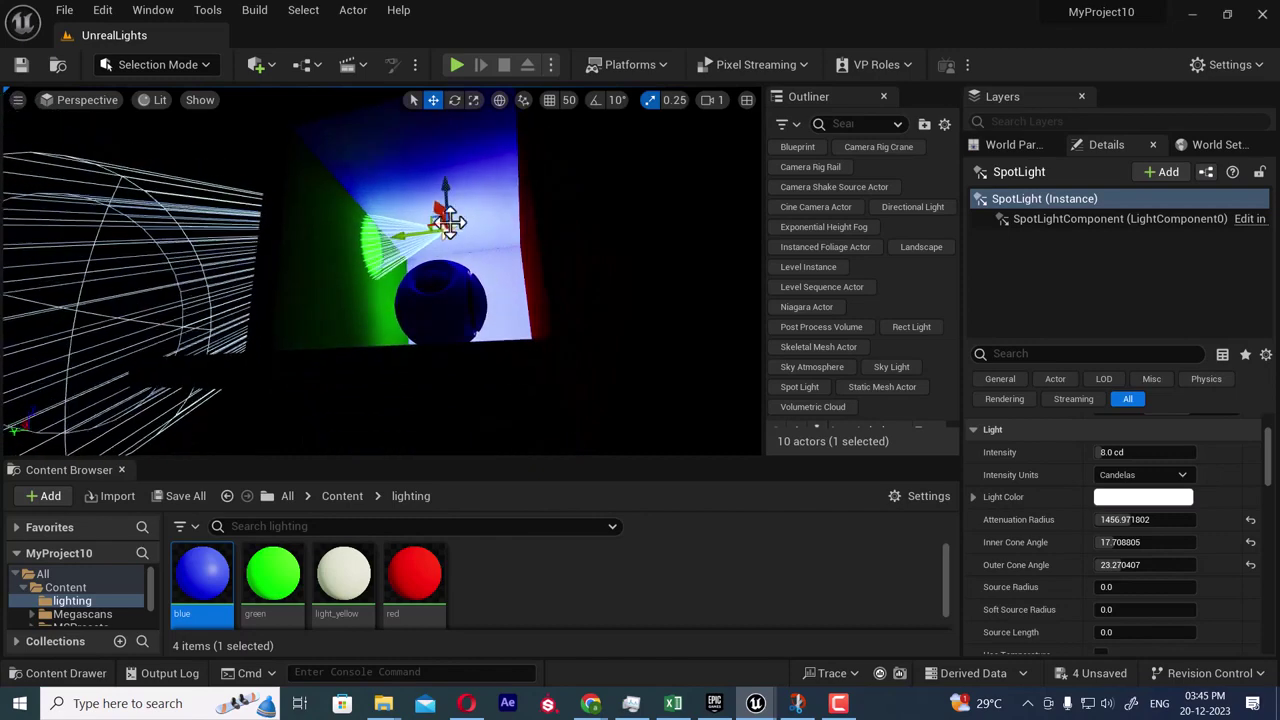
left_click_drag(441, 214, 417, 166)
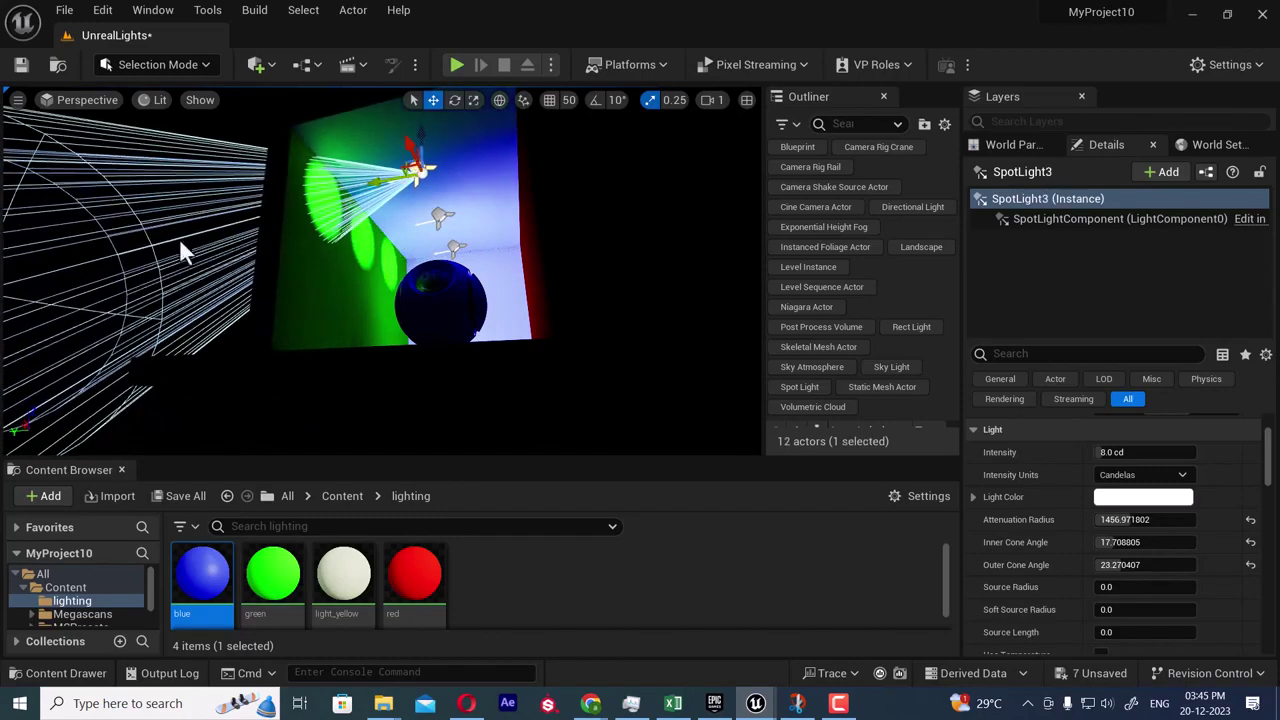
left_click_drag(180, 240, 676, 327, "alt")
left_click(670, 335)
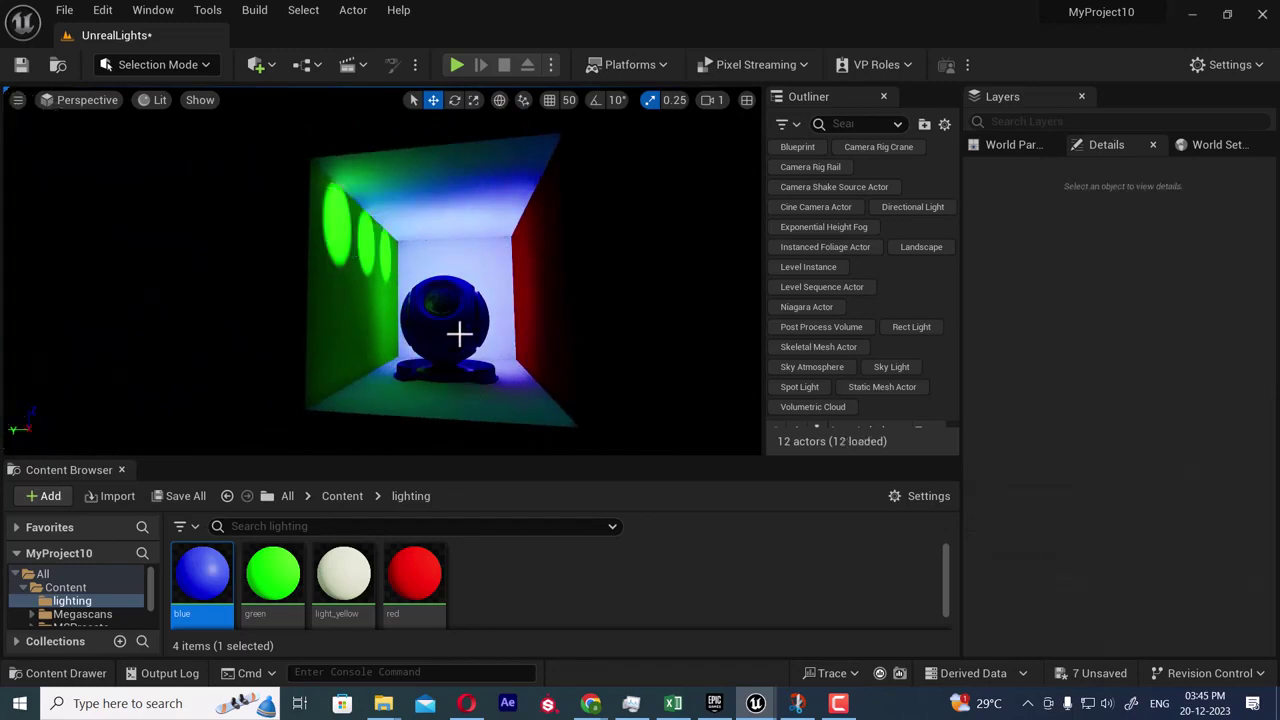
mouse_move(459, 333)
left_mouse_down("alt")
mouse_move(395, 335)
mouse_move(540, 335)
mouse_move(455, 333)
left_mouse_up("alt")
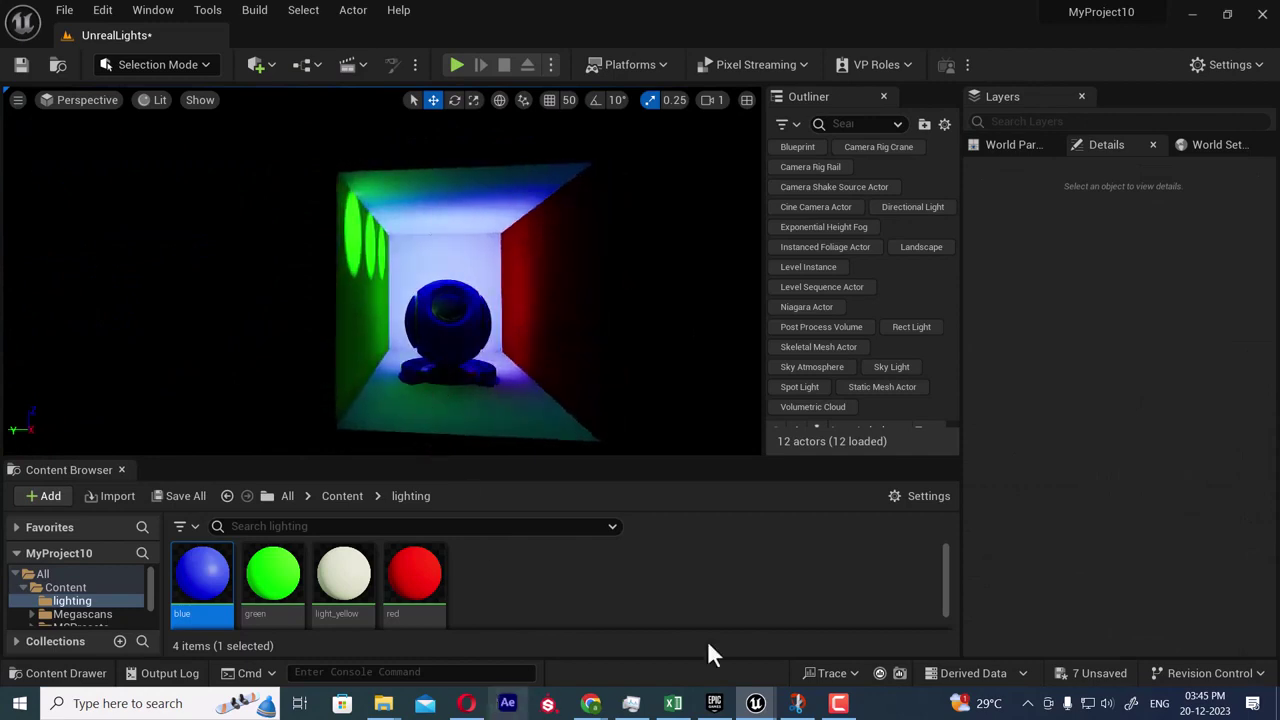
- Switch to Chrome and read the Directional Light description, highlighting its text through "simulate sunlight"
mouse_move(591, 705)
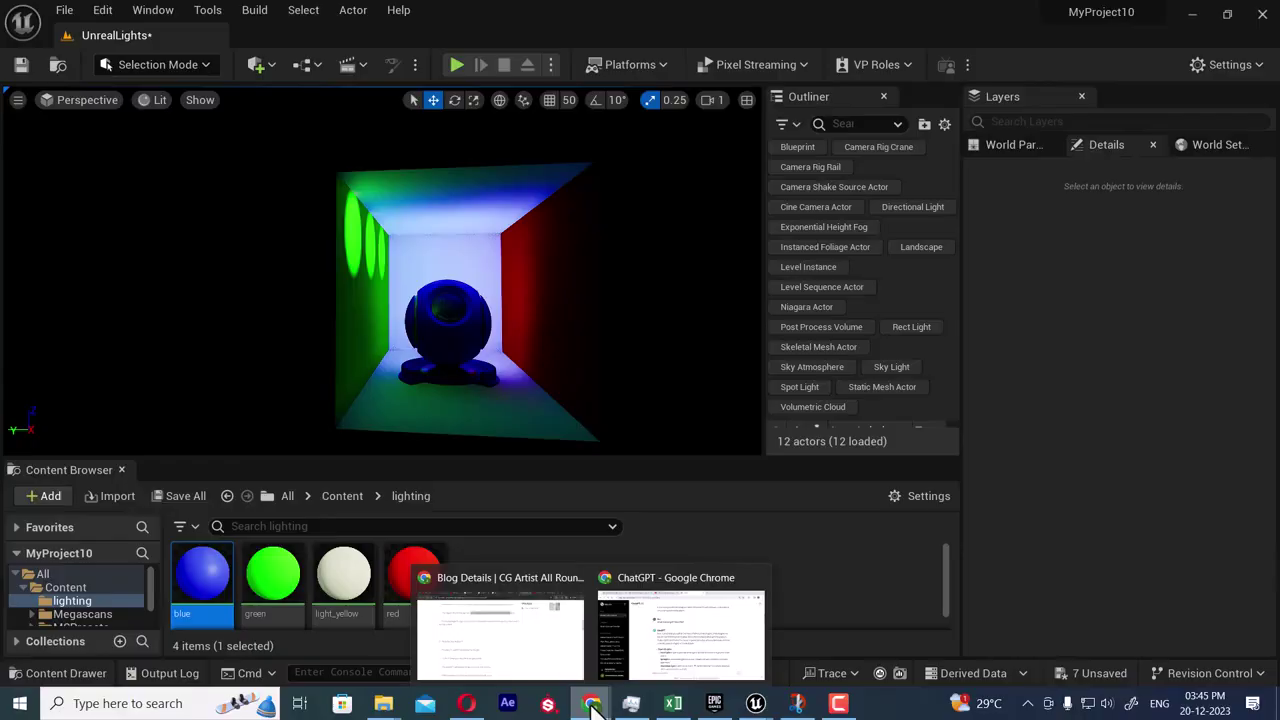
left_click(493, 638)
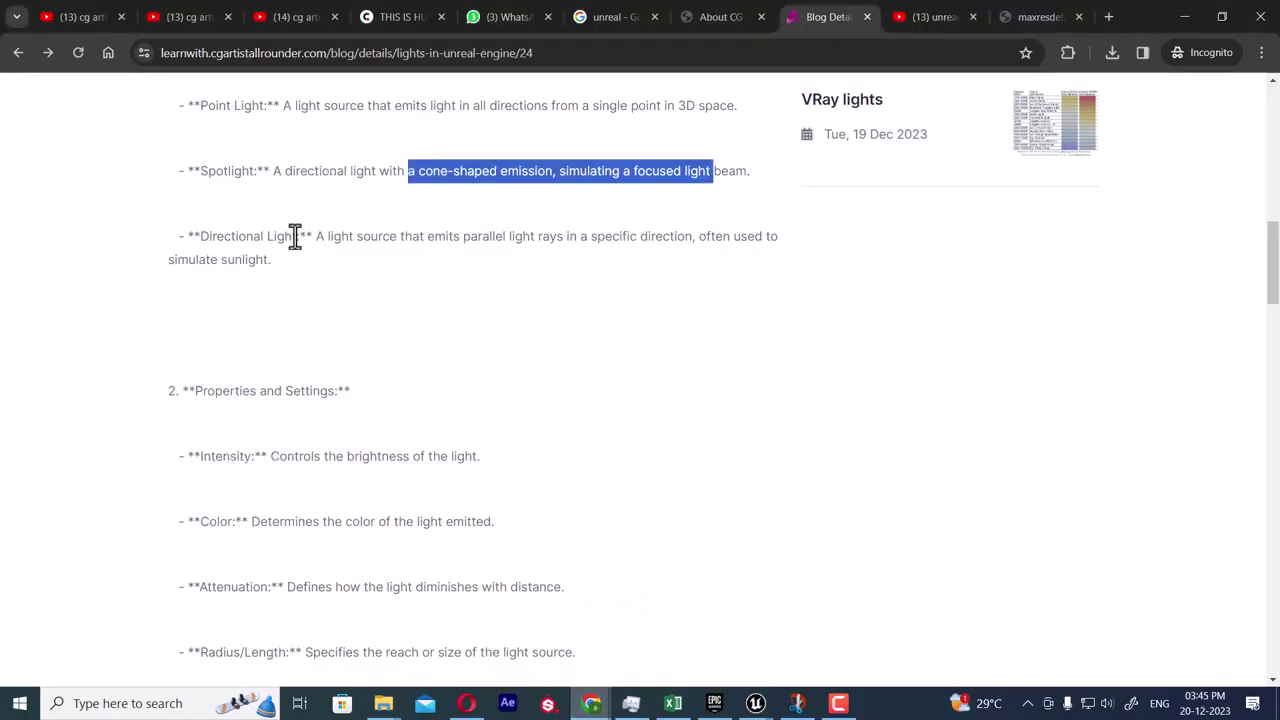
left_click_drag(209, 236, 530, 236)
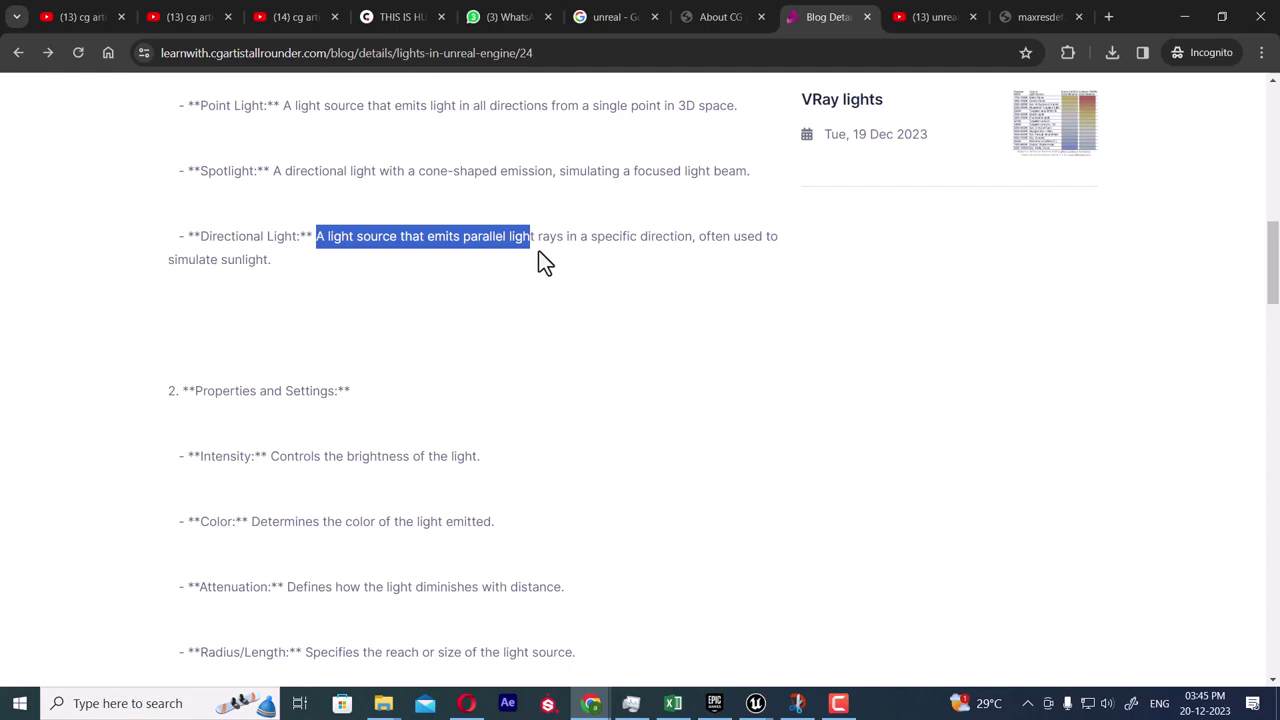
left_click(562, 260)
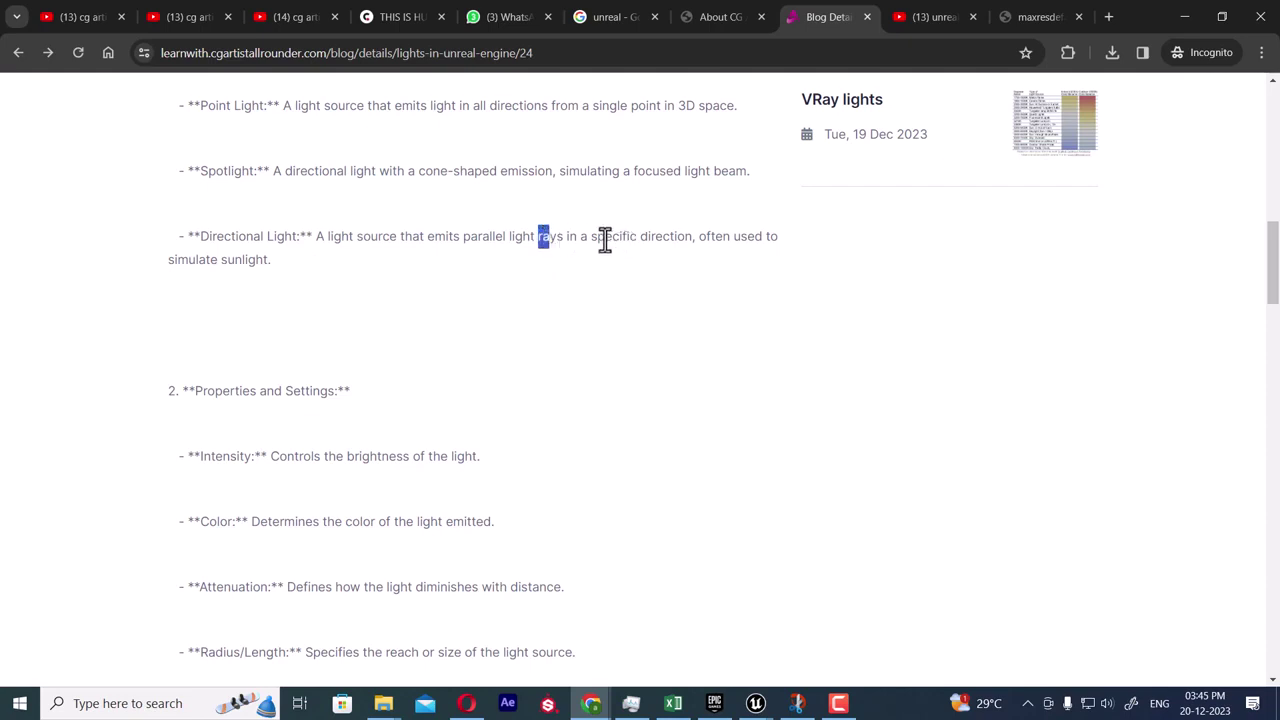
left_click_drag(598, 238, 557, 278)
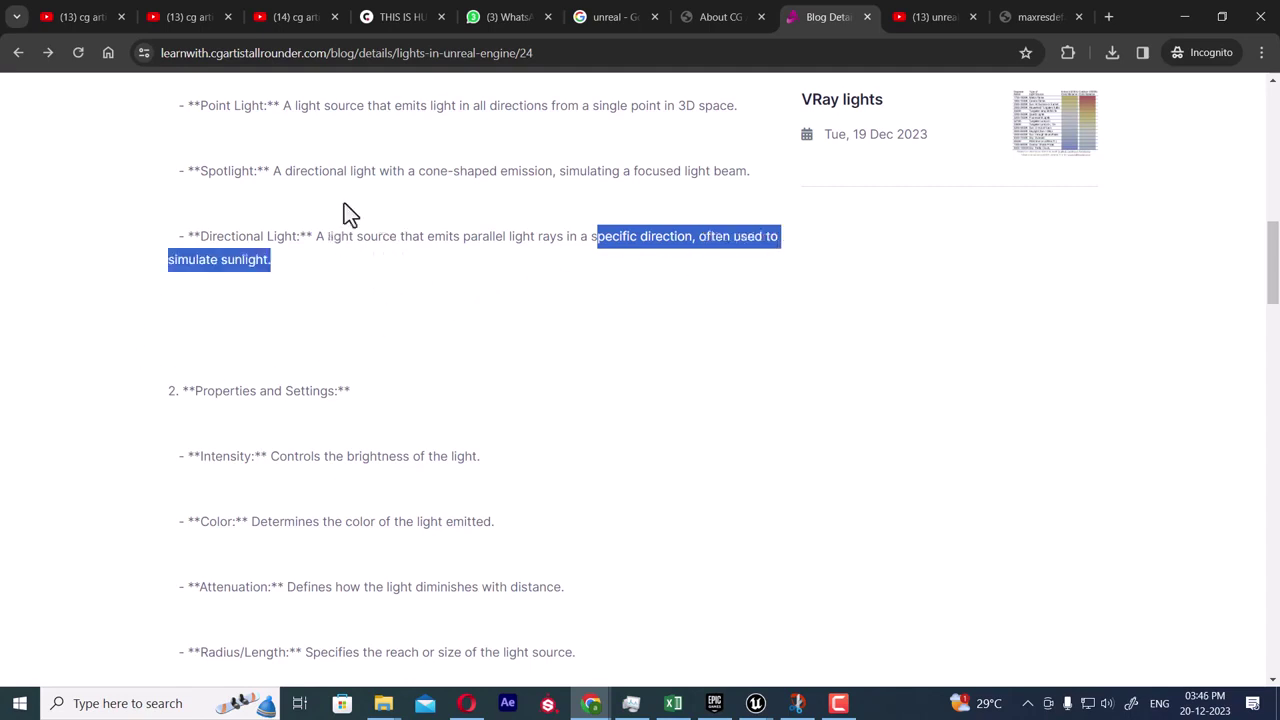
- Switch back to Unreal Engine and add a directional light to the scene
mouse_move(762, 706)
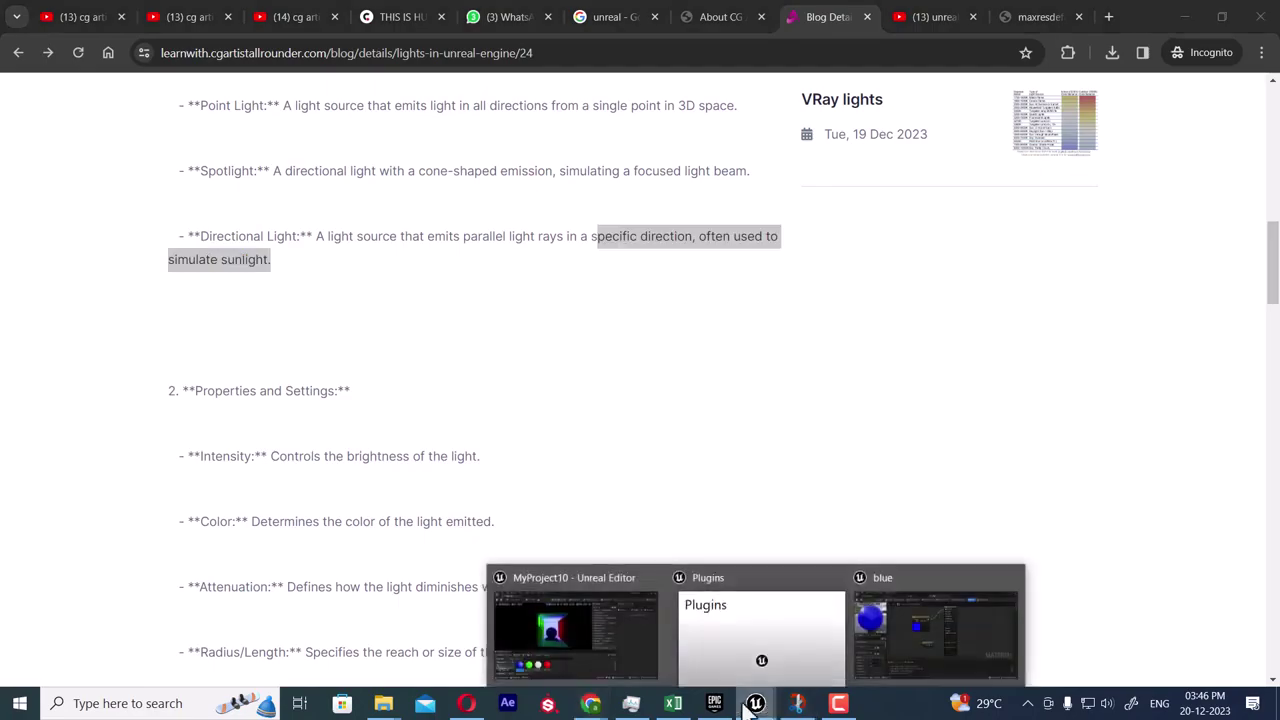
left_click(565, 670)
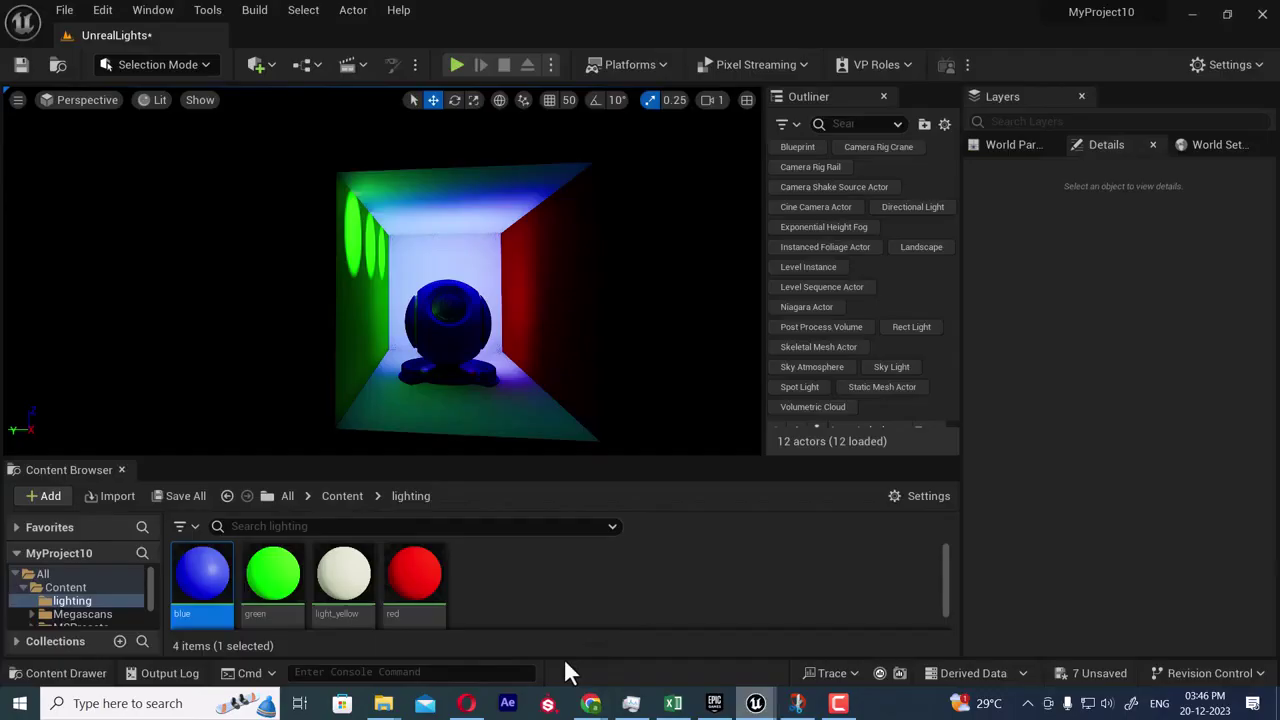
left_click(265, 69)
mouse_move(334, 222)
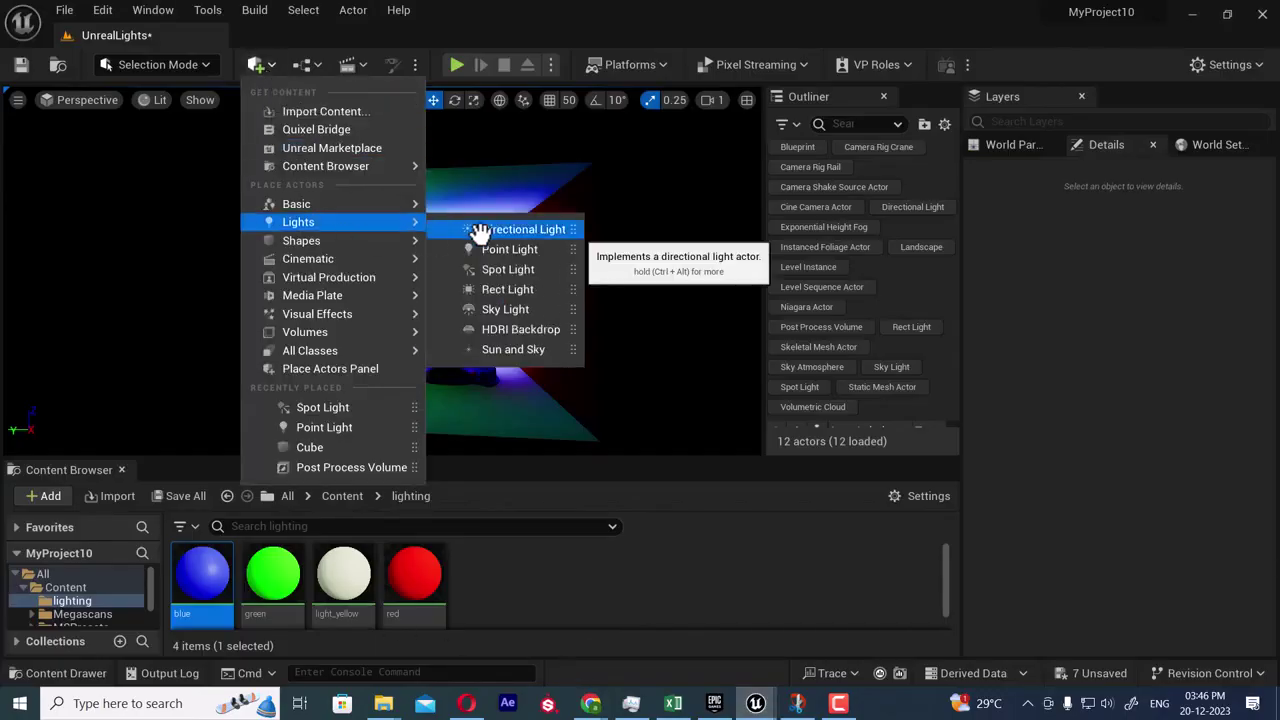
left_click(508, 230)
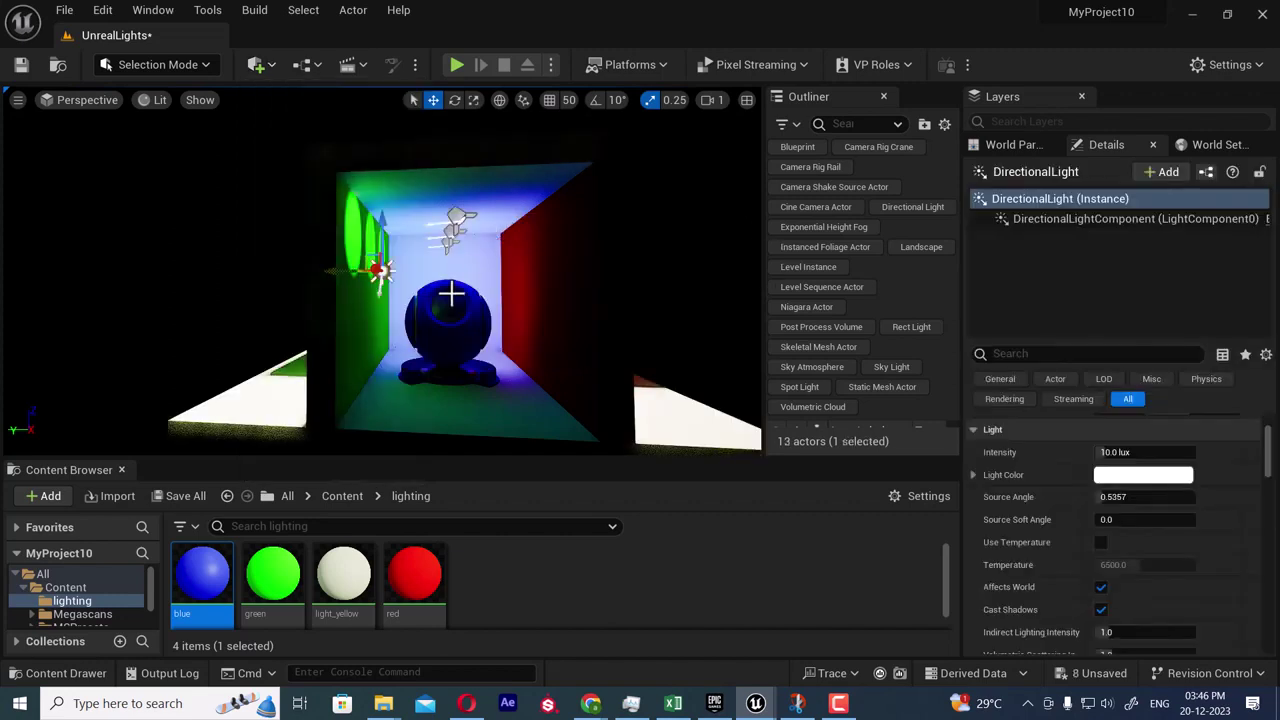
- Move the directional light out of the box, past the green wall
left_click_drag(446, 333, 440, 331, "alt")
scroll(430, 325, "down", 5)
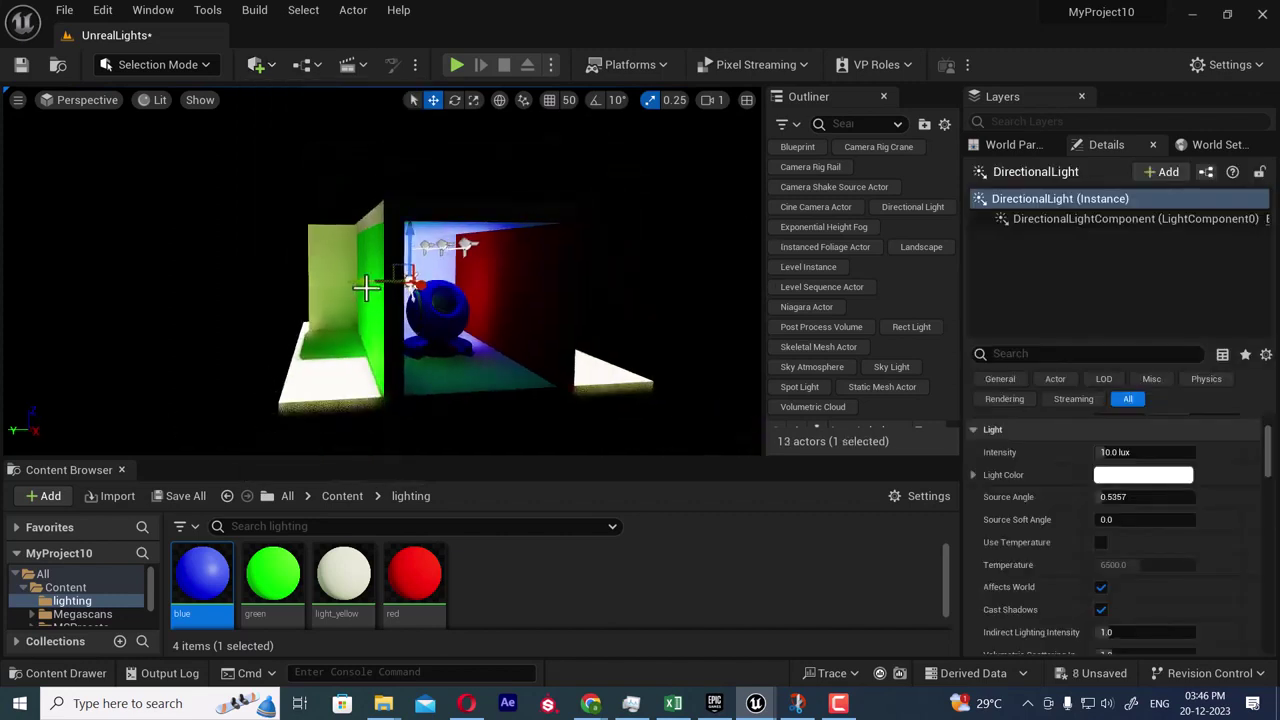
left_click_drag(365, 287, 205, 285)
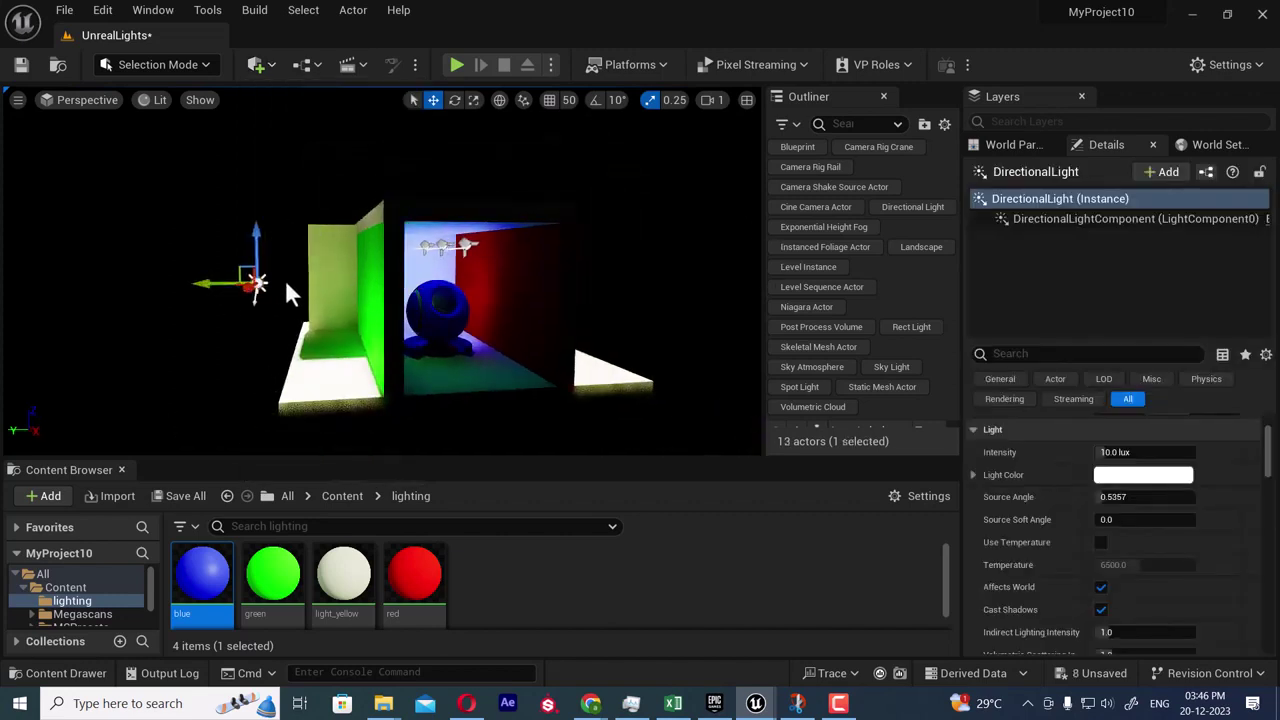
- Rotate the directional light beside the green wall and raise it above roof level
key("e")
left_click_drag(301, 237, 190, 380)
left_click_drag(627, 311, 610, 350, "alt")
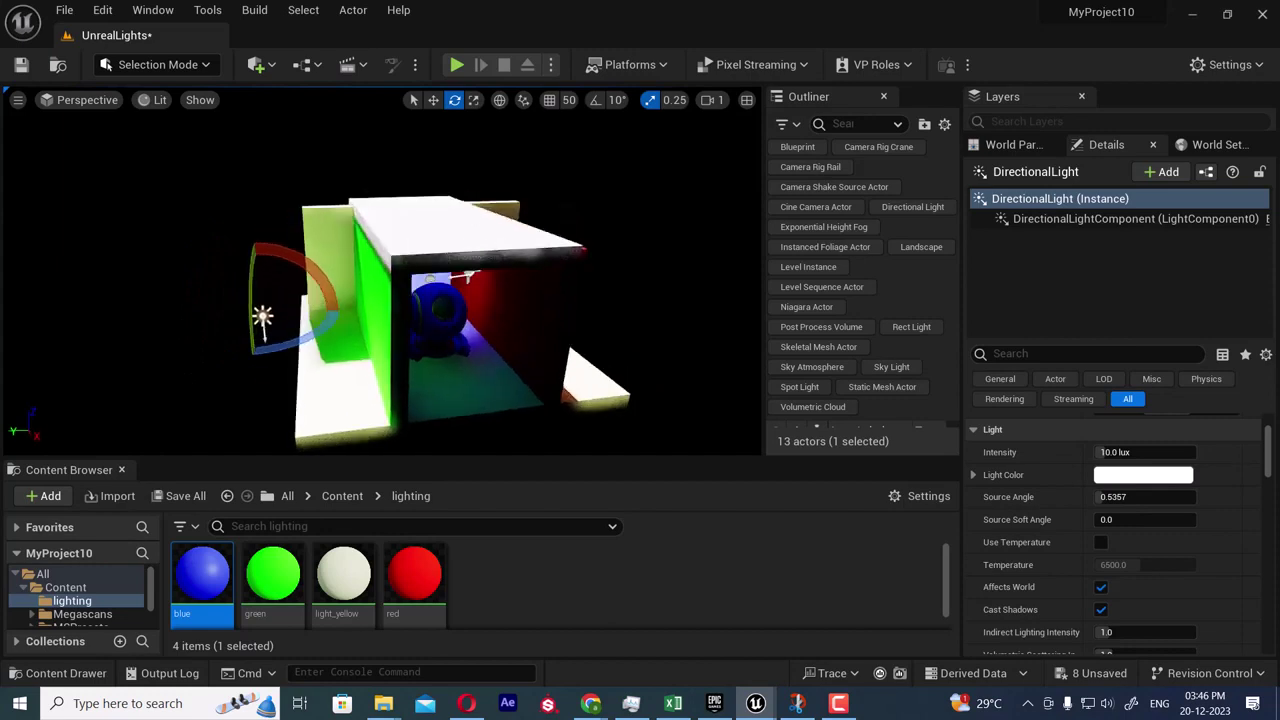
key("w")
left_click_drag(255, 268, 257, 208)
- Rotate the directional light so it shines into the open front of the box
key("e")
left_click_drag(420, 300, 355, 262, "alt")
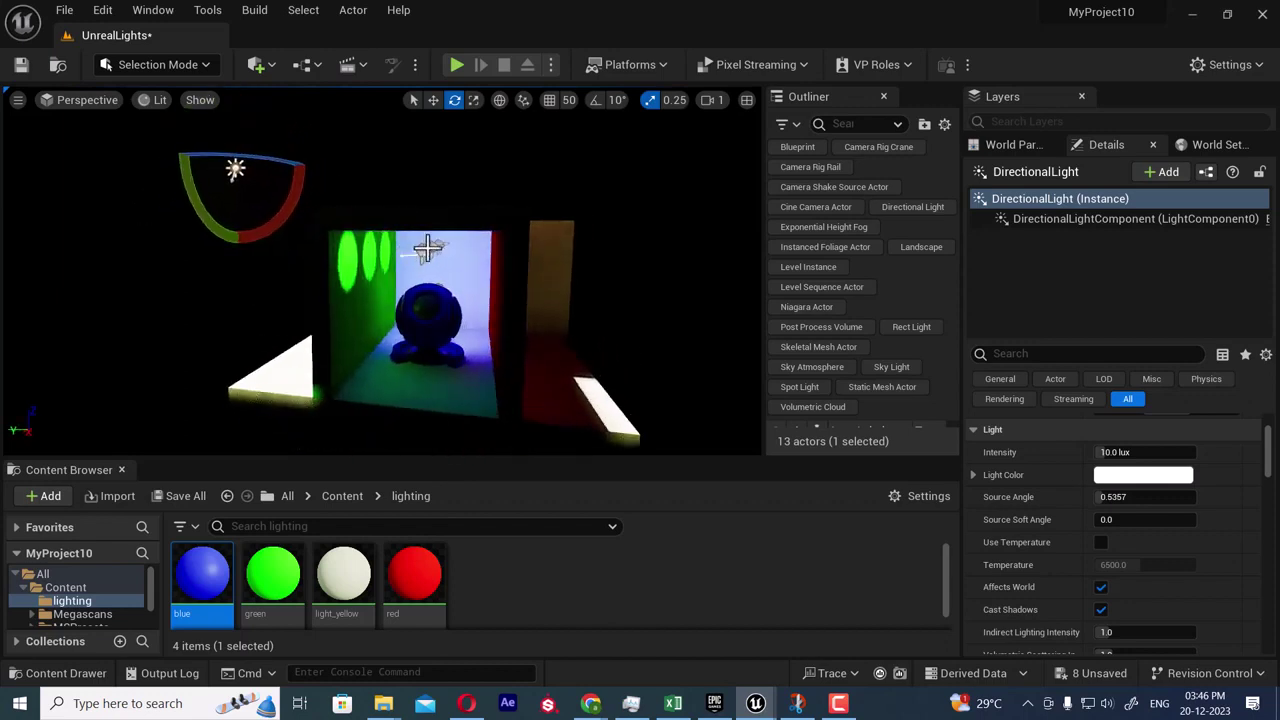
left_click_drag(298, 191, 302, 216)
left_click_drag(571, 350, 632, 350, "alt")
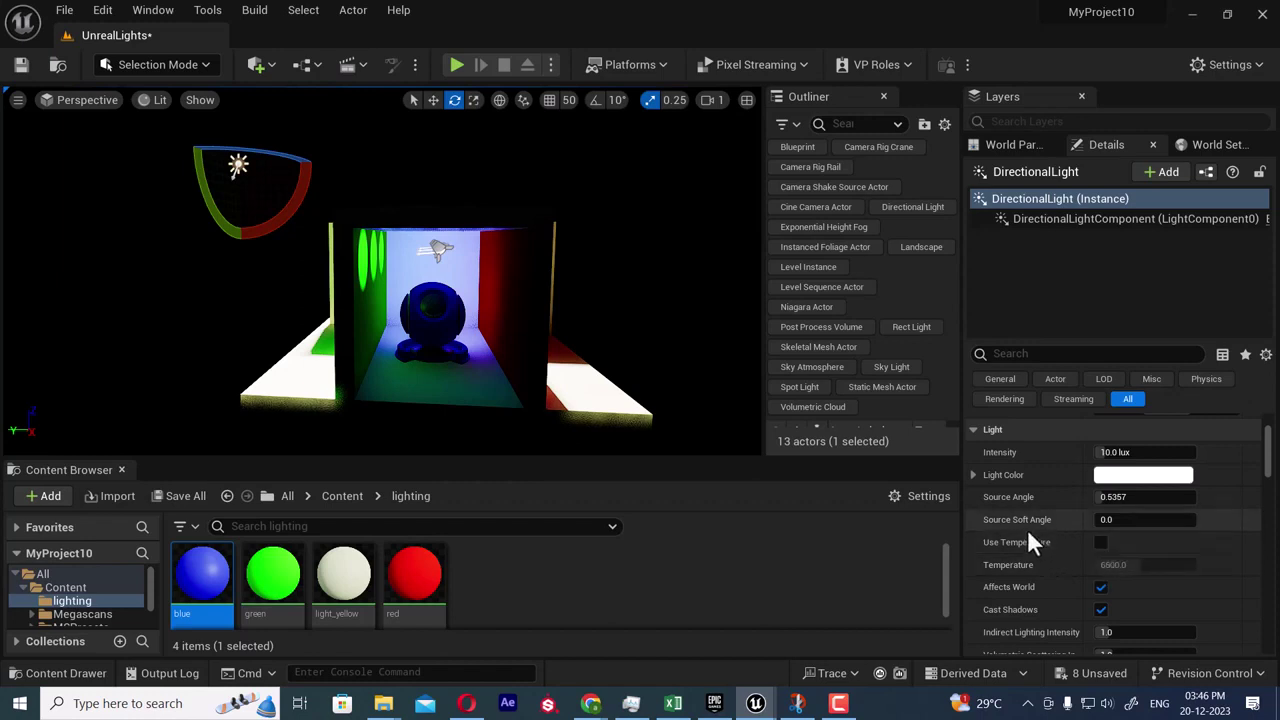
left_click_drag(530, 342, 740, 342, "alt")
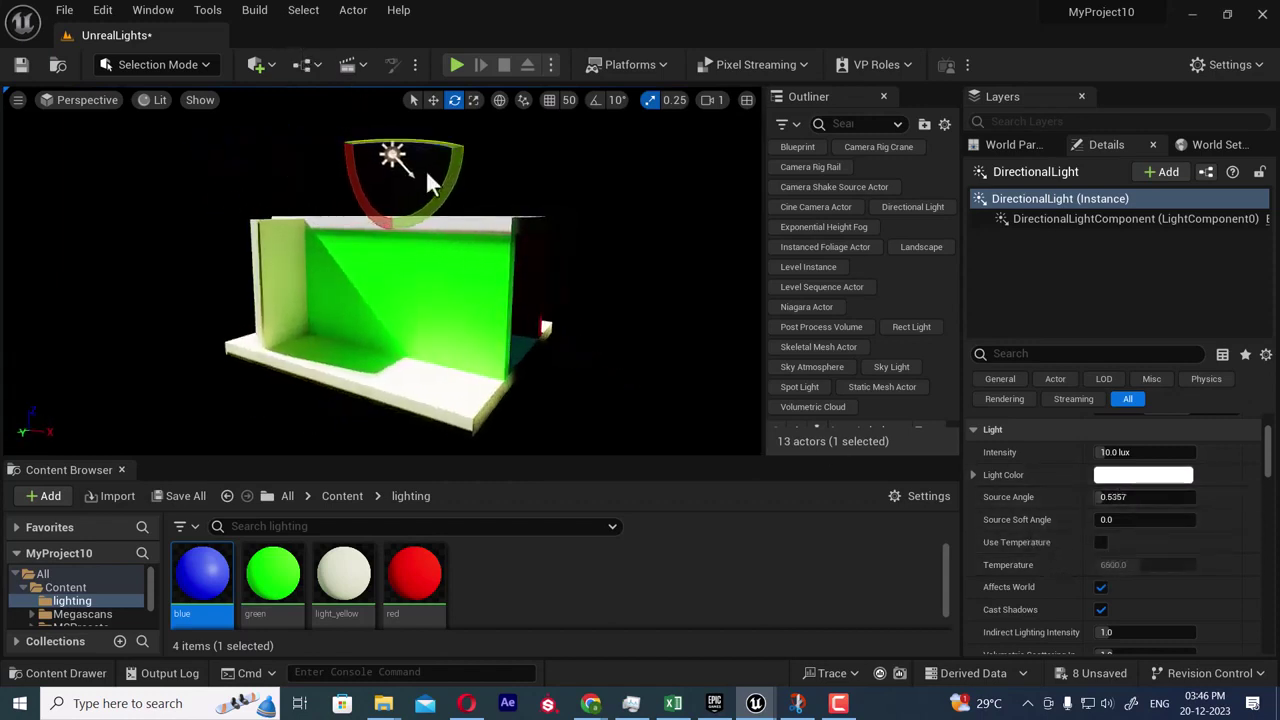
left_click_drag(456, 166, 444, 224)
left_click_drag(677, 218, 584, 229)
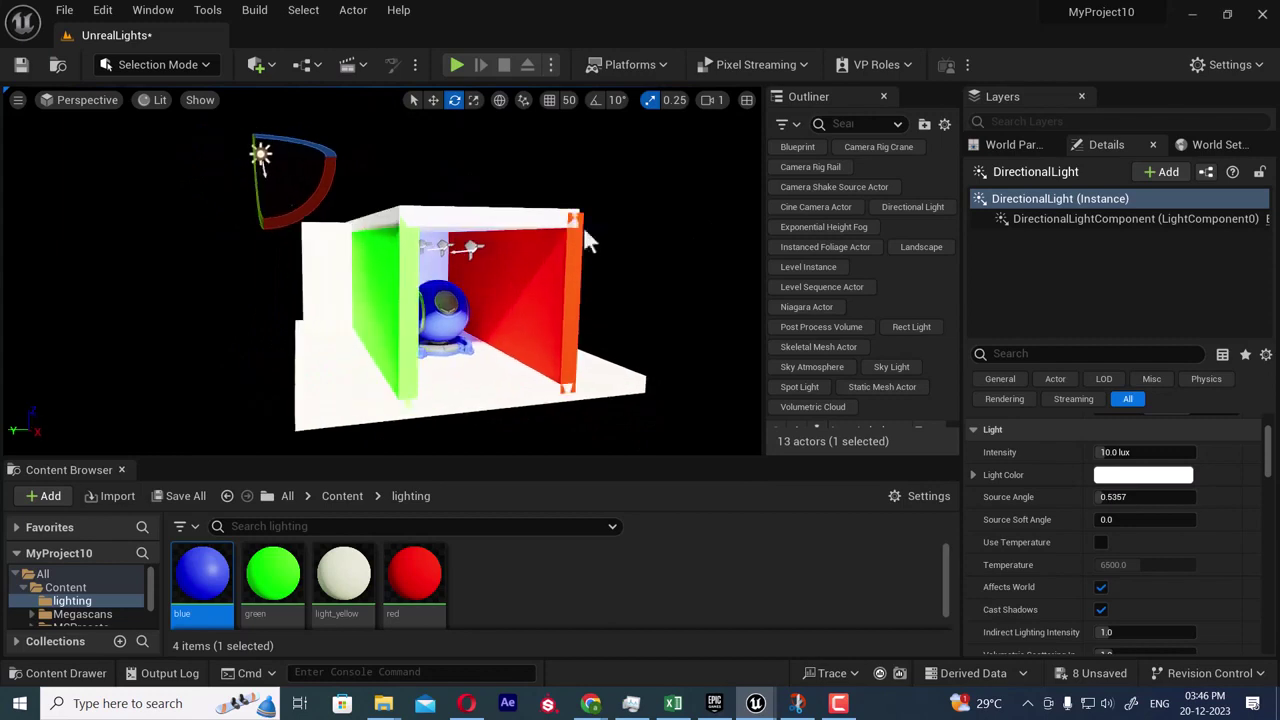
- Rotate the directional light away from the box opening and back toward it to compare the lighting
left_click_drag(694, 190, 489, 206, "alt")
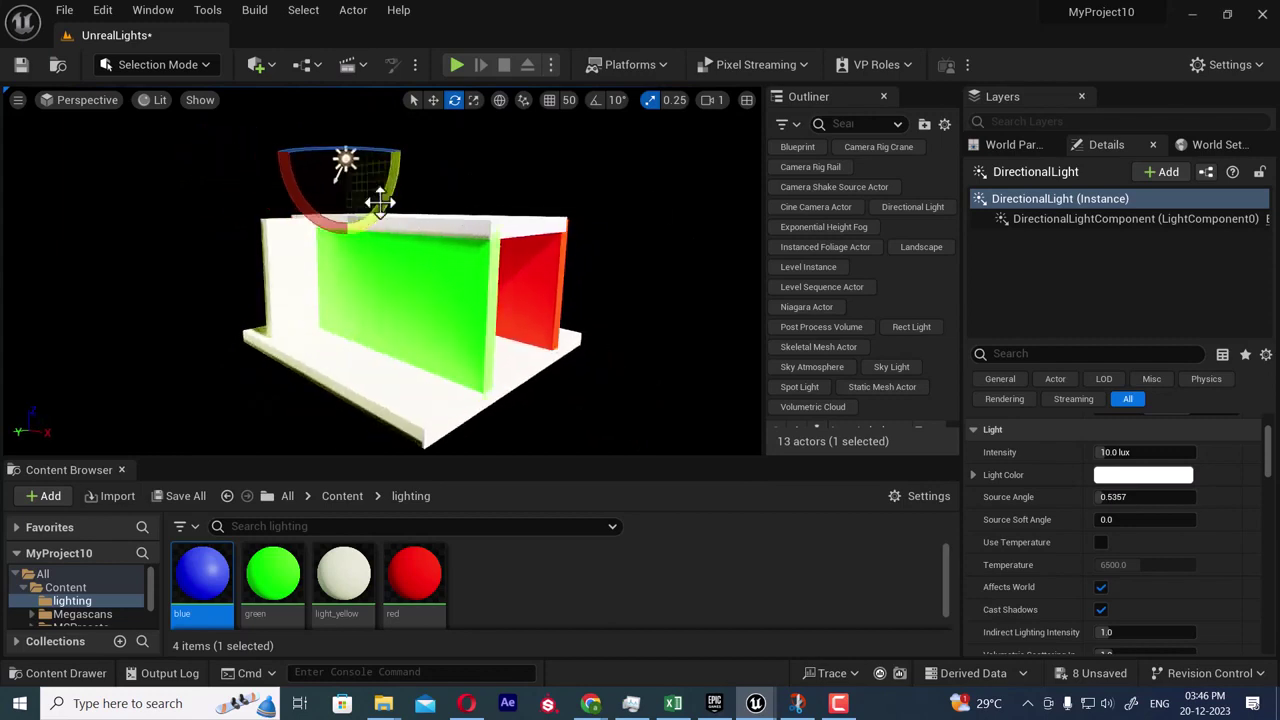
left_click_drag(389, 201, 396, 236)
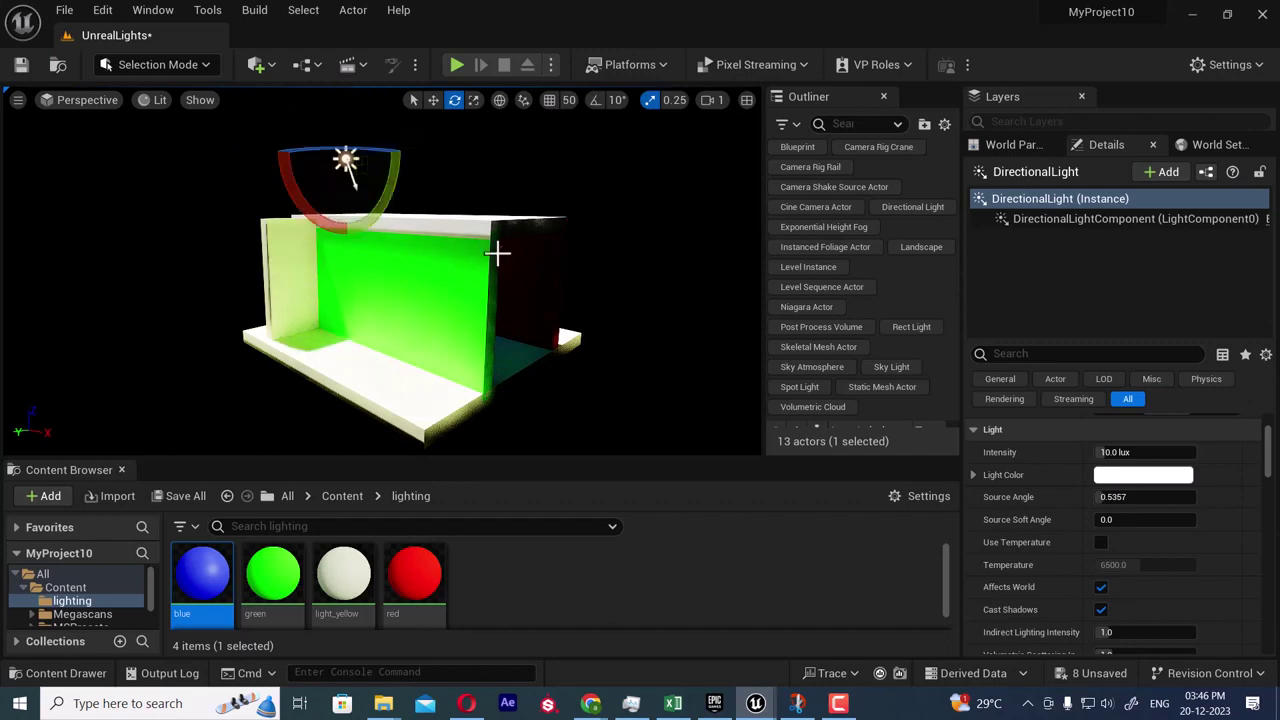
left_click_drag(497, 253, 474, 288, "alt")
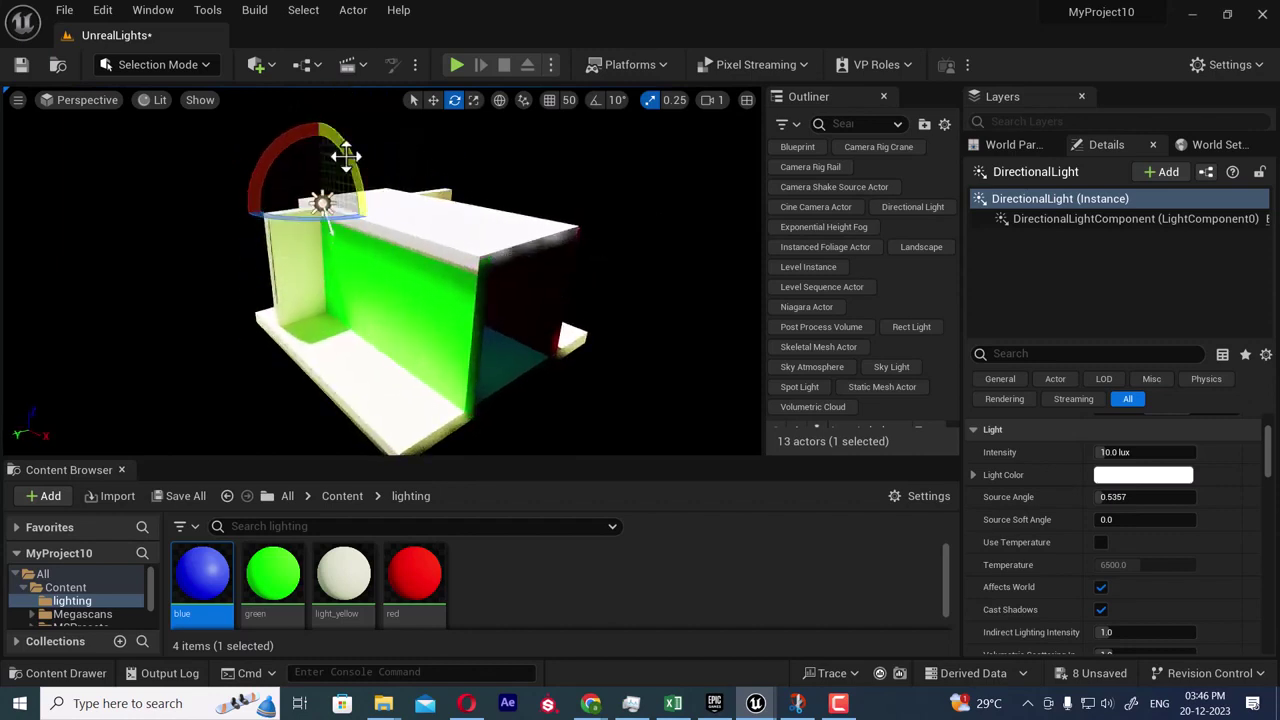
left_click_drag(345, 155, 343, 186)
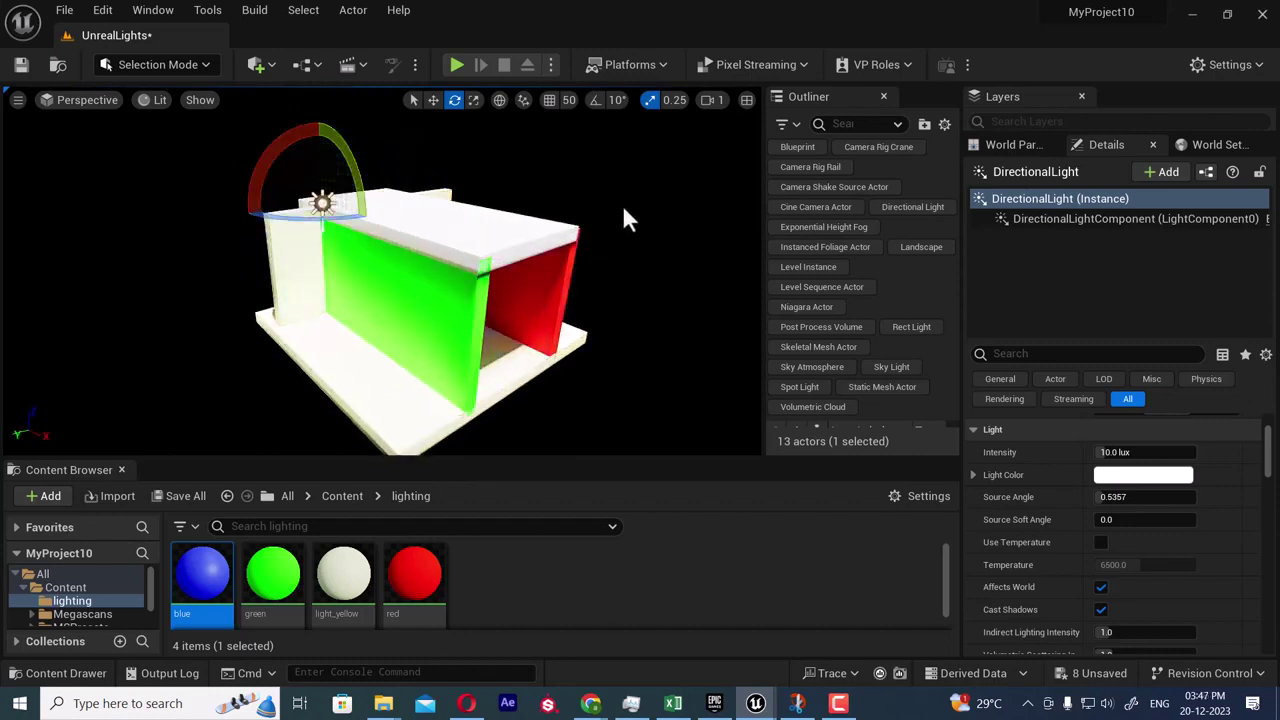
left_click_drag(623, 209, 490, 149, "alt")
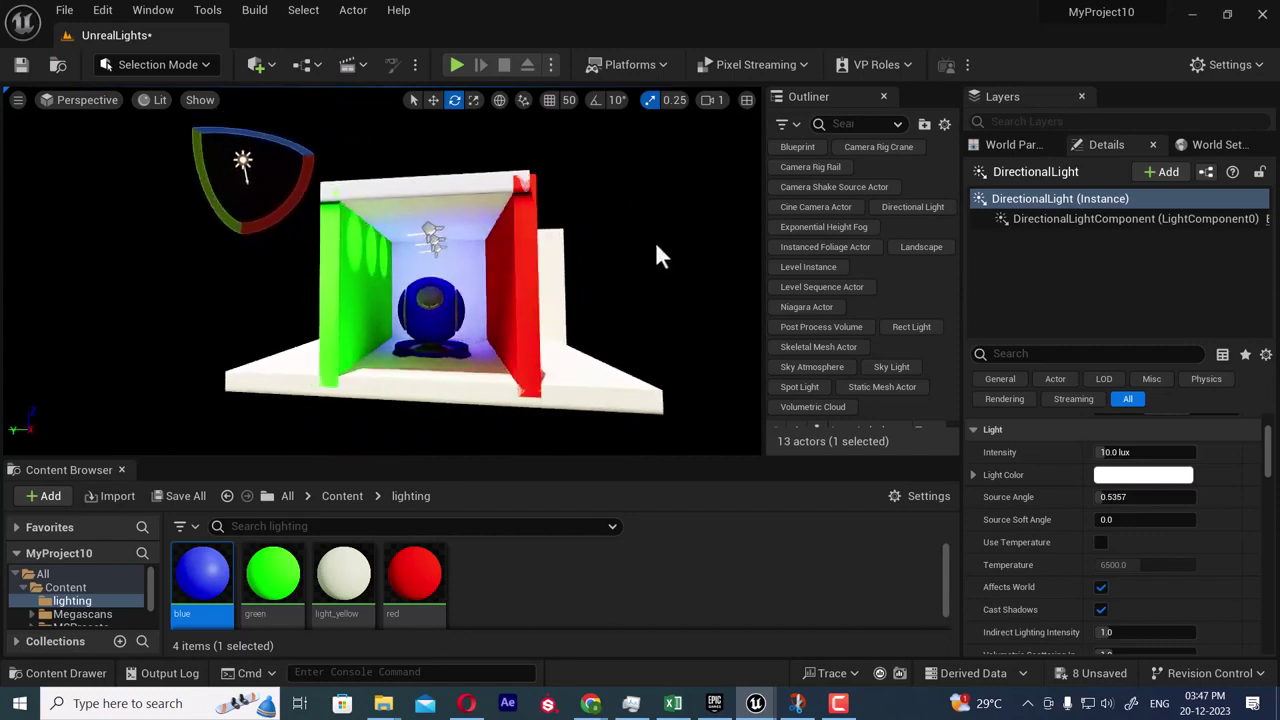
- Move the box's roof slab slightly forward over the front opening
left_click(622, 289)
left_click(410, 193)
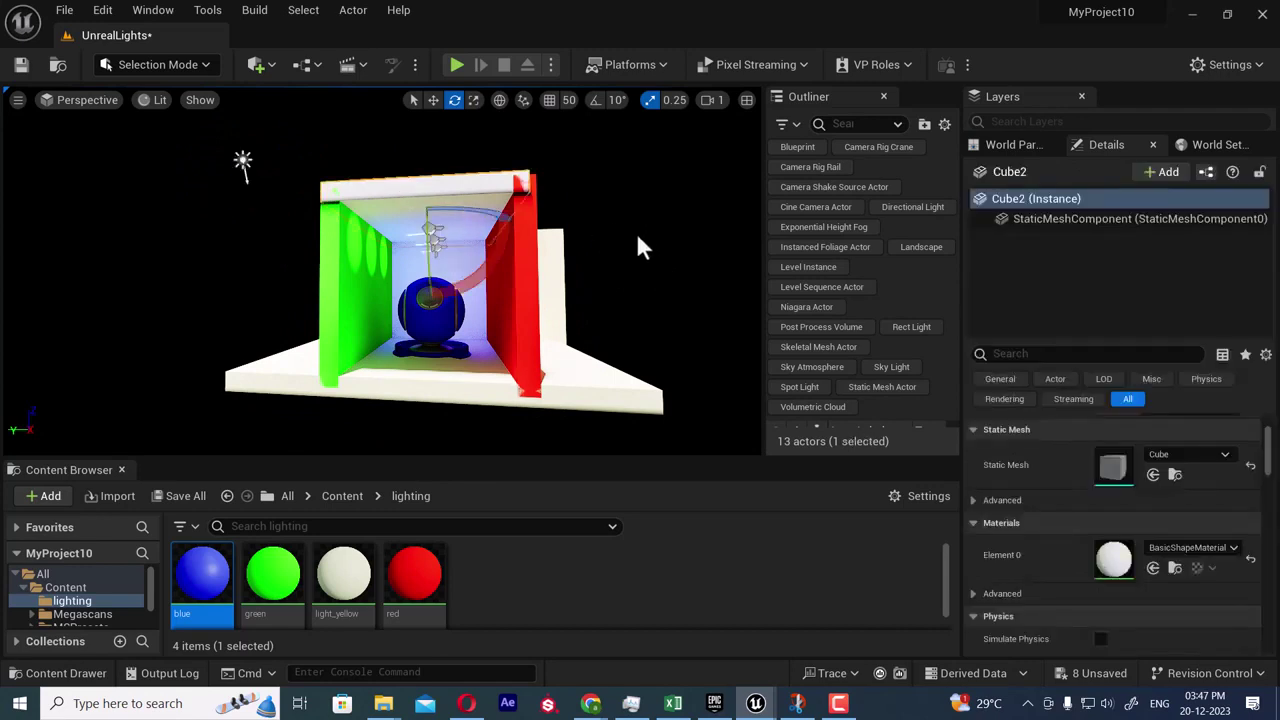
key("w")
left_click_drag(617, 221, 484, 236, "alt")
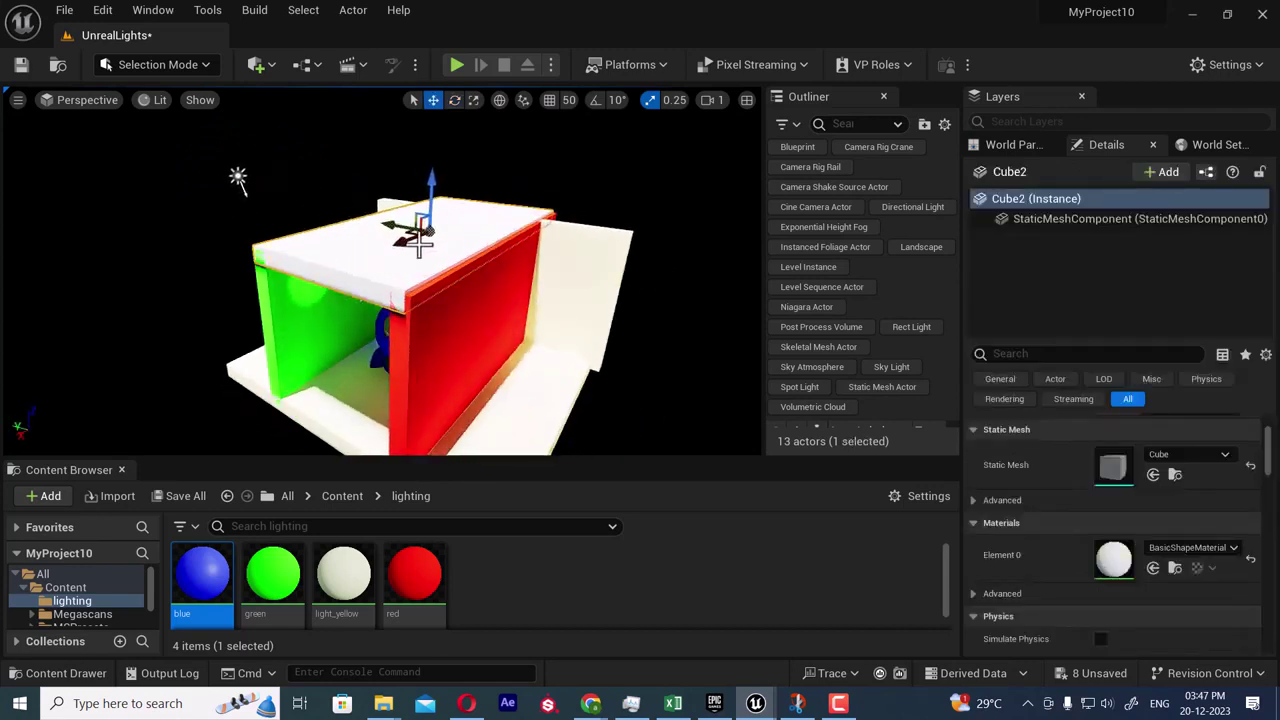
left_click_drag(405, 240, 406, 245)
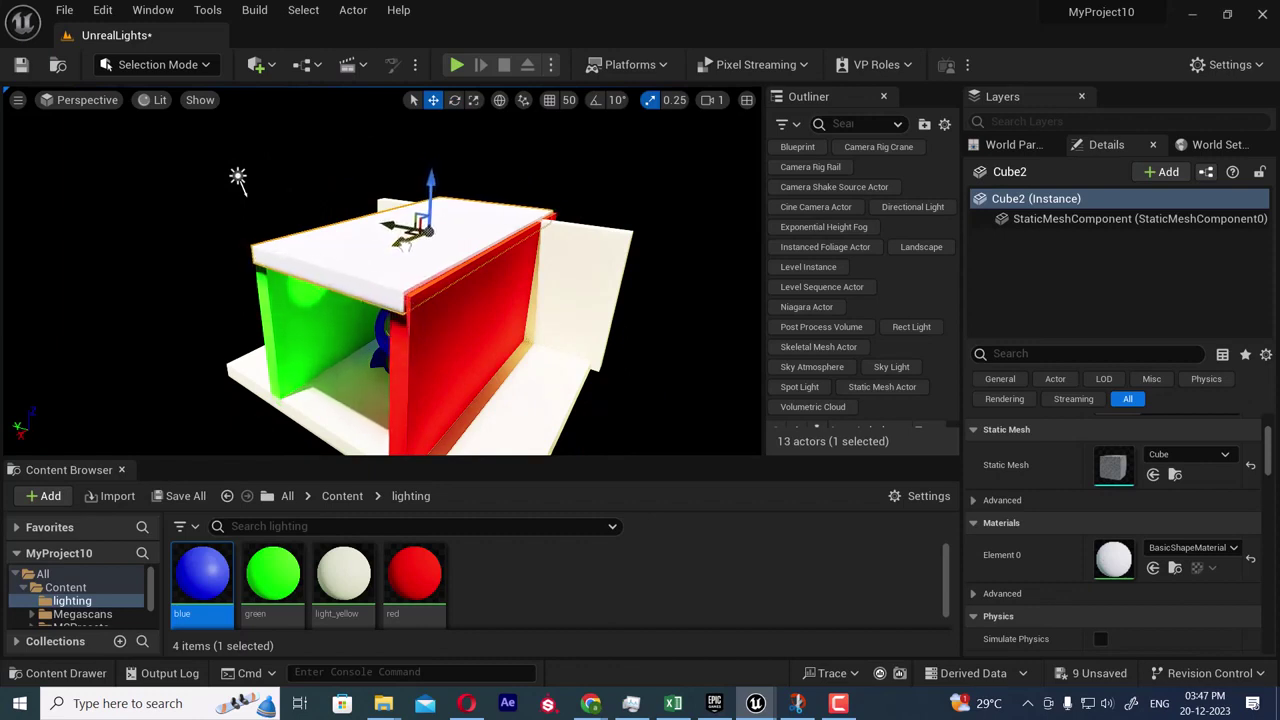
left_click_drag(523, 279, 586, 288, "alt")
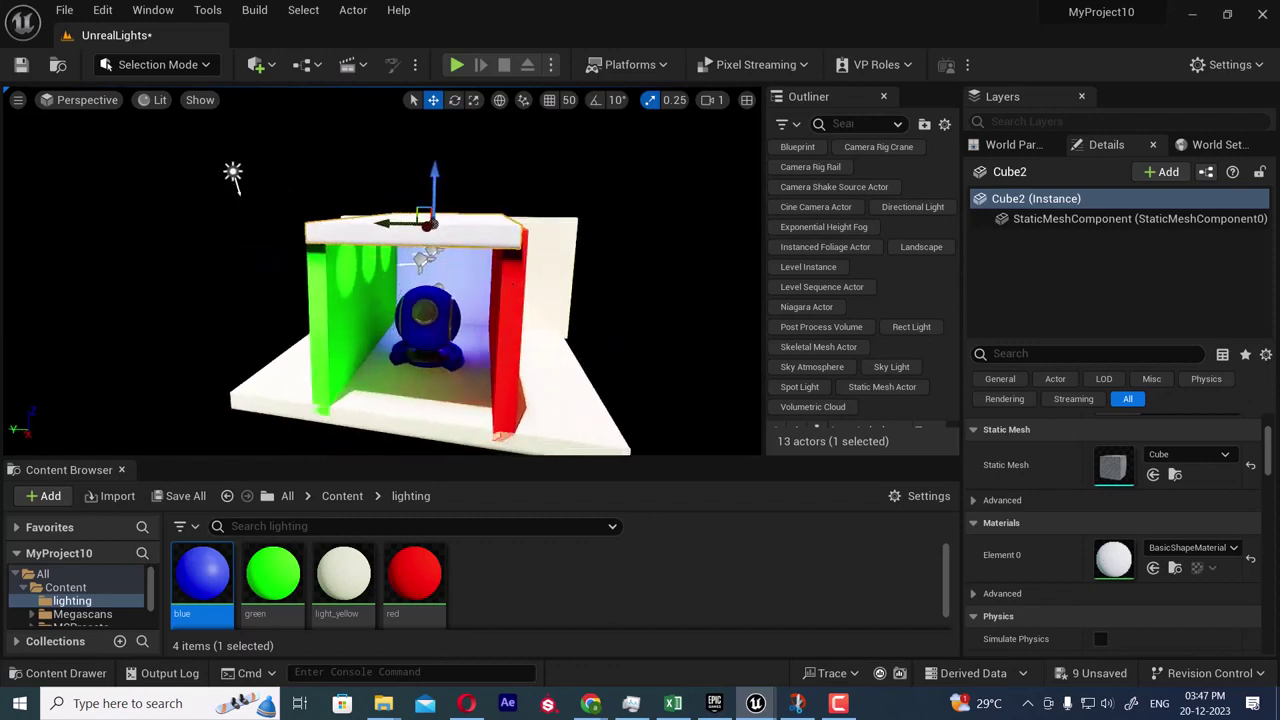
- Shift the red wall slightly sideways so it sits under the roof's edge, and clear the selection
left_click(507, 298)
left_click_drag(453, 291, 510, 287)
left_click(640, 308)
left_click_drag(640, 308, 682, 326, "alt")
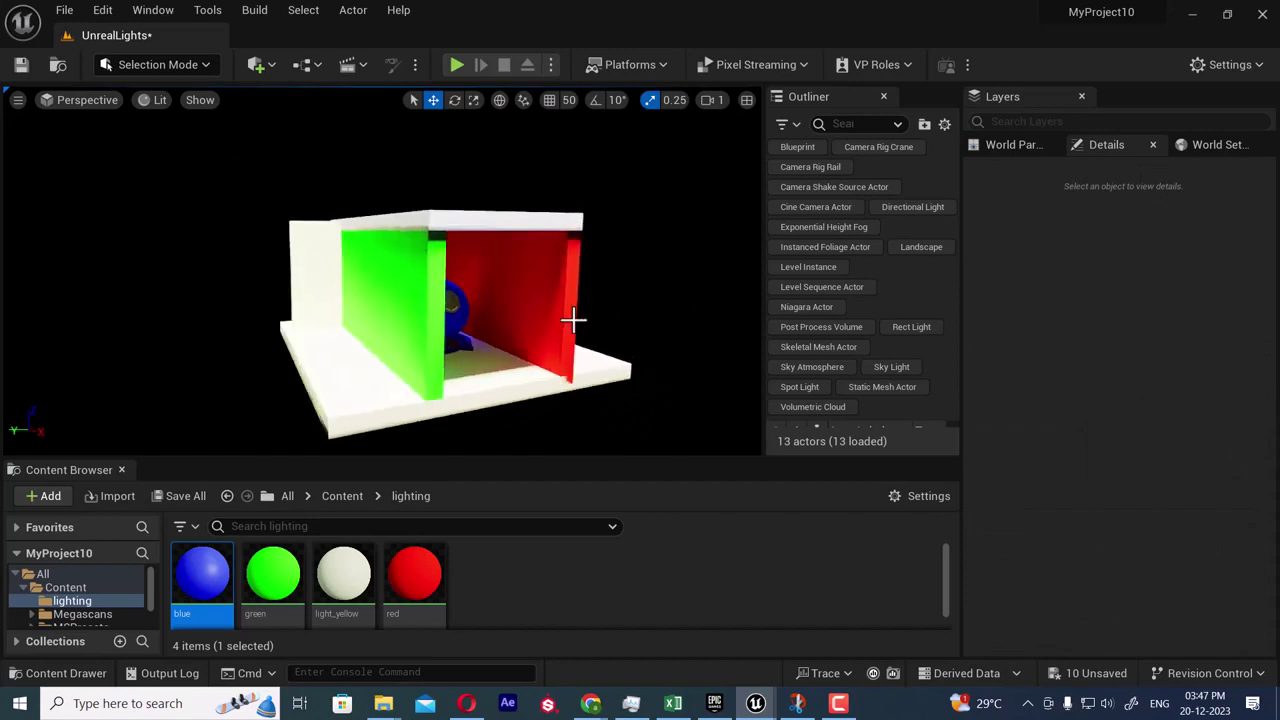
left_click(571, 320)
left_click_drag(603, 316, 640, 318, "alt")
left_click_drag(488, 281, 484, 278)
mouse_move(678, 266)
left_mouse_down("alt")
mouse_move(610, 270)
mouse_move(670, 245)
left_mouse_up("alt")
left_click(688, 274)
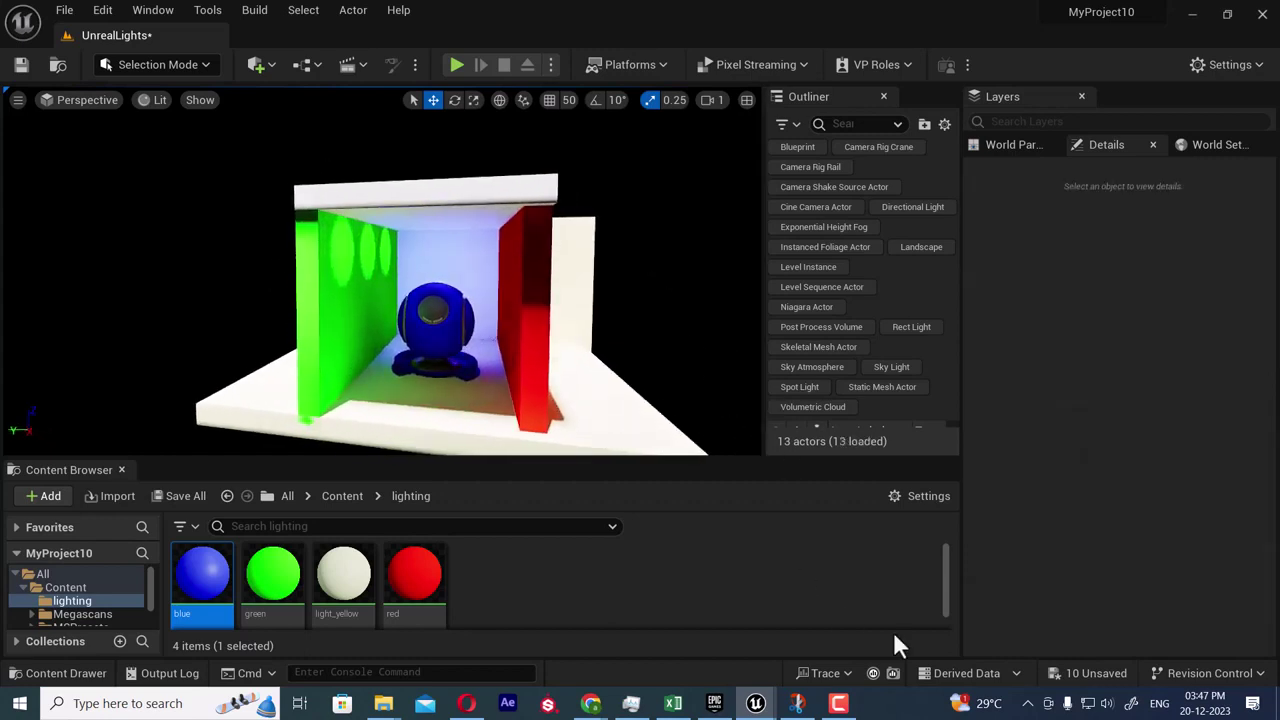
- Set the front spot light's outer cone angle to about 25.29, source radius 89.6, soft source radius 486.4 and source length 256
left_click_drag(648, 363, 603, 347, "alt")
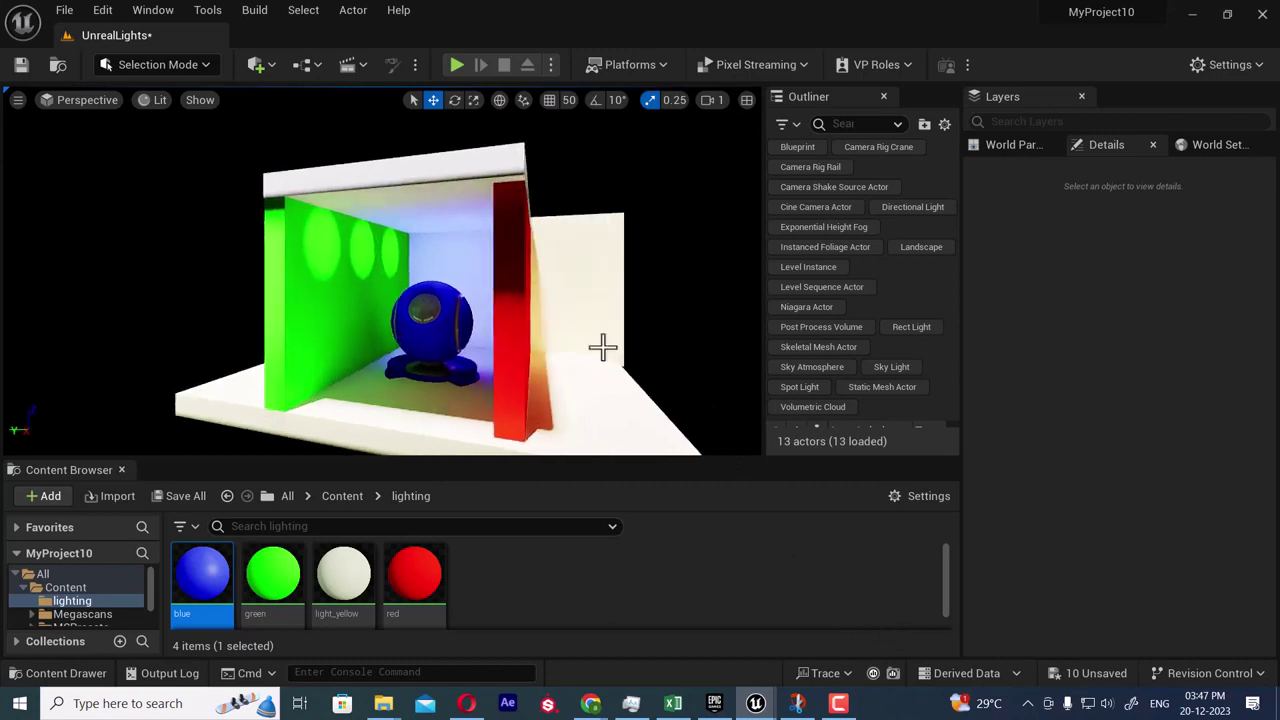
left_click(329, 255)
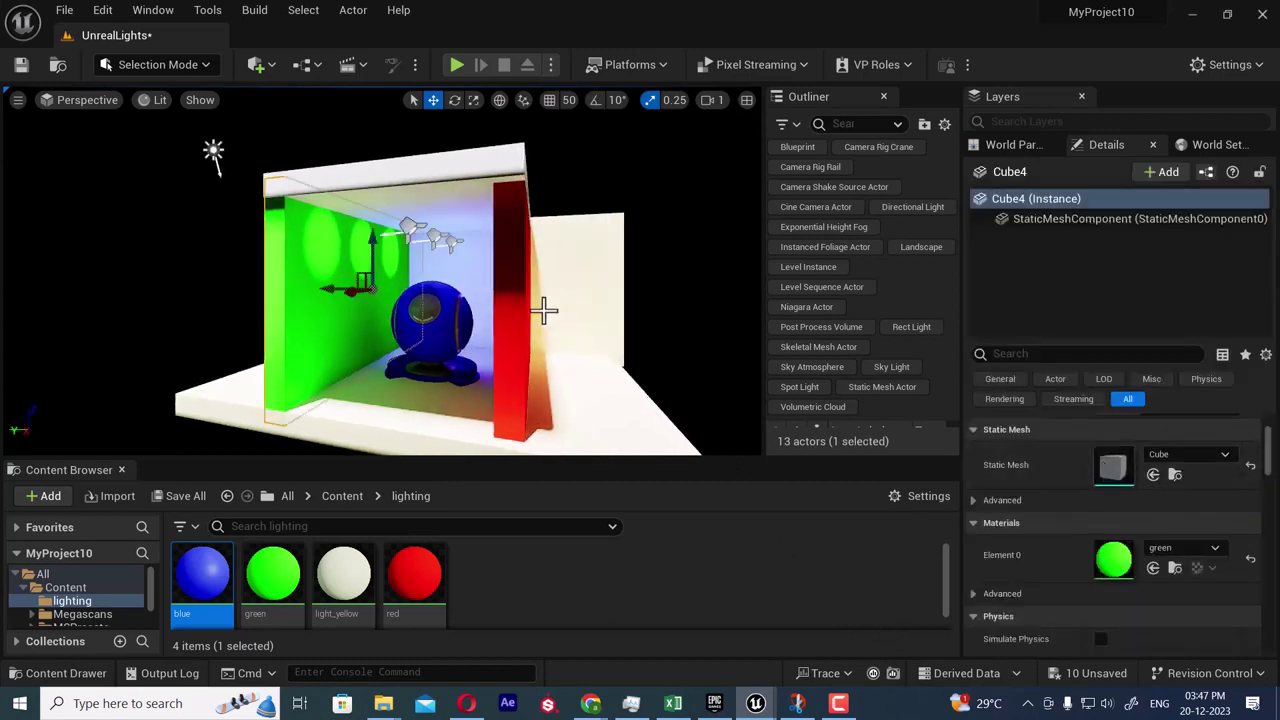
left_click(410, 230)
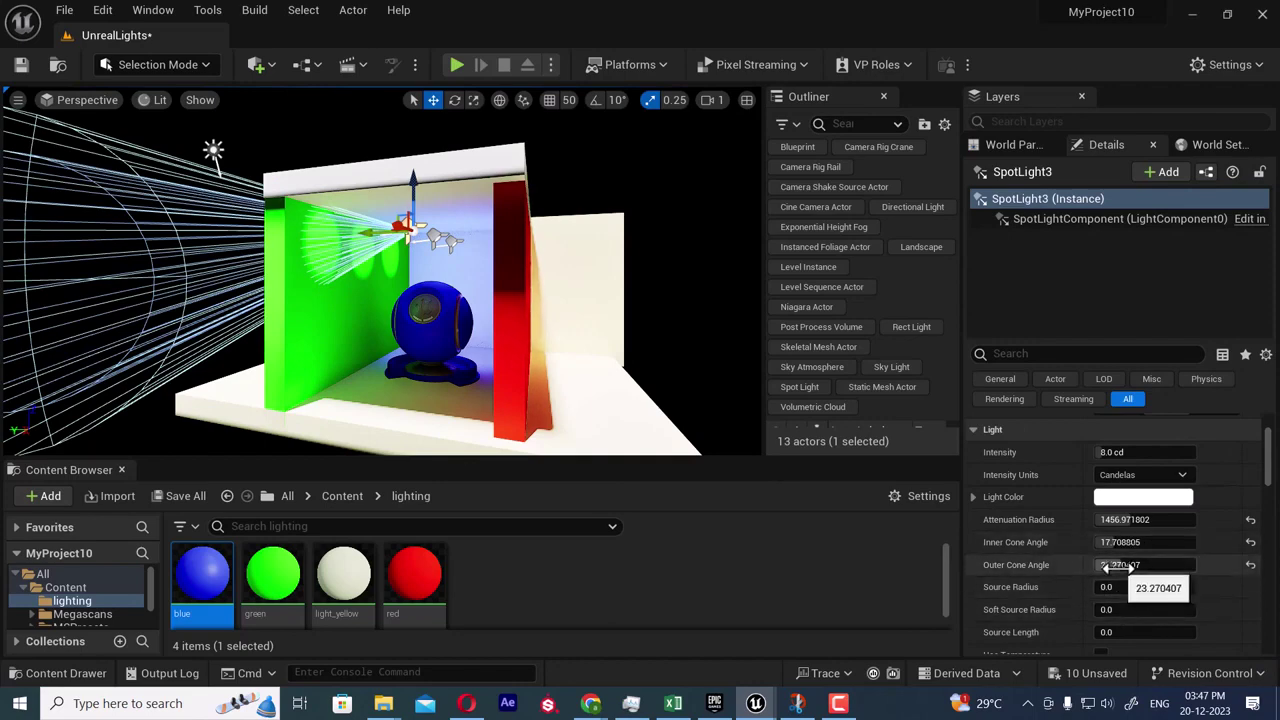
left_click_drag(1129, 565, 1145, 587)
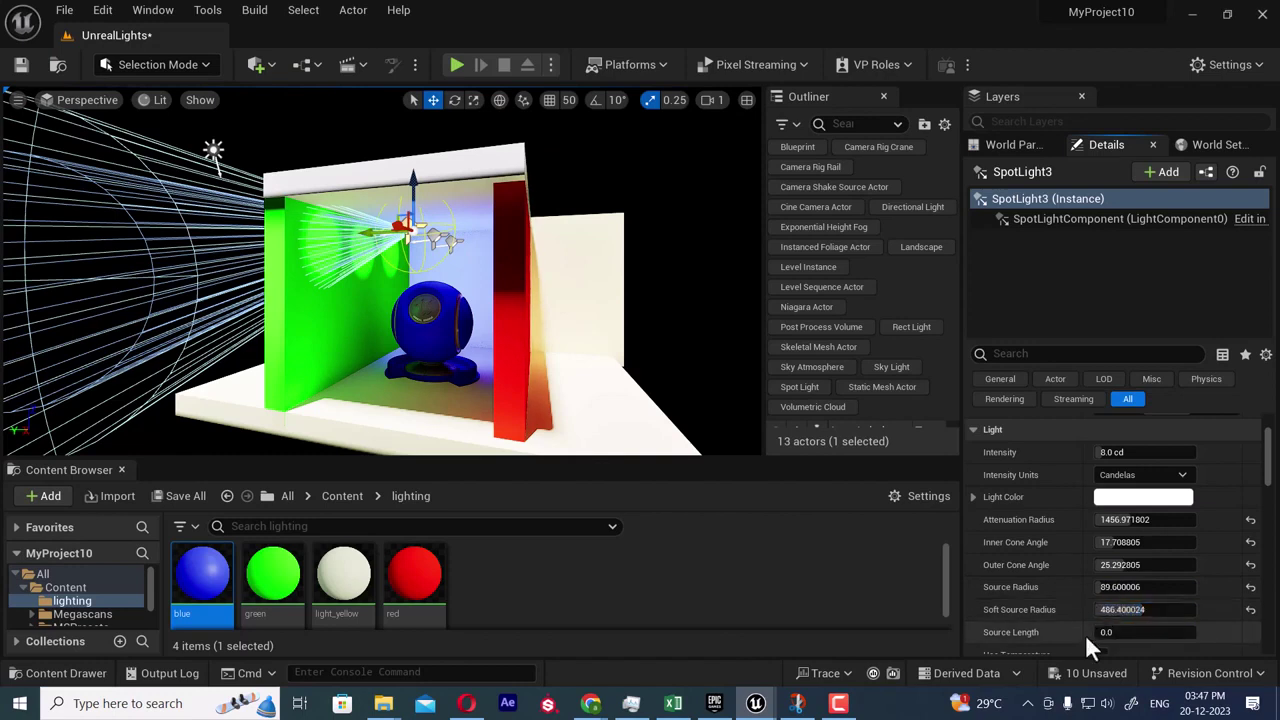
left_click_drag(1100, 632, 1135, 632)
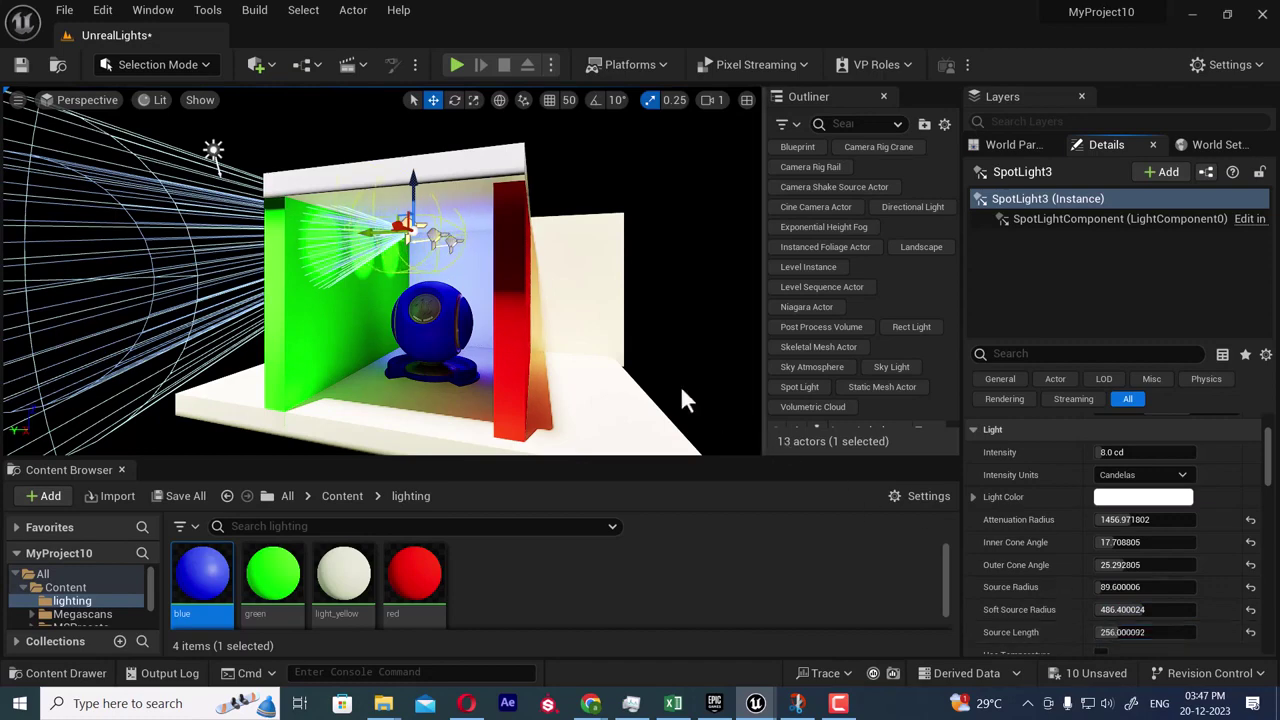
left_click_drag(640, 358, 540, 292, "alt")
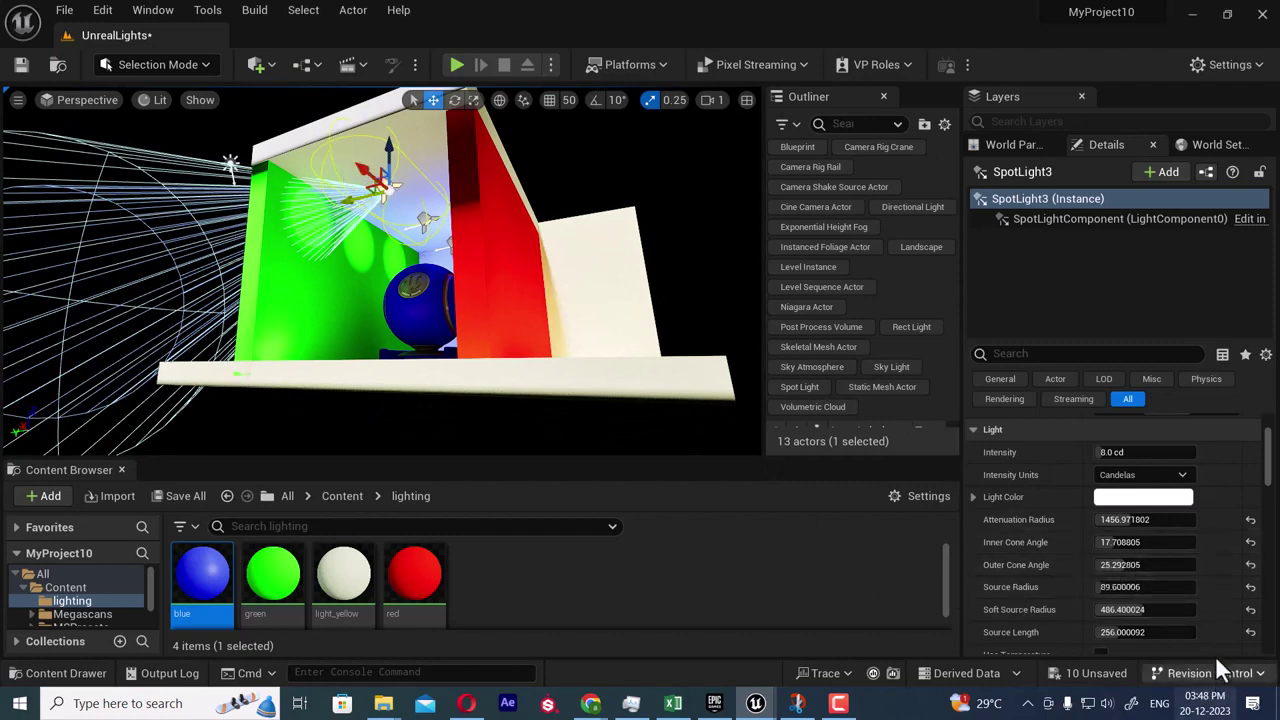
- Enable Use Temperature on the front spot light and set its temperature to about 9598.24
scroll(1113, 606, "down", 1)
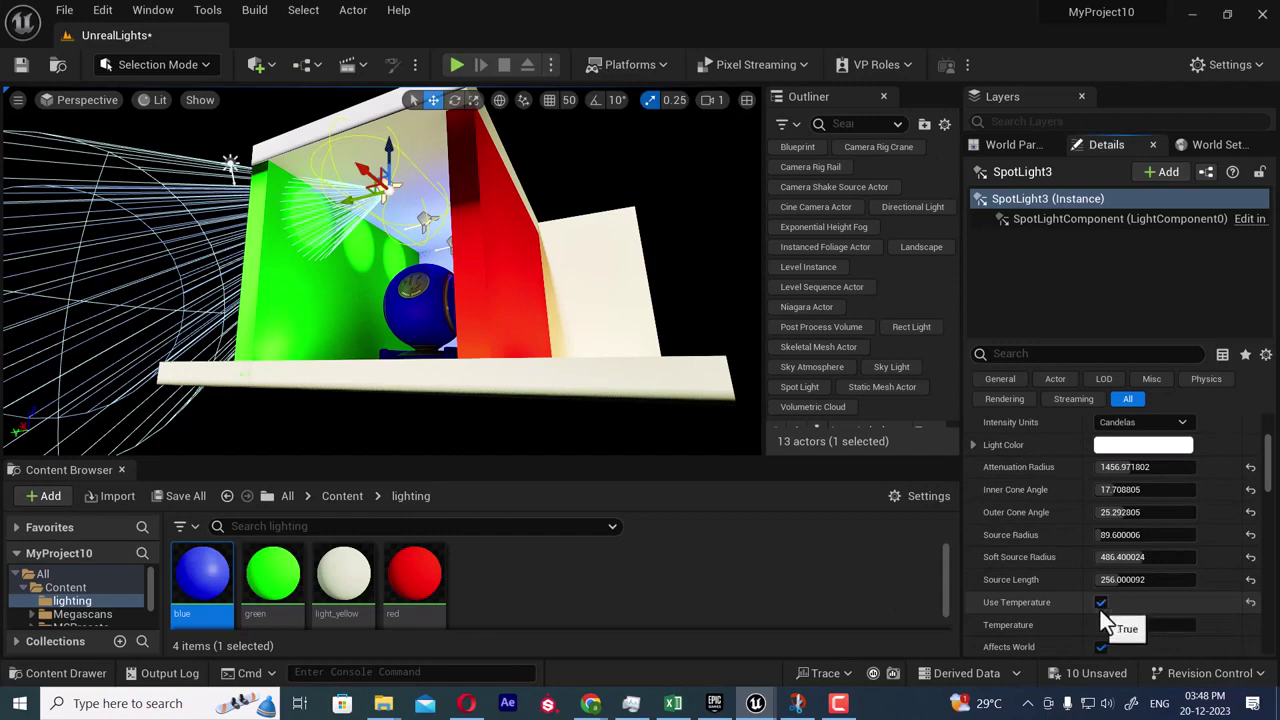
left_click(1099, 606)
left_click_drag(1148, 625, 1190, 625)
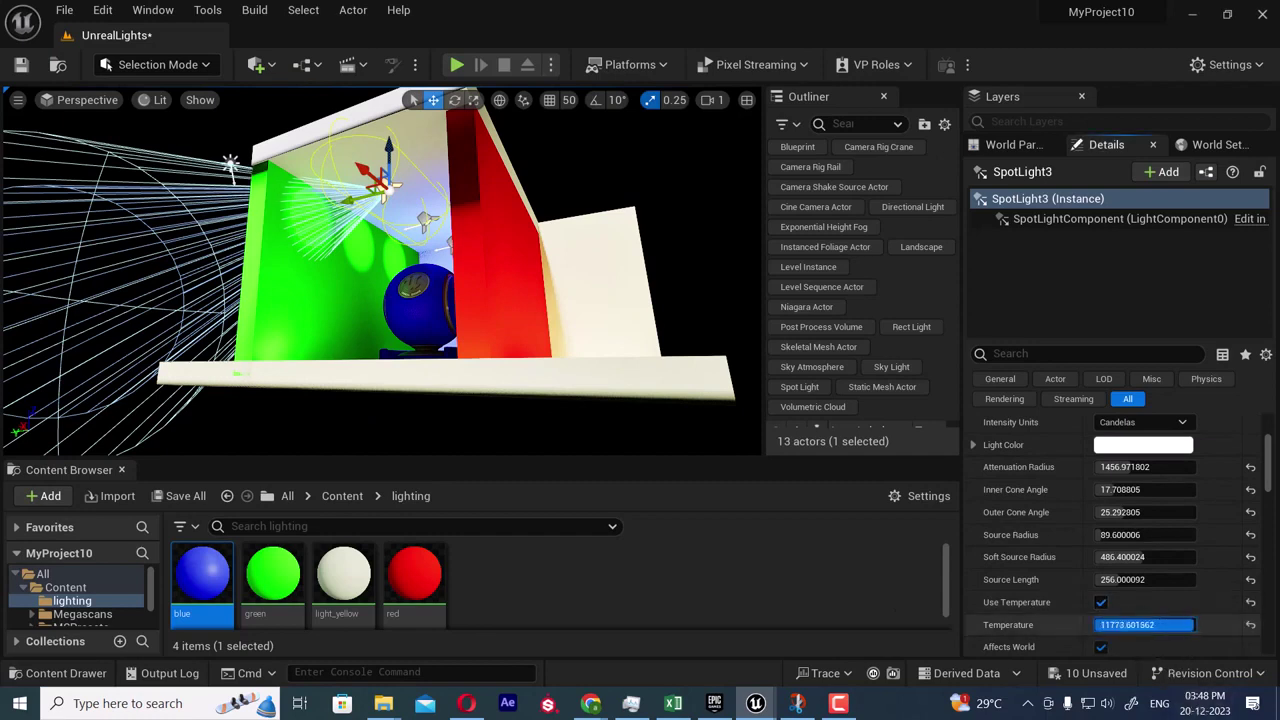
left_click_drag(600, 277, 540, 298, "alt")
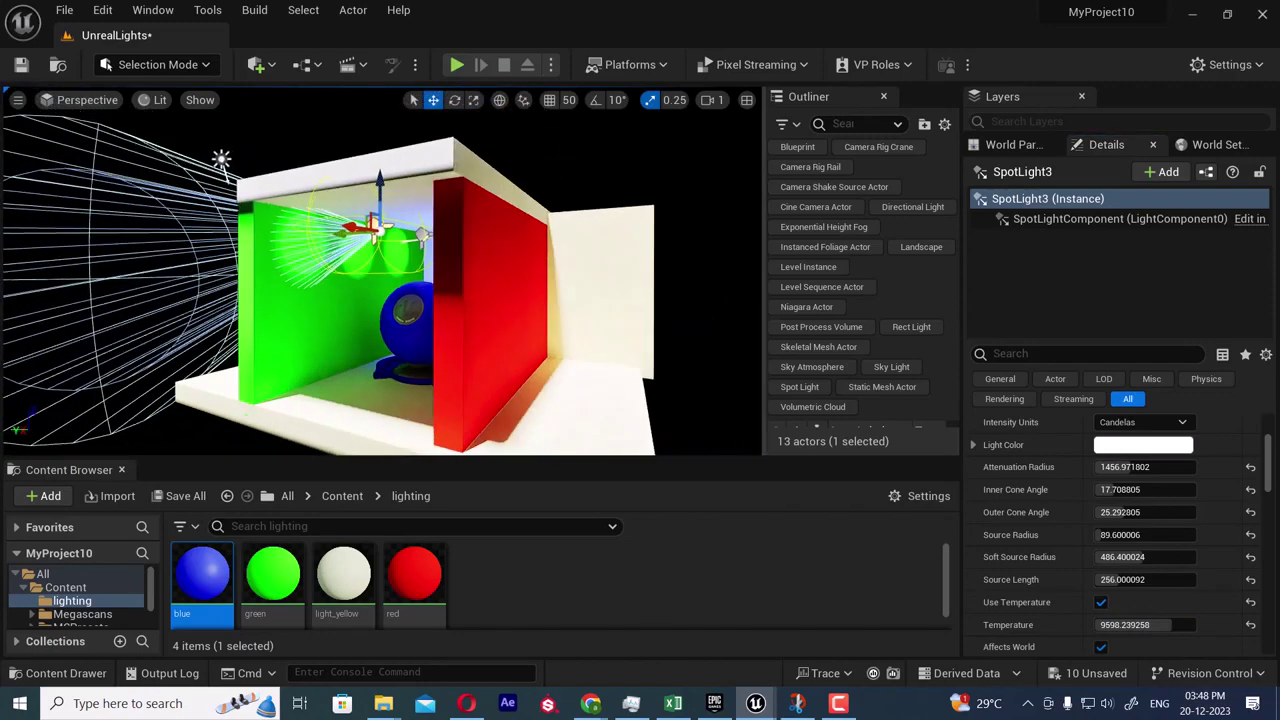
- Toggle the front spot light's Affects World setting off and on repeatedly to compare its effect
scroll(1059, 507, "down", 3)
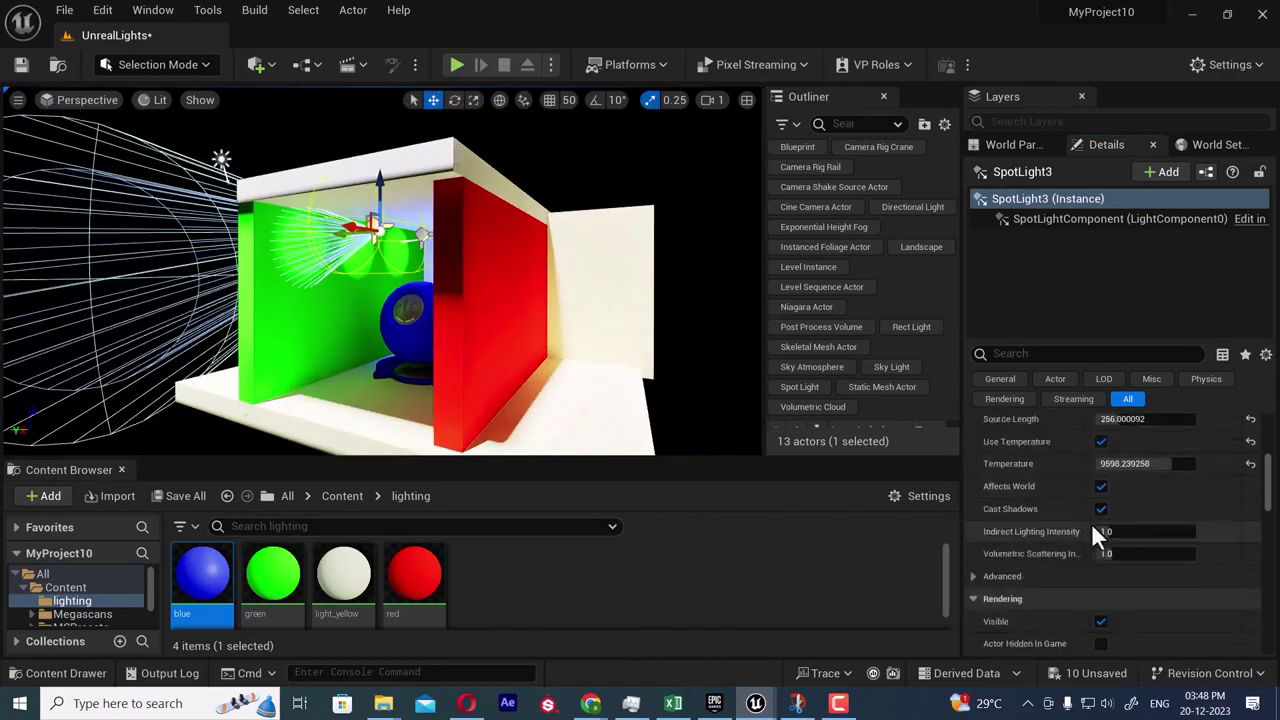
left_click(1101, 487)
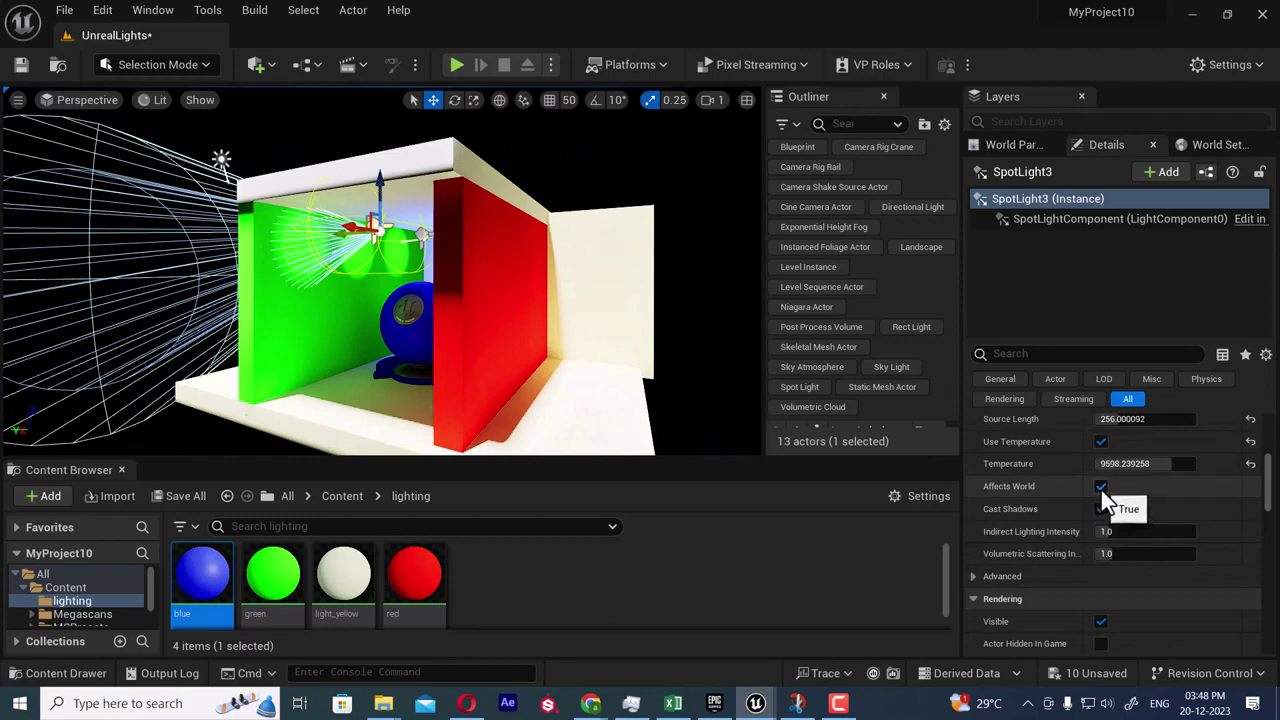
left_click(1101, 487)
left_click(1101, 487)
left_click(1101, 487)
left_click(1101, 487)
left_click(1101, 487)
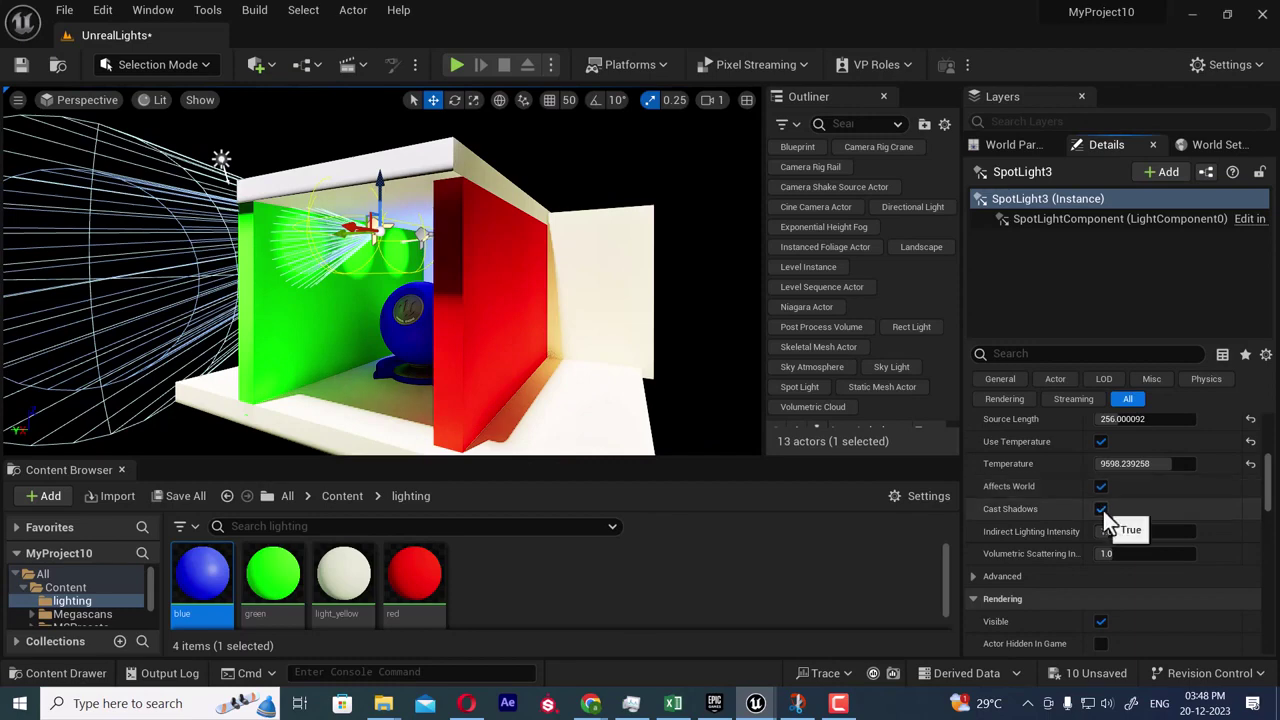
- Turn the front spot light's Cast Shadows setting off and on, and undo the last change to it
left_click(1102, 510)
left_click(1102, 510)
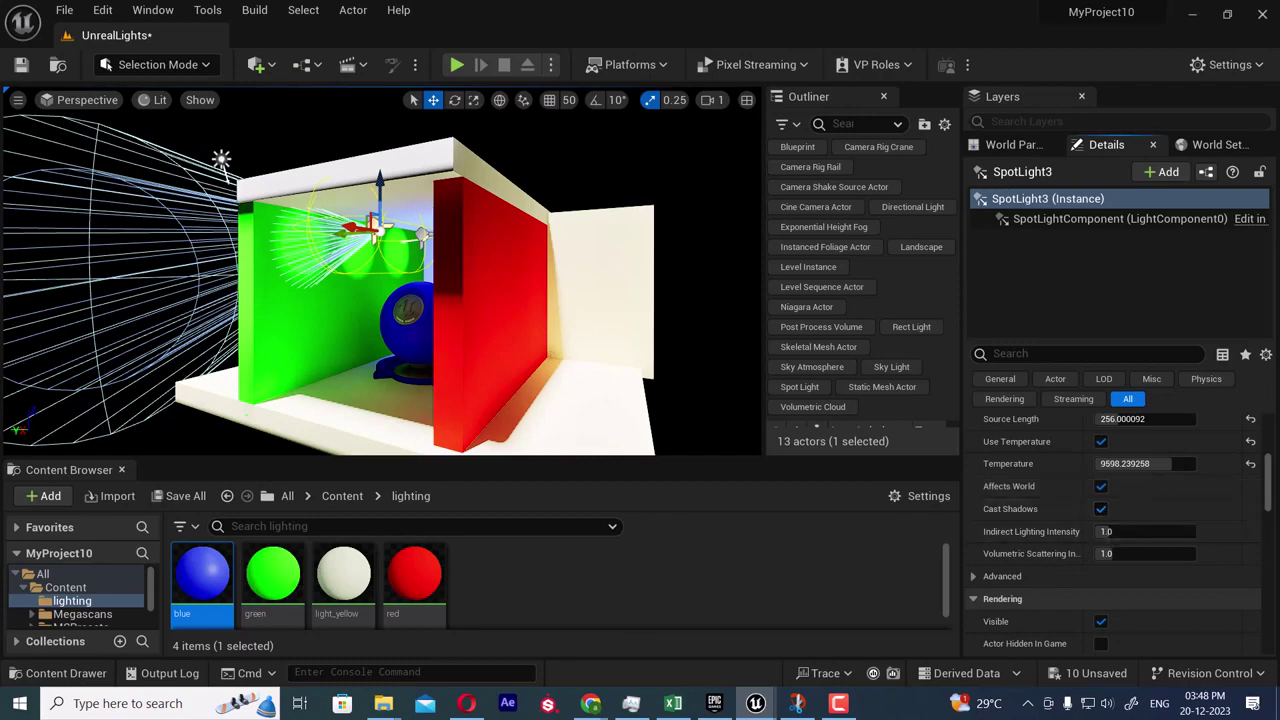
left_click_drag(463, 332, 520, 332, "alt")
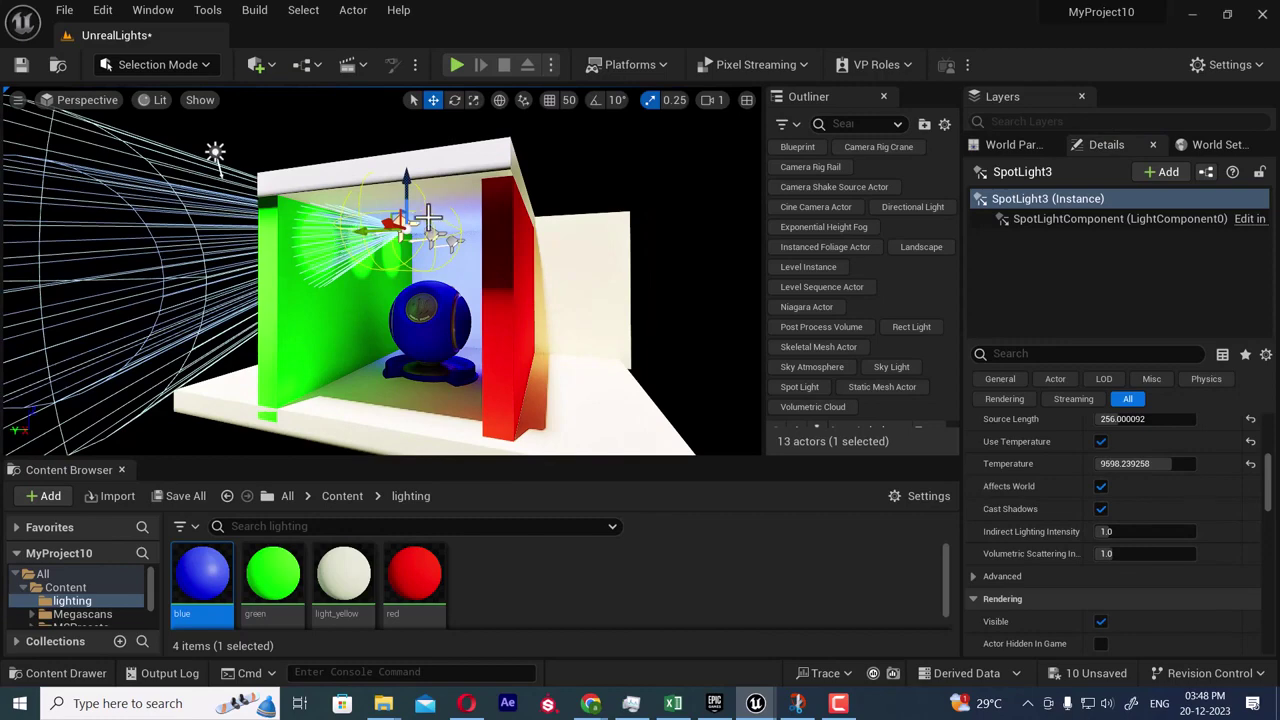
left_click_drag(423, 206, 398, 188)
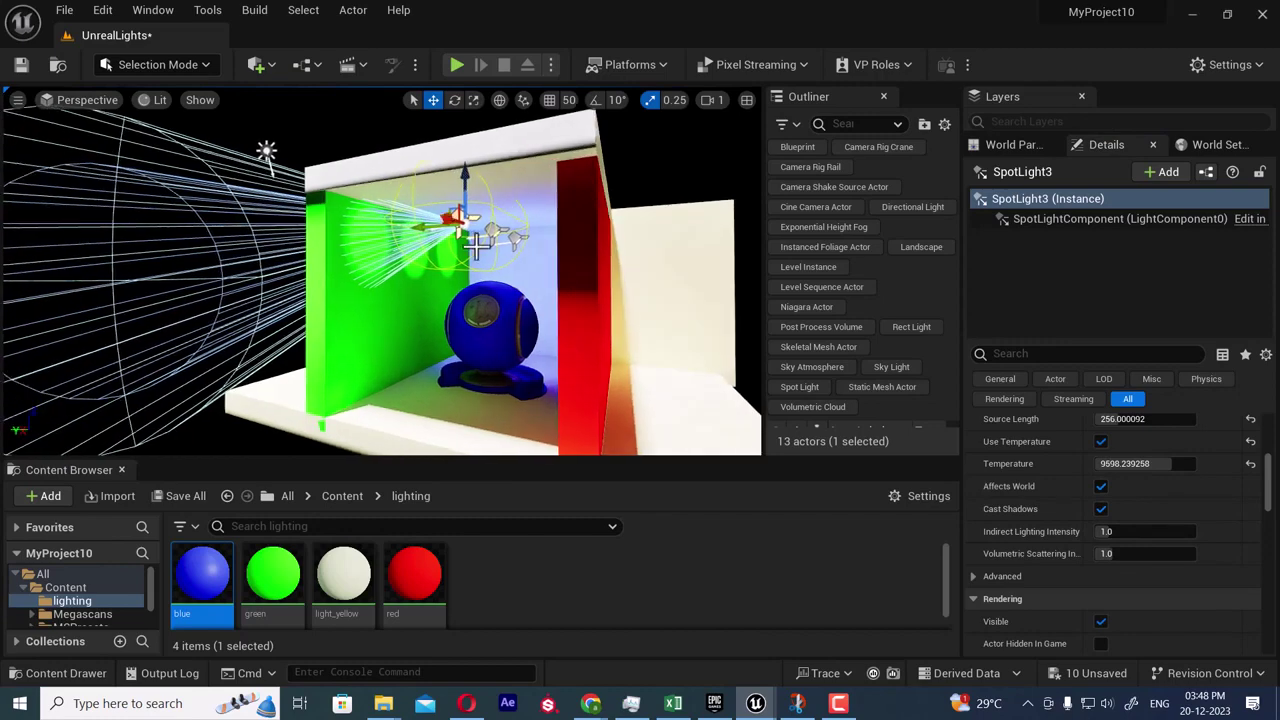
key("ctrl+z")
- Duplicate the front spot light downward in front of the blue object and rotate the copy to point at the floor
left_click_drag(640, 168, 657, 171, "alt")
left_click(480, 227)
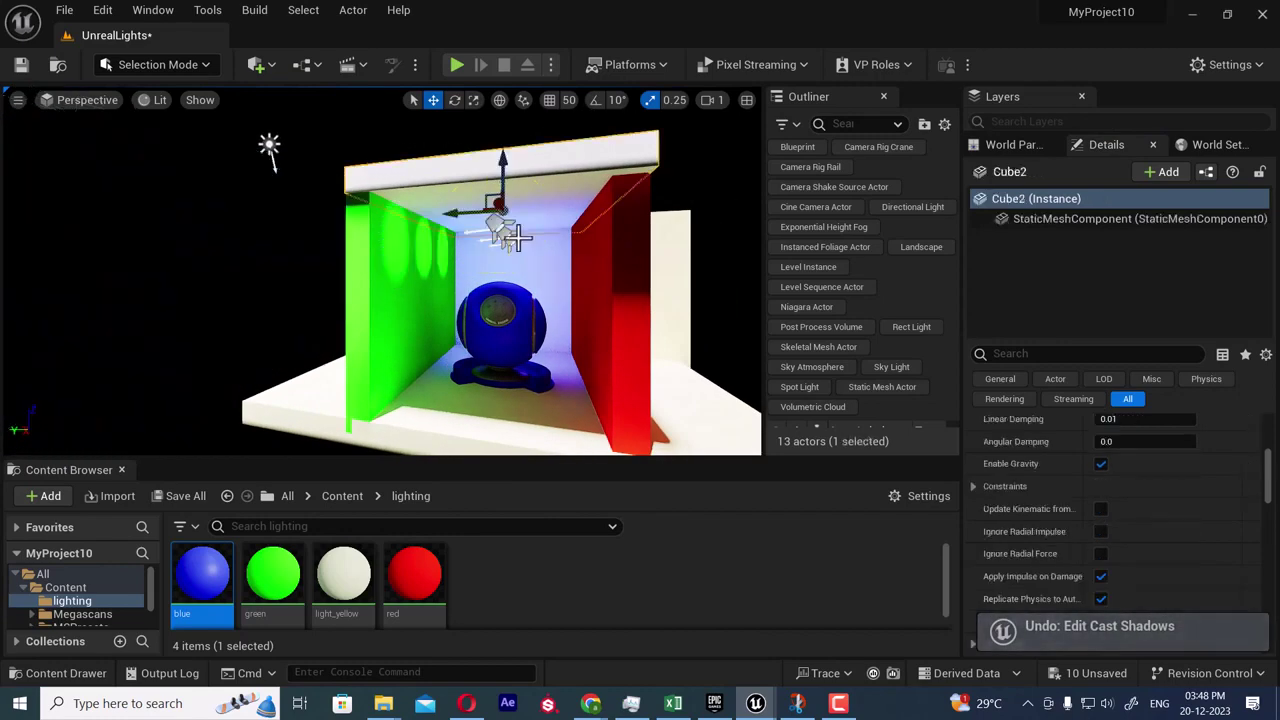
left_click(497, 229)
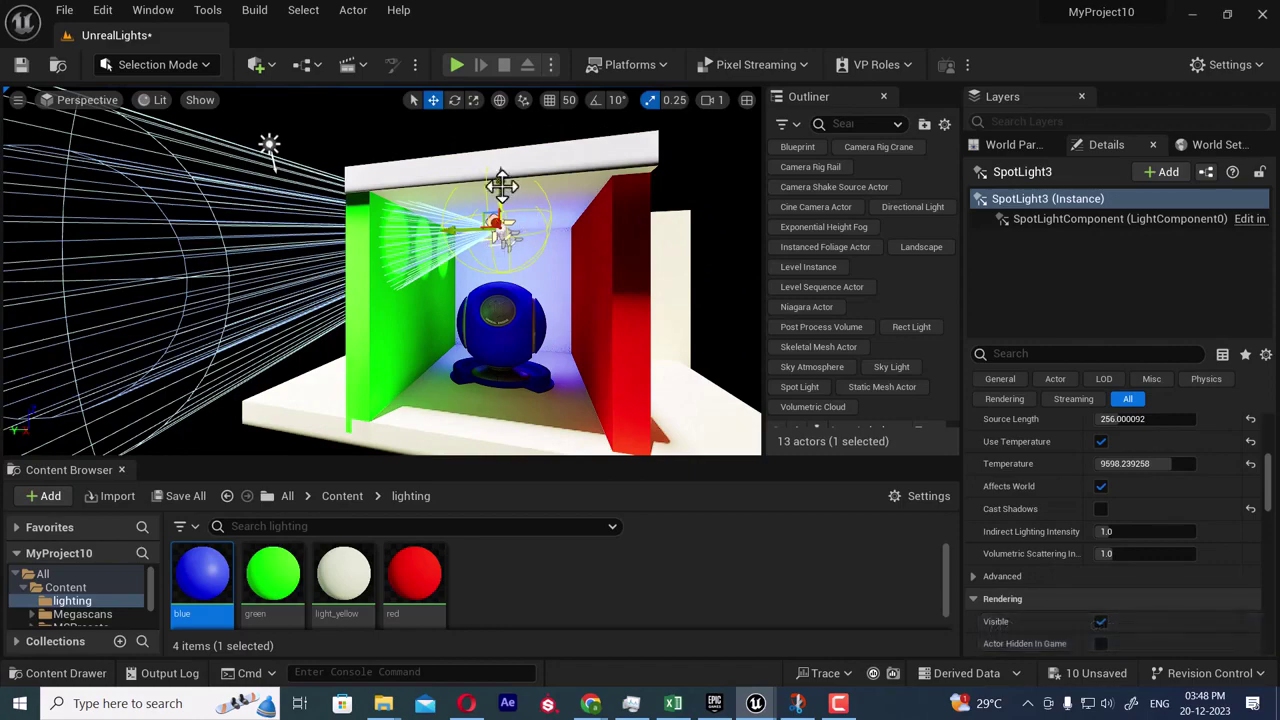
left_click_drag(502, 185, 504, 407, "alt")
key("e")
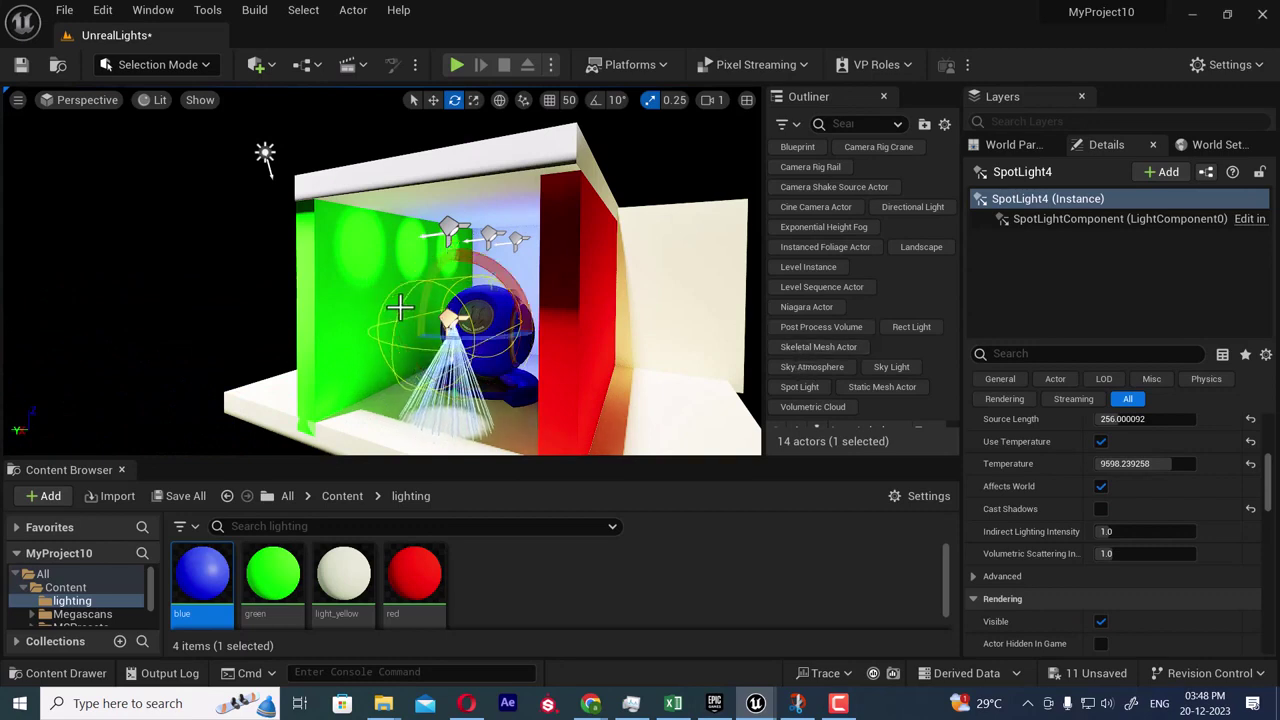
right_click_drag(400, 307, 531, 384)
key("w")
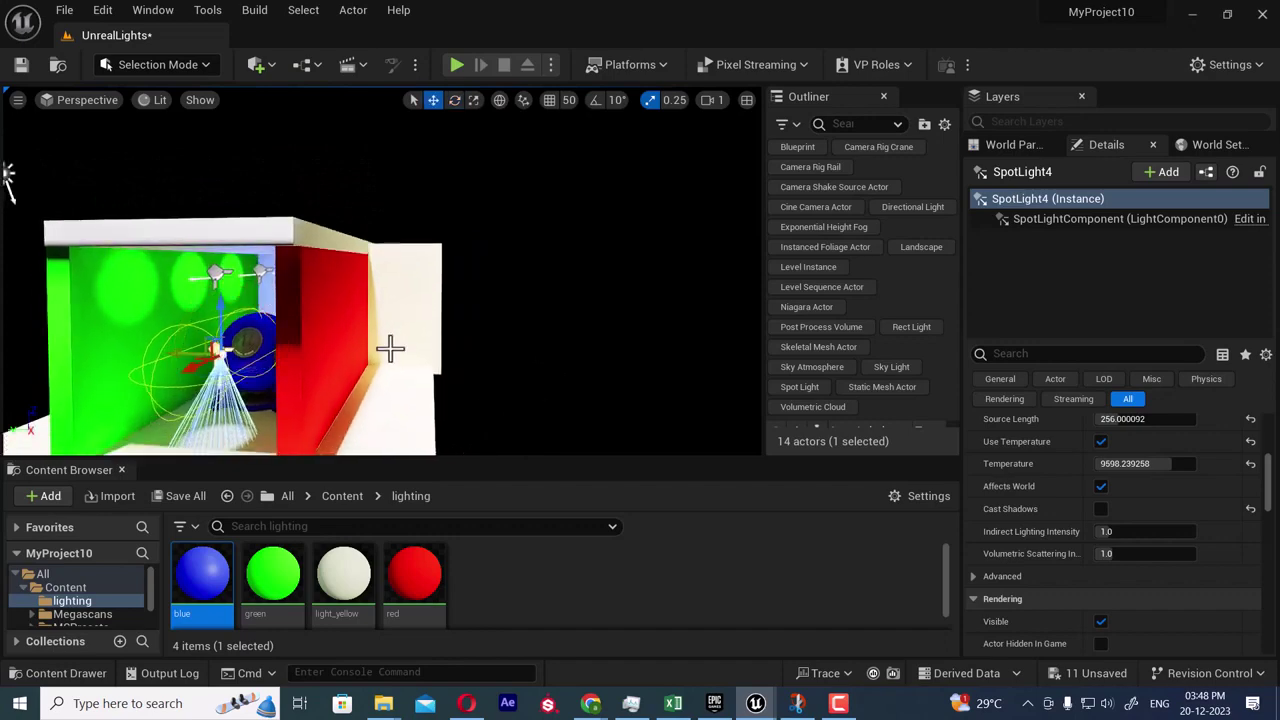
- Raise the duplicated floor-facing spot light to just below the ceiling above the blue object
left_click_drag(219, 307, 219, 238)
left_click_drag(561, 387, 690, 391, "alt")
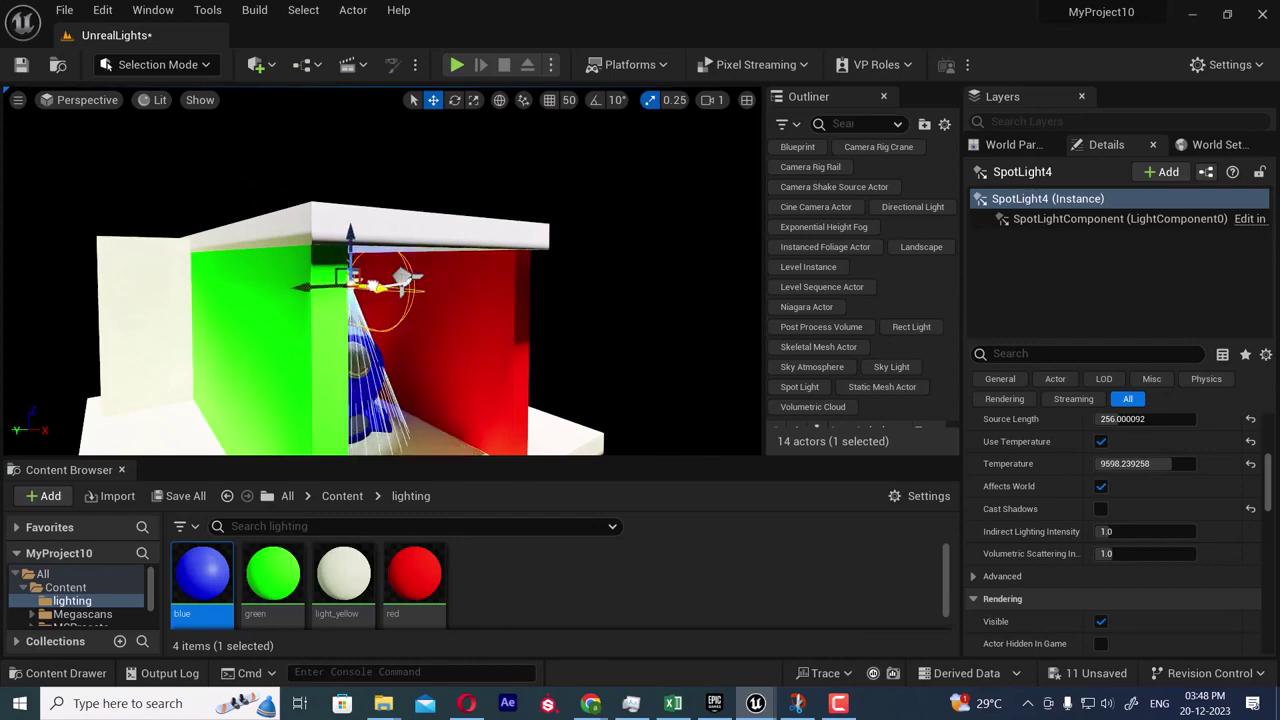
left_click_drag(441, 295, 443, 380, "alt")
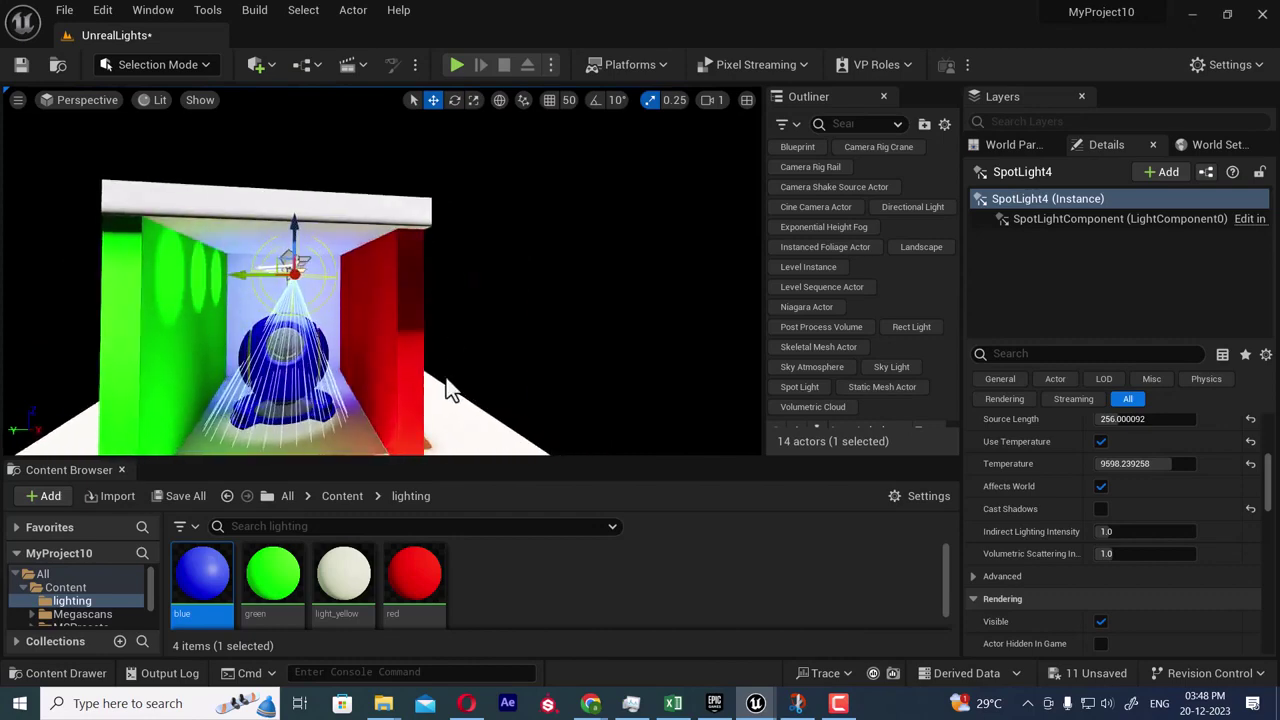
scroll(490, 380, "up", 3)
left_click_drag(594, 350, 700, 262, "alt")
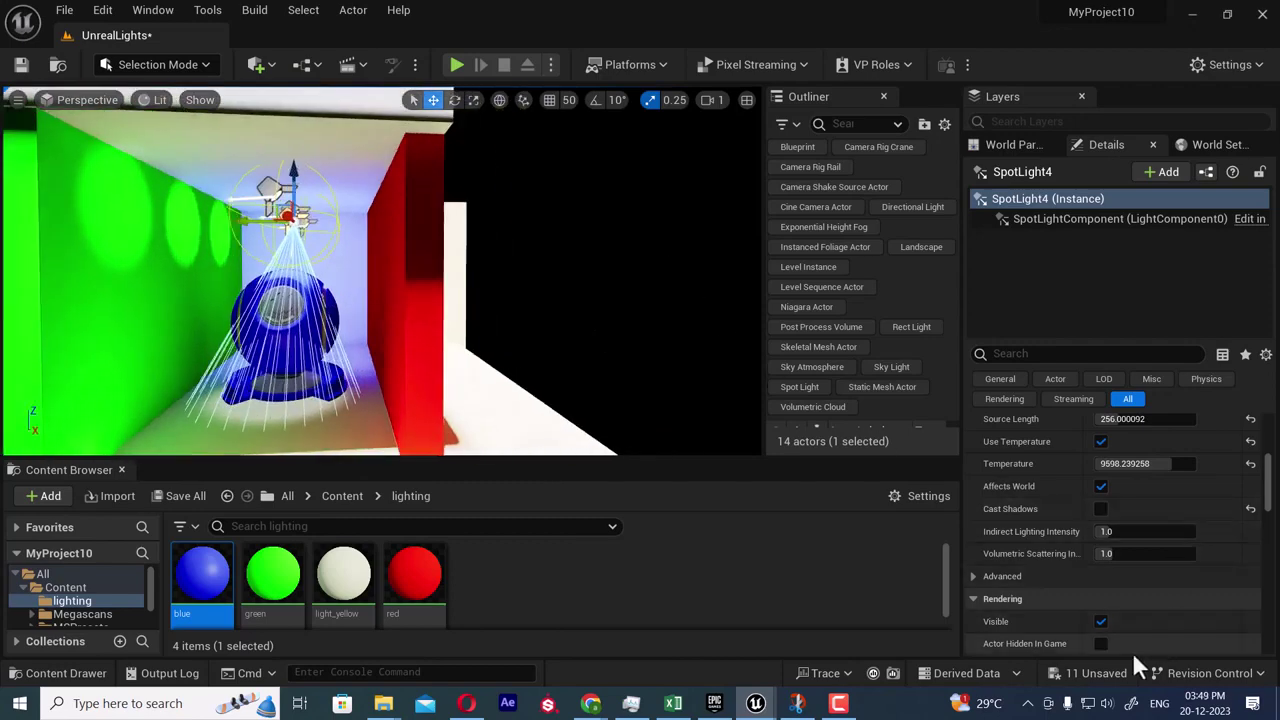
- Toggle Cast Shadows repeatedly on the floor-facing spot light to compare the shadows, leaving it enabled
left_click(1101, 509)
left_click(1104, 511)
left_click(1104, 511)
left_click(1104, 511)
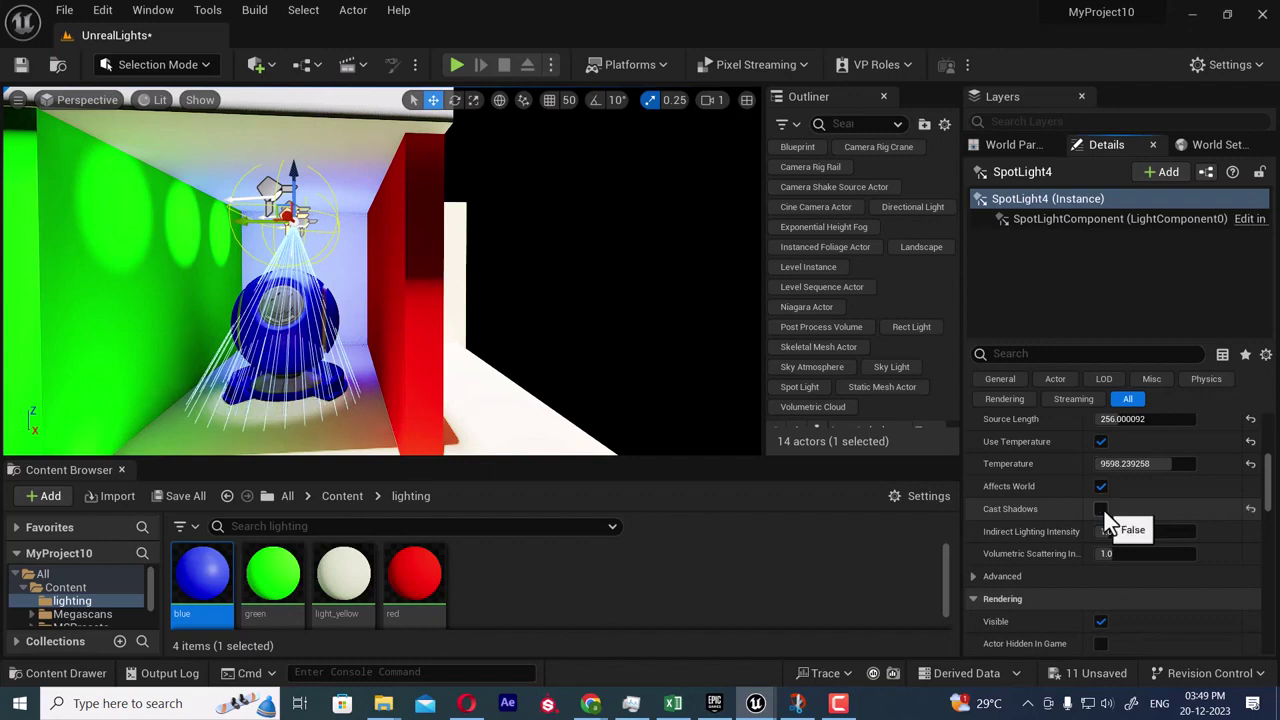
left_click(1104, 511)
left_click(1104, 511)
left_click(1104, 511)
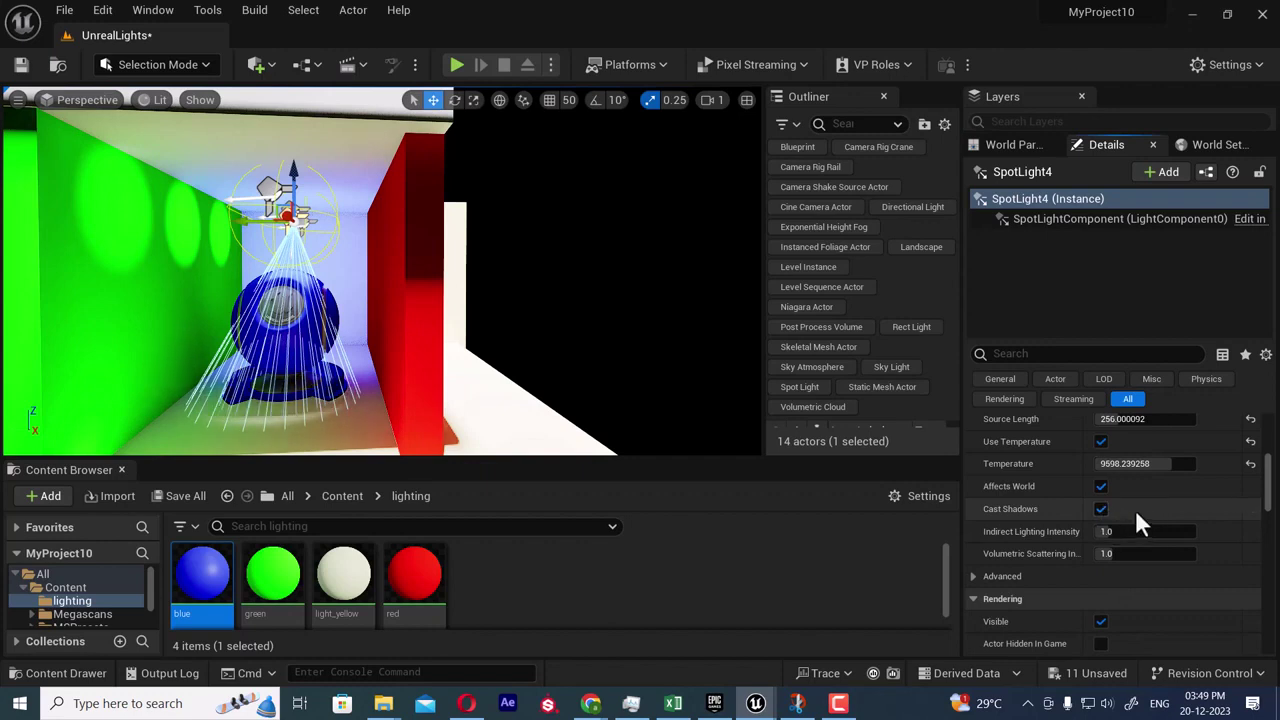
- Widen the floor-facing spot light's cone to an inner angle of about 57.65 and an outer angle of about 63.72
scroll(1145, 512, "up", 1)
scroll(1160, 515, "up", 2)
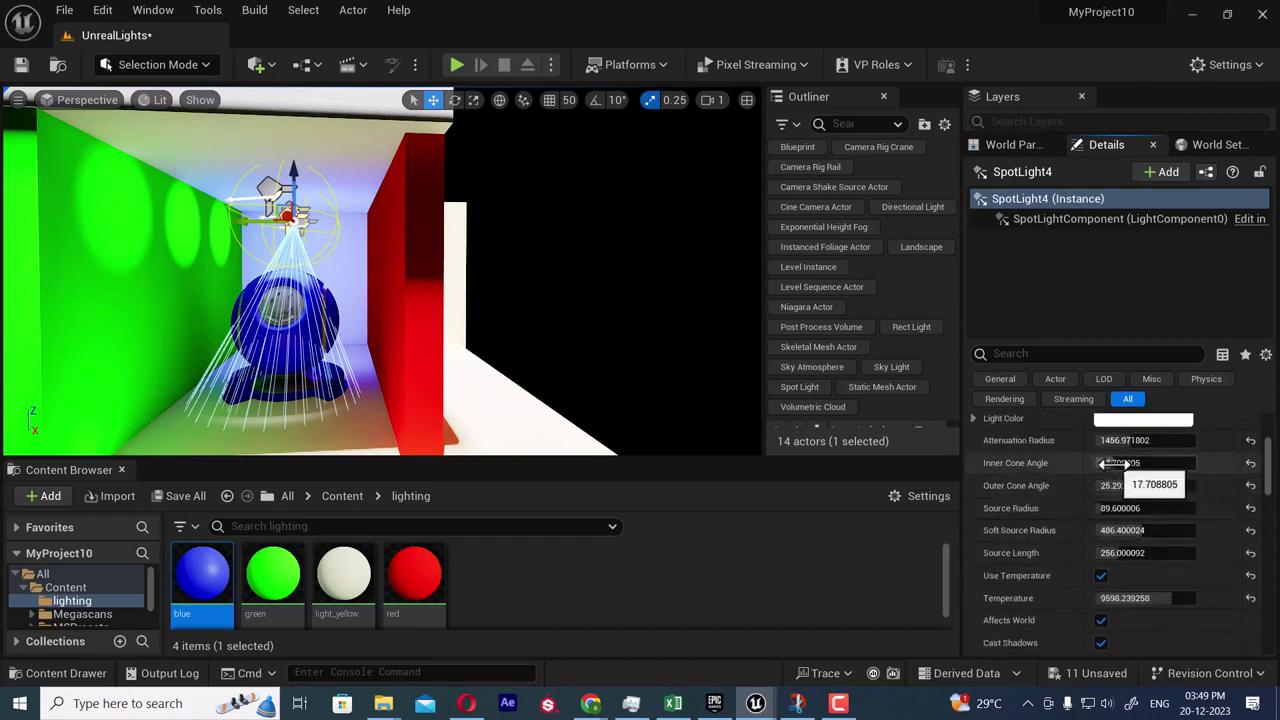
left_click_drag(1118, 463, 1163, 463)
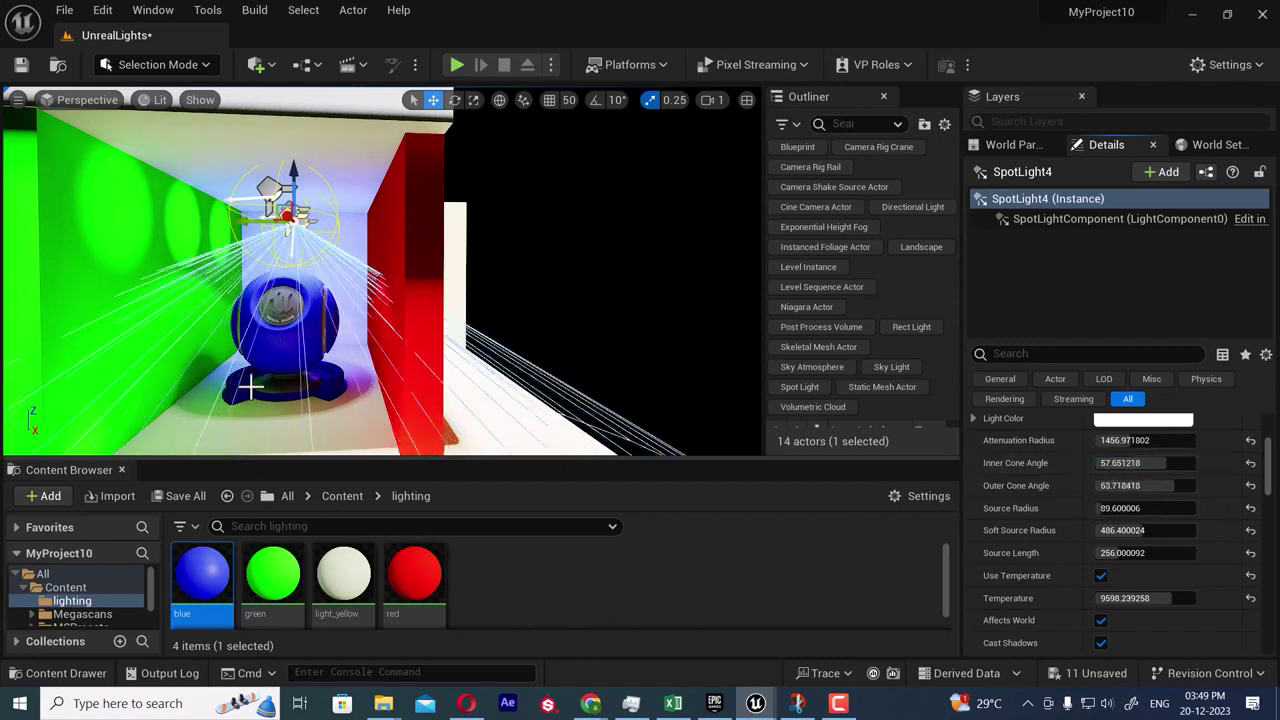
- Turn Cast Shadows off and on twice on the widened spot light to compare the shadow under the blue object
scroll(1100, 598, "down", 2)
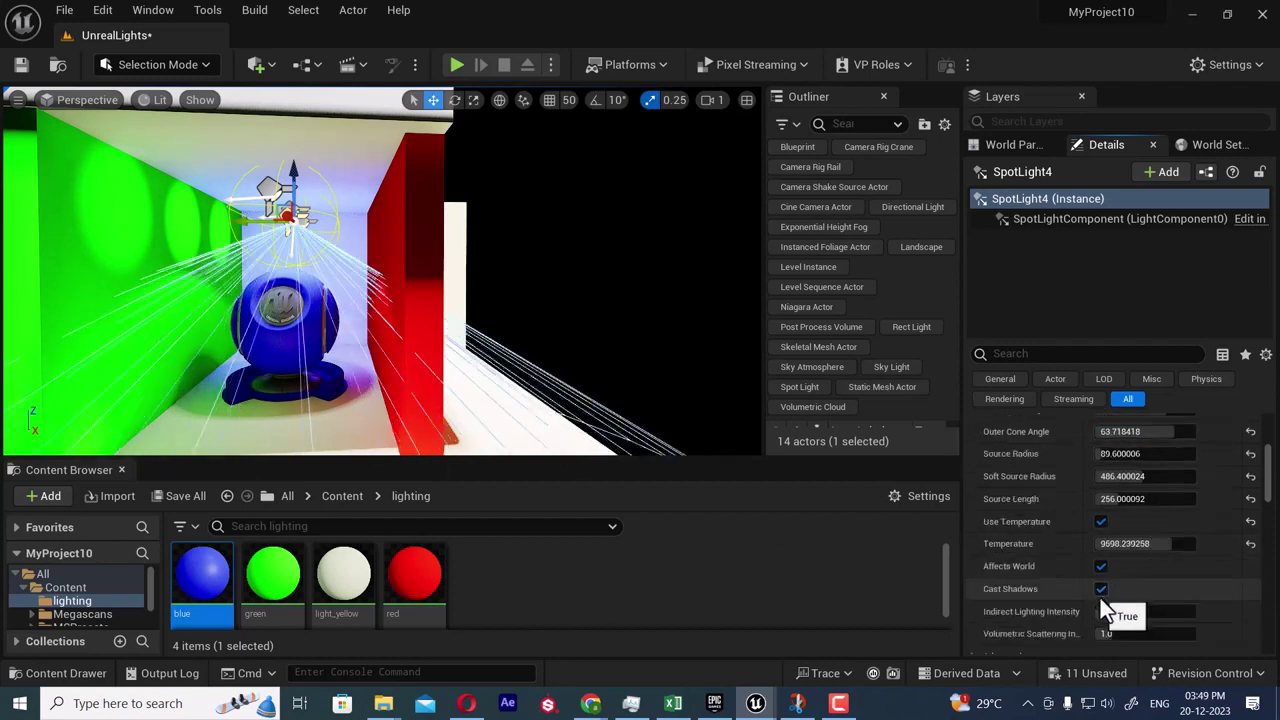
left_click(1100, 590)
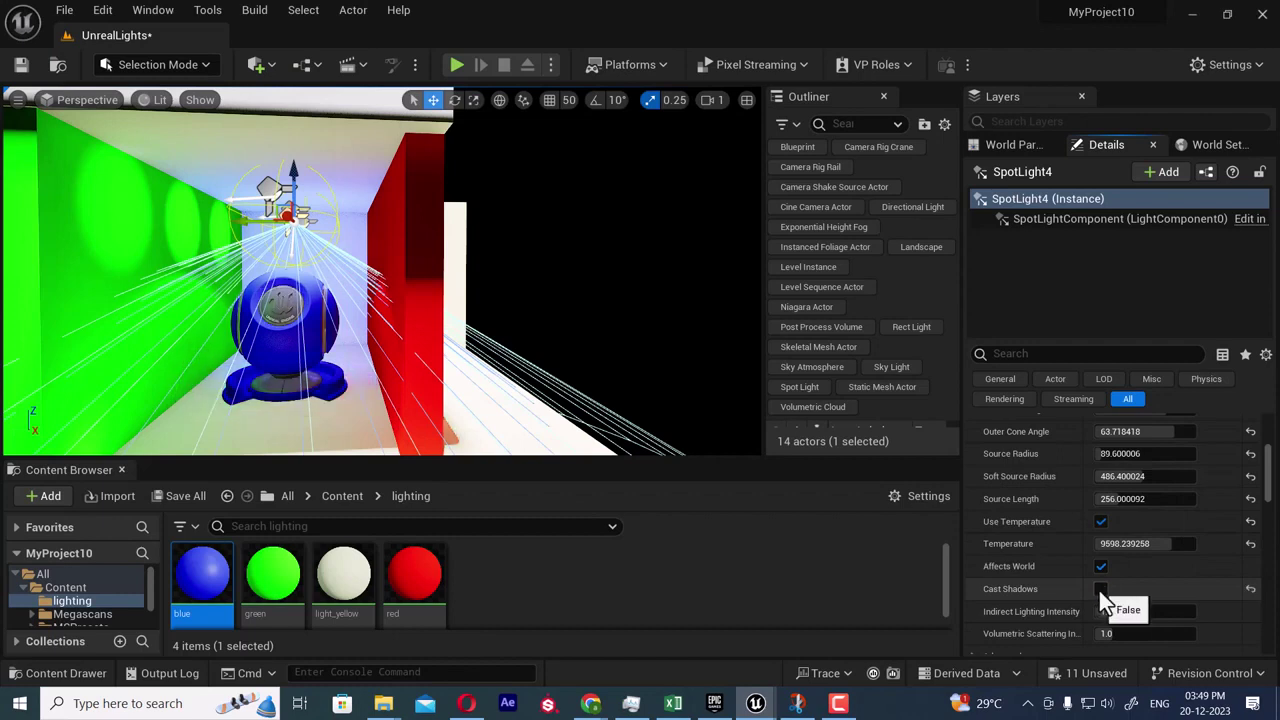
left_click(1100, 590)
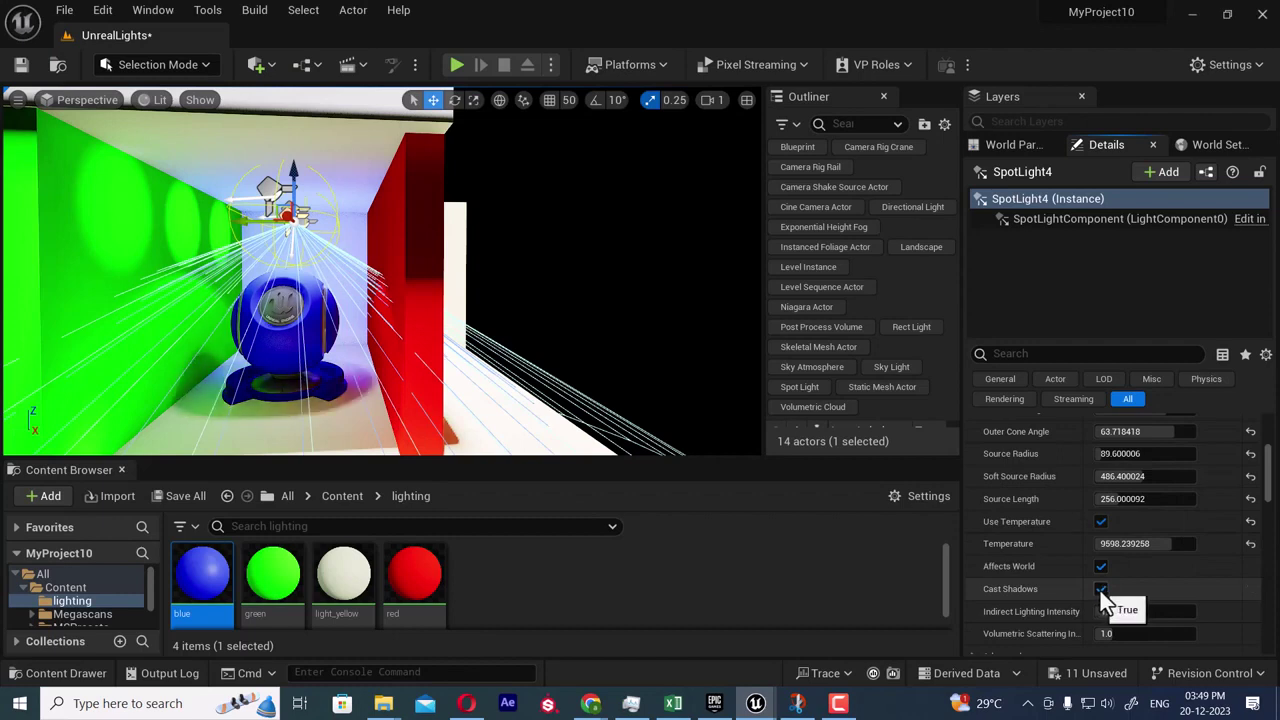
left_click(1100, 590)
left_click(1100, 590)
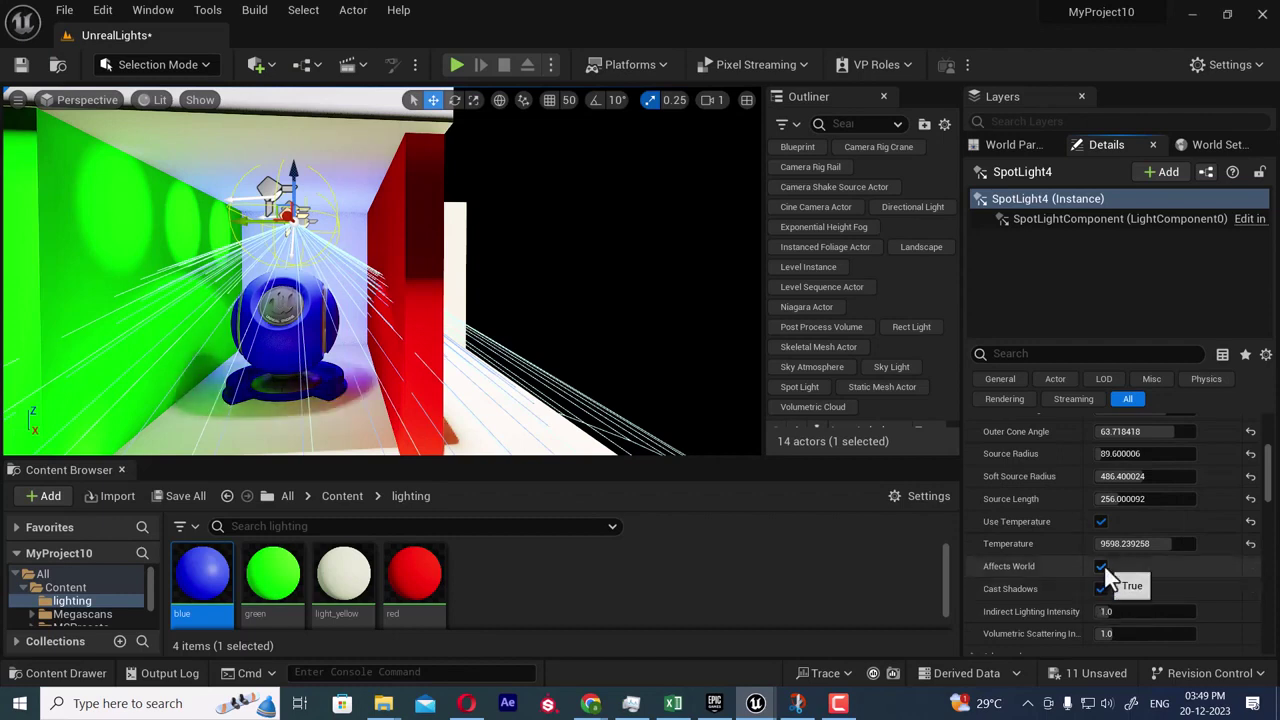
- Turn the widened spot light's Affects World setting off and on twice to compare its contribution
left_click(1101, 567)
left_click(1101, 567)
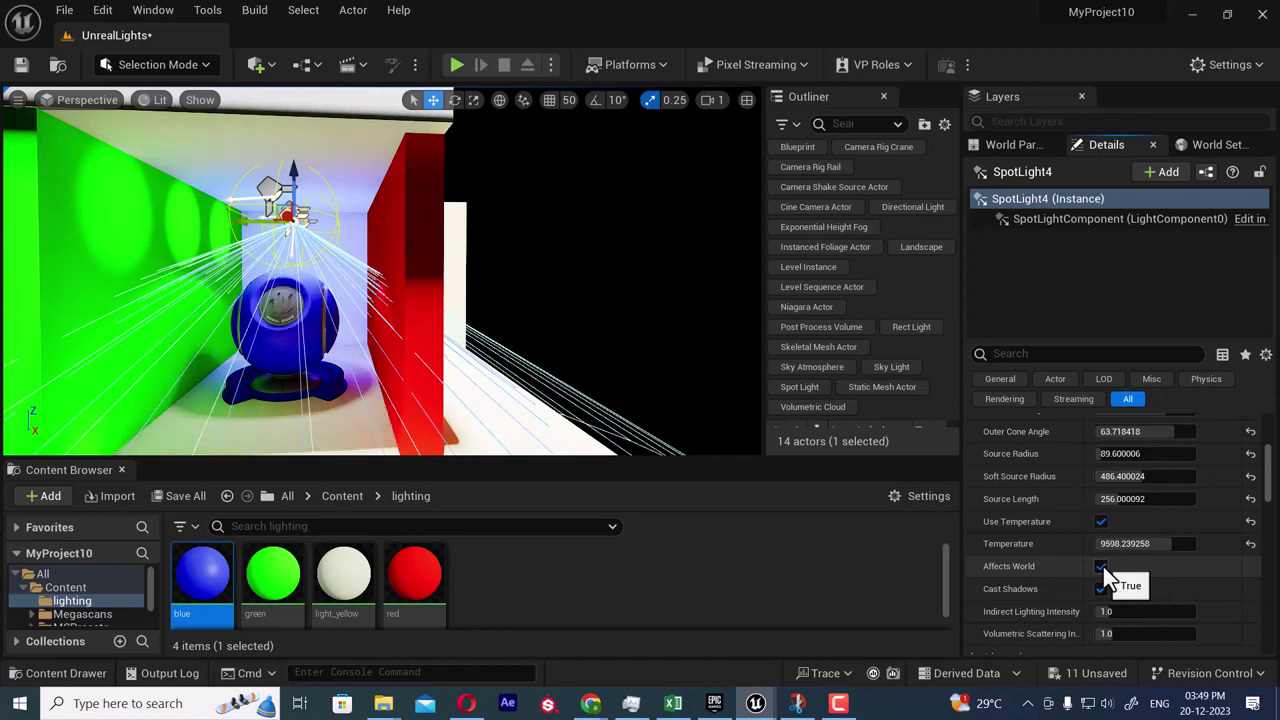
left_click(1101, 567)
left_click(1101, 567)
- Turn the widened spot light's Visible setting off and on twice to compare the scene with and without it
scroll(1131, 570, "down", 2)
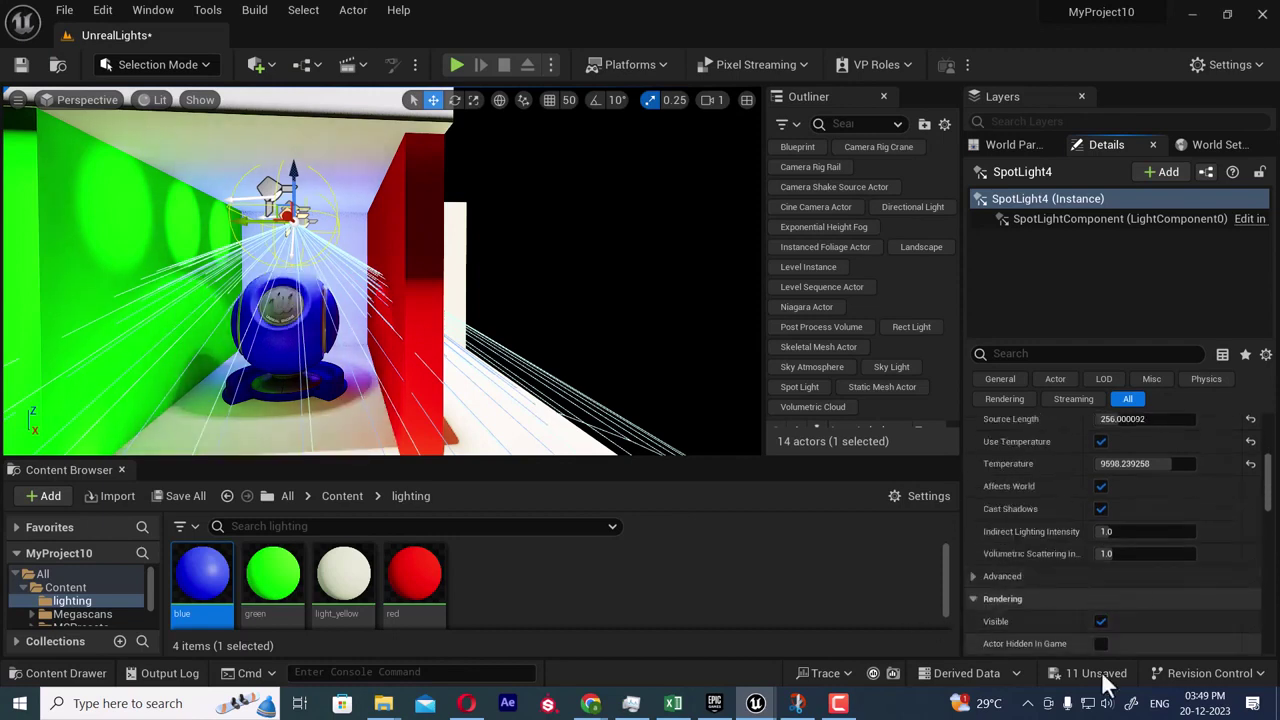
left_click(1103, 623)
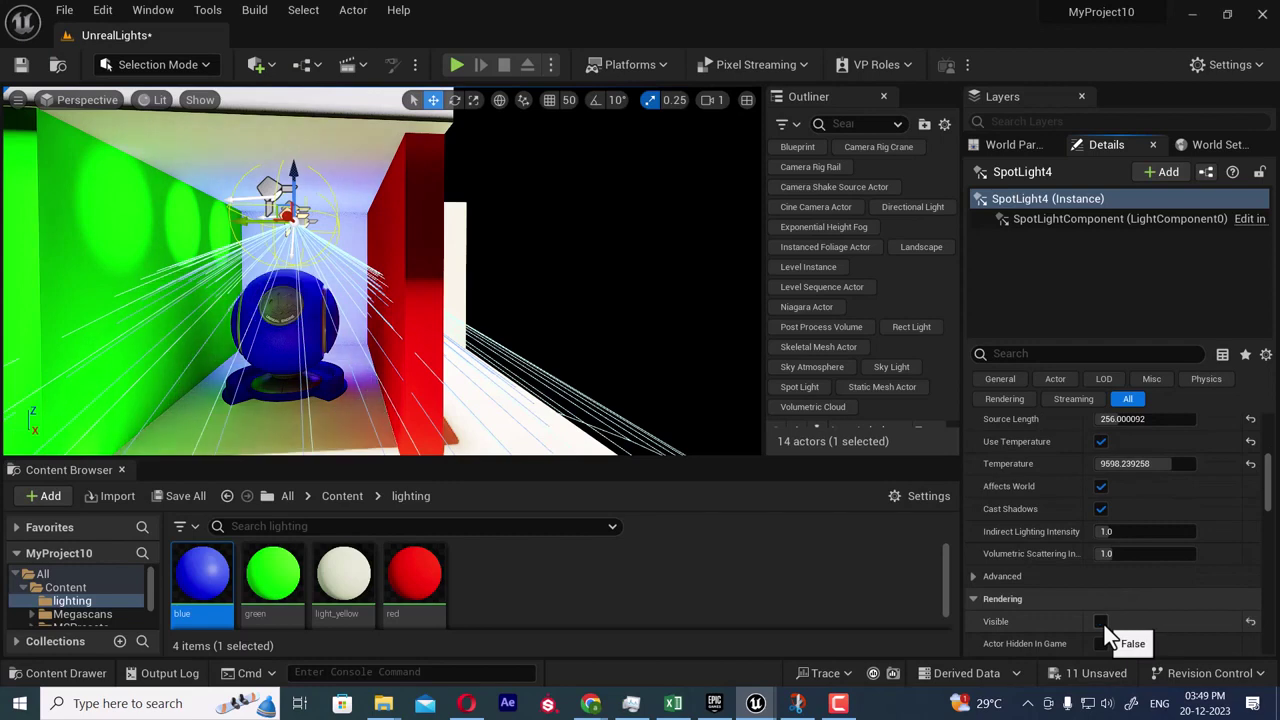
left_click(1102, 623)
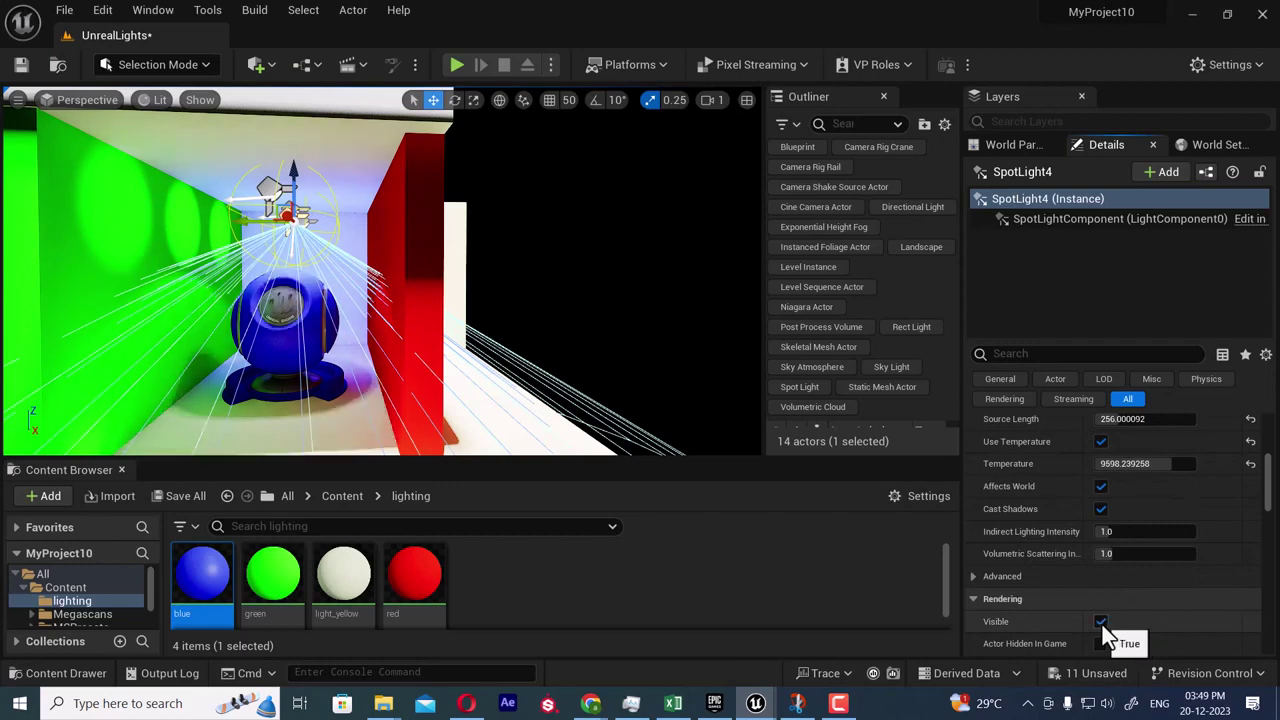
left_click(1102, 623)
left_click(1102, 623)
- Enable Actor Hidden In Game for the widened spot light, then disable it again
scroll(1130, 620, "down", 2)
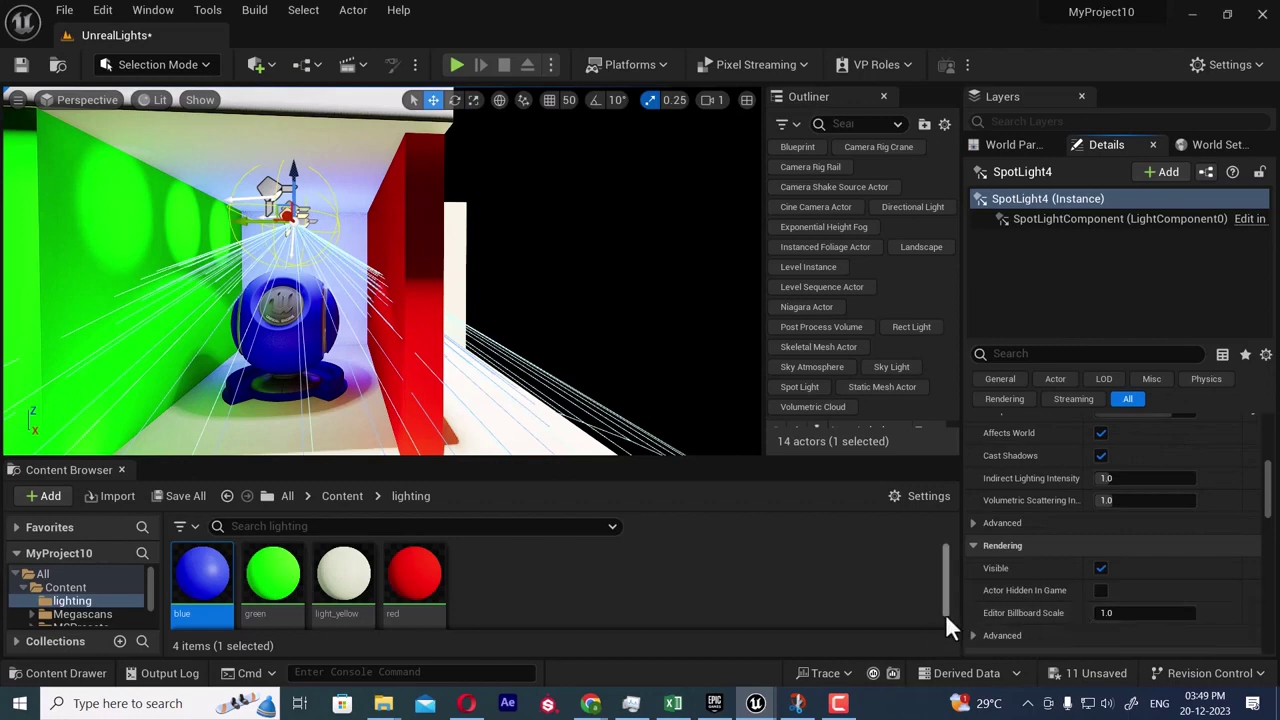
left_click(1099, 592)
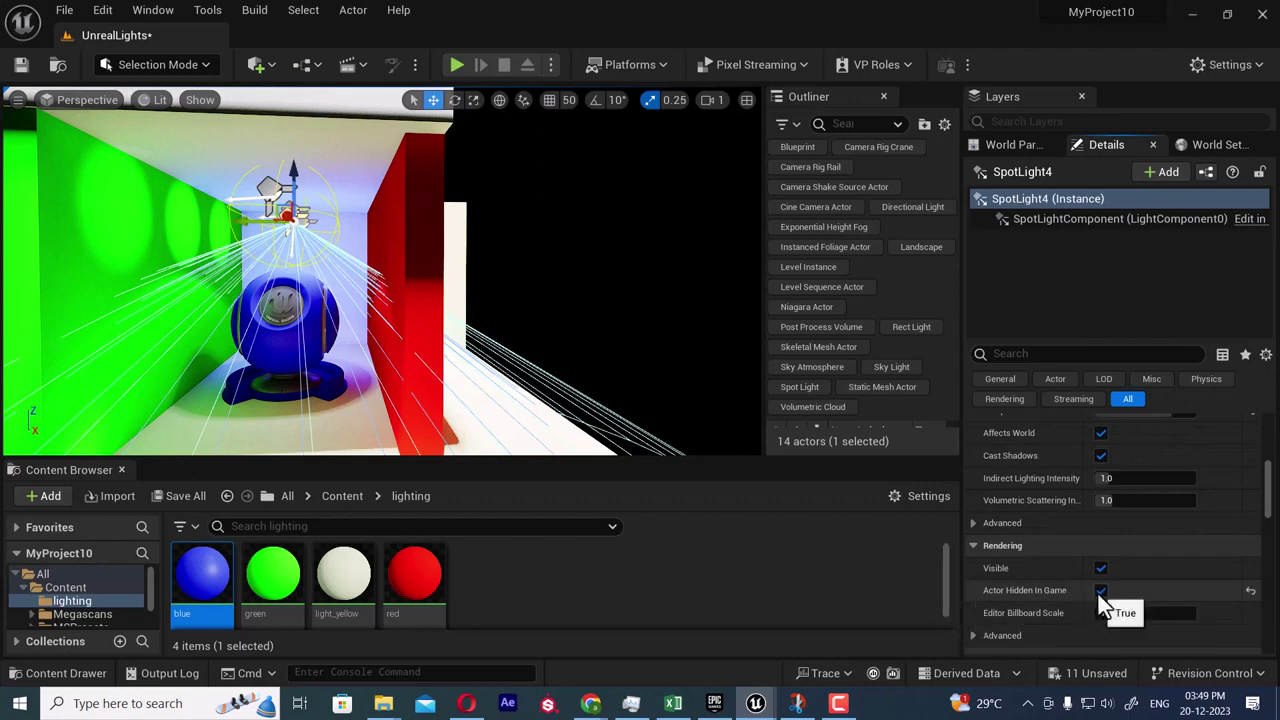
left_click(1099, 592)
- Set the spot light's Lightmass Indirect Lighting Saturation to about 1.6656 and Shadow Exponent to about 2.89856
scroll(1182, 574, "down", 3)
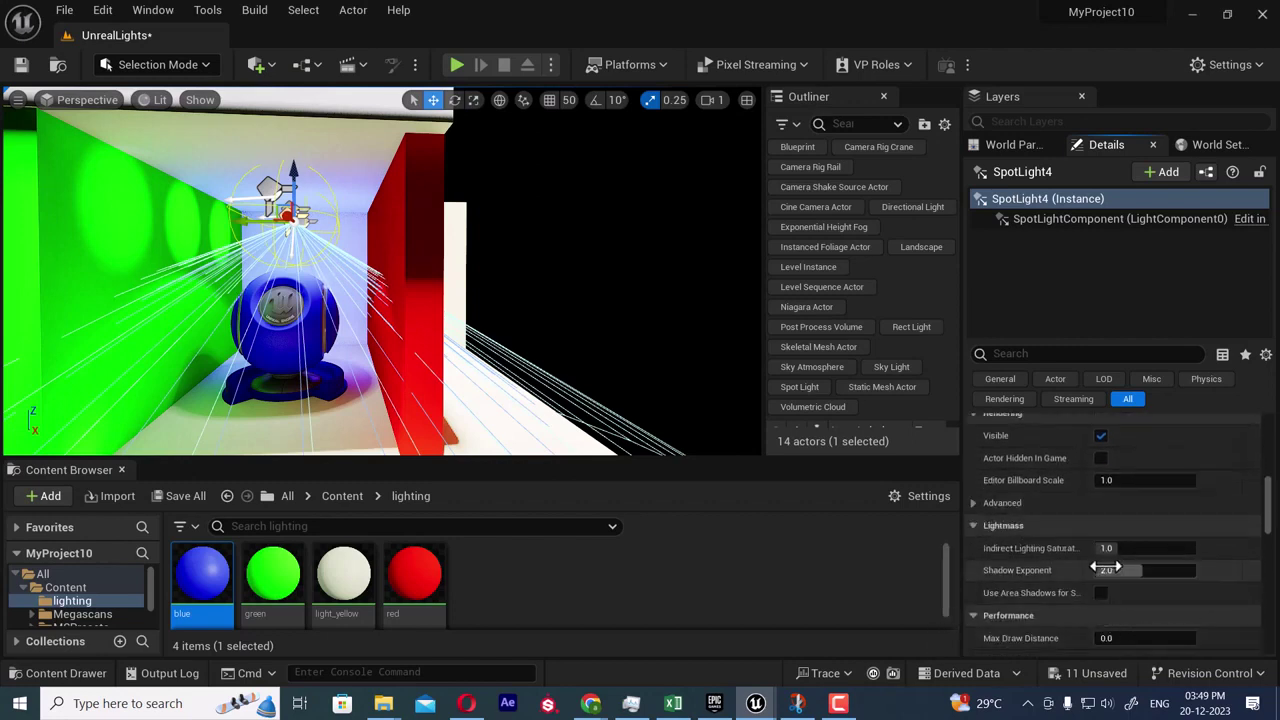
left_click_drag(1108, 549, 1158, 577)
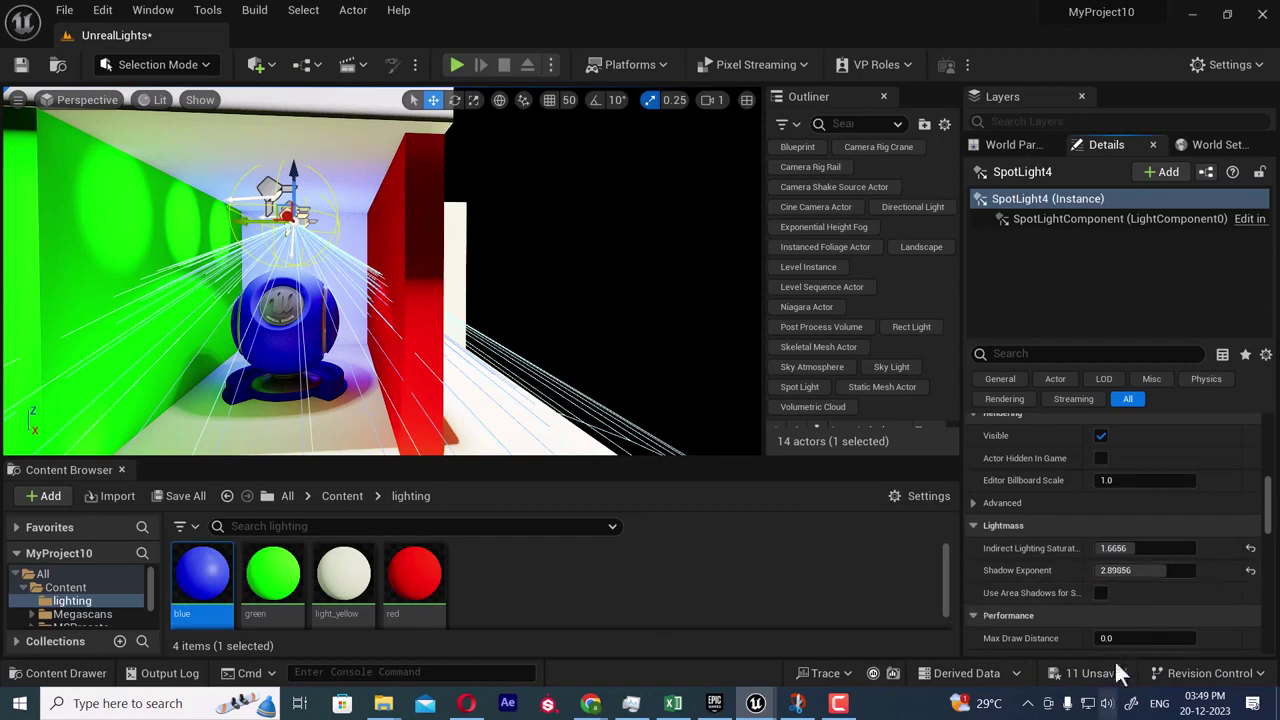
scroll(1032, 600, "down", 3)
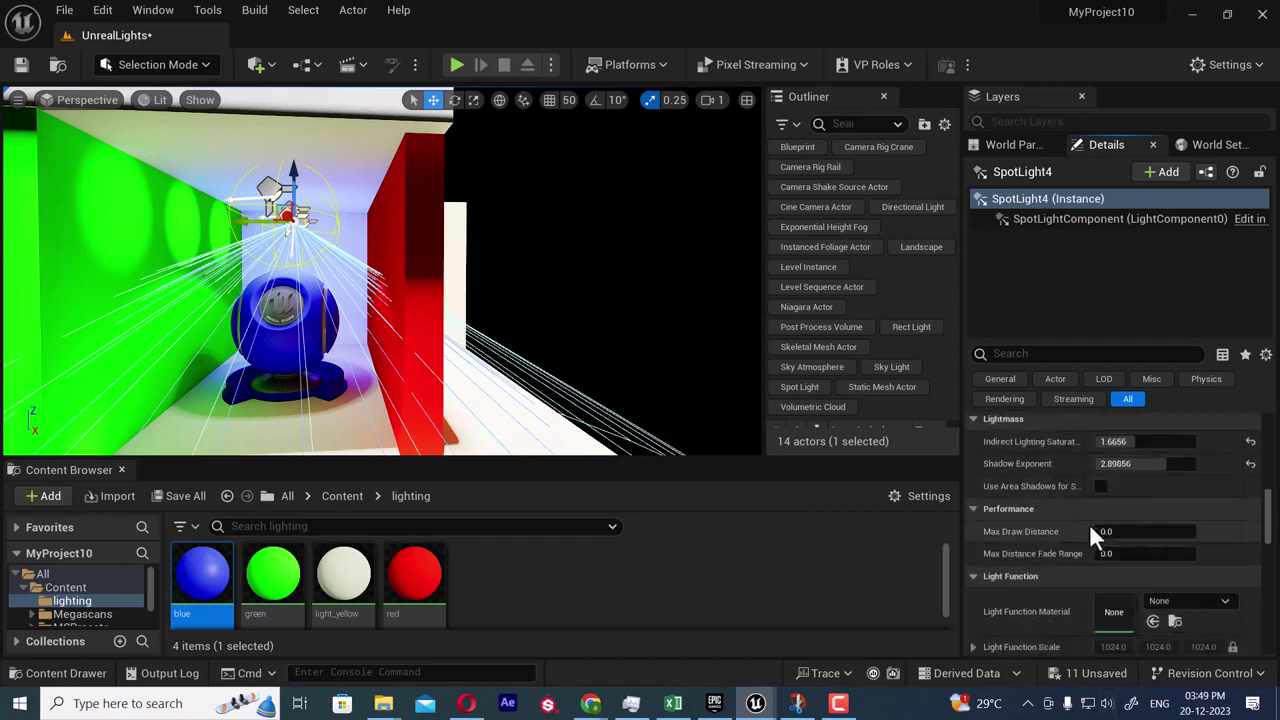
scroll(1095, 537, "down", 4)
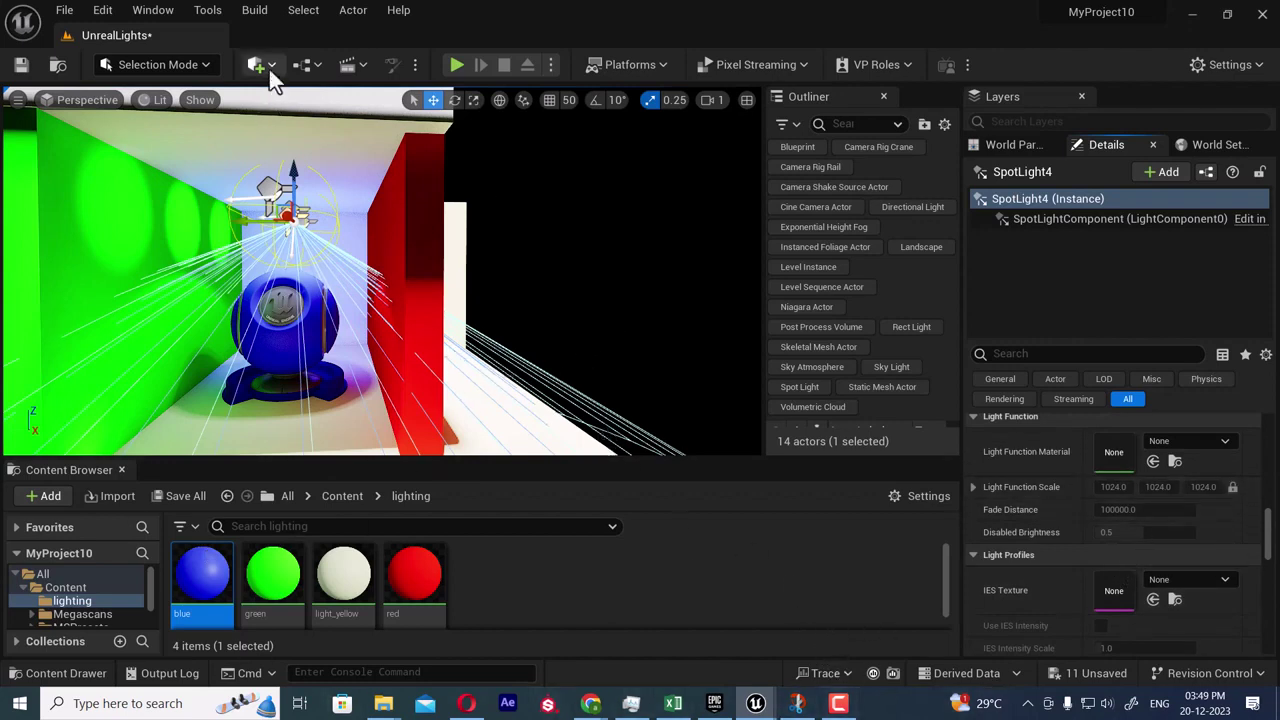
- Switch to the Unreal Engine lights blog article in Chrome and review its point, spot and directional light types
mouse_move(593, 700)
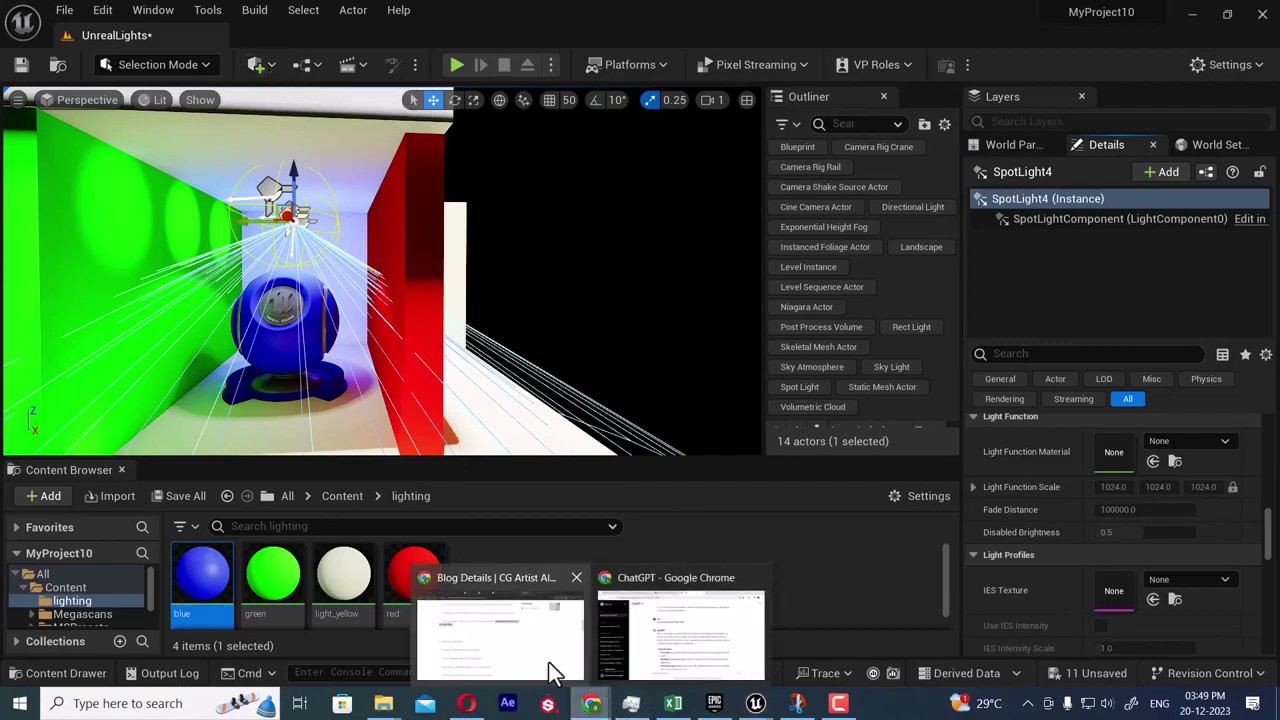
left_click(490, 625)
left_click(352, 390)
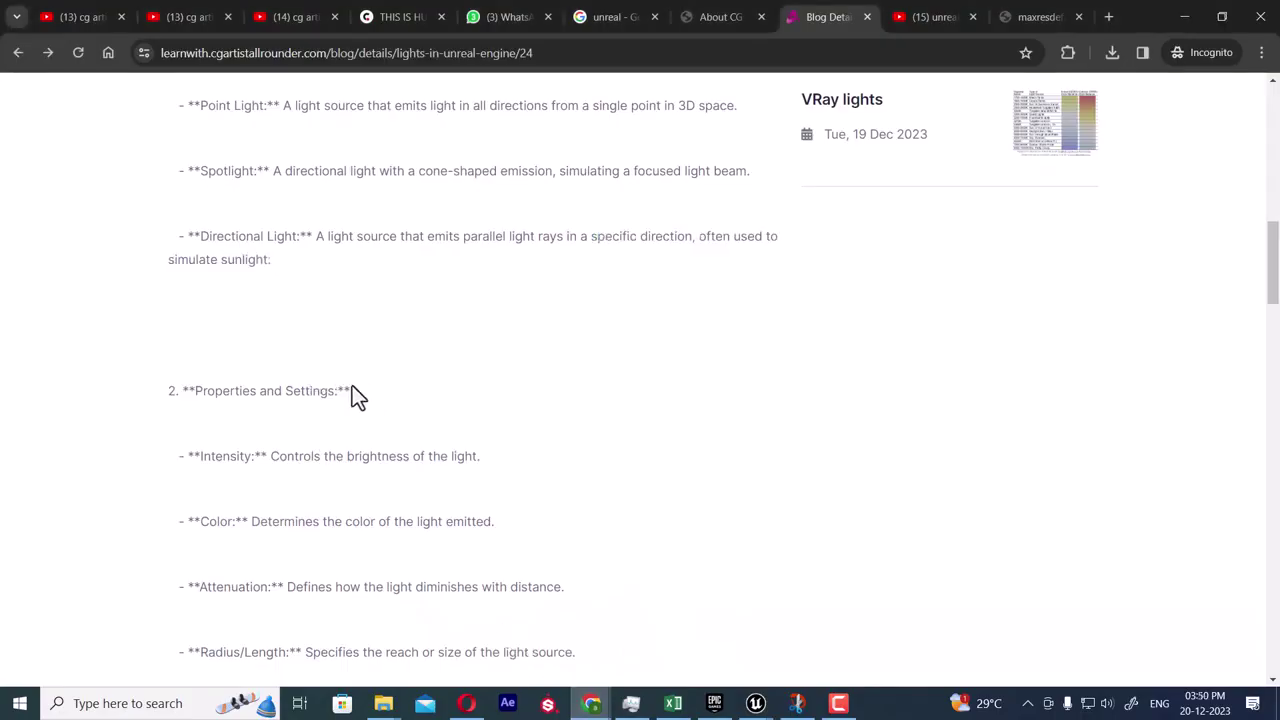
scroll(355, 395, "up", 3)
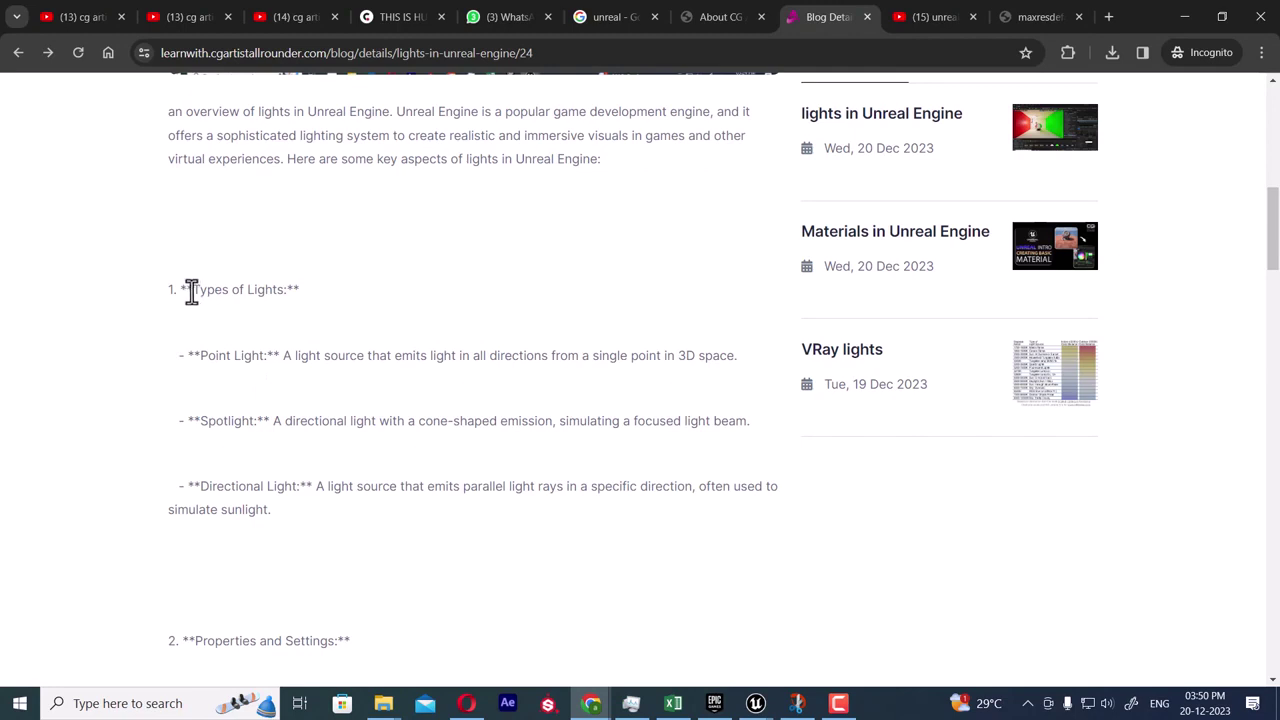
left_click_drag(191, 289, 257, 289)
left_click_drag(200, 420, 224, 420)
left_click(226, 492)
scroll(246, 450, "down", 3)
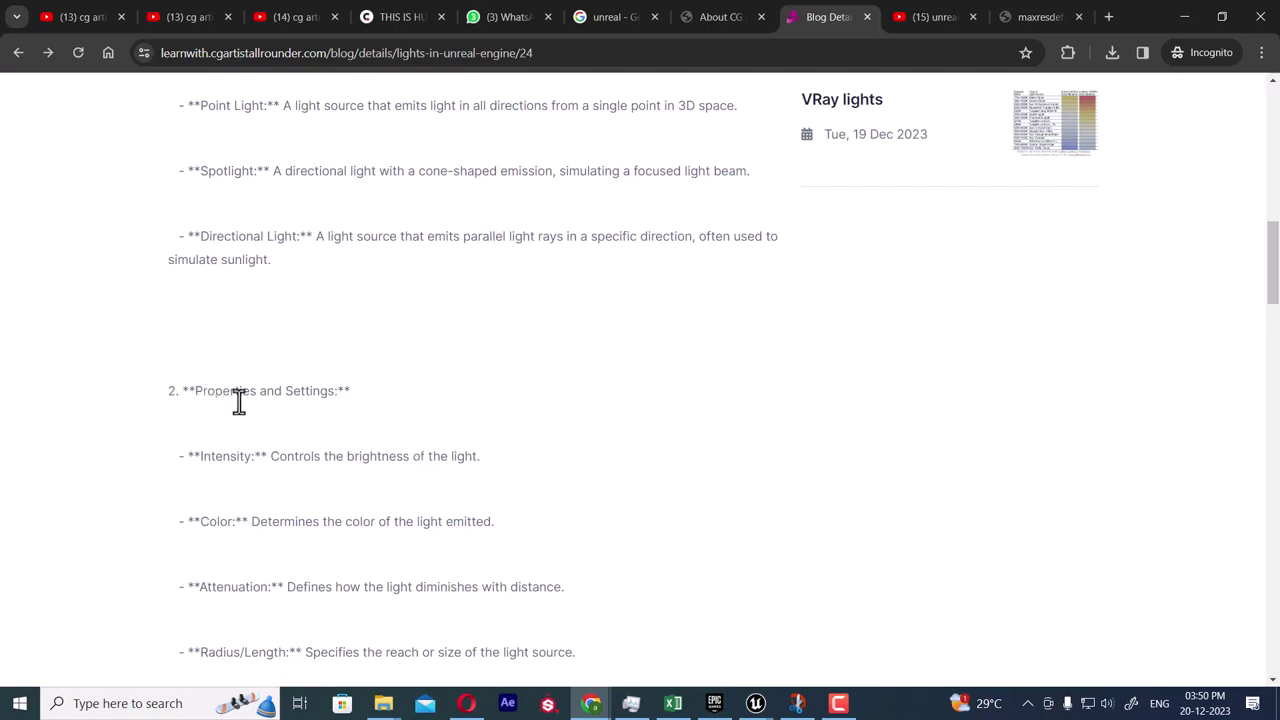
- Read through the article's Intensity, Color, Attenuation and Radius/Length descriptions, highlighting the text of each
left_click_drag(205, 458, 232, 460)
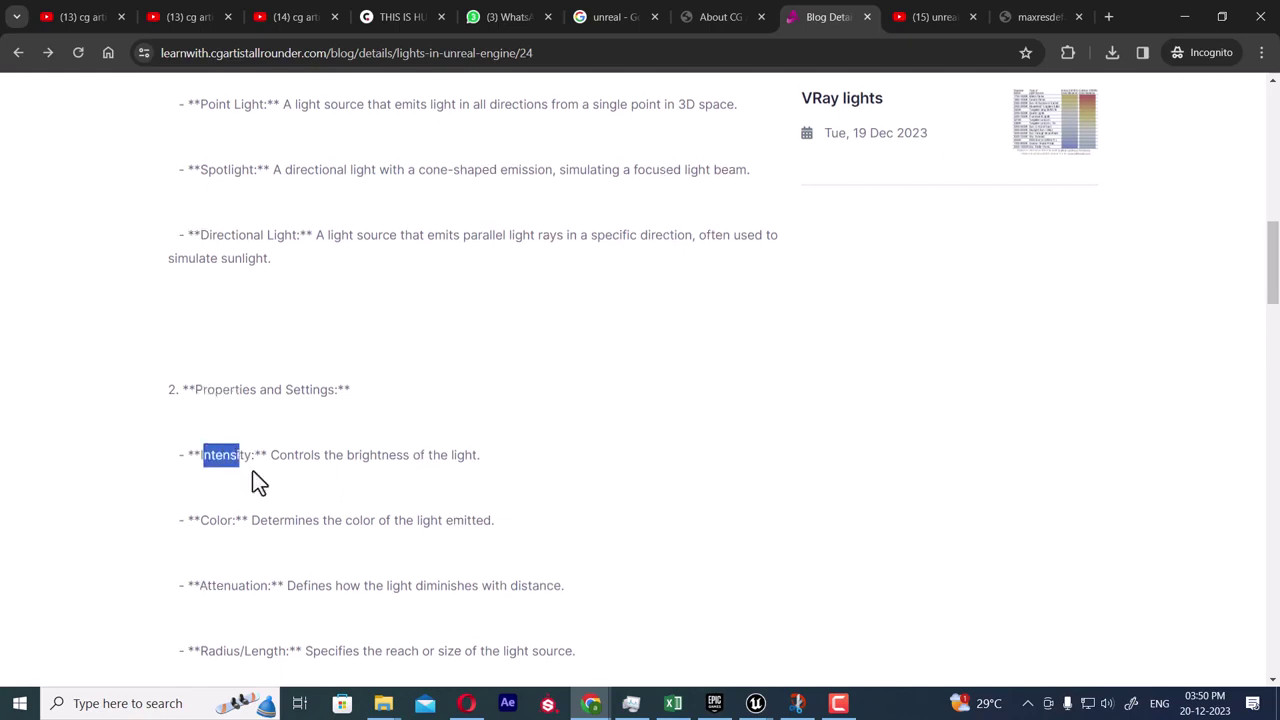
scroll(300, 438, "down", 1)
left_click_drag(270, 373, 477, 369)
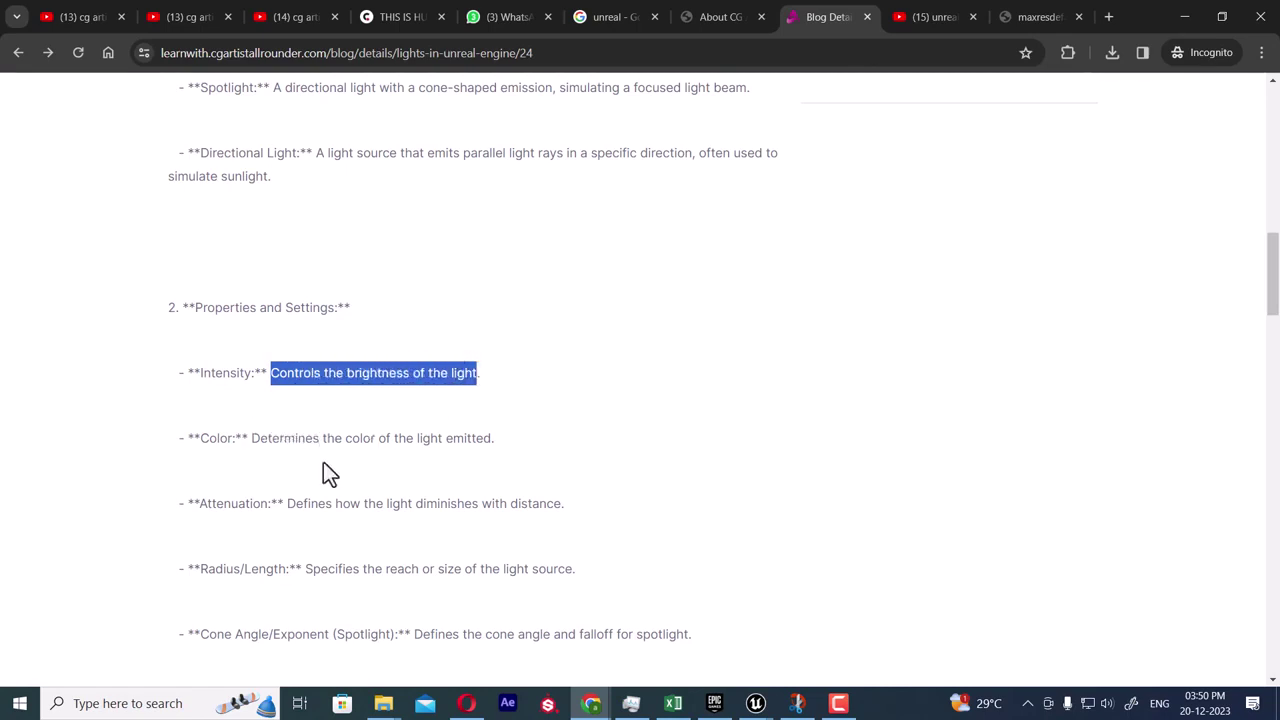
left_click_drag(210, 373, 244, 373)
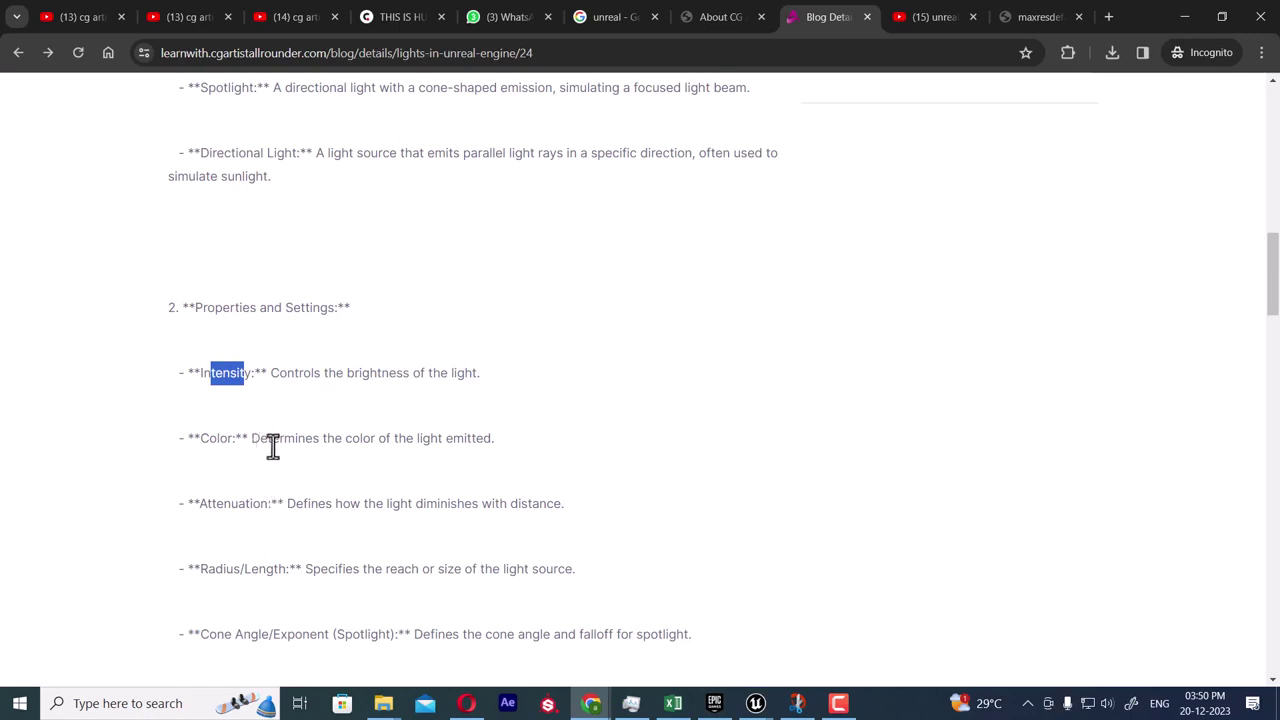
left_click_drag(259, 441, 498, 447)
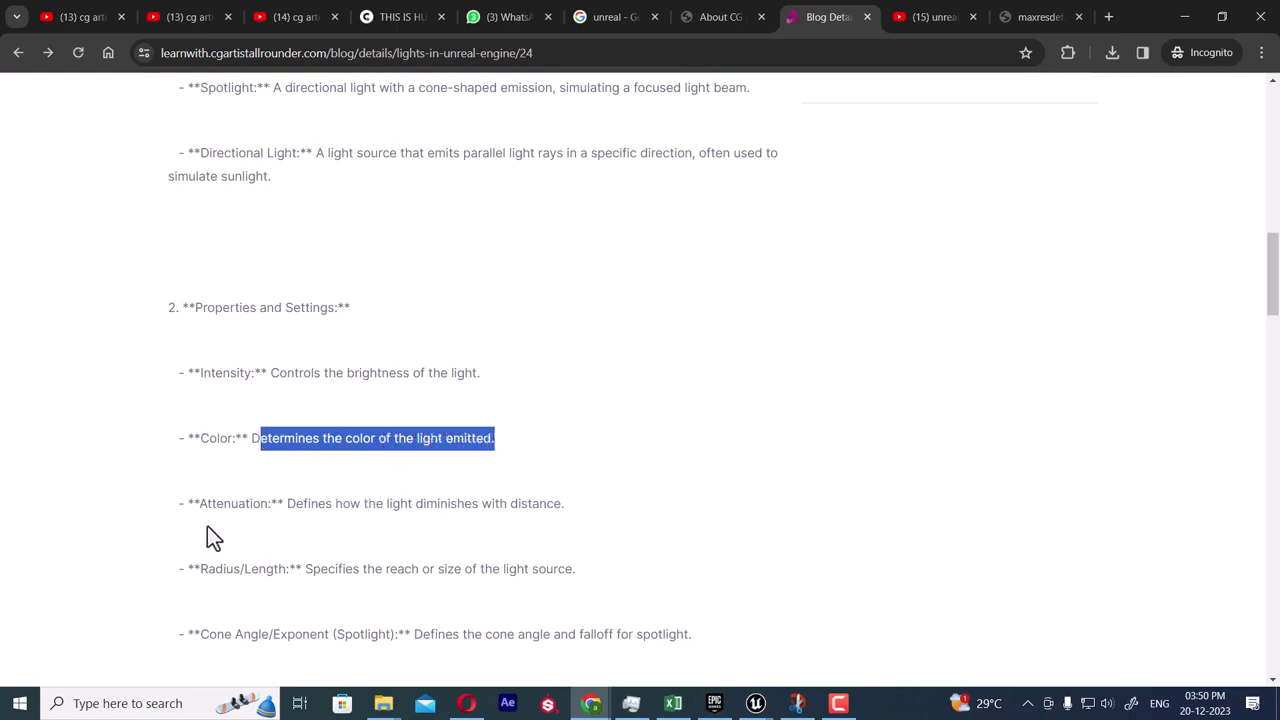
left_click_drag(194, 507, 568, 501)
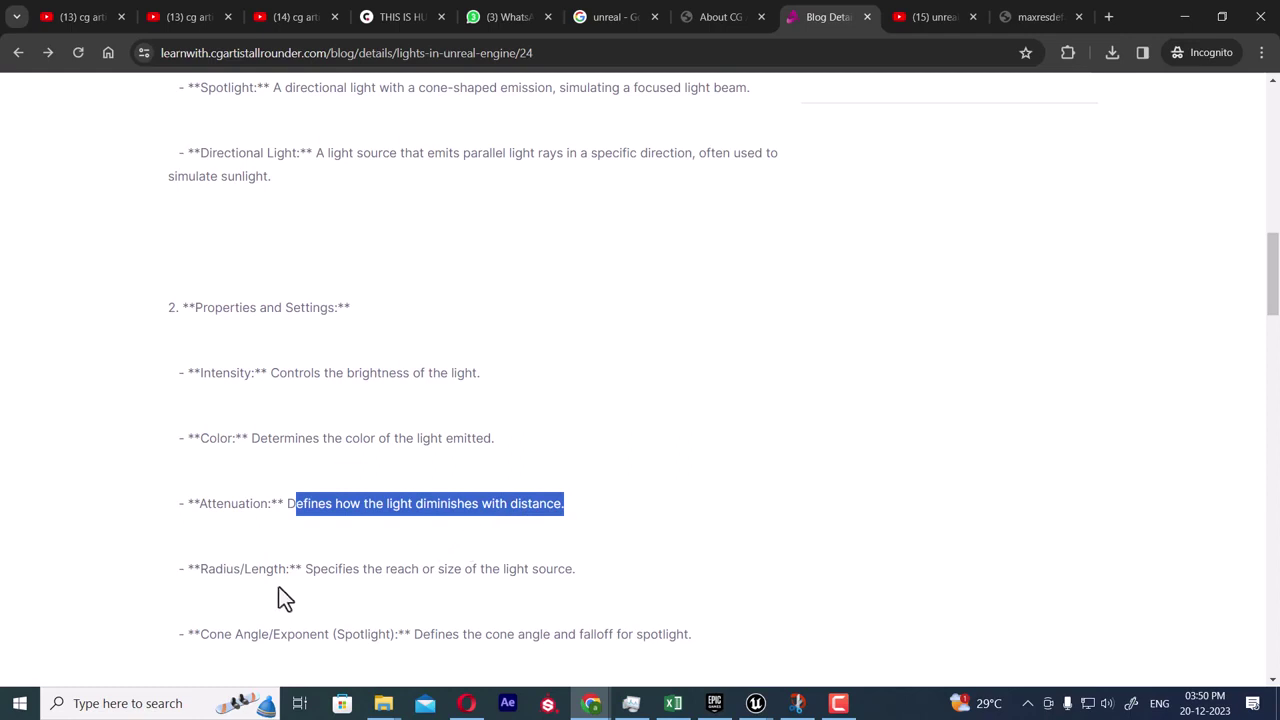
left_click_drag(206, 570, 575, 568)
- Highlight the article's Cone Angle/Exponent (Spotlight) description and continue to the Lighting Effects section
scroll(230, 590, "down", 2)
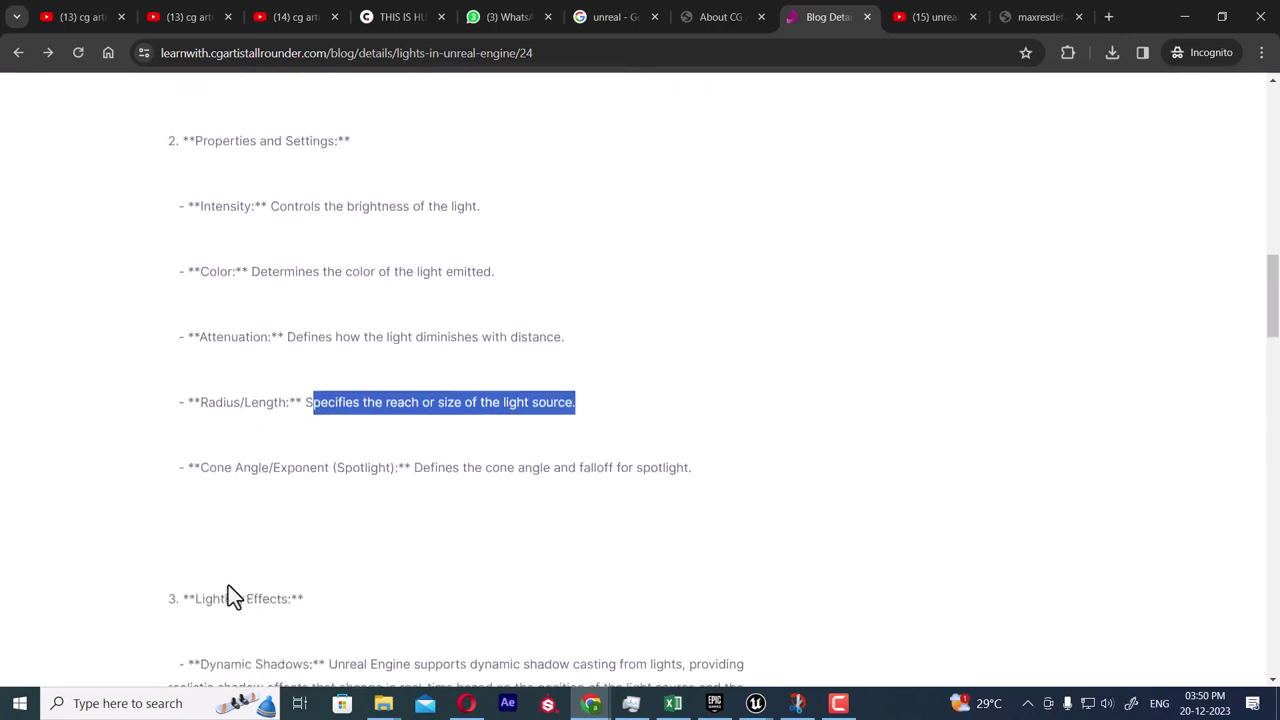
left_click_drag(198, 472, 400, 477)
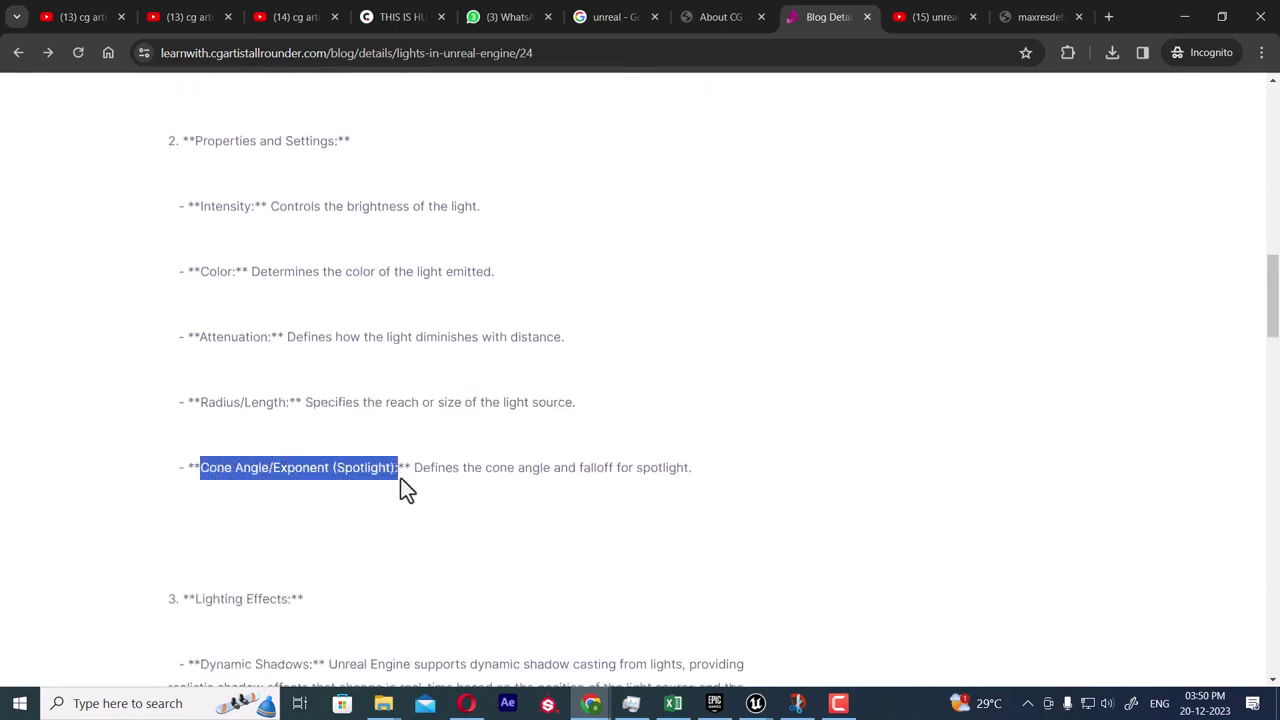
left_click_drag(488, 476, 608, 476)
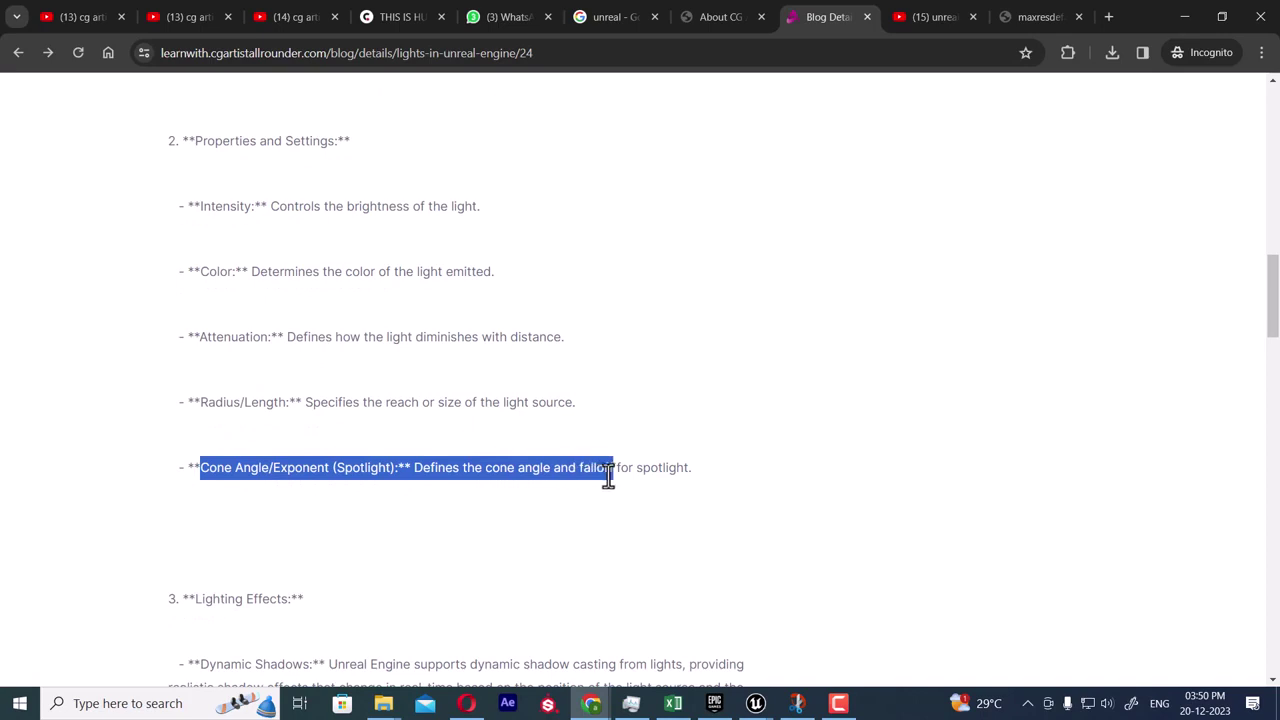
left_click(705, 479)
left_click_drag(686, 467, 592, 470)
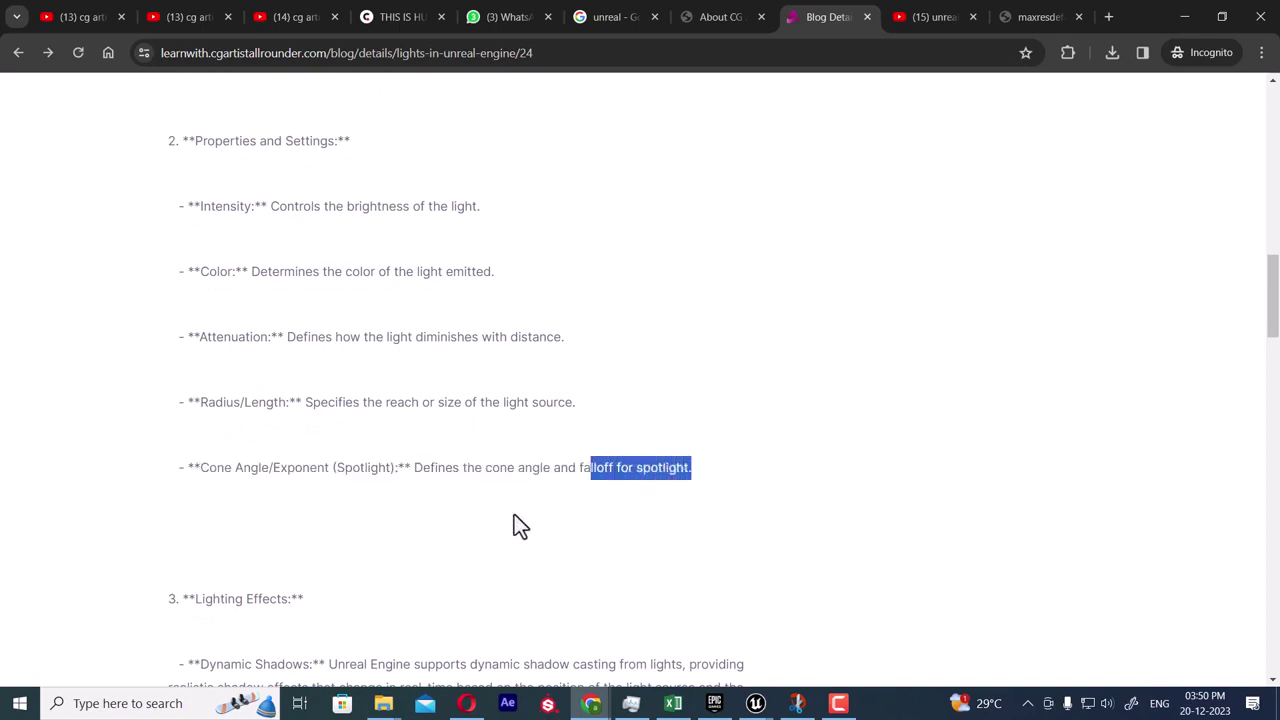
scroll(517, 525, "down", 3)
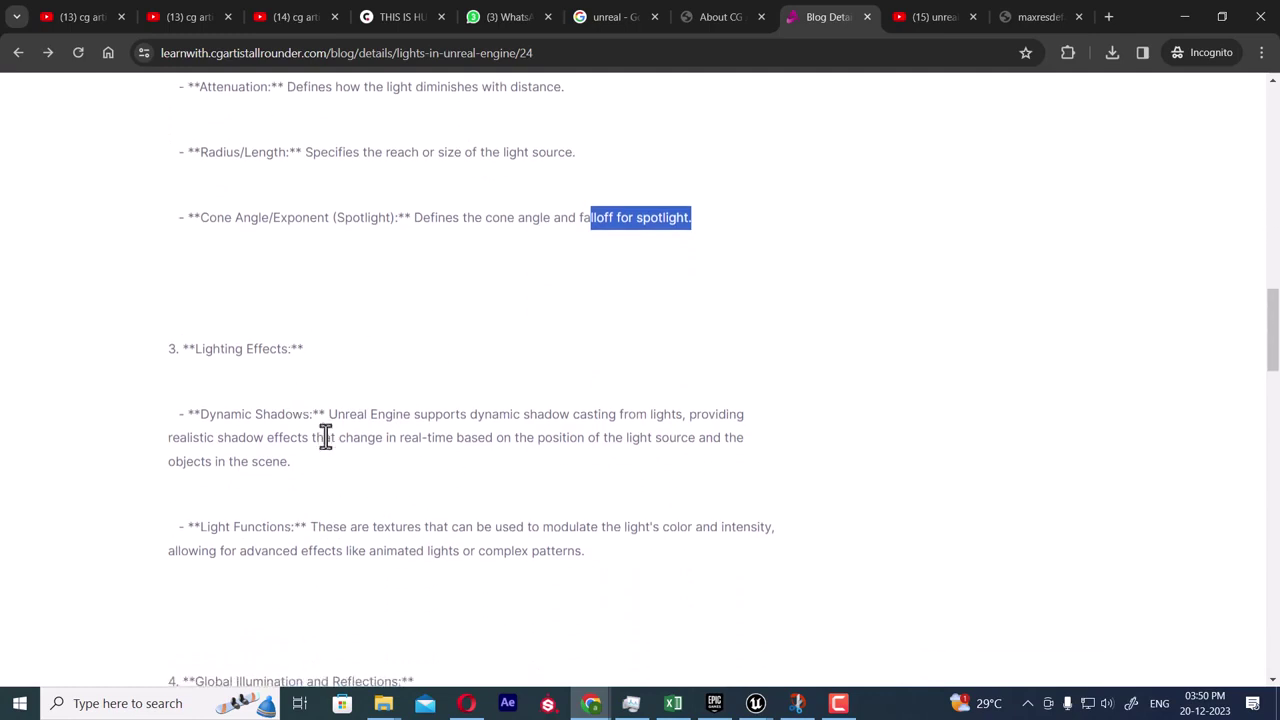
- Read the article's Global Illumination and Reflections, Lighting Scenarios, Lighting Quality and Lighting in Sequencer sections through to the closing paragraph
scroll(211, 330, "down", 3)
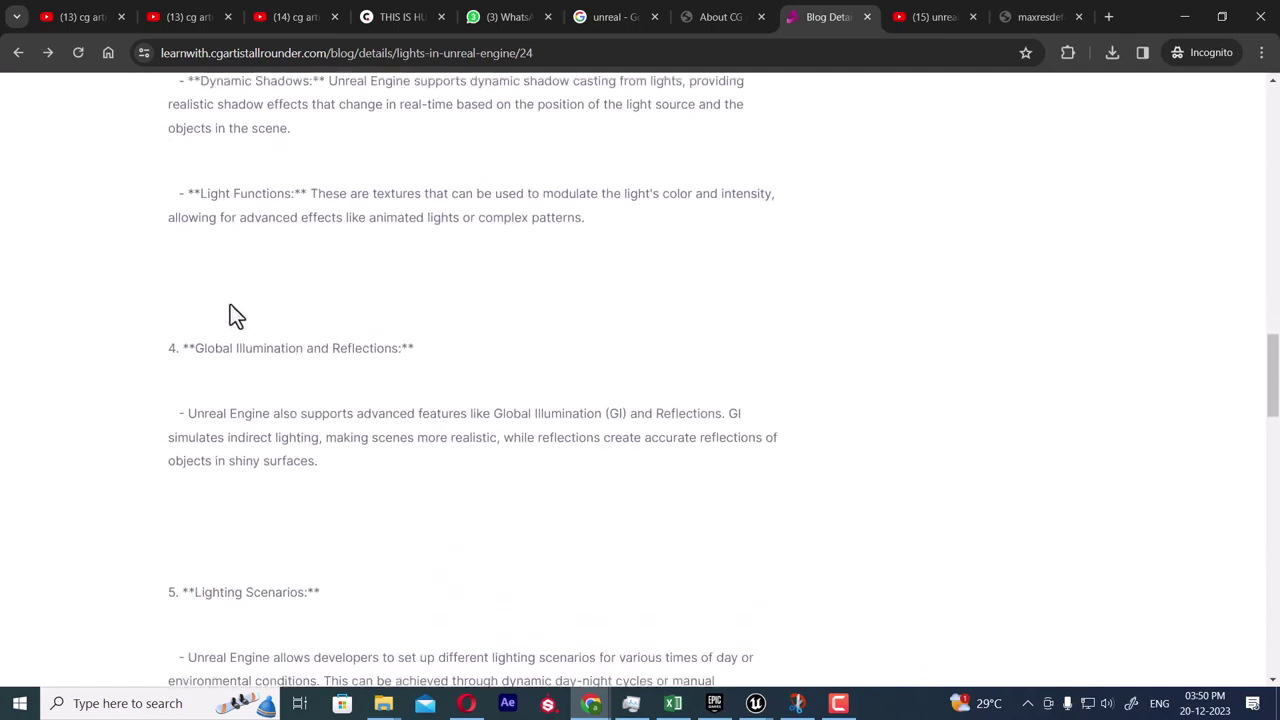
left_click_drag(208, 350, 357, 362)
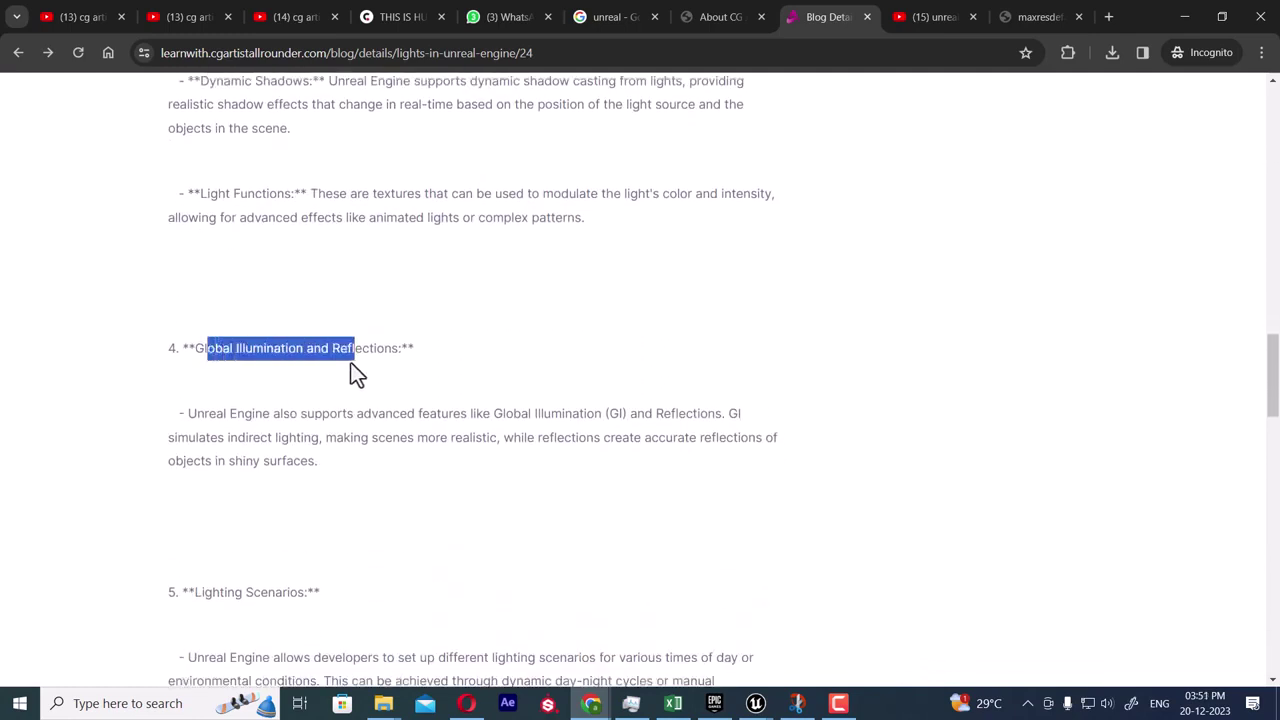
scroll(335, 515, "down", 3)
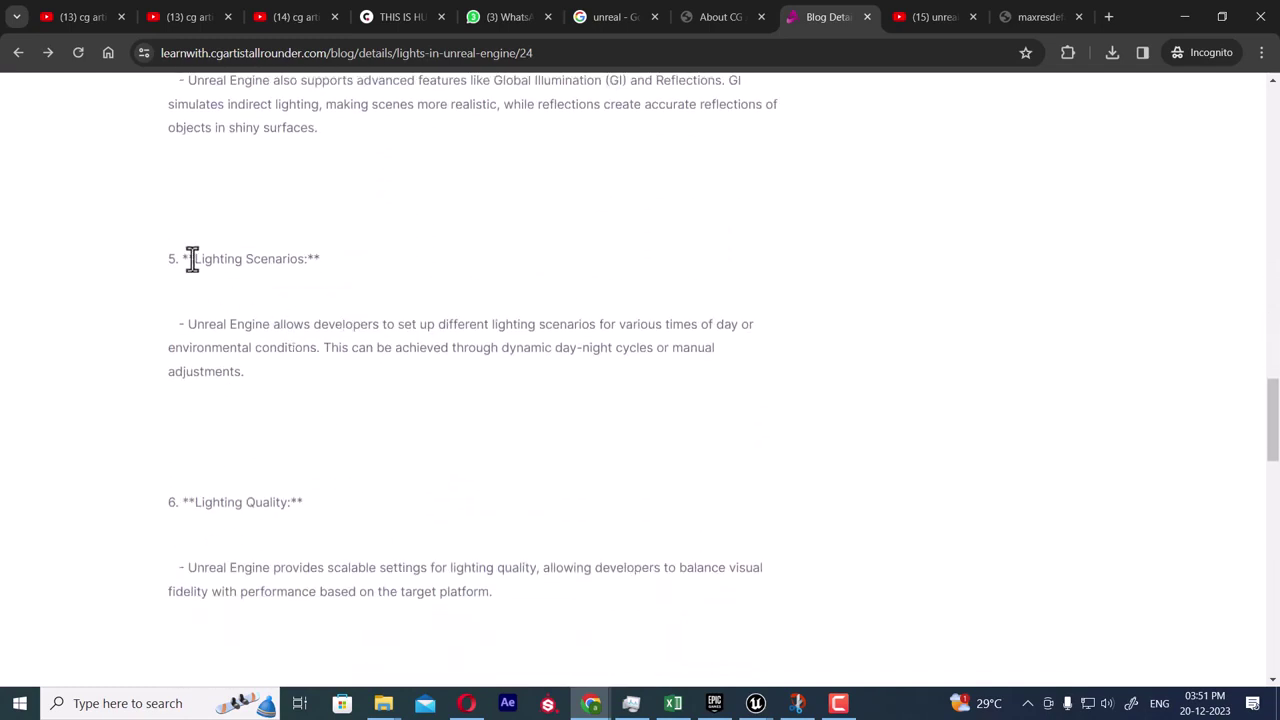
left_click_drag(192, 259, 321, 326)
left_click_drag(198, 502, 275, 502)
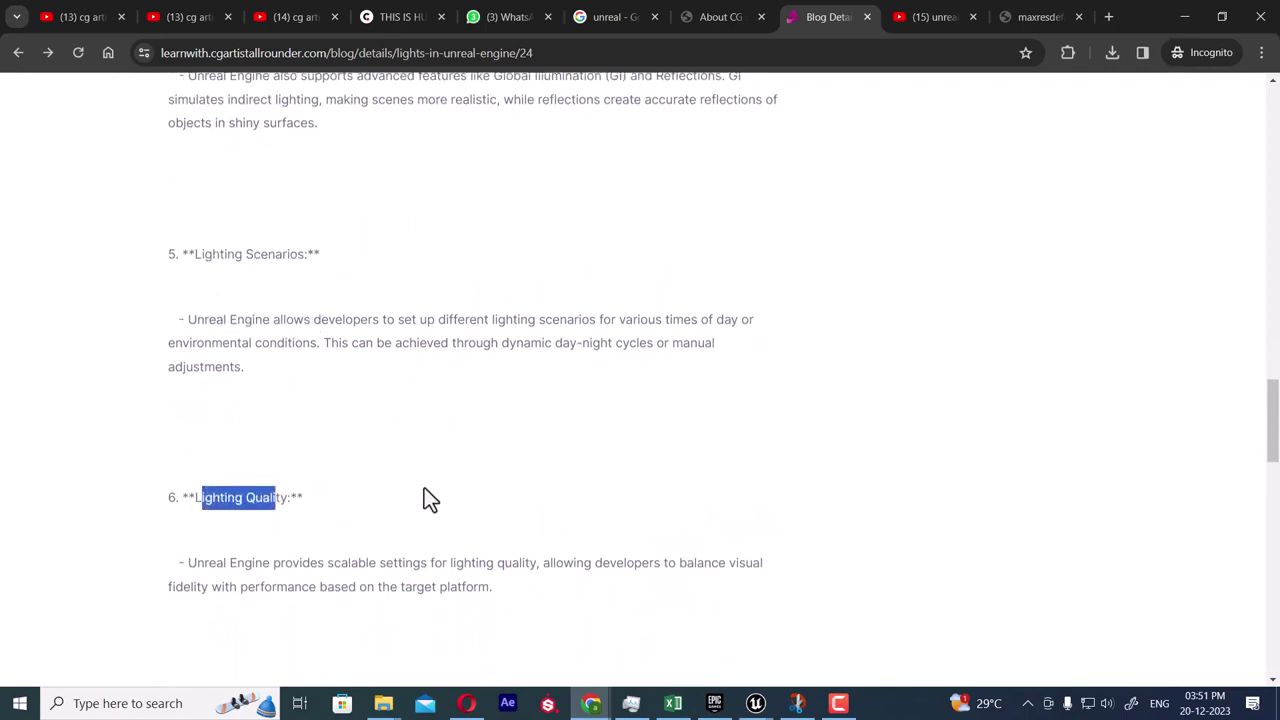
scroll(423, 497, "down", 3)
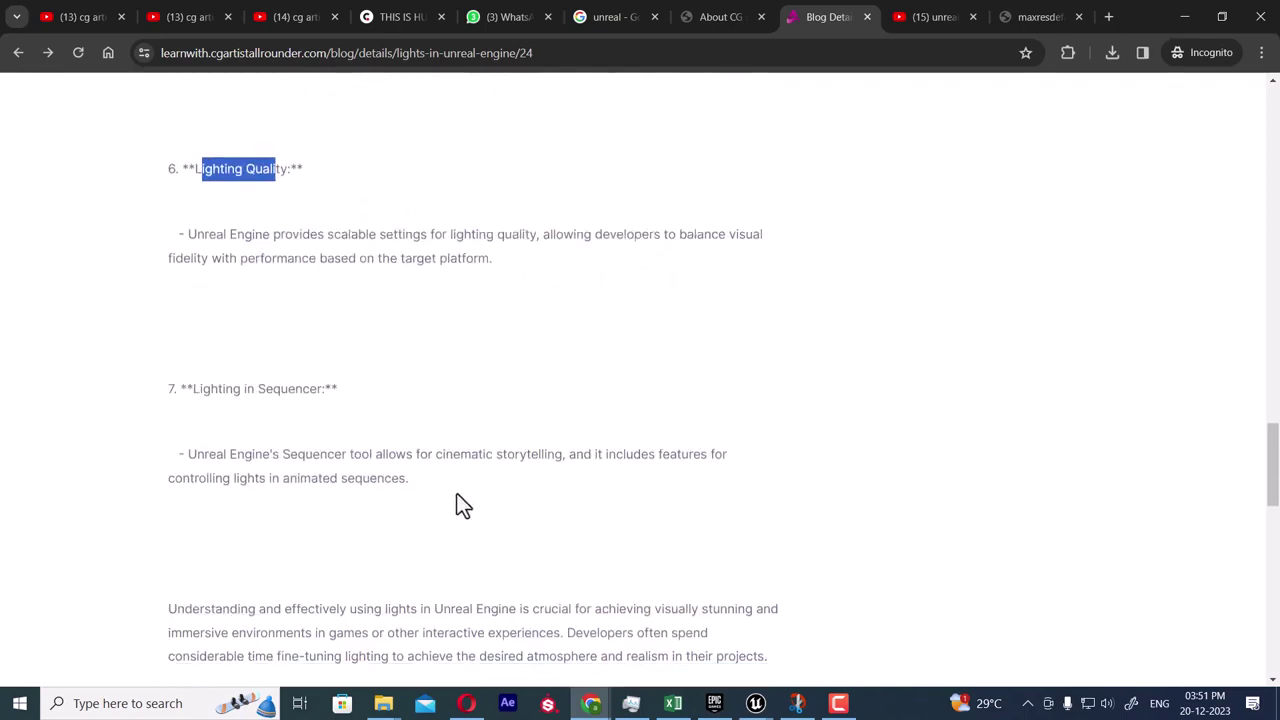
scroll(452, 500, "down", 3)
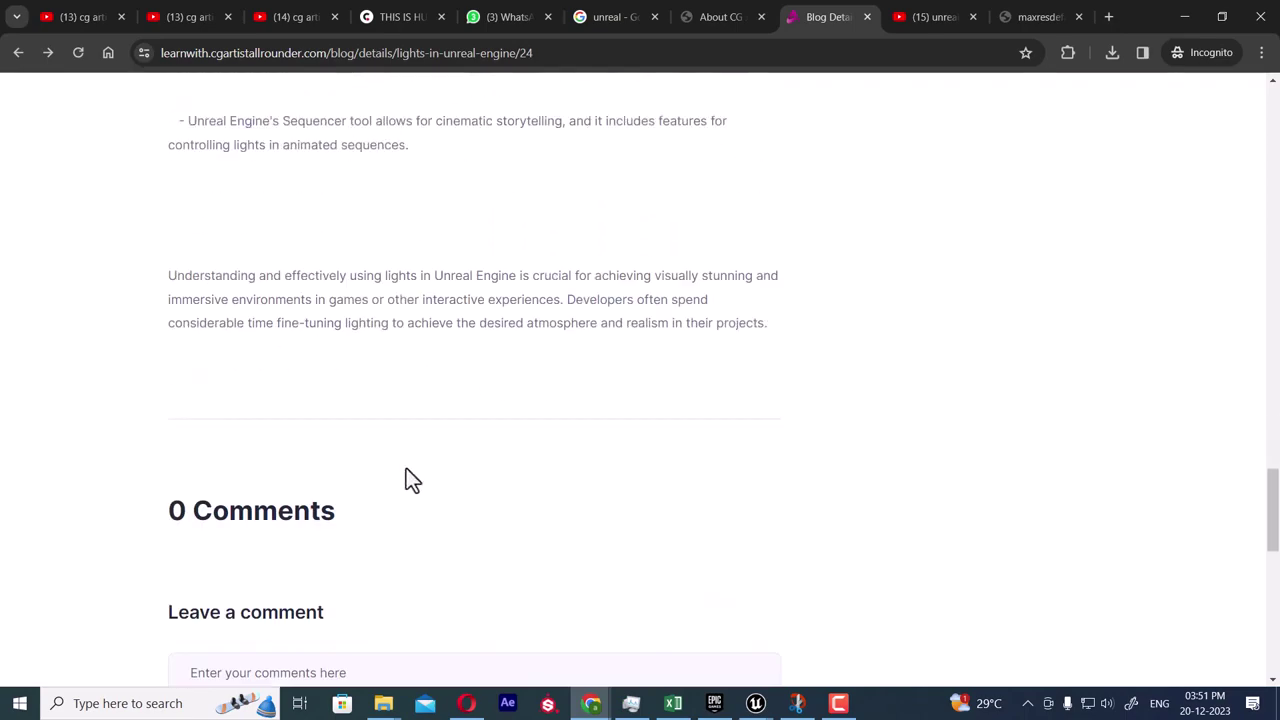
scroll(408, 480, "up", 5)
scroll(459, 473, "up", 5)
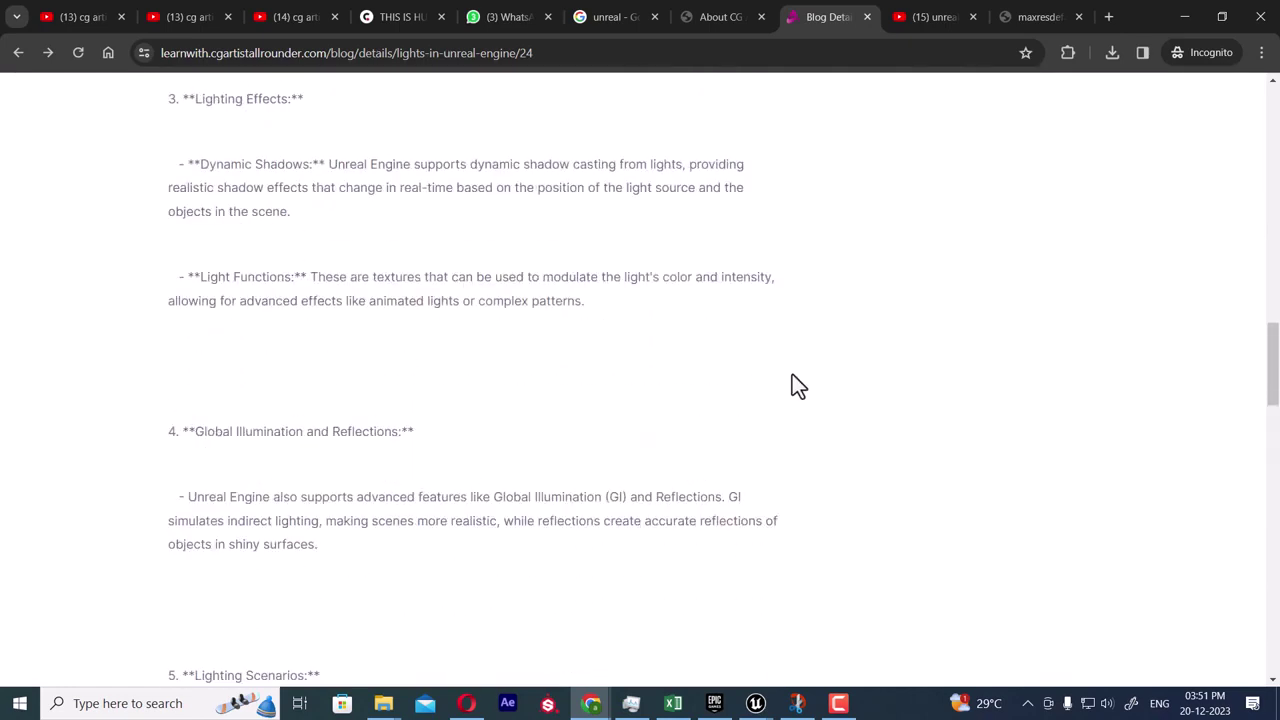
- Switch back to Unreal Editor, add a Rect Light to the level and move it along Y to above the blue model
mouse_move(757, 701)
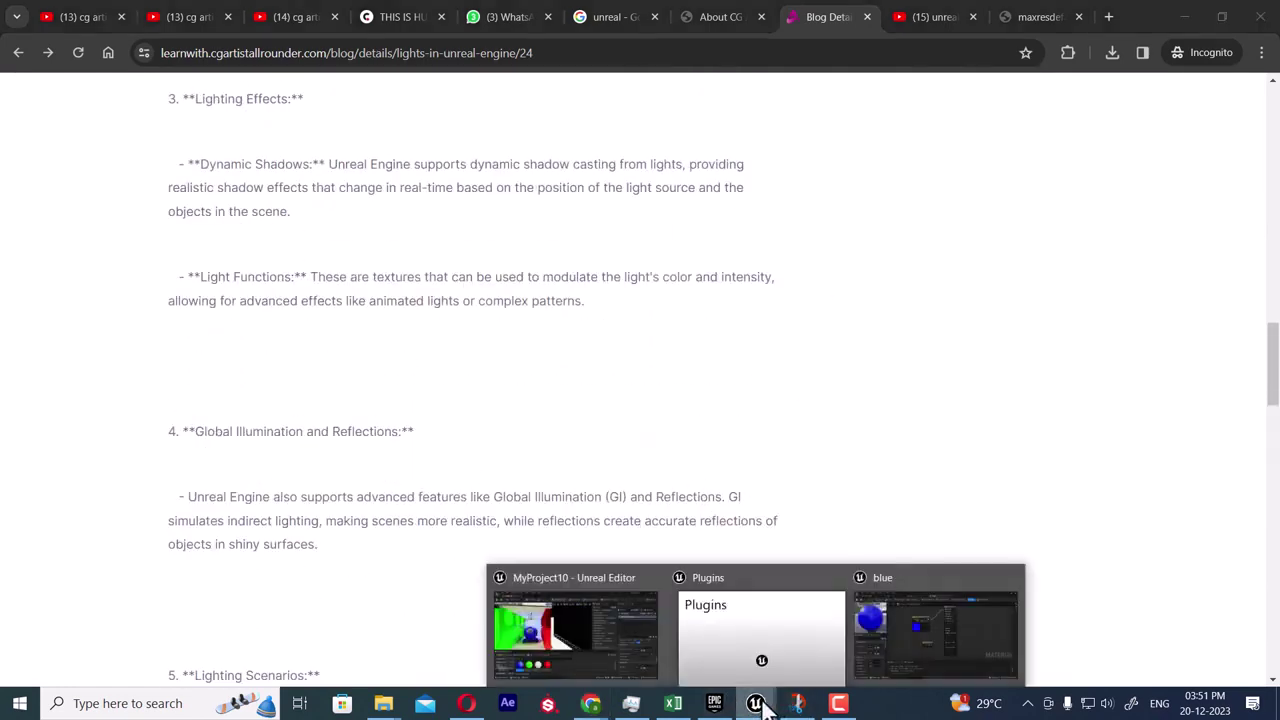
left_click(604, 633)
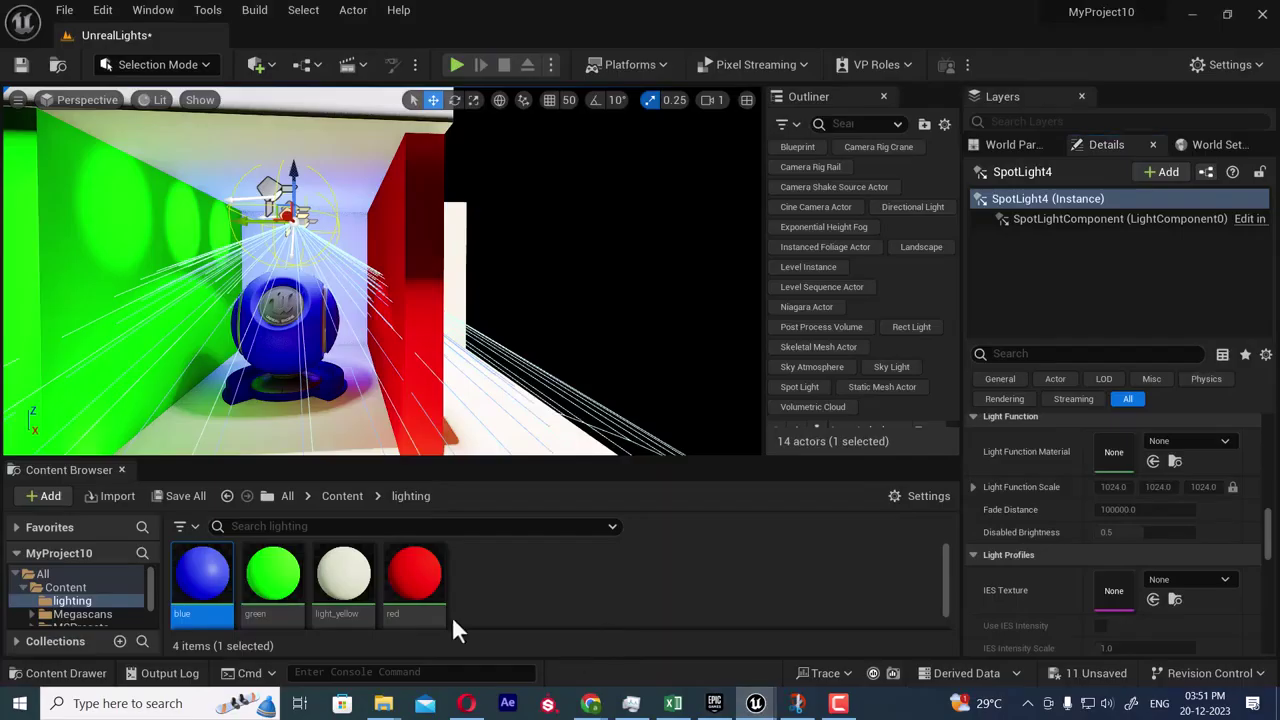
left_click(257, 64)
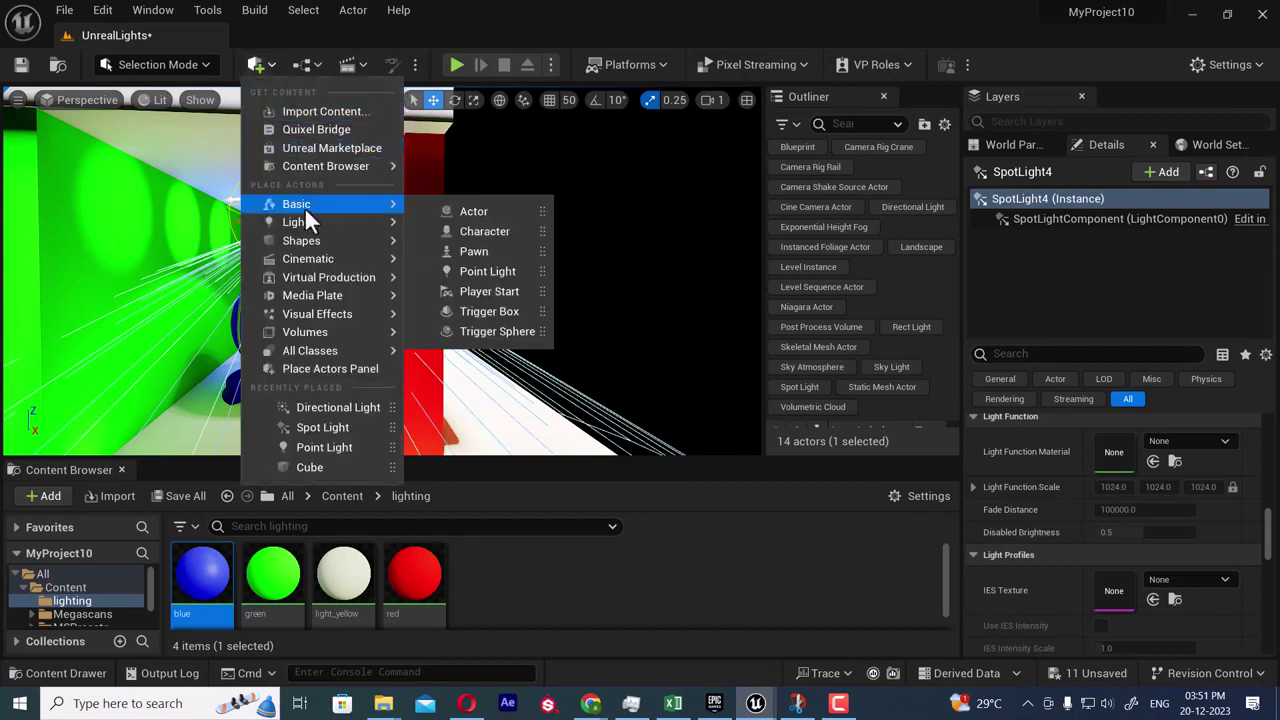
mouse_move(316, 224)
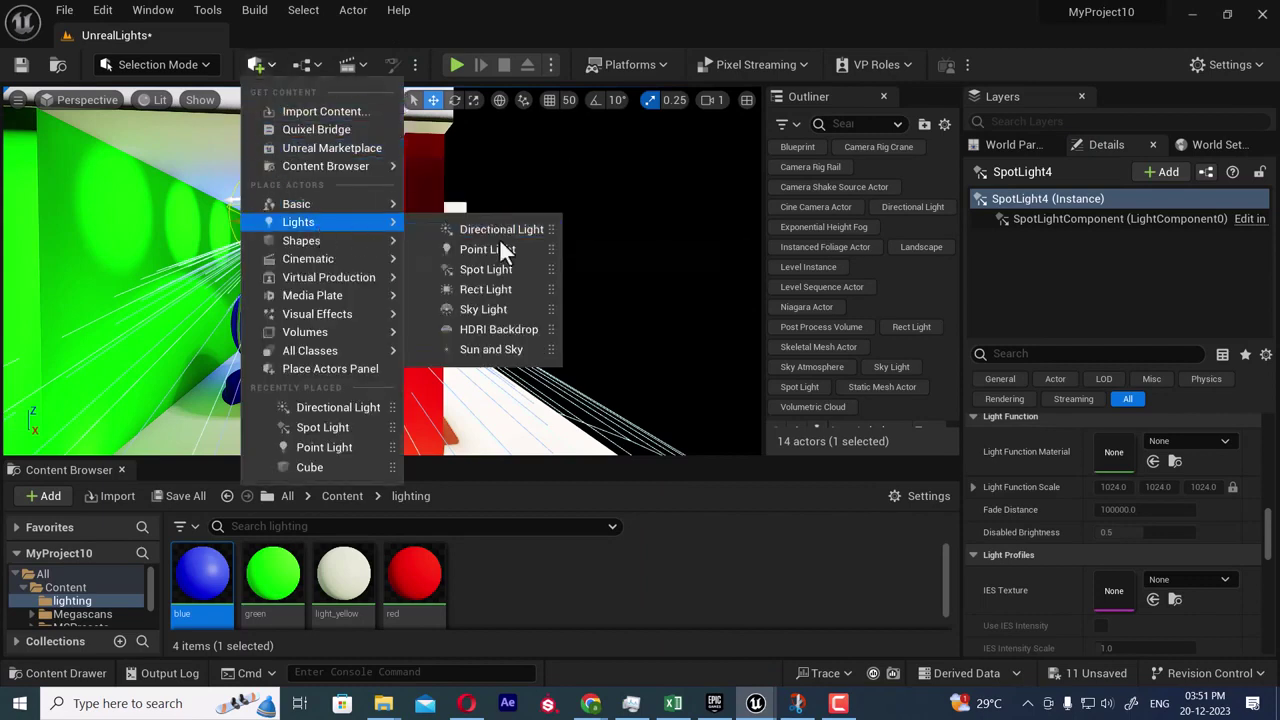
left_click(487, 289)
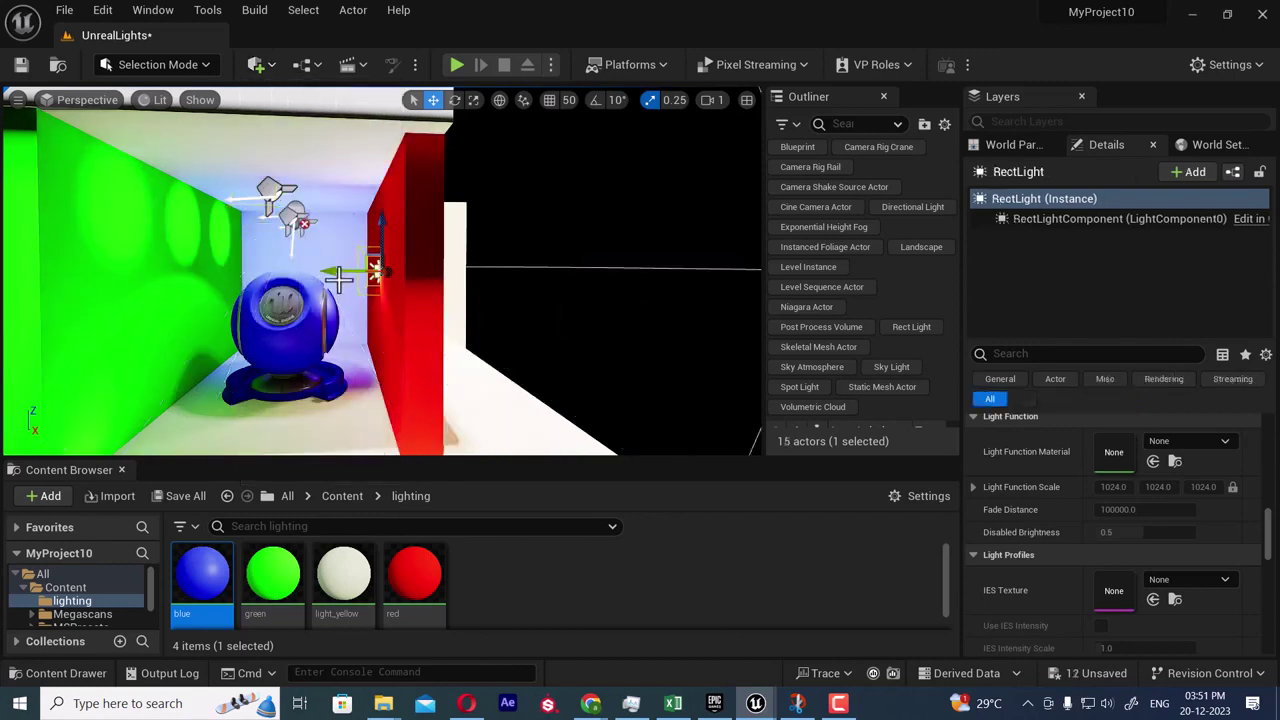
left_click_drag(338, 280, 262, 276)
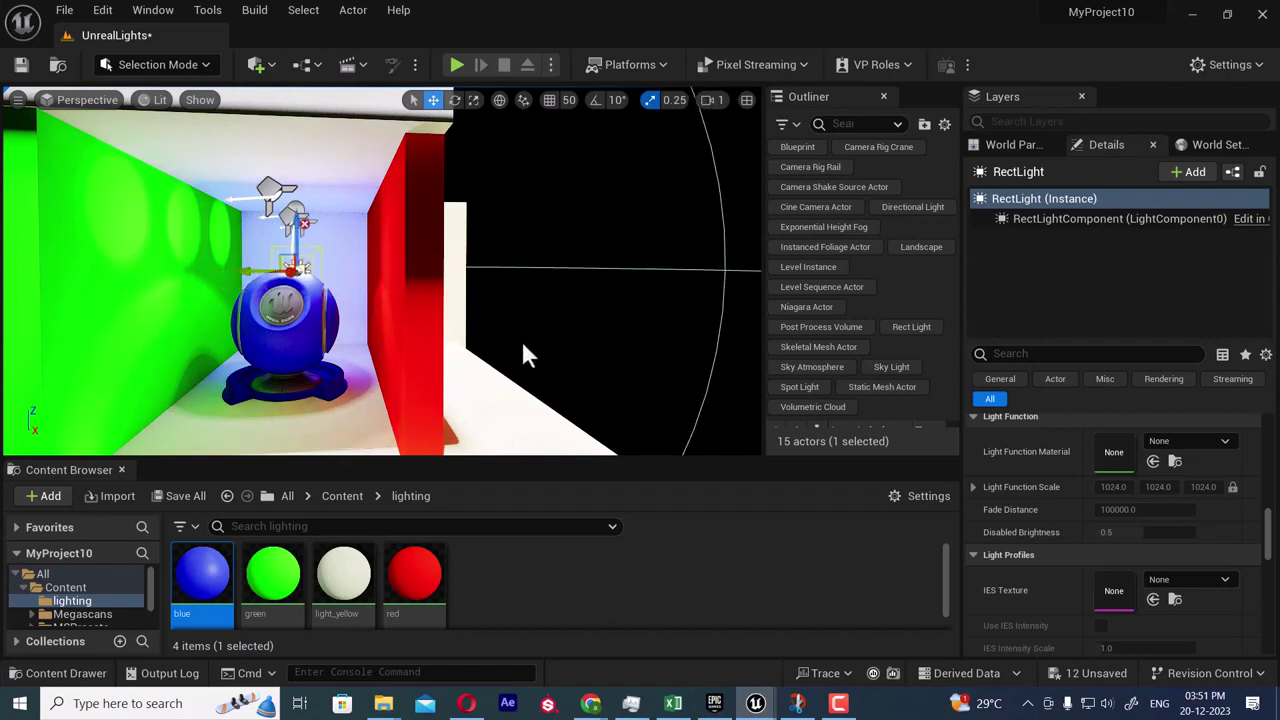
- Move the rect light forward in the coloured box so that it sits in front of the blue model
scroll(523, 325, "down", 6)
left_click_drag(523, 323, 610, 350, "alt")
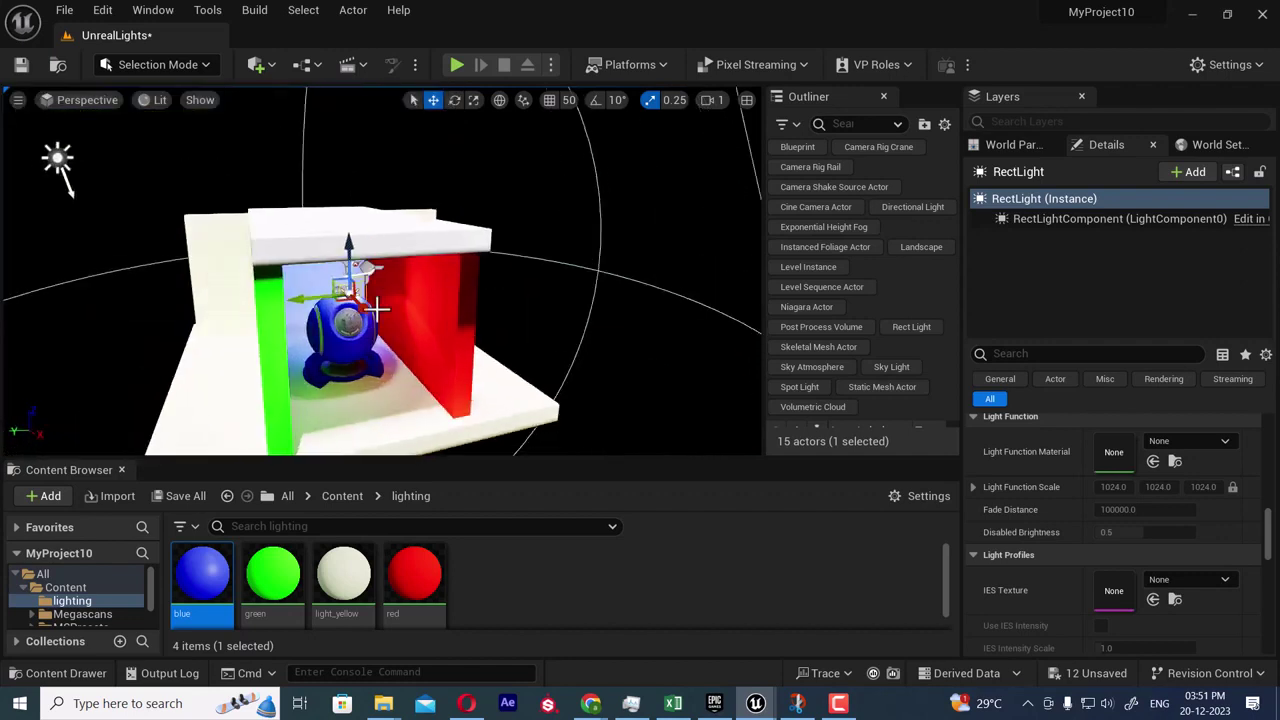
left_click_drag(363, 309, 409, 356)
left_click_drag(495, 318, 500, 262, "alt")
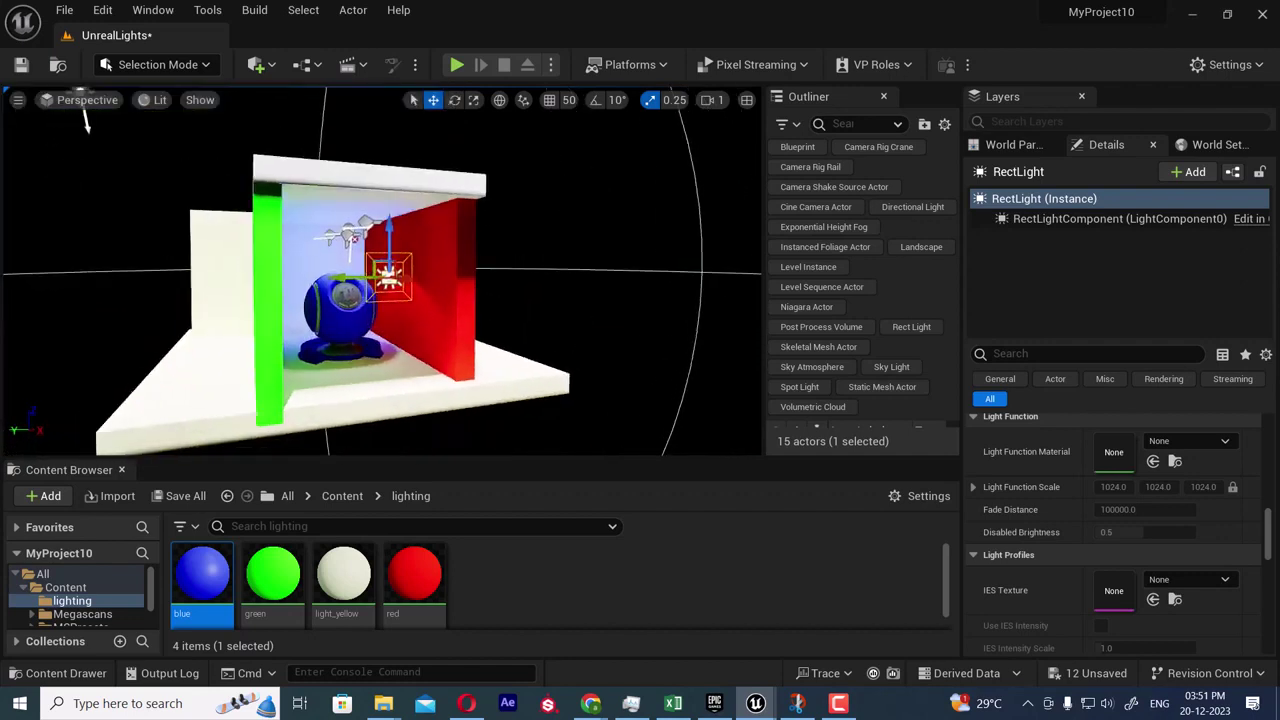
scroll(499, 321, "up", 3)
left_click_drag(499, 321, 418, 283, "alt")
left_click_drag(529, 295, 436, 284, "alt")
left_click_drag(579, 330, 601, 278, "alt")
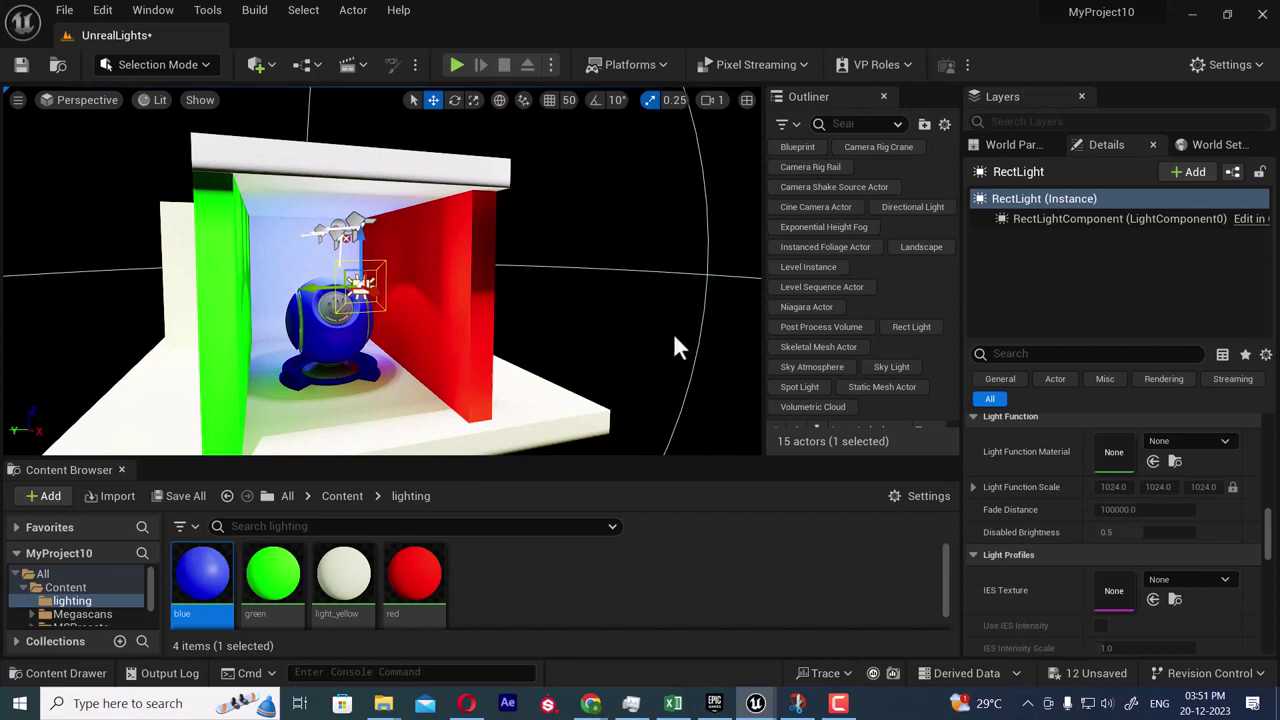
left_click_drag(486, 330, 572, 305, "alt")
left_click_drag(443, 335, 384, 300, "alt")
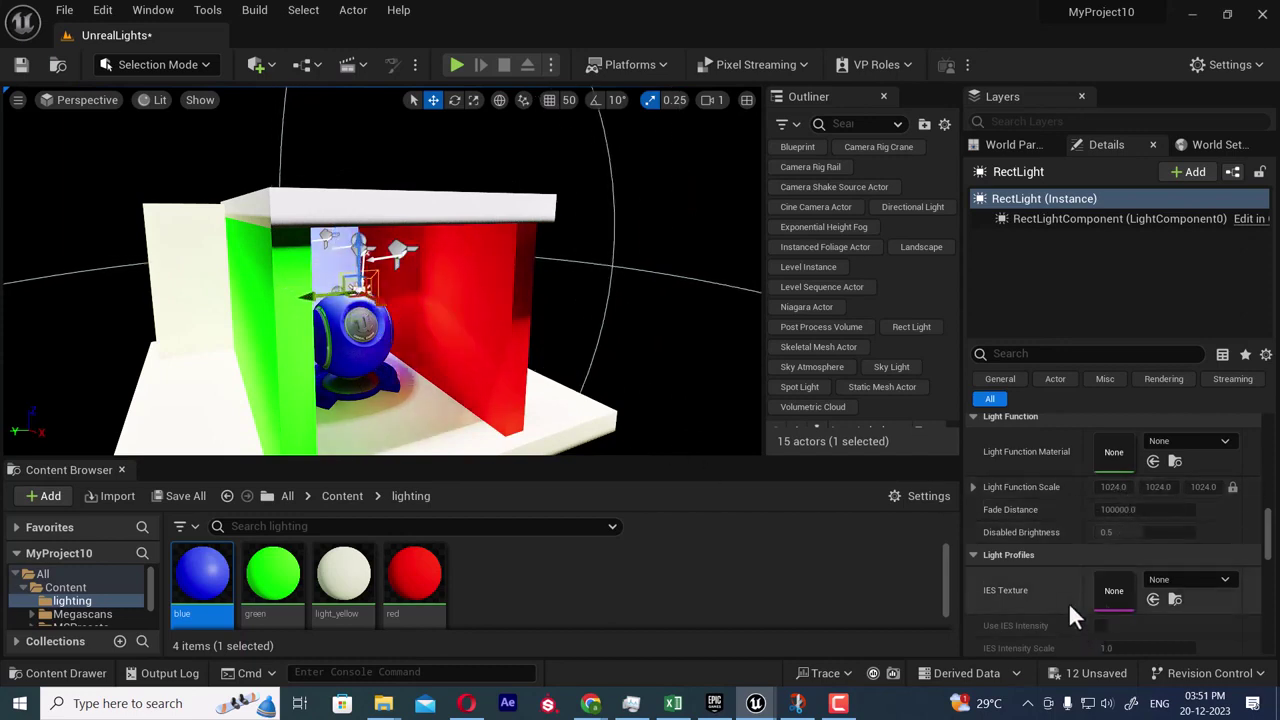
- Set the rect light's Light Color to light cyan, Hex sRGB 7CFAFFFF, with a saturation of 0.8
scroll(1068, 590, "up", 3)
scroll(1068, 584, "up", 8)
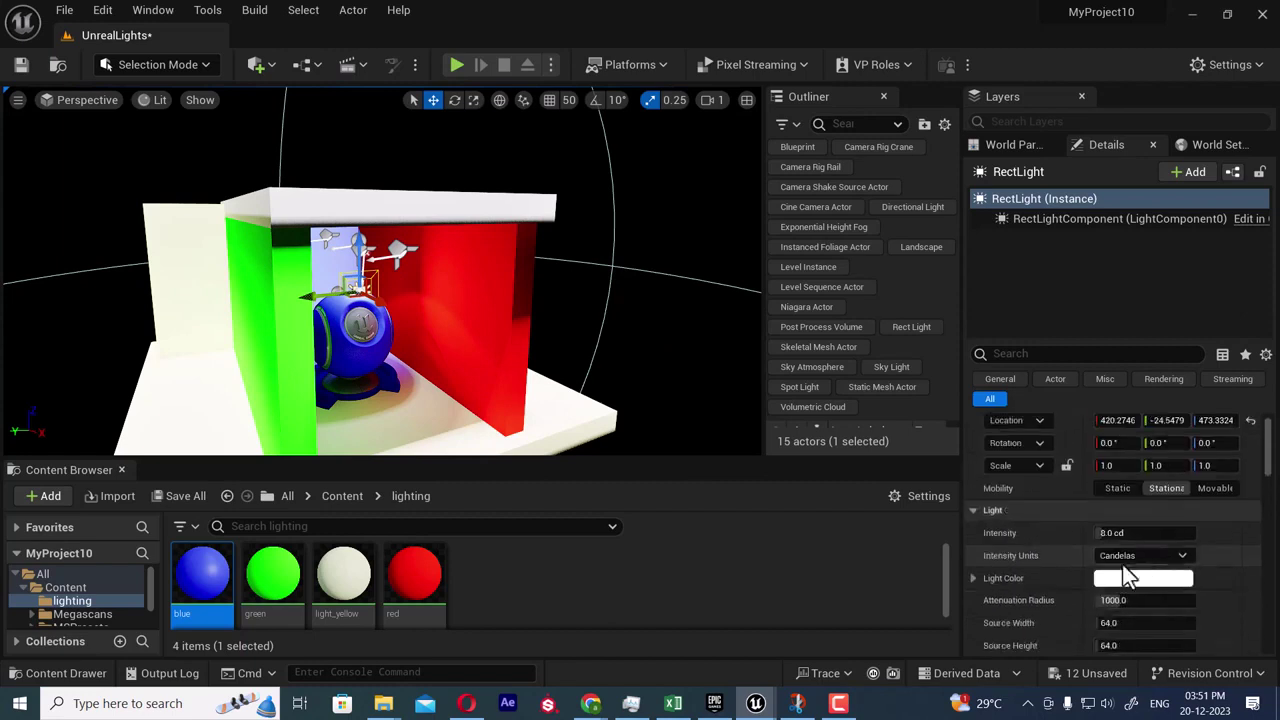
left_click(1147, 578)
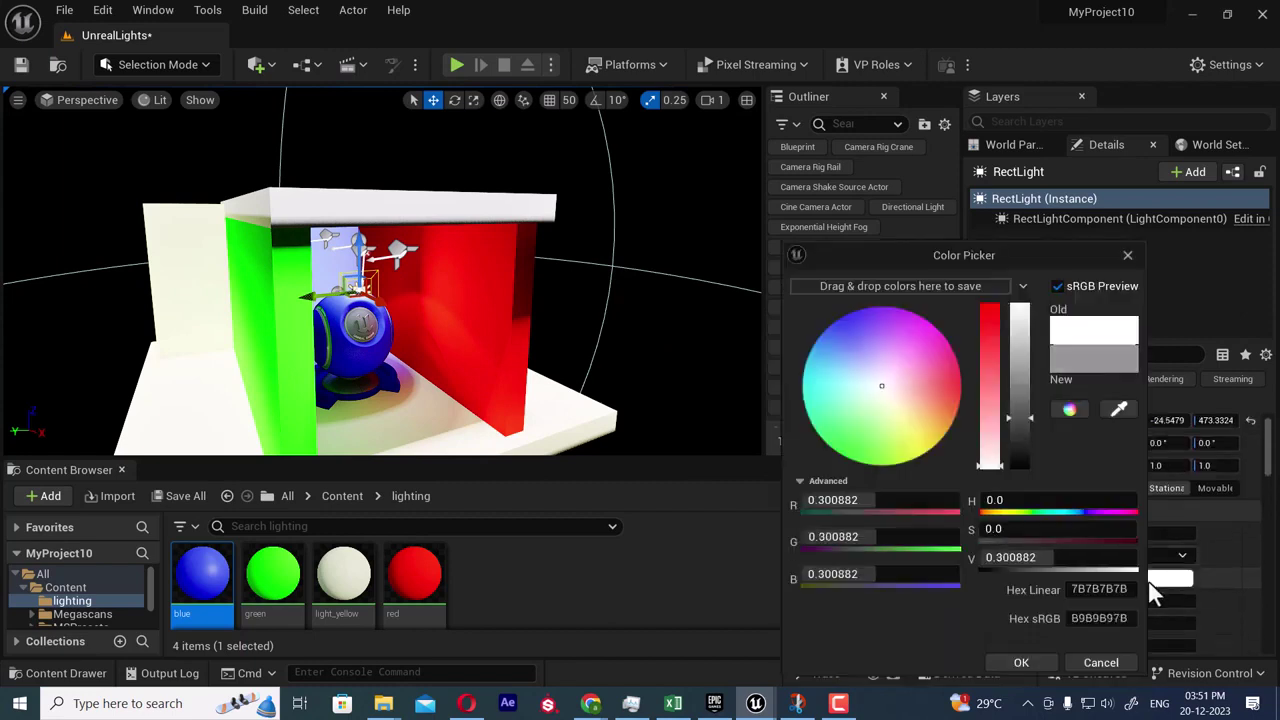
left_click(922, 423)
left_click_drag(923, 424, 825, 384)
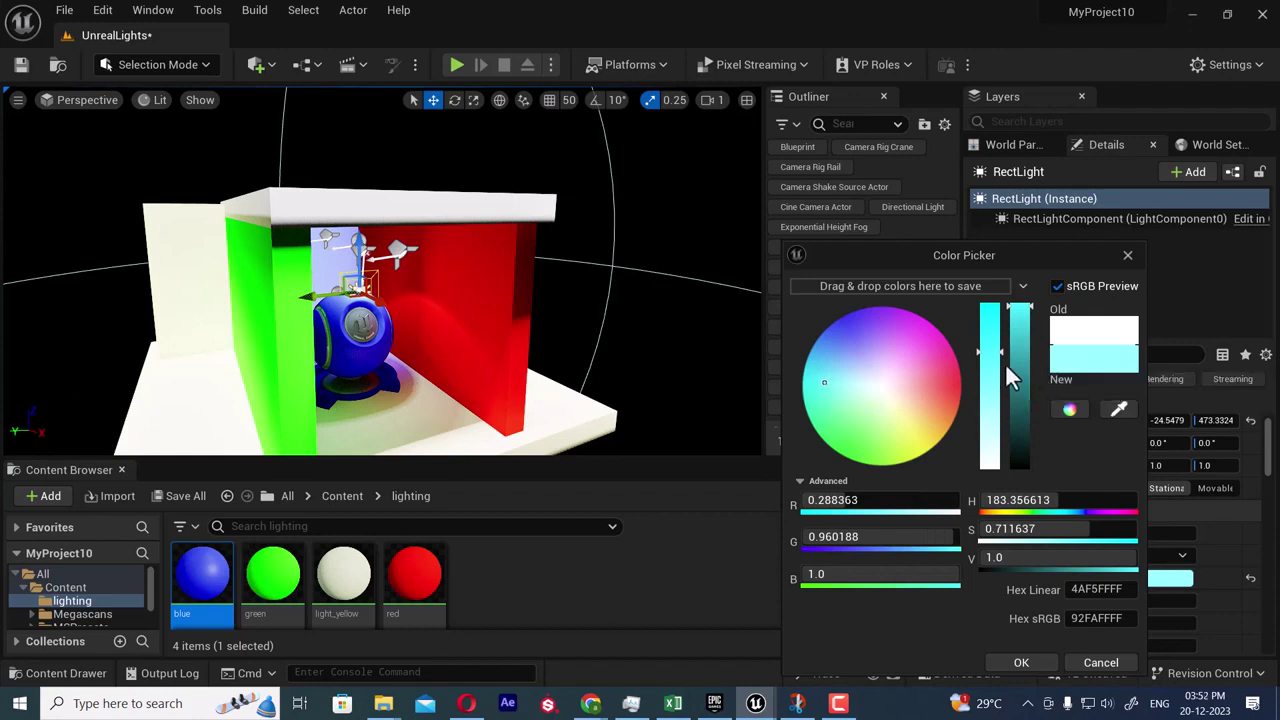
mouse_move(991, 411)
left_mouse_down()
mouse_move(990, 320)
mouse_move(989, 338)
left_mouse_up()
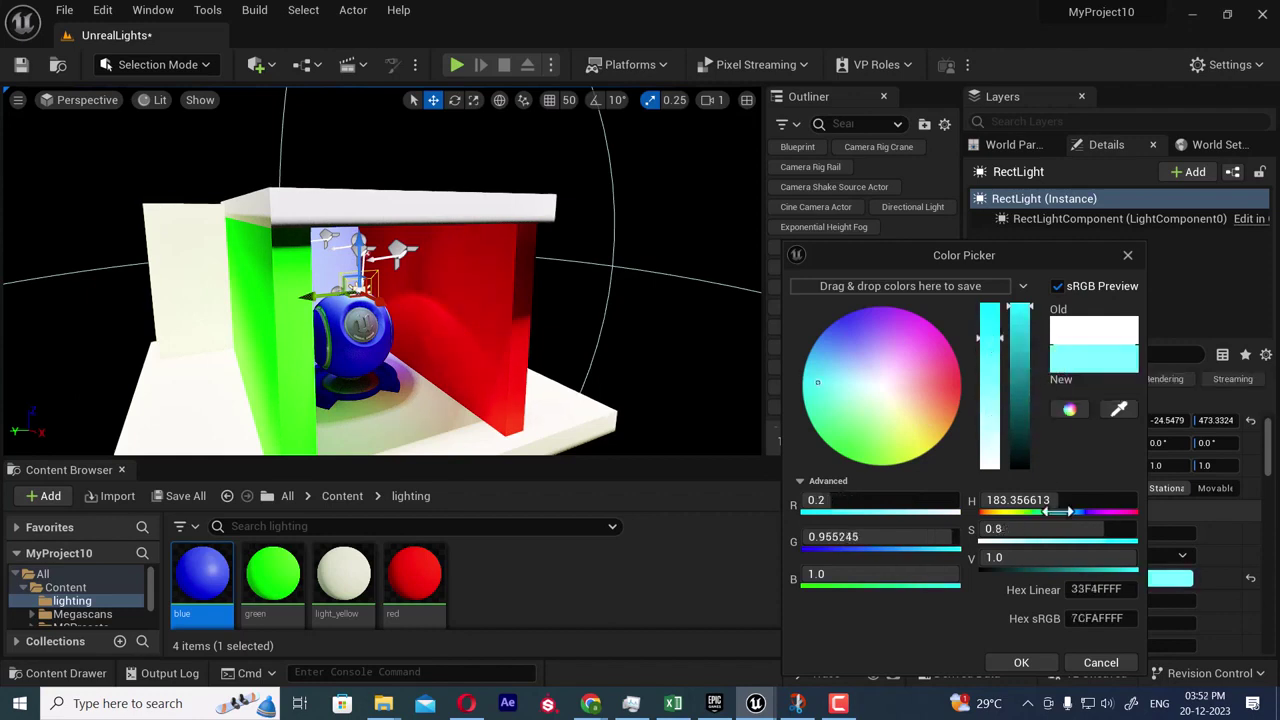
left_click(1027, 659)
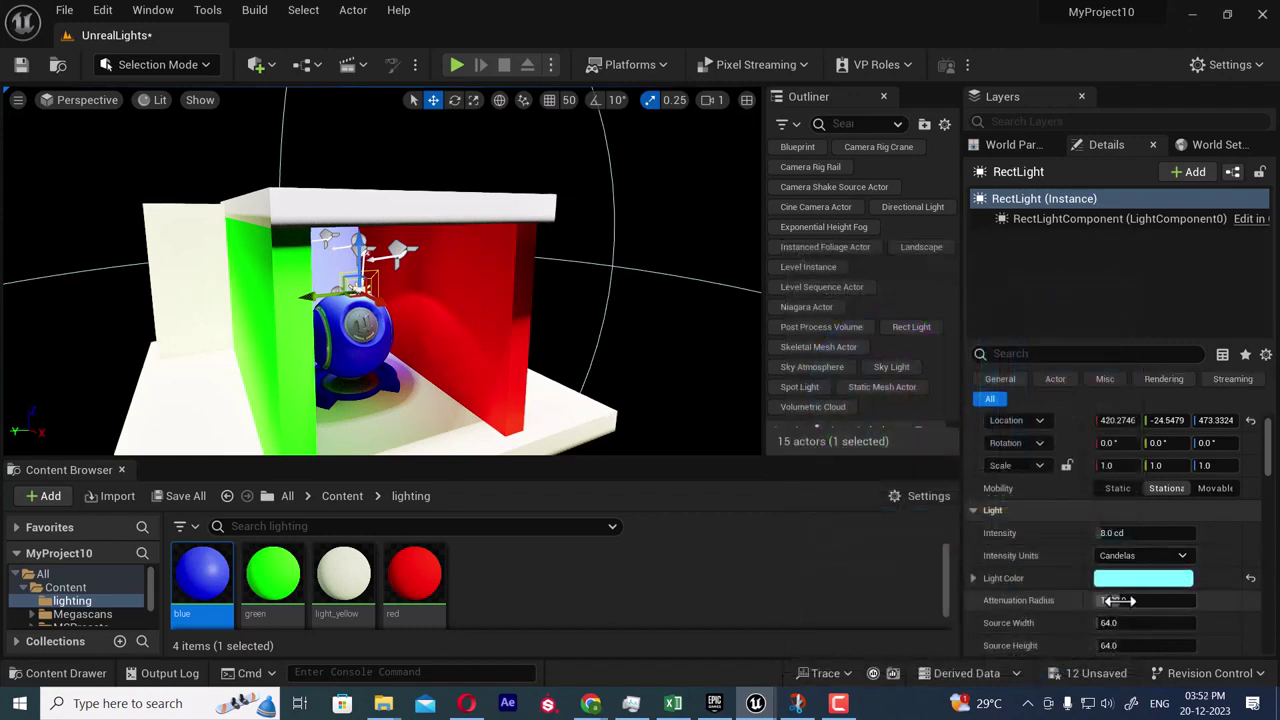
- Set the rect light's Attenuation Radius to about 591.64, Source Width to about 256 and Source Height to about 352
mouse_move(1112, 600)
left_mouse_down()
mouse_move(1072, 600)
mouse_move(1138, 595)
mouse_move(1112, 595)
left_mouse_up()
scroll(1117, 603, "down", 1)
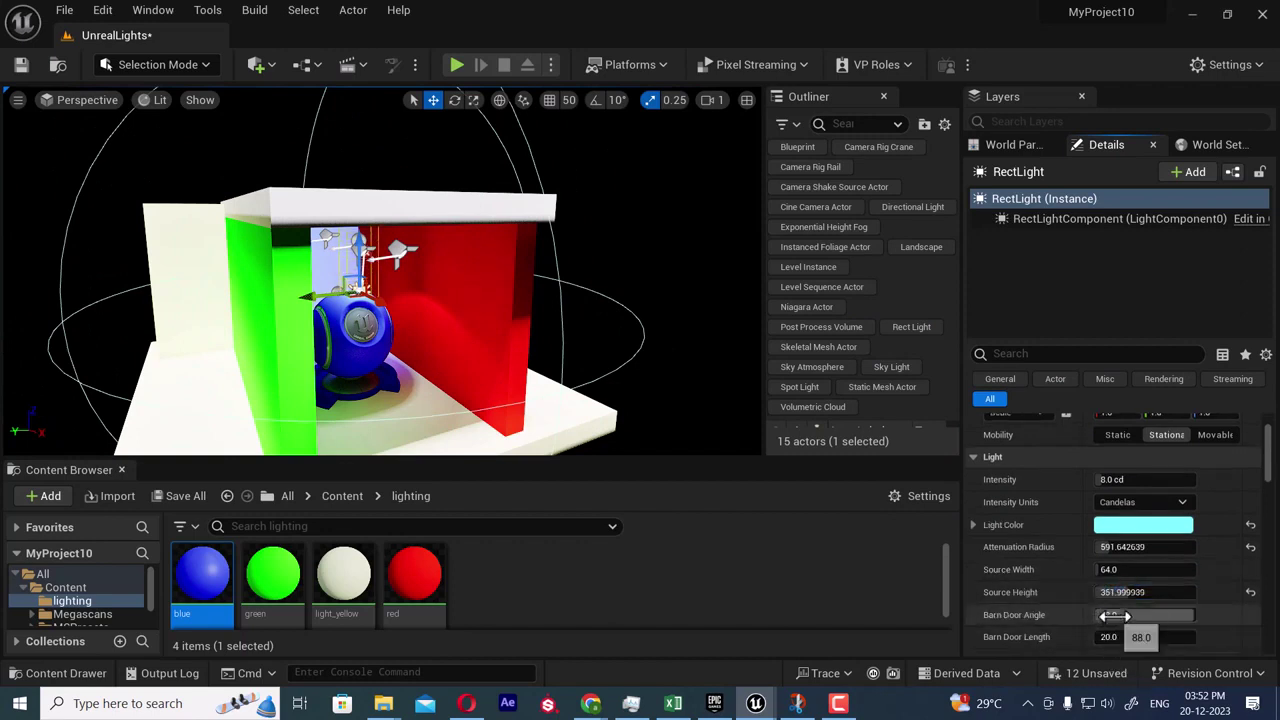
left_click_drag(1110, 570, 1160, 570)
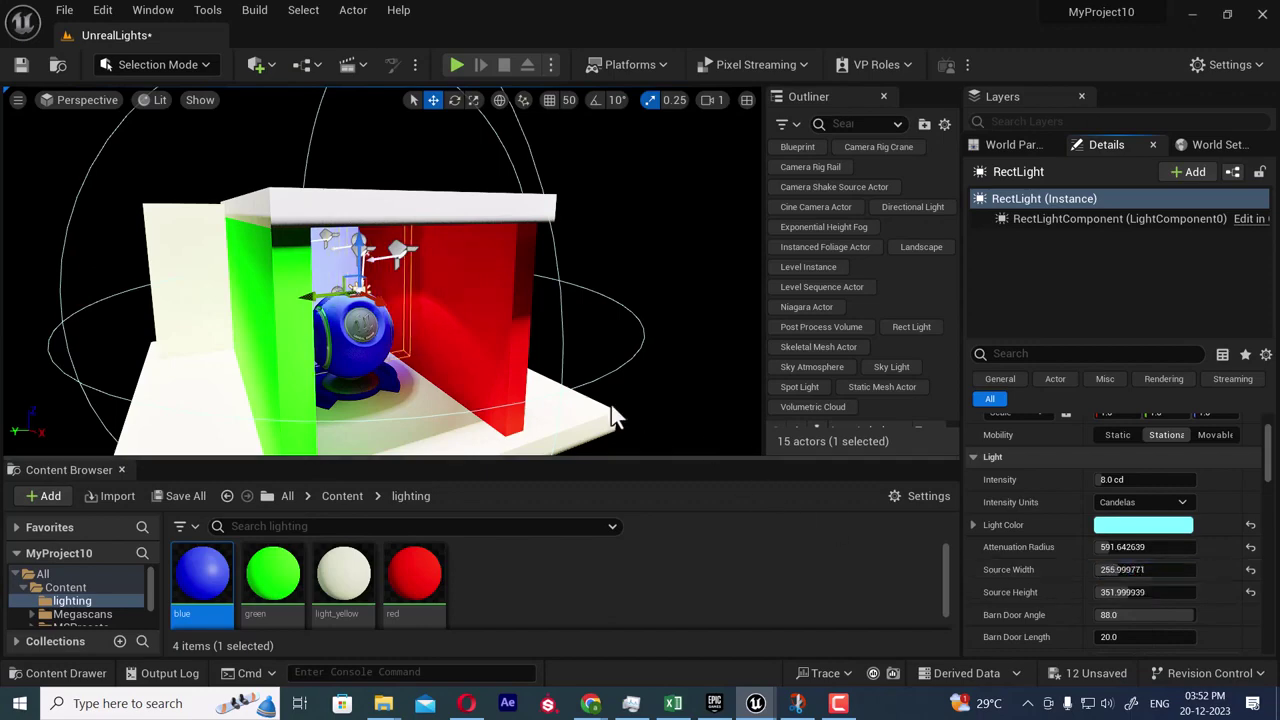
- Move the rect light farther toward the box's open front and rotate it to light the interior
left_click_drag(608, 409, 440, 409, "alt")
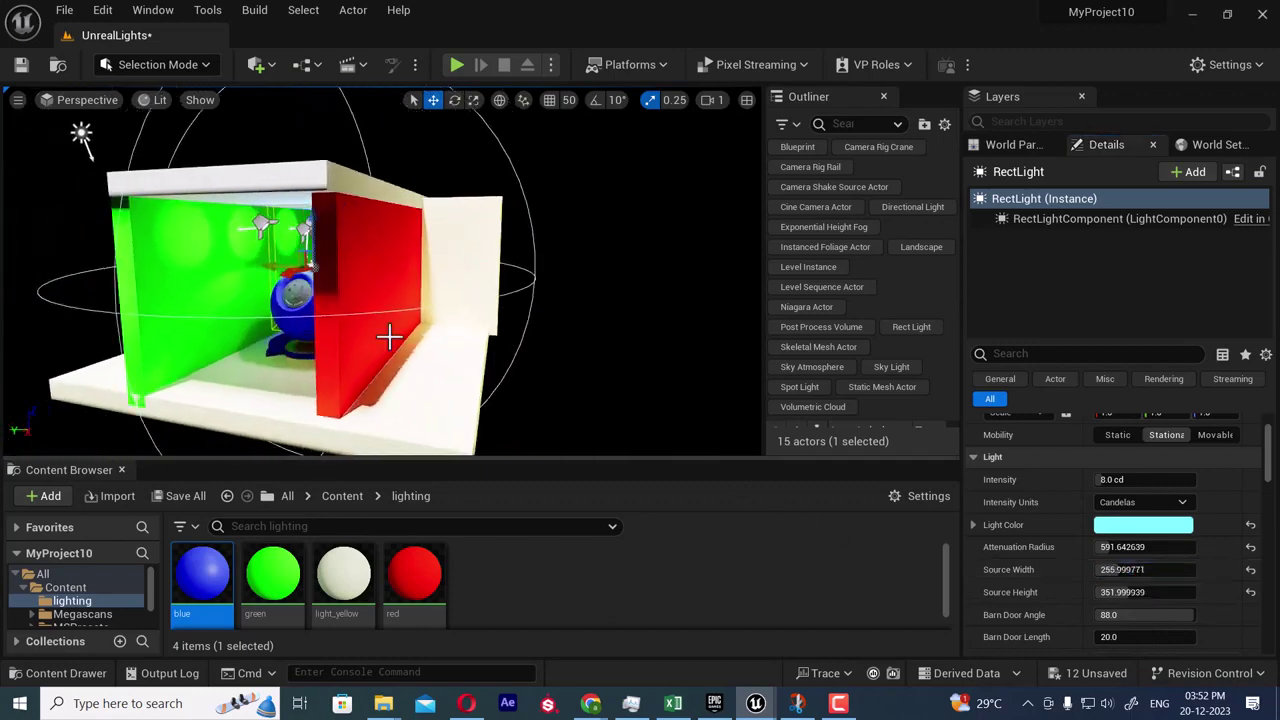
left_click_drag(270, 288, 222, 298)
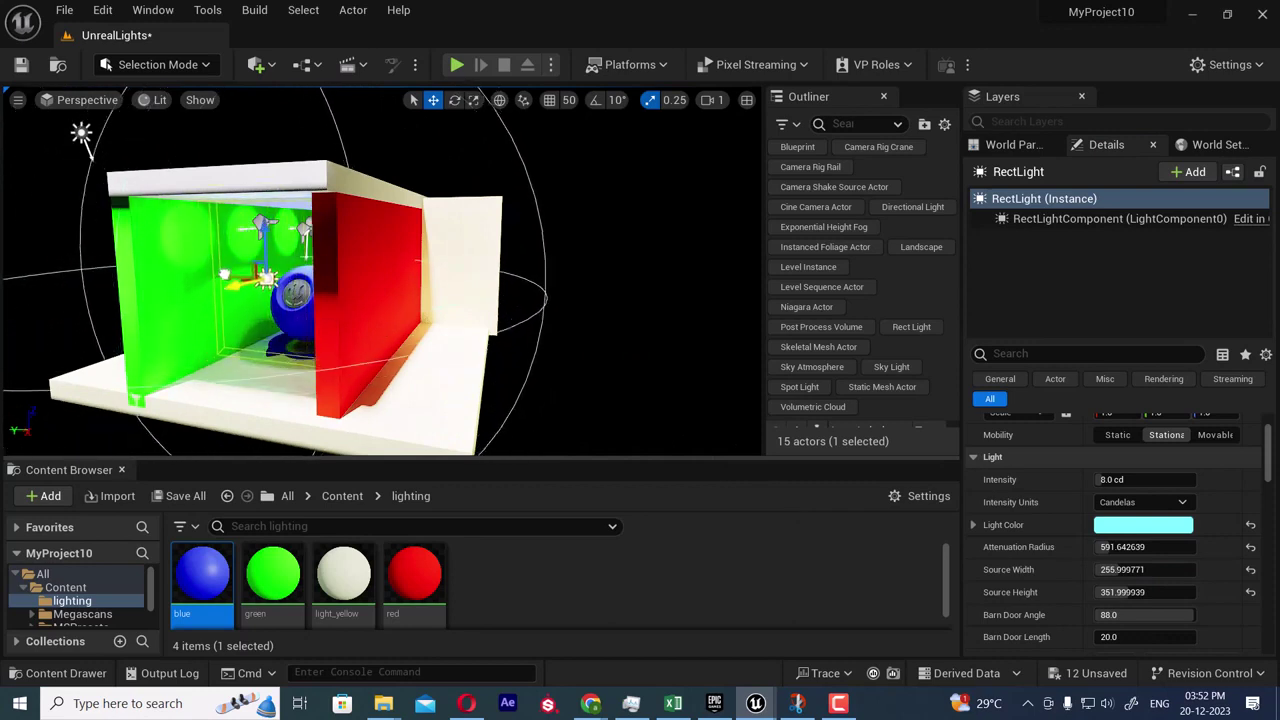
key("e")
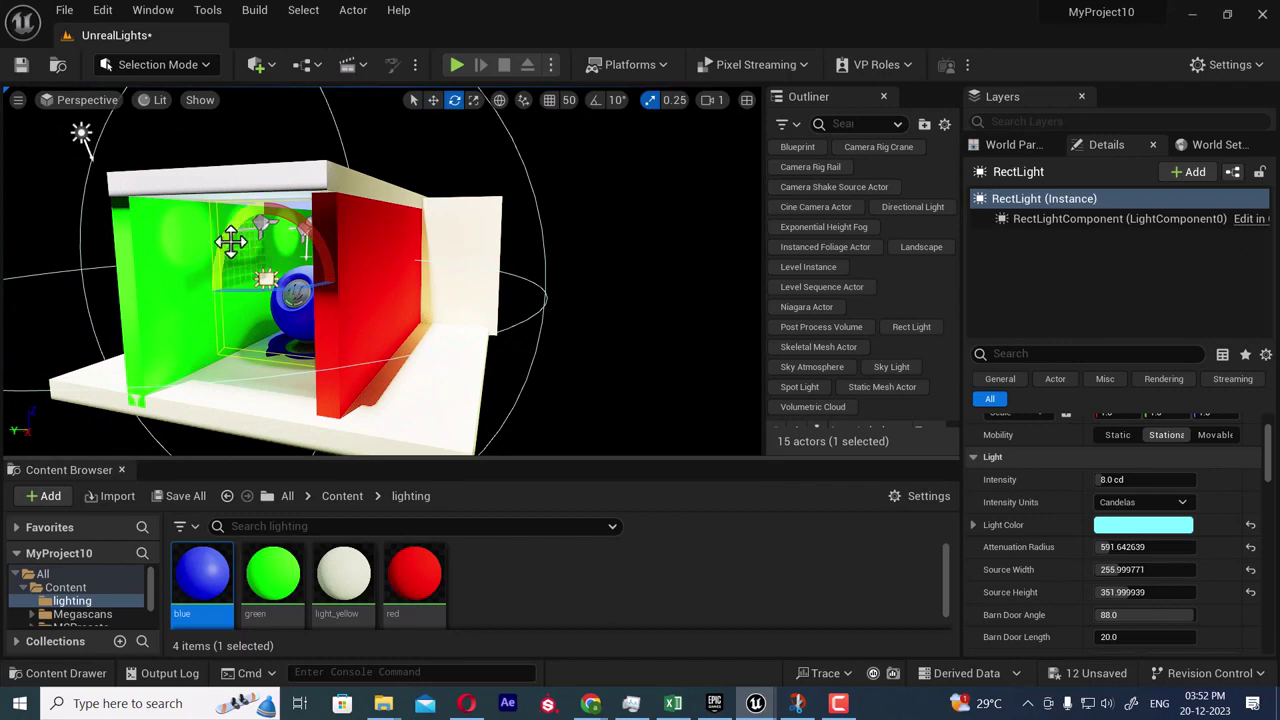
left_click_drag(288, 314, 235, 395, "alt")
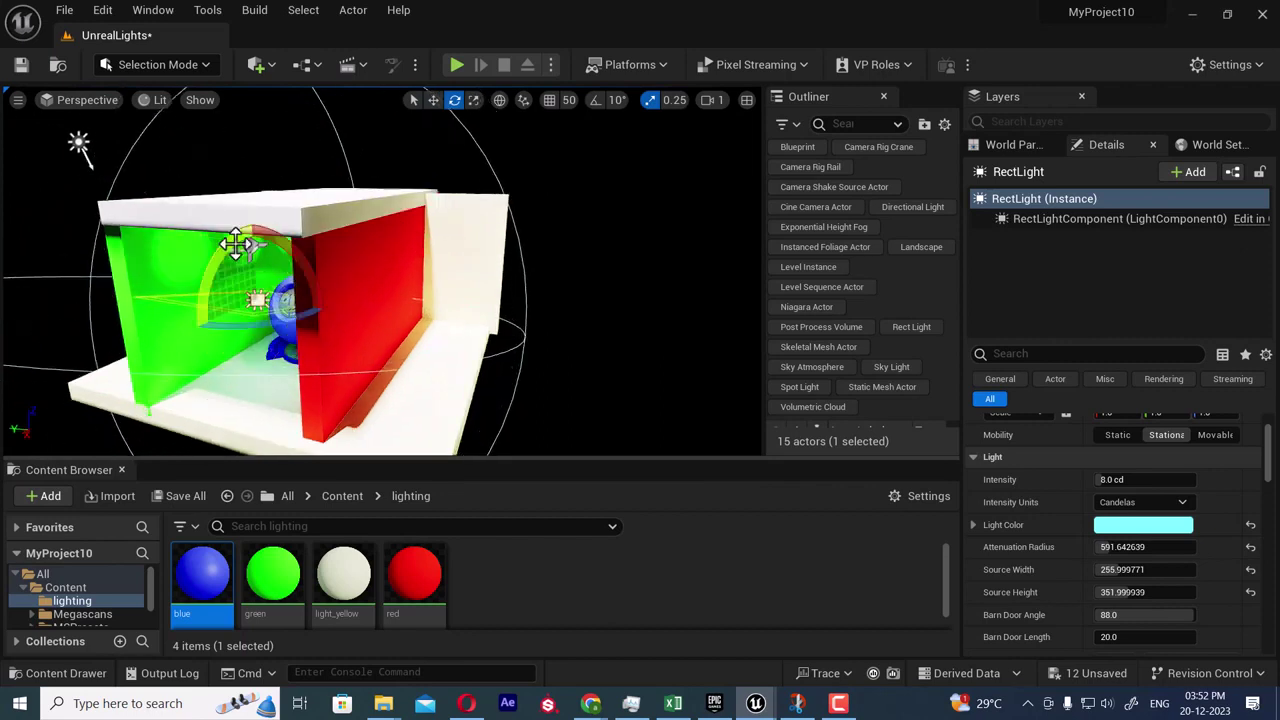
left_click_drag(534, 270, 403, 284, "alt")
left_click_drag(276, 277, 316, 260)
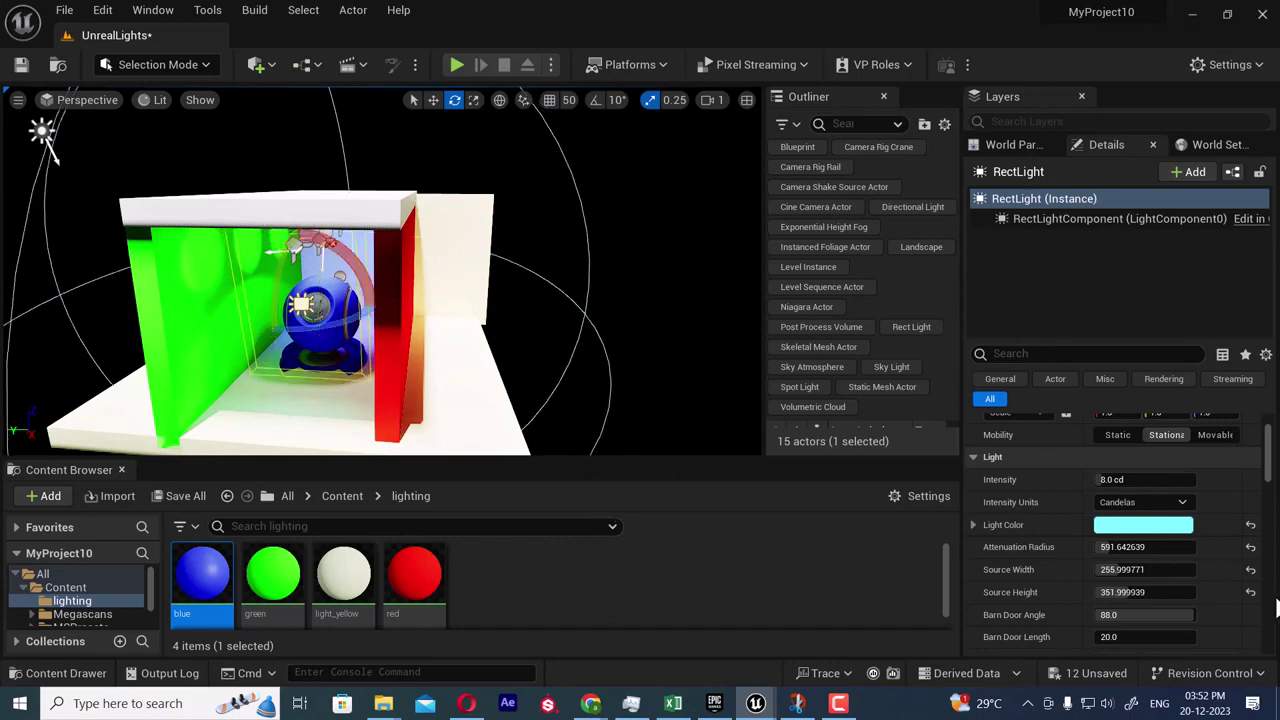
- Raise the rect light's Intensity to 160 cd
scroll(1169, 566, "down", 2)
right_click_drag(494, 454, 524, 398)
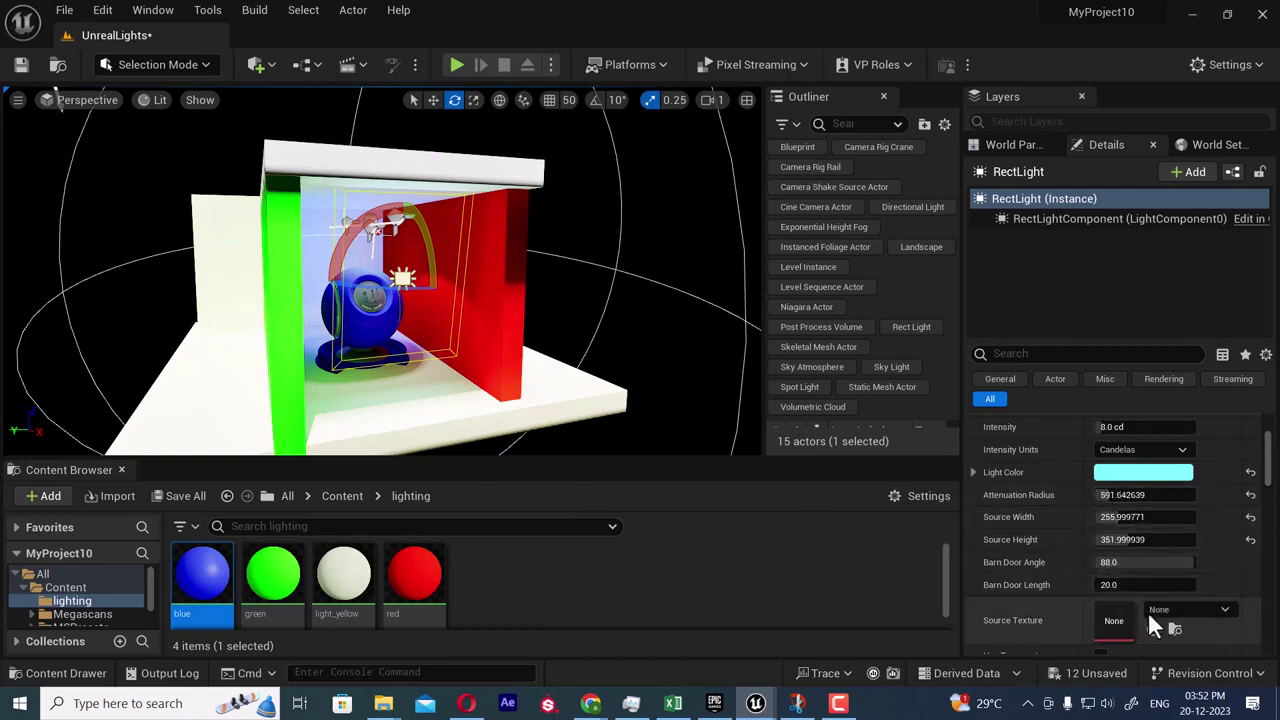
scroll(1114, 516, "up", 1)
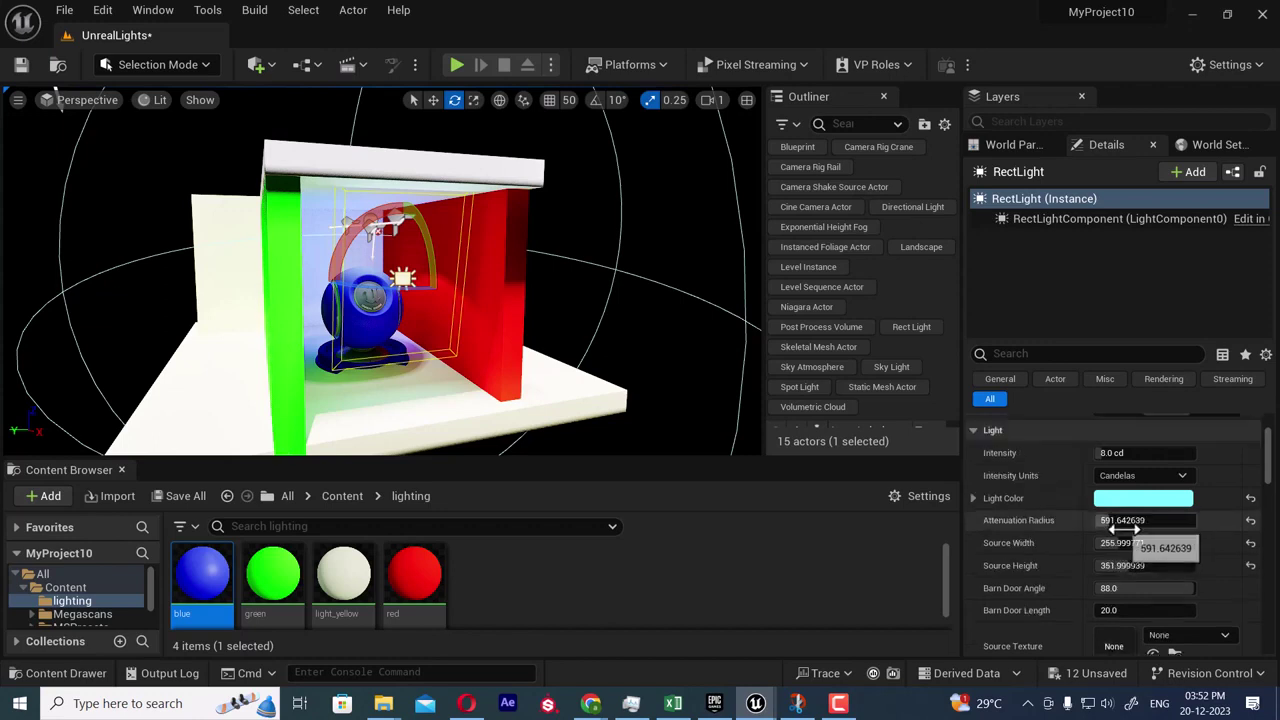
left_click_drag(1108, 456, 1196, 456)
- Move the rect light back inside the box to just above the blue model
left_click_drag(535, 325, 588, 340, "alt")
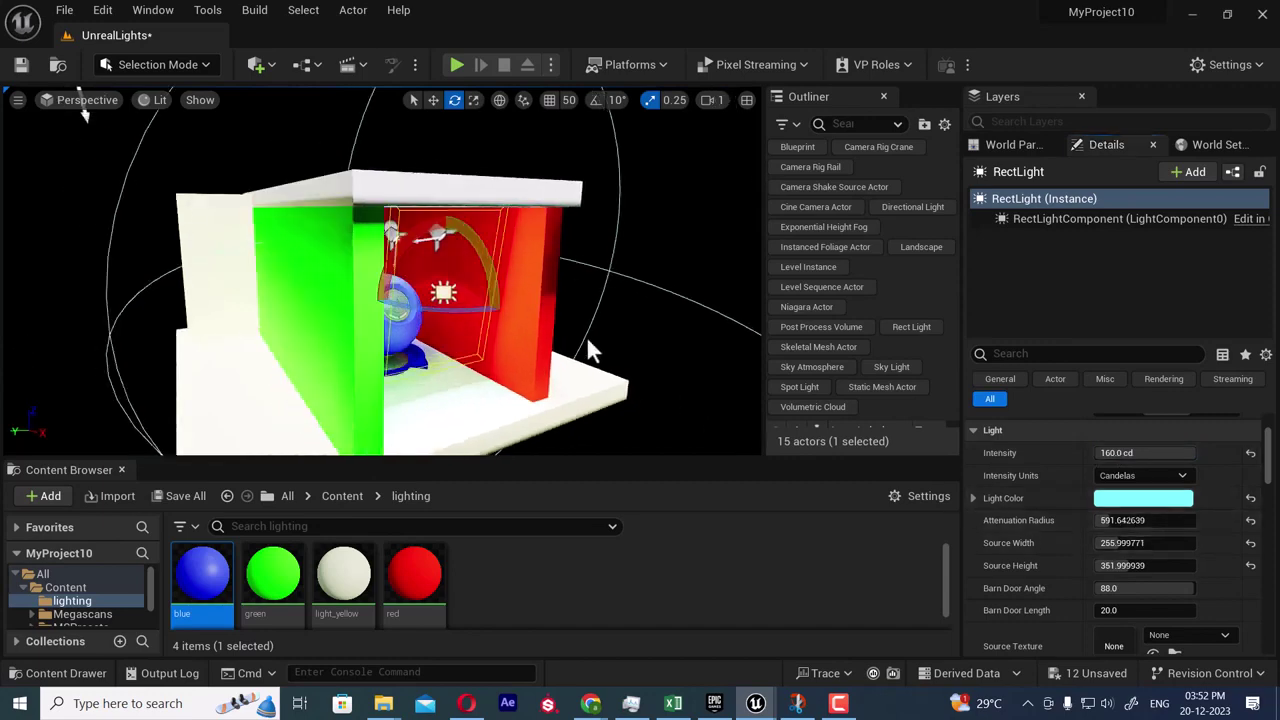
key("w")
left_click_drag(468, 305, 384, 275)
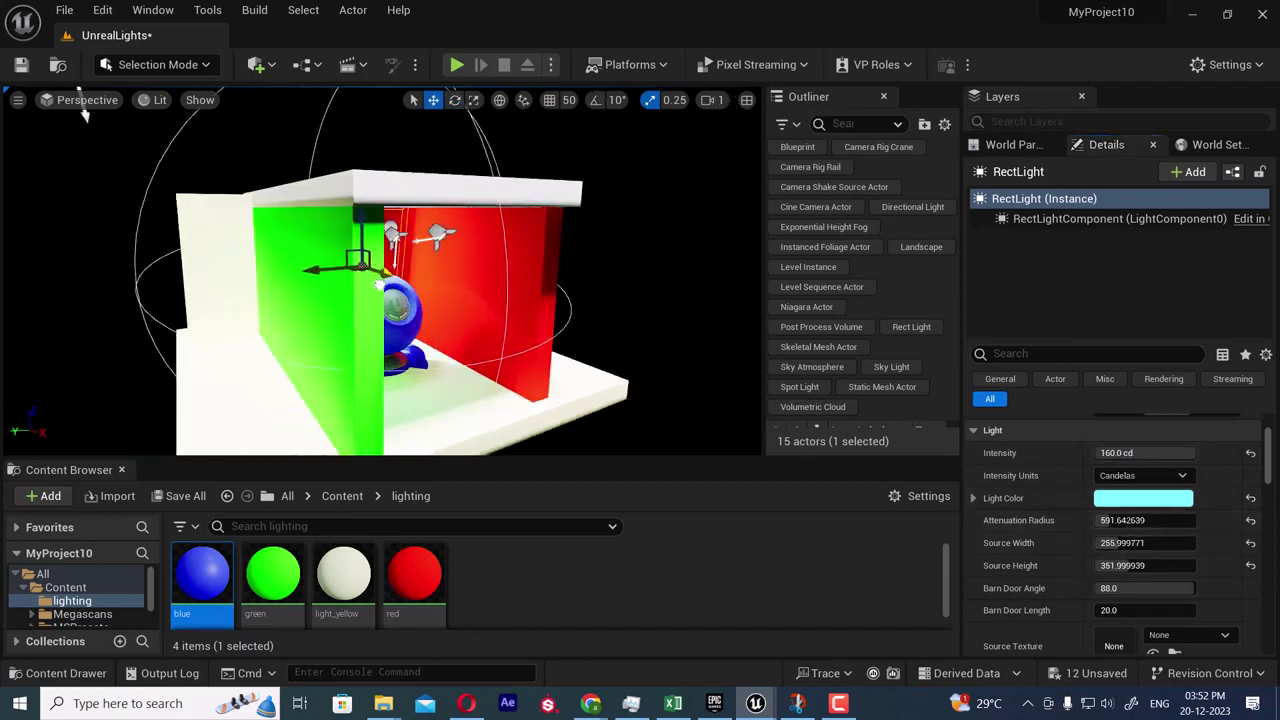
- Change the rect light's Light Color to a saturated pinkish red with sRGB hex FF0077FF
left_click_drag(507, 319, 425, 308, "alt")
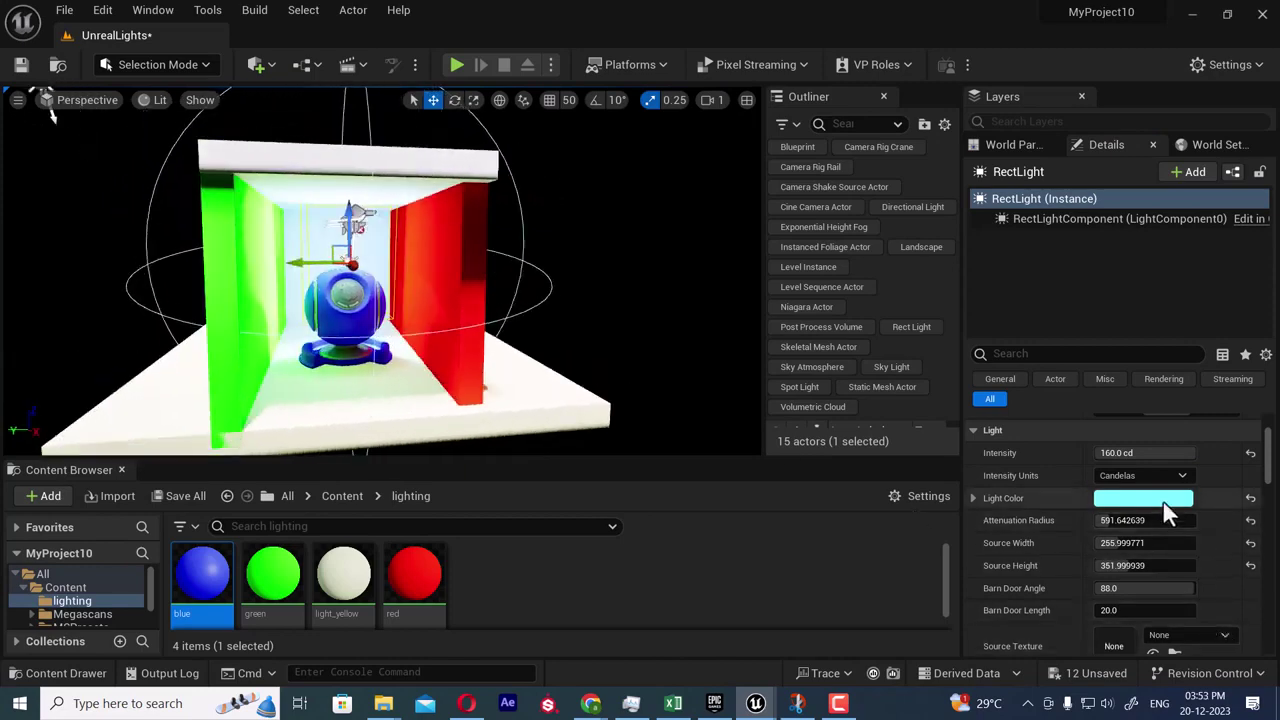
left_click(1161, 499)
left_click_drag(962, 360, 976, 369)
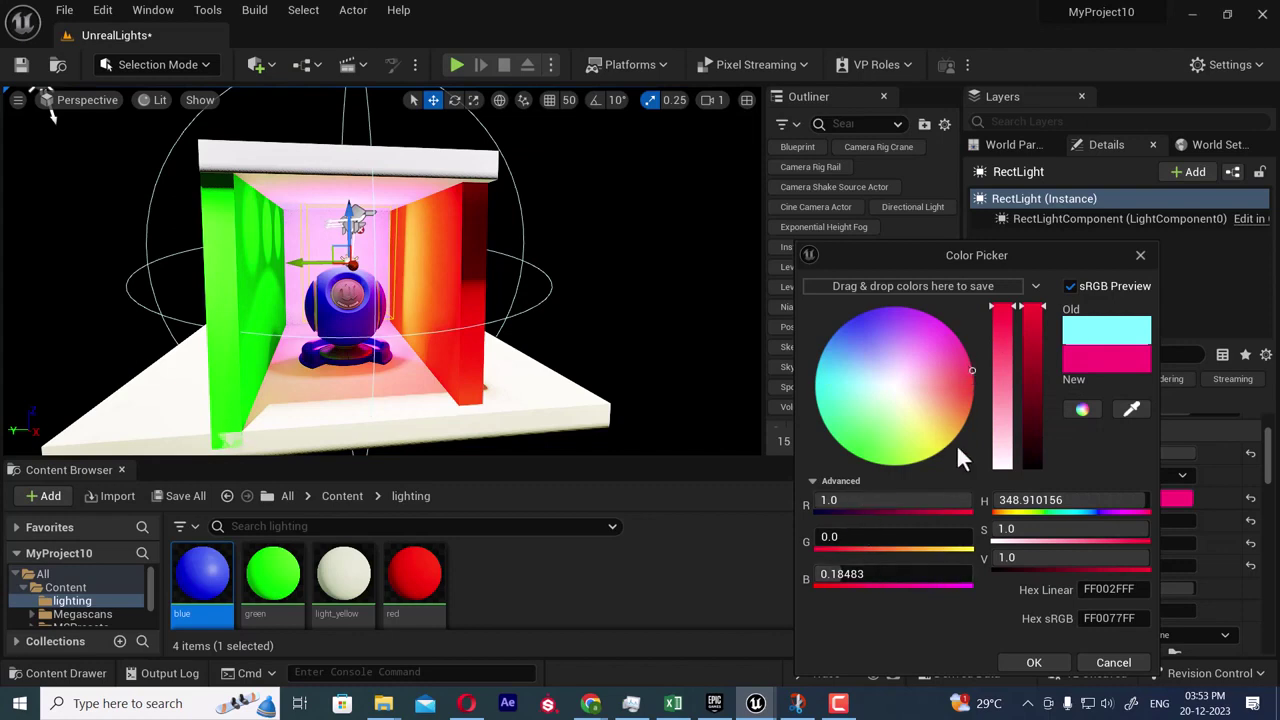
left_click(1034, 664)
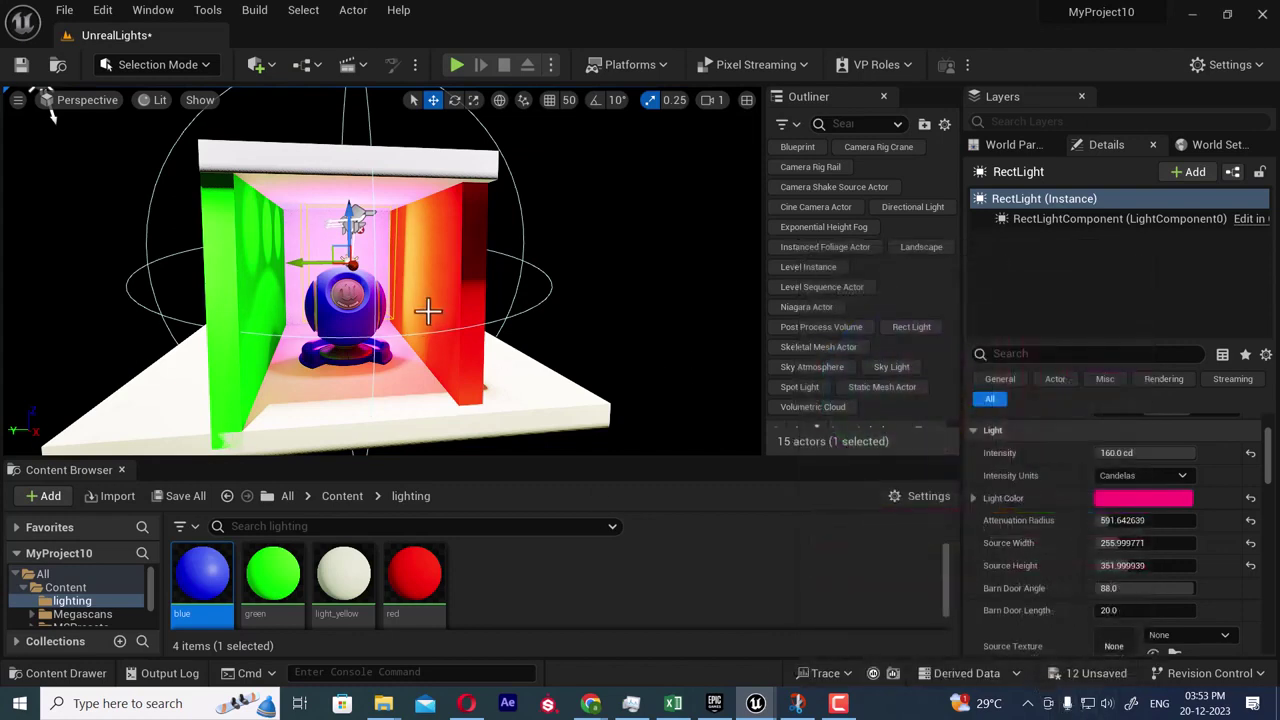
left_click_drag(52, 113, 57, 116, "alt")
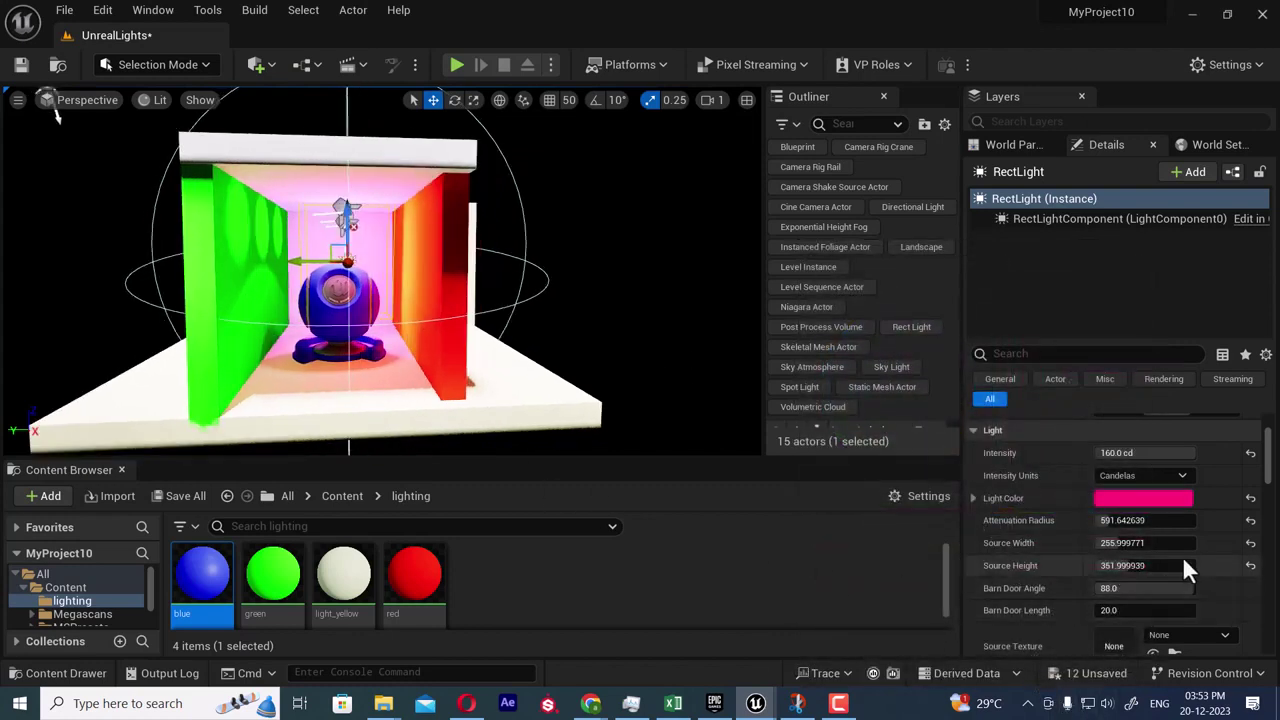
scroll(1176, 585, "down", 3)
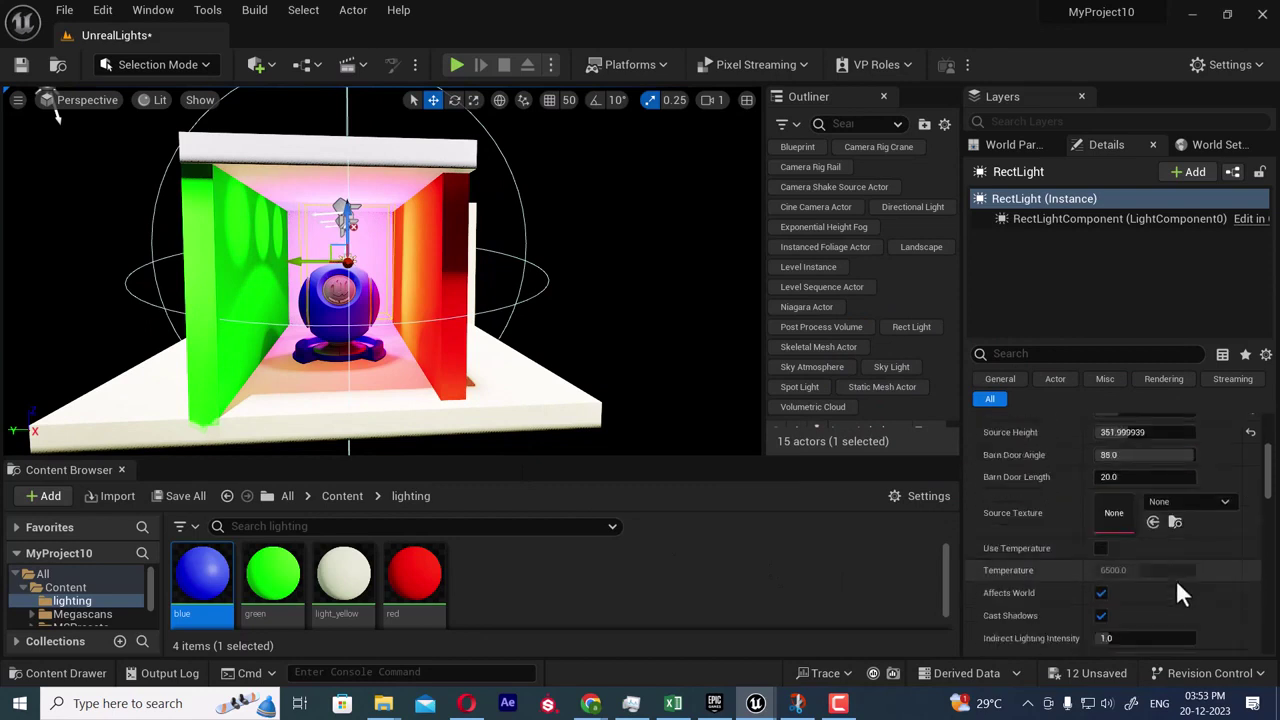
left_click(264, 62)
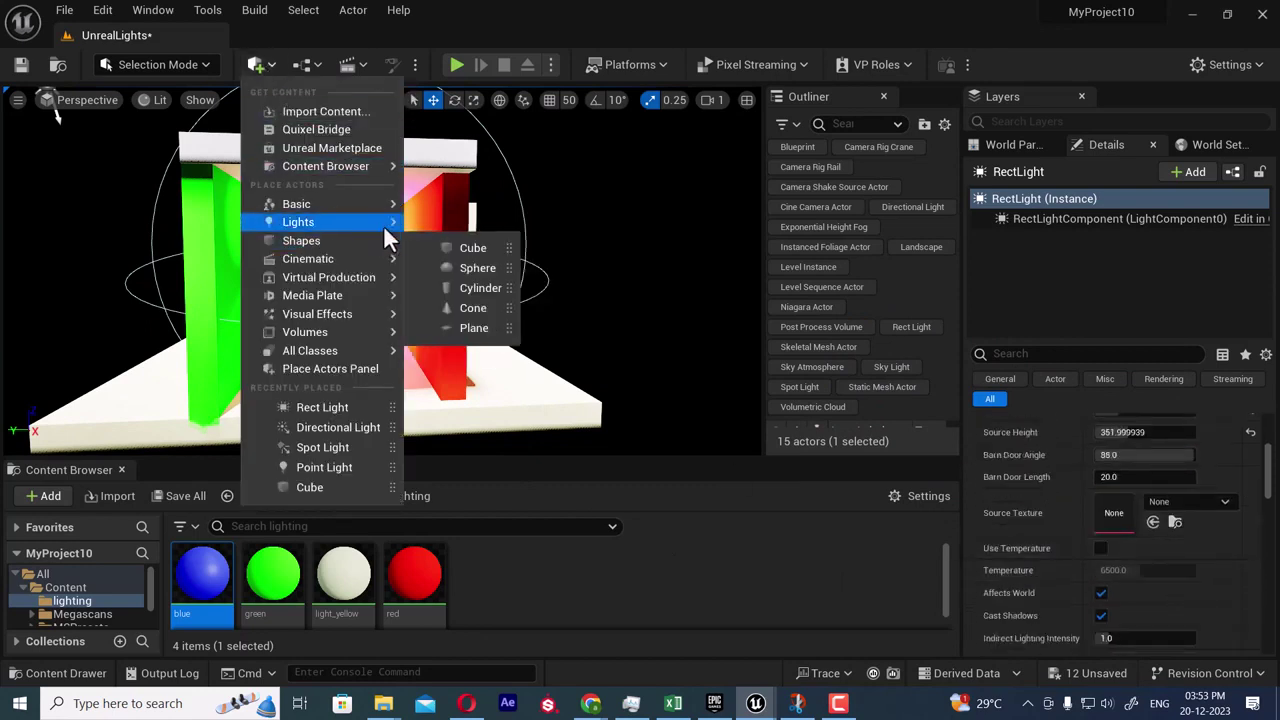
mouse_move(390, 225)
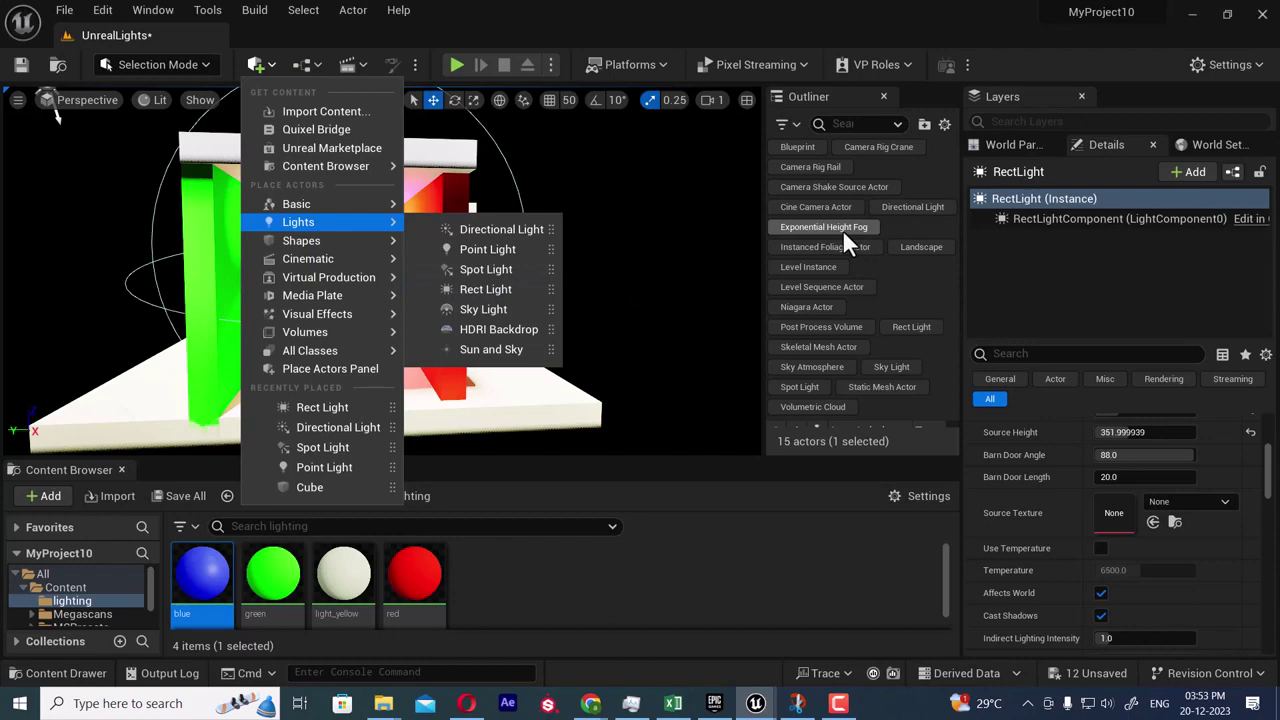
left_click(624, 4)
- Scale the rect light down uniformly so its attenuation sphere covers a smaller area around the box
left_click_drag(420, 318, 500, 362, "alt")
key("r")
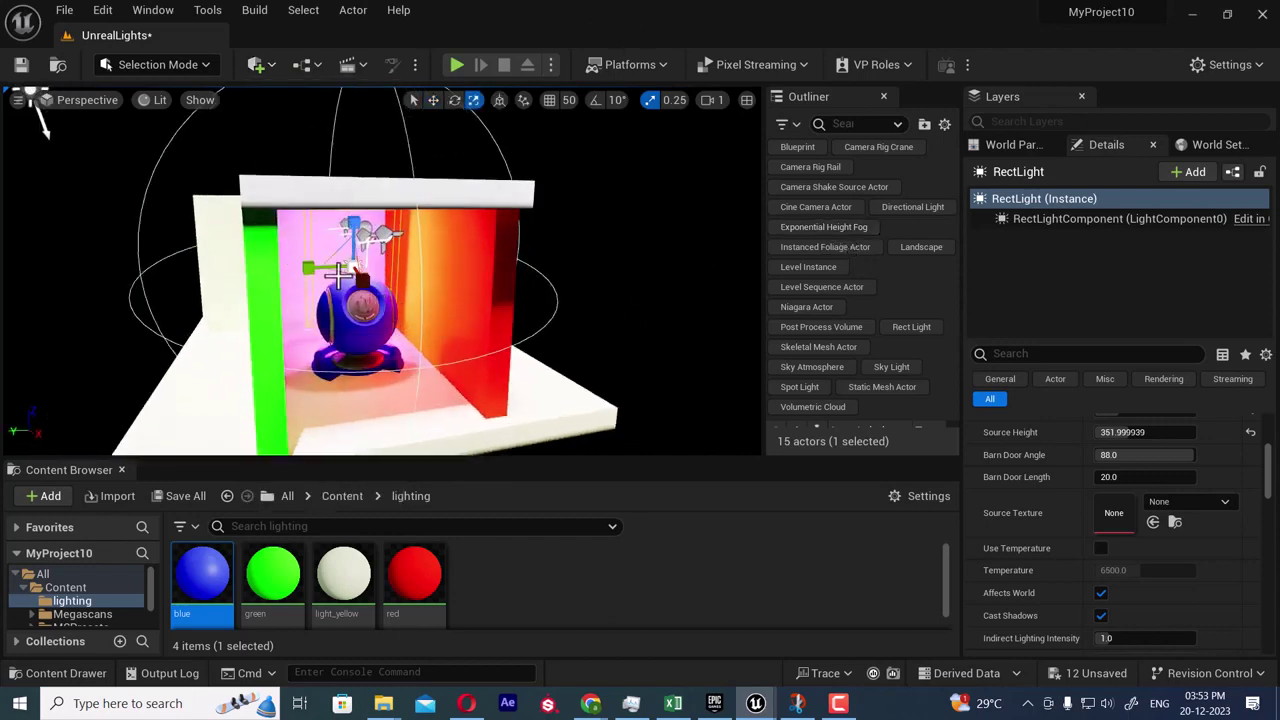
left_click_drag(58, 125, 20, 130, "alt")
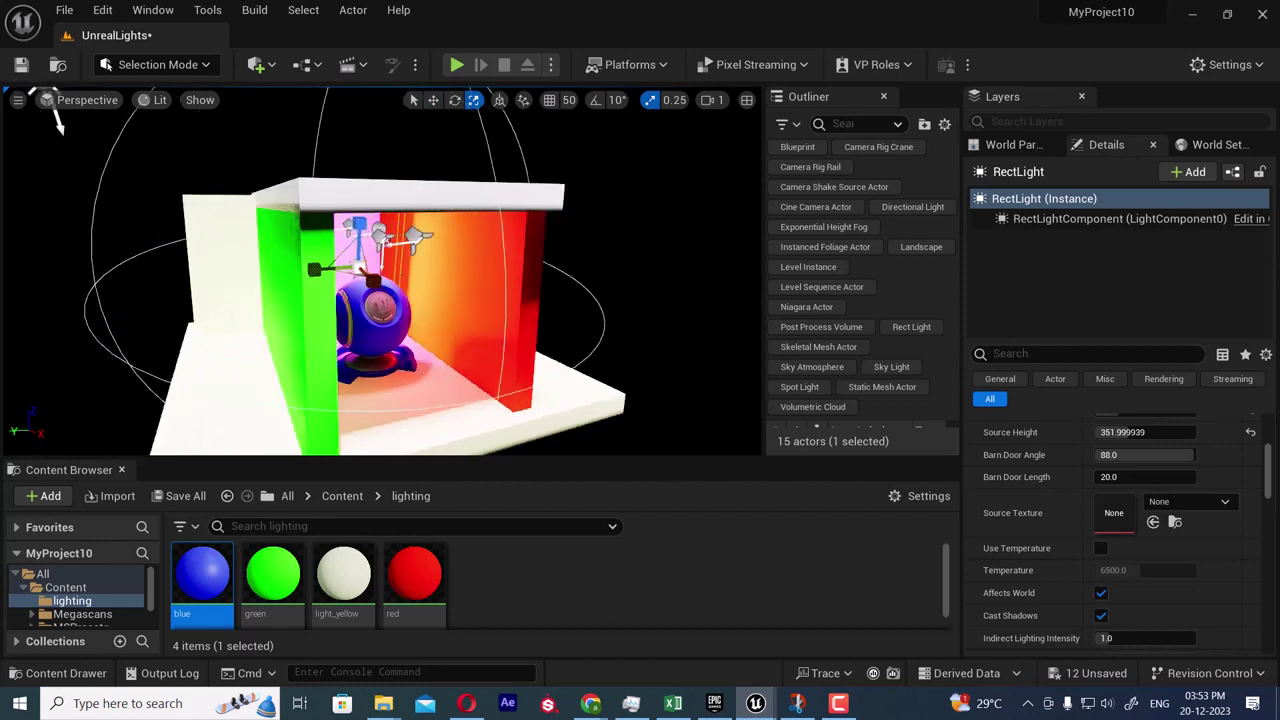
left_click_drag(359, 268, 334, 288)
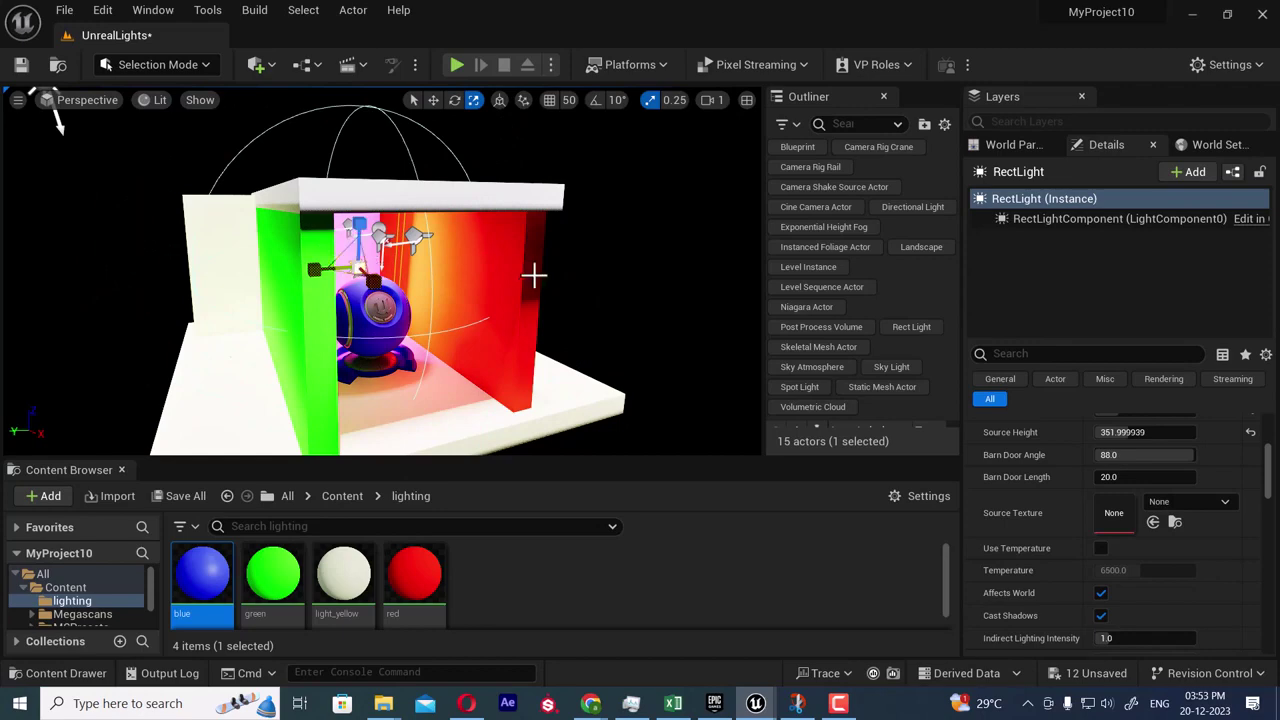
- Examine up close how the pink rect light falls on the blue model and the coloured walls
left_click_drag(533, 275, 675, 323, "alt")
left_click_drag(588, 384, 543, 177, "alt")
scroll(568, 226, "up", 5)
scroll(551, 203, "down", 2)
scroll(551, 203, "up", 2)
scroll(543, 177, "up", 3)
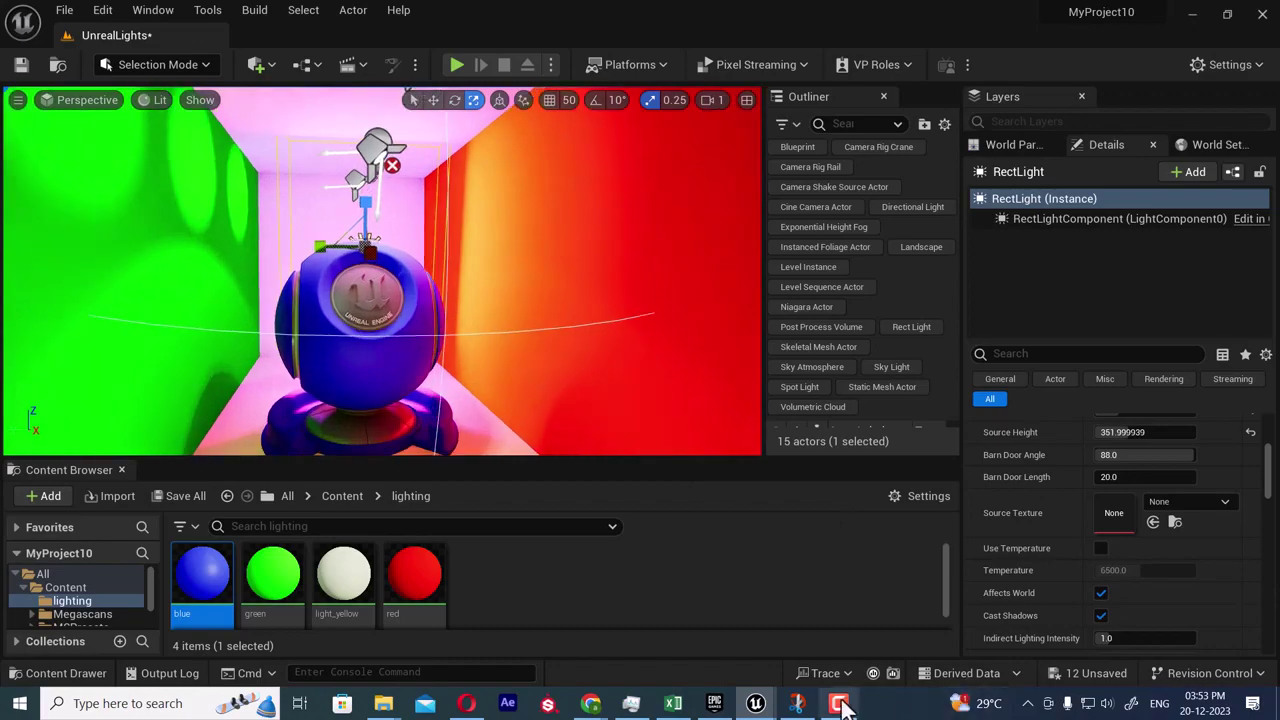